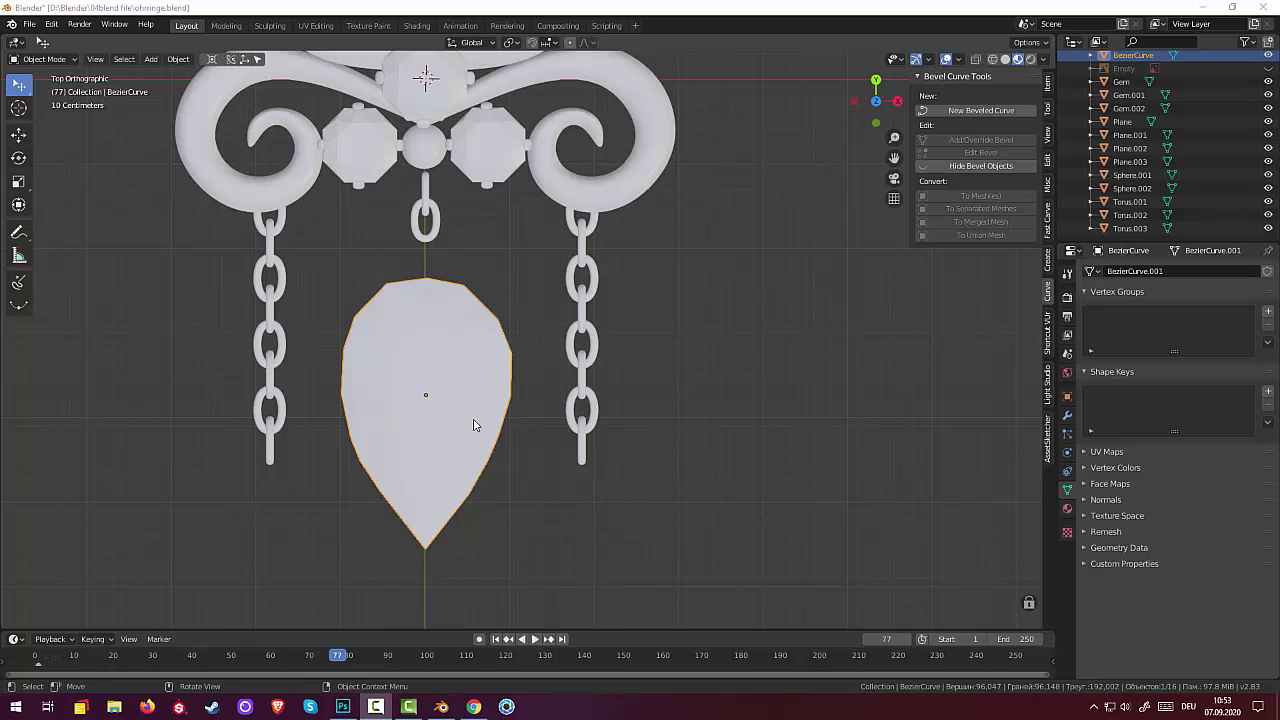
# Orbit around the leaf pendant, briefly deleting and restoring it, then return to top view
pyautogui.scroll(1, 474, 425)
pyautogui.moveTo(469, 417); pyautogui.dragTo(453, 436, button='middle')
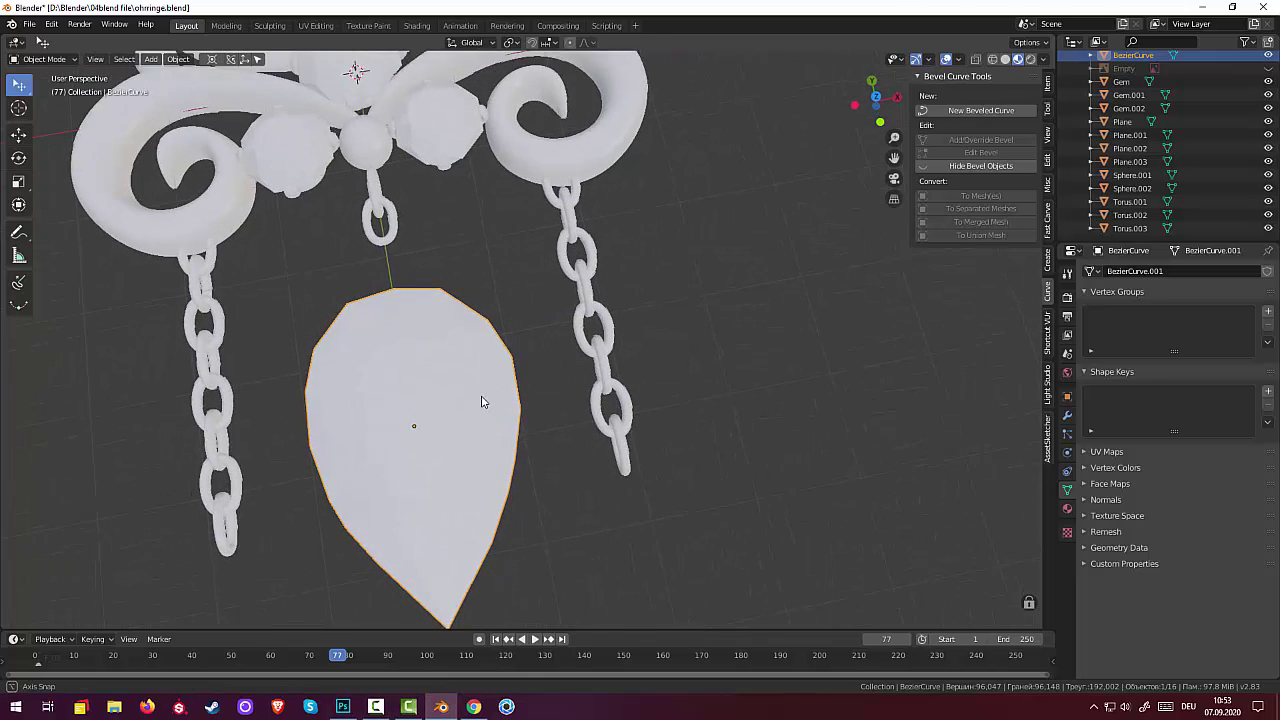
pyautogui.press('Delete')
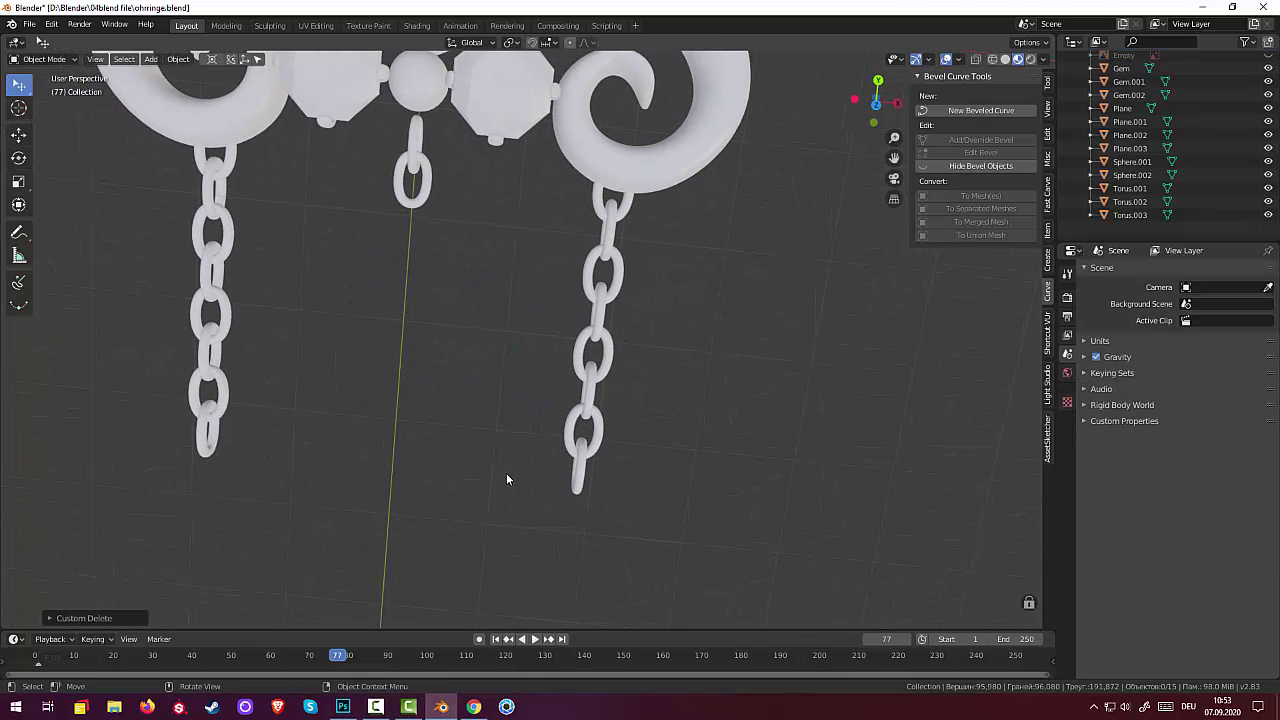
pyautogui.hotkey('ctrl', 'z')
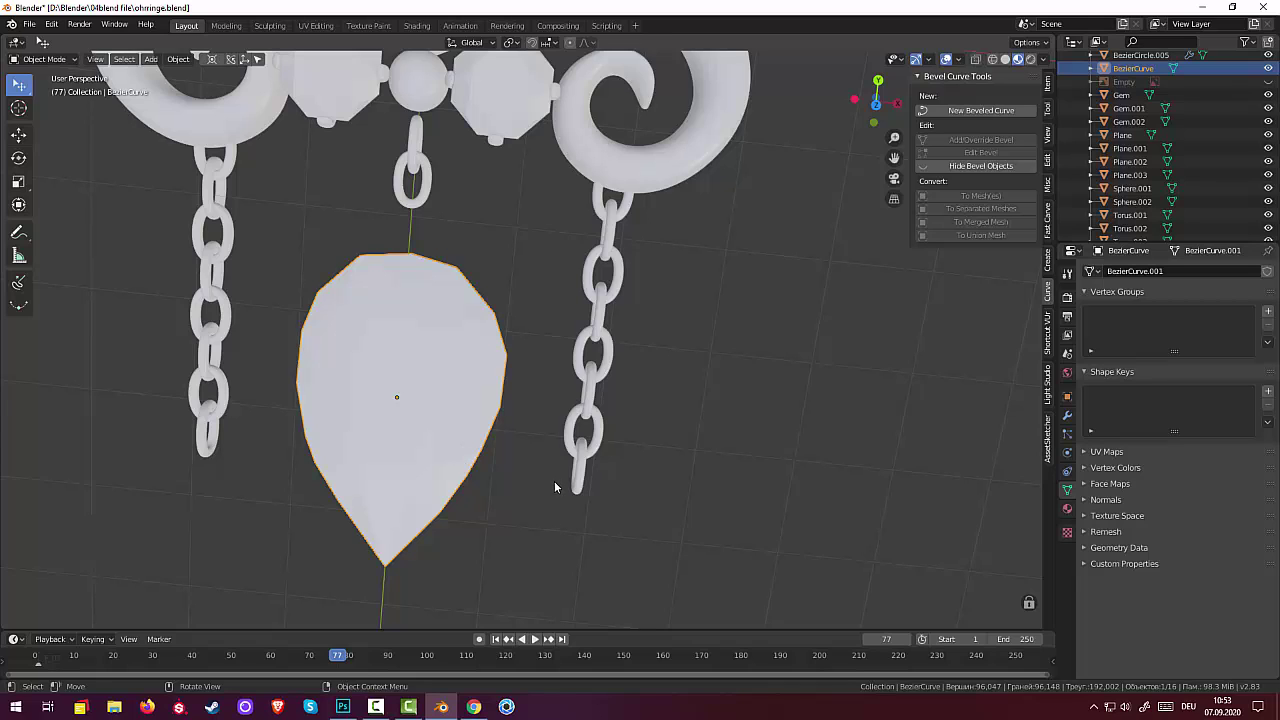
pyautogui.press('KP_7')
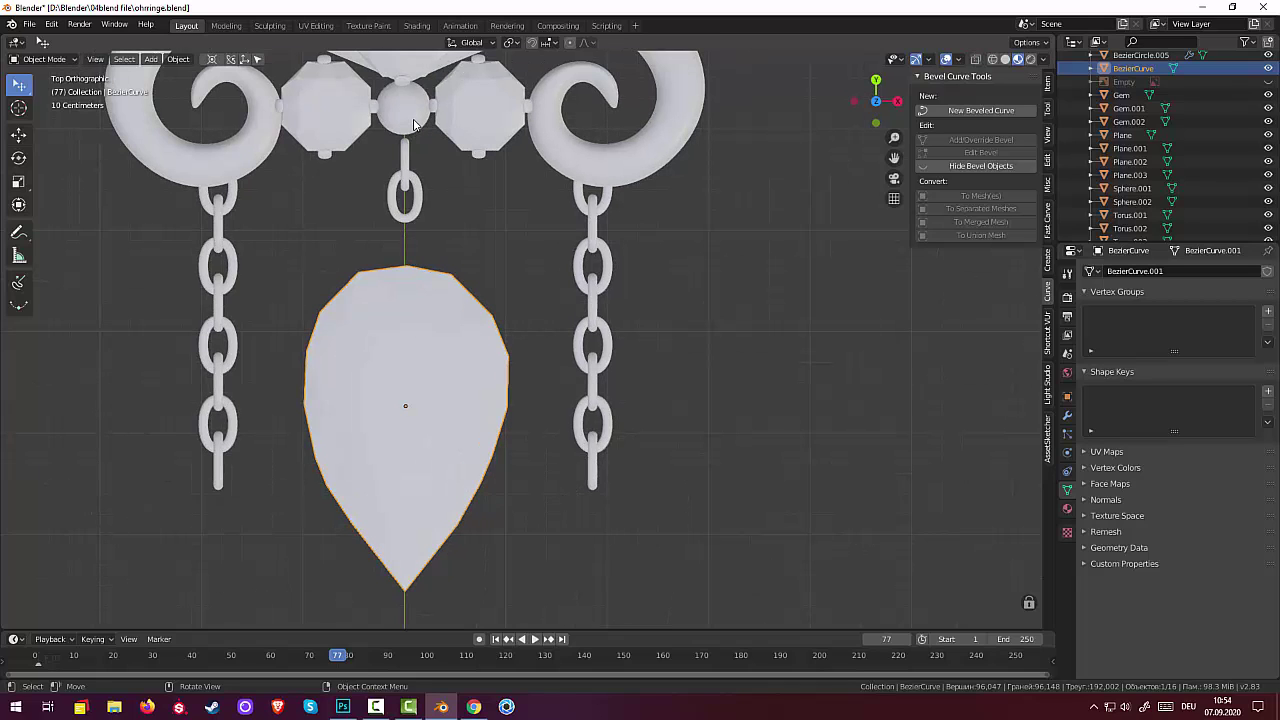
# Add a plane, move it down along Y over the leaf, and scale it small
pyautogui.hotkey('shift', 'a')
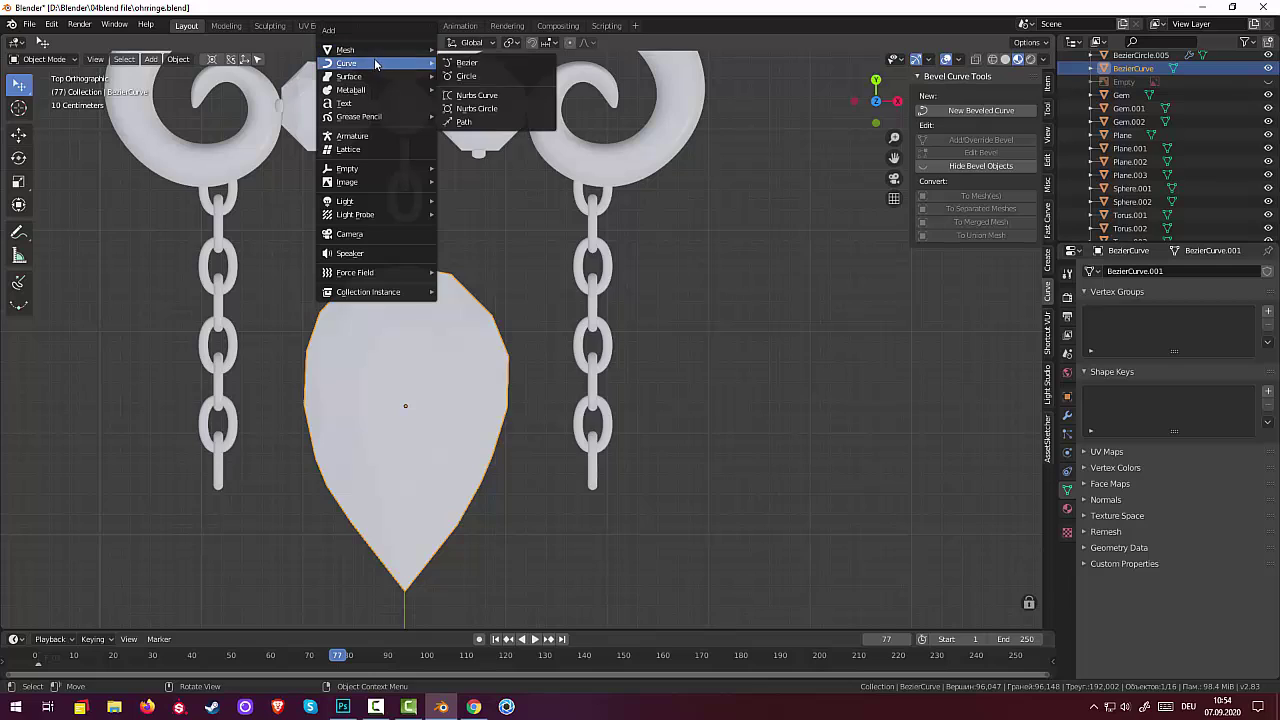
pyautogui.moveTo(345, 50)
pyautogui.click(466, 51)
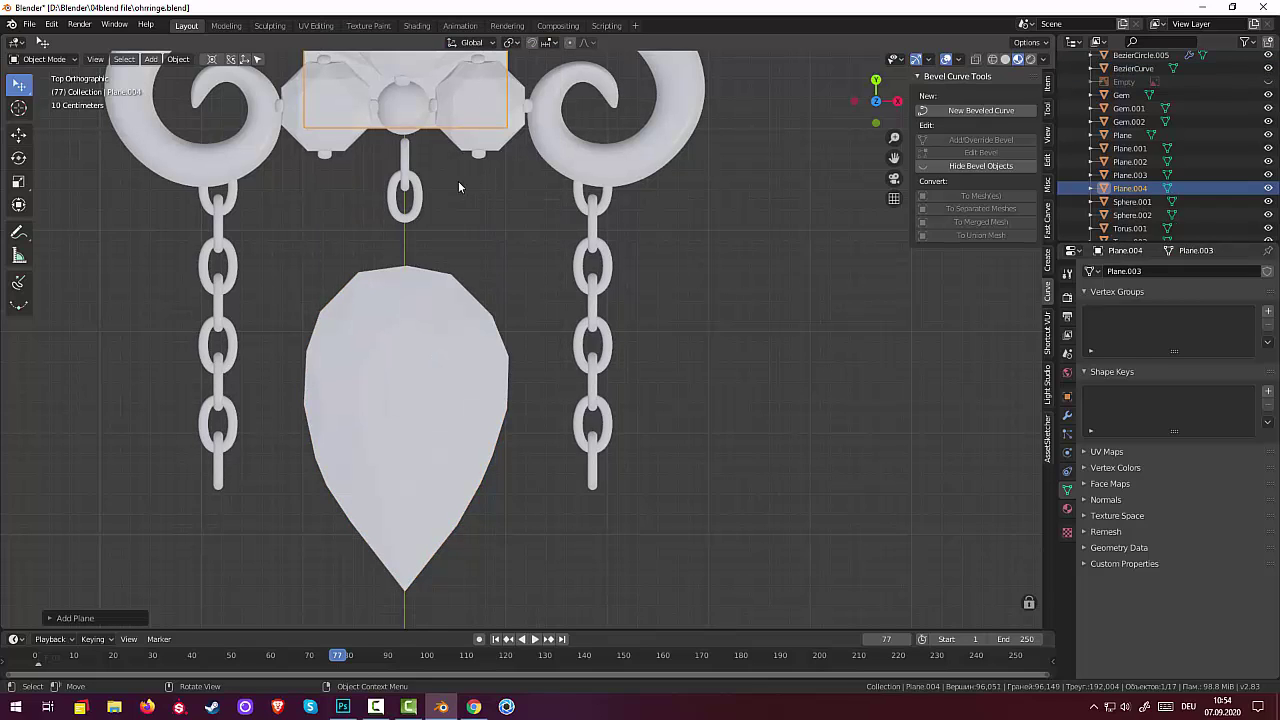
pyautogui.press('g')
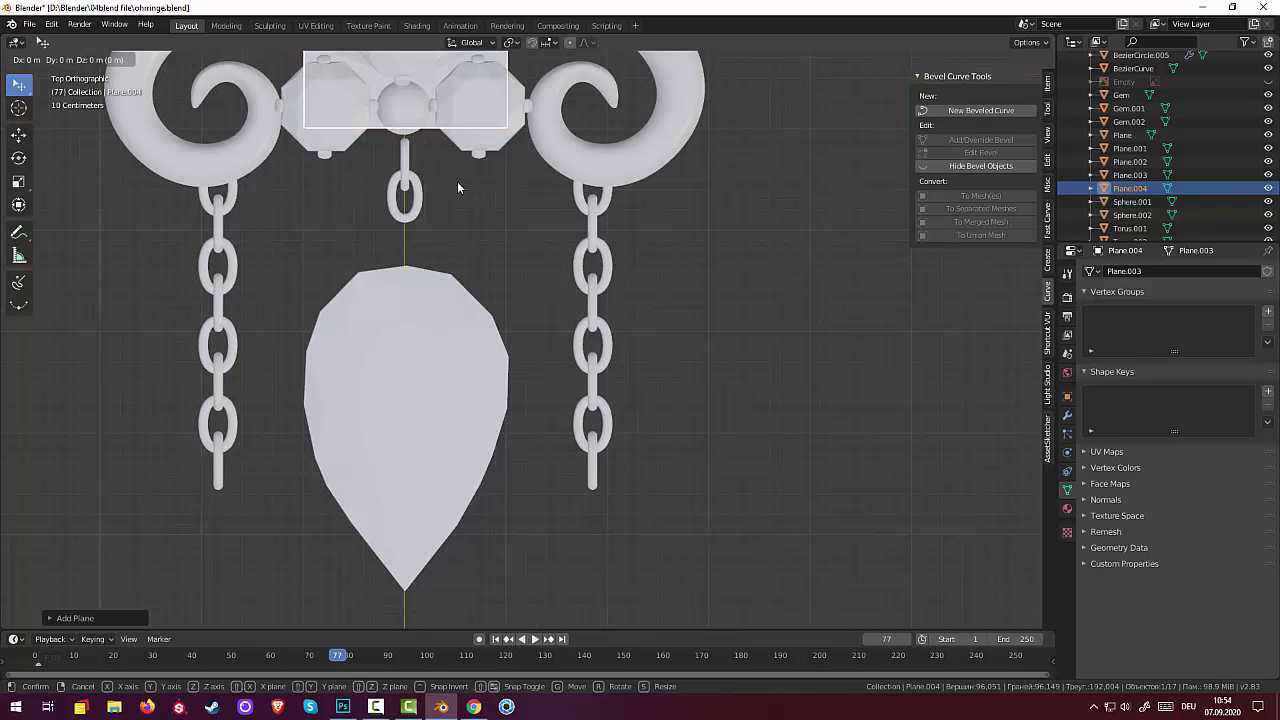
pyautogui.press('y')
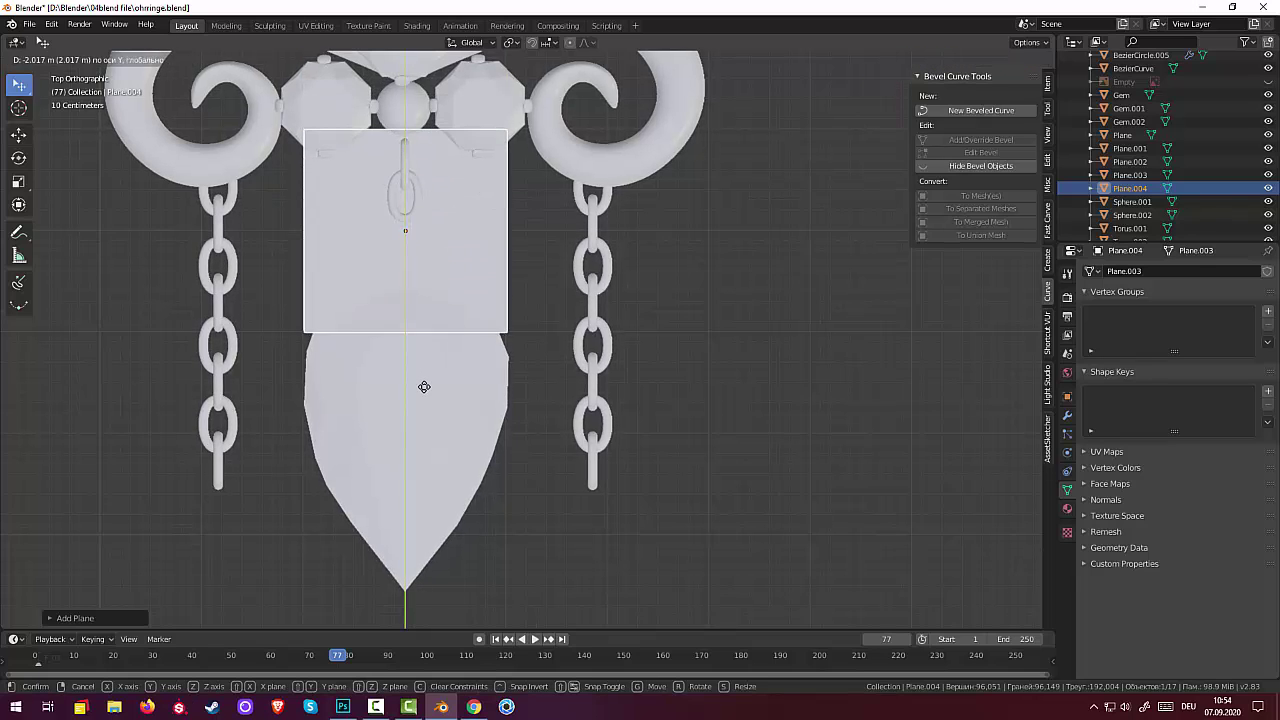
pyautogui.click(414, 426)
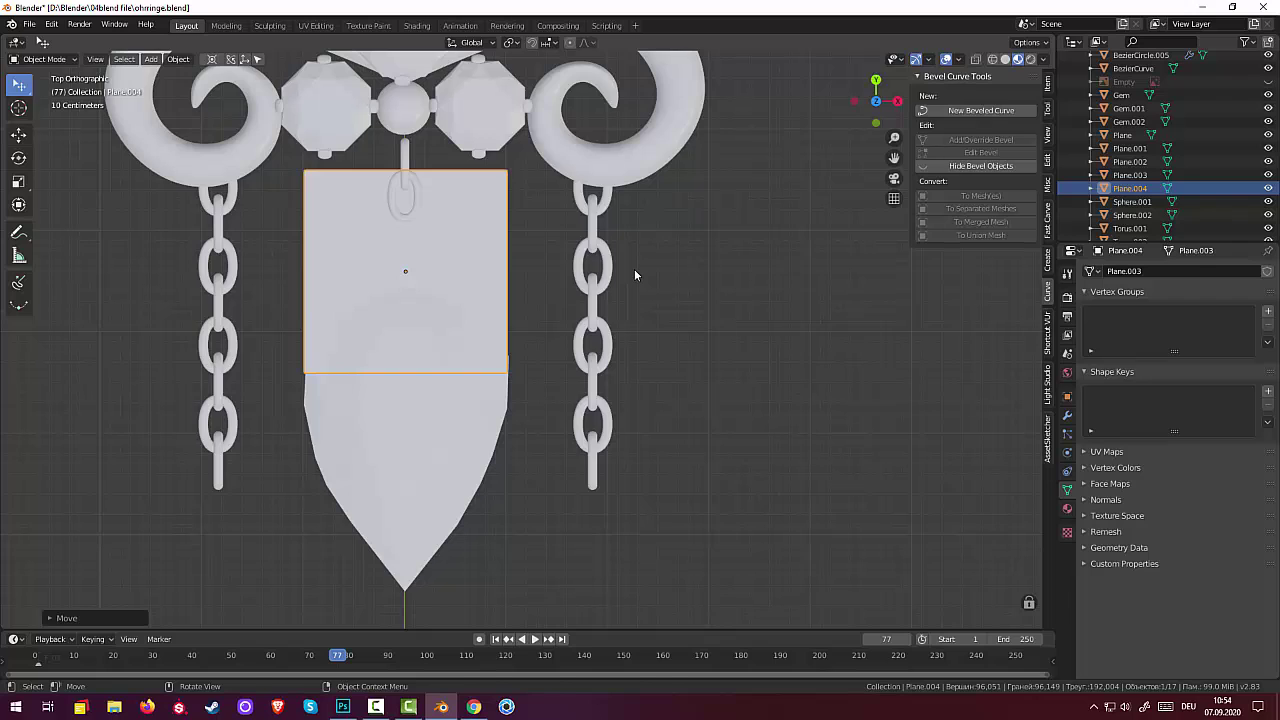
pyautogui.press('s')
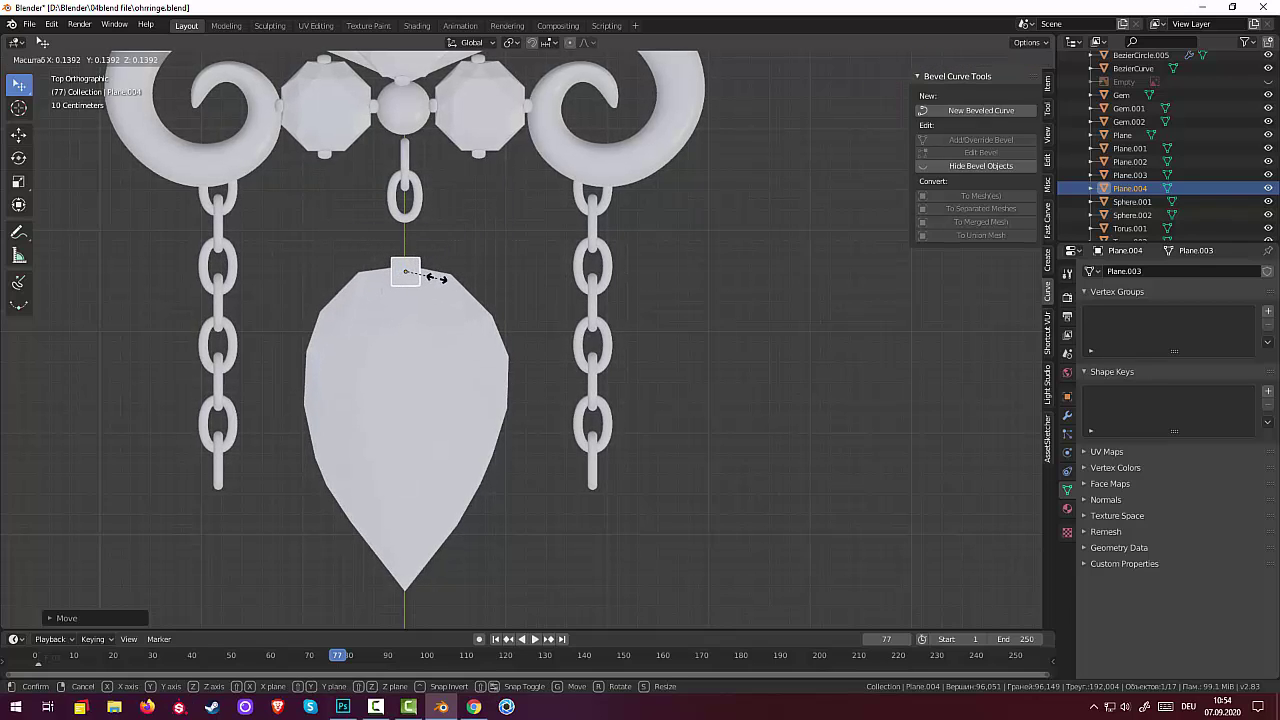
pyautogui.click(435, 278)
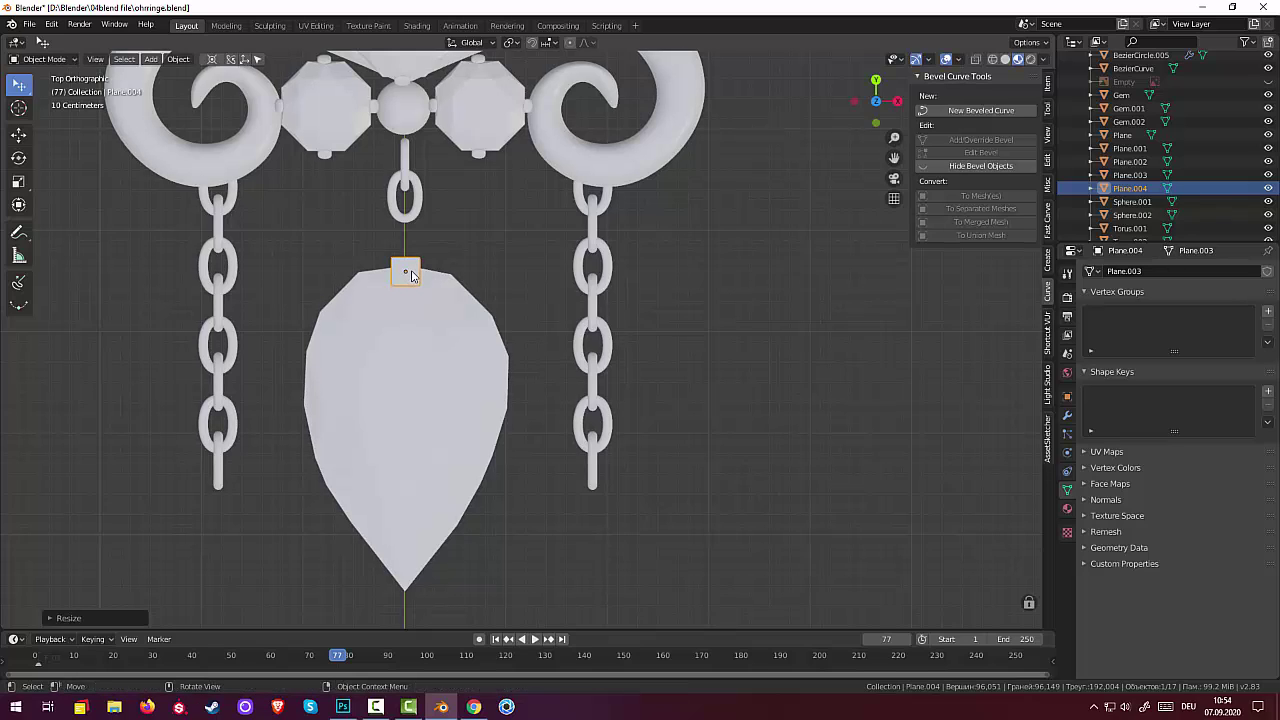
# Place the small plane on the leaf's top tip with a slight tilt, then deselect it
pyautogui.press('g')
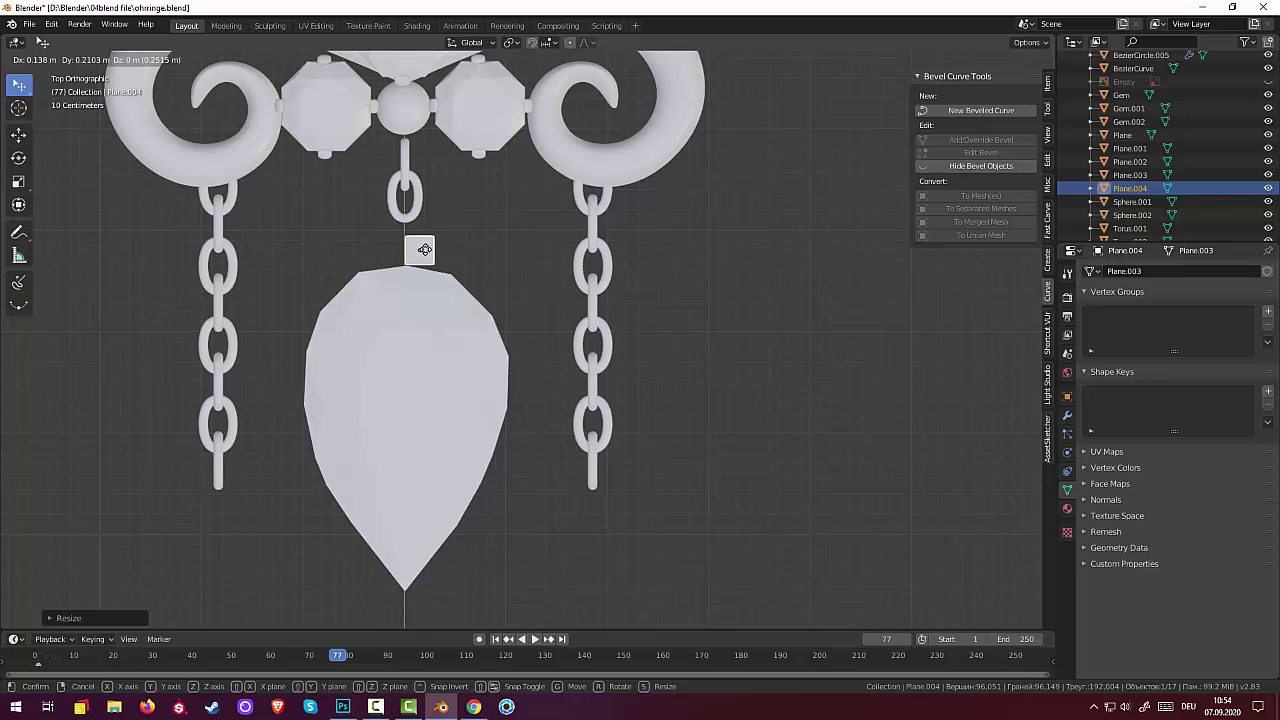
pyautogui.click(425, 251)
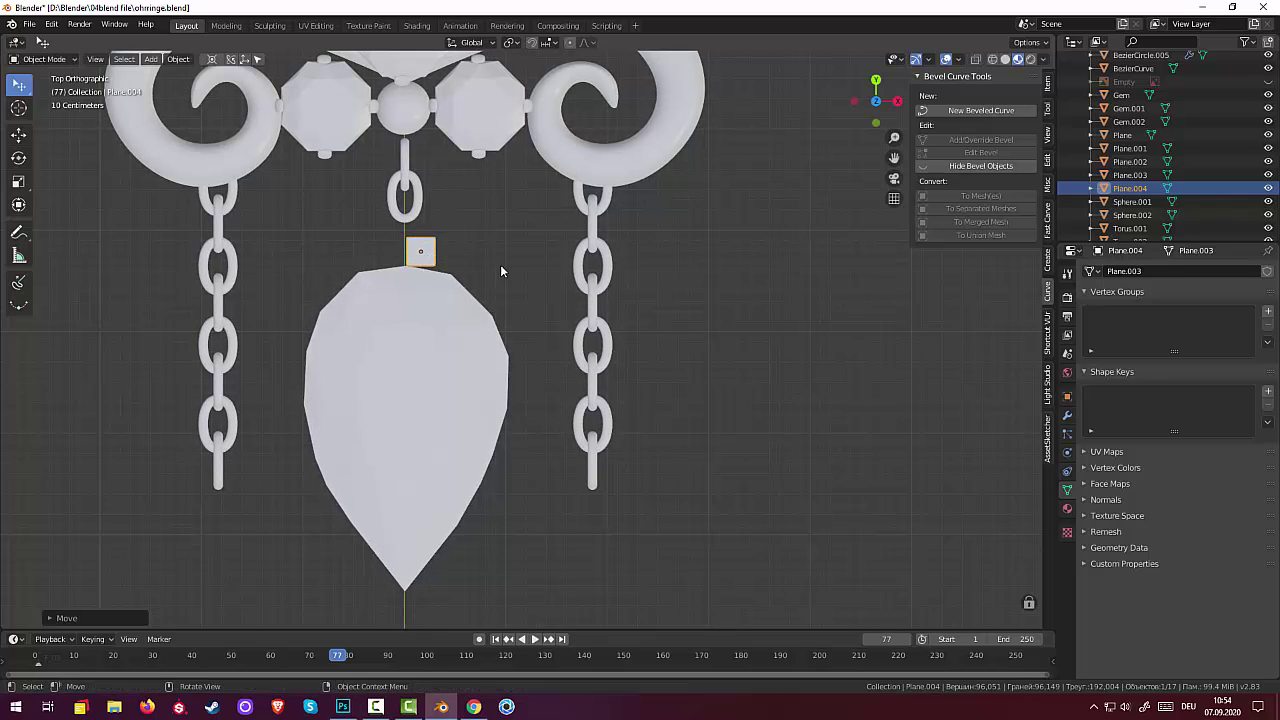
pyautogui.press('r')
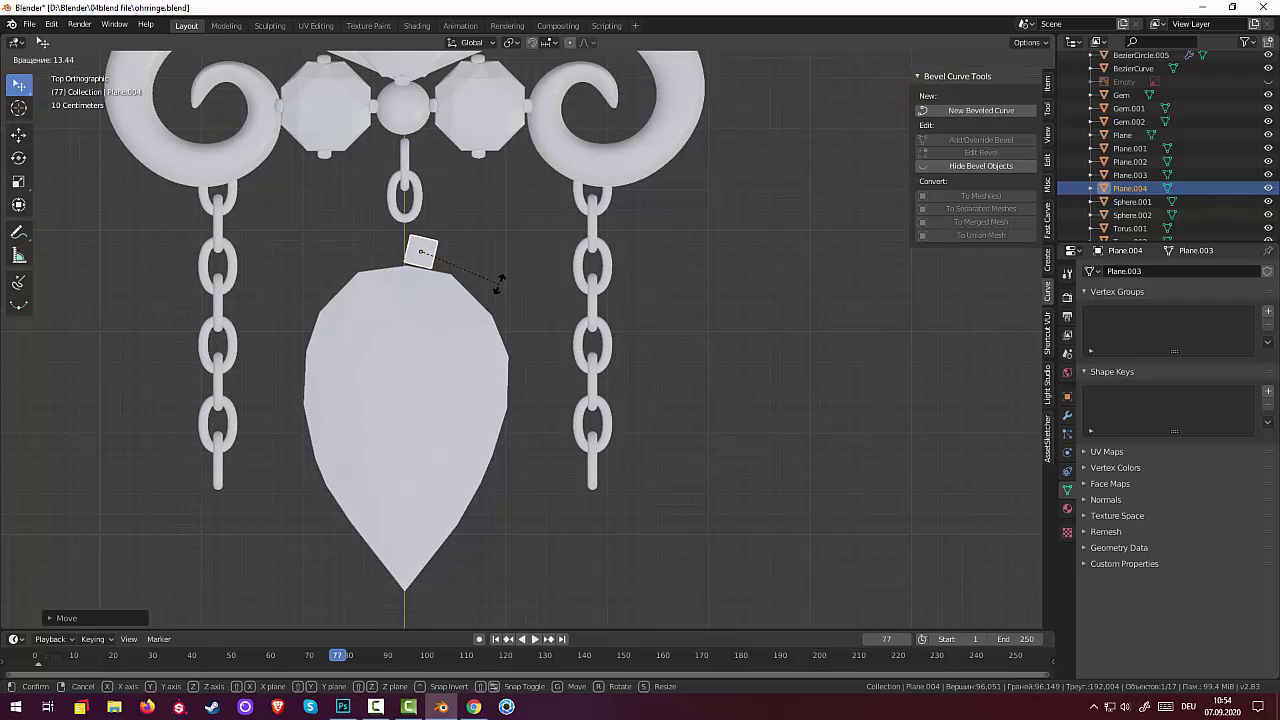
pyautogui.click(499, 279)
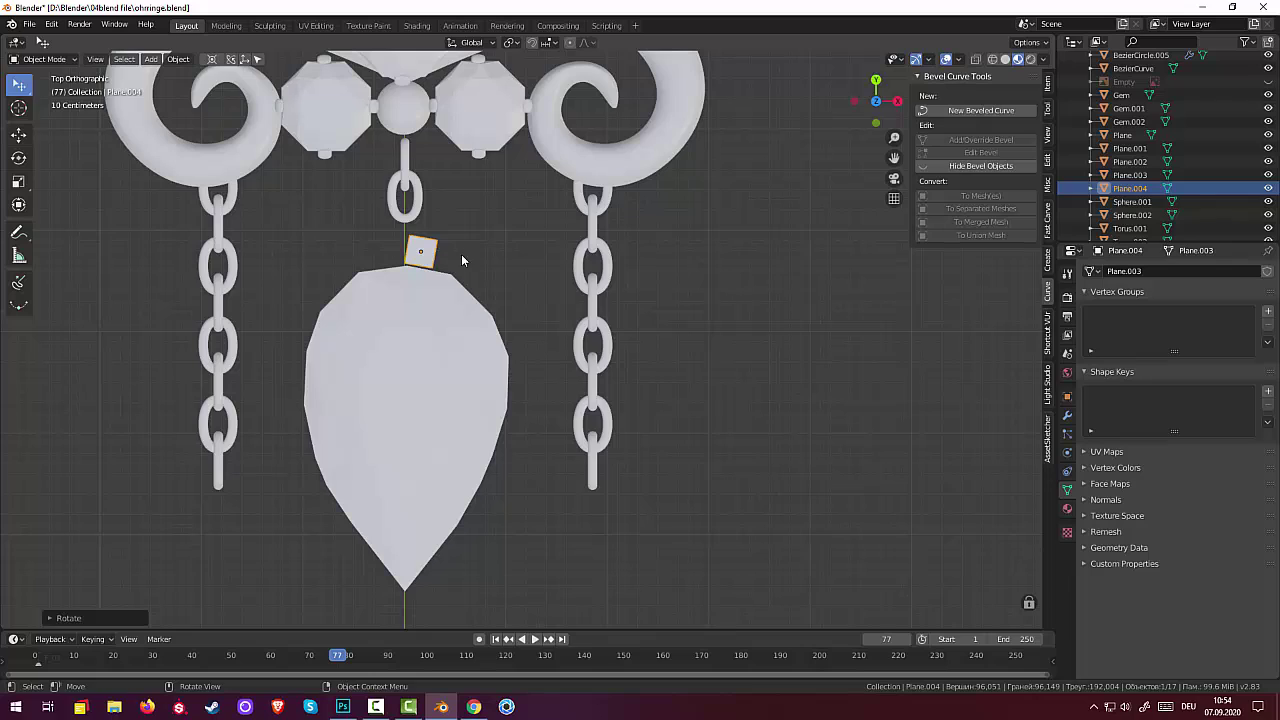
pyautogui.click(518, 252)
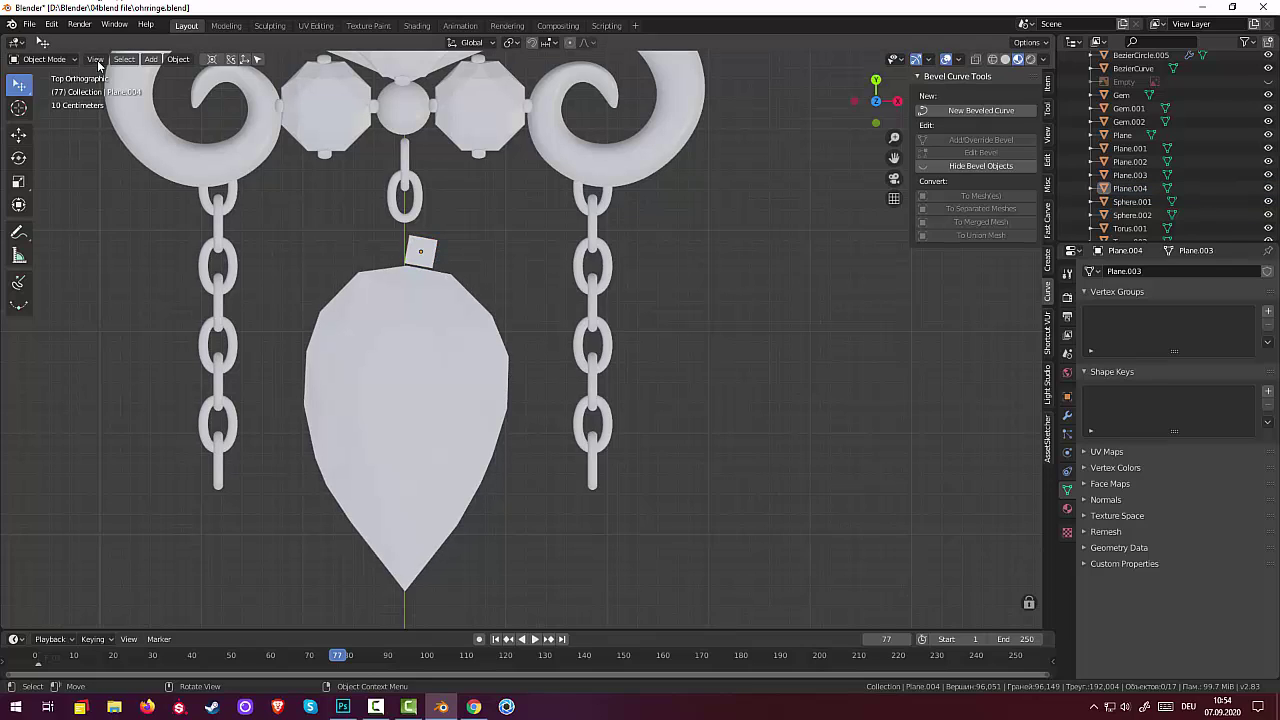
# Put the small plane in Edit Mode with edge select and pick one of its edges
pyautogui.click(45, 60)
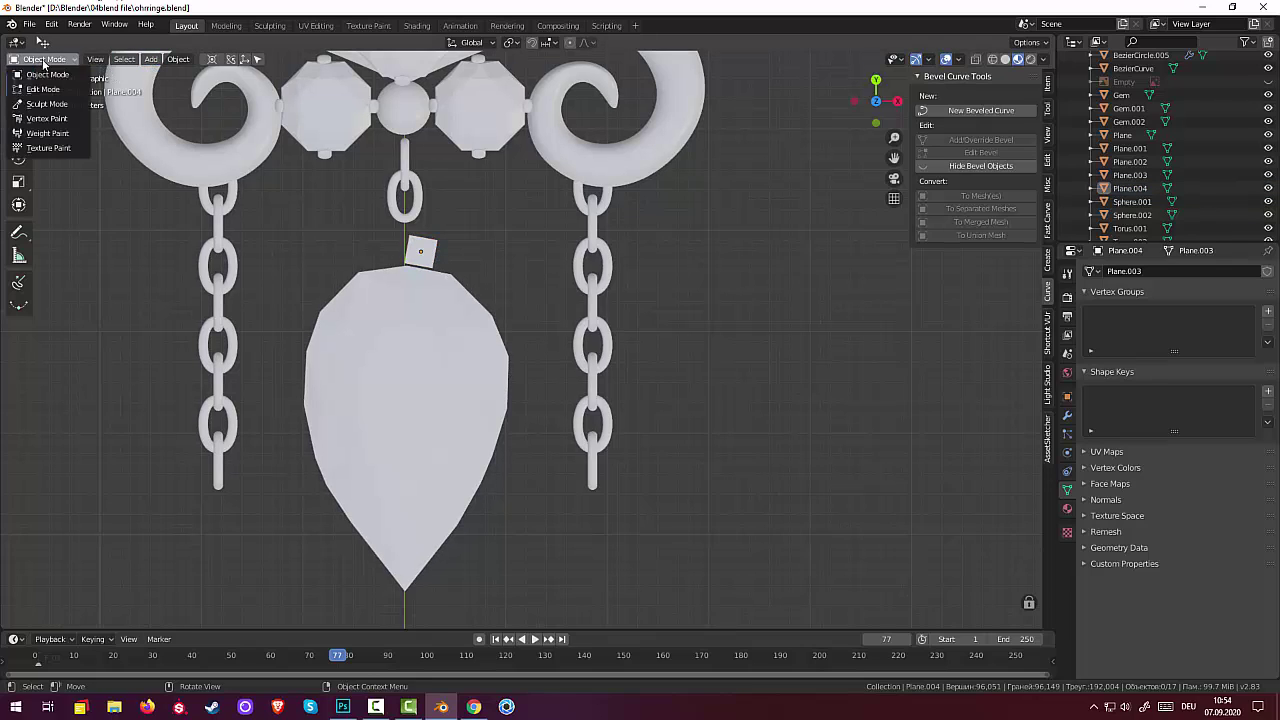
pyautogui.click(46, 90)
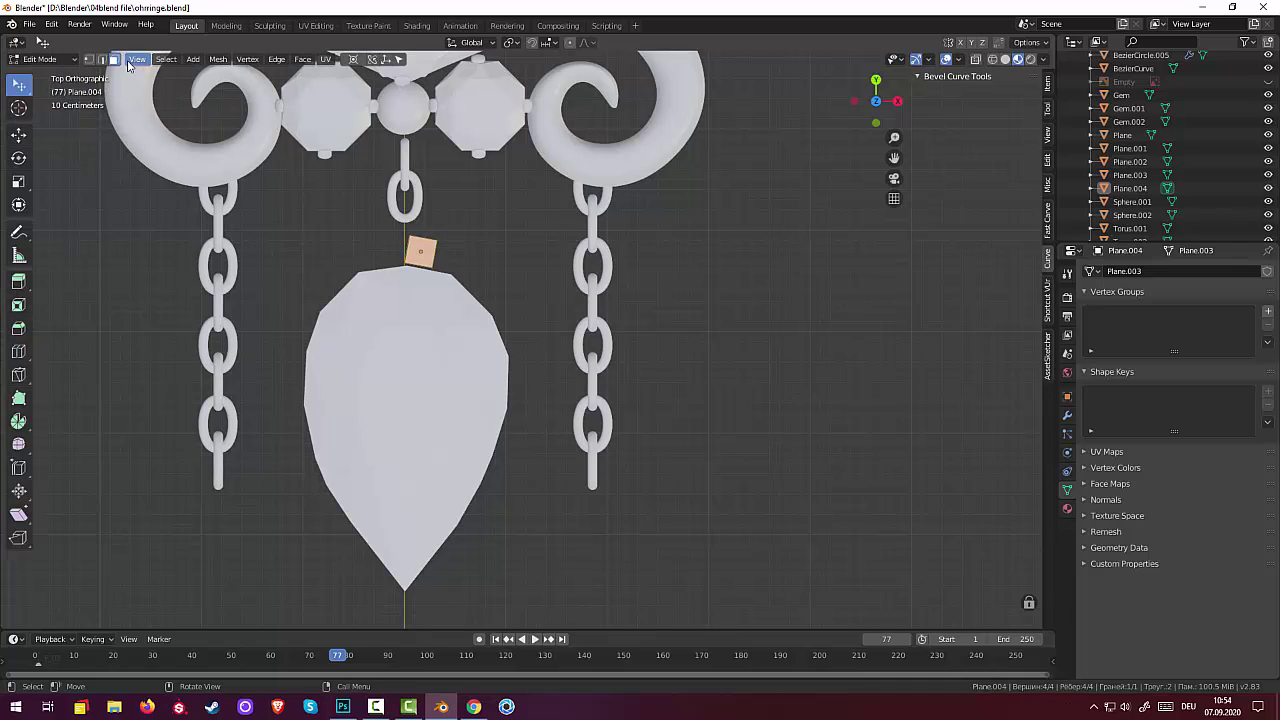
pyautogui.click(193, 60)
pyautogui.click(101, 60)
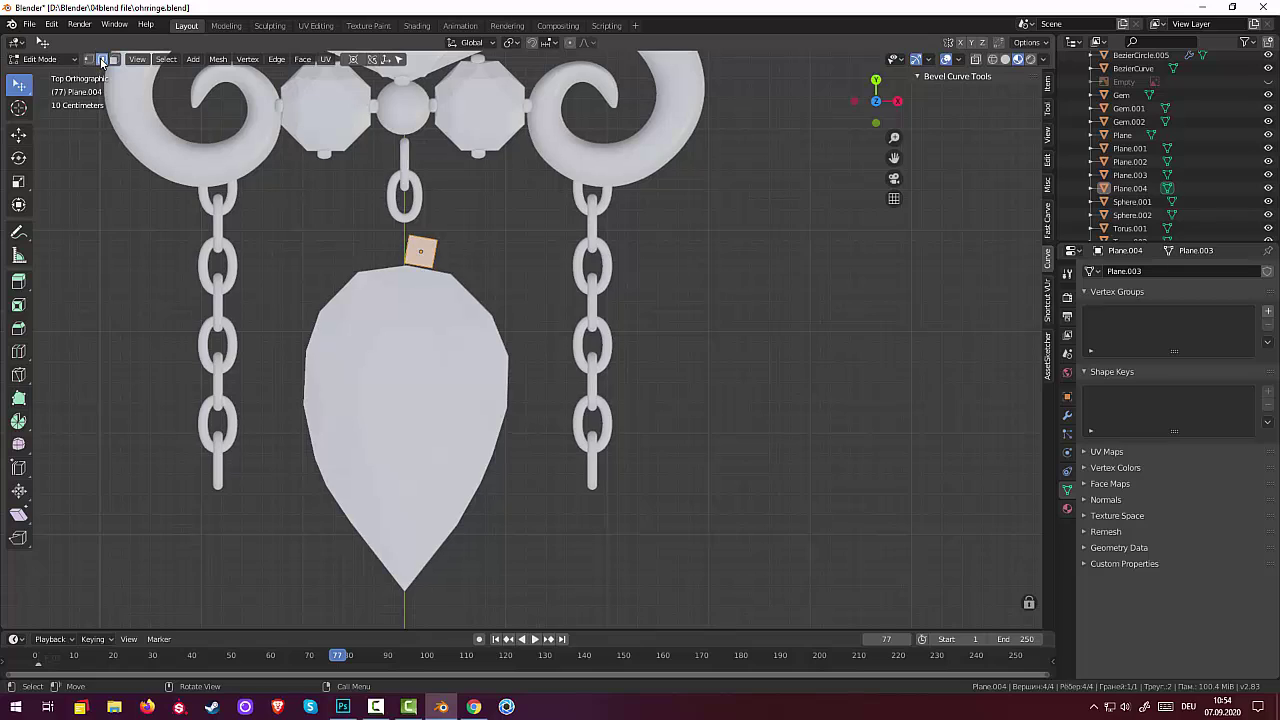
pyautogui.click(433, 263)
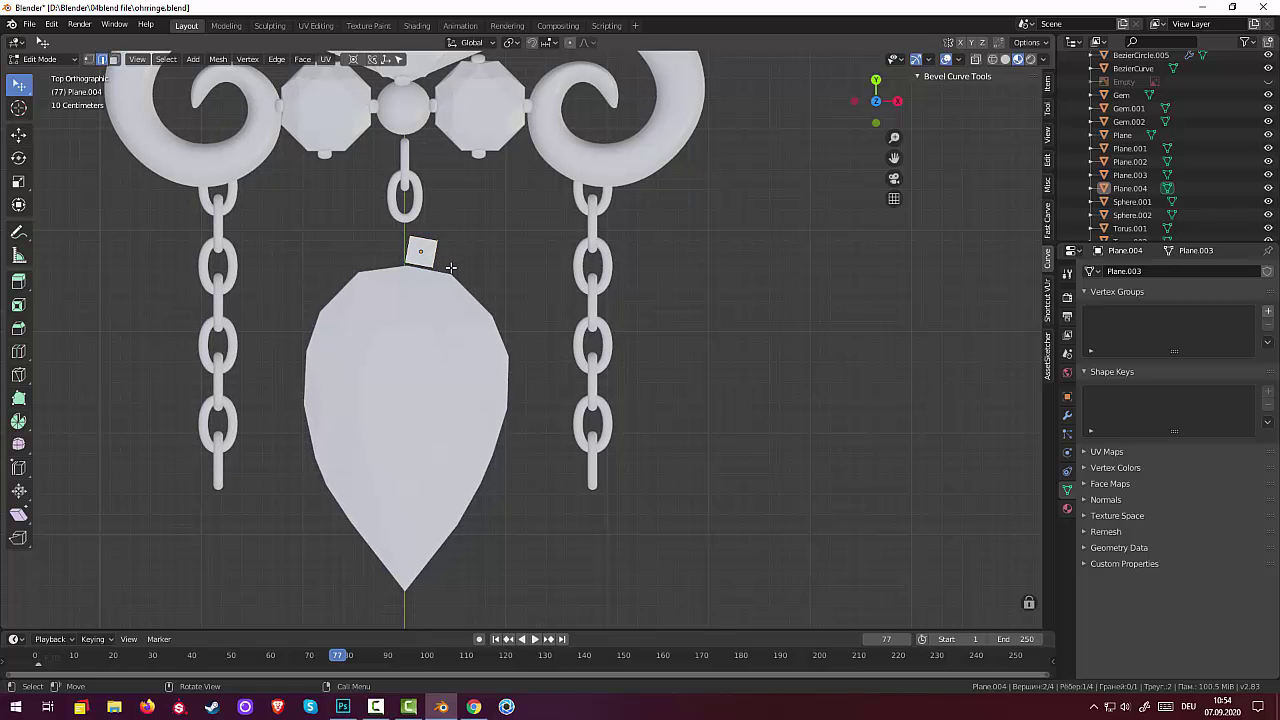
# Extrude the edge into two faces, rotating each to follow the leaf's rim
pyautogui.press('e')
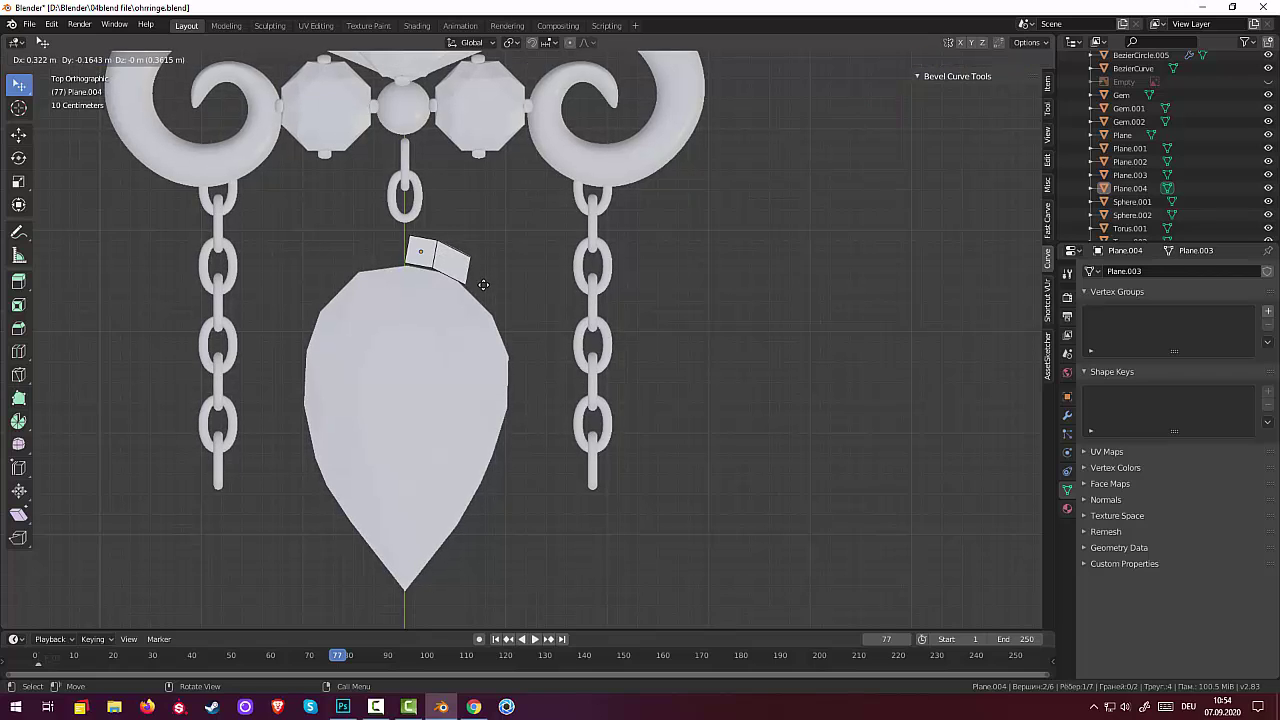
pyautogui.click(475, 278)
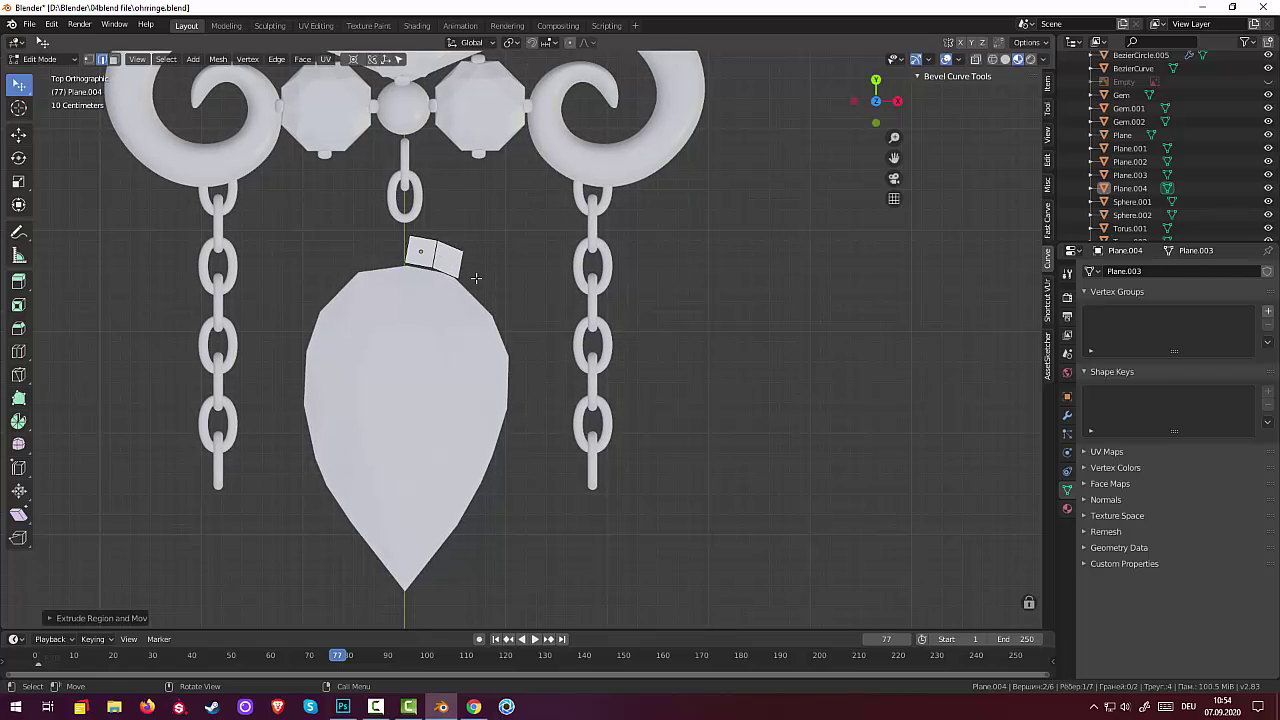
pyautogui.press('r')
pyautogui.click(473, 285)
pyautogui.press('e')
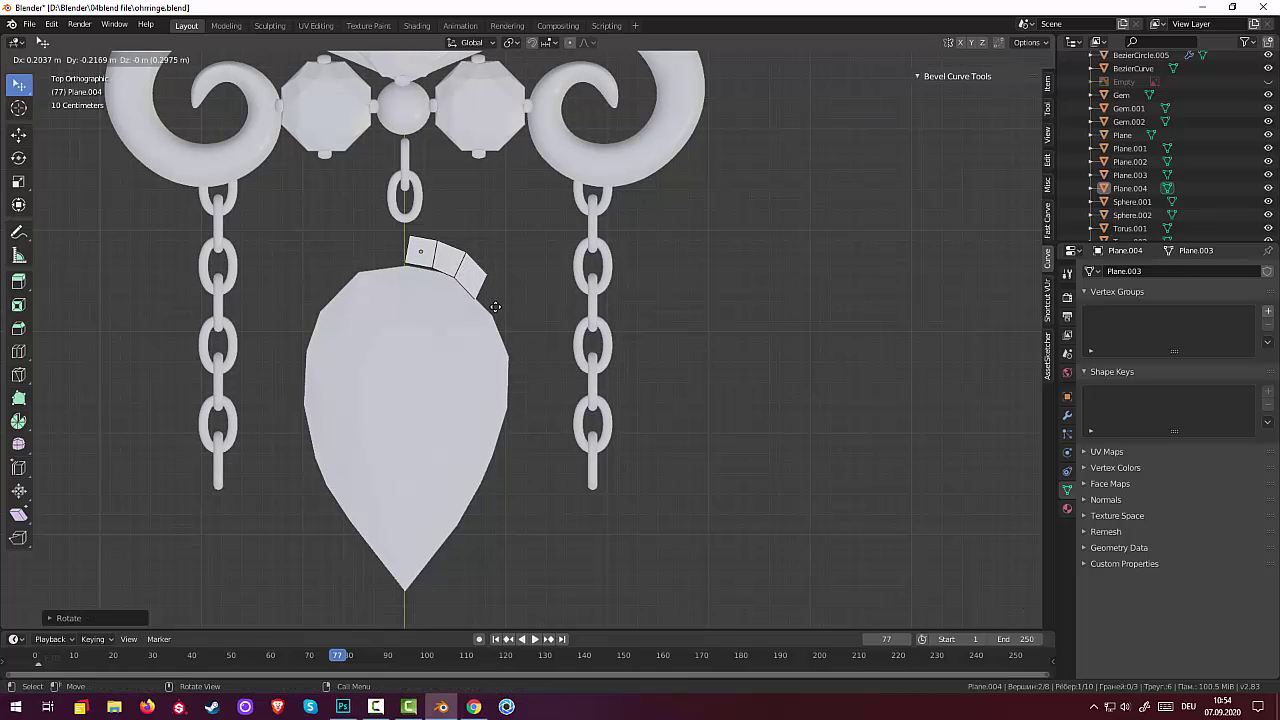
pyautogui.click(496, 305)
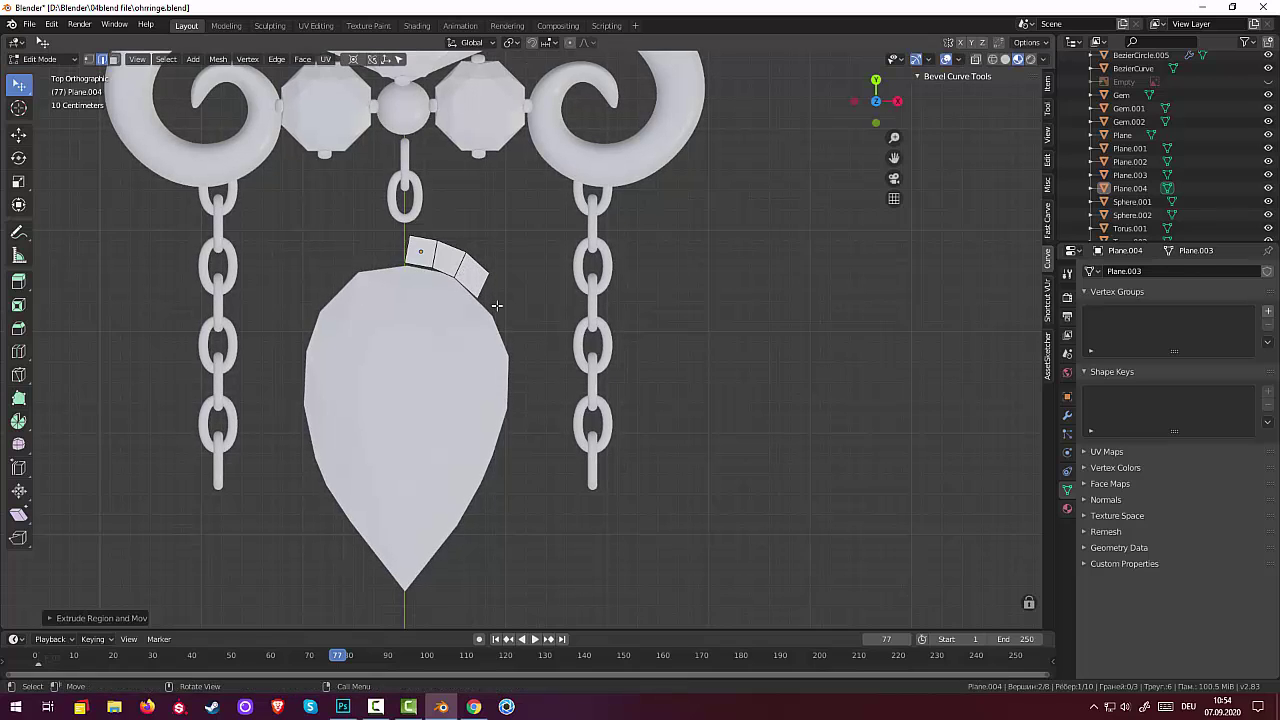
pyautogui.hotkey('ctrl', 'Tab')
pyautogui.press('r')
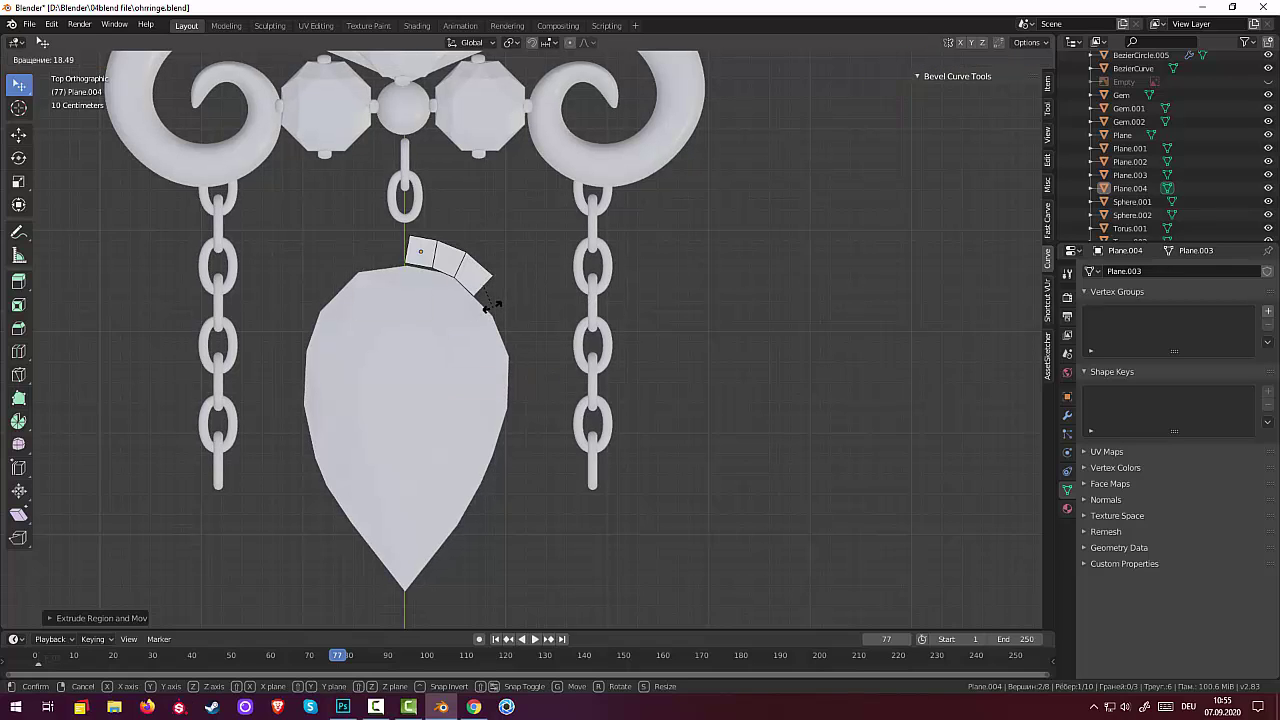
pyautogui.click(495, 304)
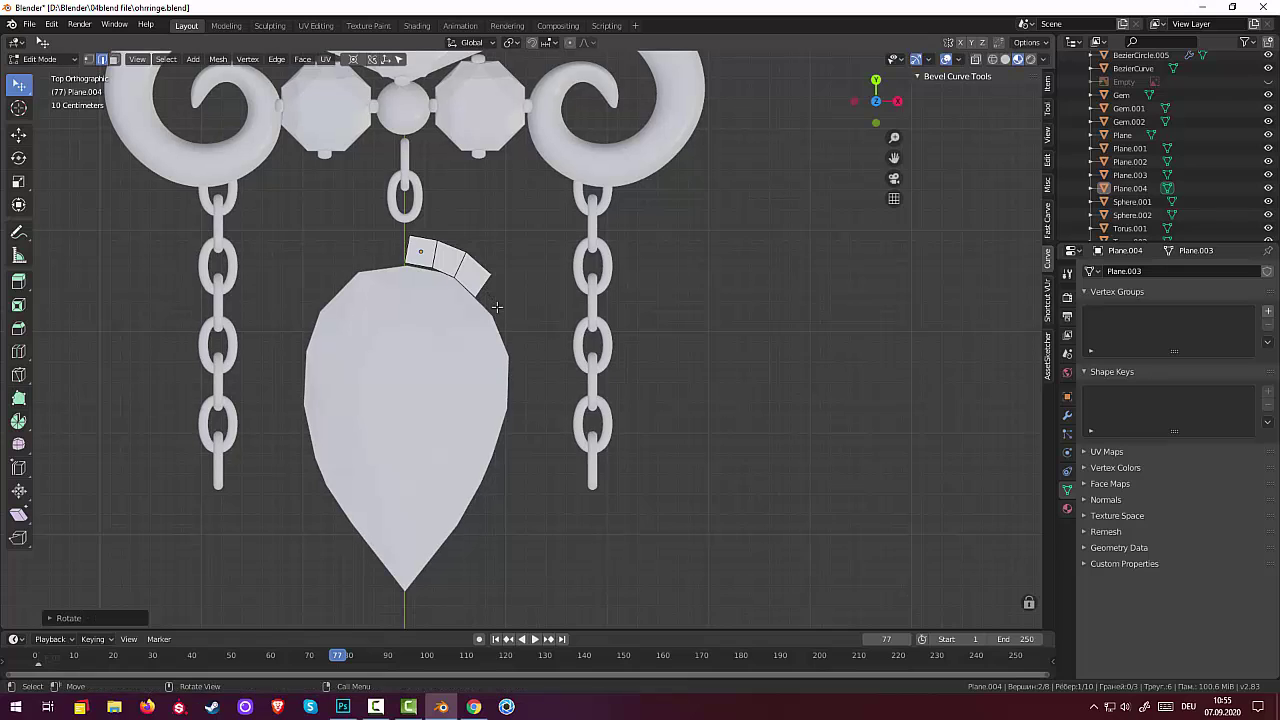
# Extrude two more angled segments along the pendant's upper right shoulder
pyautogui.press('e')
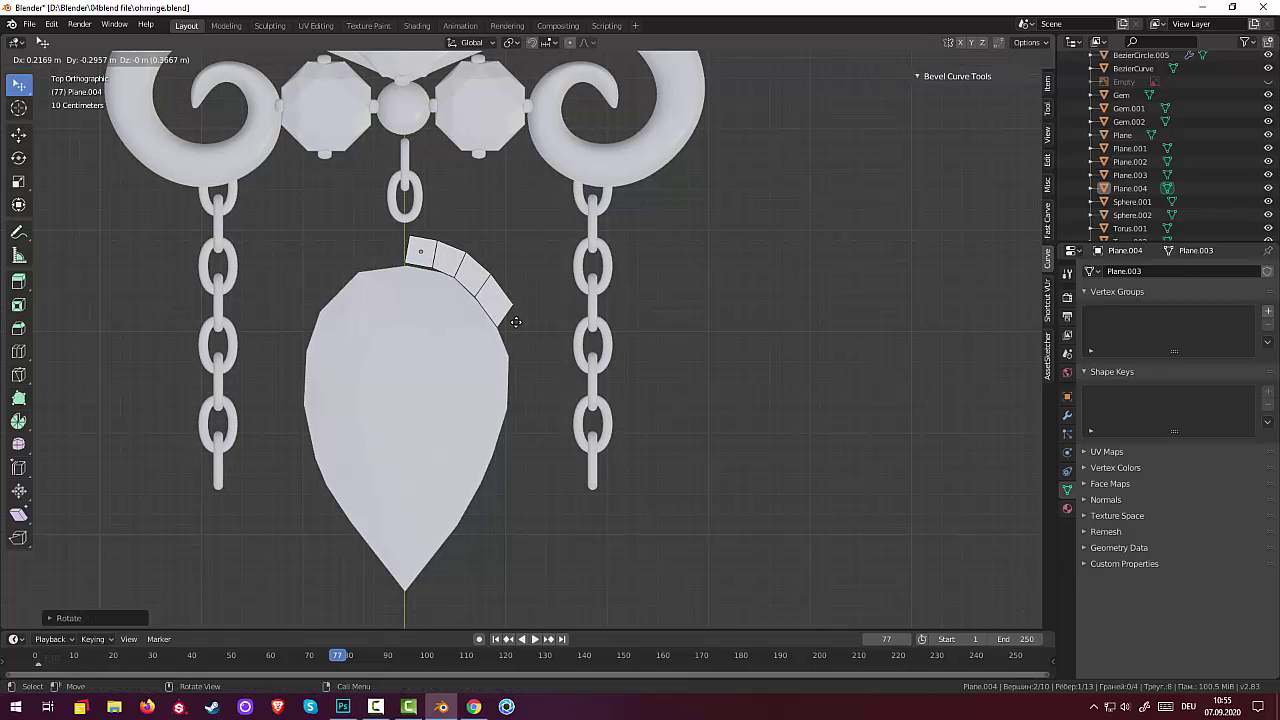
pyautogui.click(515, 321)
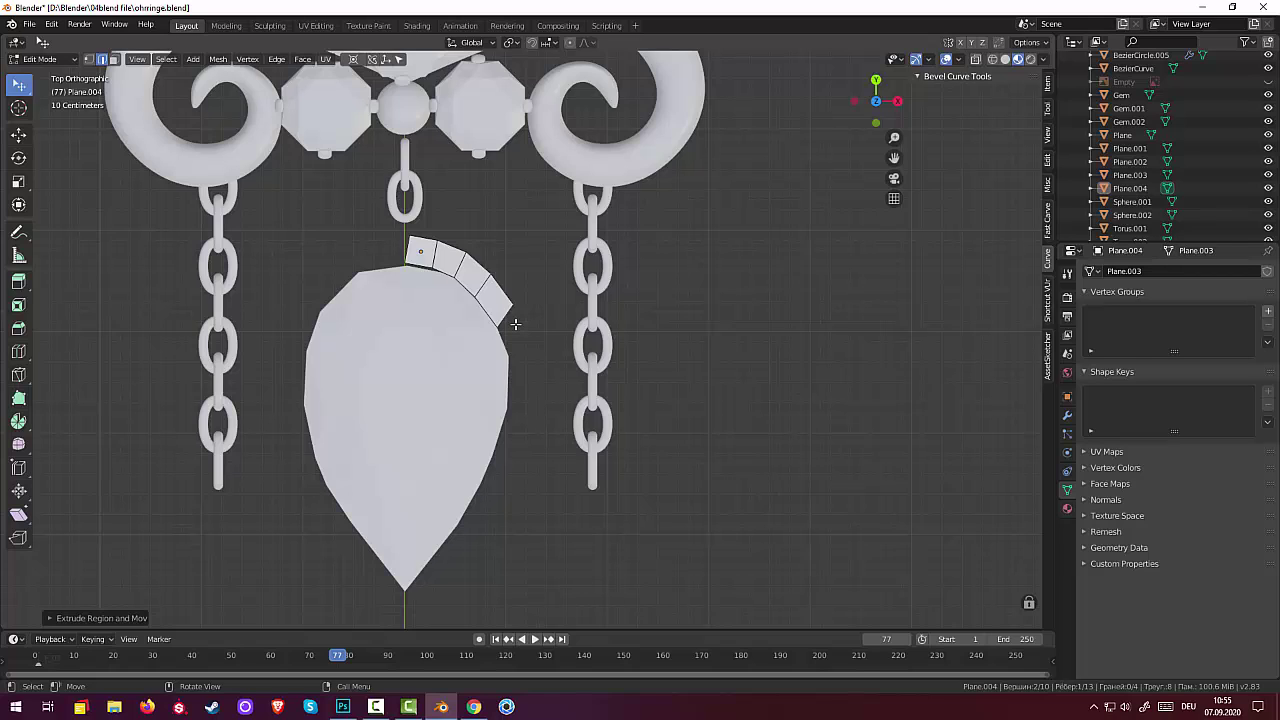
pyautogui.press('r')
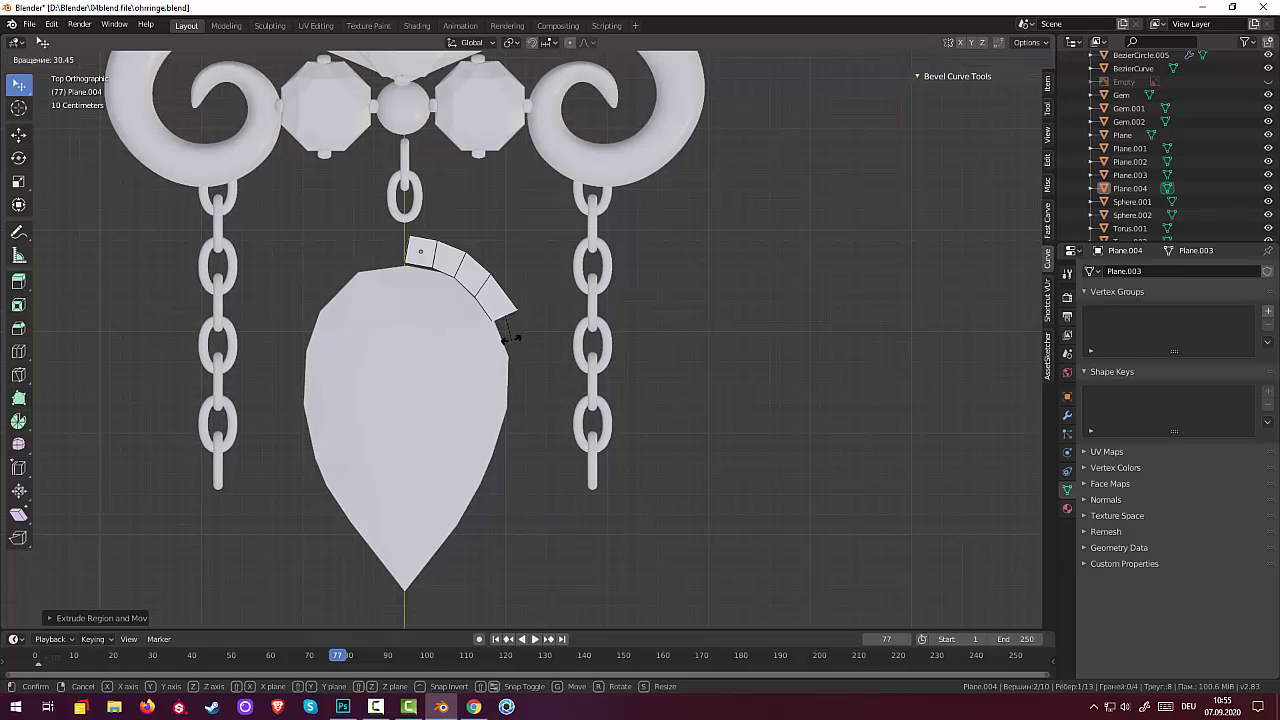
pyautogui.click(511, 337)
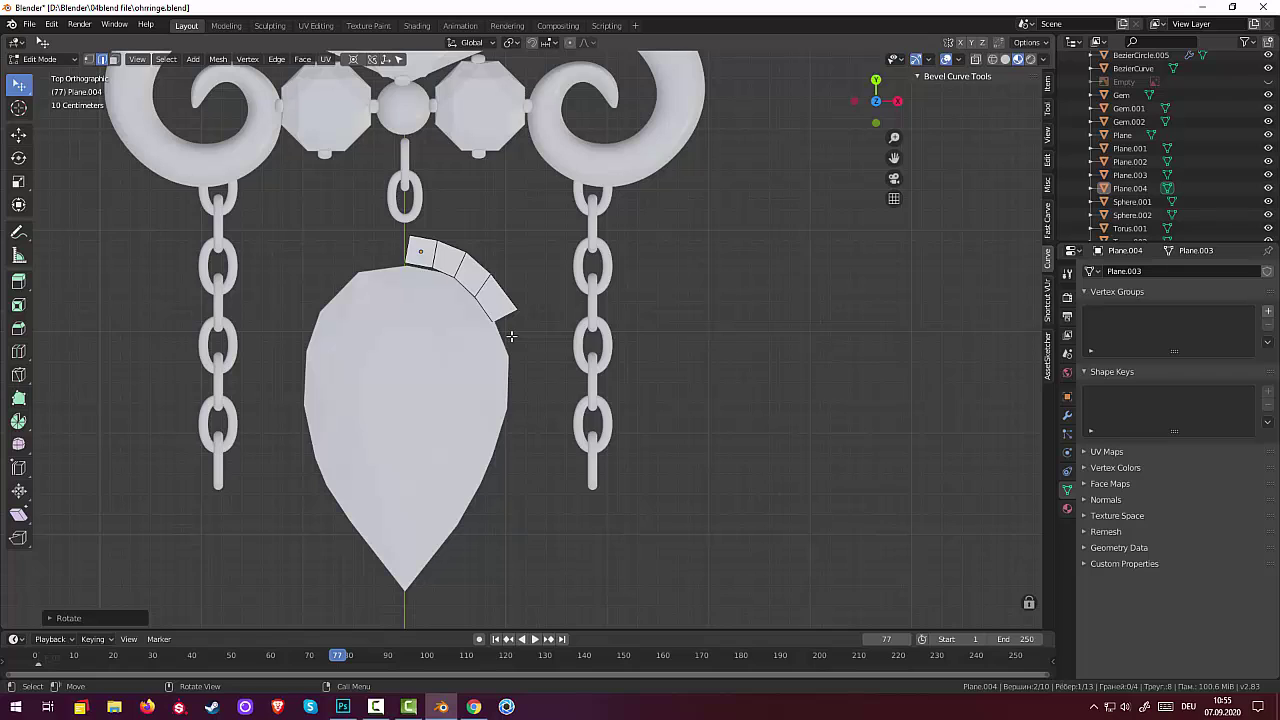
pyautogui.press('e')
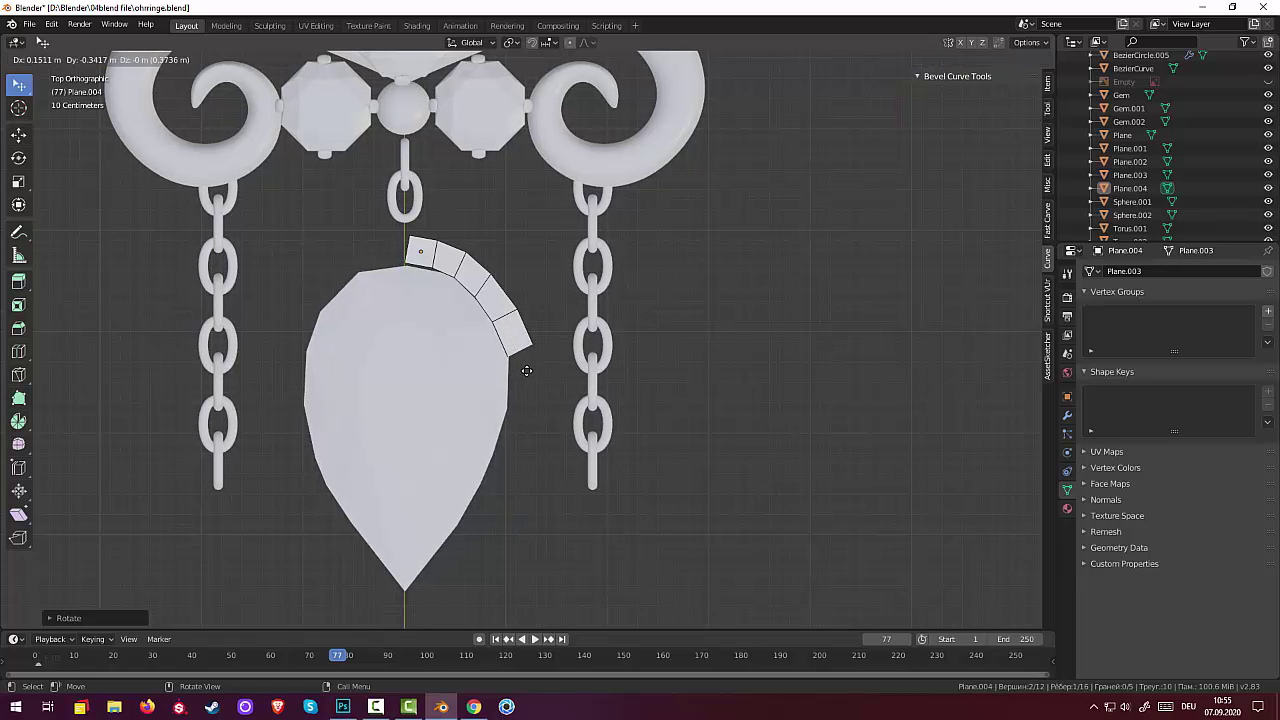
pyautogui.click(528, 372)
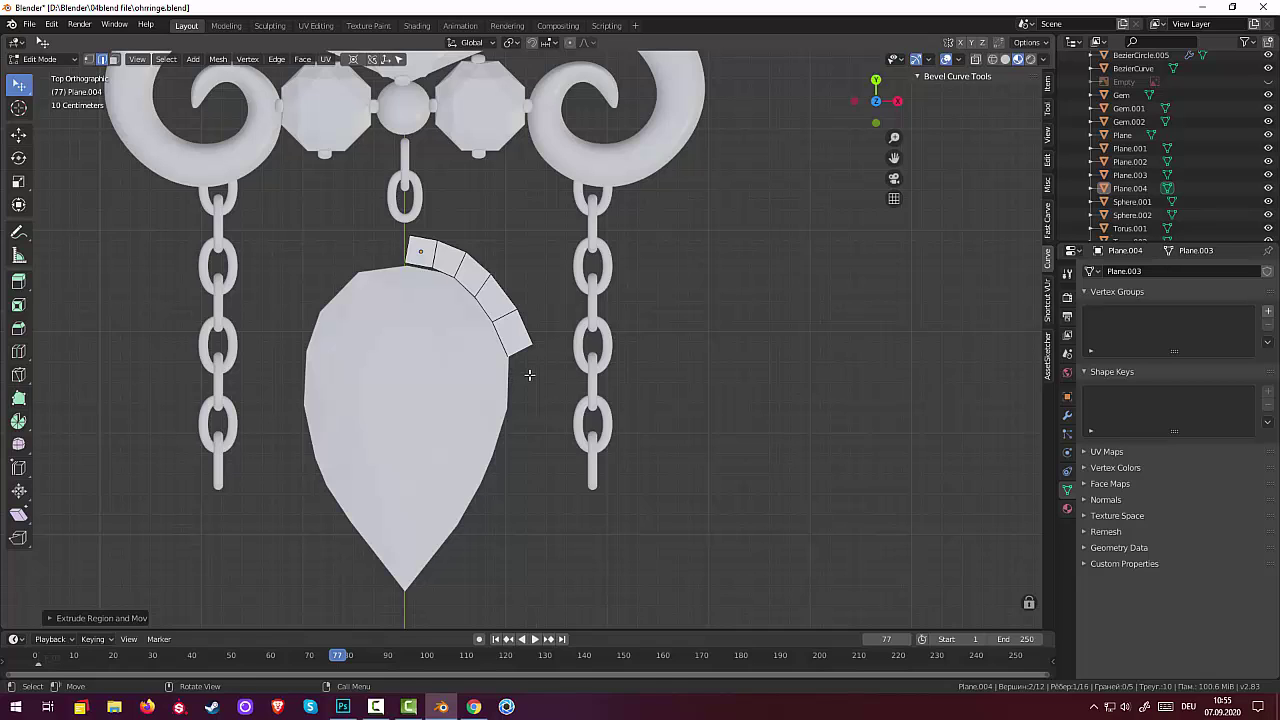
# Angle the end segment, then extrude another below it rotated to match the rim
pyautogui.press('r')
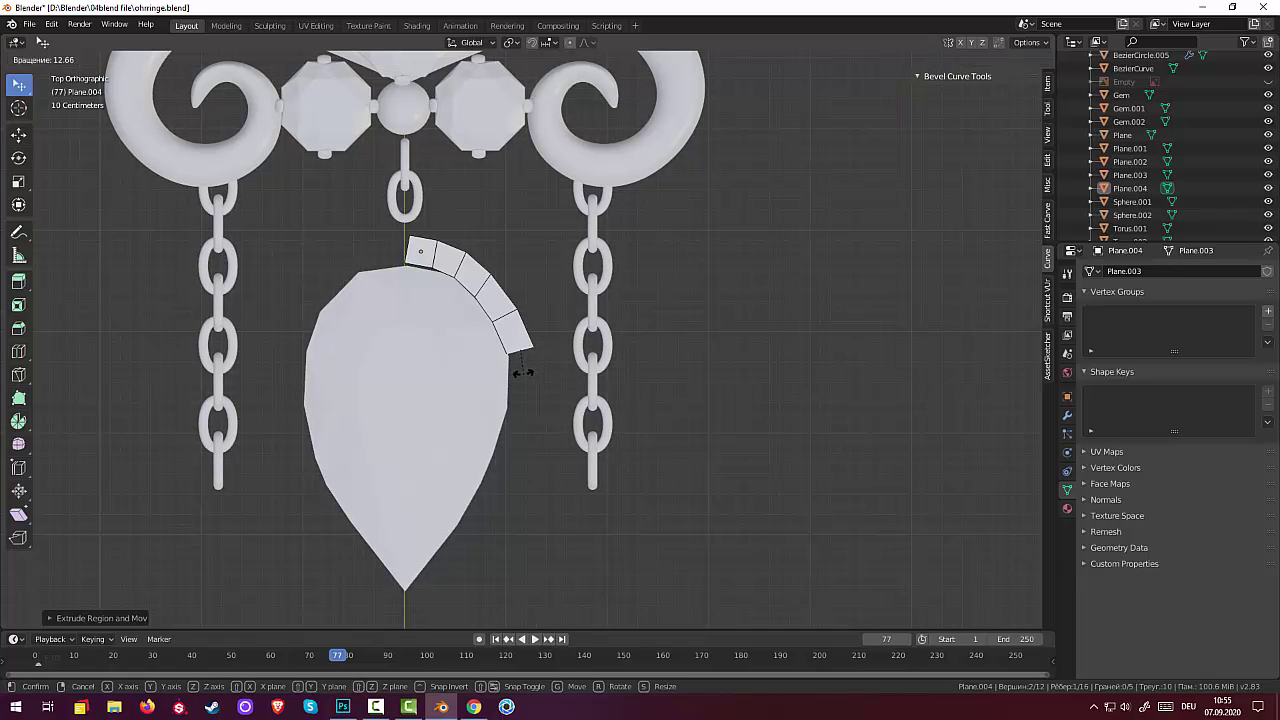
pyautogui.click(522, 373)
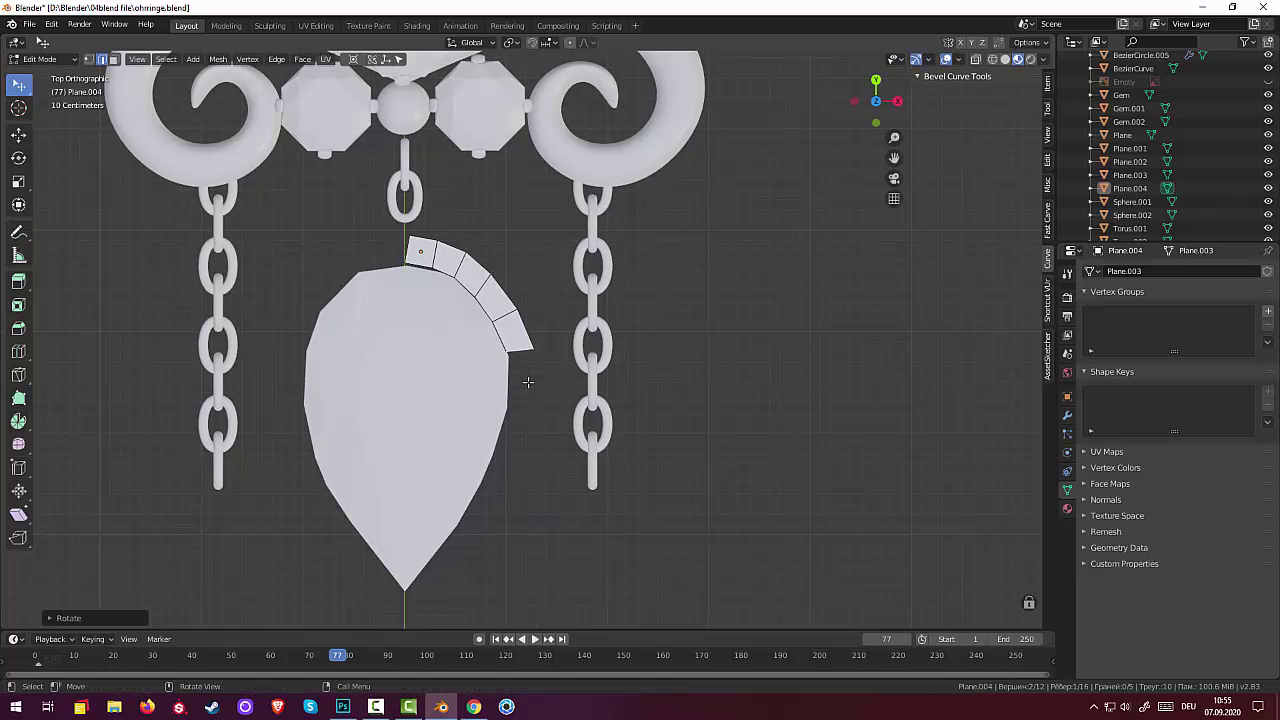
pyautogui.press('r')
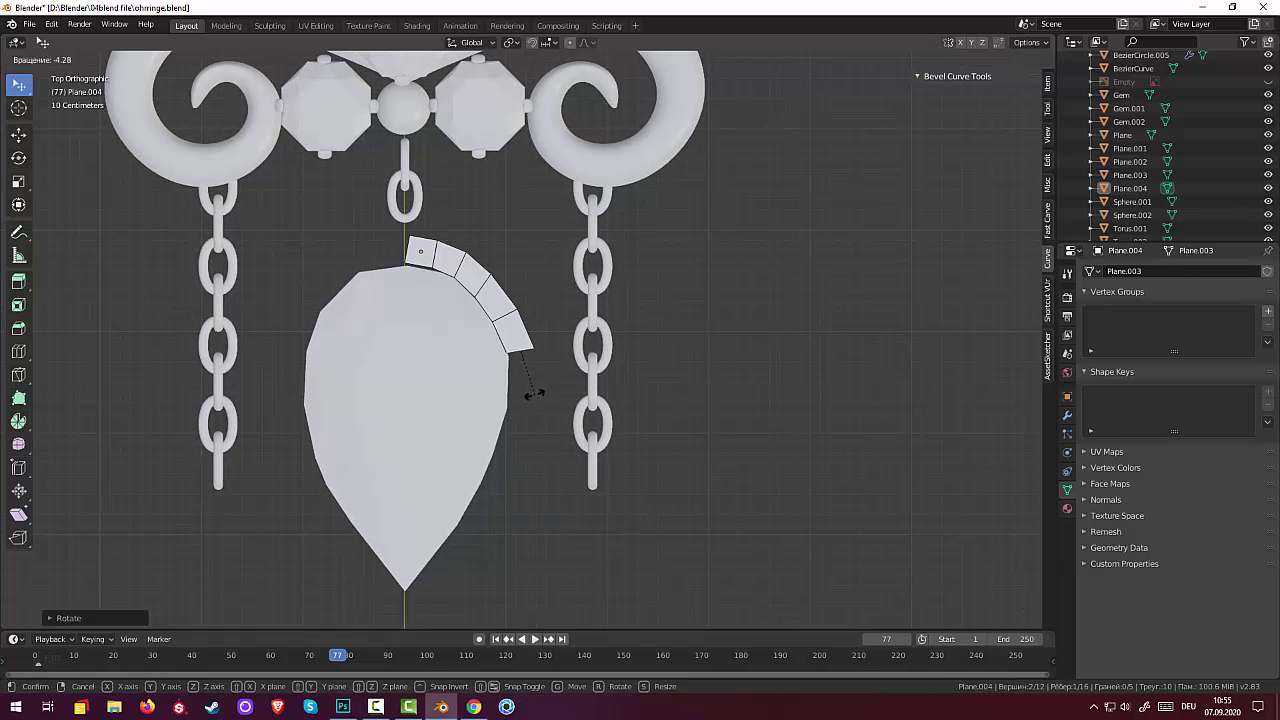
pyautogui.click(534, 395)
pyautogui.press('e')
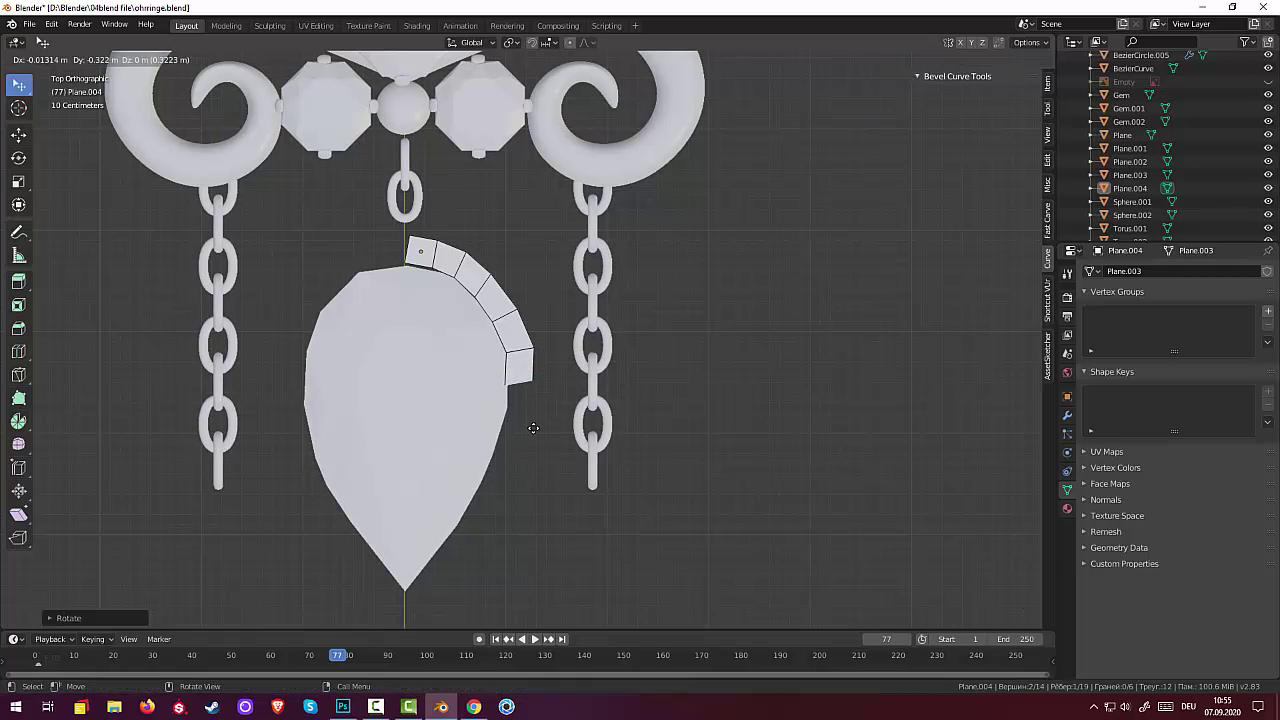
pyautogui.click(537, 436)
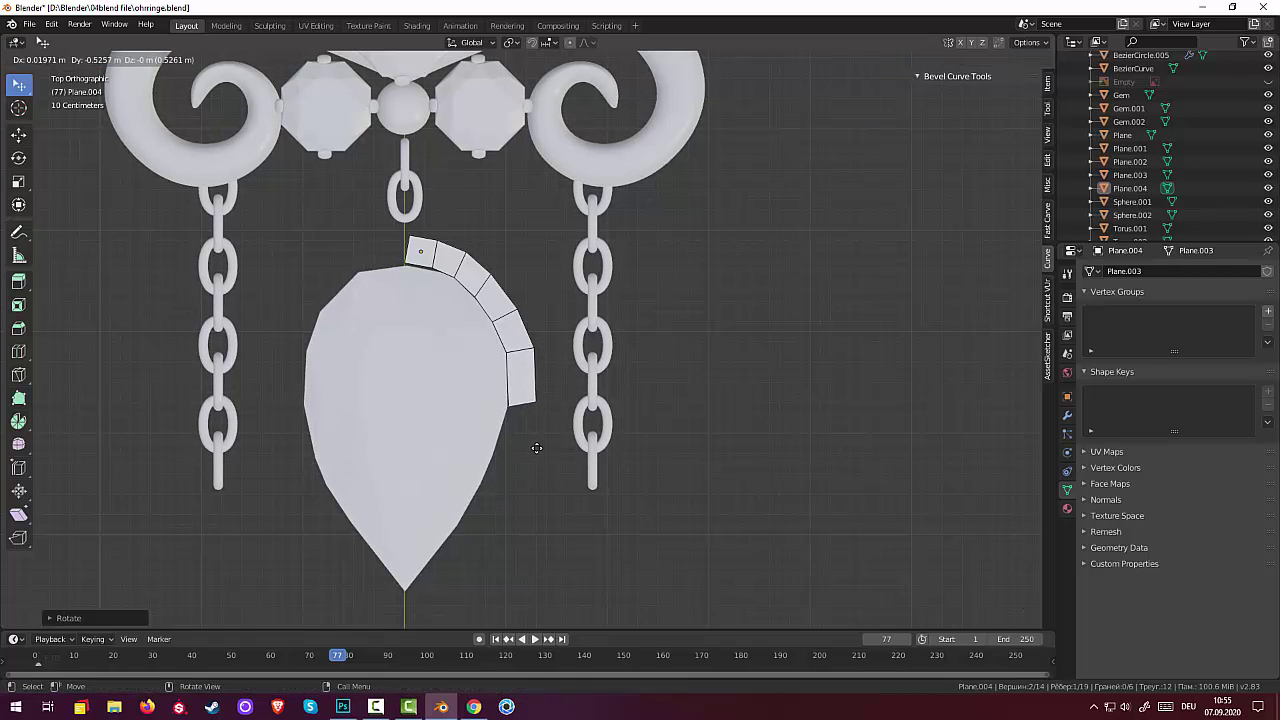
pyautogui.click(537, 448)
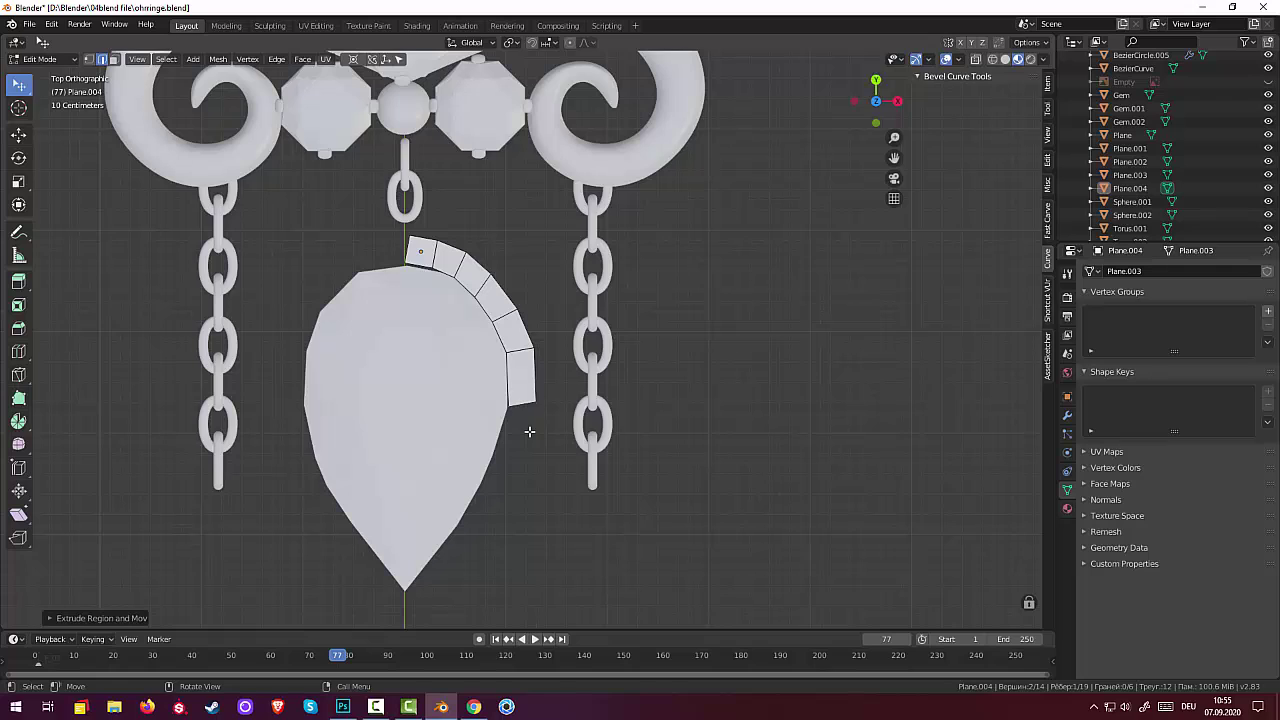
pyautogui.press('r')
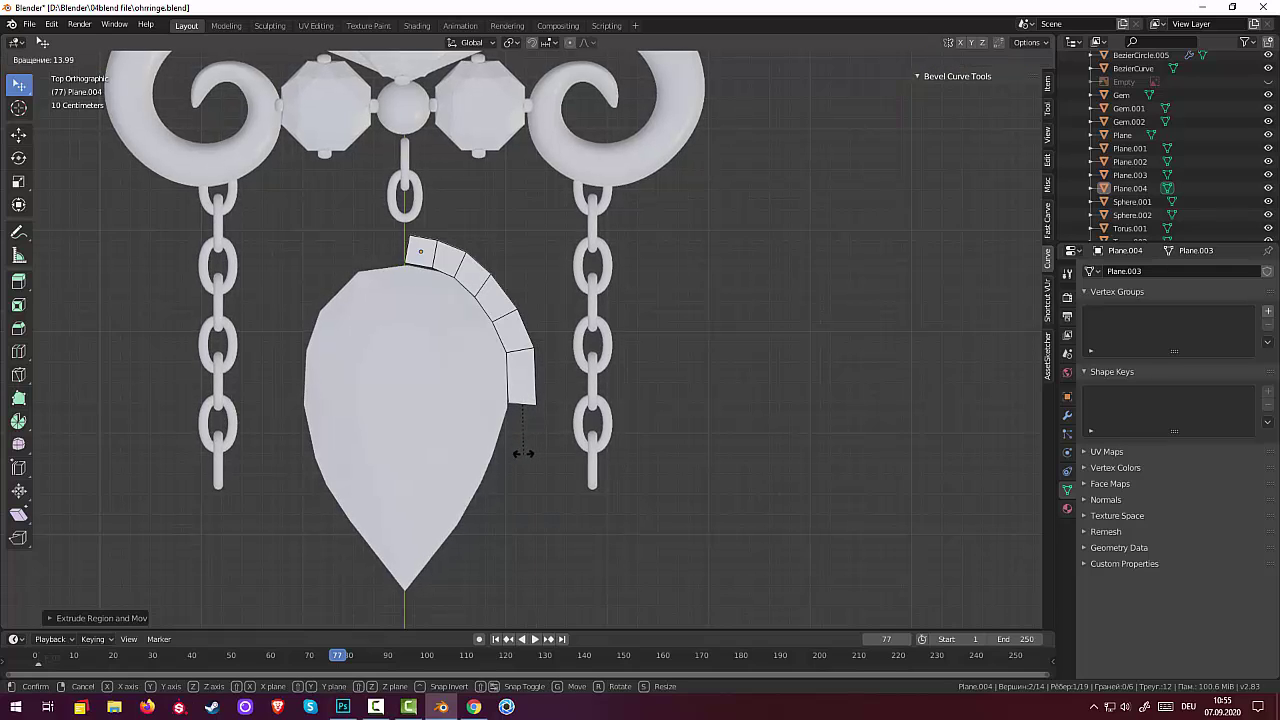
pyautogui.click(523, 453)
# Extrude three more segments down the right side, angling and shrinking the last one
pyautogui.press('e')
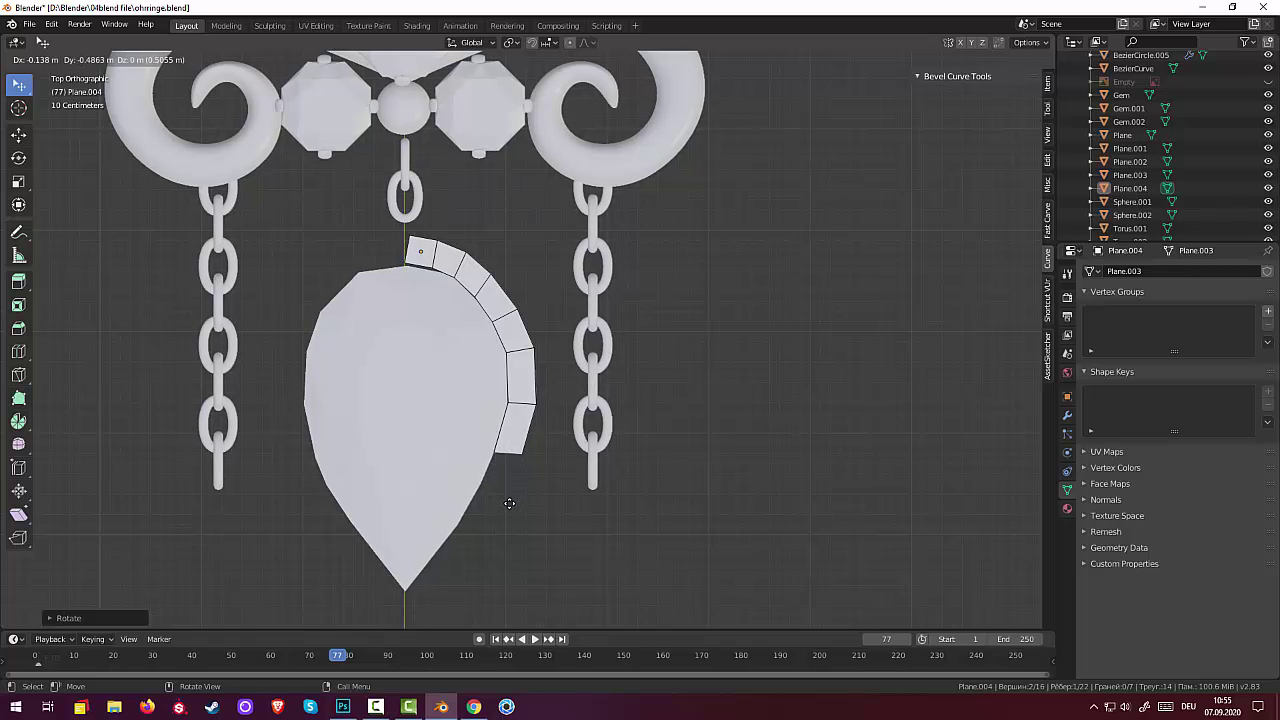
pyautogui.click(509, 502)
pyautogui.press('e')
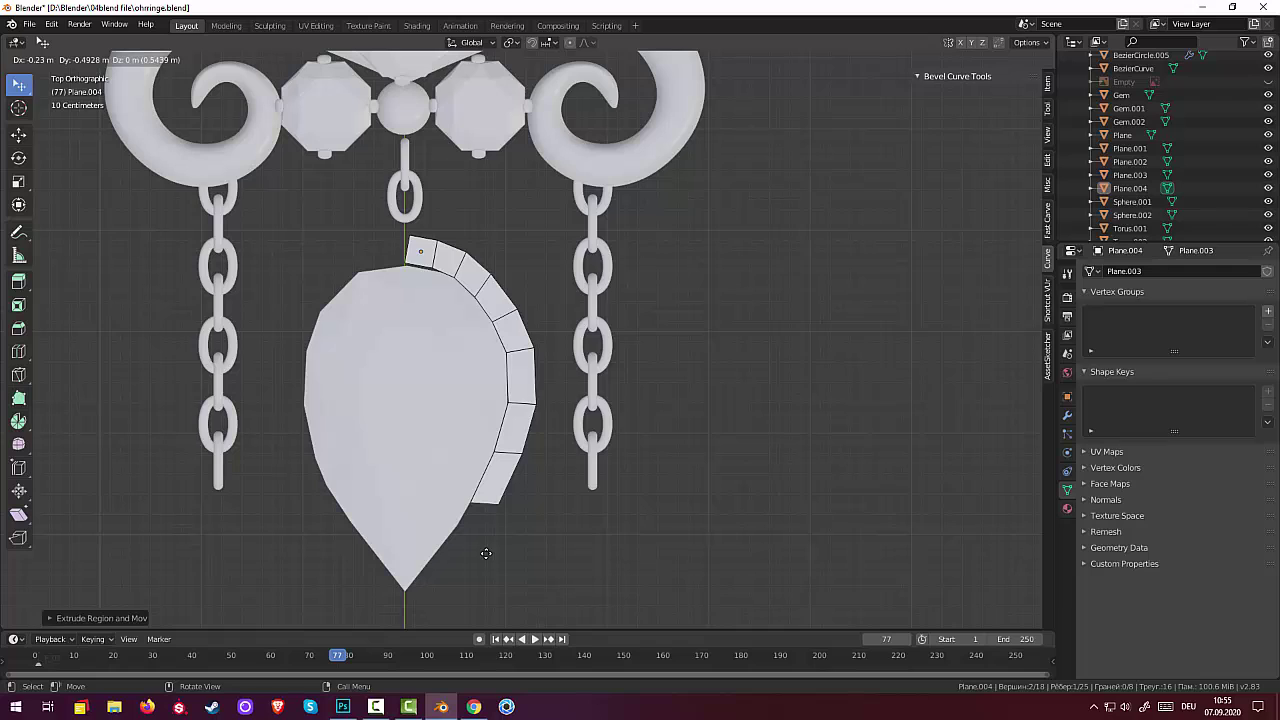
pyautogui.click(485, 554)
pyautogui.press('e')
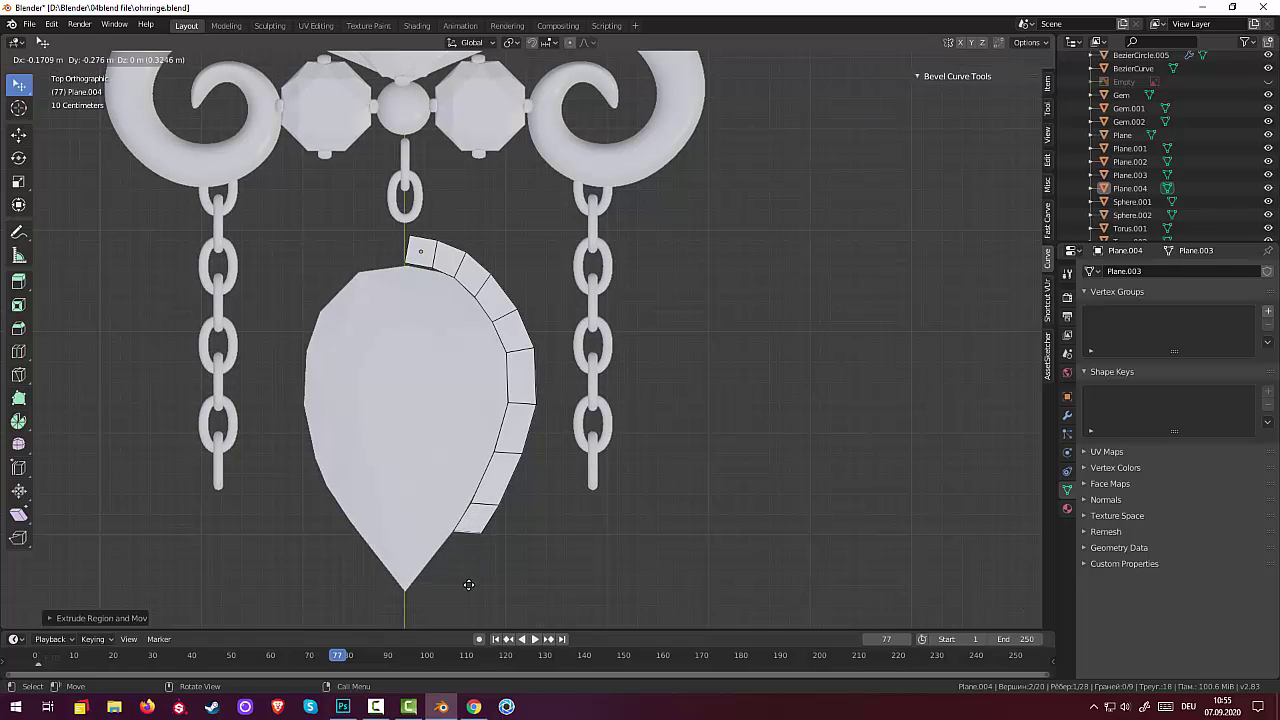
pyautogui.click(453, 601)
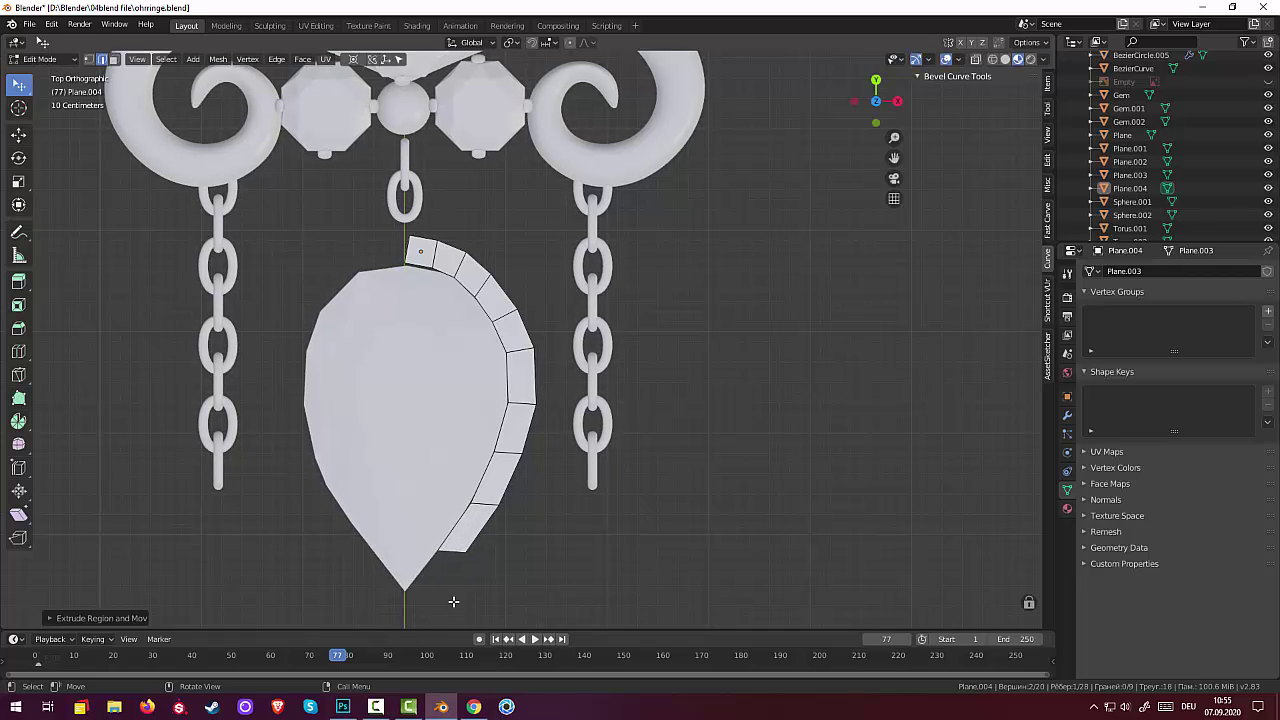
pyautogui.press('r')
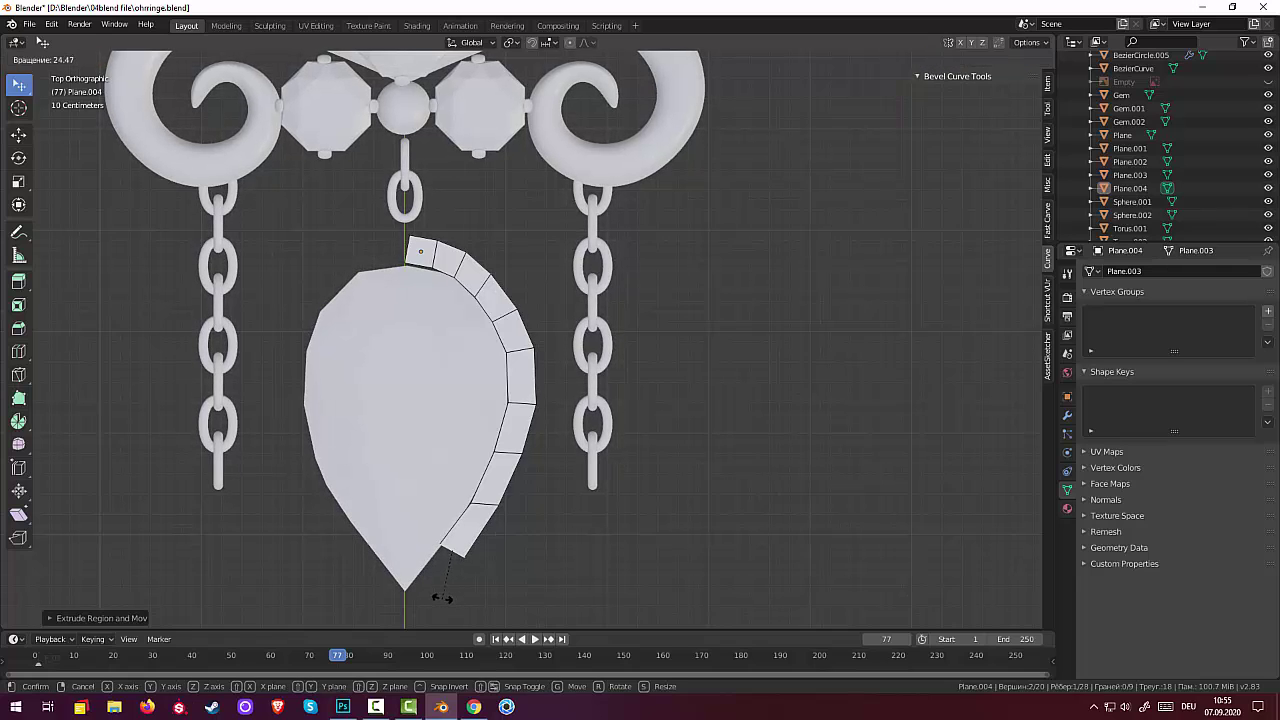
pyautogui.click(443, 598)
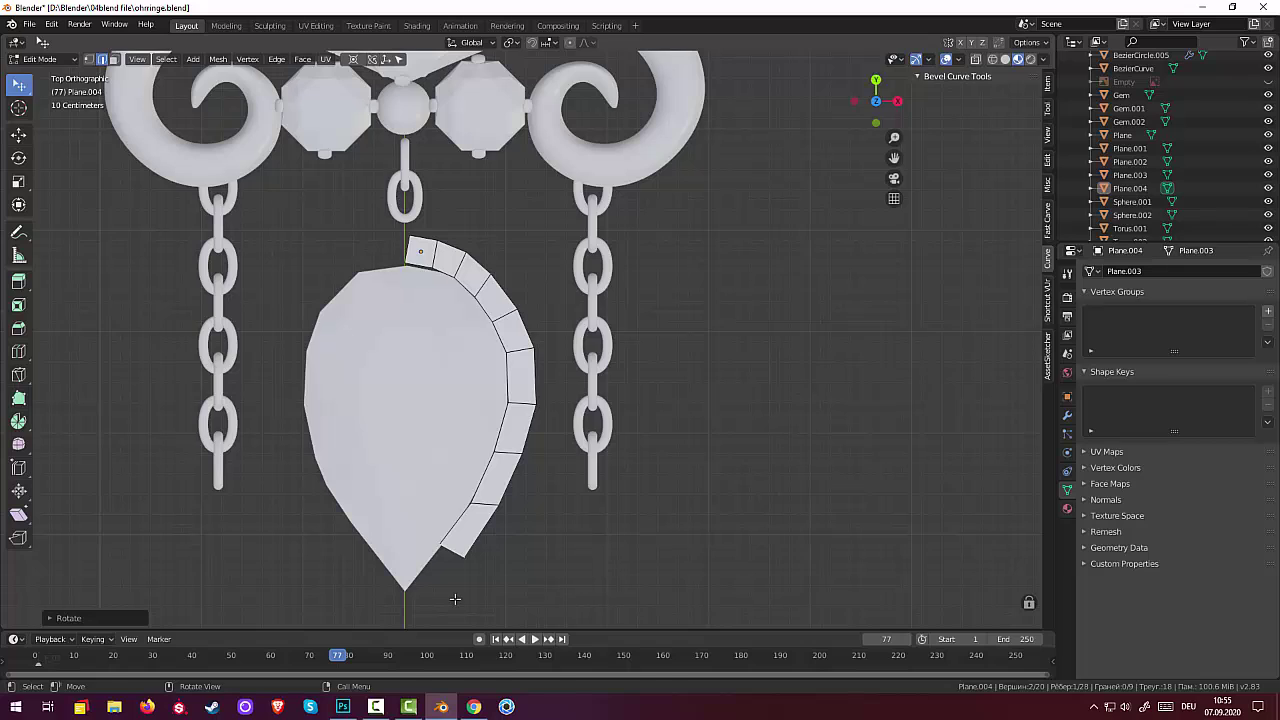
pyautogui.press('s')
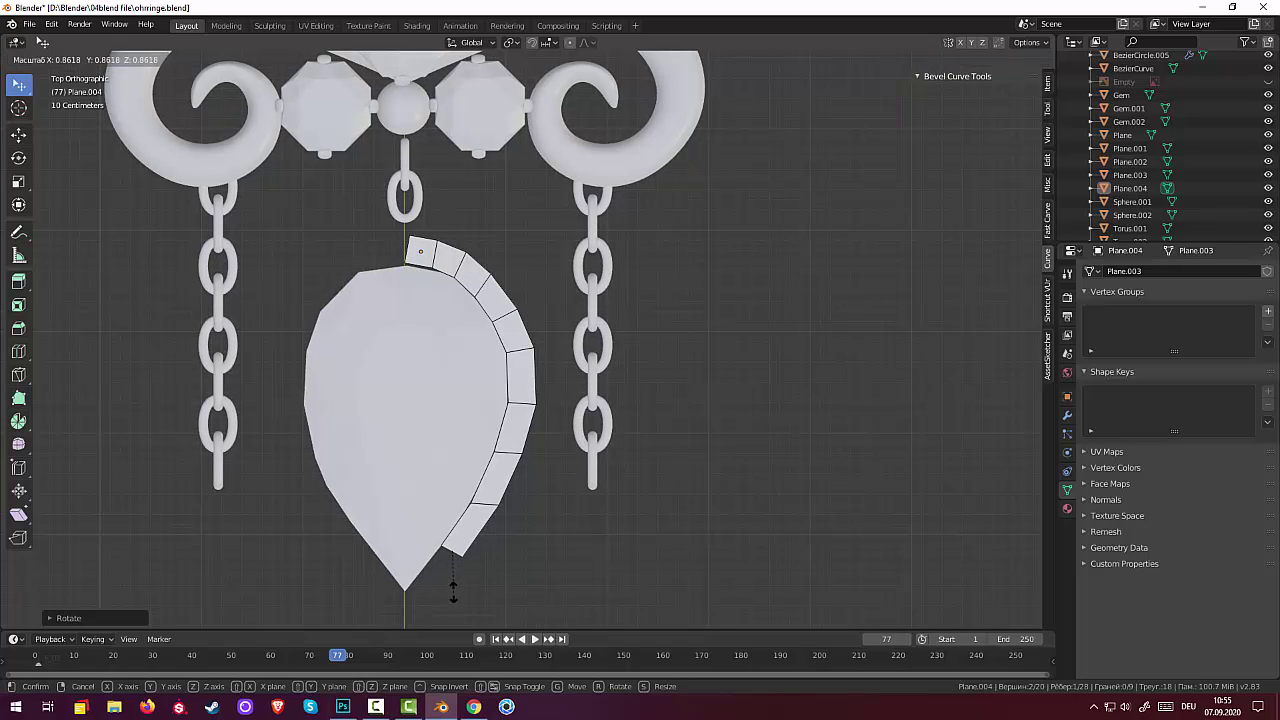
pyautogui.click(453, 591)
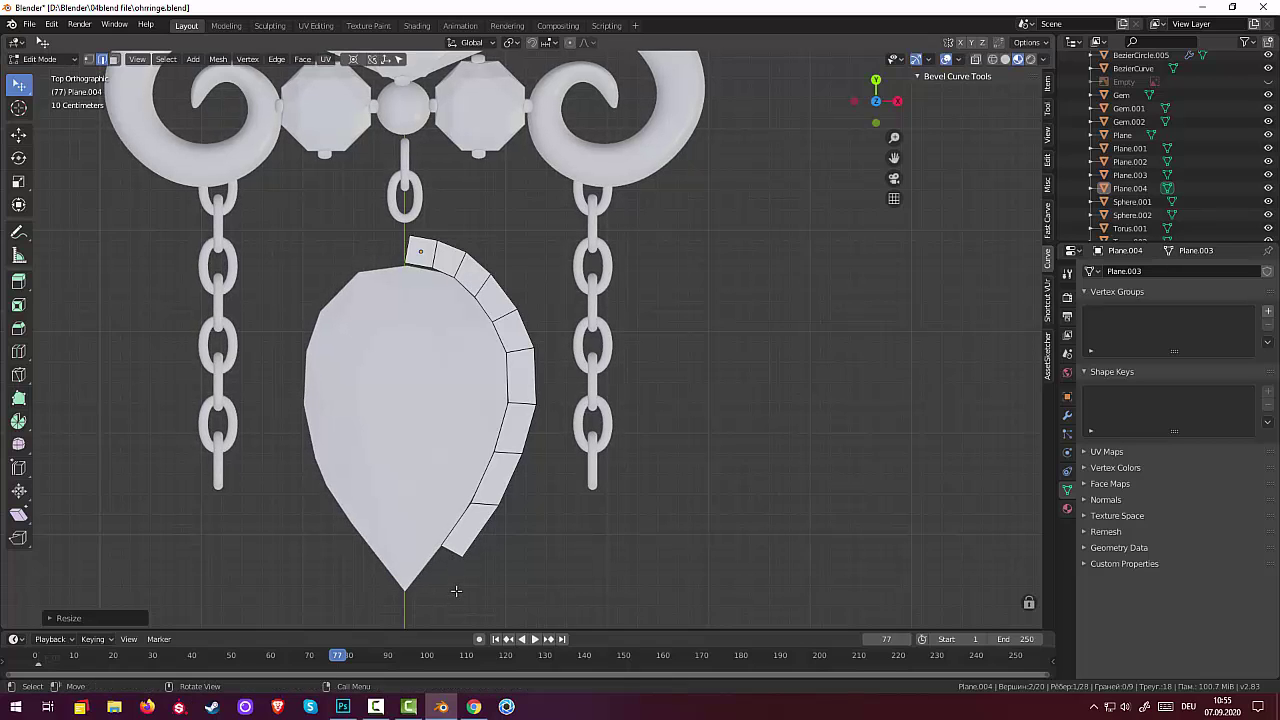
# Extrude a final segment to the bottom tip, orbit to check depth, and select the tip edge
pyautogui.press('e')
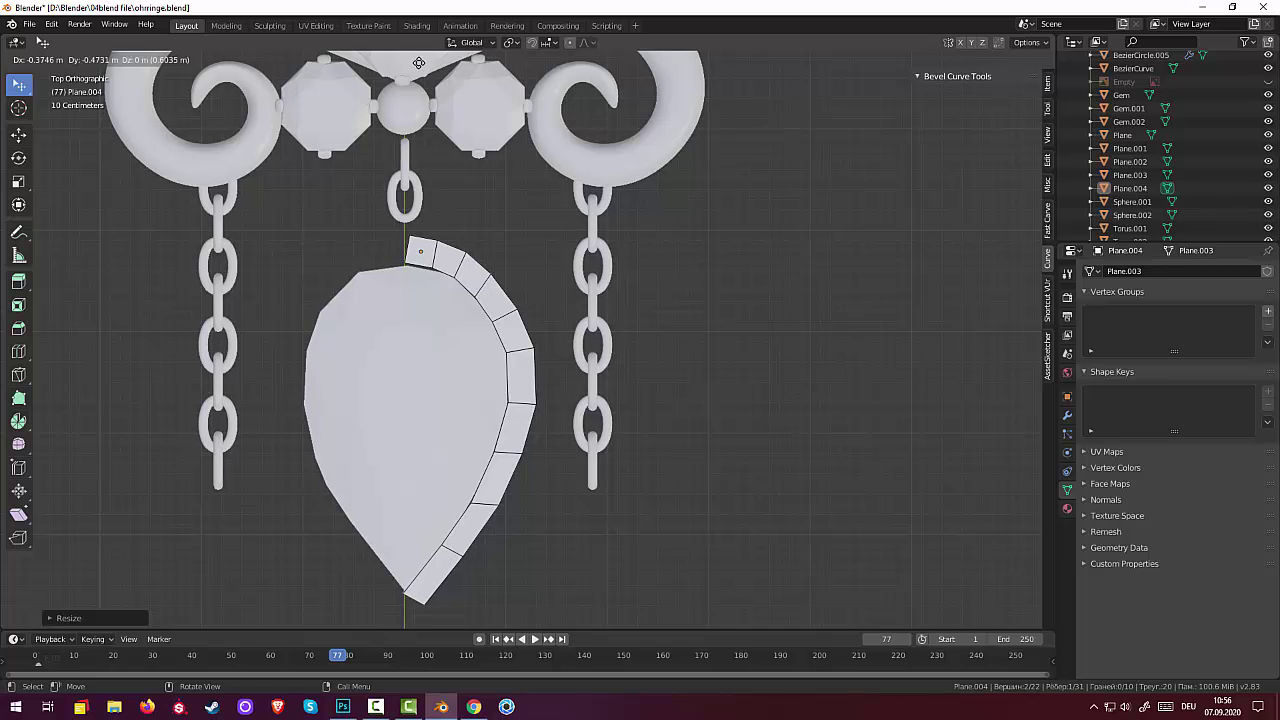
pyautogui.click(424, 59)
pyautogui.press('r')
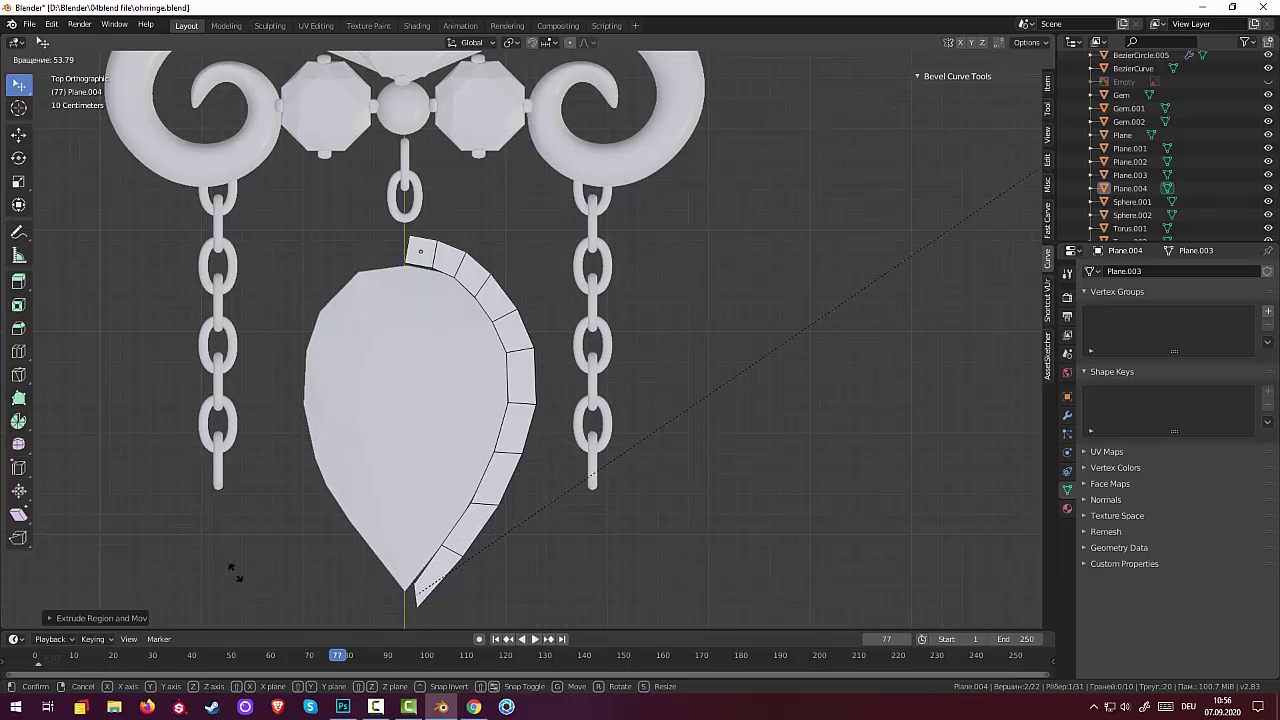
pyautogui.press('Escape')
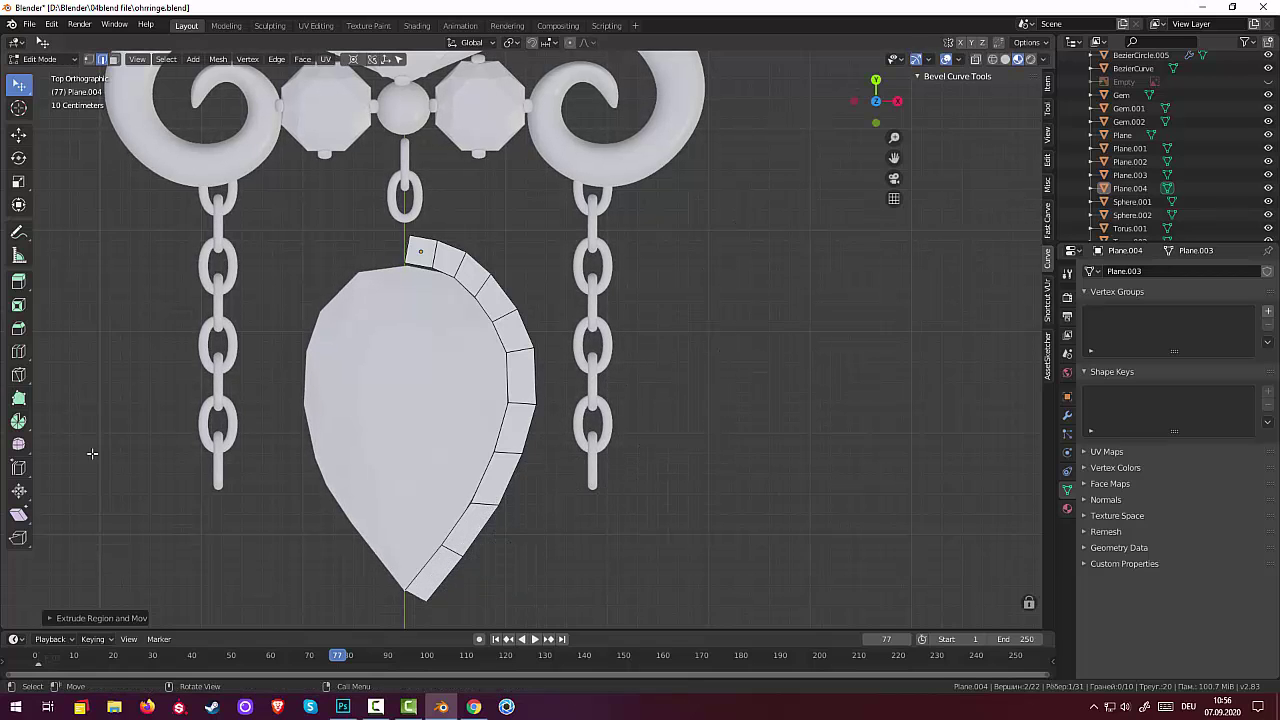
pyautogui.scroll(-2, 480, 563)
pyautogui.scroll(1, 481, 571)
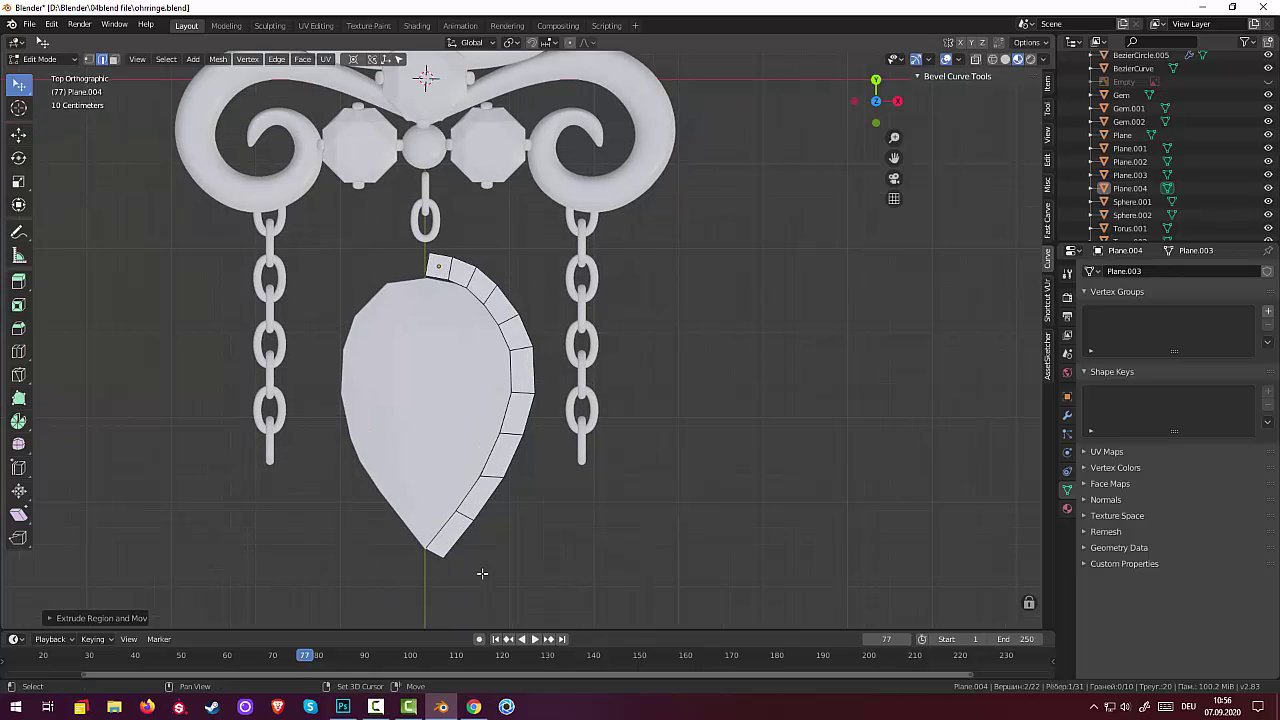
pyautogui.moveTo(482, 573)
pyautogui.mouseDown(button='middle')
pyautogui.moveTo(486, 414)
pyautogui.moveTo(491, 526)
pyautogui.moveTo(451, 608)
pyautogui.mouseUp(button='middle')
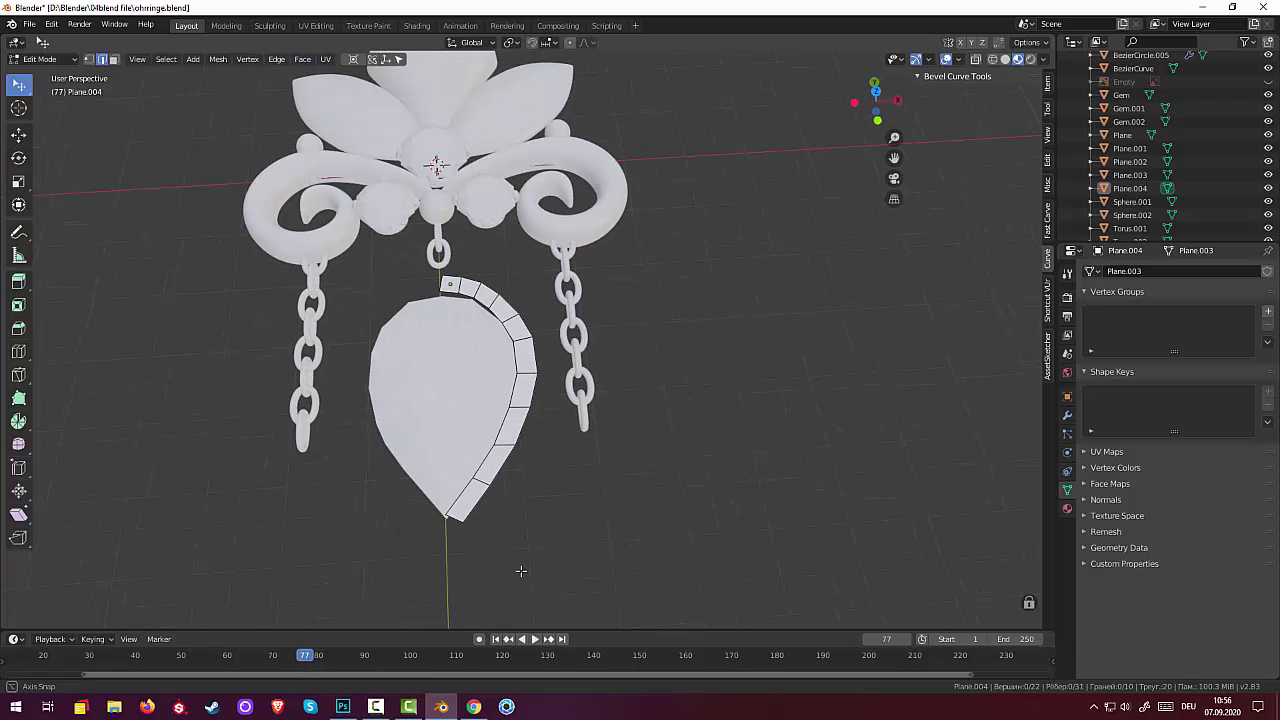
pyautogui.moveTo(517, 569)
pyautogui.mouseDown(button='middle')
pyautogui.moveTo(515, 604)
pyautogui.moveTo(467, 601)
pyautogui.mouseUp(button='middle')
pyautogui.click(451, 531)
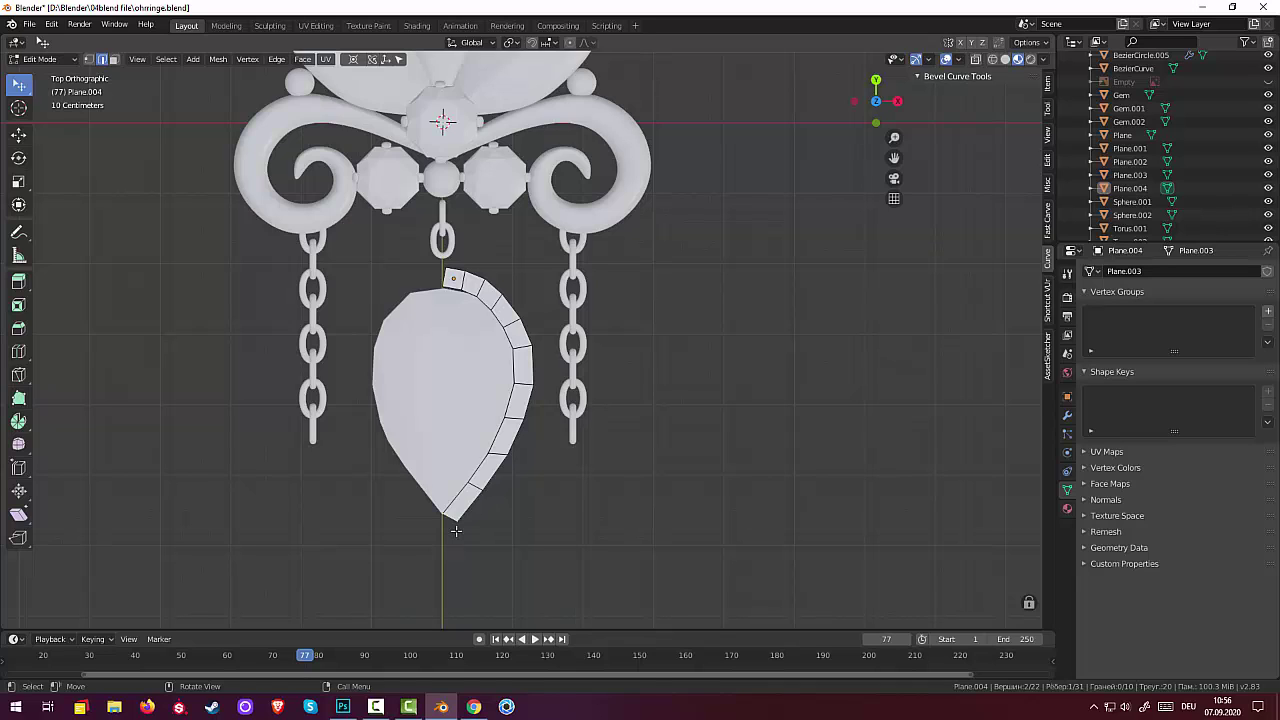
# Rotate, resize and move the tip edge to align with the pendant's point
pyautogui.press('r')
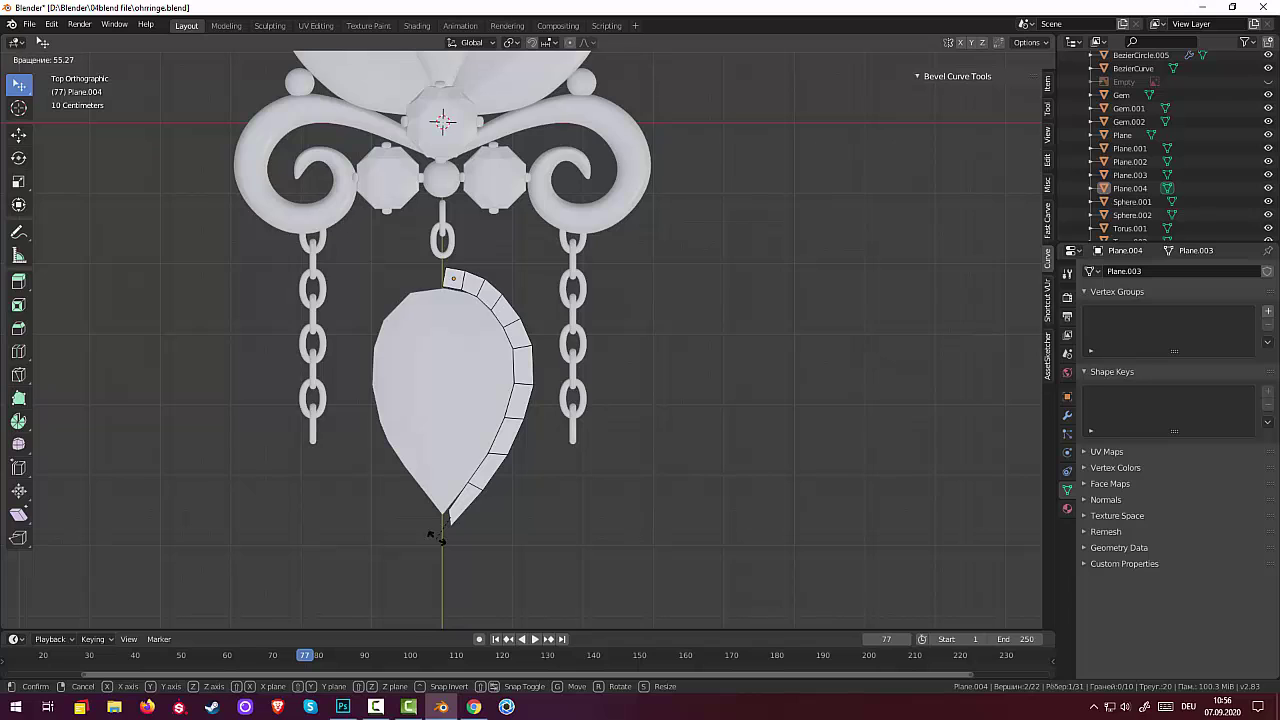
pyautogui.click(440, 538)
pyautogui.press('s')
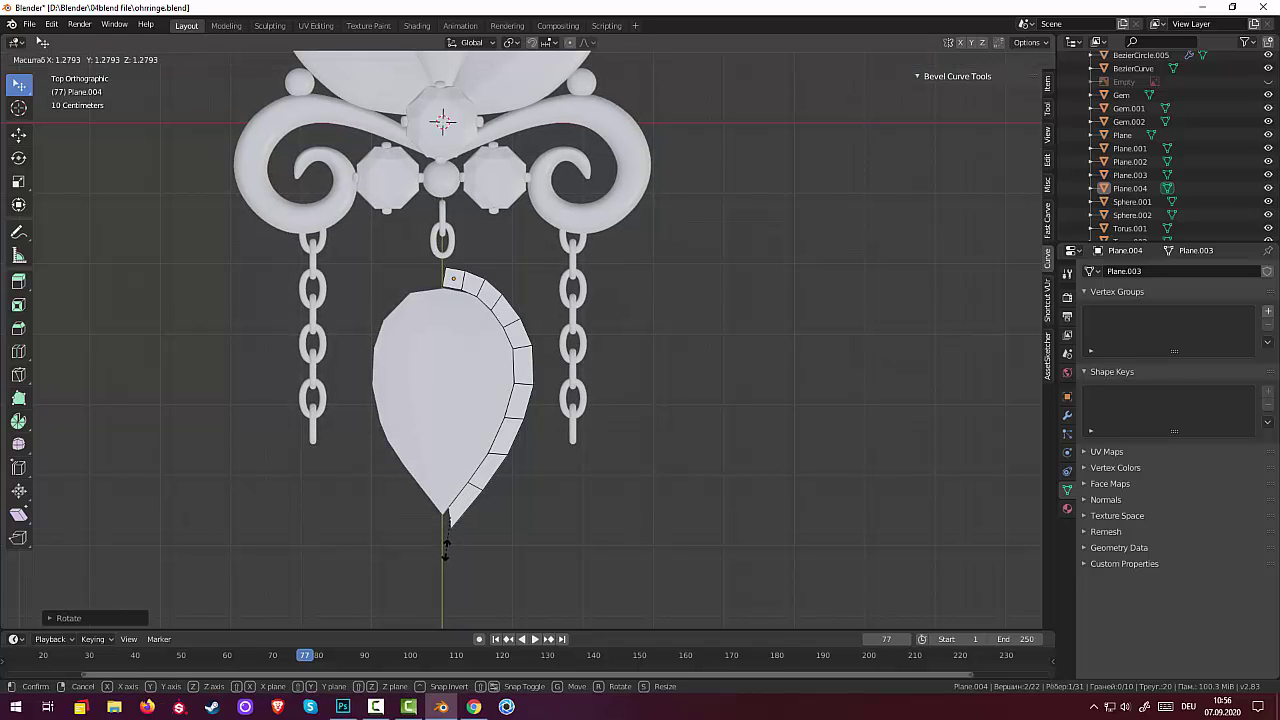
pyautogui.click(446, 549)
pyautogui.press('r')
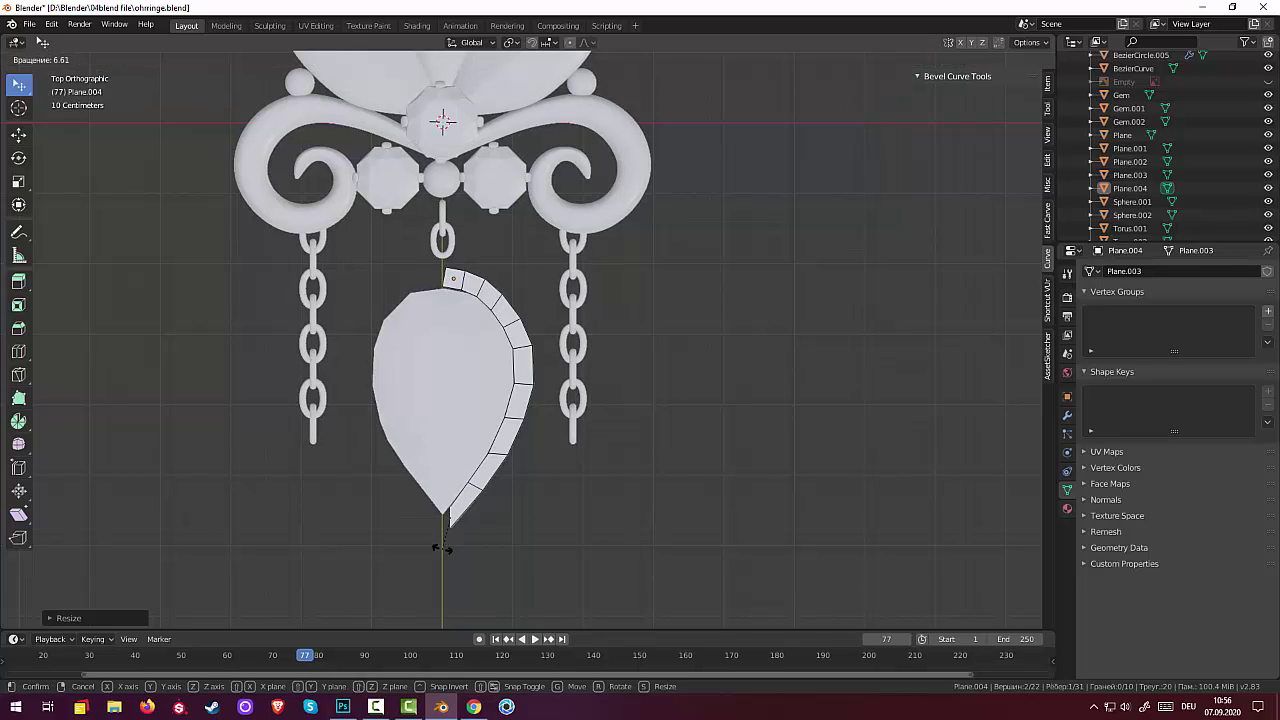
pyautogui.click(448, 549)
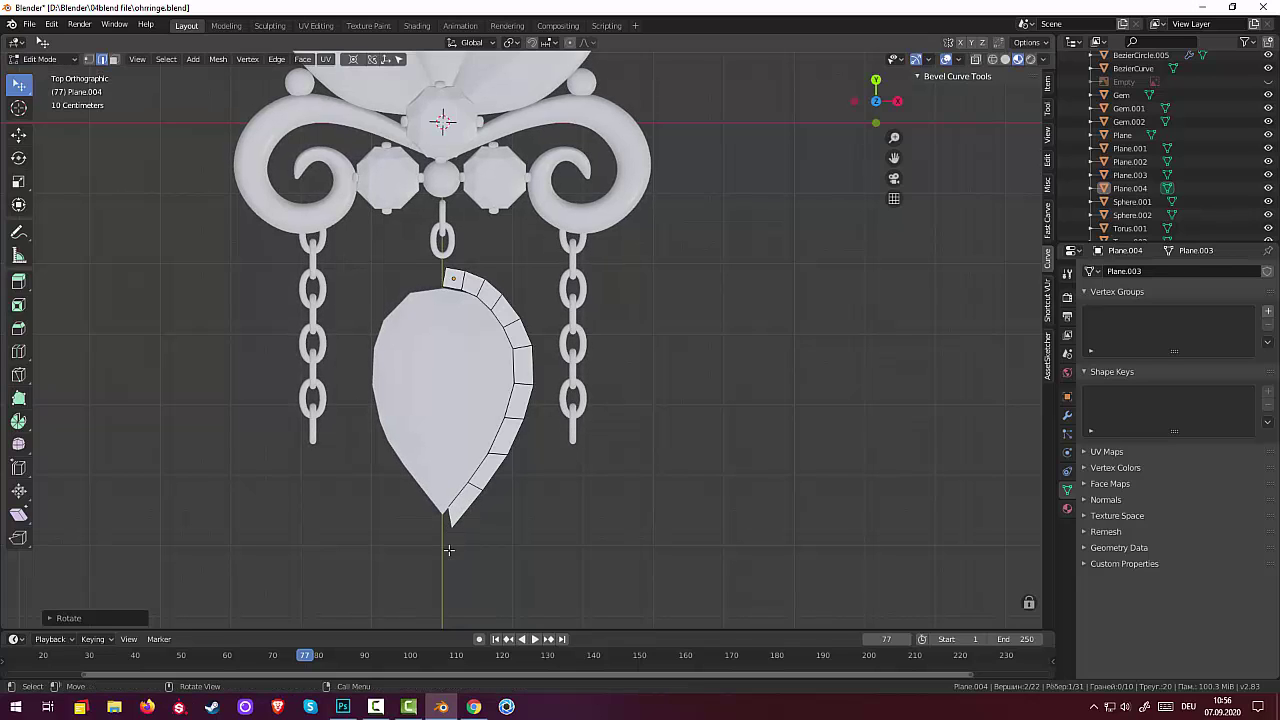
pyautogui.press('g')
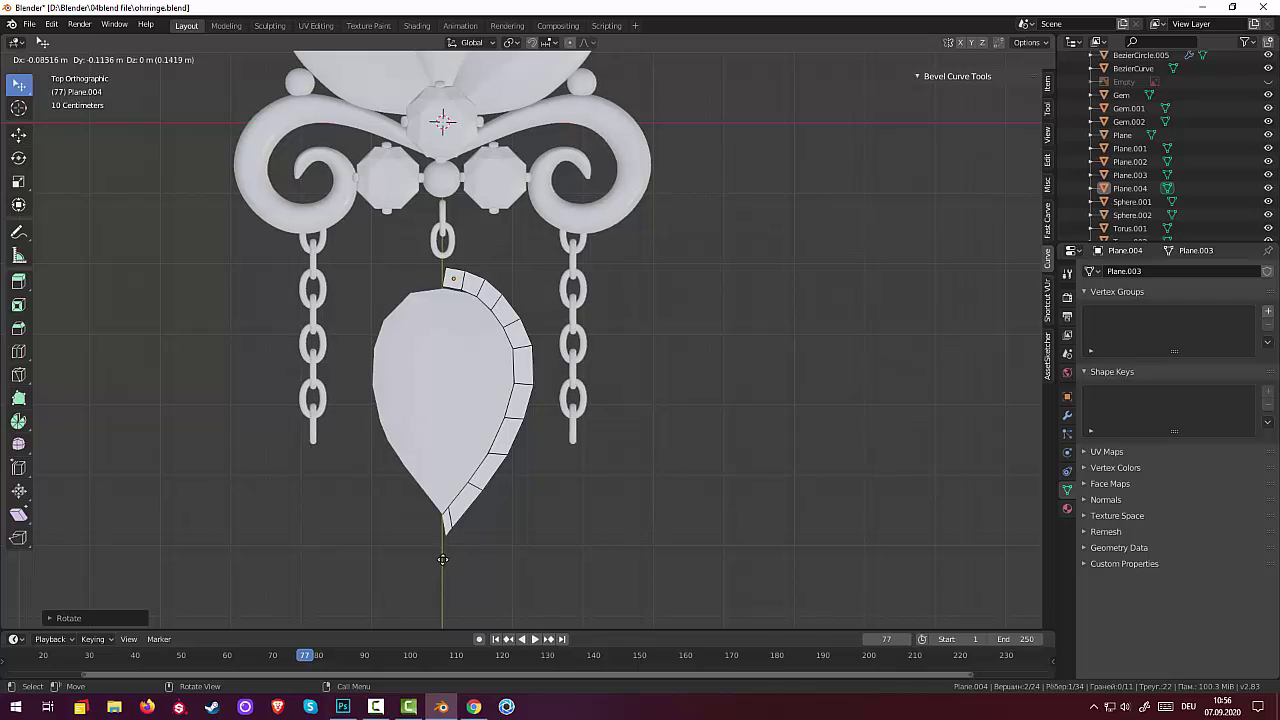
pyautogui.click(443, 557)
# Extrude another segment at the tip and angle it toward the point
pyautogui.press('e')
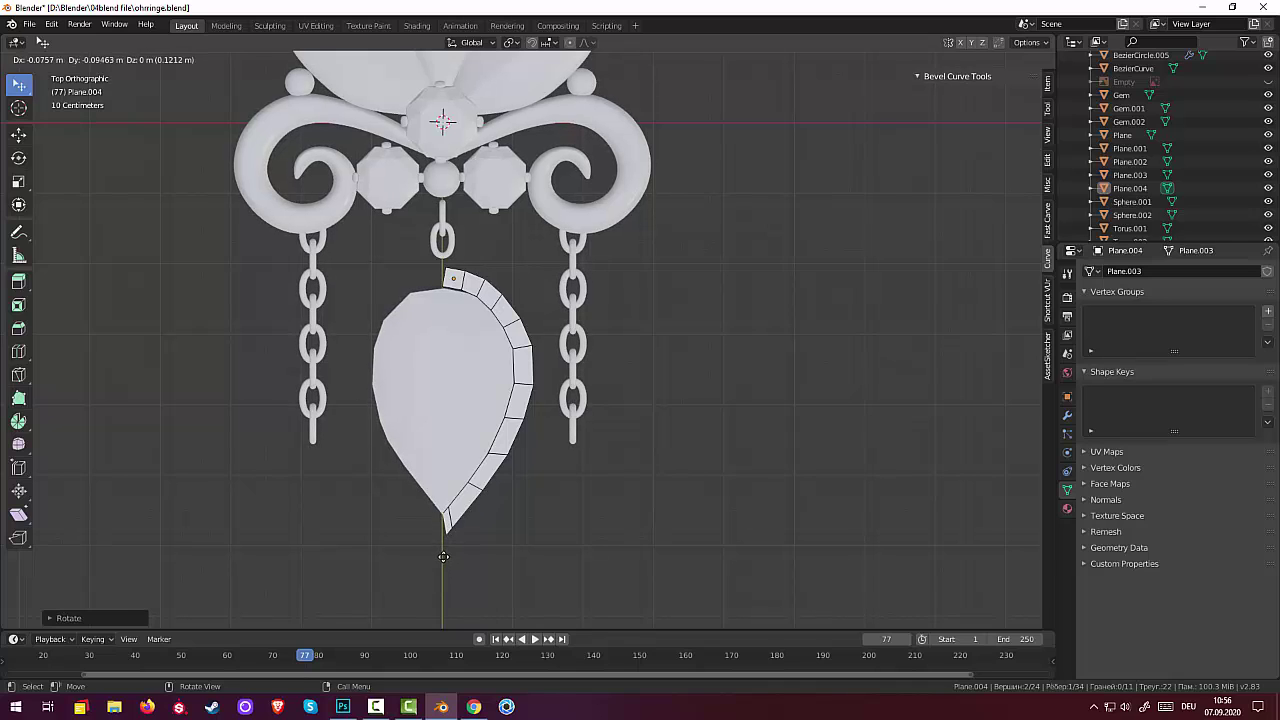
pyautogui.click(450, 561)
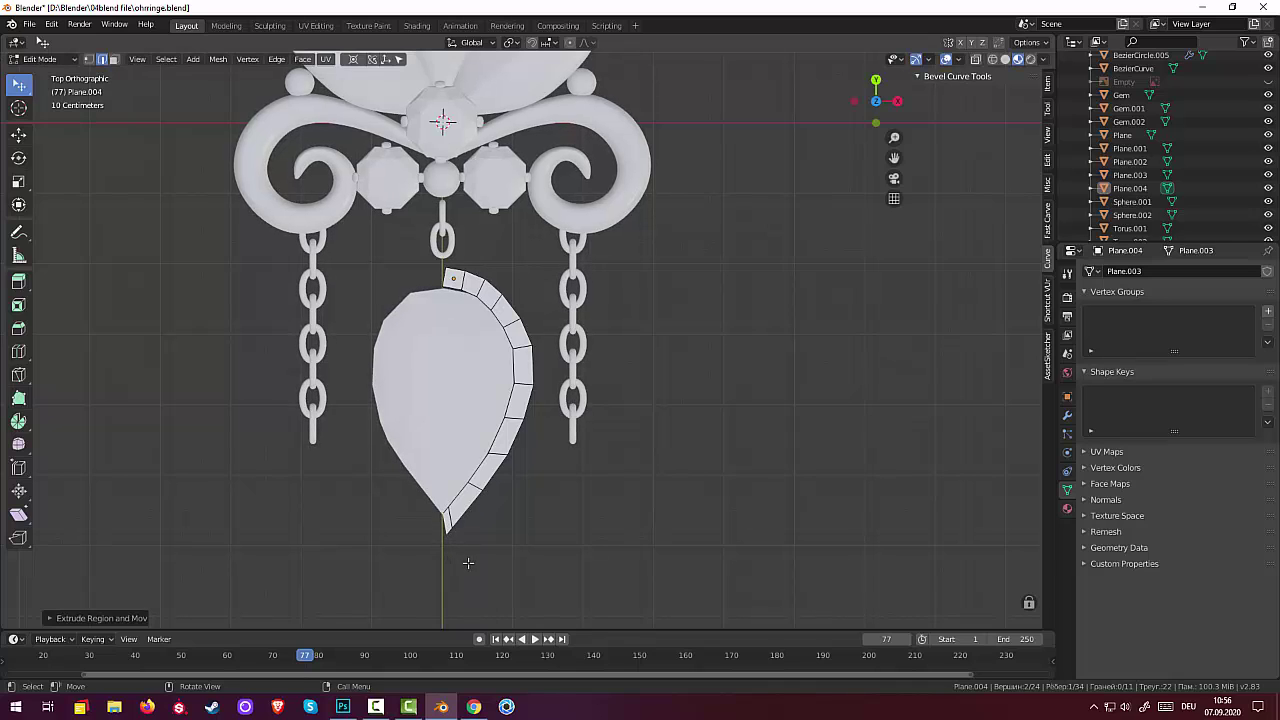
pyautogui.press('r')
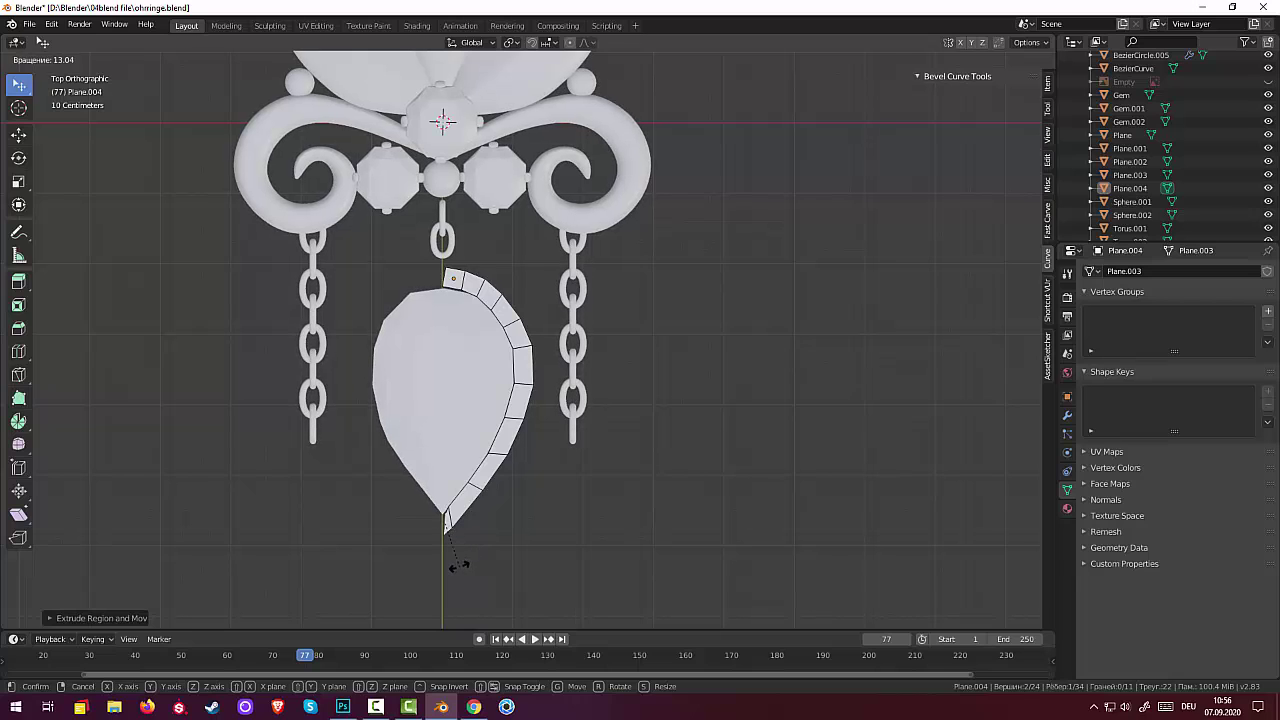
pyautogui.click(458, 566)
pyautogui.press('g')
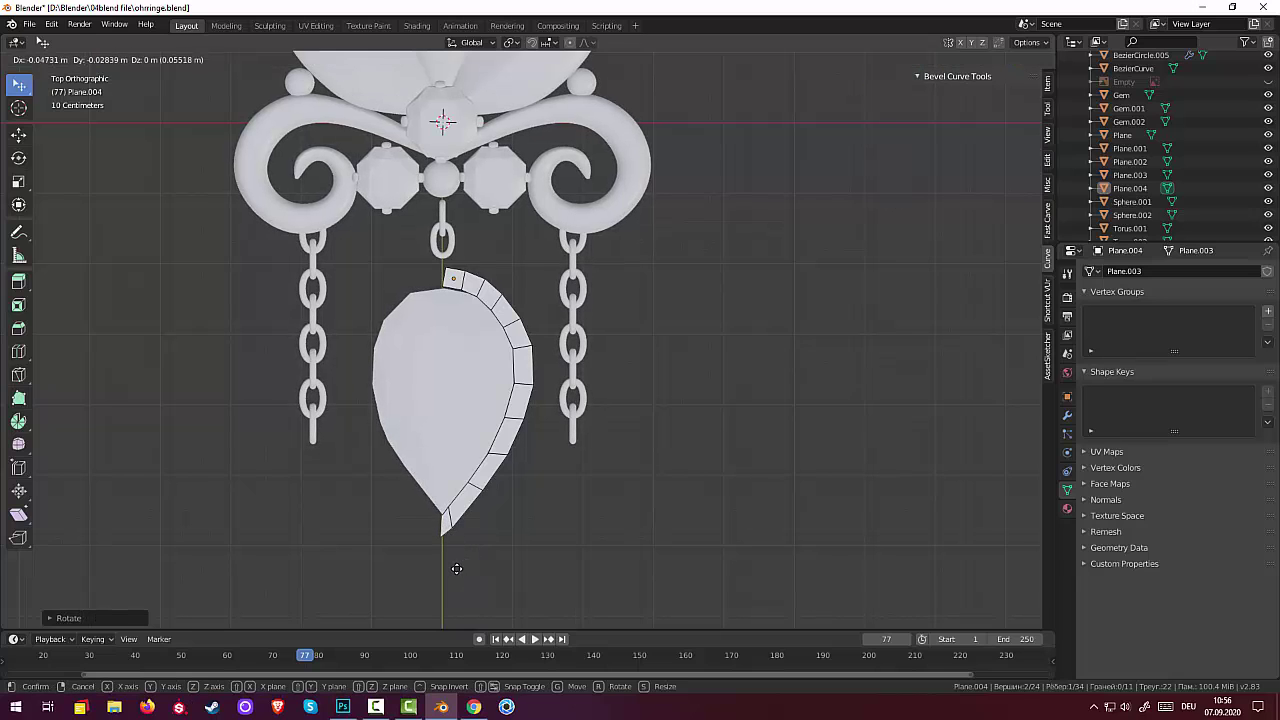
# Set the end edge at the teardrop's tip and zoom in on it
pyautogui.click(458, 567)
pyautogui.scroll(1, 458, 563)
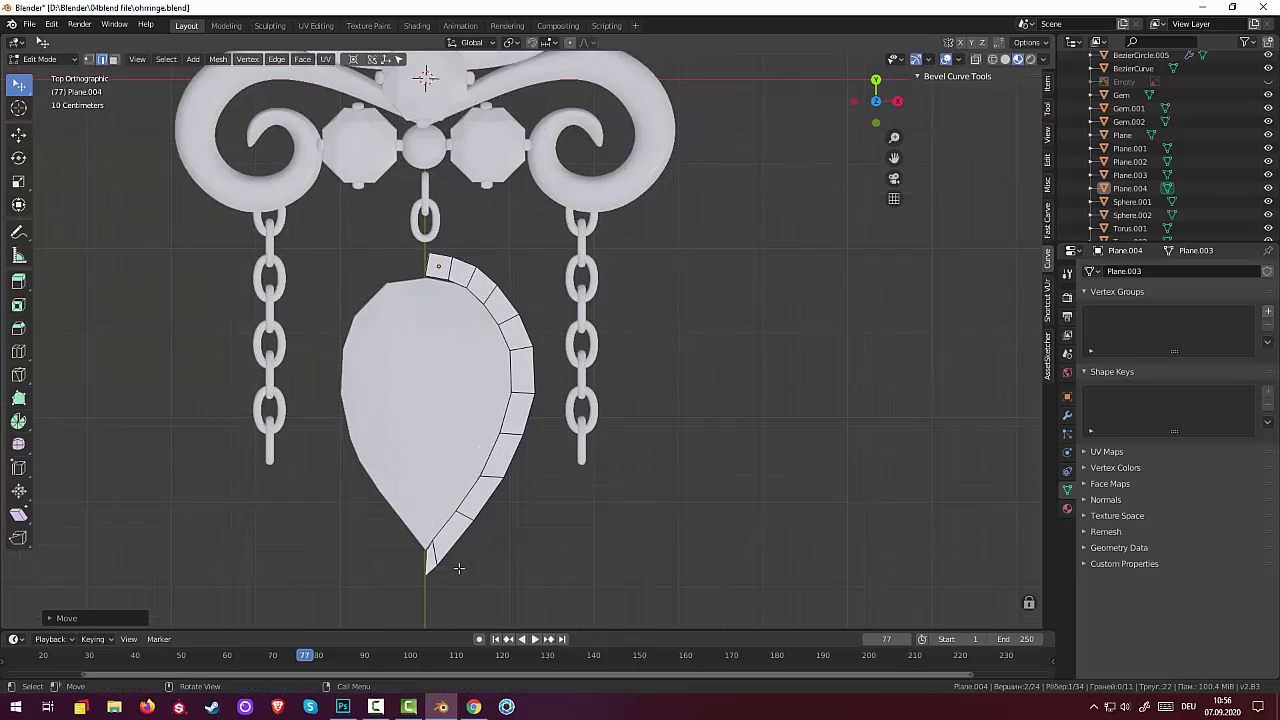
pyautogui.scroll(2, 457, 555)
pyautogui.scroll(1, 463, 420)
pyautogui.scroll(1, 480, 450)
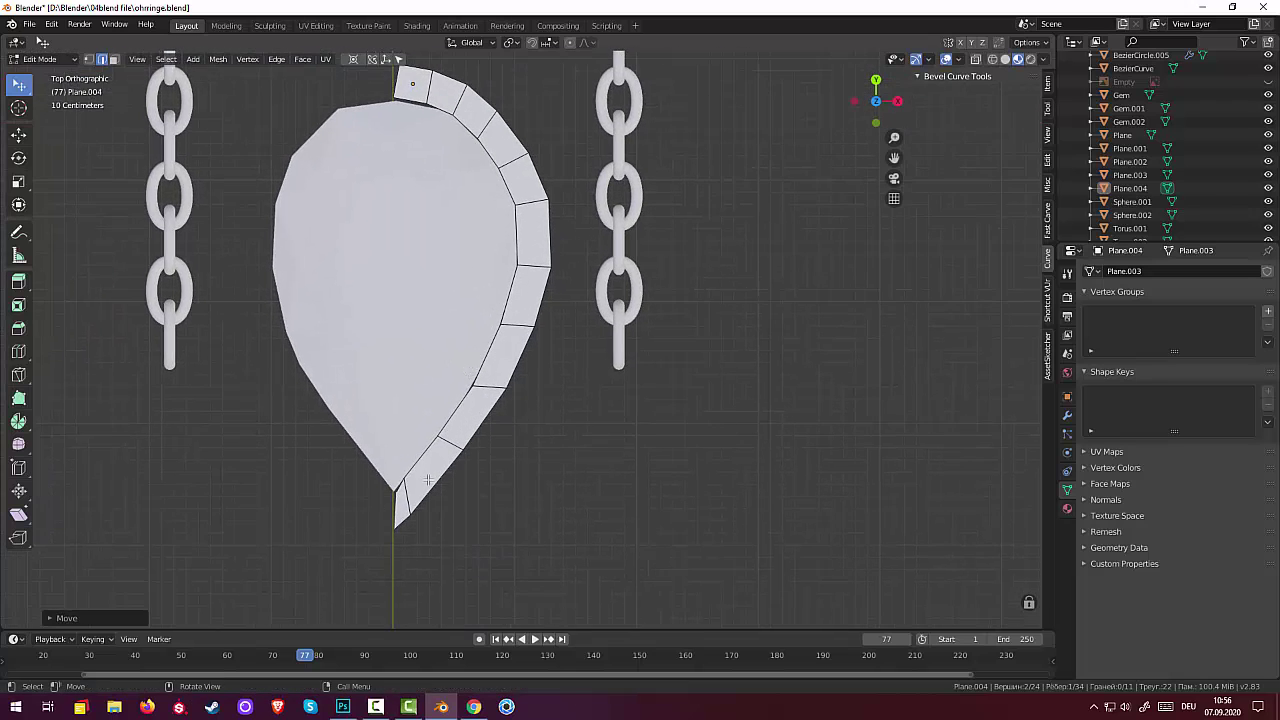
pyautogui.scroll(2, 500, 510)
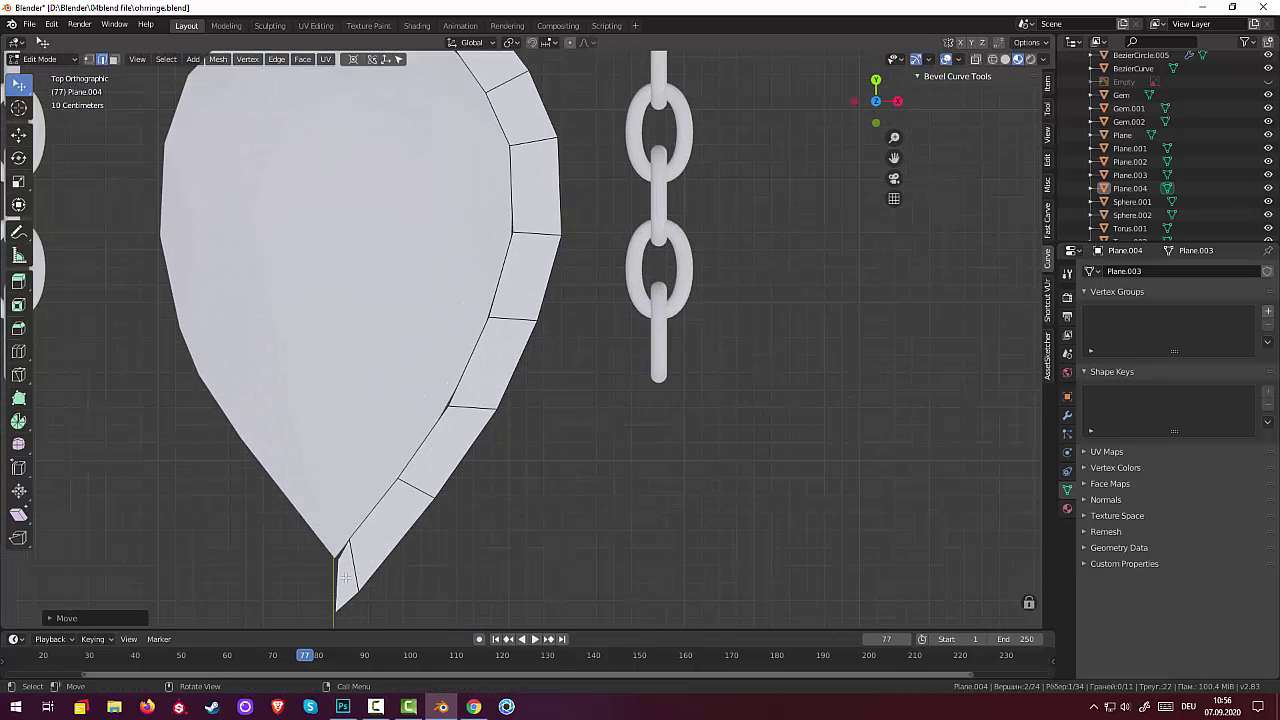
# In vertex select, move the strip's bottom vertices onto the tip, rim and centre line
pyautogui.click(88, 59)
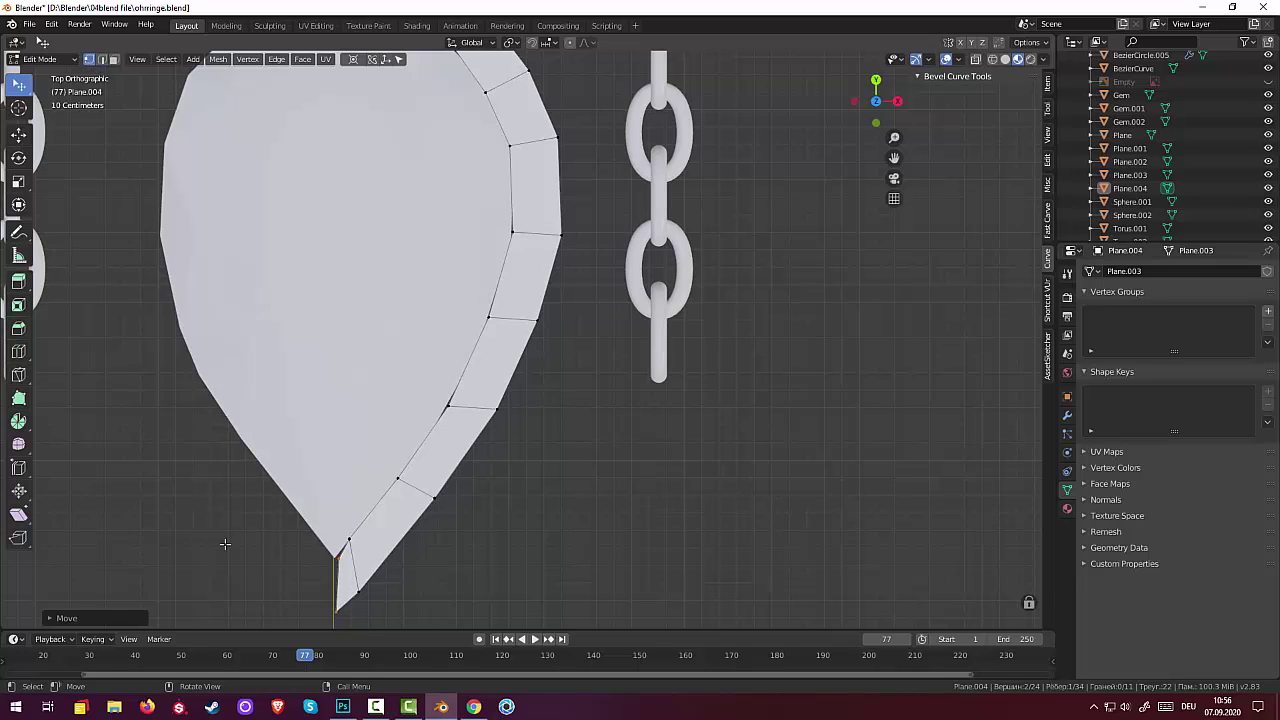
pyautogui.click(336, 570)
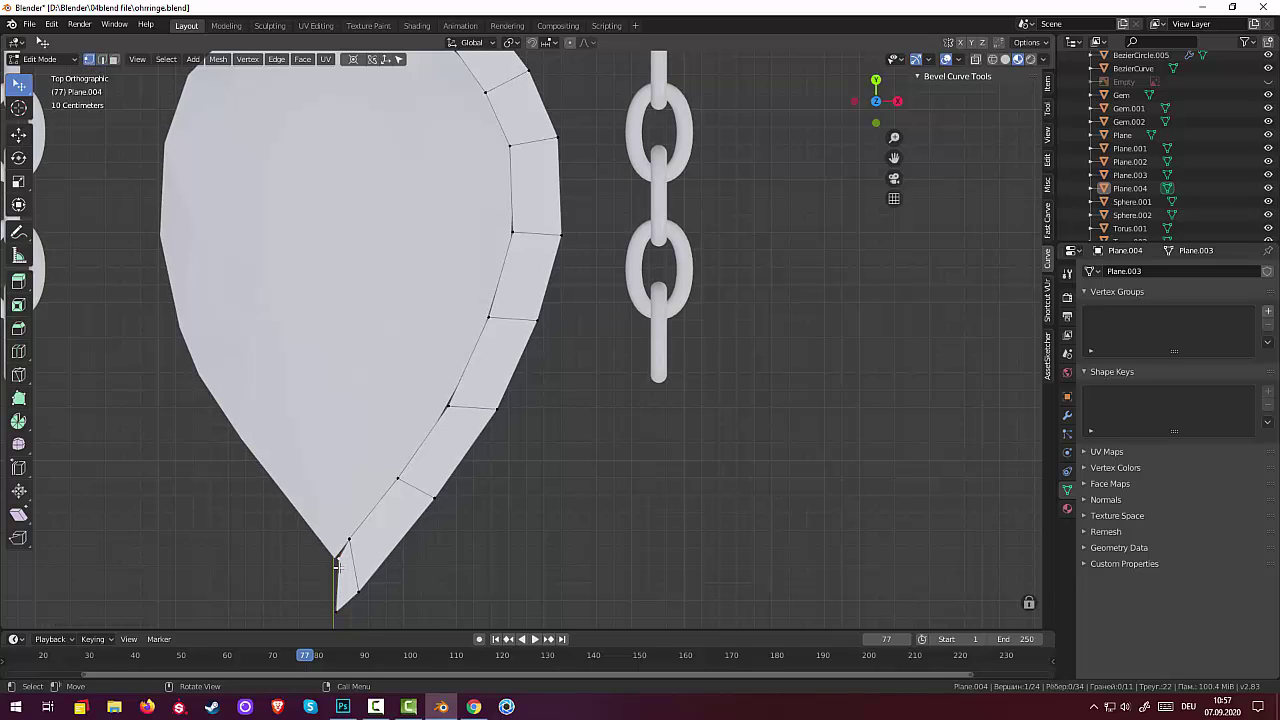
pyautogui.press('g')
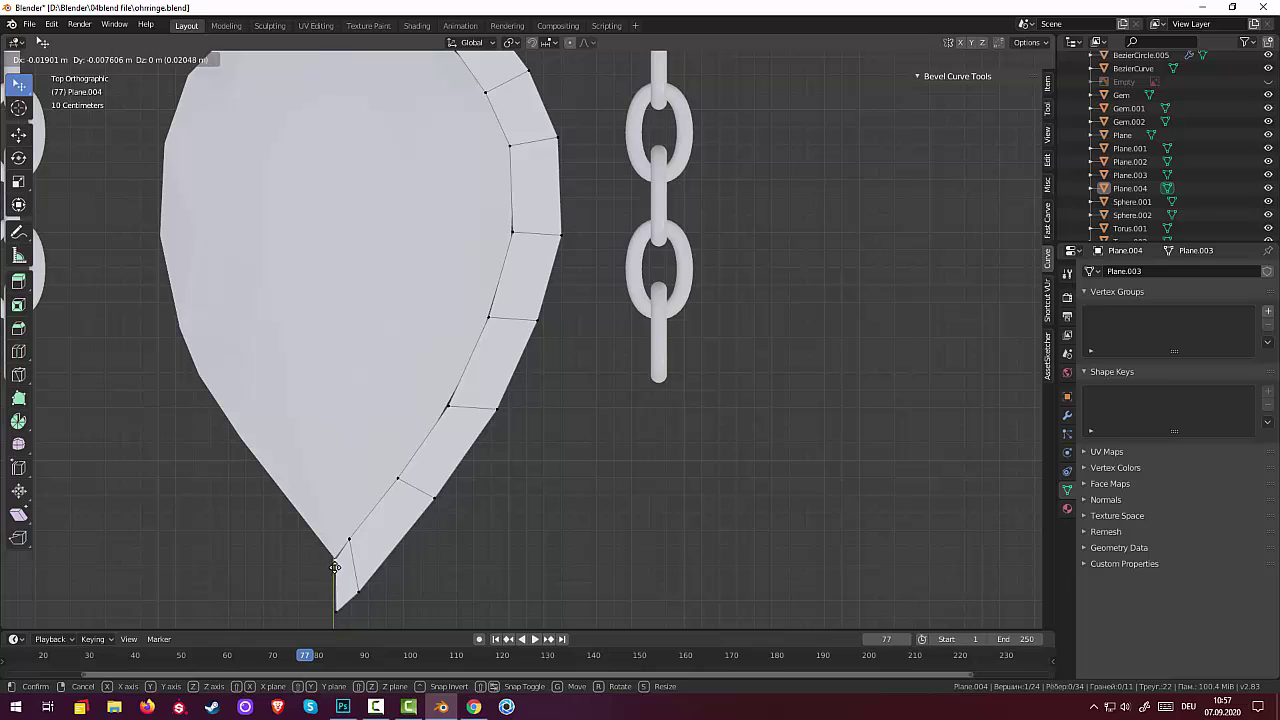
pyautogui.click(358, 585)
pyautogui.click(358, 586)
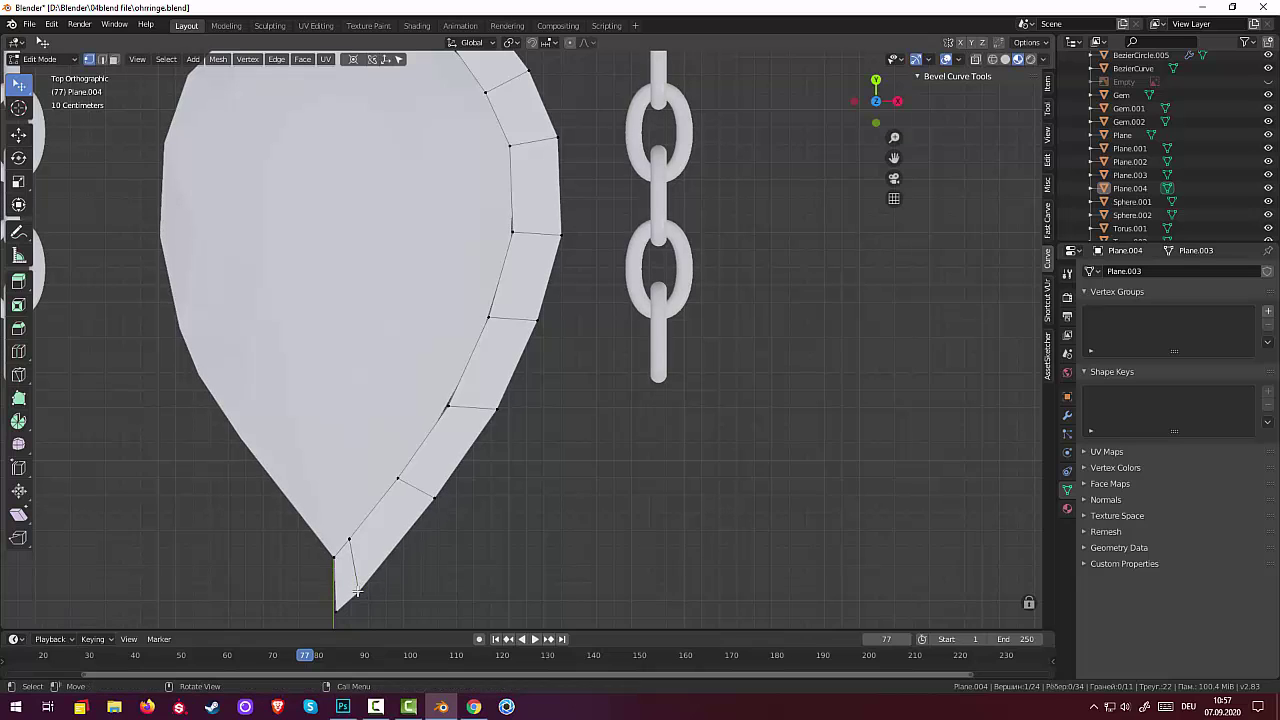
pyautogui.press('g')
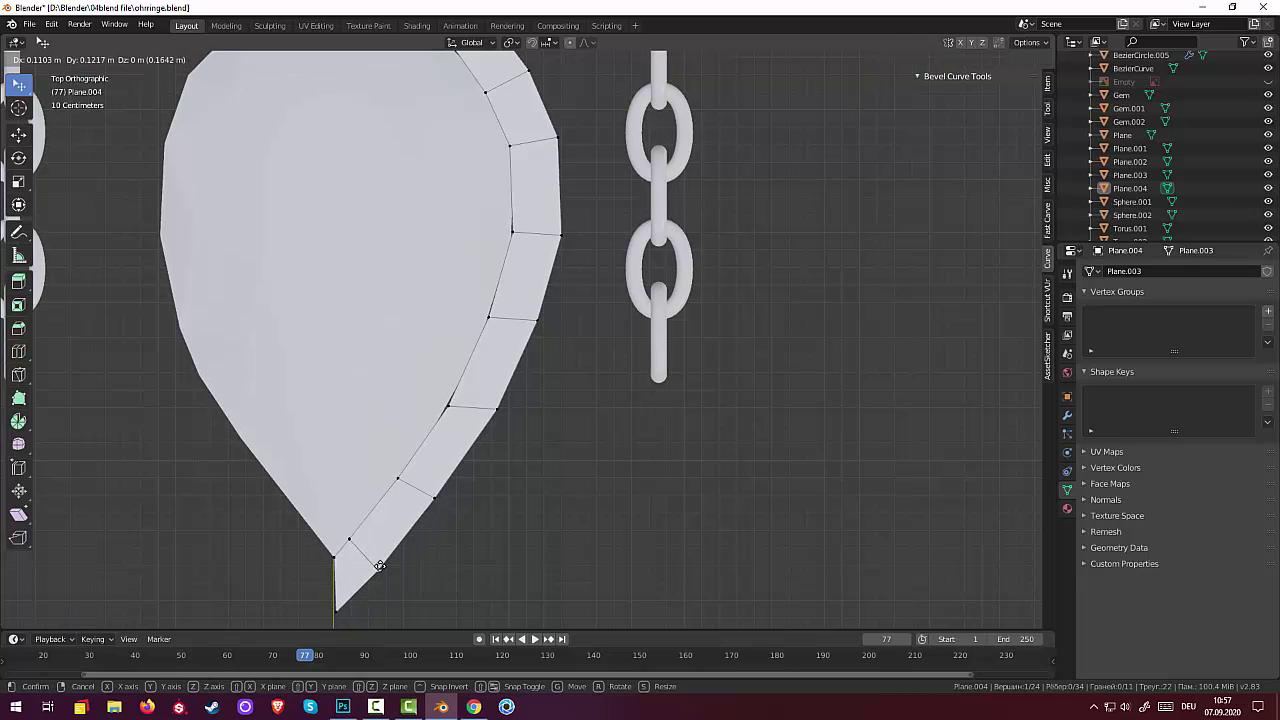
pyautogui.click(381, 560)
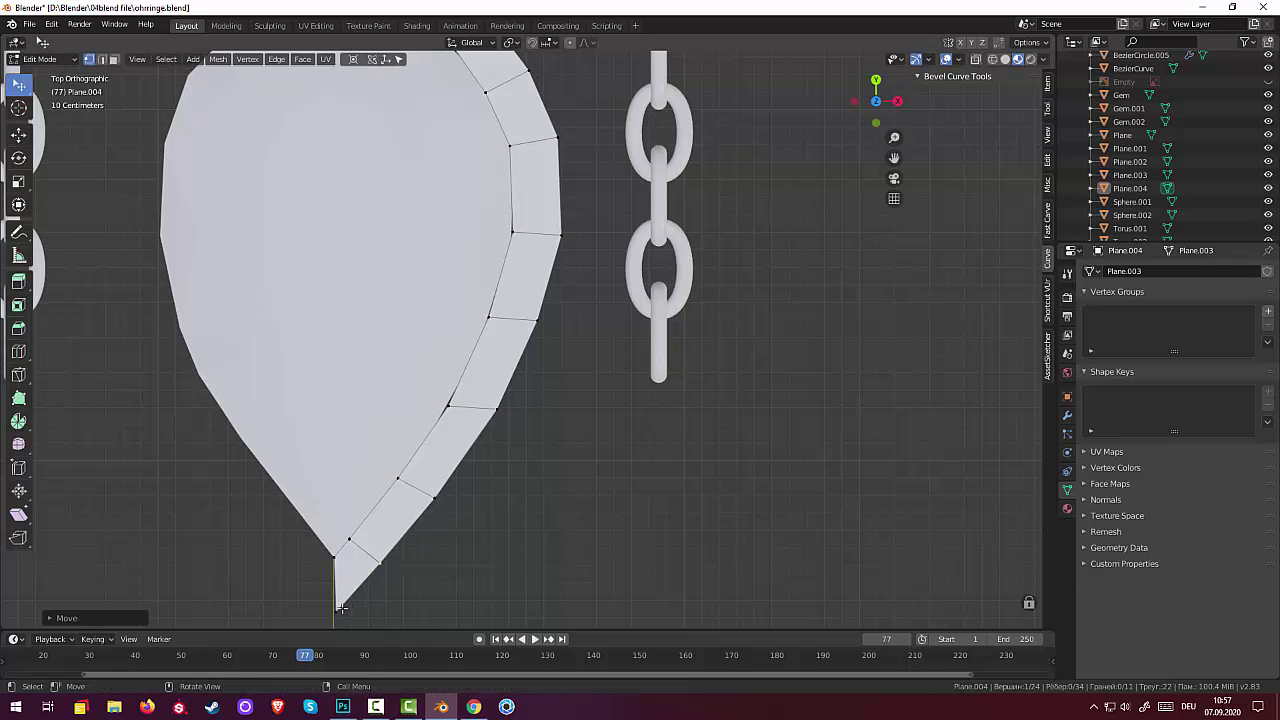
pyautogui.press('g')
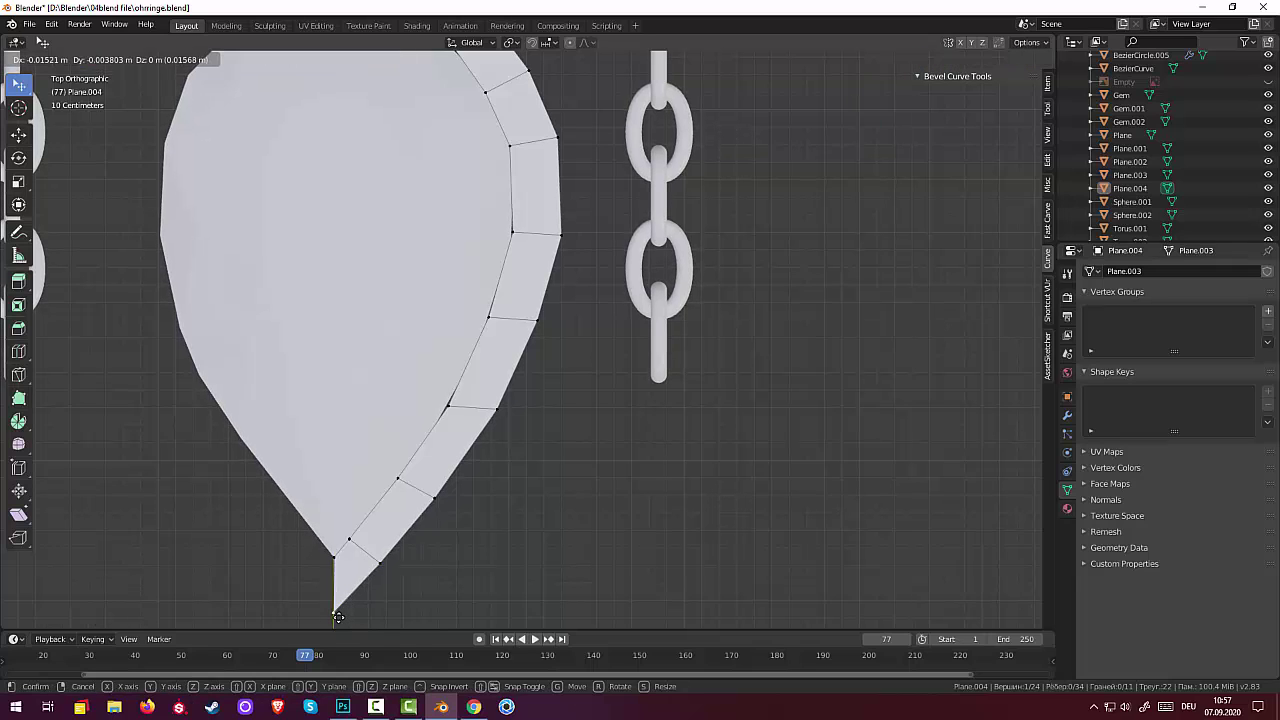
pyautogui.click(338, 617)
# Move the strip's top-left corner vertex onto the pendant's vertical centre line
pyautogui.scroll(-2, 483, 522)
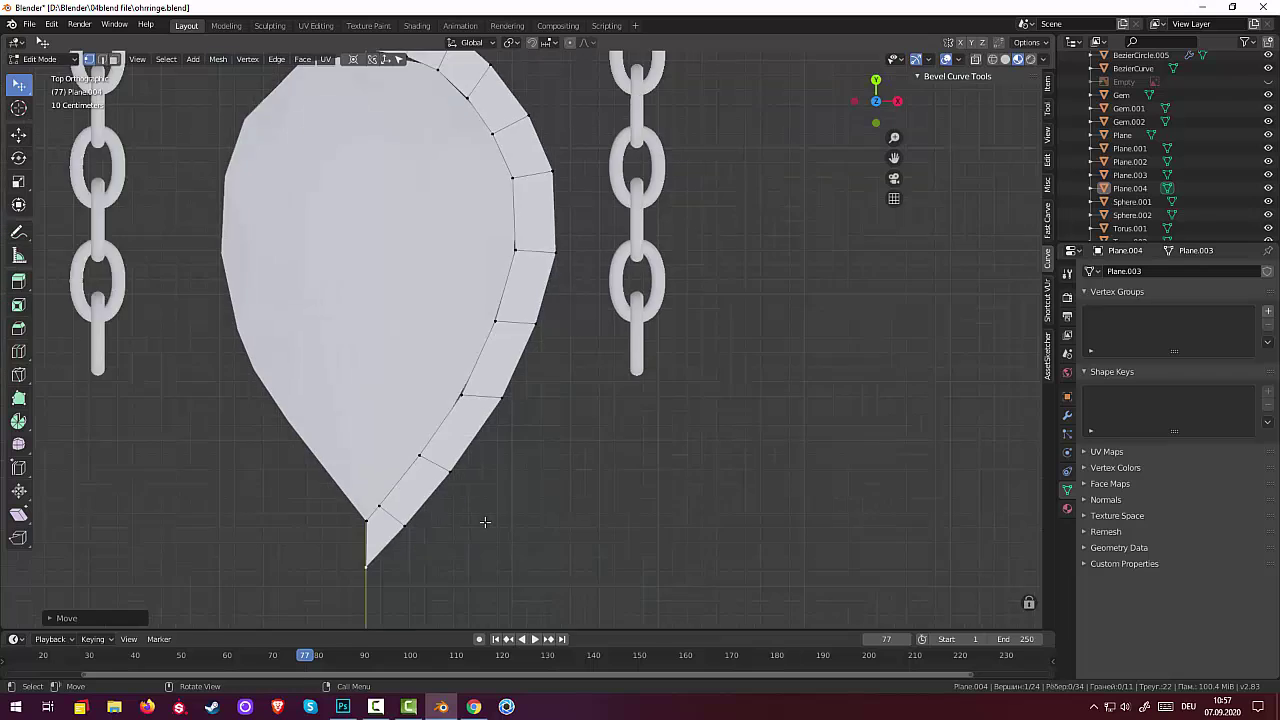
pyautogui.scroll(-2, 485, 521)
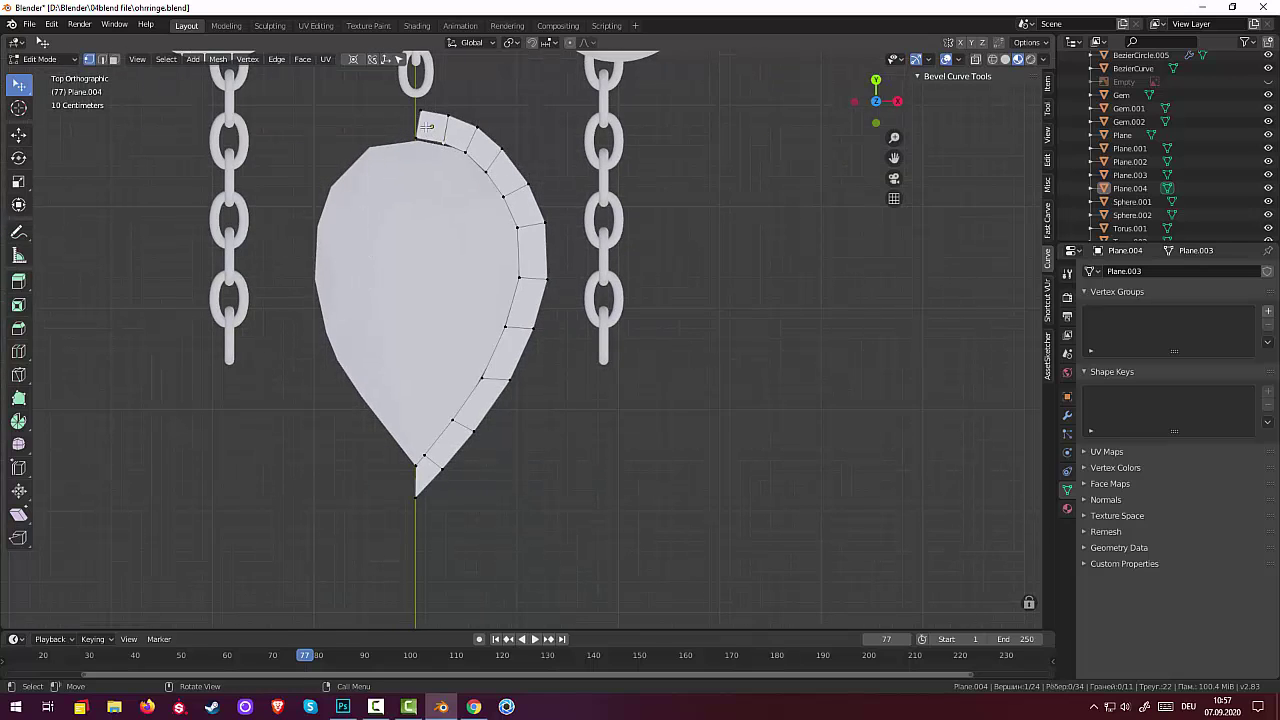
pyautogui.press('g')
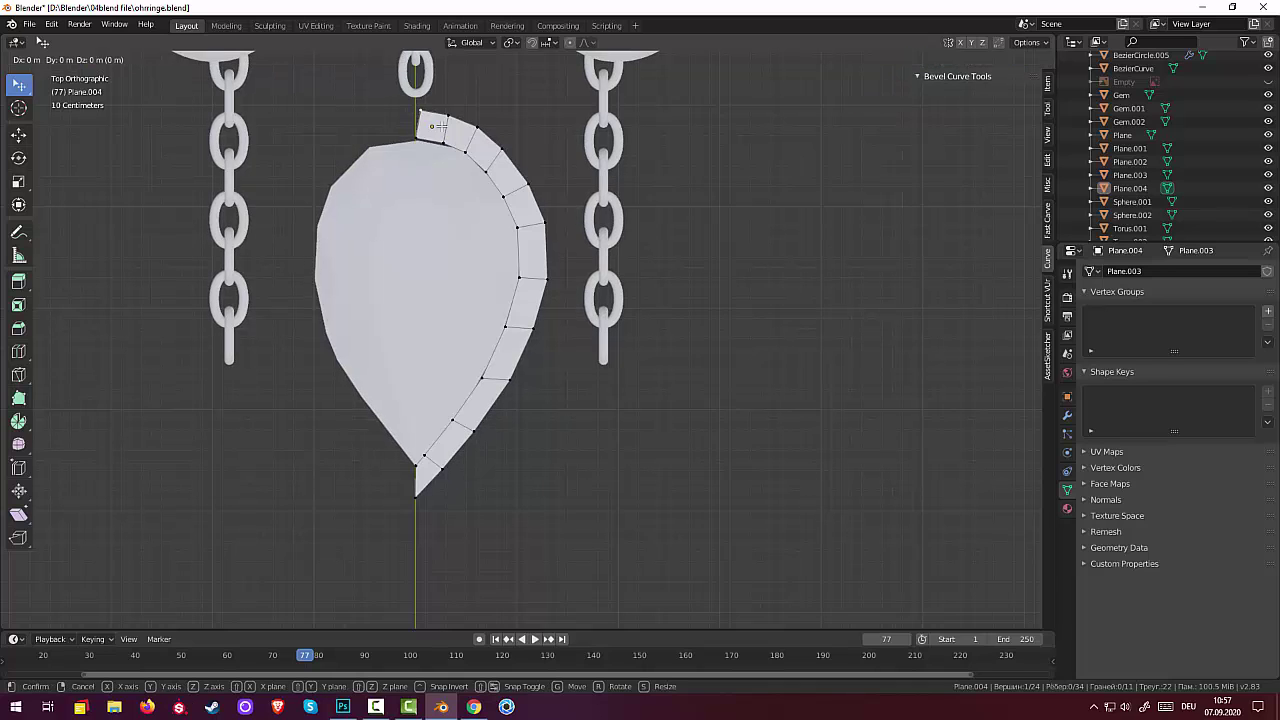
pyautogui.click(427, 137)
pyautogui.click(416, 139)
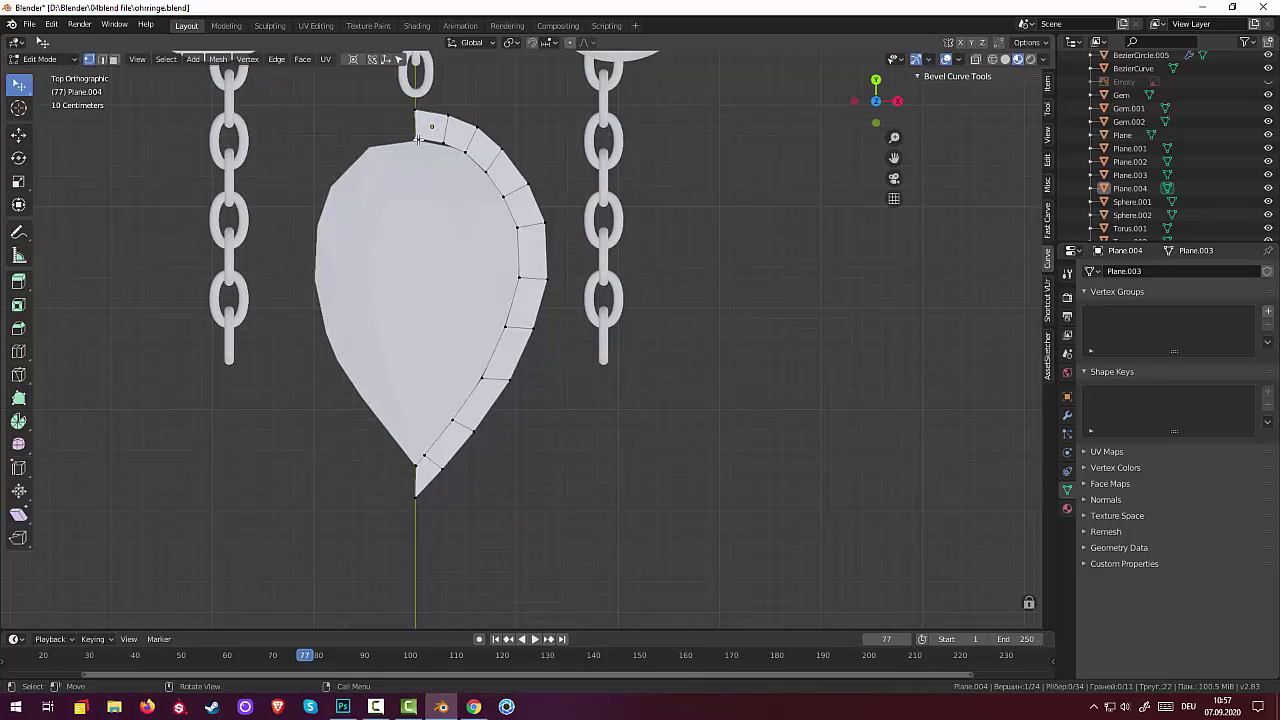
pyautogui.press('g')
# Drop the top corner vertex on the centre line and clear the selection
pyautogui.click(447, 149)
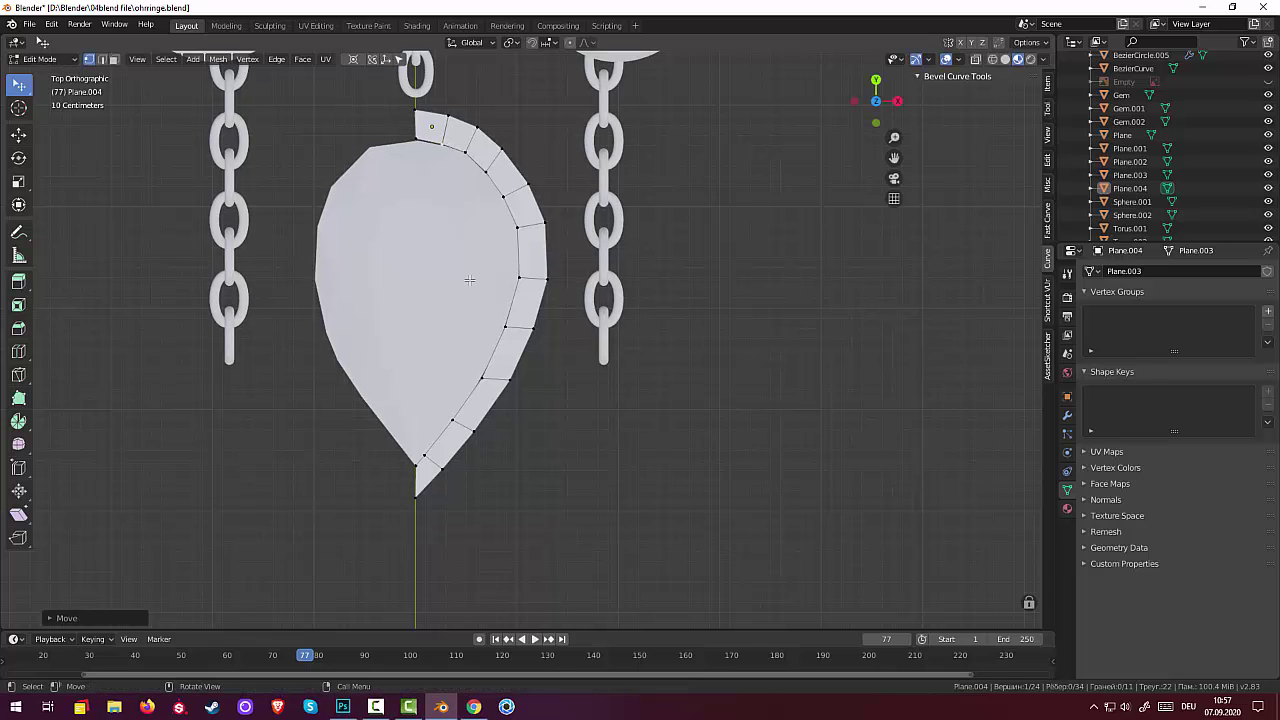
pyautogui.click(593, 458)
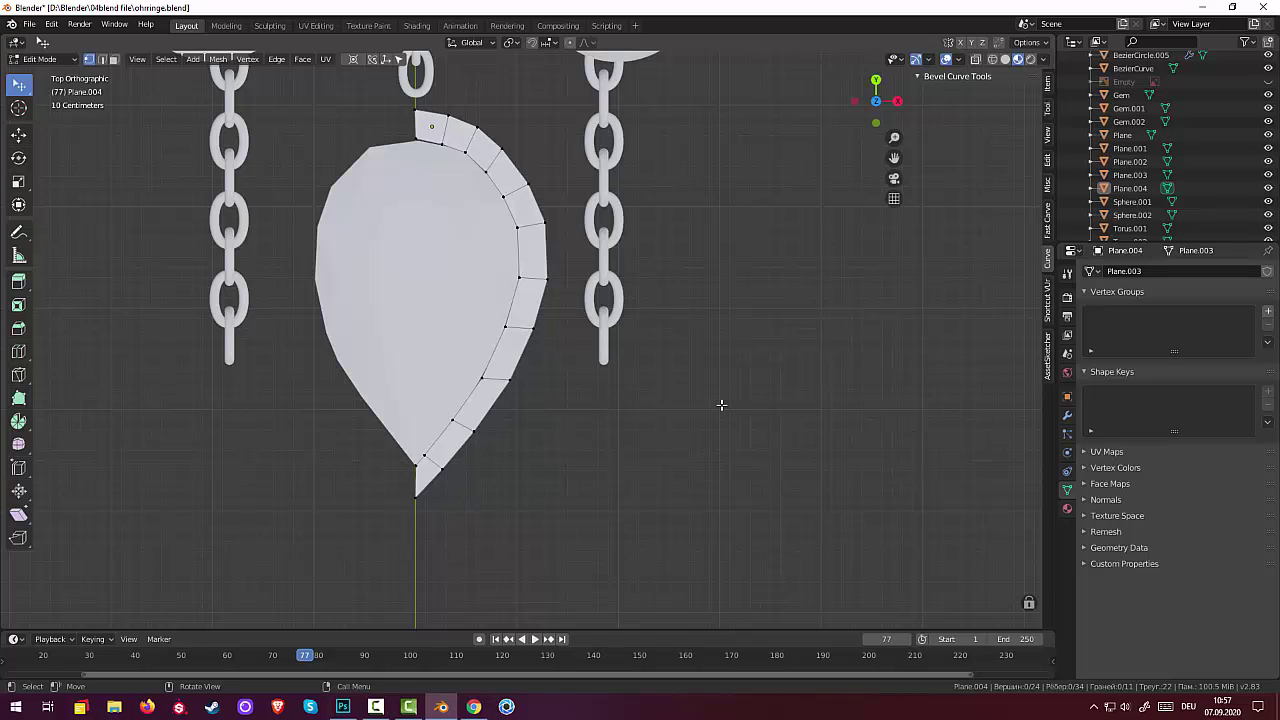
# In Object Mode, set Plane.004's origin and reset its location, rotation to 0 and scale to 1
pyautogui.click(42, 59)
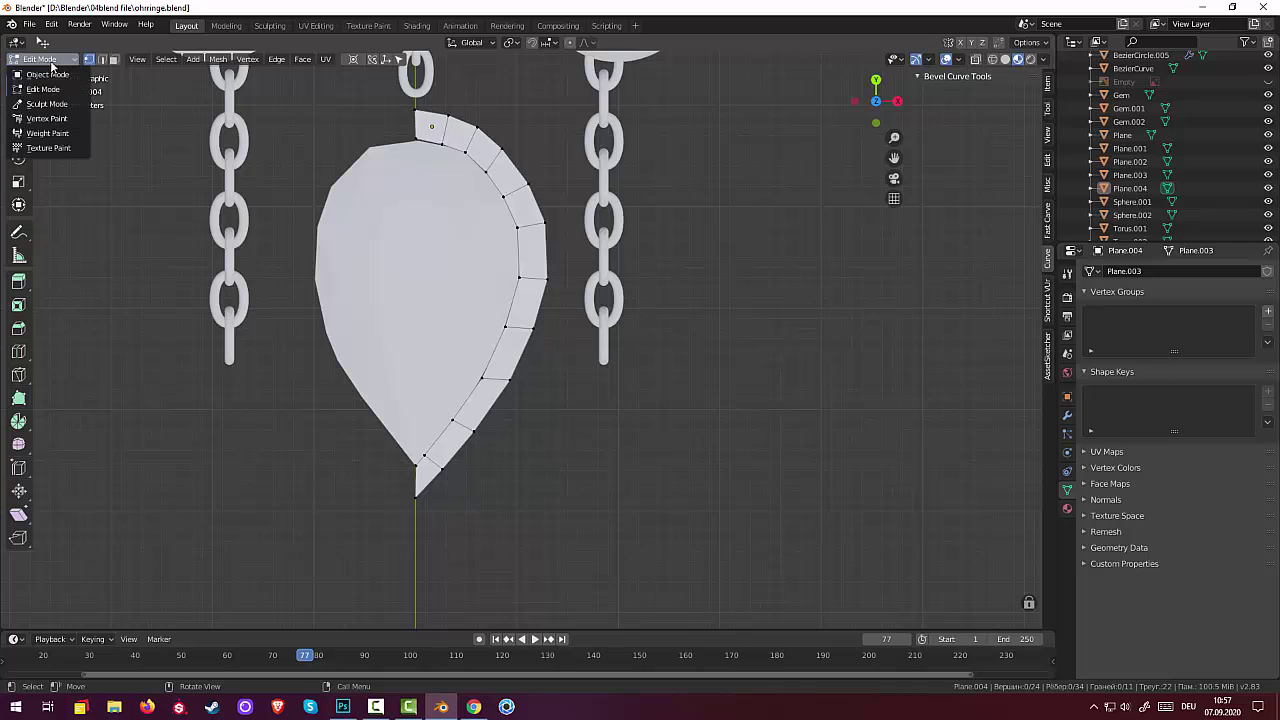
pyautogui.click(45, 76)
pyautogui.click(540, 272)
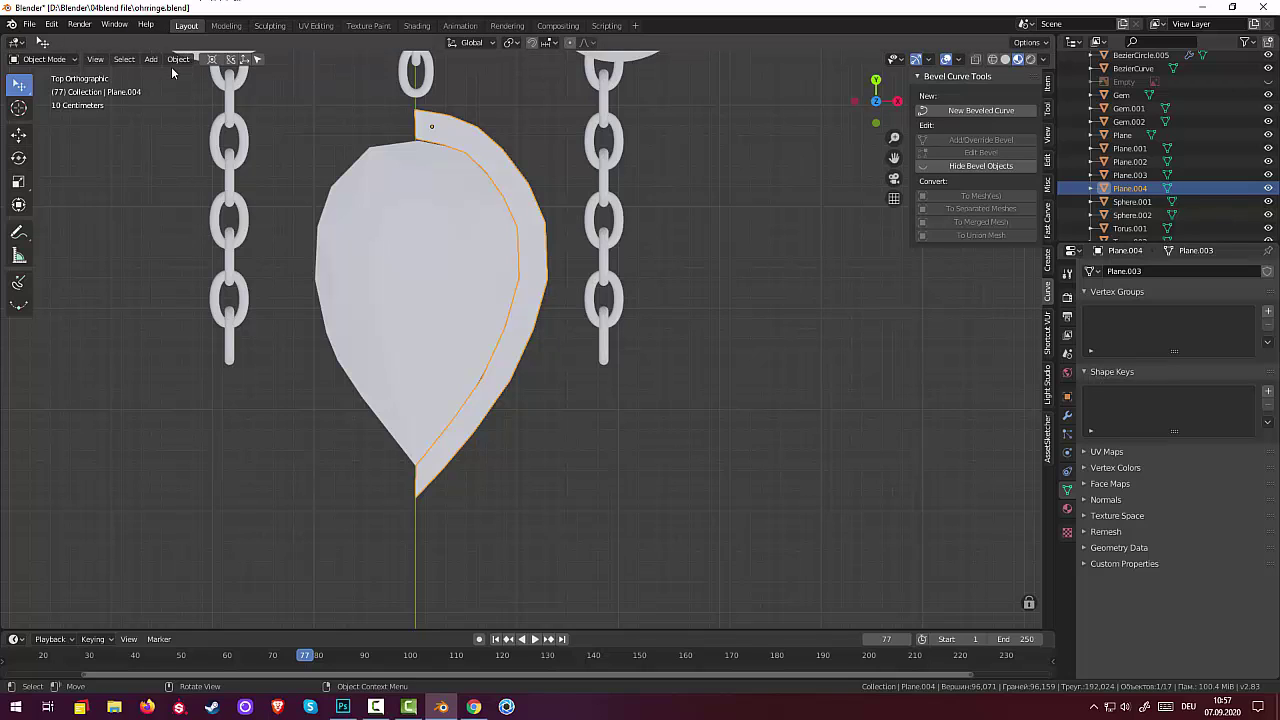
pyautogui.click(176, 62)
pyautogui.moveTo(199, 88)
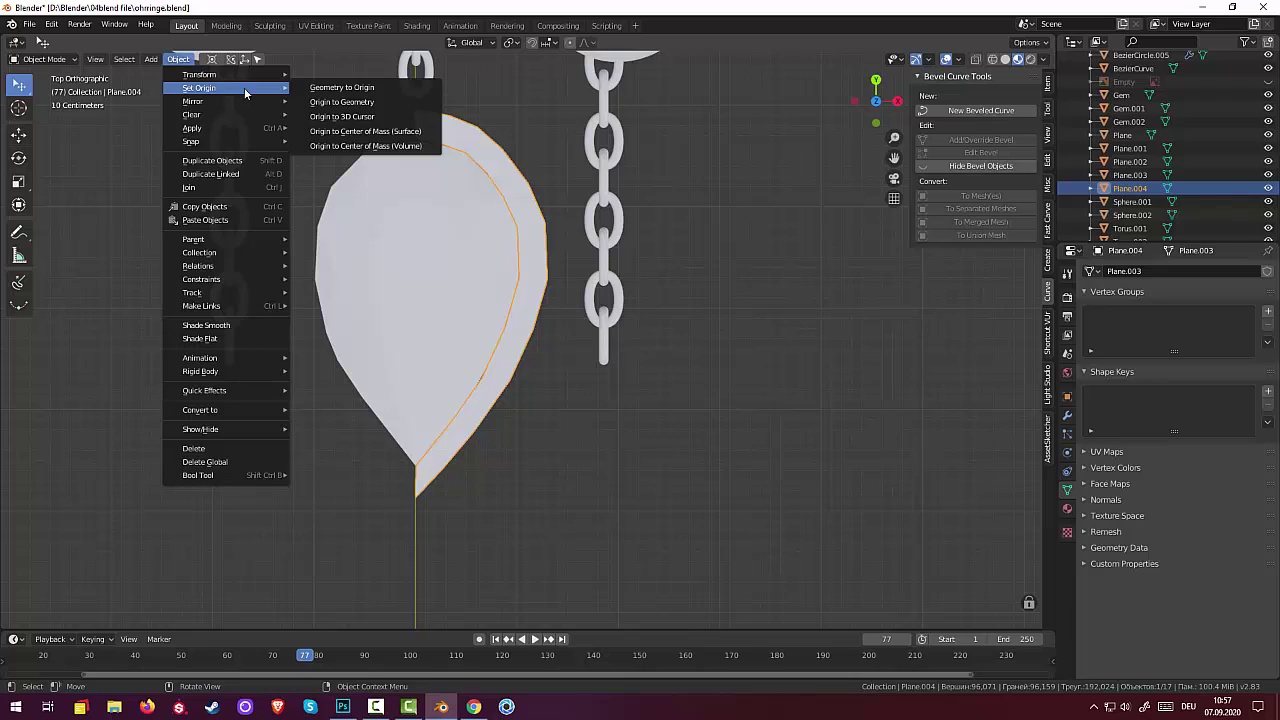
pyautogui.click(360, 116)
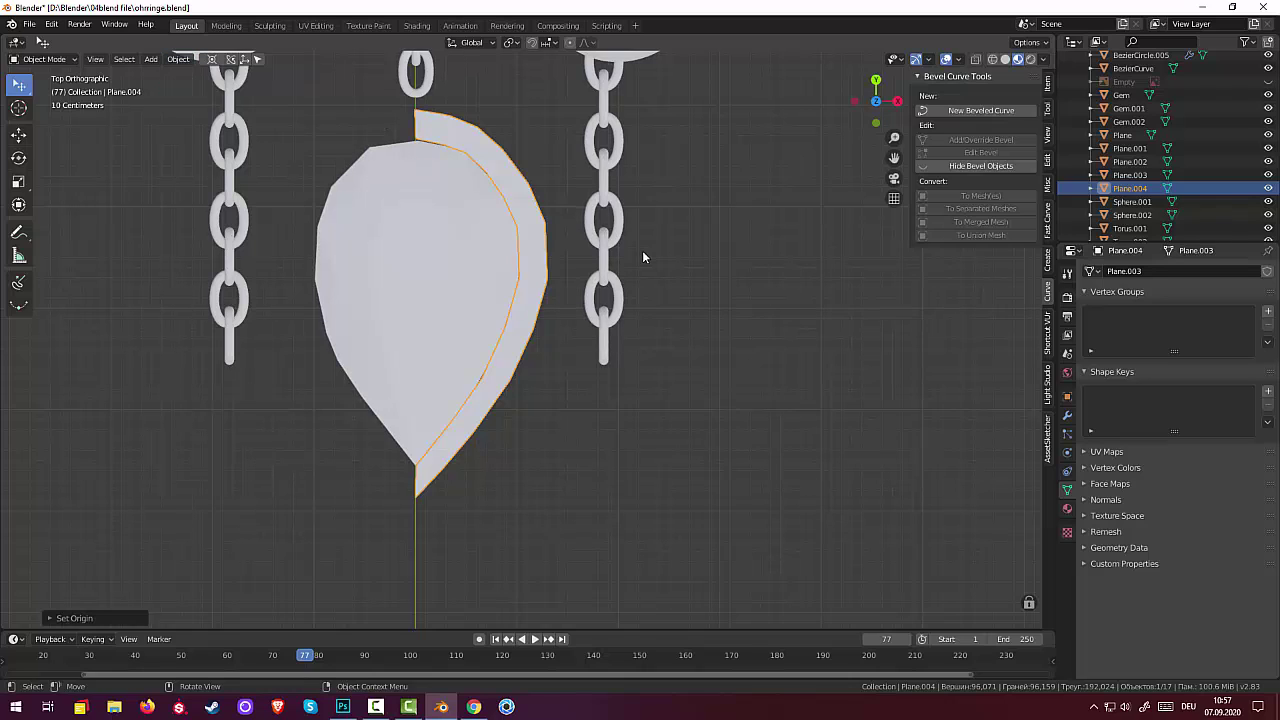
pyautogui.click(1048, 88)
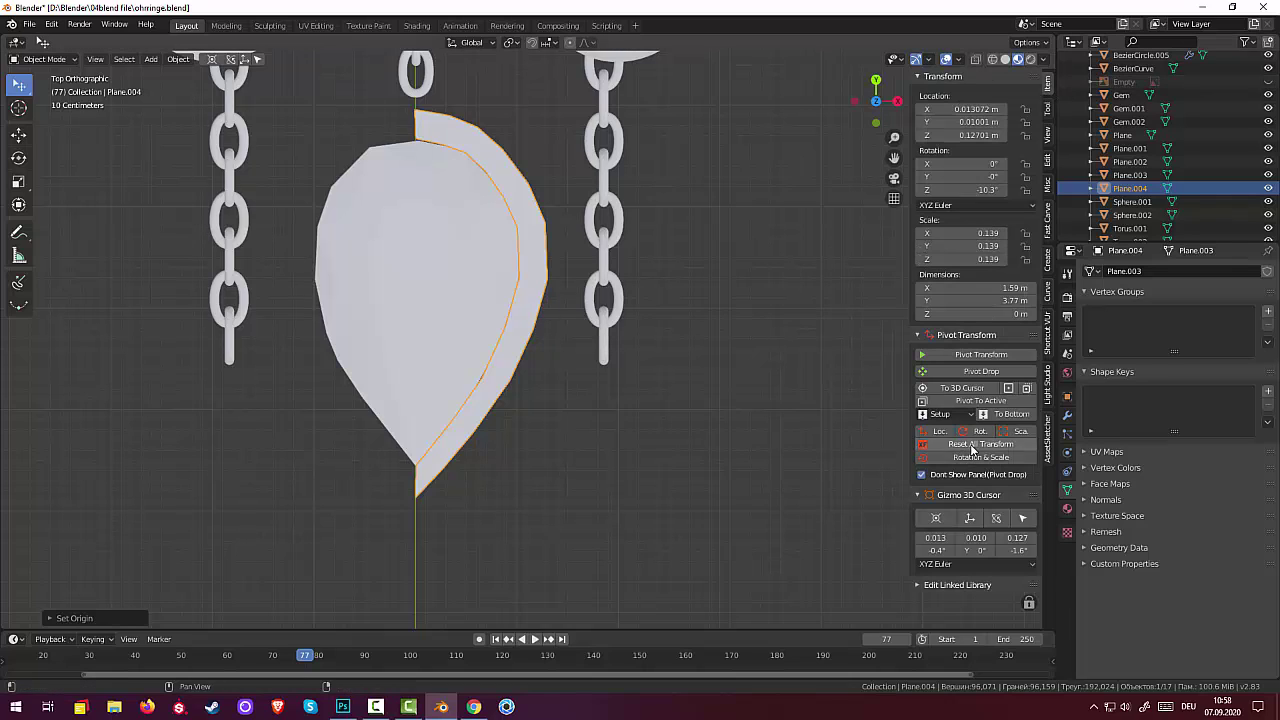
pyautogui.click(980, 444)
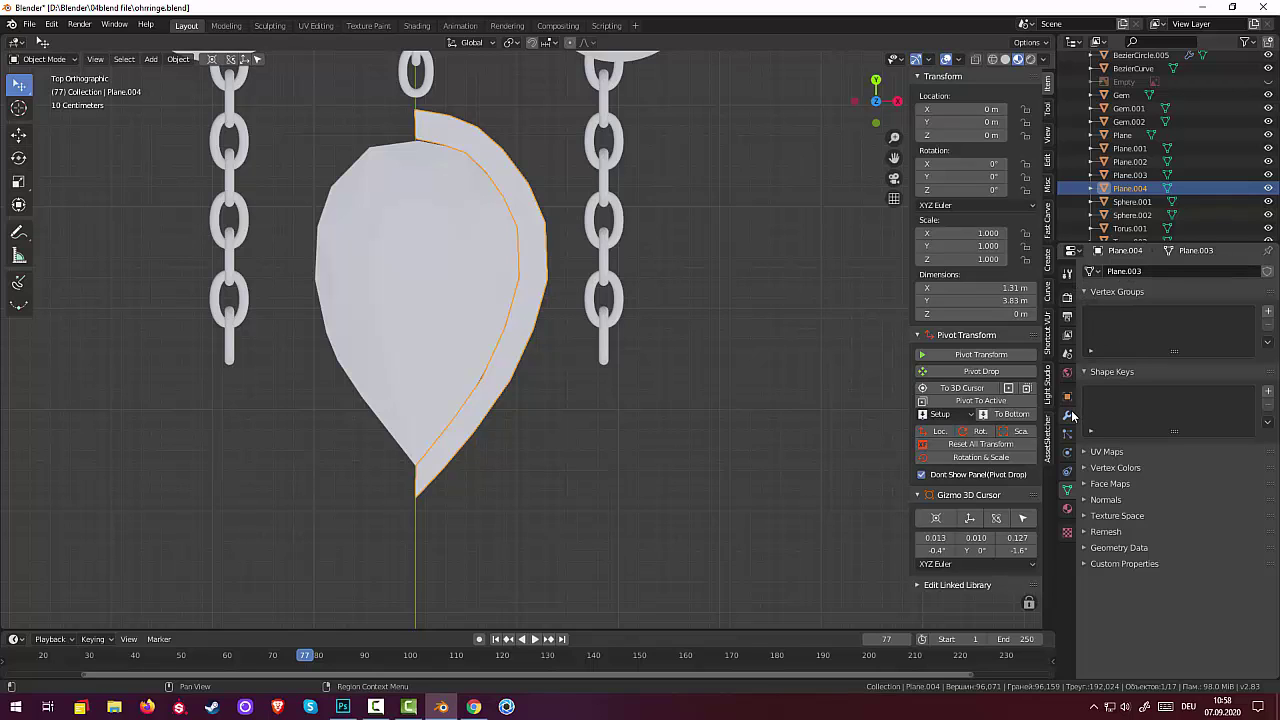
pyautogui.click(1067, 415)
# Add a Mirror modifier with clipping to Plane.004 and apply it
pyautogui.click(1094, 273)
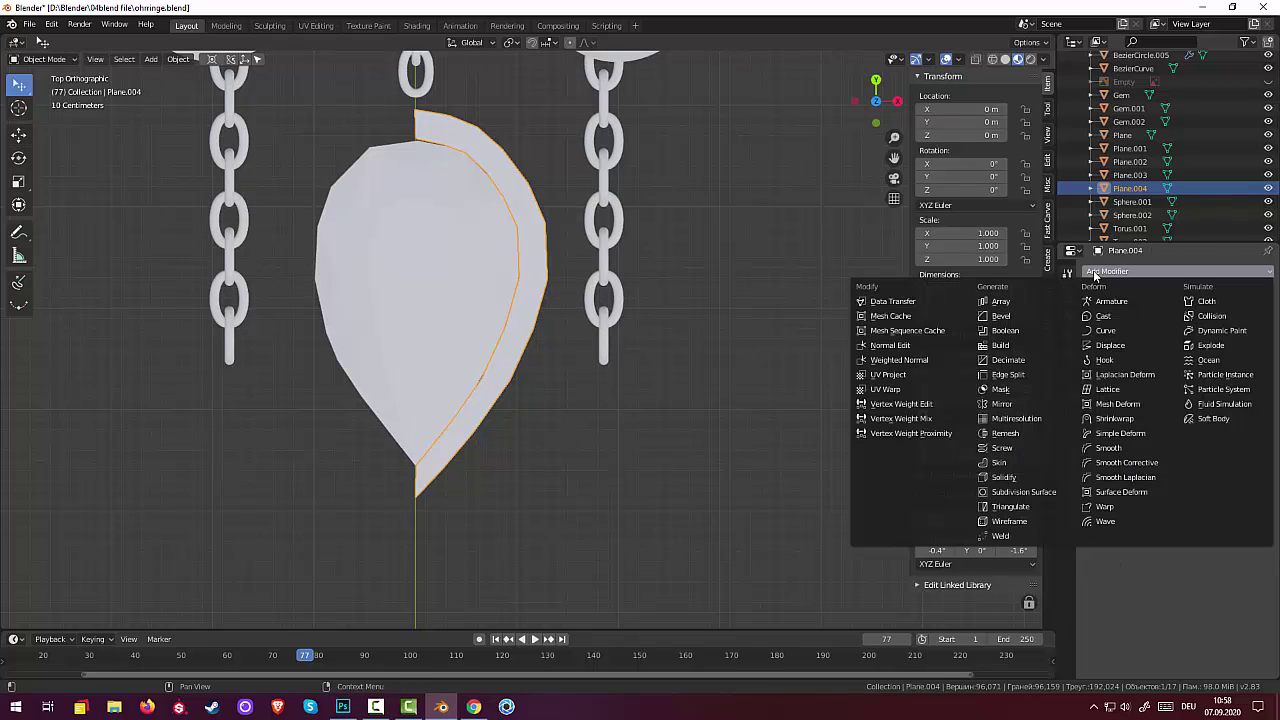
pyautogui.click(1015, 404)
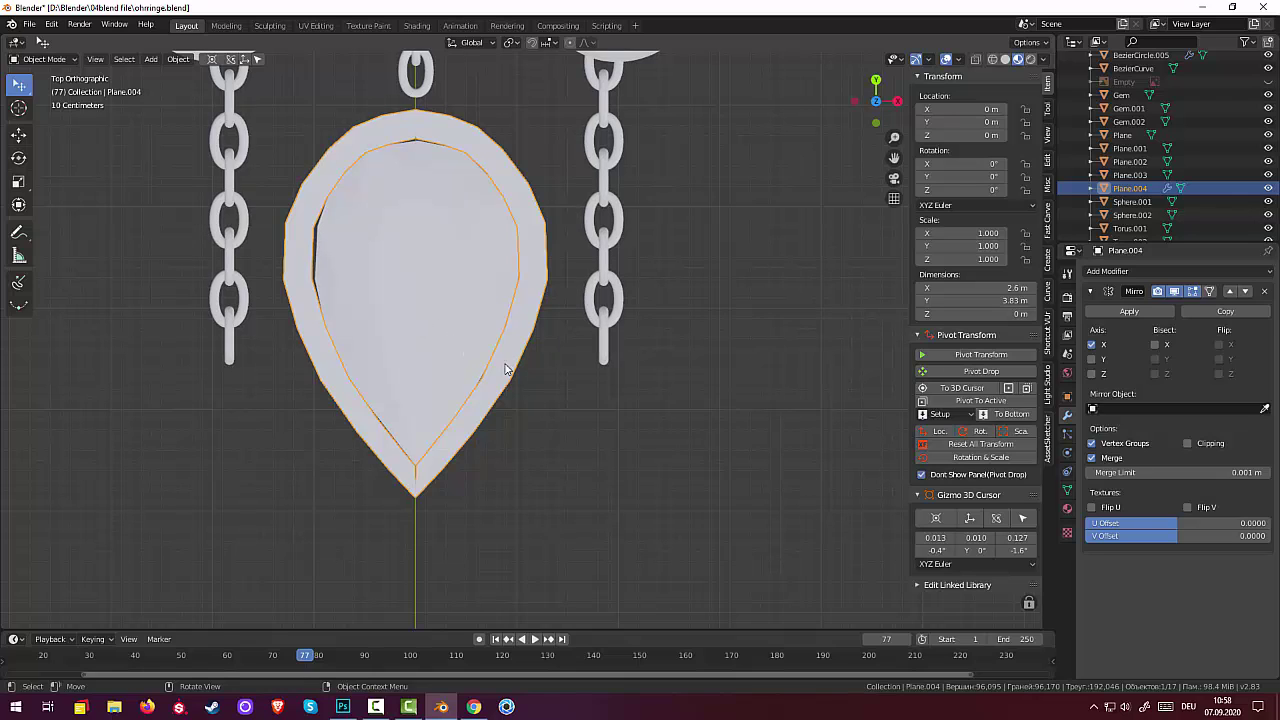
pyautogui.click(1190, 445)
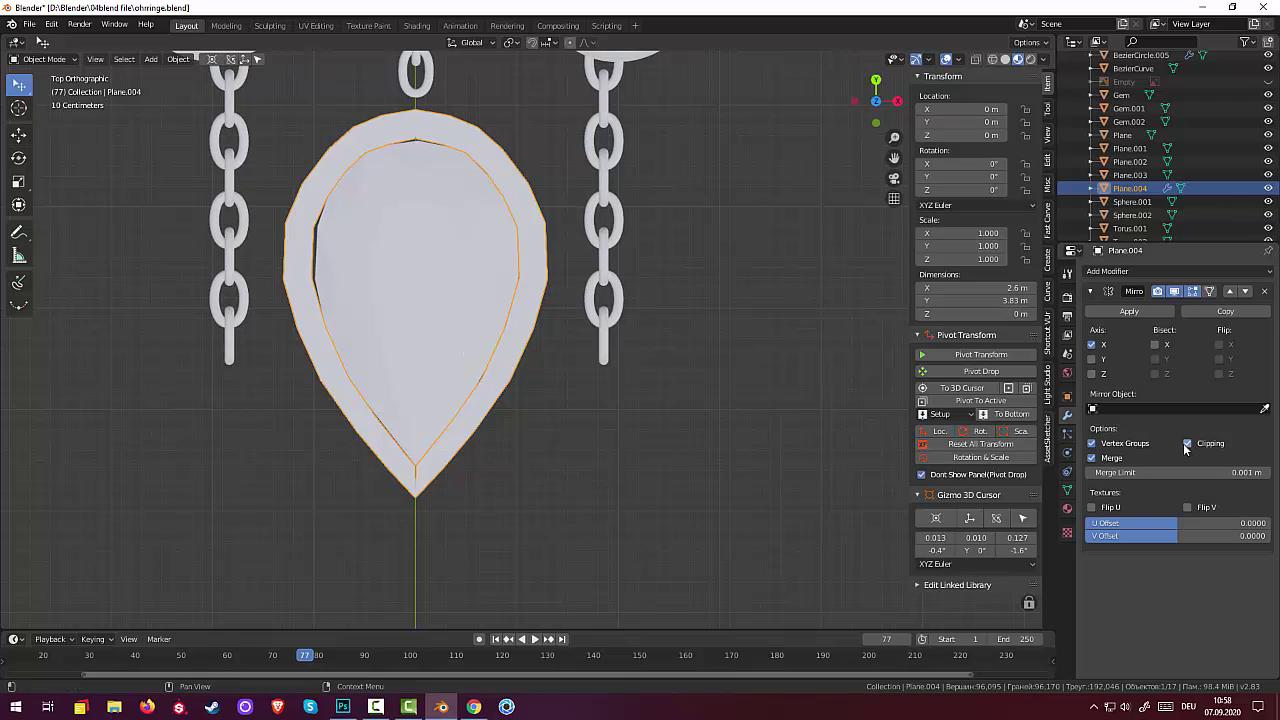
pyautogui.scroll(4, 336, 597)
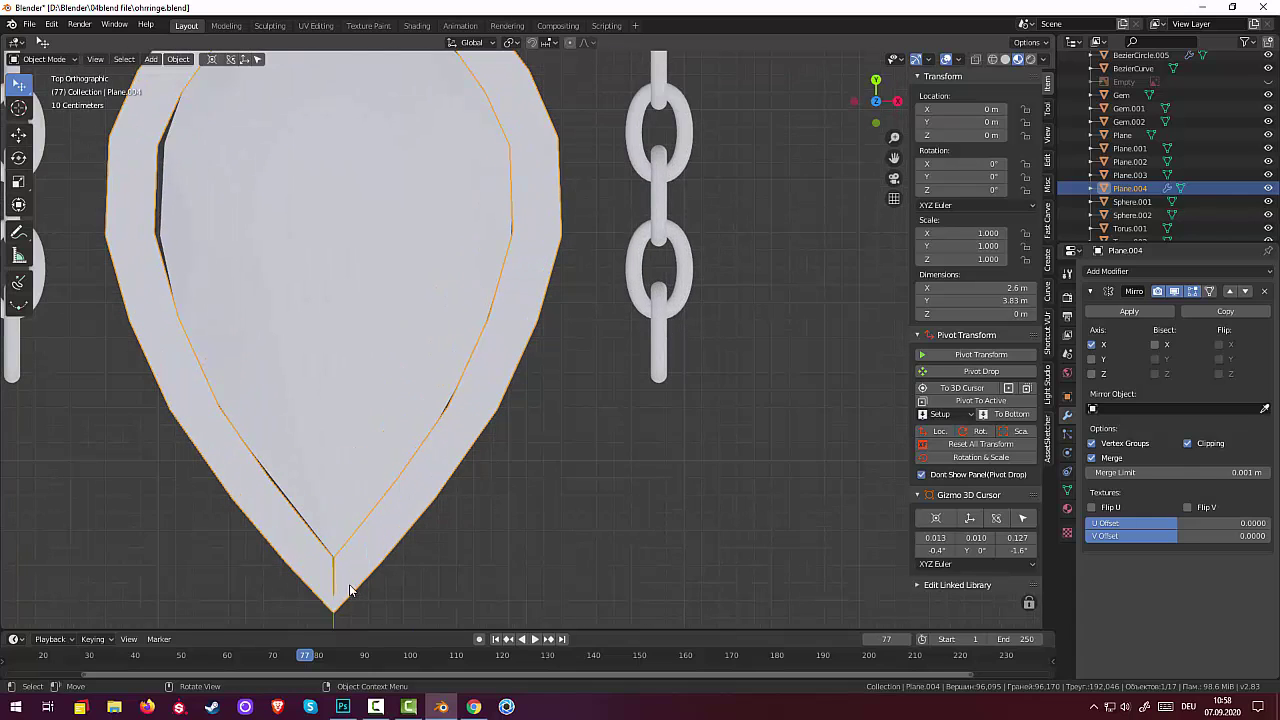
pyautogui.scroll(-2, 350, 588)
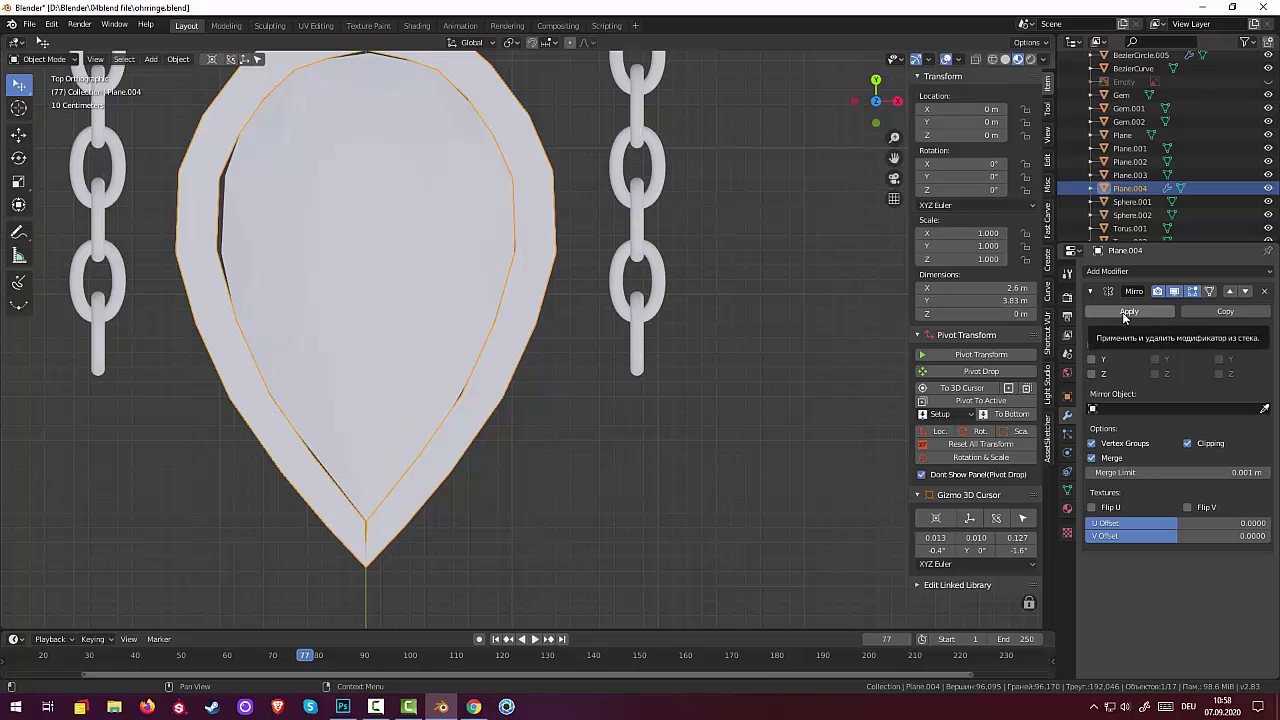
pyautogui.click(1129, 311)
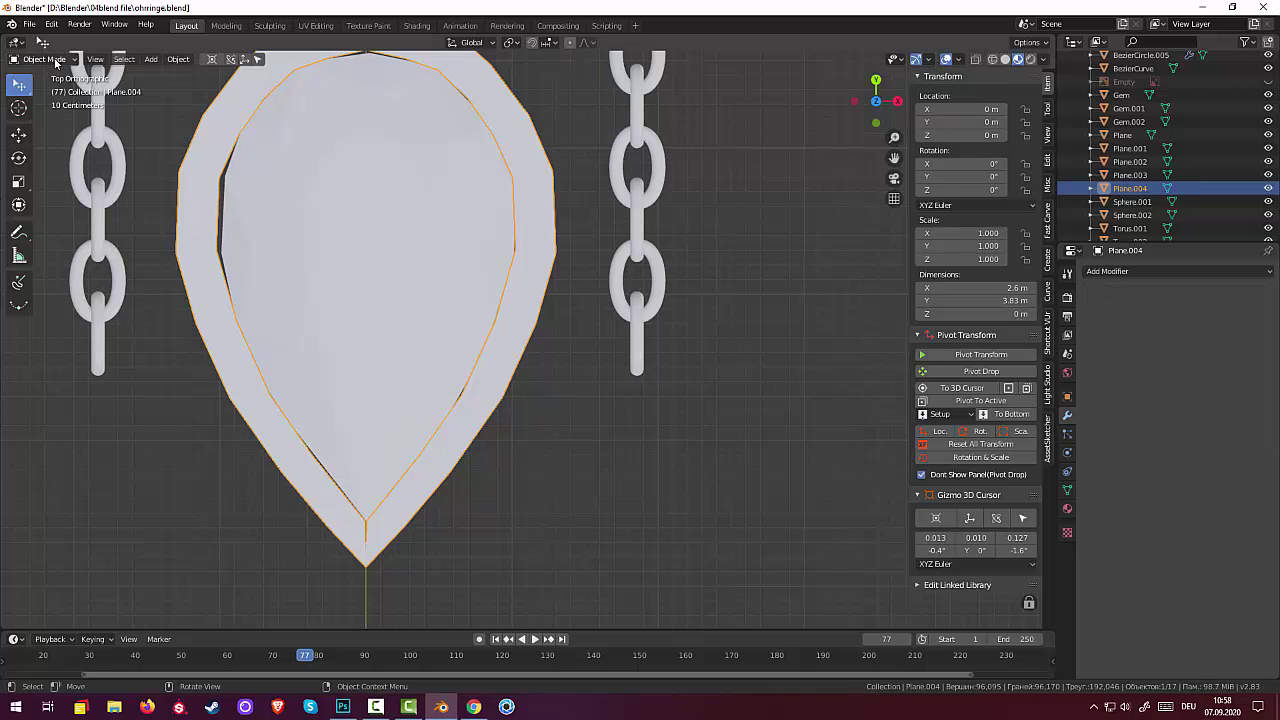
# Enter Edit Mode and orbit to view the pendant's bottom tip in perspective
pyautogui.click(45, 59)
pyautogui.click(54, 91)
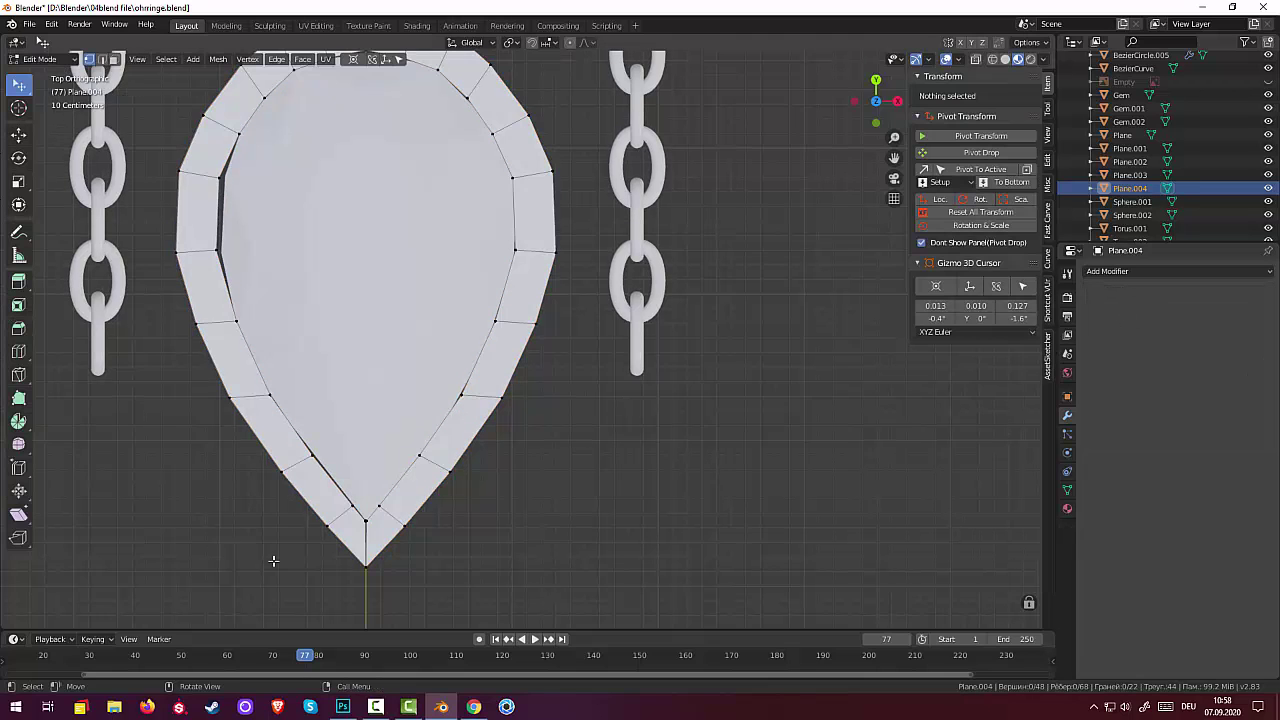
pyautogui.scroll(2, 278, 582)
pyautogui.scroll(1, 278, 582)
pyautogui.moveTo(304, 535)
pyautogui.mouseDown(button='middle')
pyautogui.moveTo(314, 500)
pyautogui.moveTo(342, 567)
pyautogui.moveTo(417, 458)
pyautogui.mouseUp(button='middle')
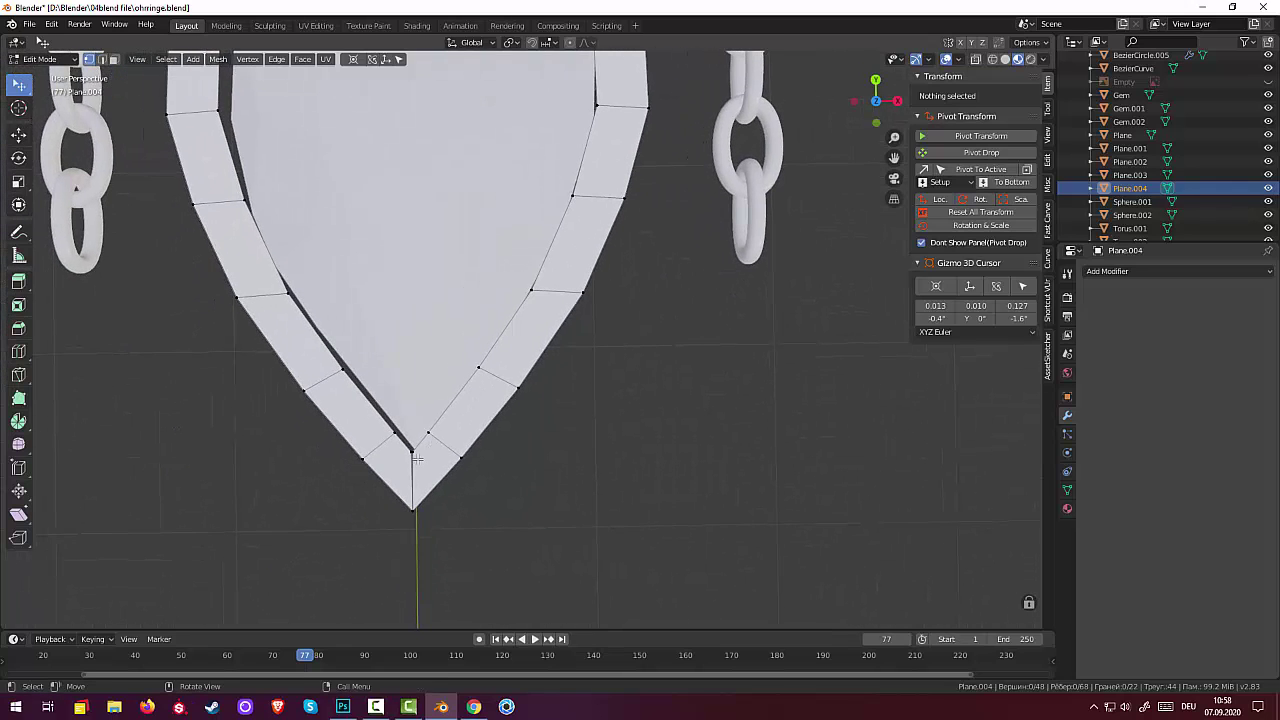
# Box-select the bottom tip vertices, merge them At Center, then test-move and undo
pyautogui.press('b')
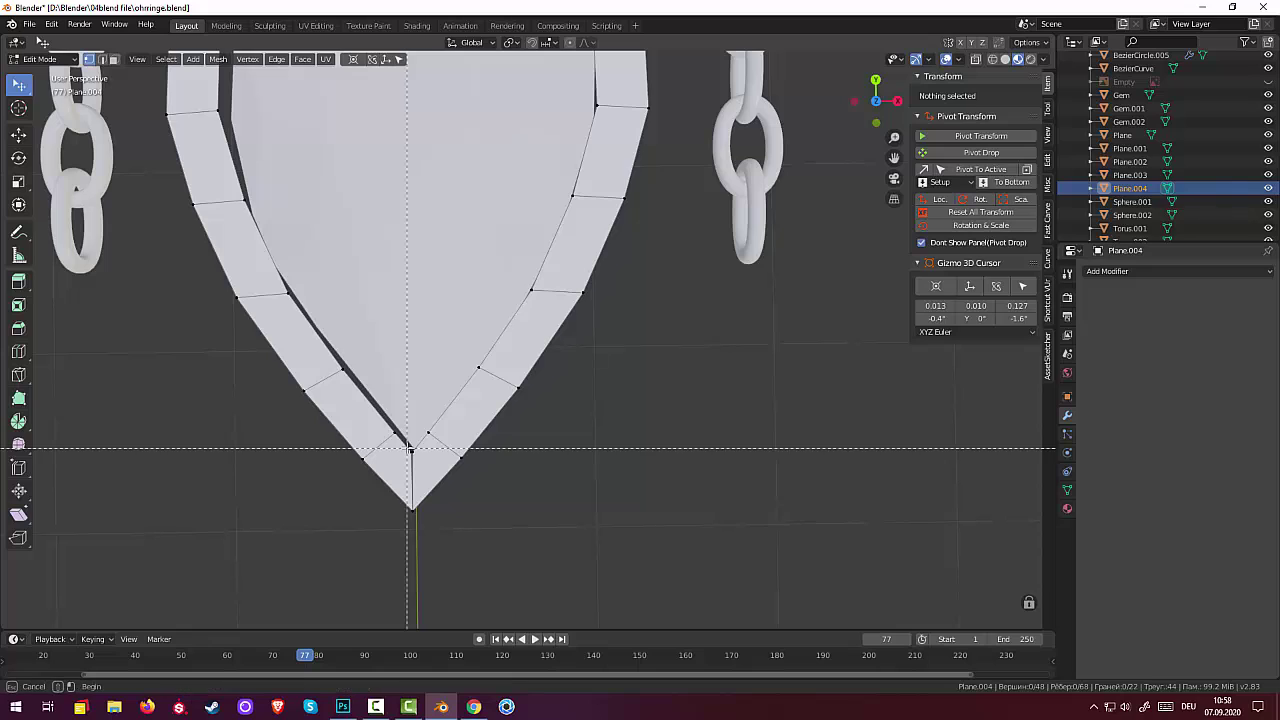
pyautogui.moveTo(409, 448); pyautogui.dragTo(428, 478)
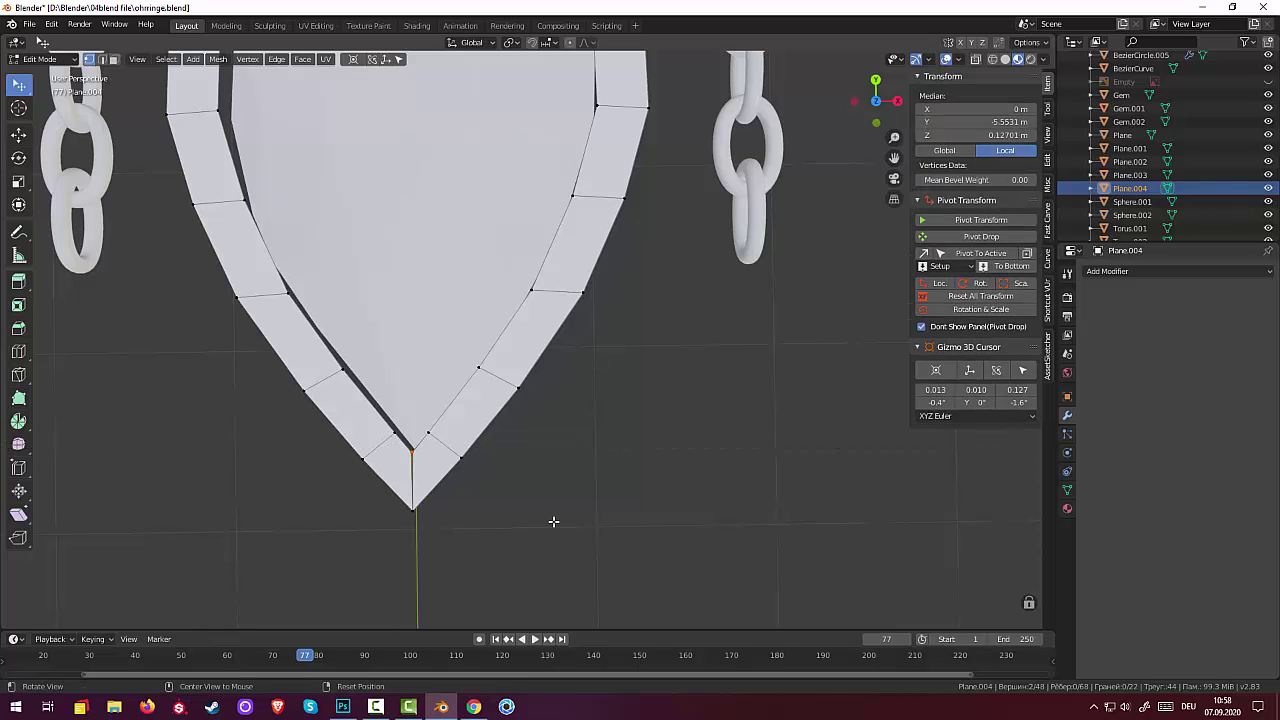
pyautogui.press('m')
pyautogui.click(524, 473)
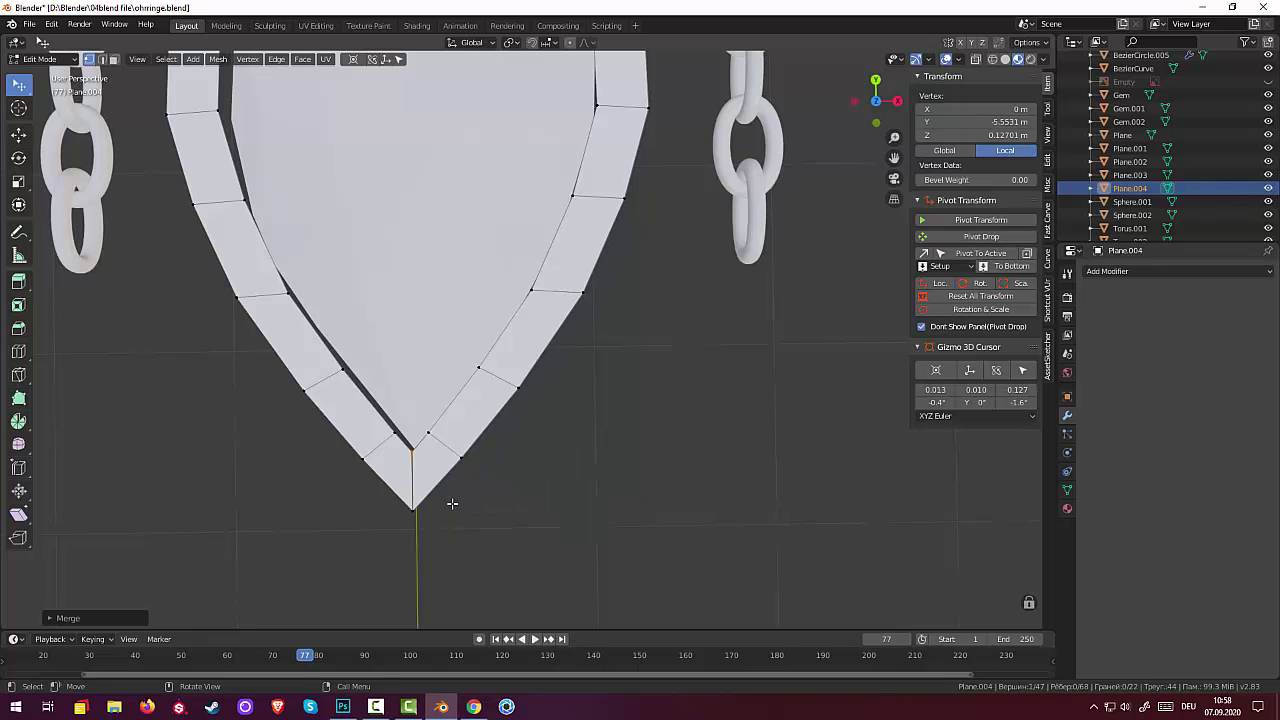
pyautogui.press('g')
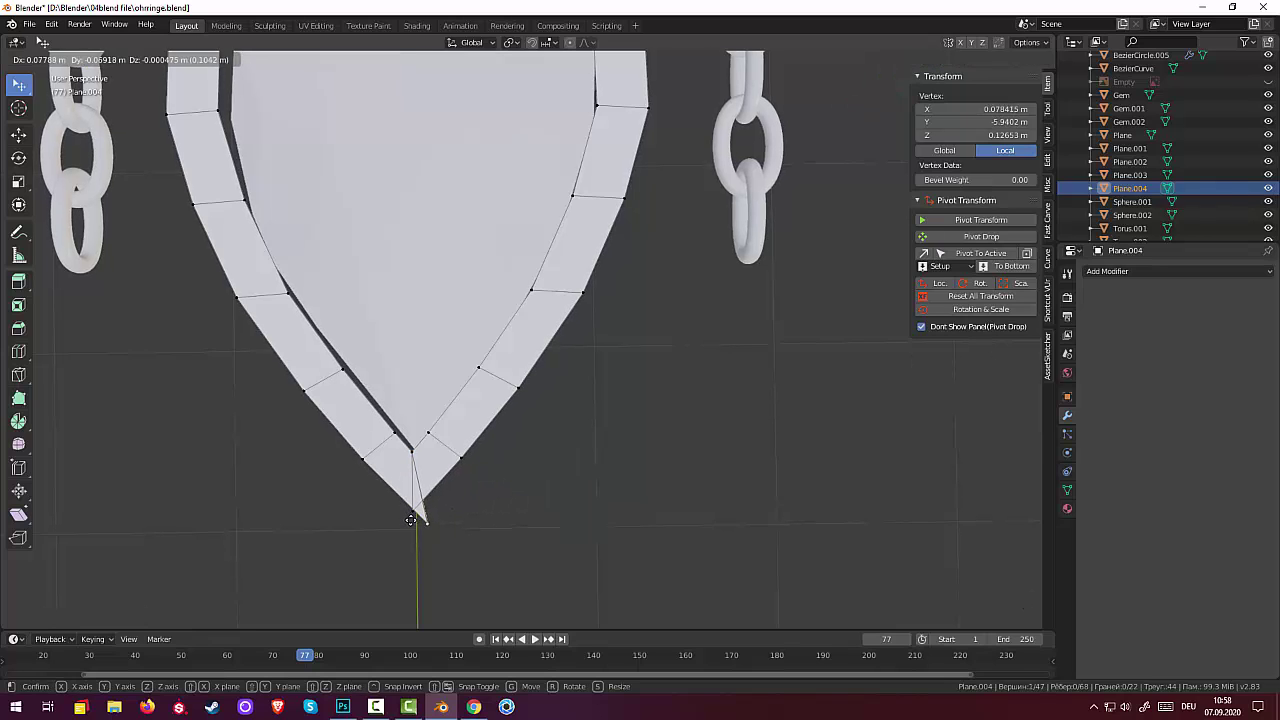
pyautogui.click(410, 520)
pyautogui.hotkey('ctrl', 'z')
pyautogui.hotkey('alt', 'a')
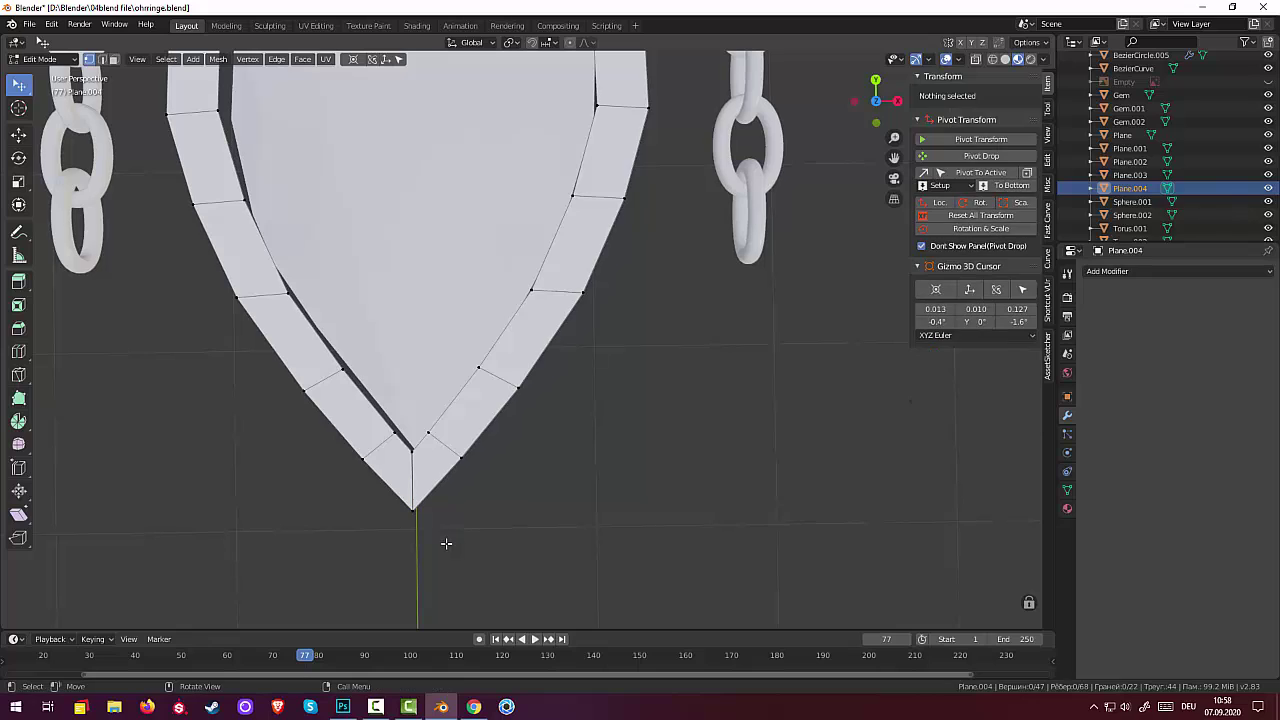
# Box-select the remaining tip vertices, merge them At Center into one point, and deselect
pyautogui.press('b')
pyautogui.moveTo(447, 544); pyautogui.dragTo(388, 491)
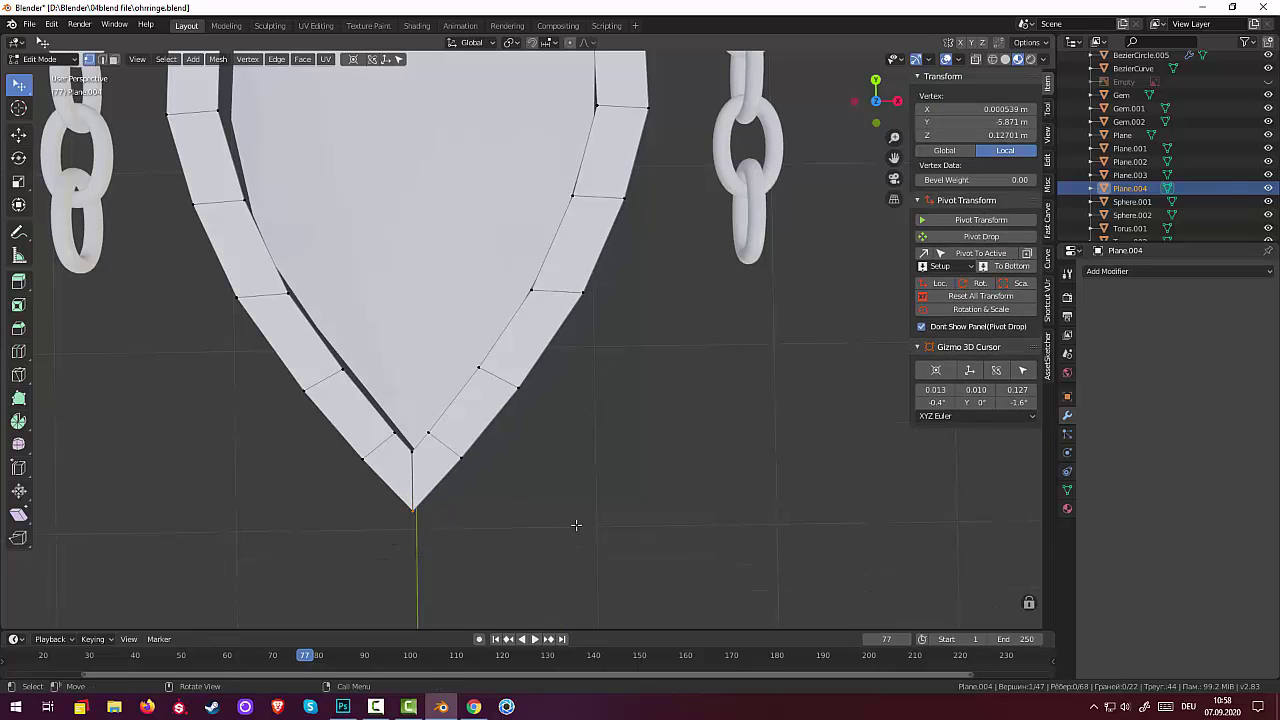
pyautogui.press('m')
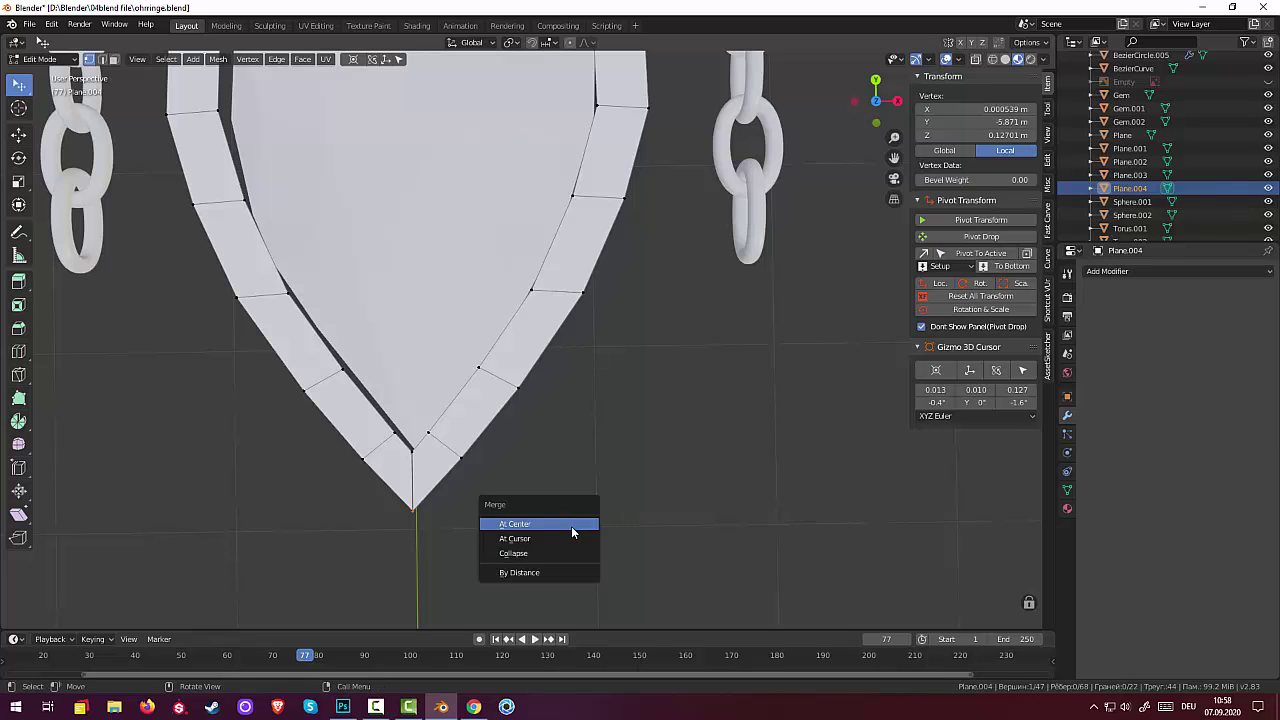
pyautogui.click(571, 526)
pyautogui.hotkey('alt', 'a')
pyautogui.scroll(-2, 520, 531)
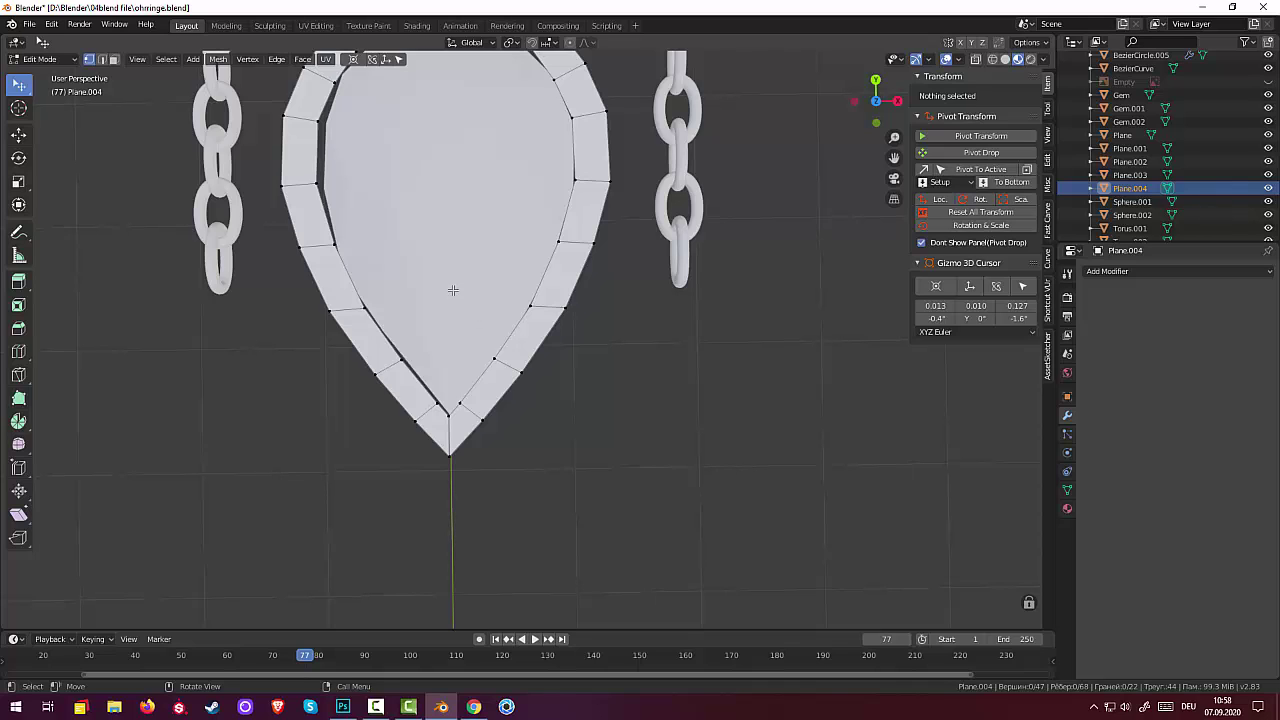
# Select the vertex at the top of the rim and nudge it slightly
pyautogui.scroll(2, 445, 332)
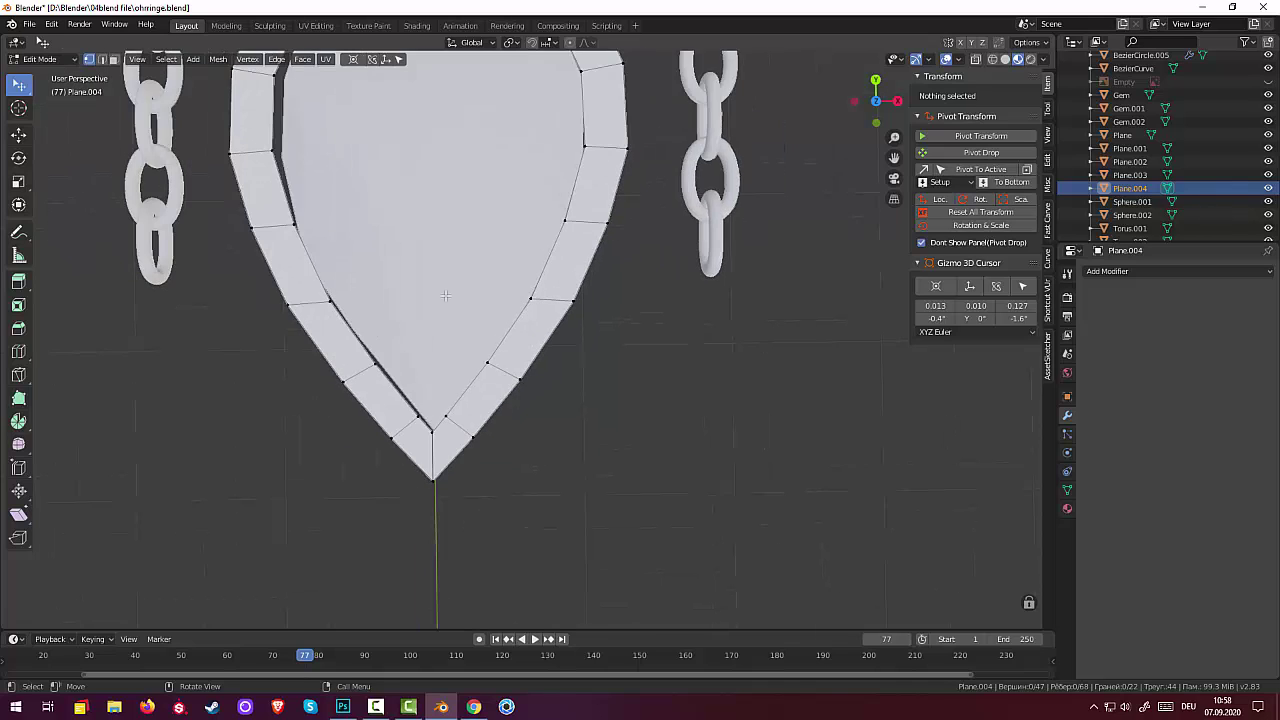
pyautogui.moveTo(445, 332); pyautogui.dragTo(443, 329, button='middle')
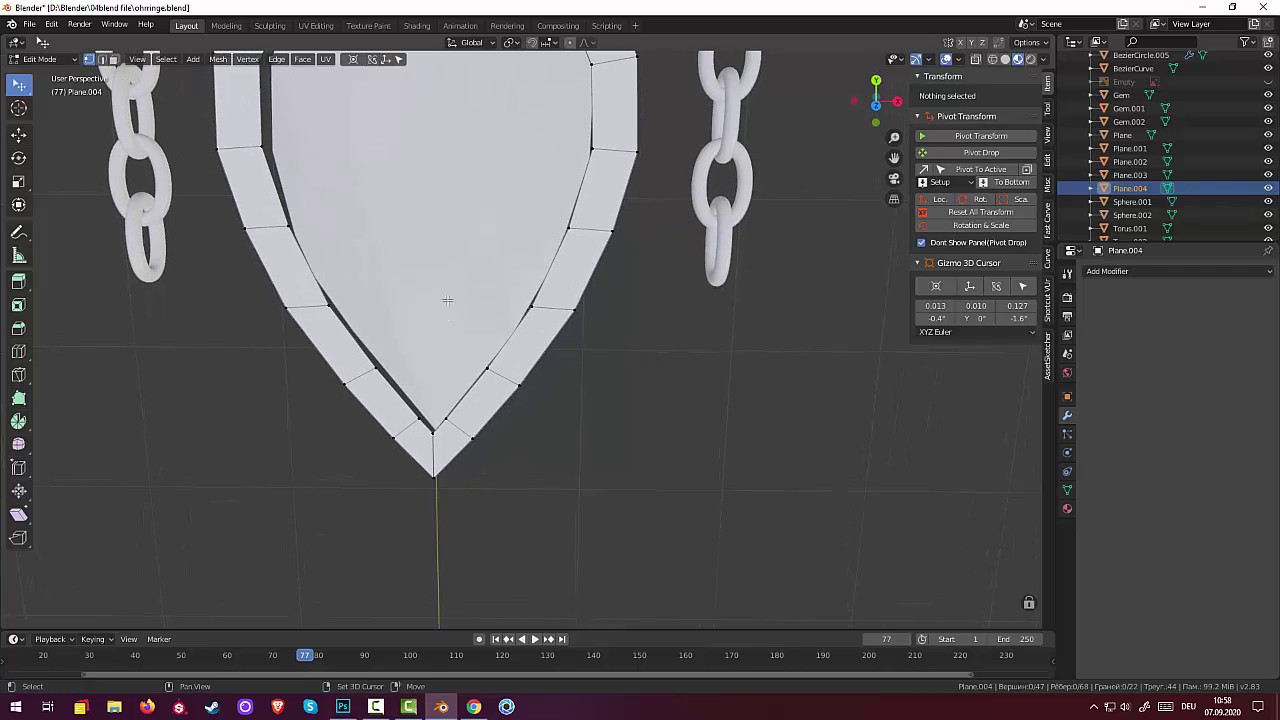
pyautogui.scroll(-3, 448, 86)
pyautogui.scroll(2, 448, 86)
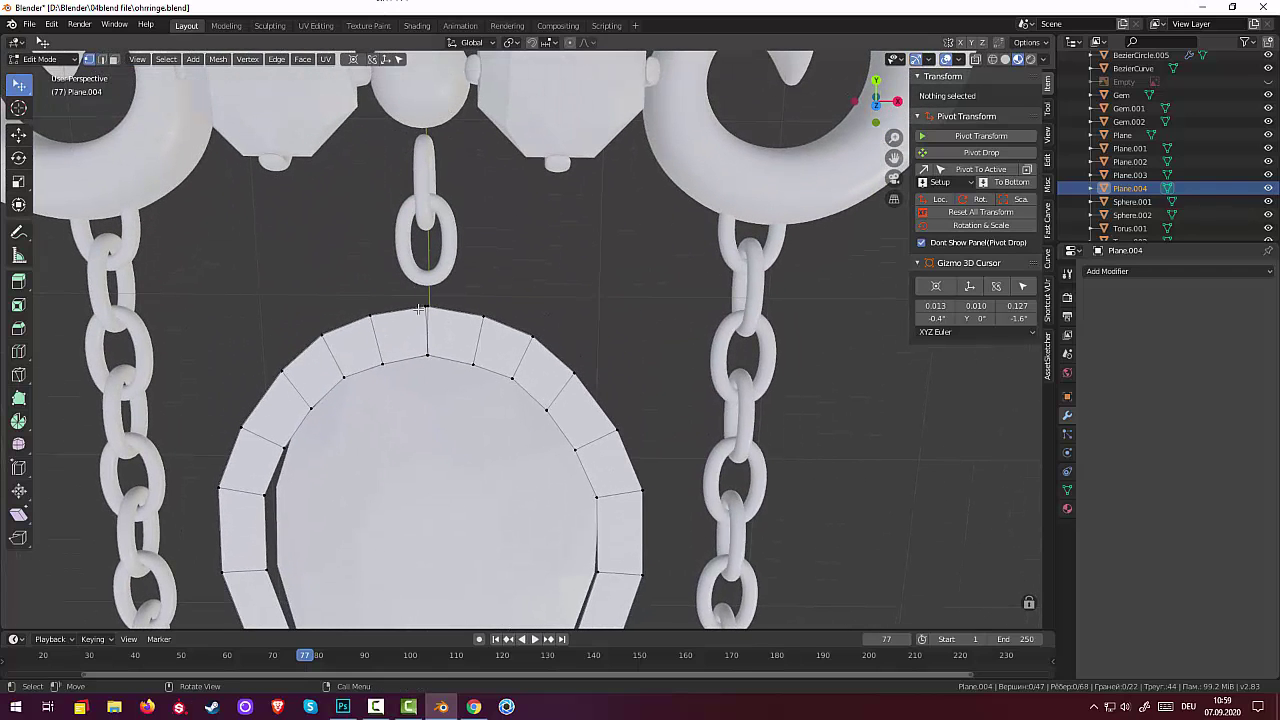
pyautogui.scroll(1, 411, 389)
pyautogui.scroll(2, 411, 389)
pyautogui.click(305, 262)
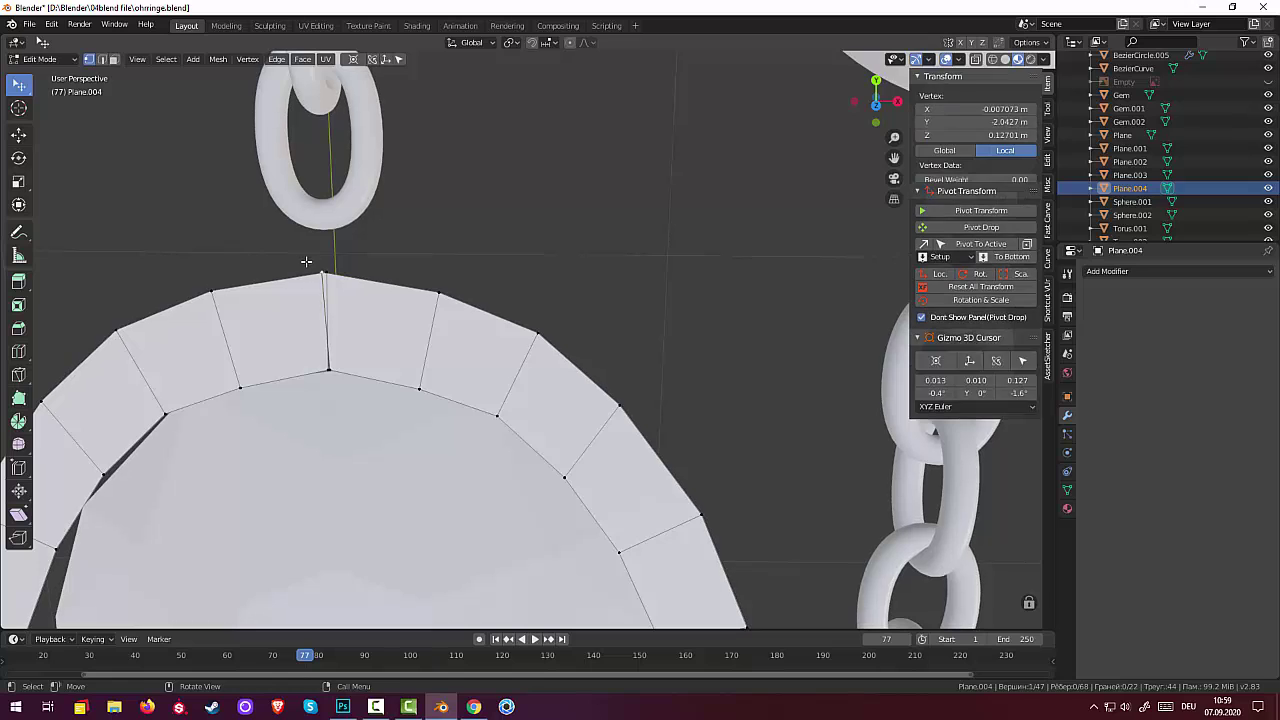
pyautogui.press('g')
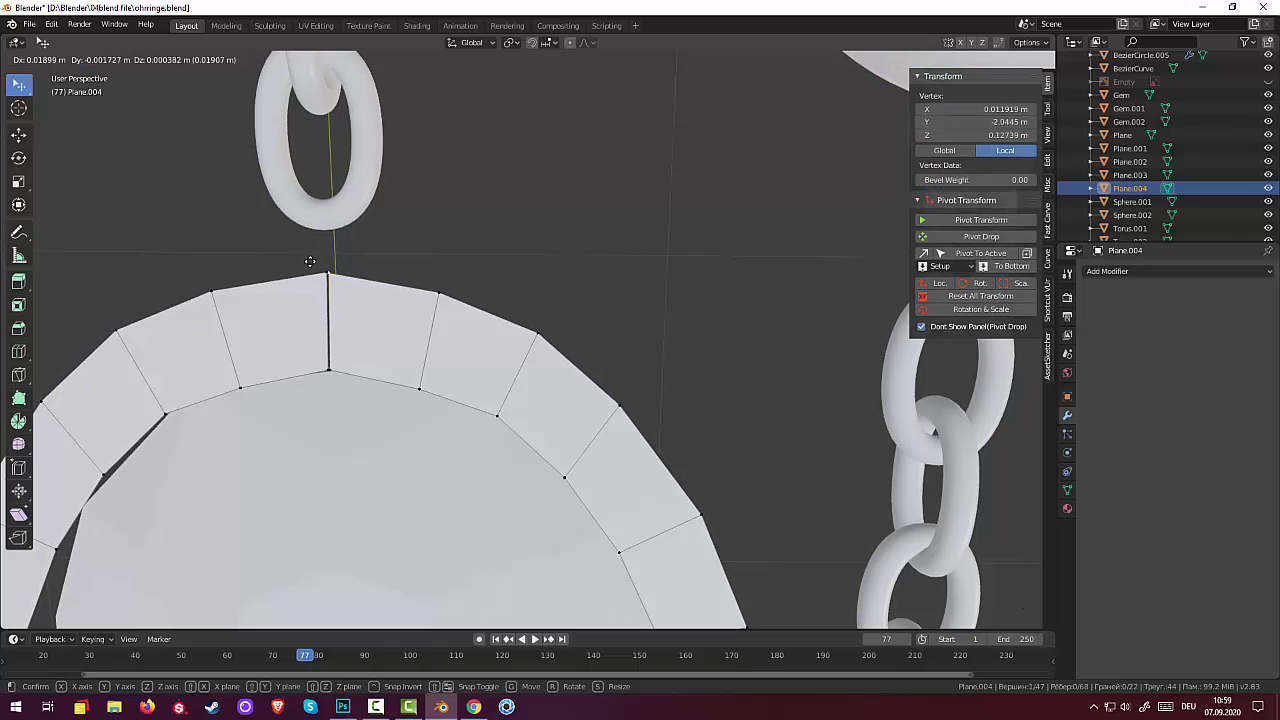
pyautogui.click(312, 262)
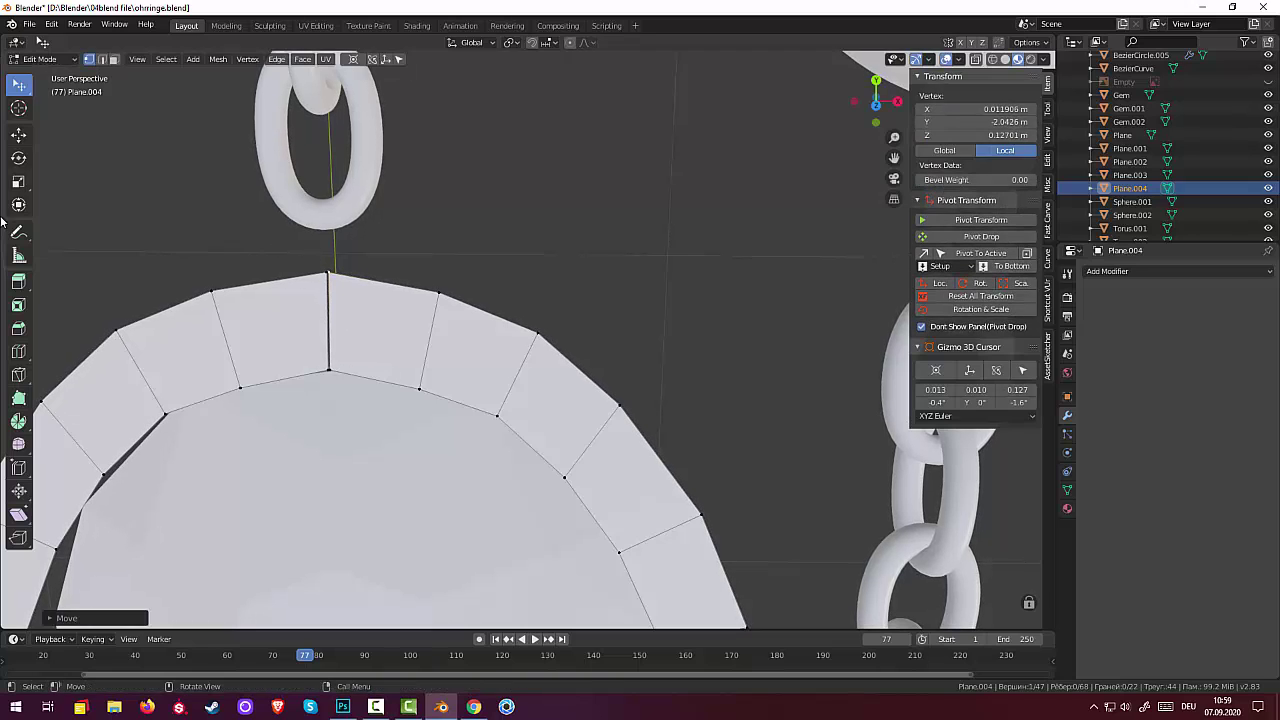
# Circle-select the top vertices and merge the doubled outer and inner ones At Center
pyautogui.click(24, 82)
pyautogui.click(68, 143)
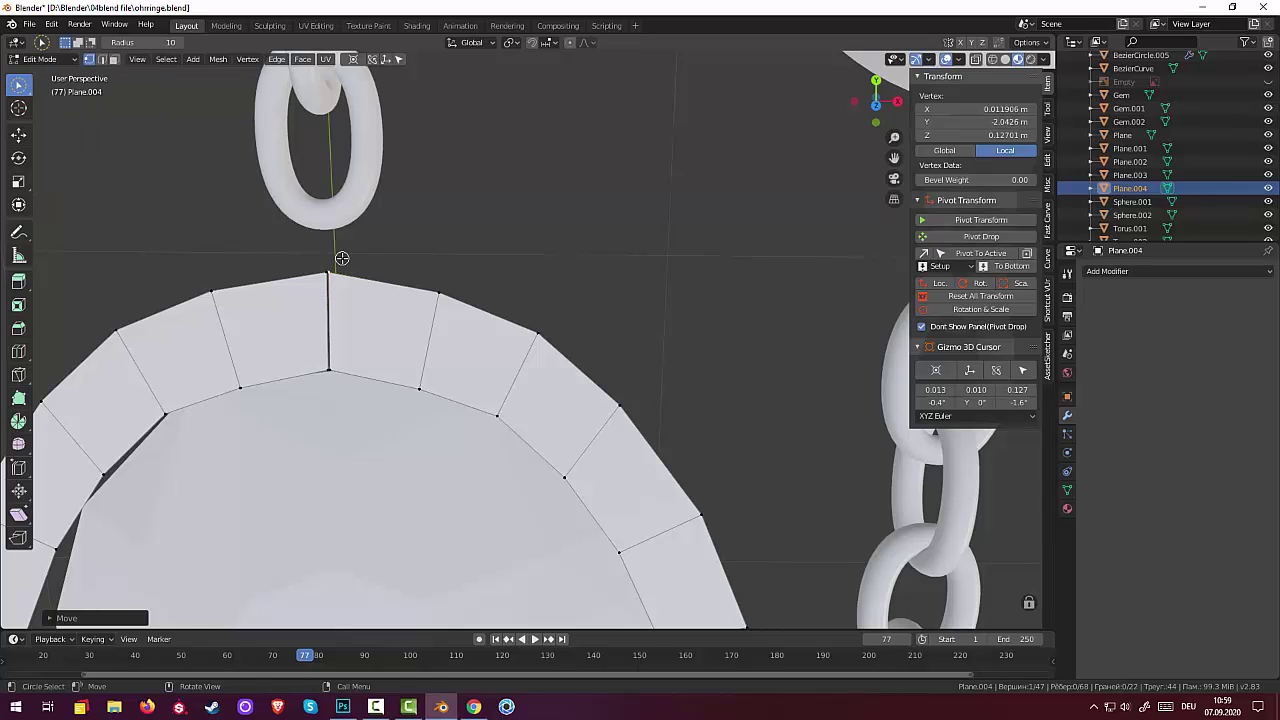
pyautogui.press('m')
pyautogui.click(600, 274)
pyautogui.press('m')
pyautogui.click(616, 239)
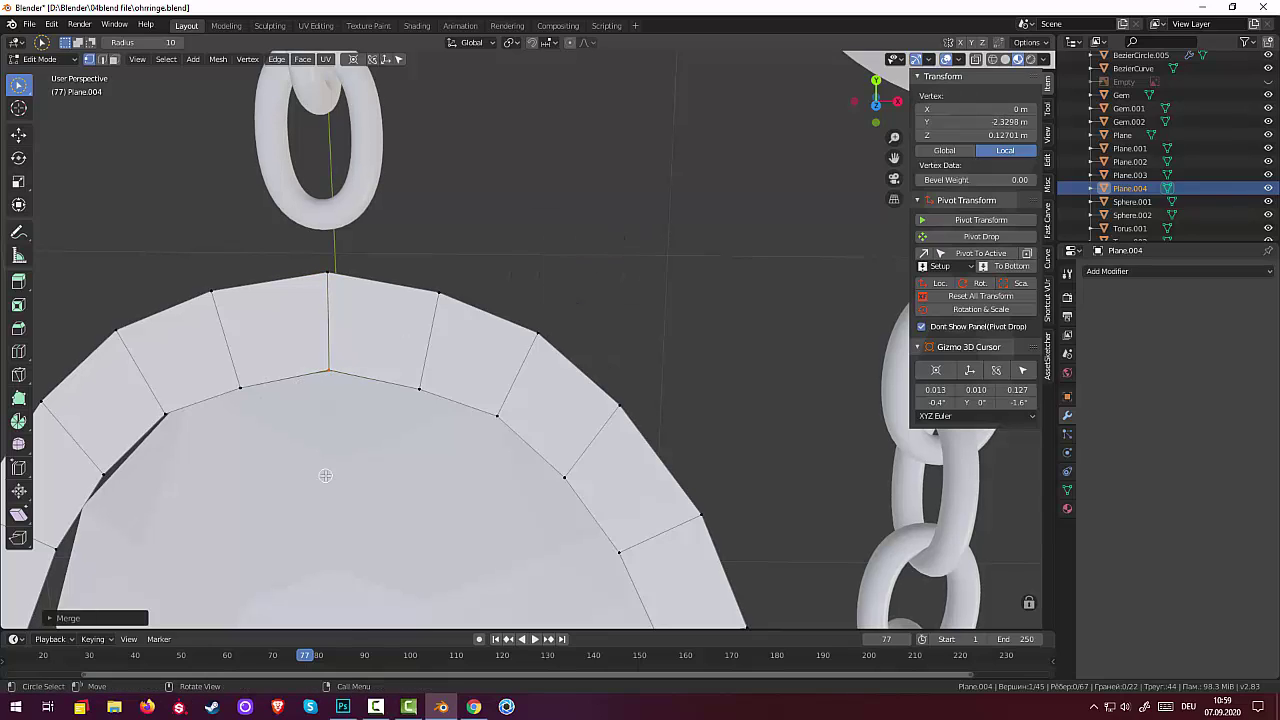
pyautogui.click(323, 477)
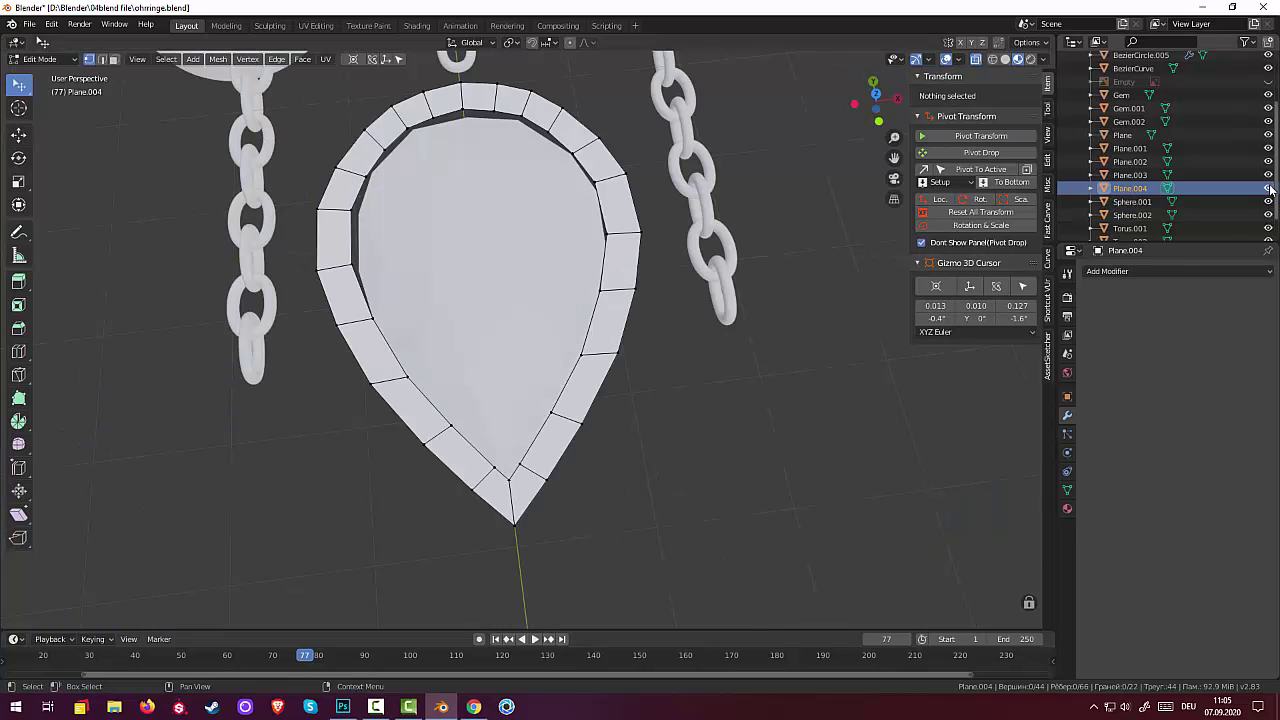
pyautogui.click(1268, 188)
pyautogui.click(1268, 189)
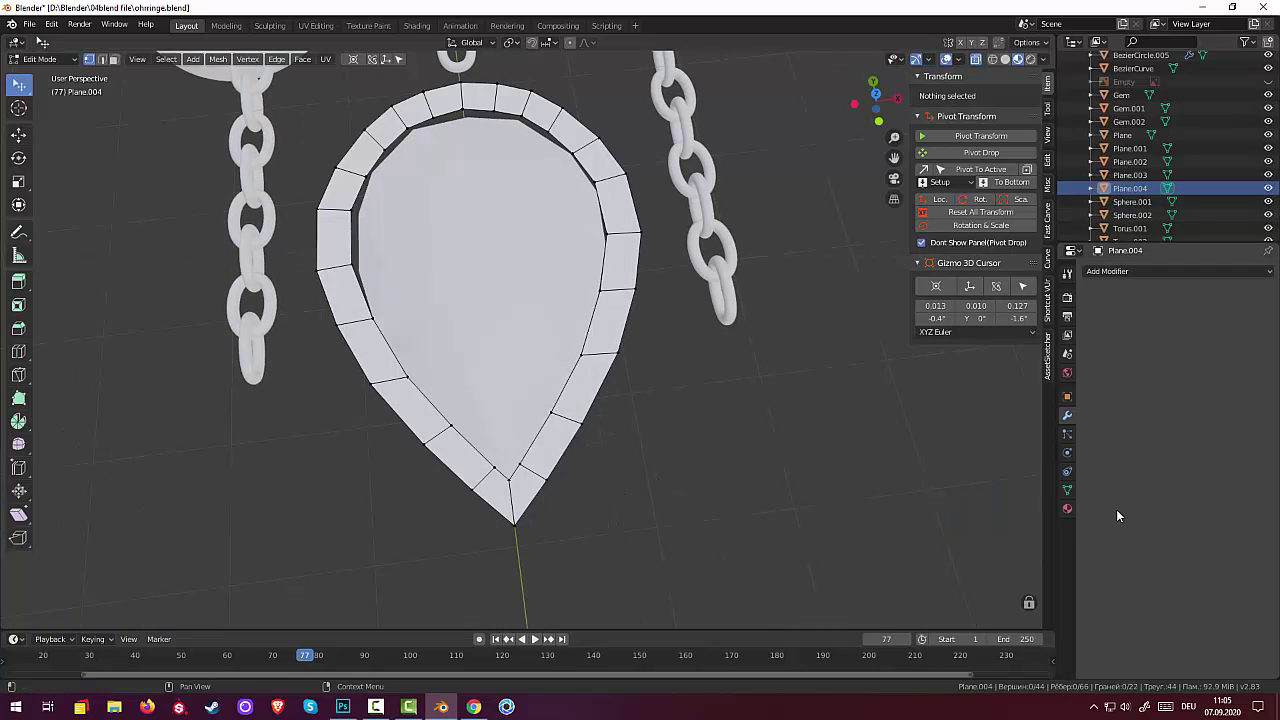
pyautogui.click(1104, 273)
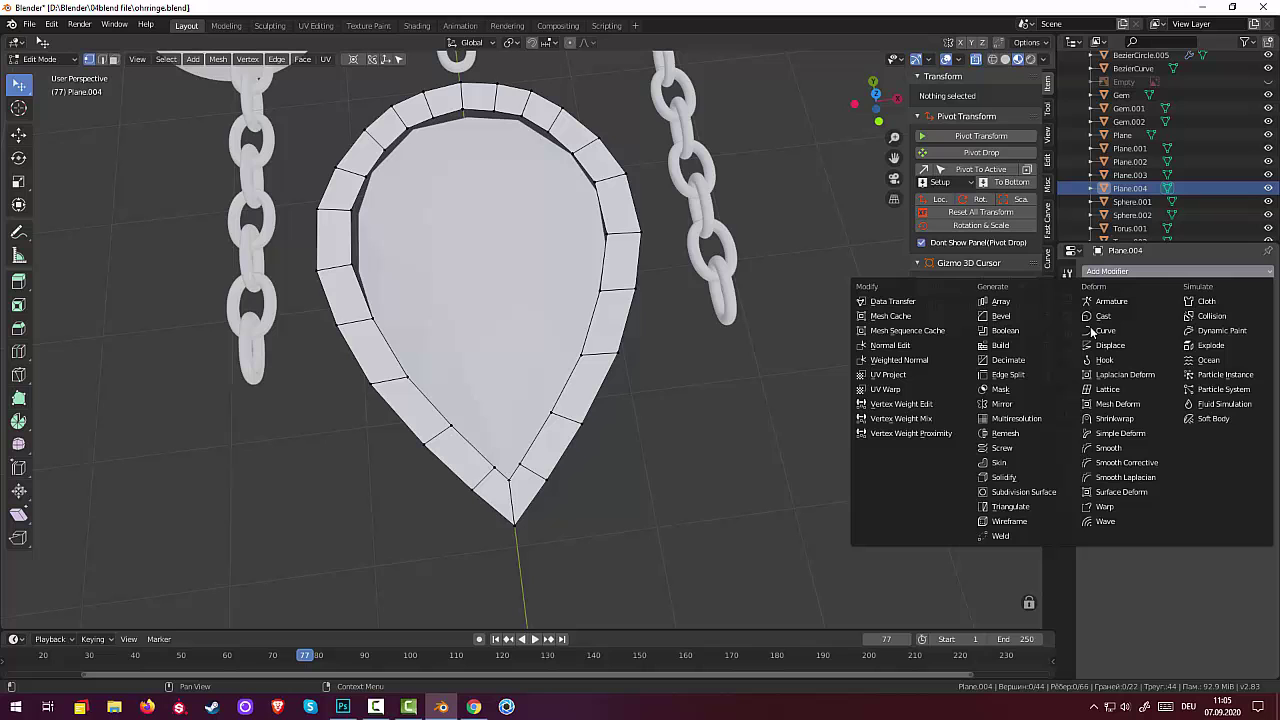
pyautogui.click(1015, 492)
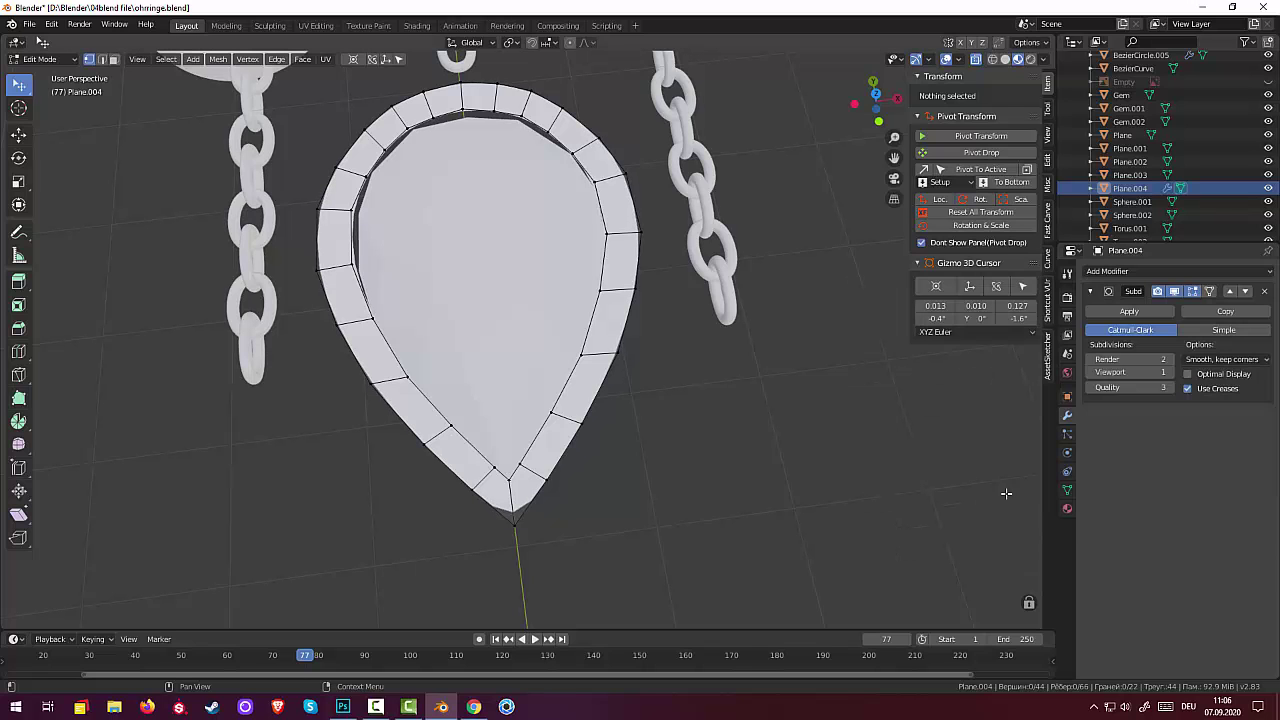
pyautogui.moveTo(731, 543)
pyautogui.mouseDown(button='middle')
pyautogui.moveTo(697, 491)
pyautogui.moveTo(700, 375)
pyautogui.mouseUp(button='middle')
pyautogui.scroll(5, 700, 375)
pyautogui.moveTo(705, 500)
pyautogui.mouseDown(button='middle')
pyautogui.moveTo(713, 549)
pyautogui.moveTo(718, 540)
pyautogui.mouseUp(button='middle')
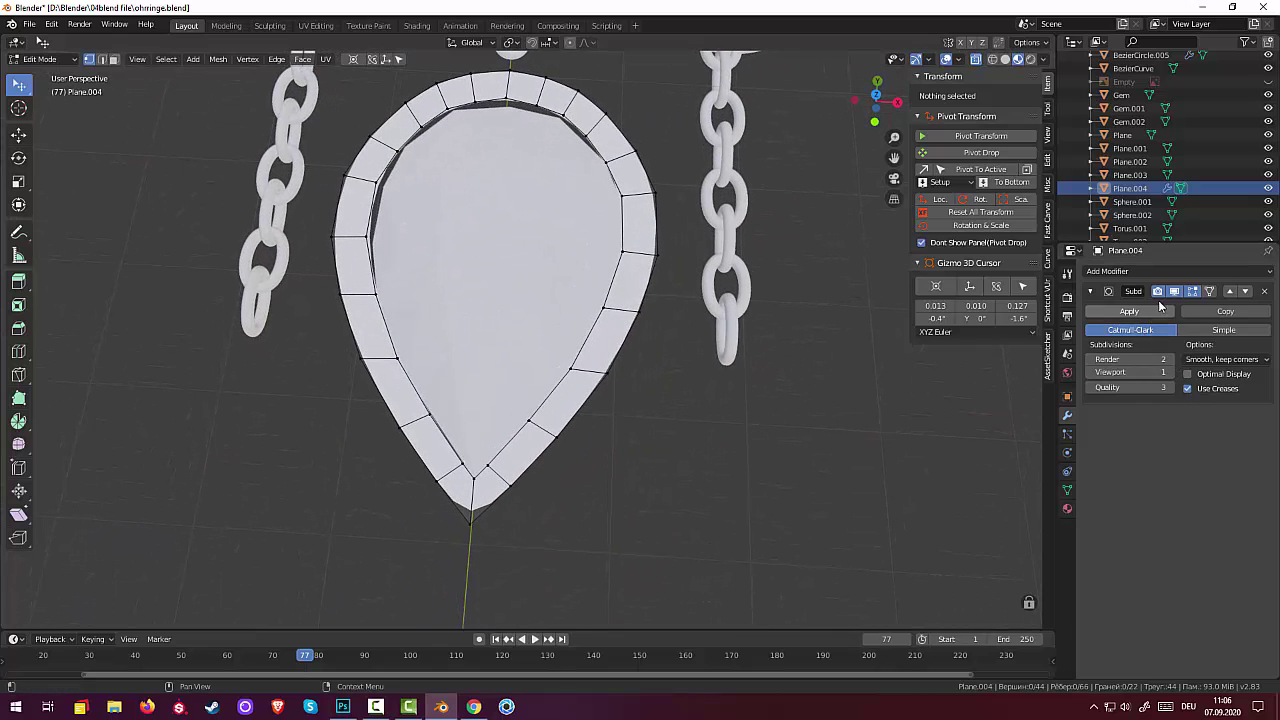
pyautogui.click(1264, 291)
pyautogui.moveTo(700, 443)
pyautogui.mouseDown(button='middle')
pyautogui.moveTo(690, 357)
pyautogui.moveTo(696, 406)
pyautogui.mouseUp(button='middle')
pyautogui.scroll(3, 696, 406)
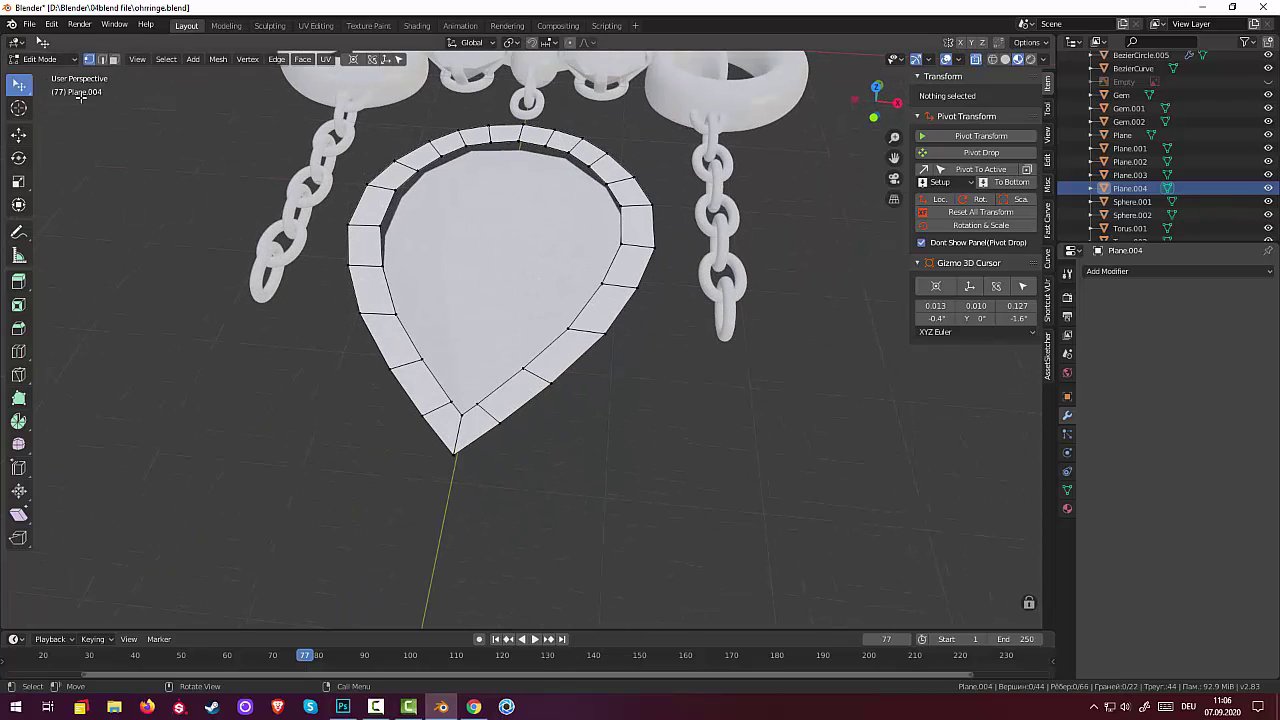
# Select the rim's face loop and extrude it along Z into a wall
pyautogui.click(113, 59)
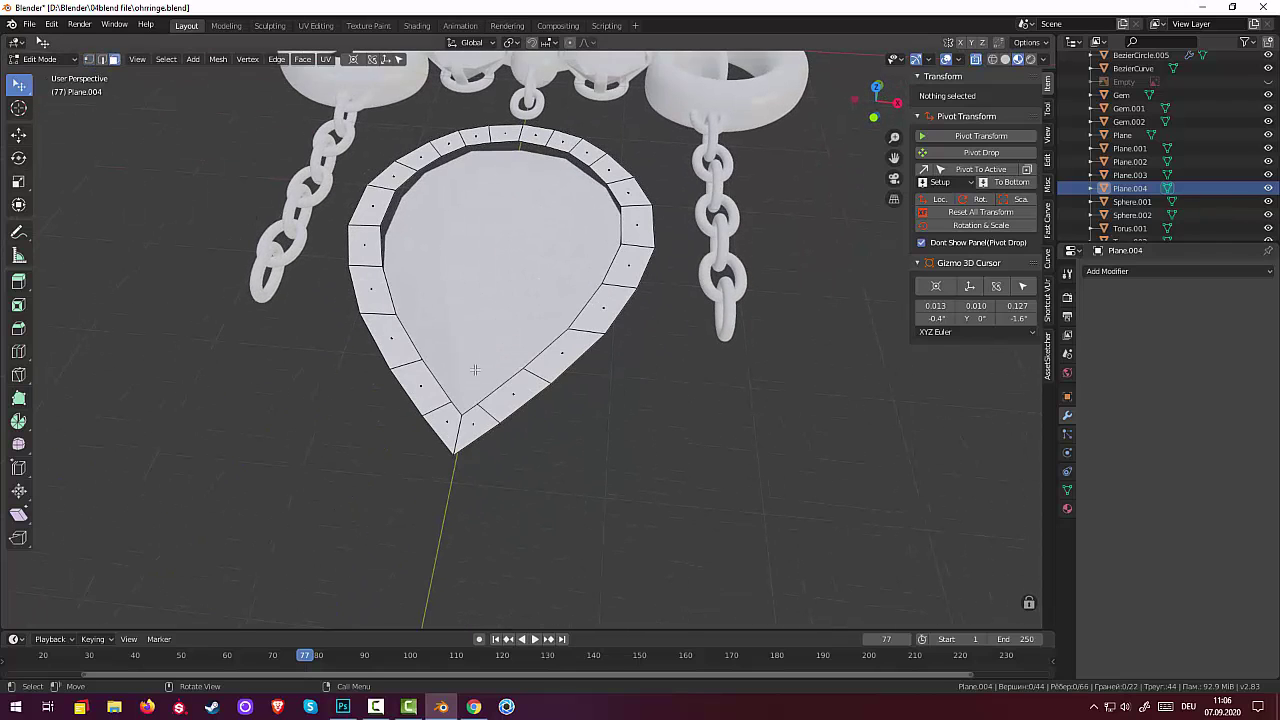
pyautogui.click(540, 375)
pyautogui.keyDown('alt'); pyautogui.click(540, 376); pyautogui.keyUp('alt')
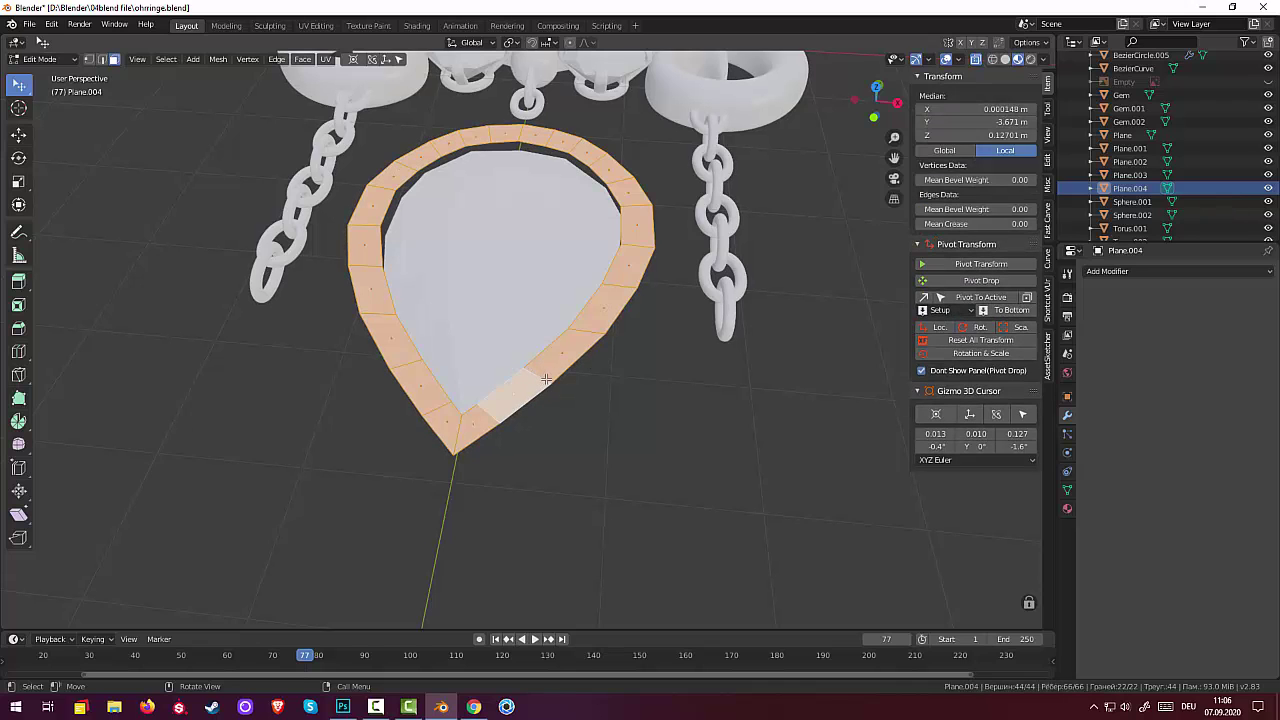
pyautogui.moveTo(596, 392)
pyautogui.mouseDown(button='middle')
pyautogui.moveTo(568, 311)
pyautogui.moveTo(577, 346)
pyautogui.mouseUp(button='middle')
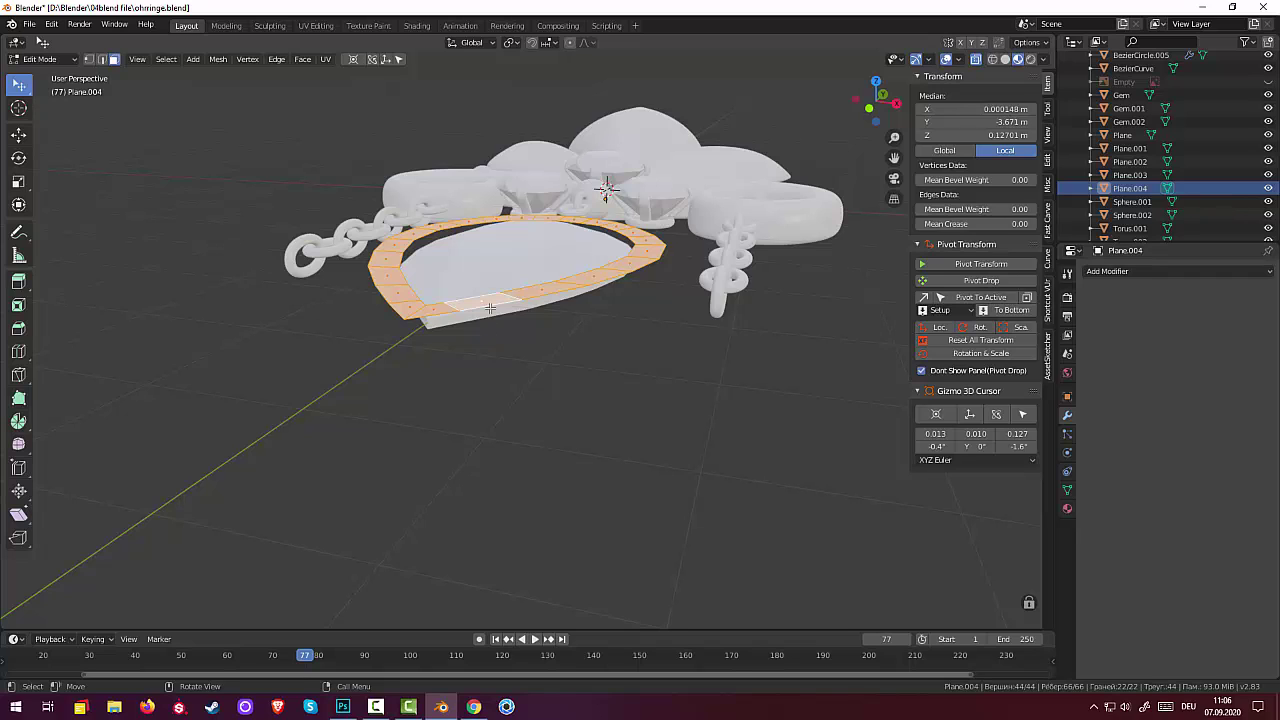
pyautogui.press('e')
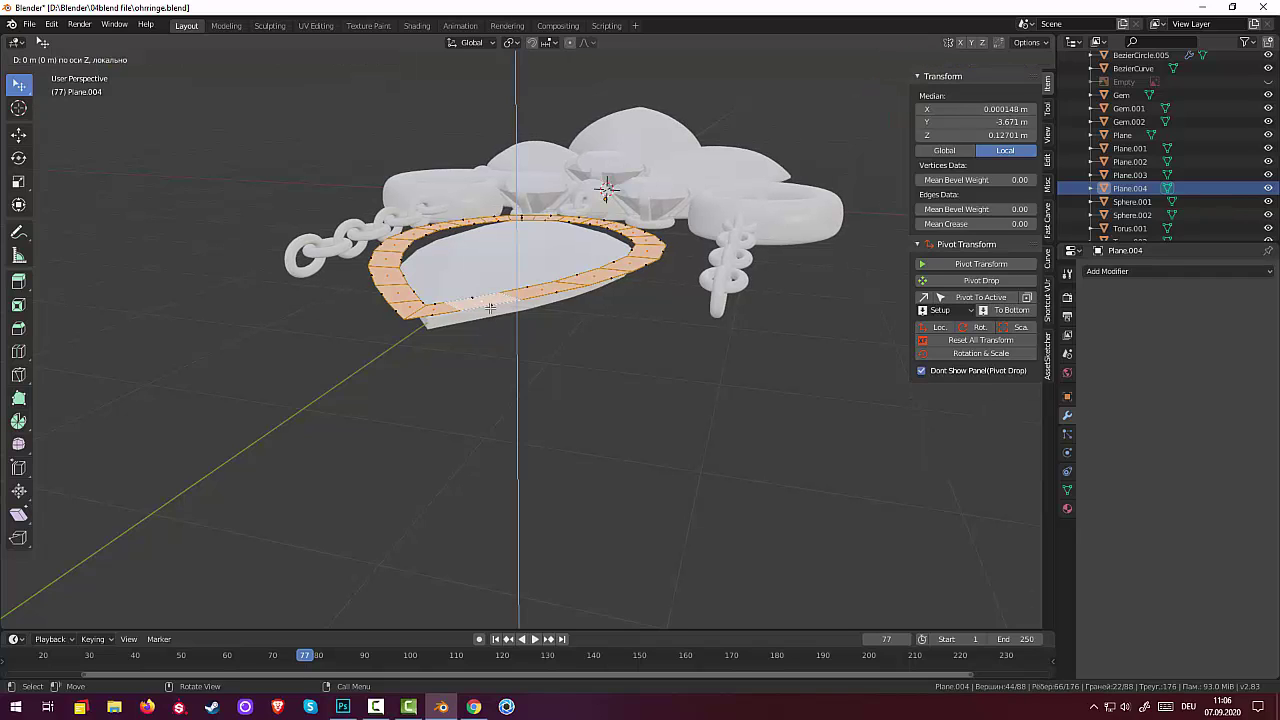
pyautogui.press('z')
pyautogui.press('z')
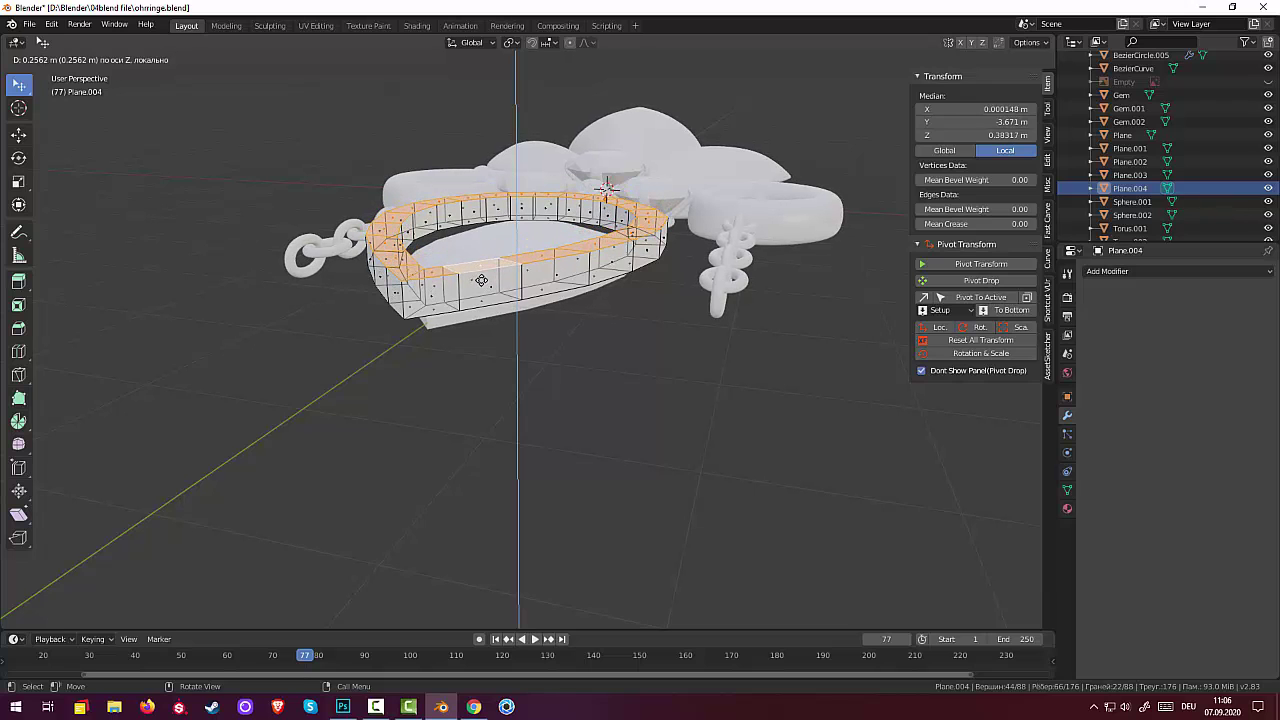
pyautogui.click(536, 298)
# Scale the extruded rim wall slightly outward
pyautogui.moveTo(536, 298); pyautogui.dragTo(571, 358, button='middle')
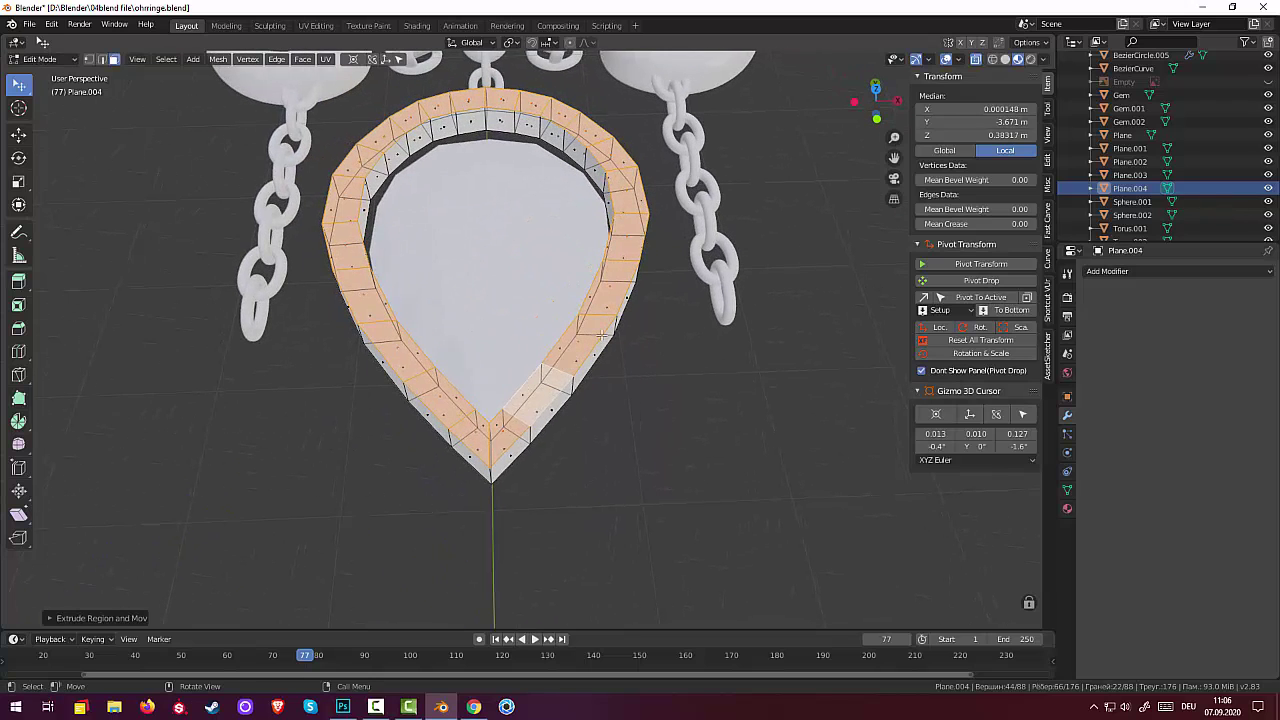
pyautogui.press('s')
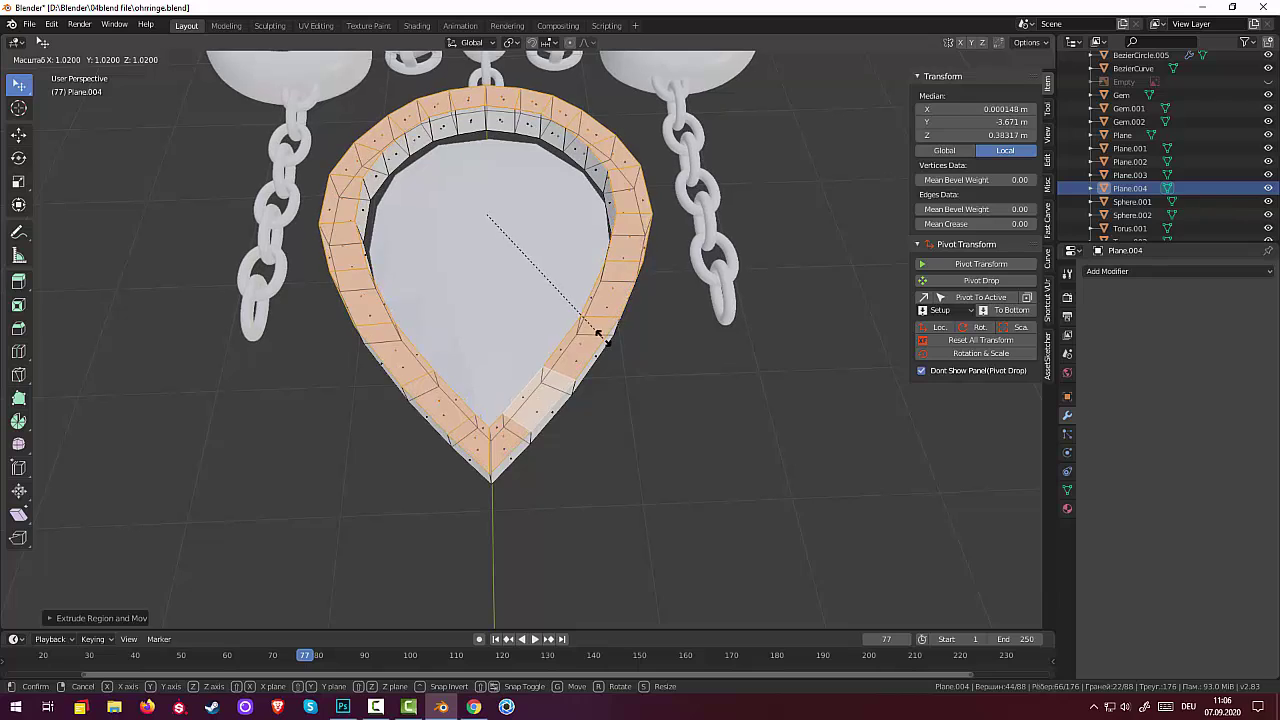
pyautogui.click(619, 343)
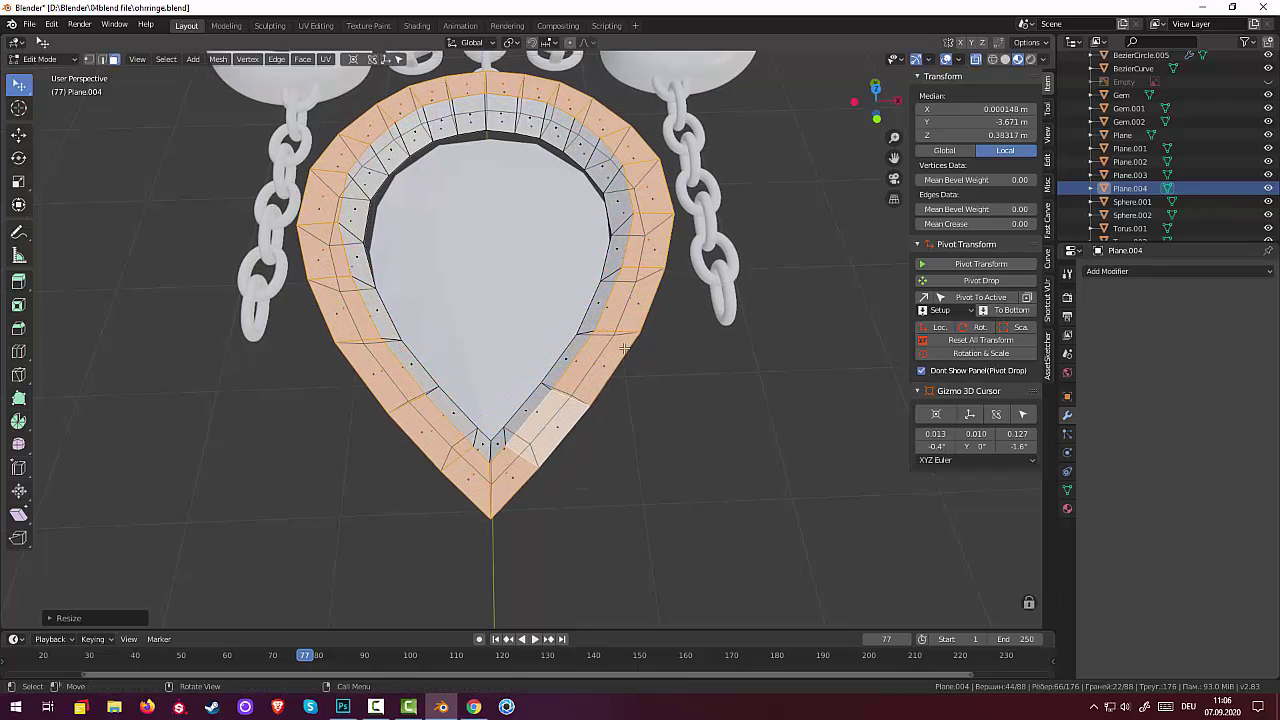
pyautogui.moveTo(723, 391)
pyautogui.mouseDown(button='middle')
pyautogui.moveTo(683, 325)
pyautogui.moveTo(690, 370)
pyautogui.mouseUp(button='middle')
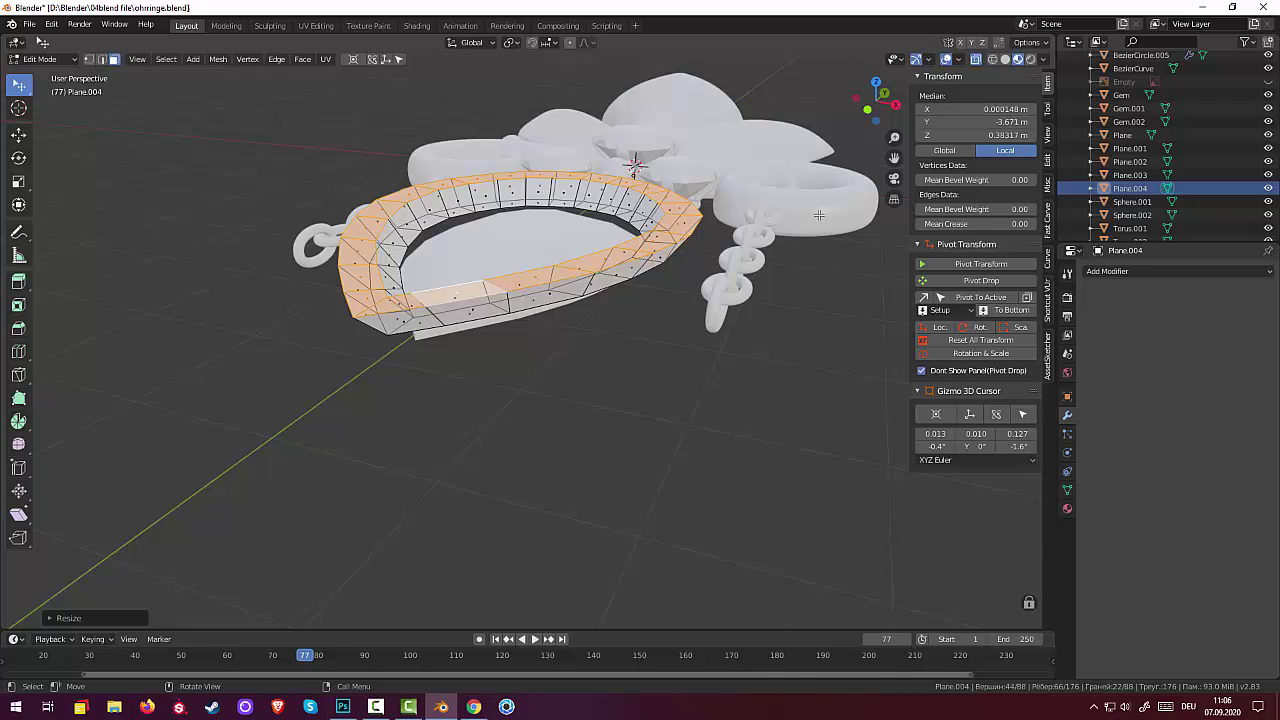
# Inspect the wall in X-ray and wireframe, return to solid shading and clear the selection
pyautogui.click(976, 59)
pyautogui.click(992, 60)
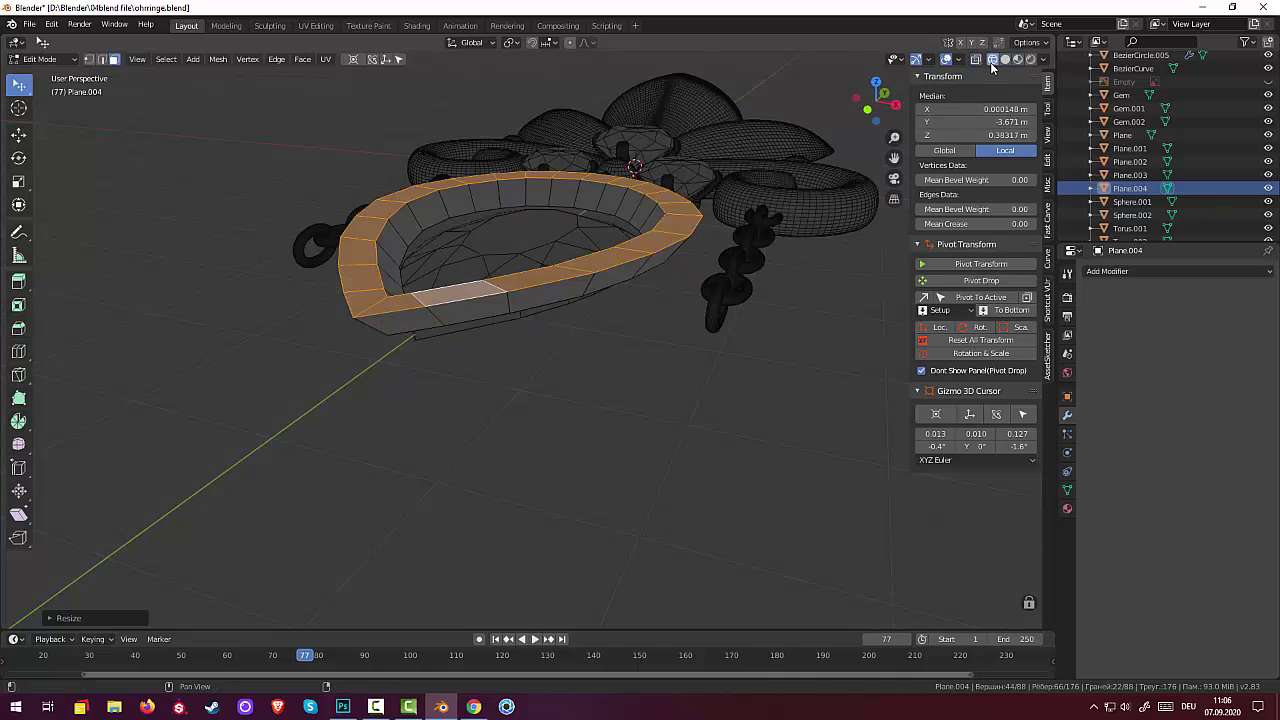
pyautogui.click(1005, 59)
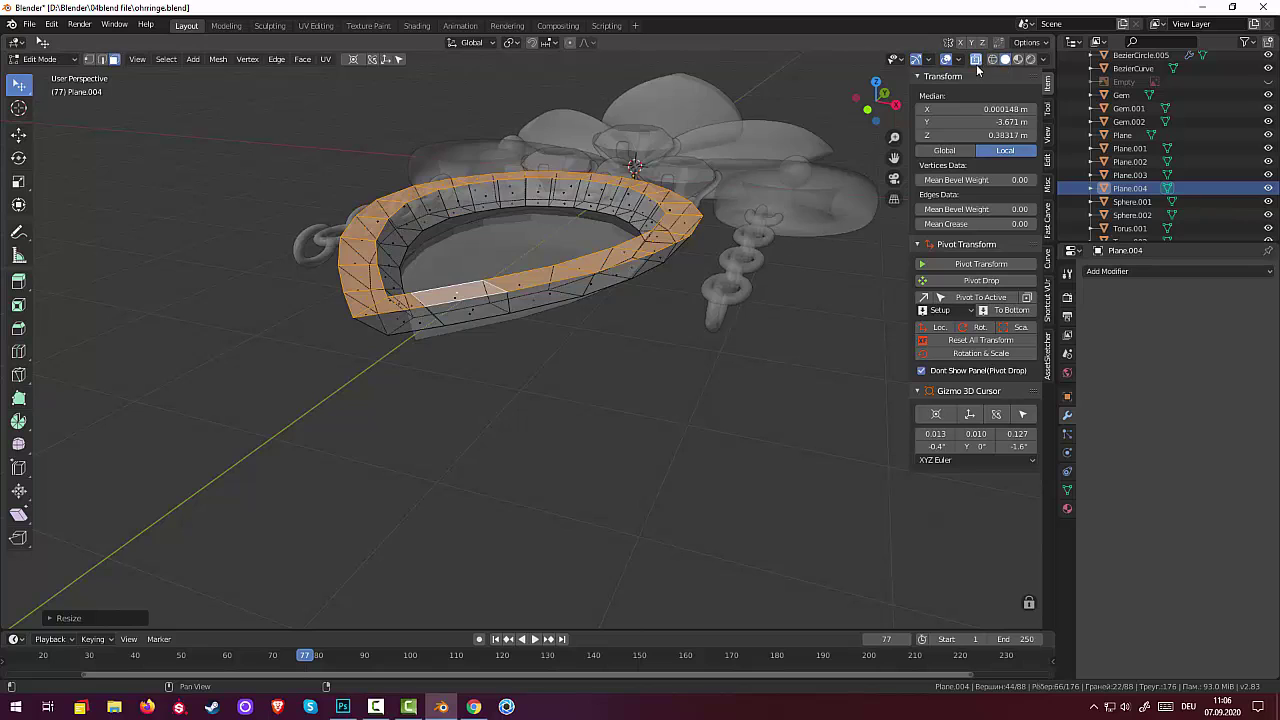
pyautogui.click(976, 59)
pyautogui.hotkey('alt', 'a')
pyautogui.moveTo(491, 406)
pyautogui.mouseDown(button='middle')
pyautogui.moveTo(557, 447)
pyautogui.moveTo(524, 394)
pyautogui.mouseUp(button='middle')
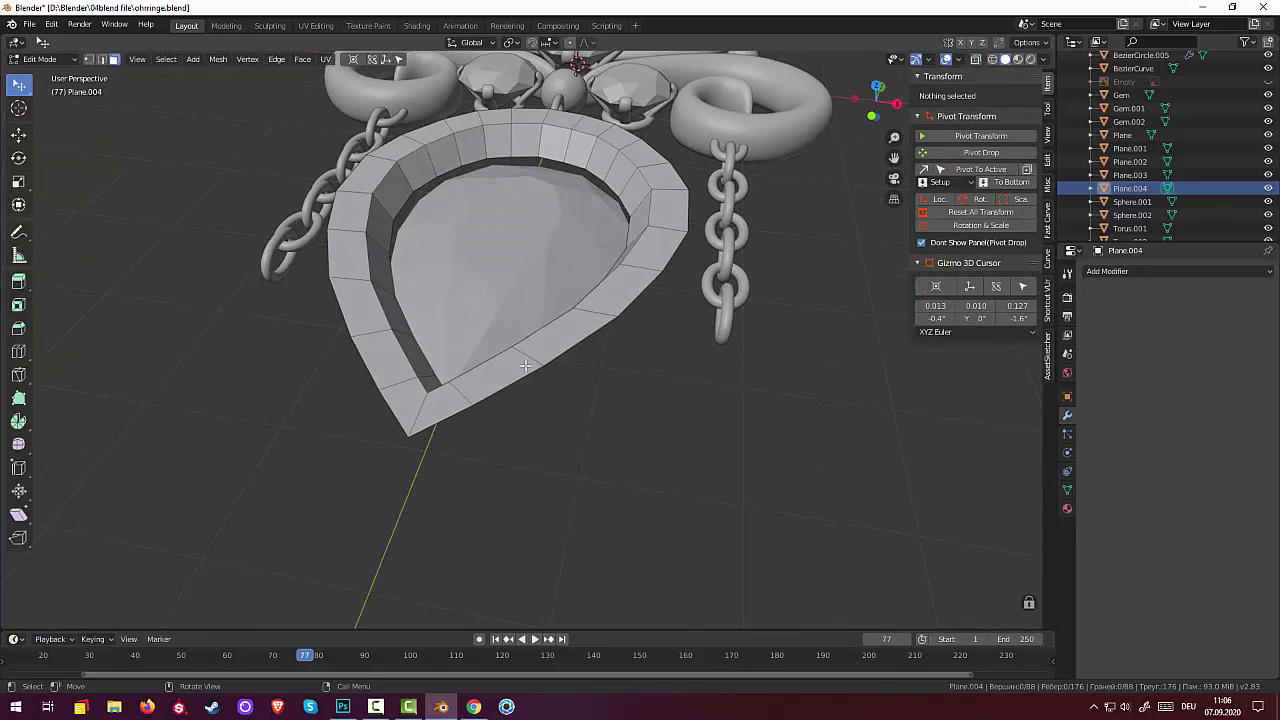
# Back in Object Mode, select Plane.004 and try a Subdivision Surface modifier on it
pyautogui.click(526, 366)
pyautogui.hotkey('alt', 'a')
pyautogui.click(50, 60)
pyautogui.click(50, 73)
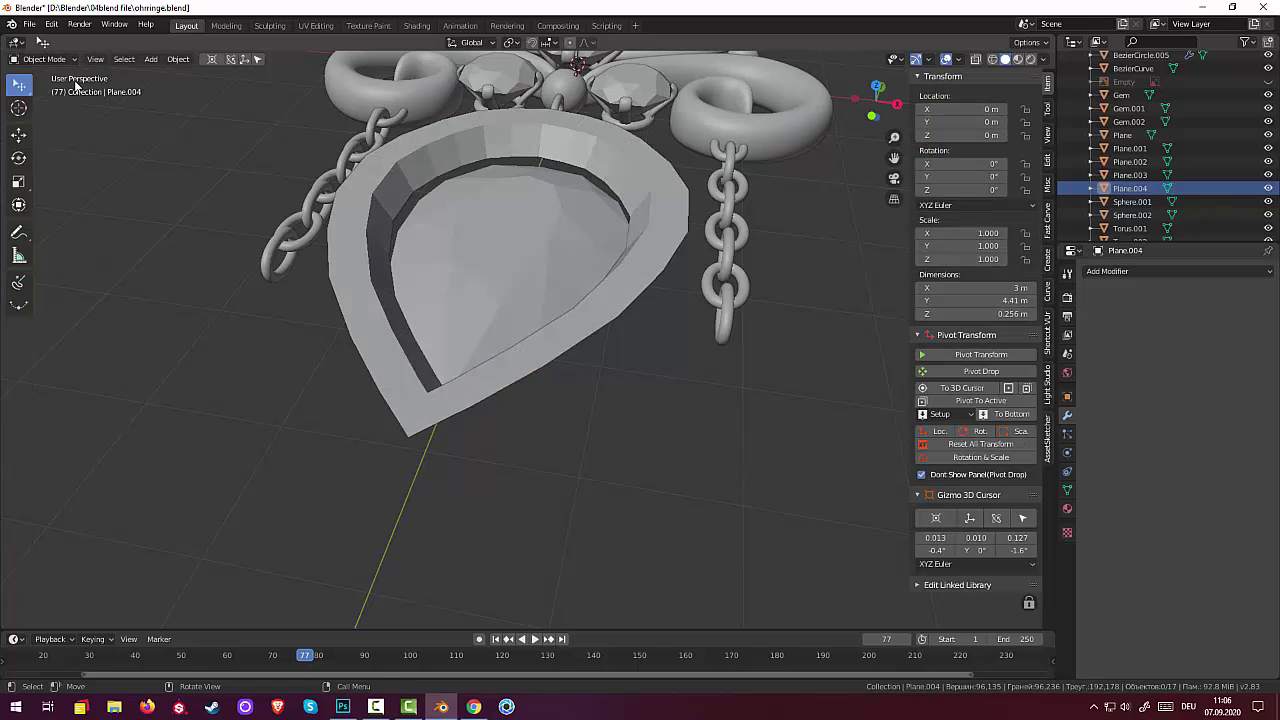
pyautogui.click(516, 356)
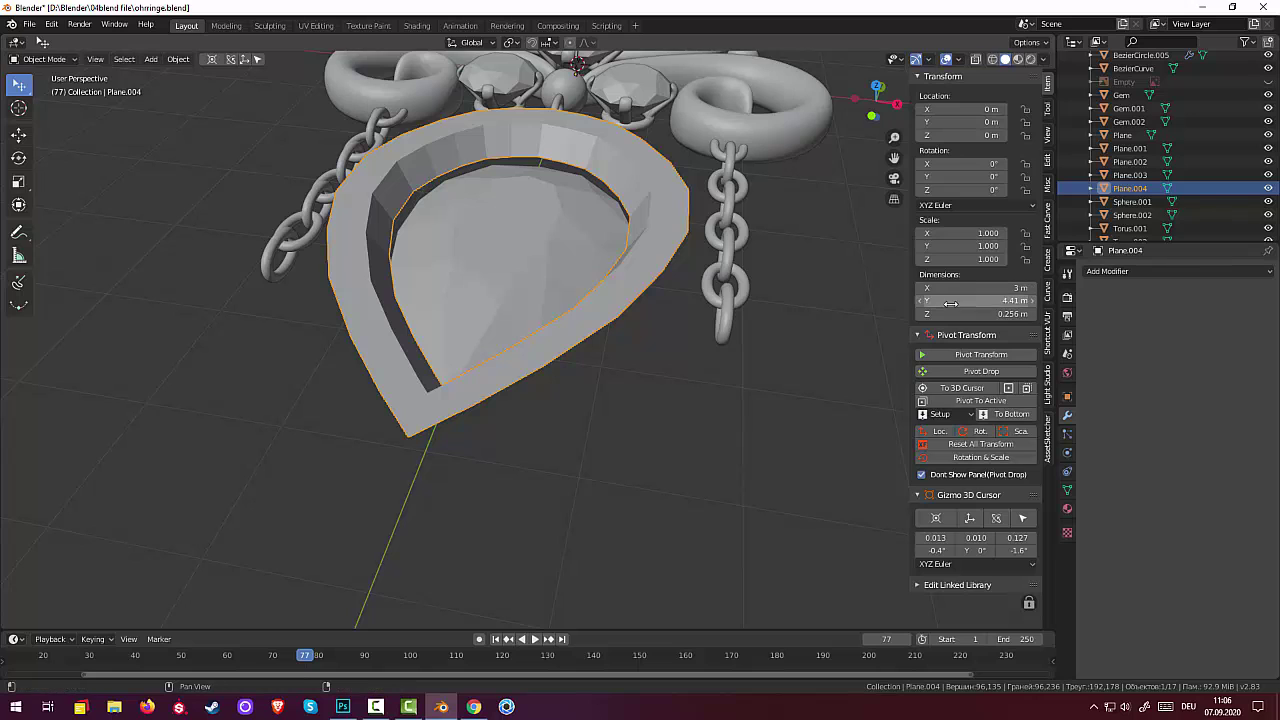
pyautogui.click(1098, 273)
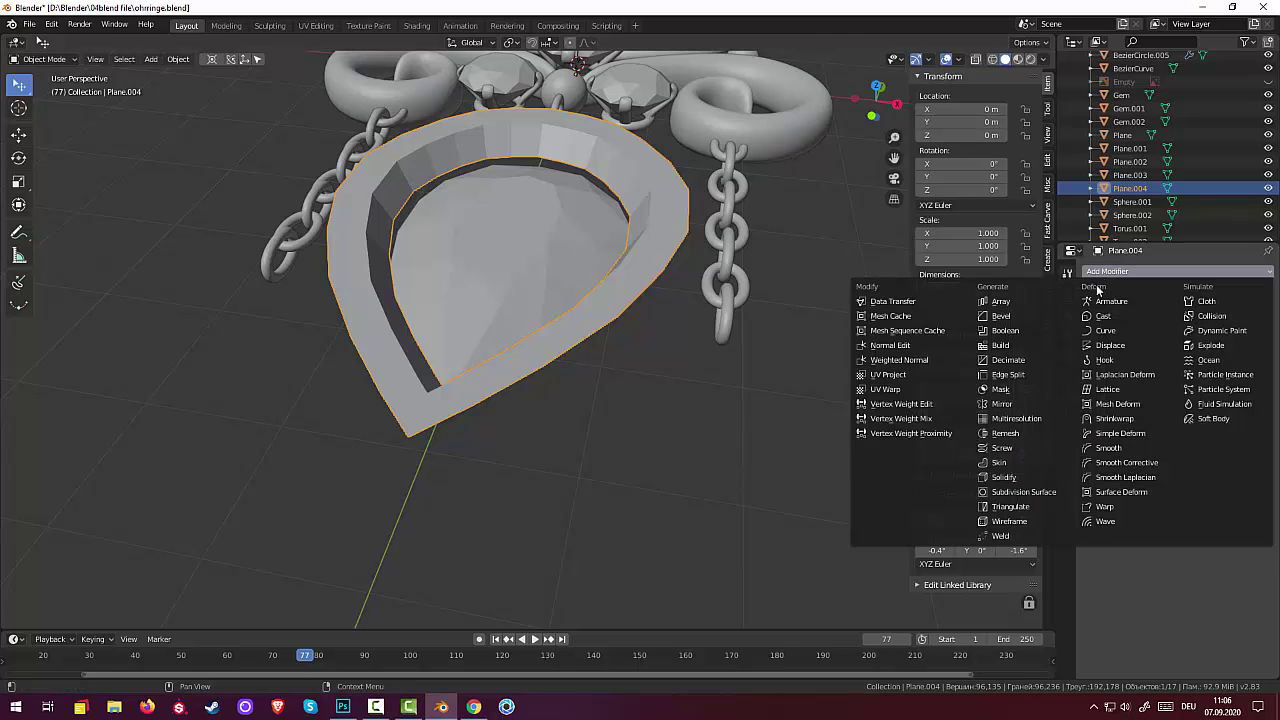
pyautogui.click(1022, 492)
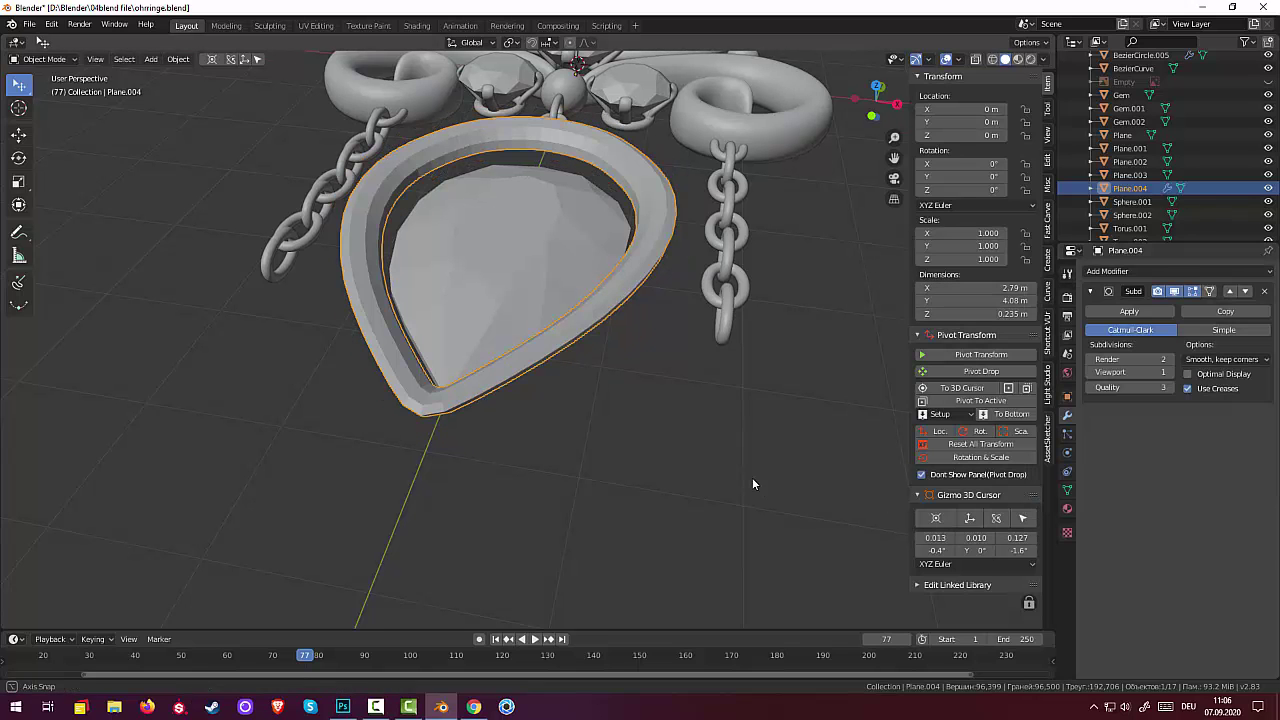
pyautogui.moveTo(753, 484)
pyautogui.mouseDown(button='middle')
pyautogui.moveTo(702, 410)
pyautogui.moveTo(708, 375)
pyautogui.moveTo(765, 350)
pyautogui.moveTo(777, 361)
pyautogui.moveTo(775, 485)
pyautogui.mouseUp(button='middle')
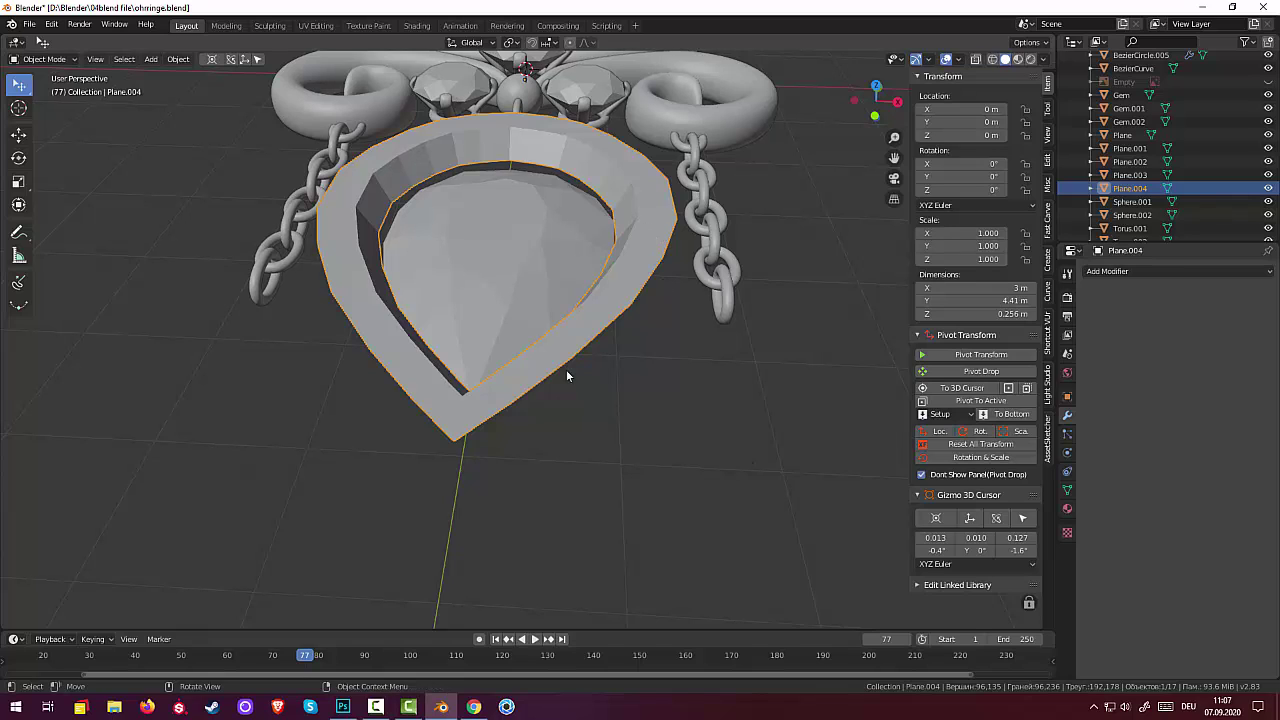
# In Edit Mode, extrude the rim's linked top face ring and scale it slightly larger
pyautogui.click(819, 463)
pyautogui.press('Tab')
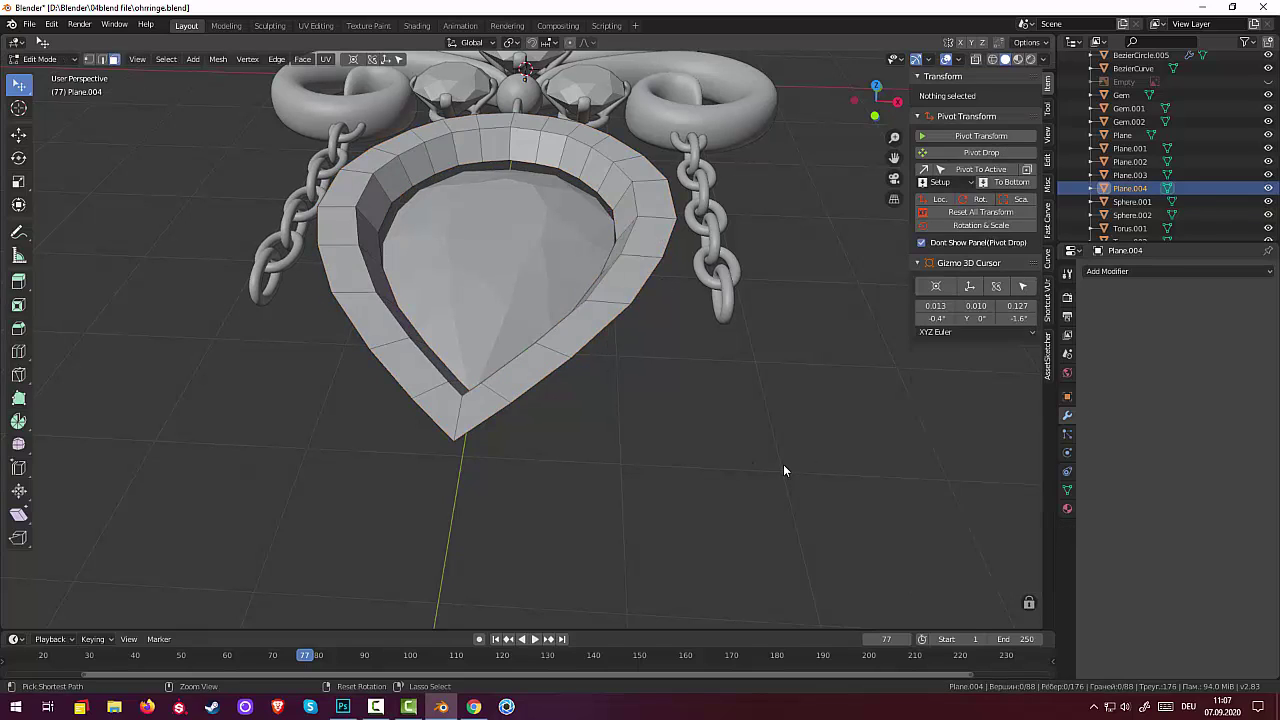
pyautogui.hotkey('ctrl', 'l')
pyautogui.press('e')
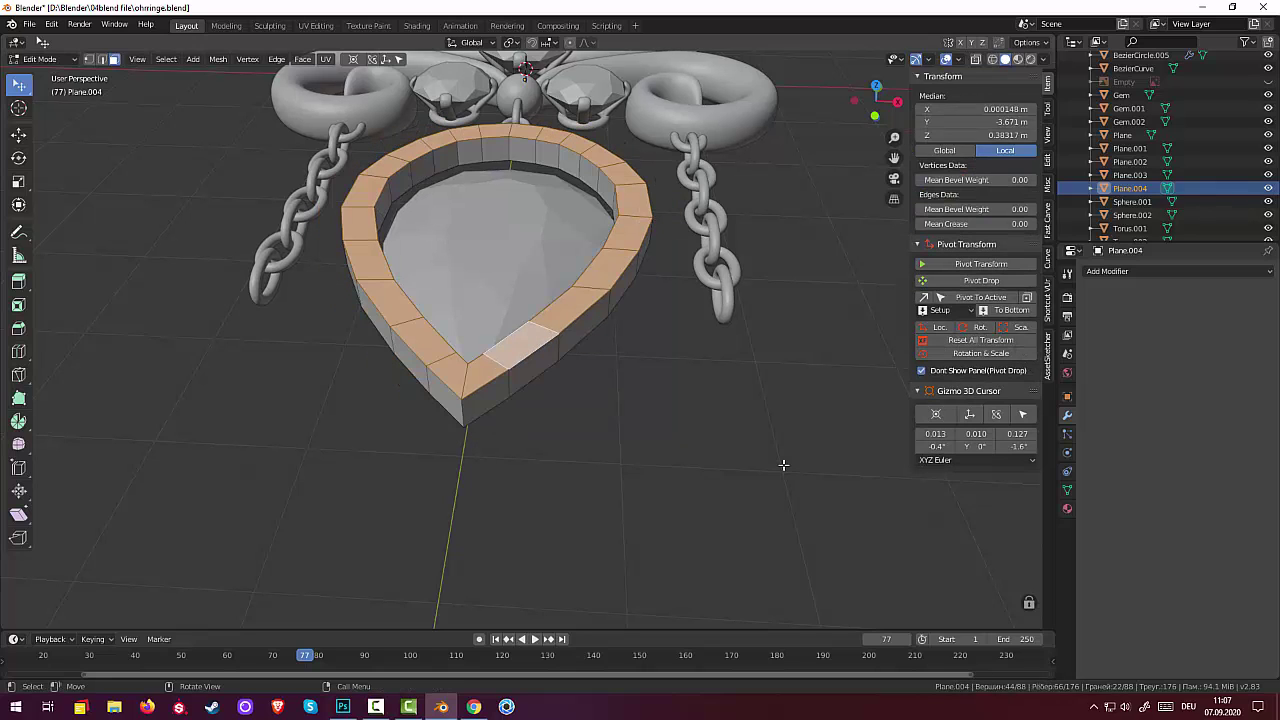
pyautogui.press('s')
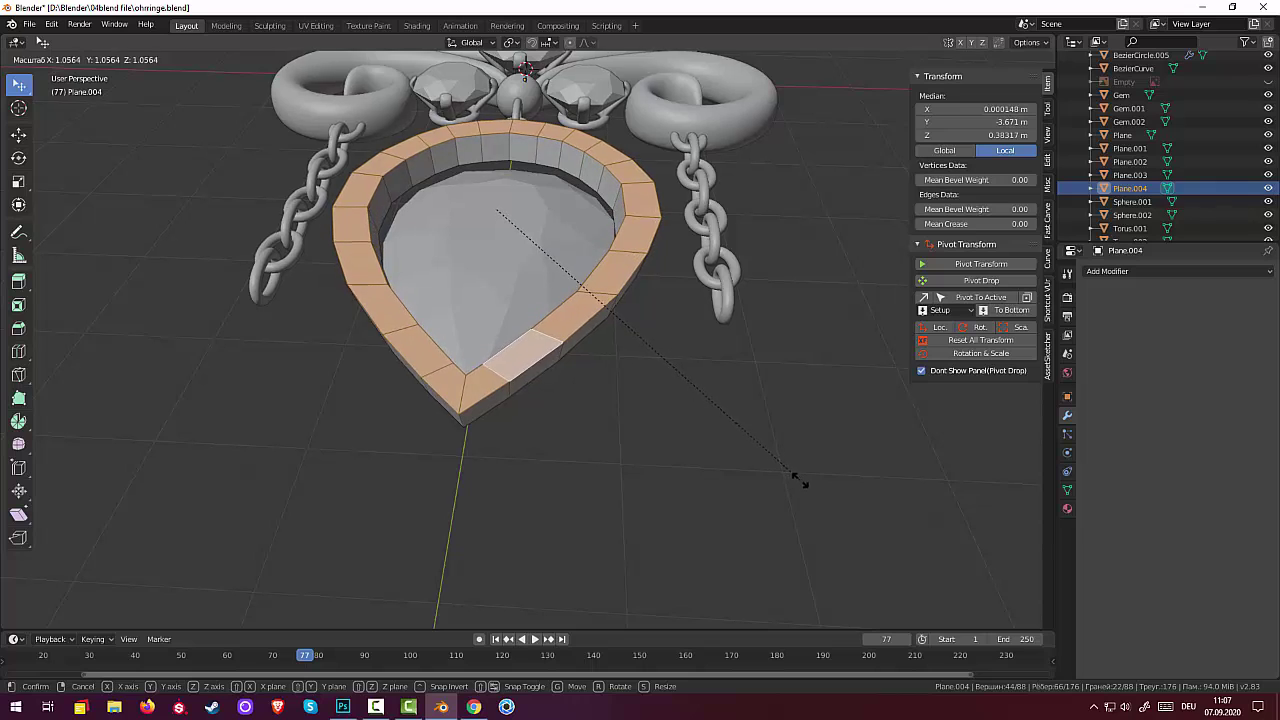
pyautogui.click(797, 482)
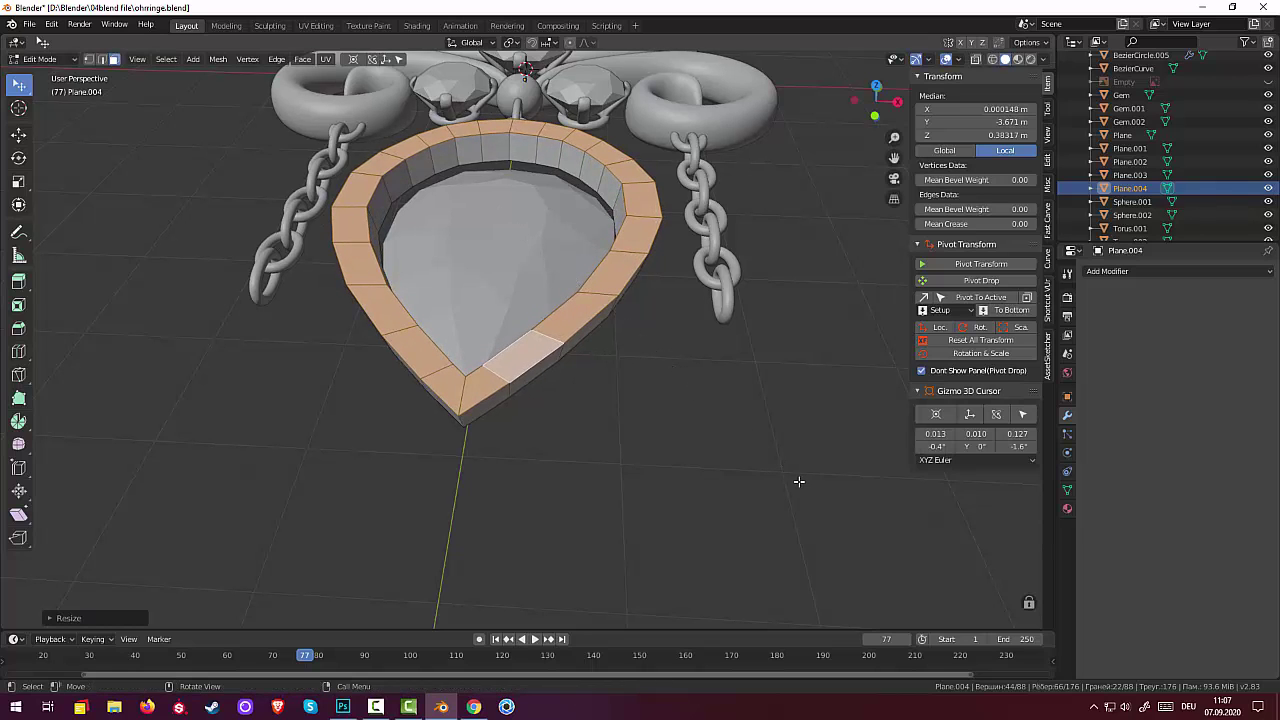
# Add a Subdivision Surface modifier with 3 viewport levels, then select the bottom tip face
pyautogui.click(1150, 271)
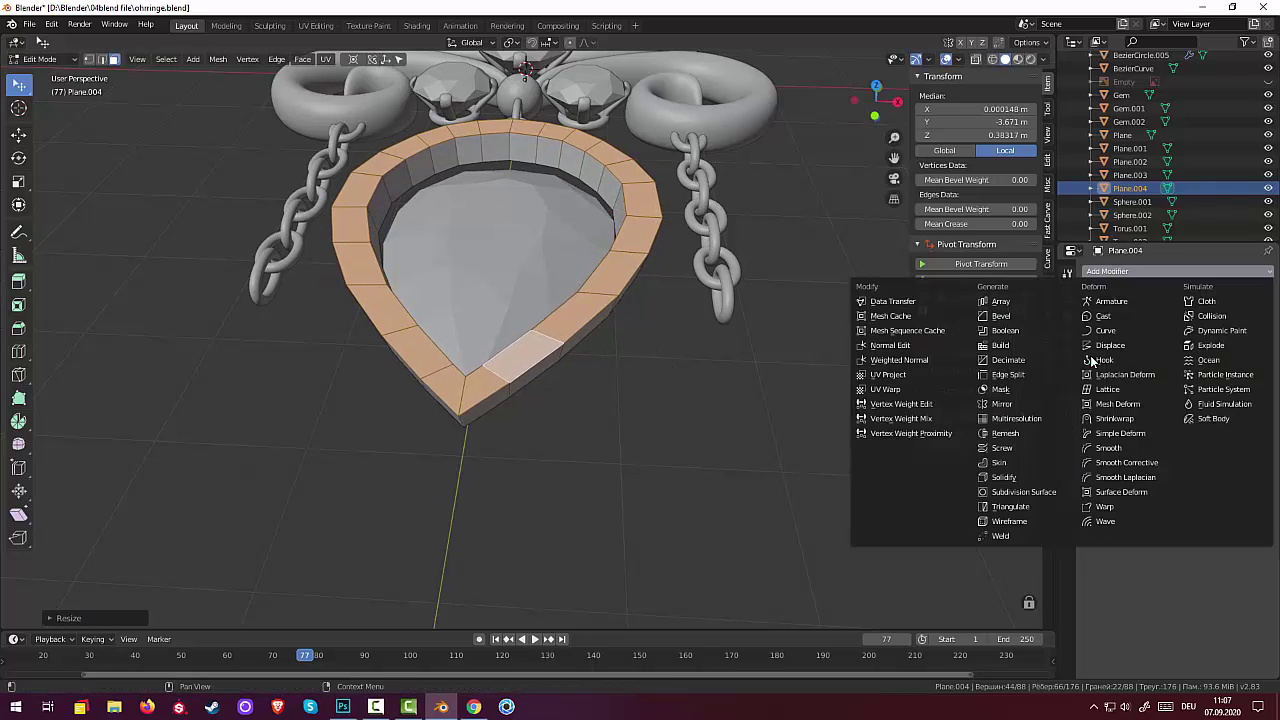
pyautogui.click(1052, 494)
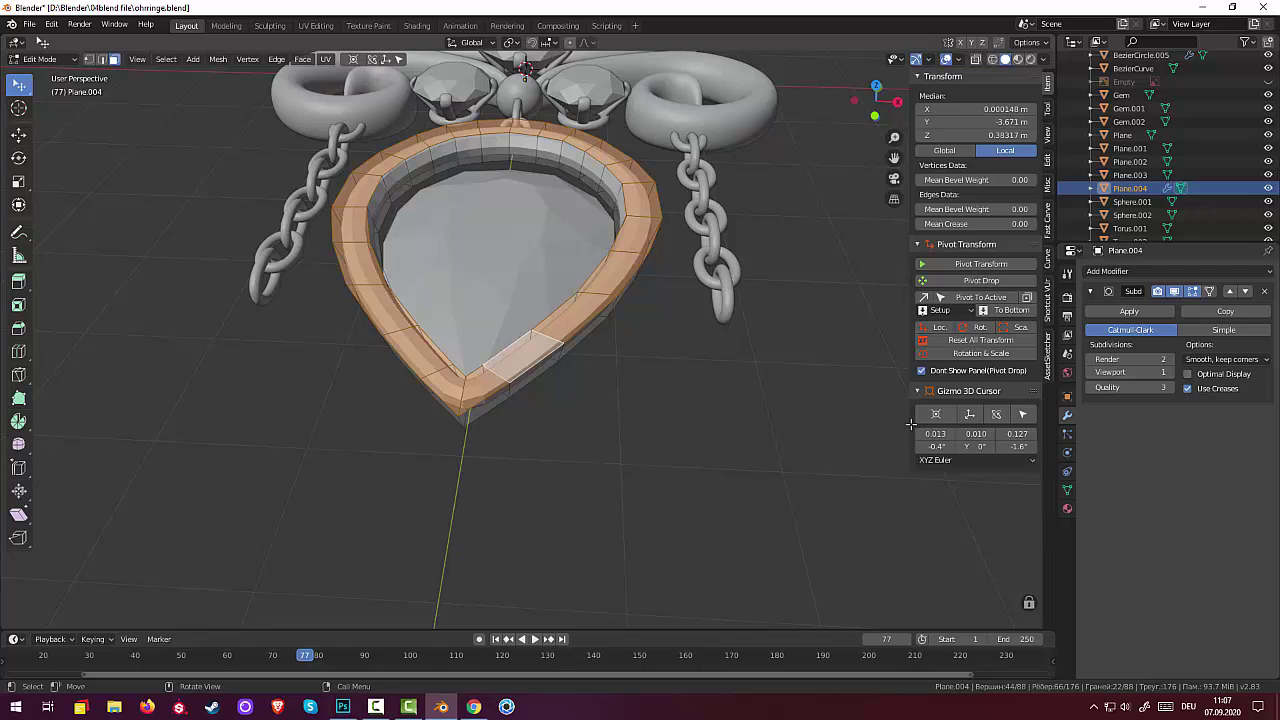
pyautogui.click(1172, 371)
pyautogui.click(1172, 371)
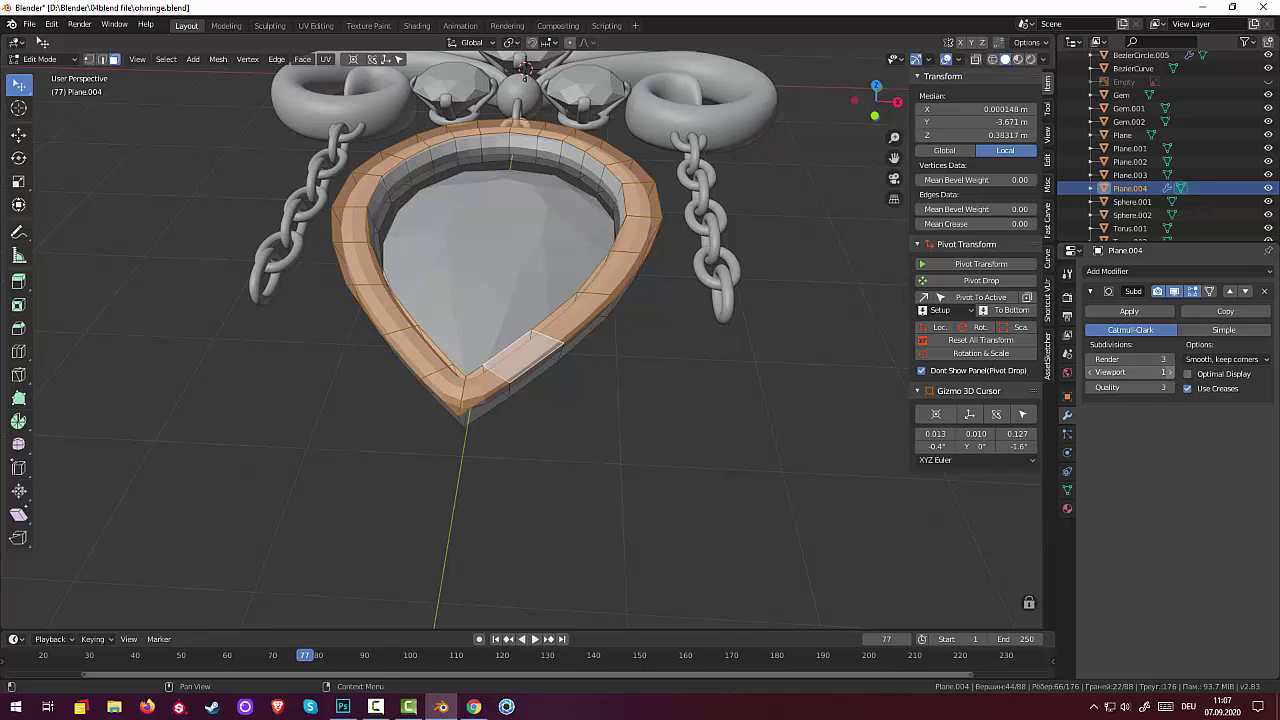
pyautogui.click(482, 387)
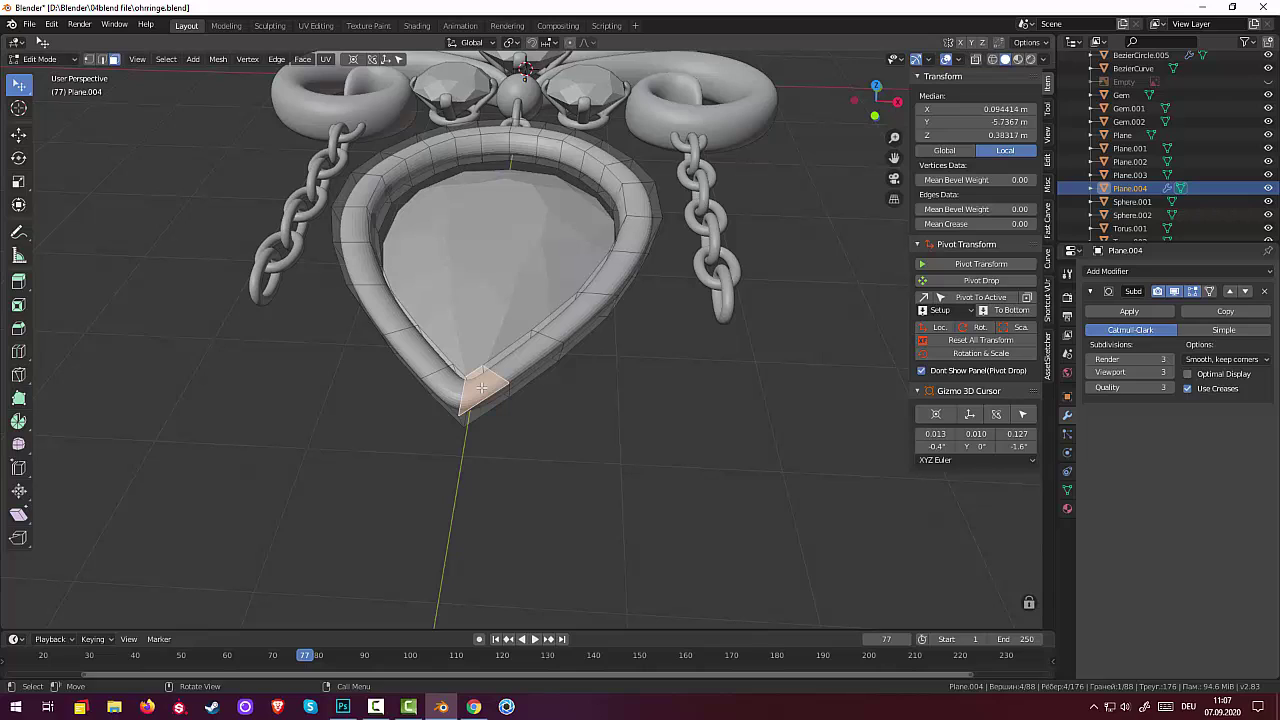
pyautogui.rightClick(482, 387)
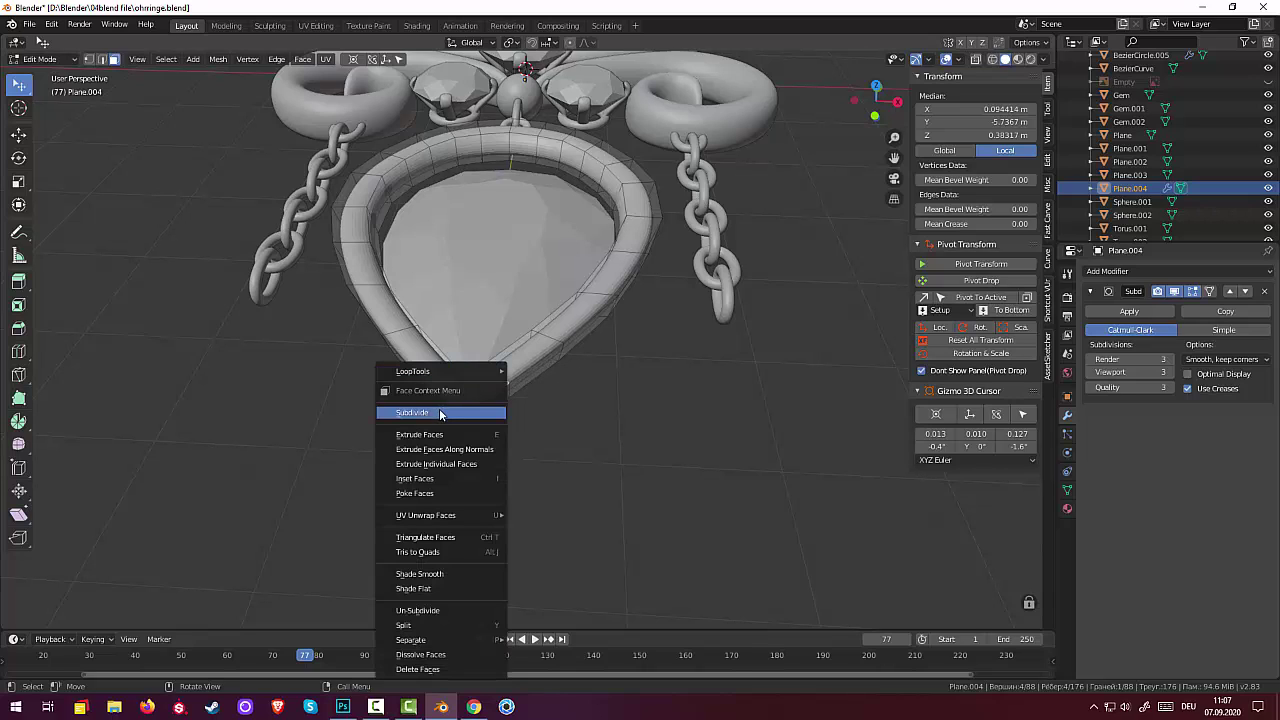
pyautogui.click(38, 59)
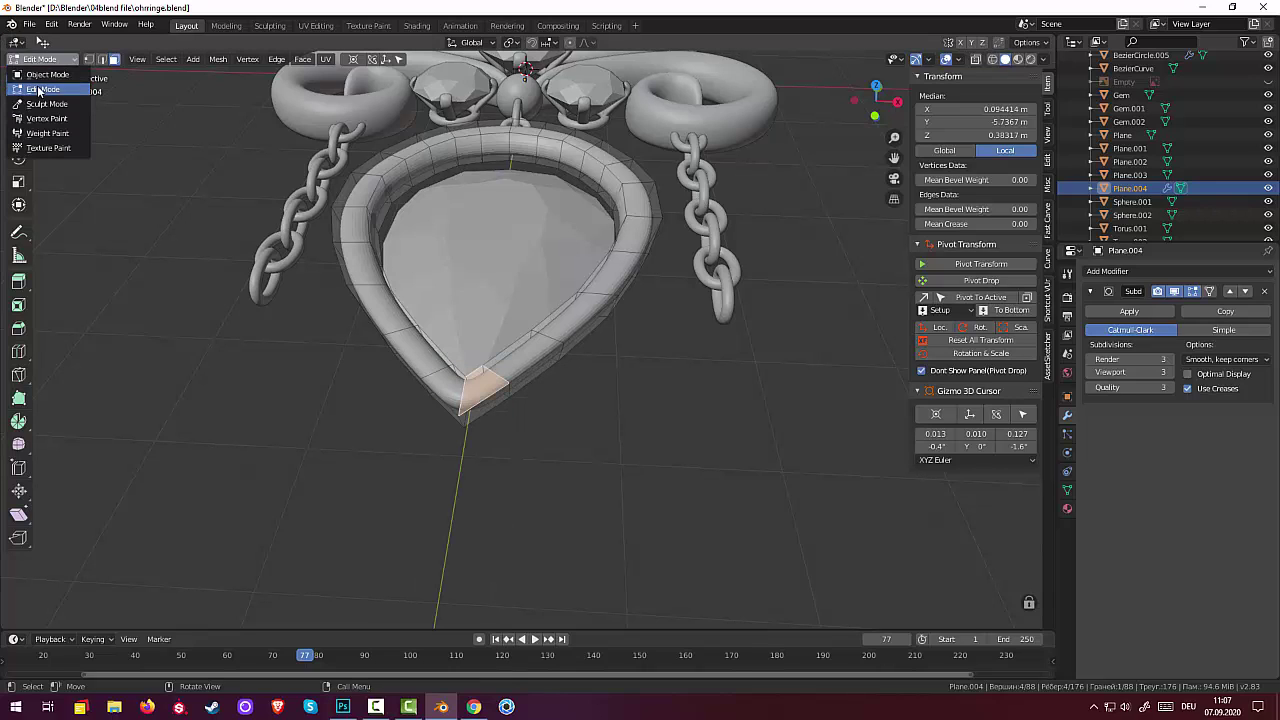
pyautogui.click(44, 74)
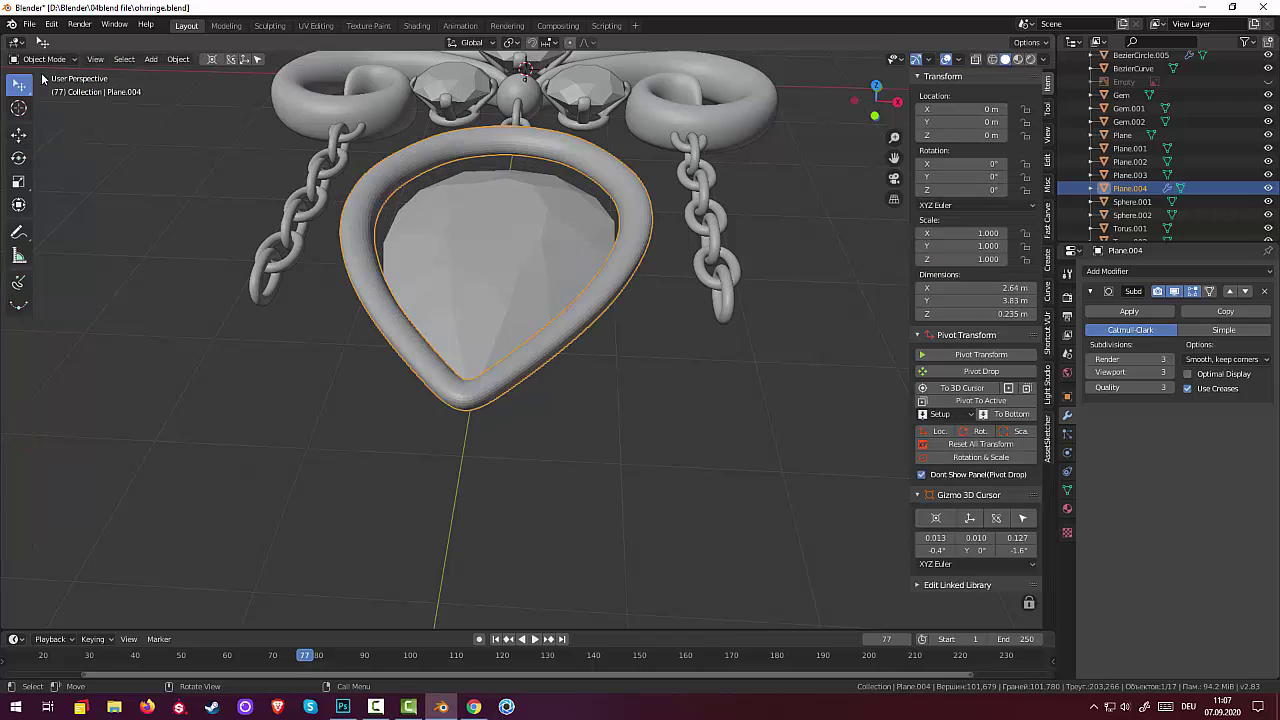
pyautogui.rightClick(501, 377)
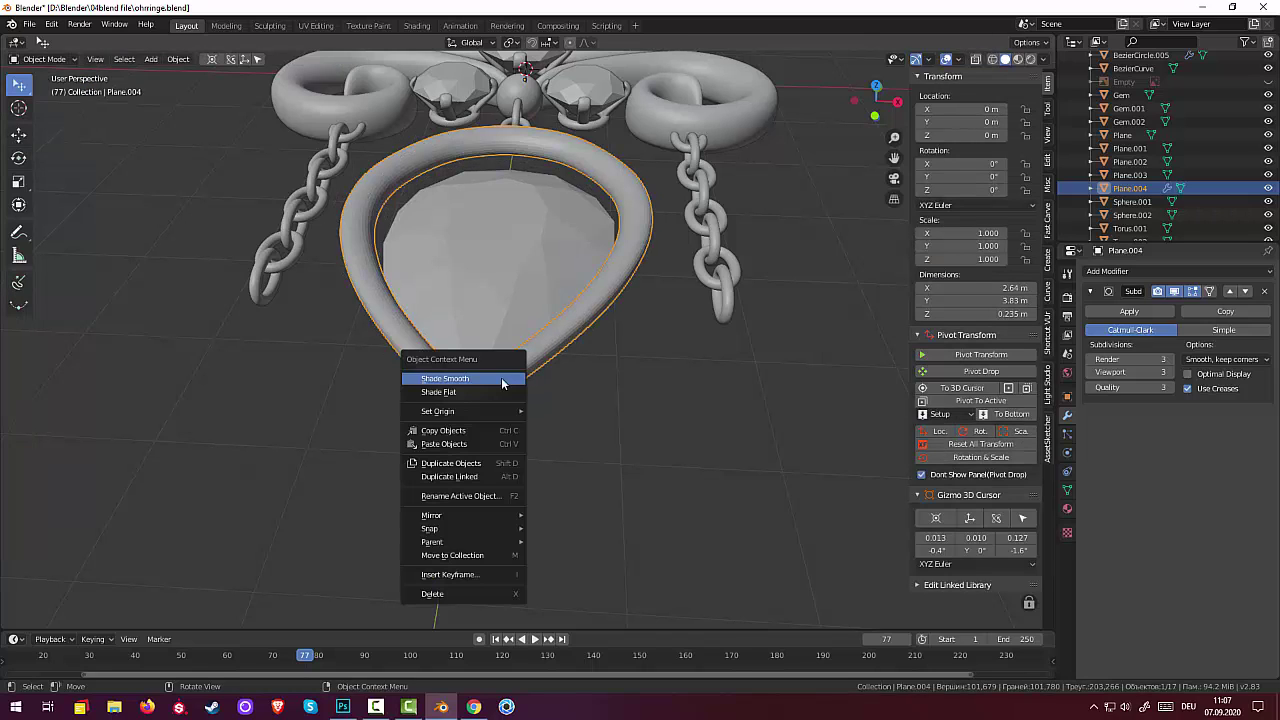
pyautogui.click(436, 380)
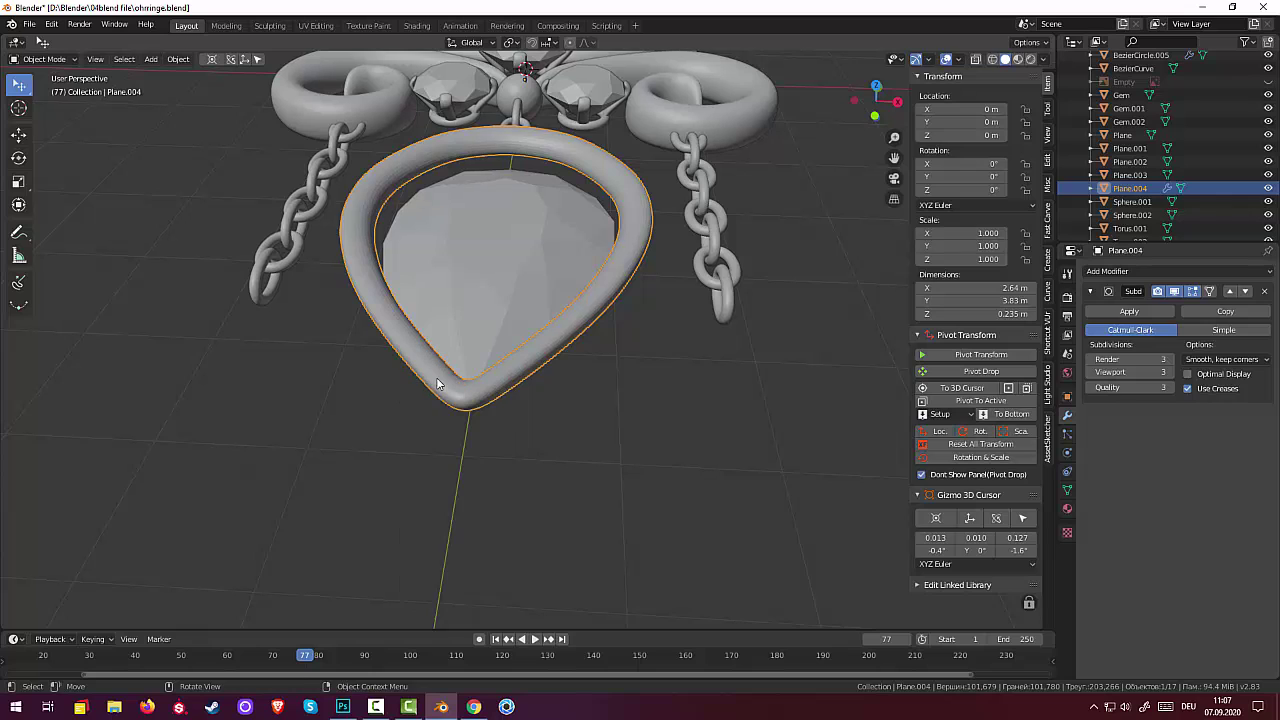
pyautogui.click(535, 442)
pyautogui.moveTo(535, 442); pyautogui.dragTo(657, 274, button='middle')
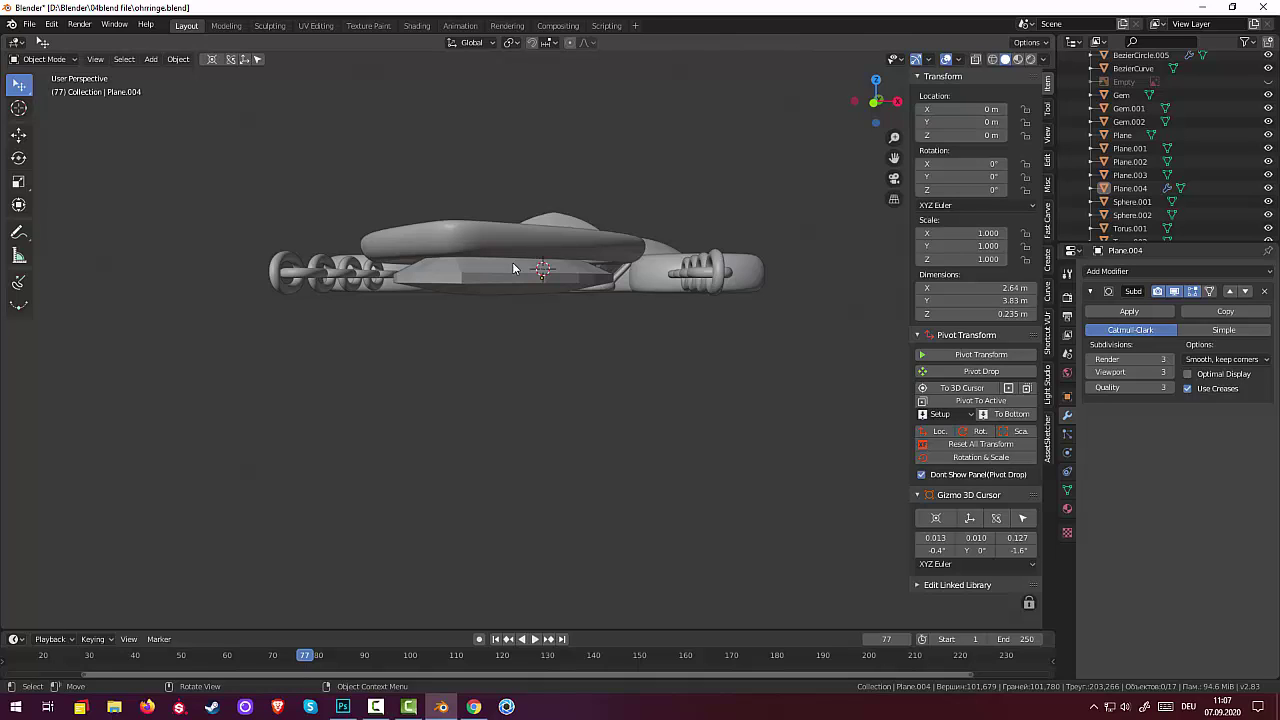
# Select Plane.004 and move it down along Z below the pendant
pyautogui.press('.')
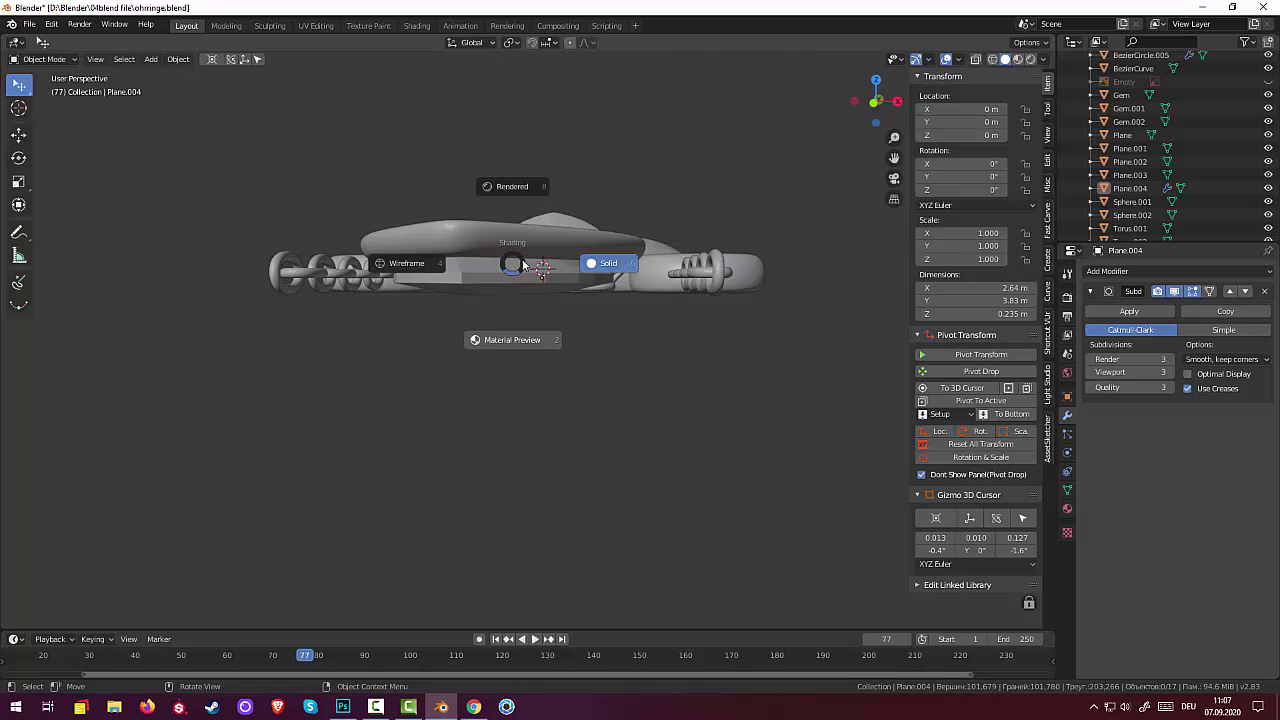
pyautogui.click(544, 251)
pyautogui.press('.')
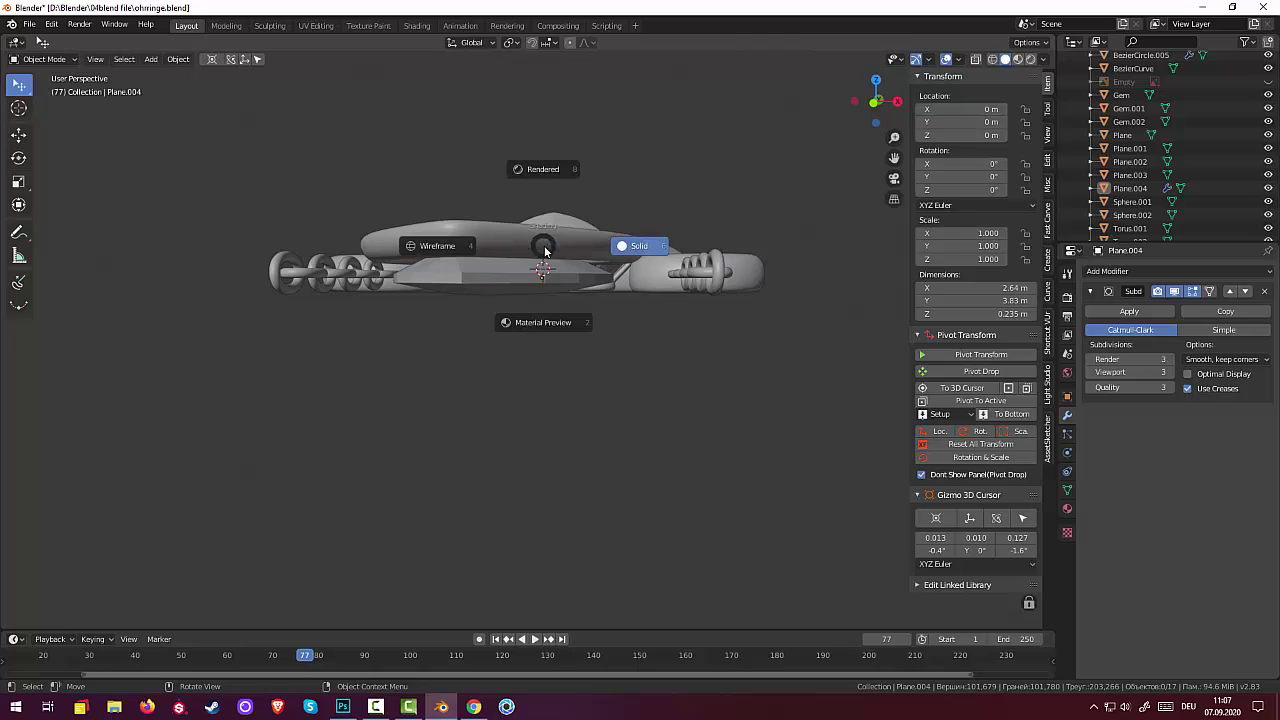
pyautogui.click(577, 246)
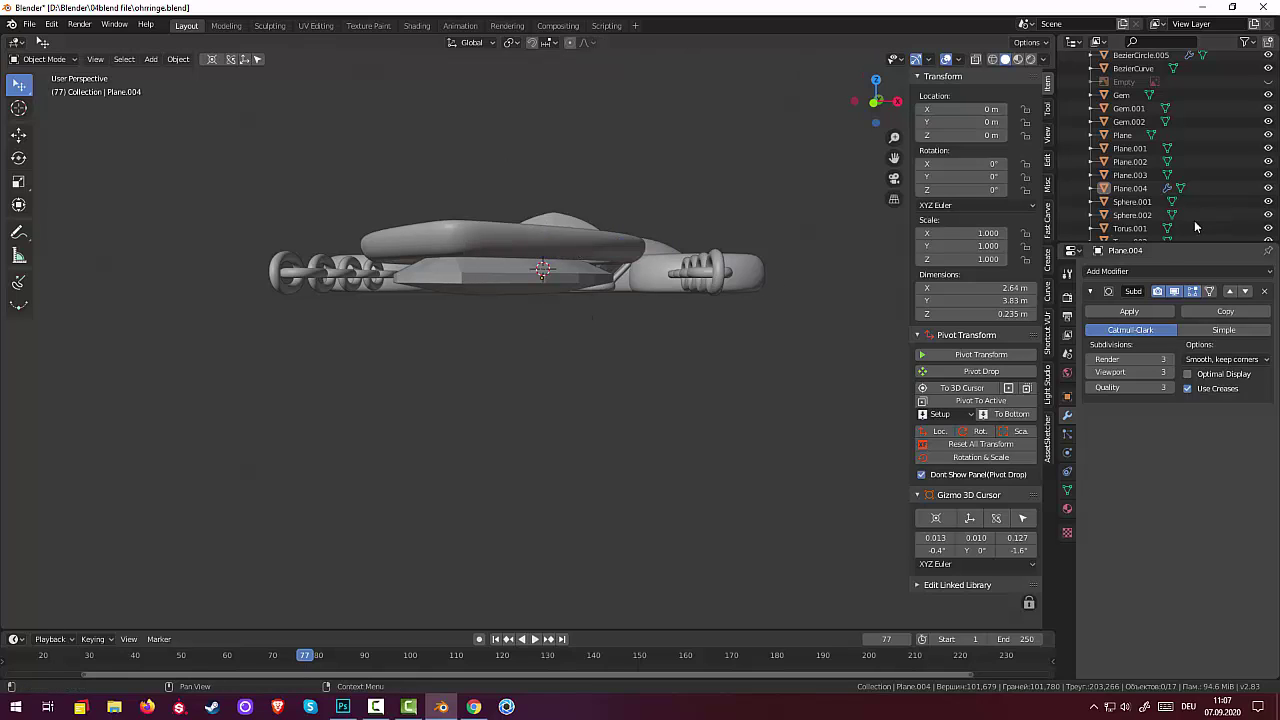
pyautogui.click(60, 59)
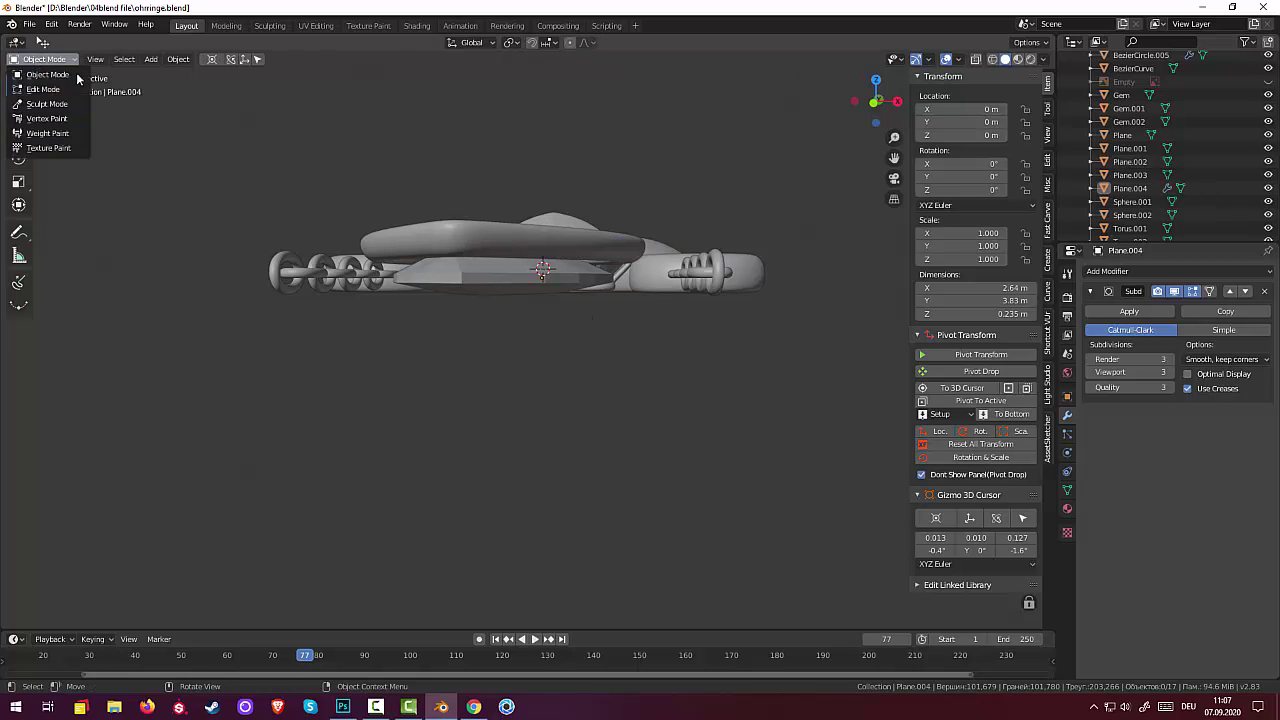
pyautogui.click(579, 252)
pyautogui.press('g')
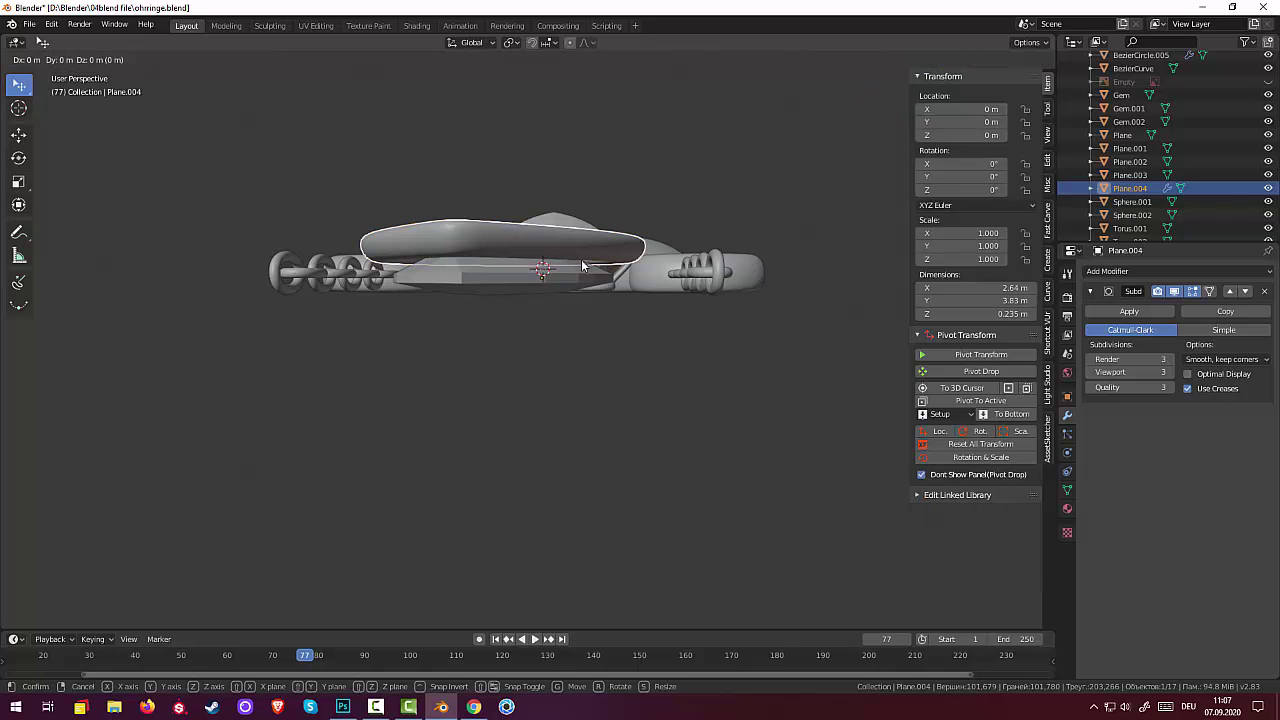
pyautogui.press('z')
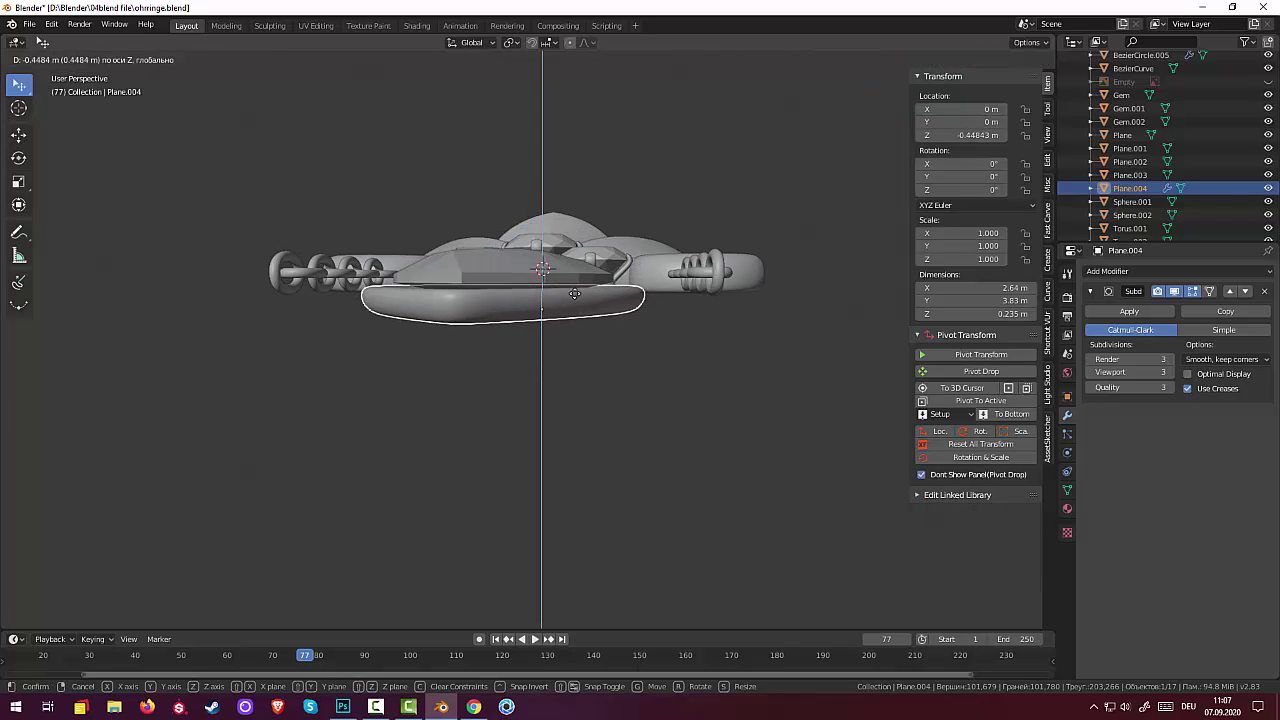
pyautogui.click(575, 296)
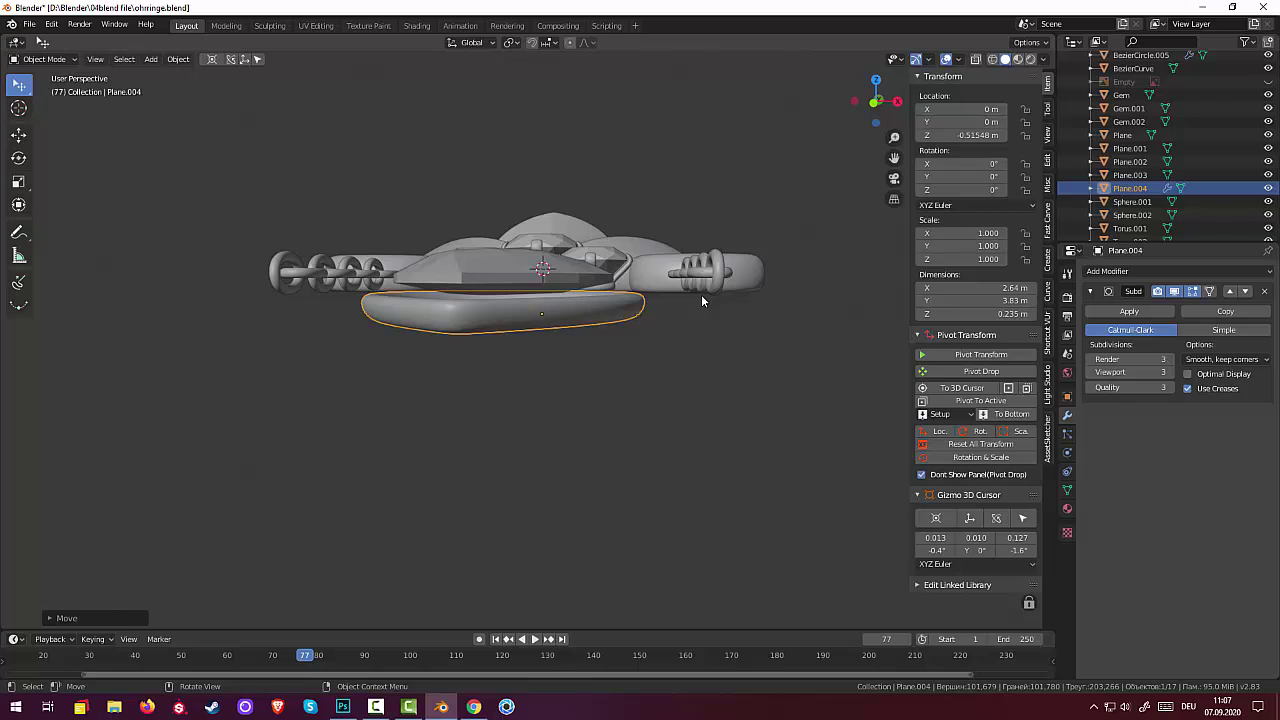
# Reset the rim's scale and set its origin to geometry
pyautogui.press('s')
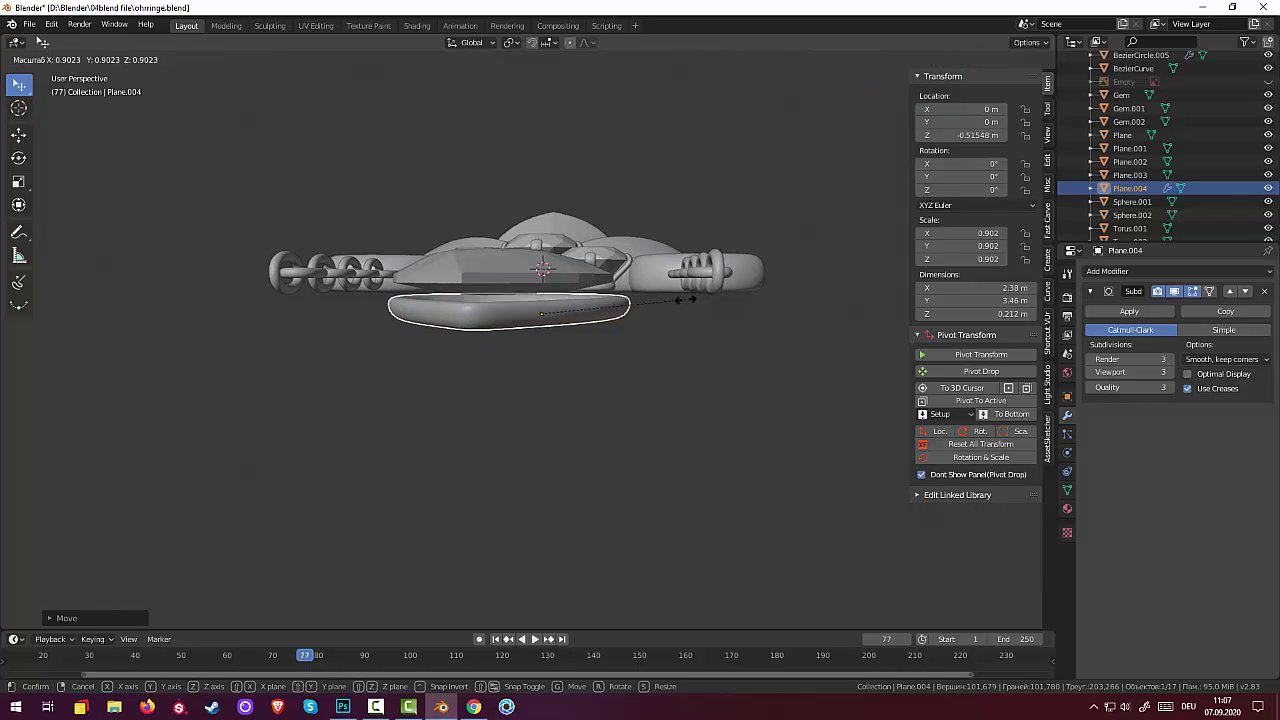
pyautogui.click(676, 301)
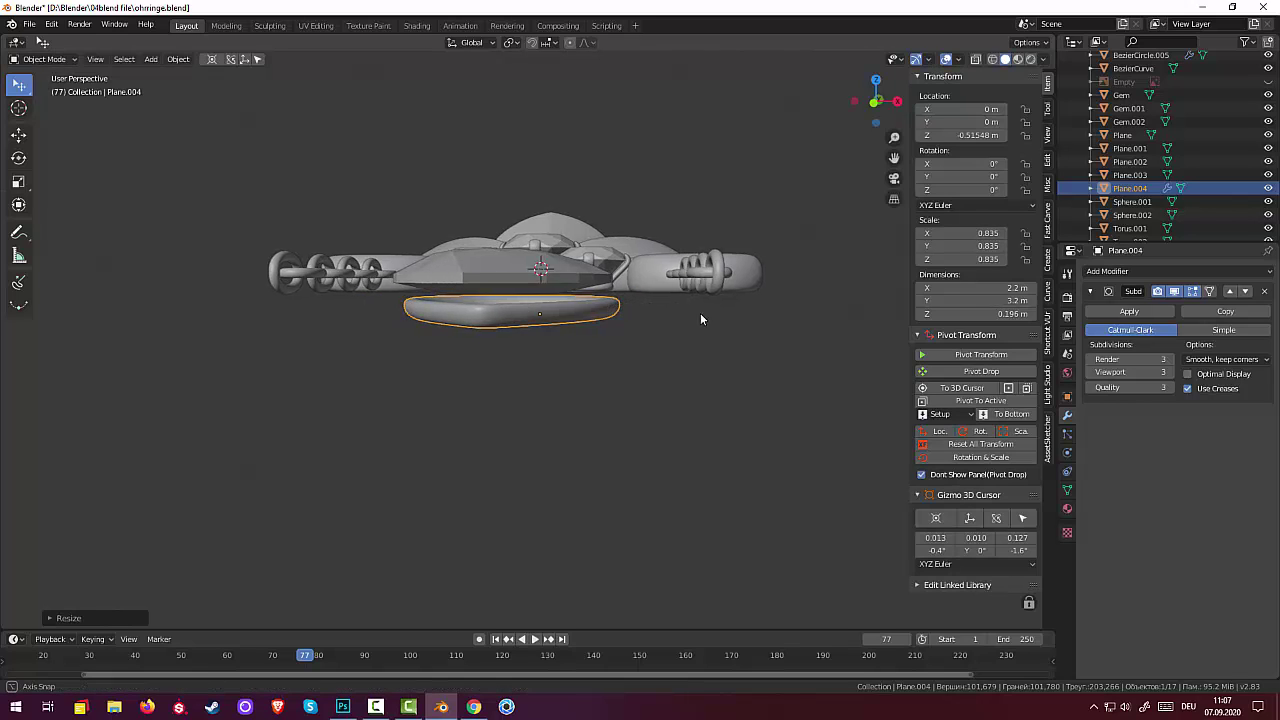
pyautogui.moveTo(700, 313)
pyautogui.mouseDown(button='middle')
pyautogui.moveTo(583, 297)
pyautogui.moveTo(560, 324)
pyautogui.moveTo(568, 314)
pyautogui.mouseUp(button='middle')
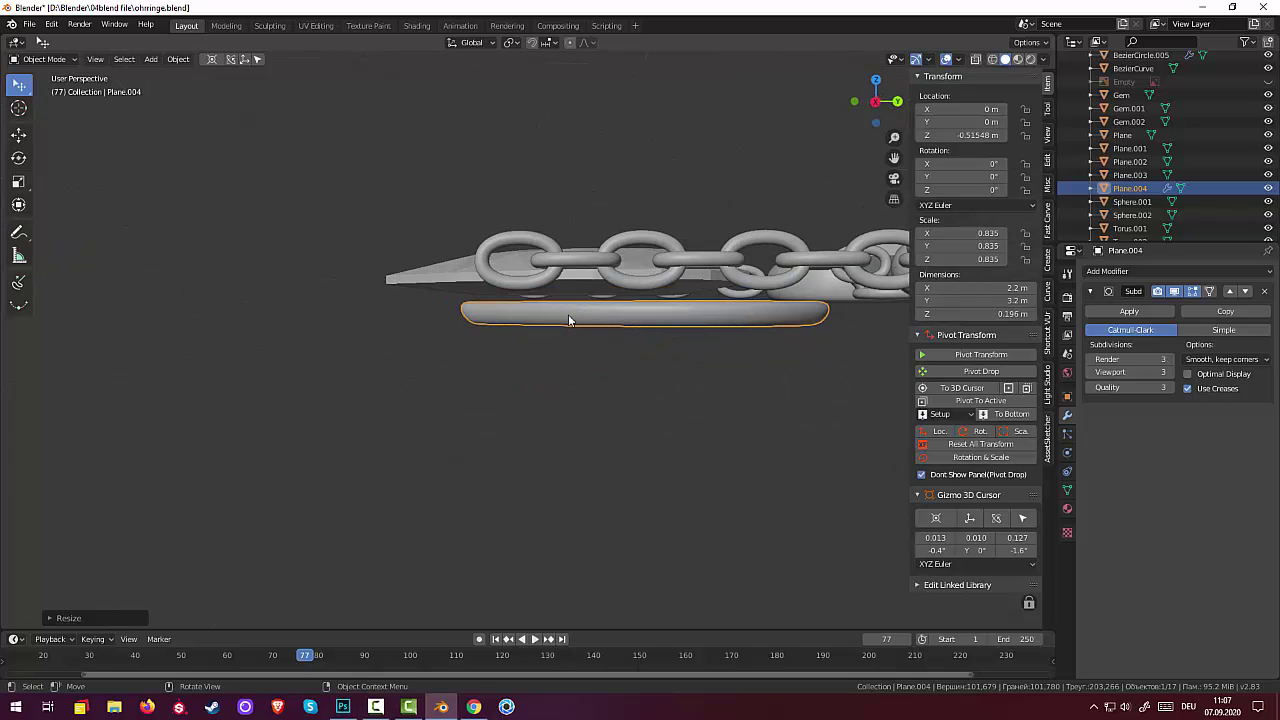
pyautogui.hotkey('alt', 's')
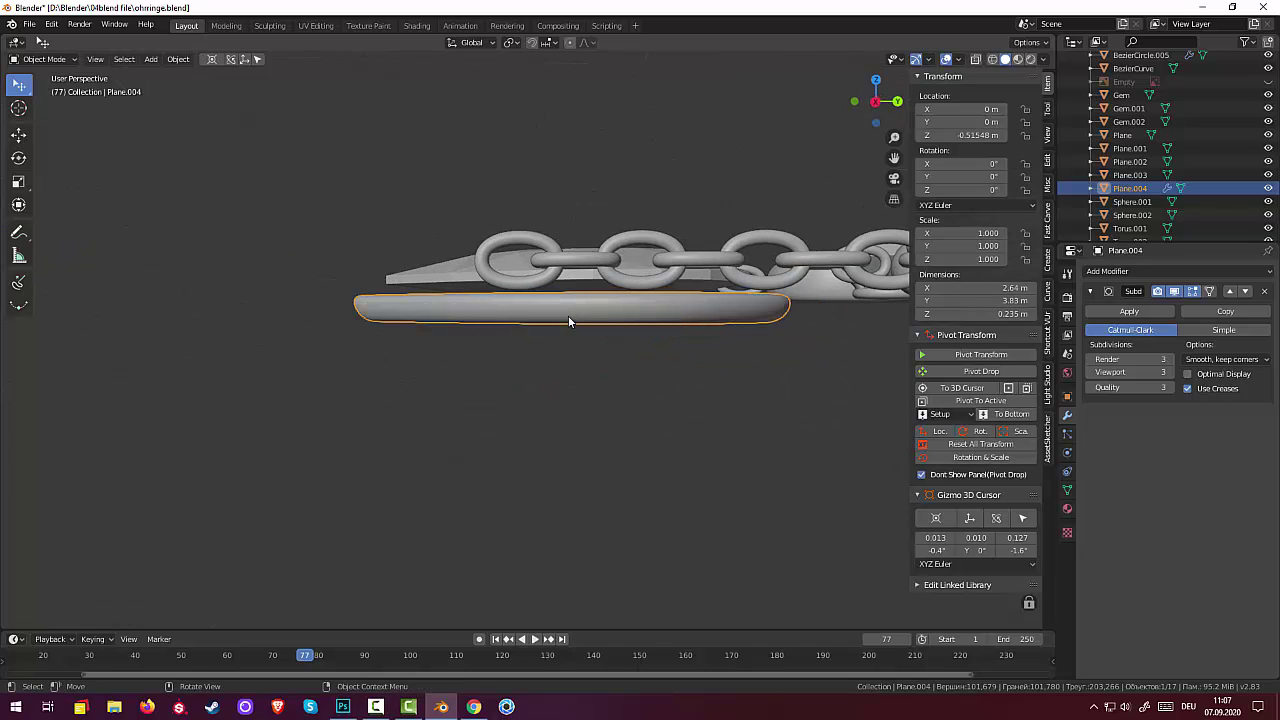
pyautogui.click(176, 60)
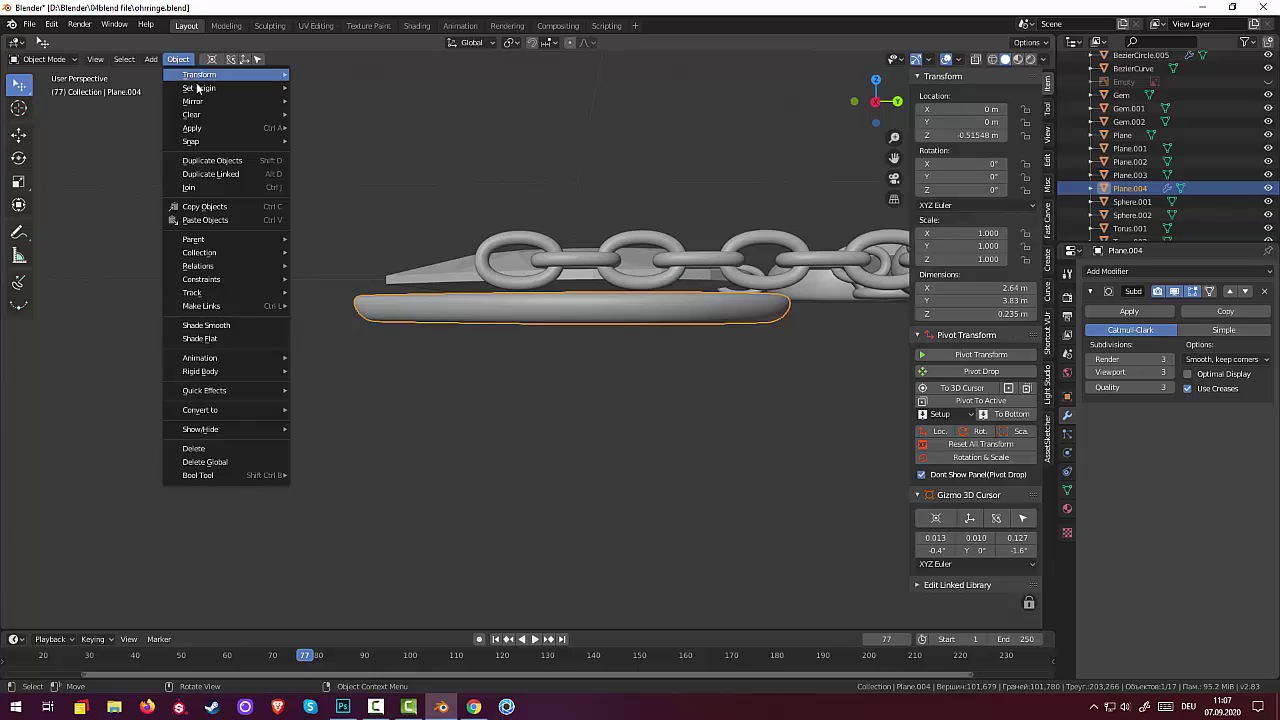
pyautogui.moveTo(199, 88)
pyautogui.click(360, 104)
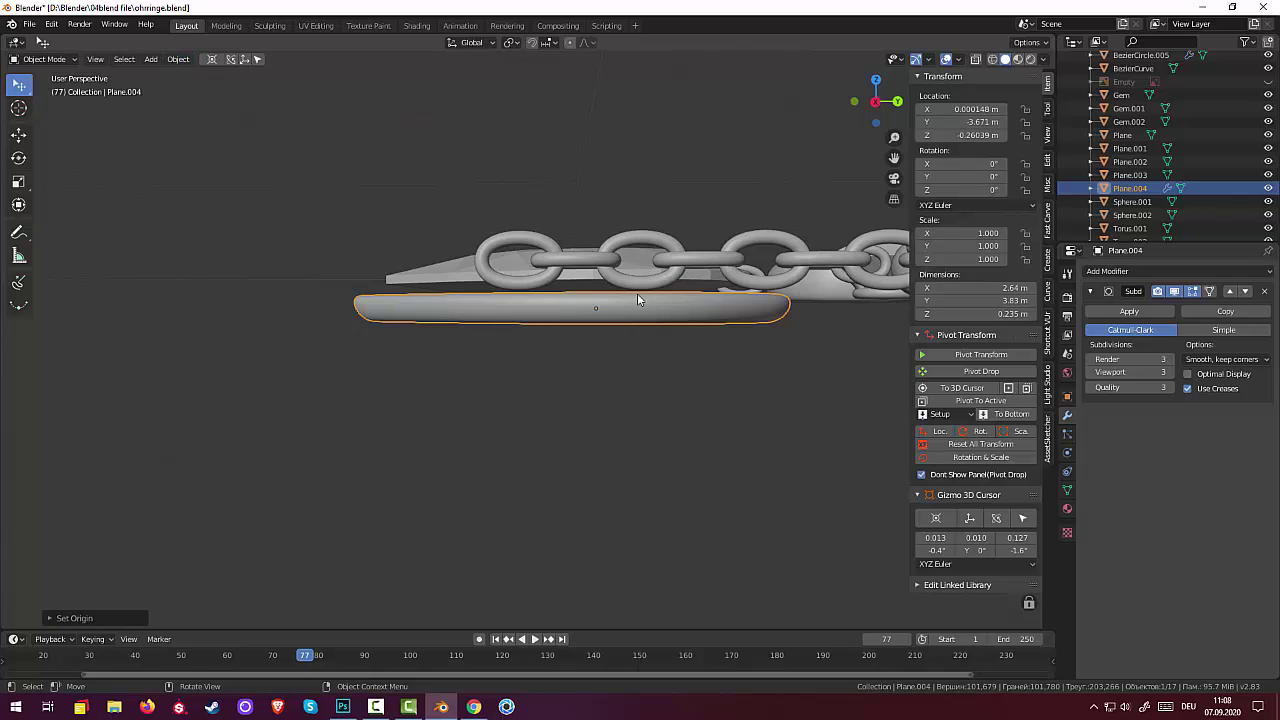
# Shrink the rim to about 0.796 and scale it along Z to 1.065 for thickness
pyautogui.press('s')
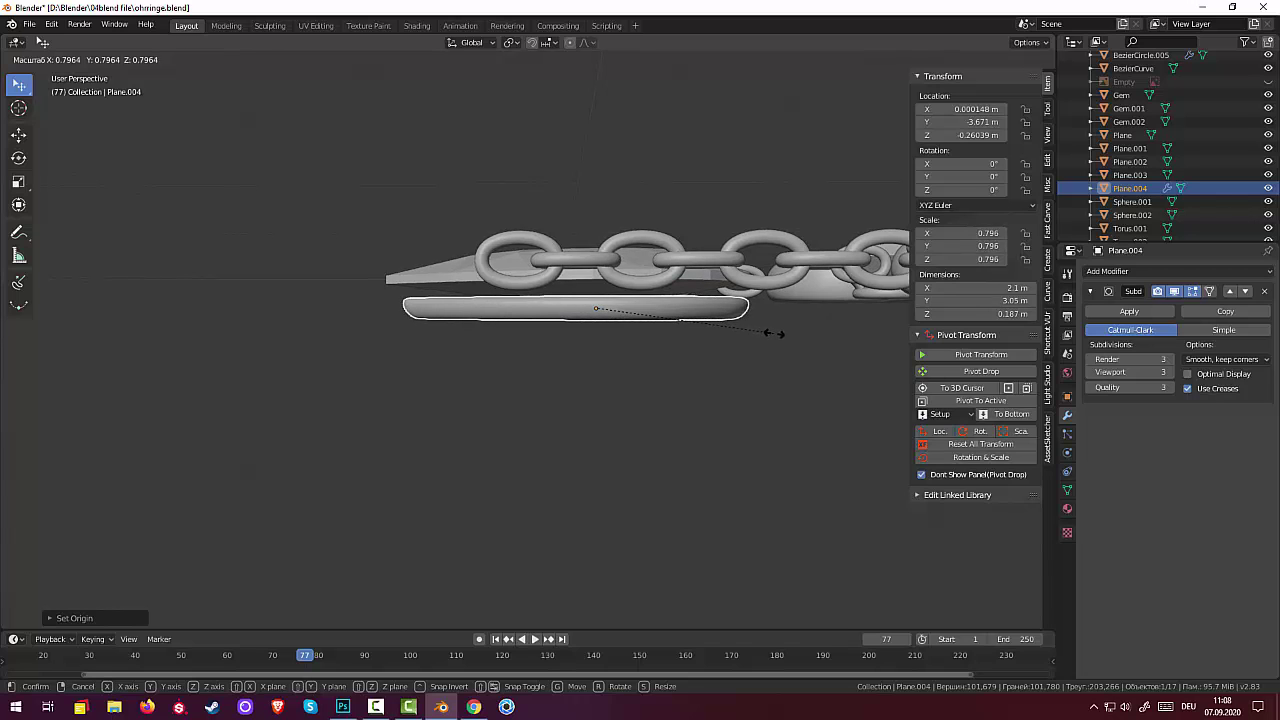
pyautogui.click(775, 333)
pyautogui.moveTo(712, 337)
pyautogui.mouseDown(button='middle')
pyautogui.moveTo(748, 383)
pyautogui.moveTo(830, 342)
pyautogui.moveTo(782, 358)
pyautogui.moveTo(742, 342)
pyautogui.mouseUp(button='middle')
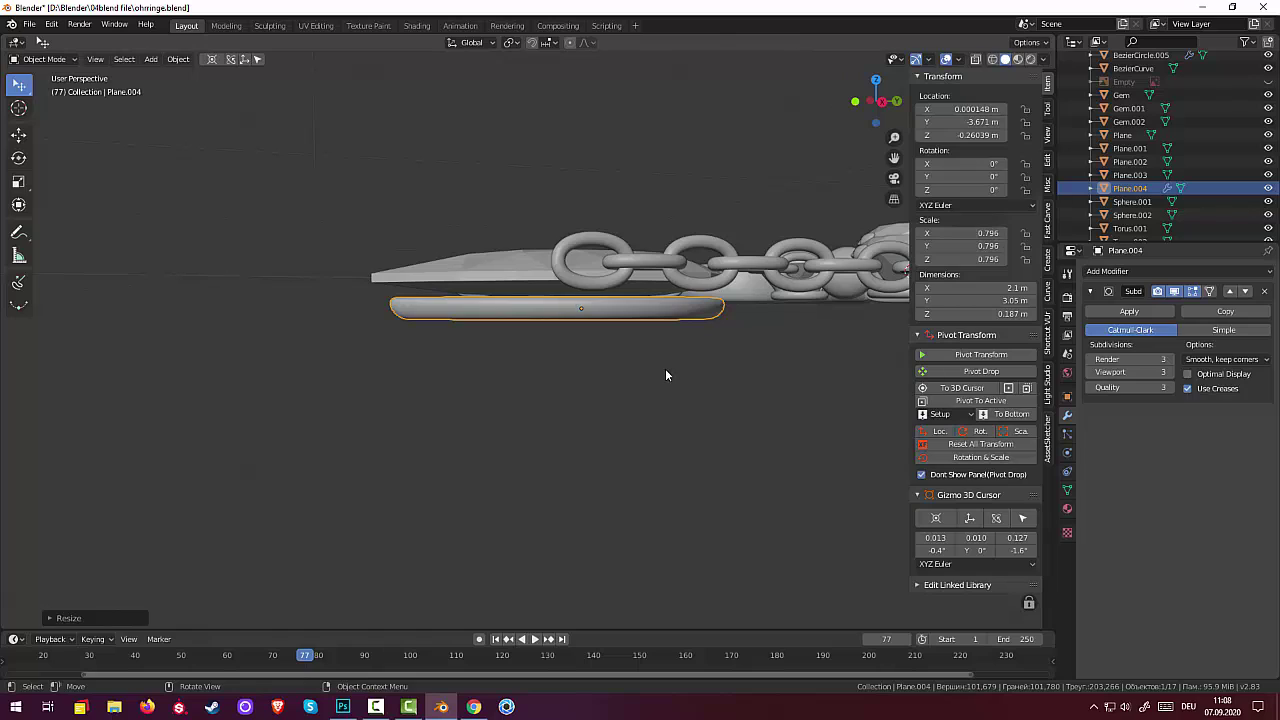
pyautogui.press('s')
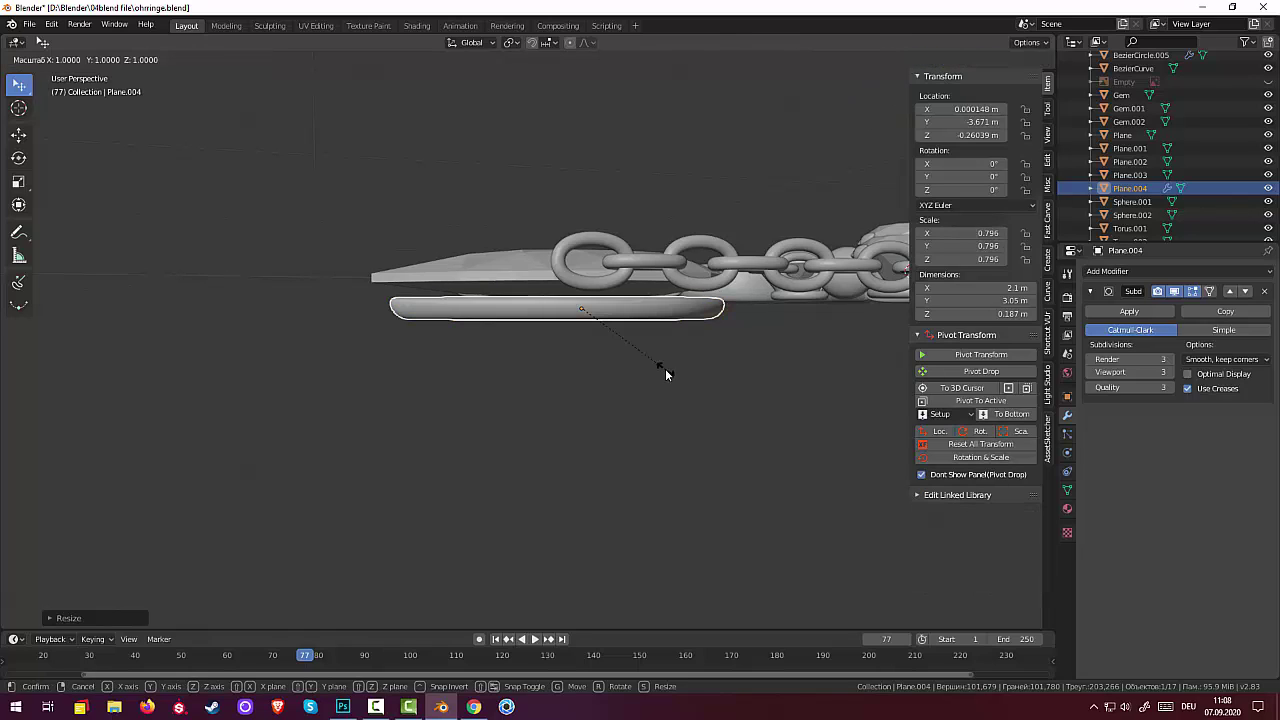
pyautogui.press('z')
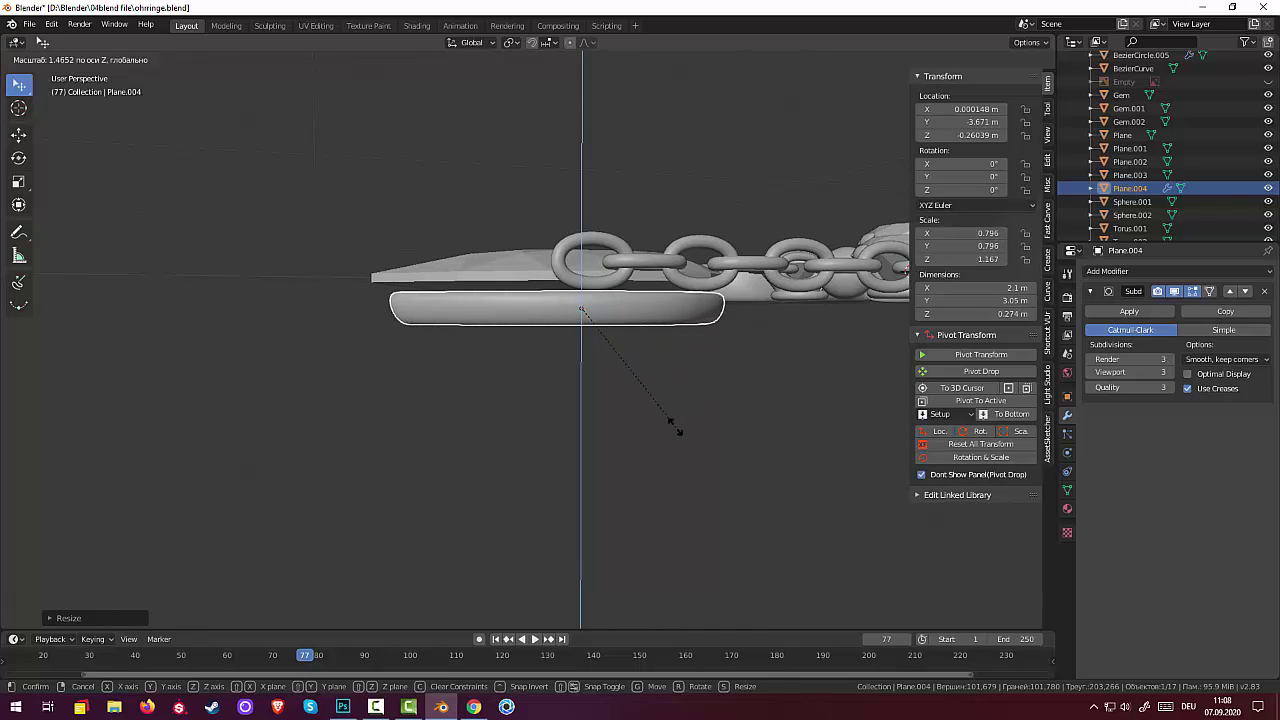
pyautogui.click(668, 417)
pyautogui.moveTo(685, 377)
pyautogui.mouseDown(button='middle')
pyautogui.moveTo(706, 450)
pyautogui.moveTo(712, 376)
pyautogui.moveTo(618, 309)
pyautogui.moveTo(677, 362)
pyautogui.moveTo(667, 365)
pyautogui.mouseUp(button='middle')
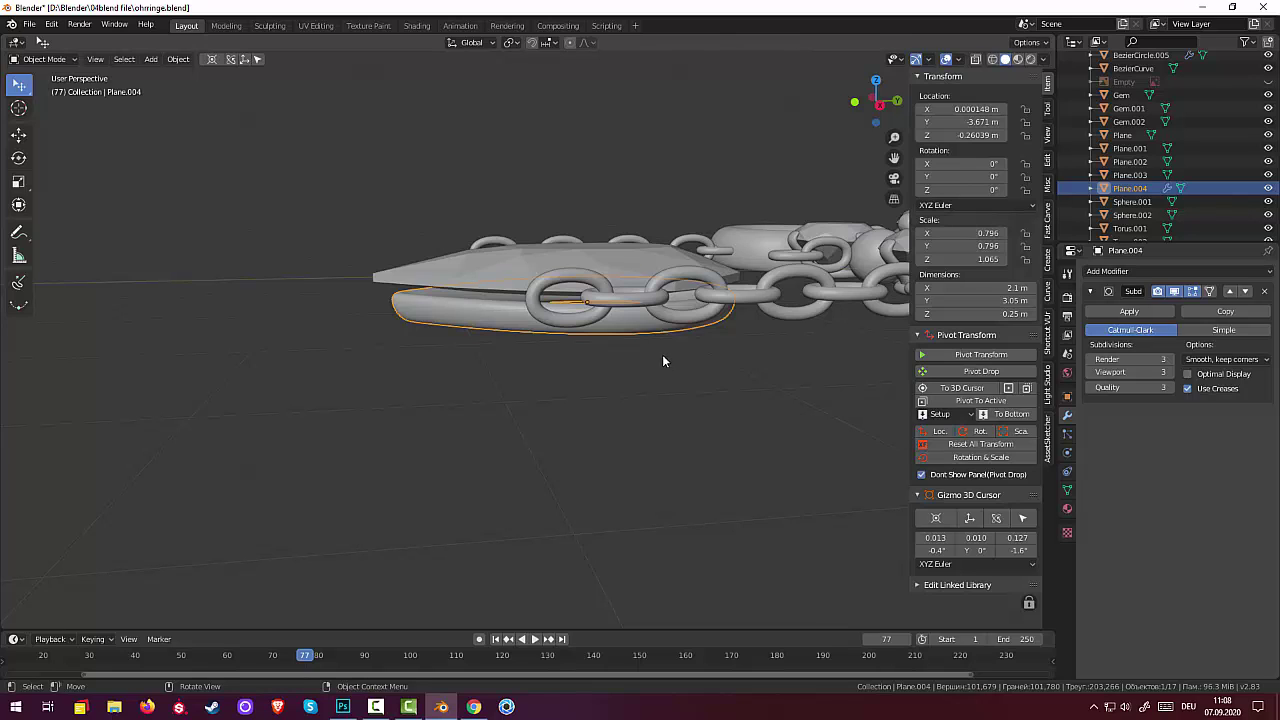
# Duplicate Plane.004 as Plane.005, drop it below along Z and shrink it
pyautogui.press('shift')
pyautogui.hotkey('shift', 'd')
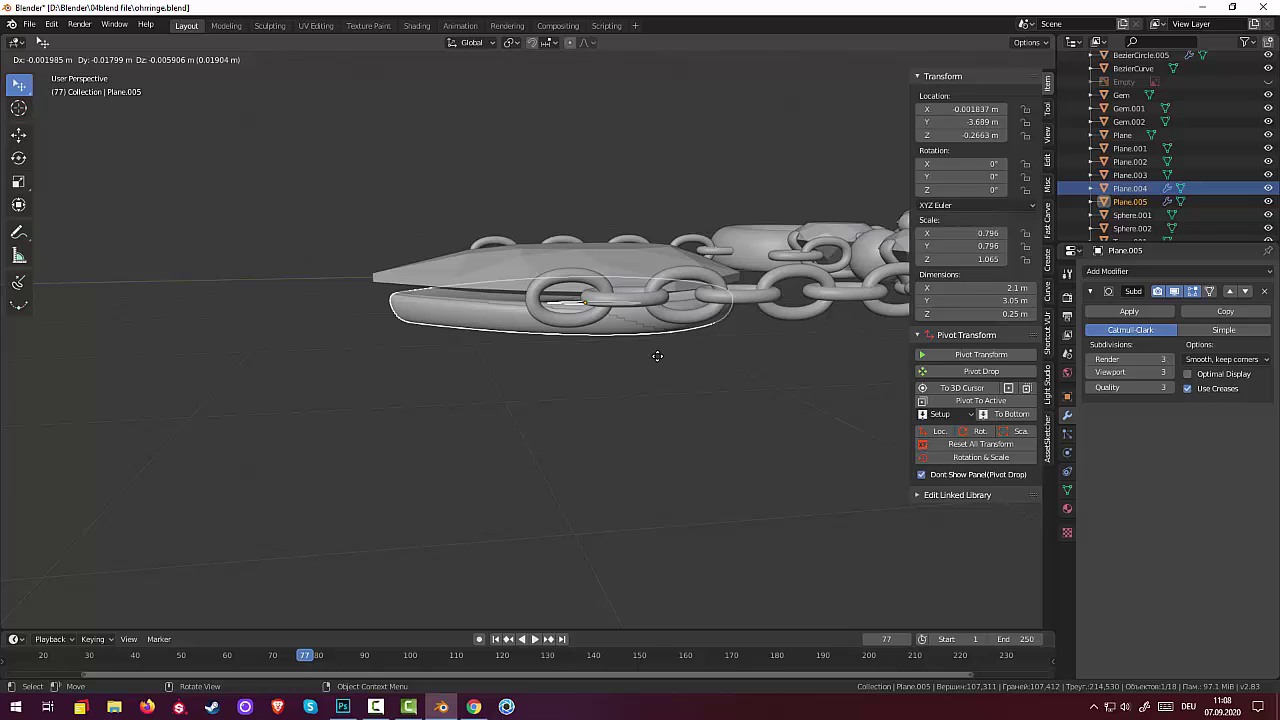
pyautogui.press('z')
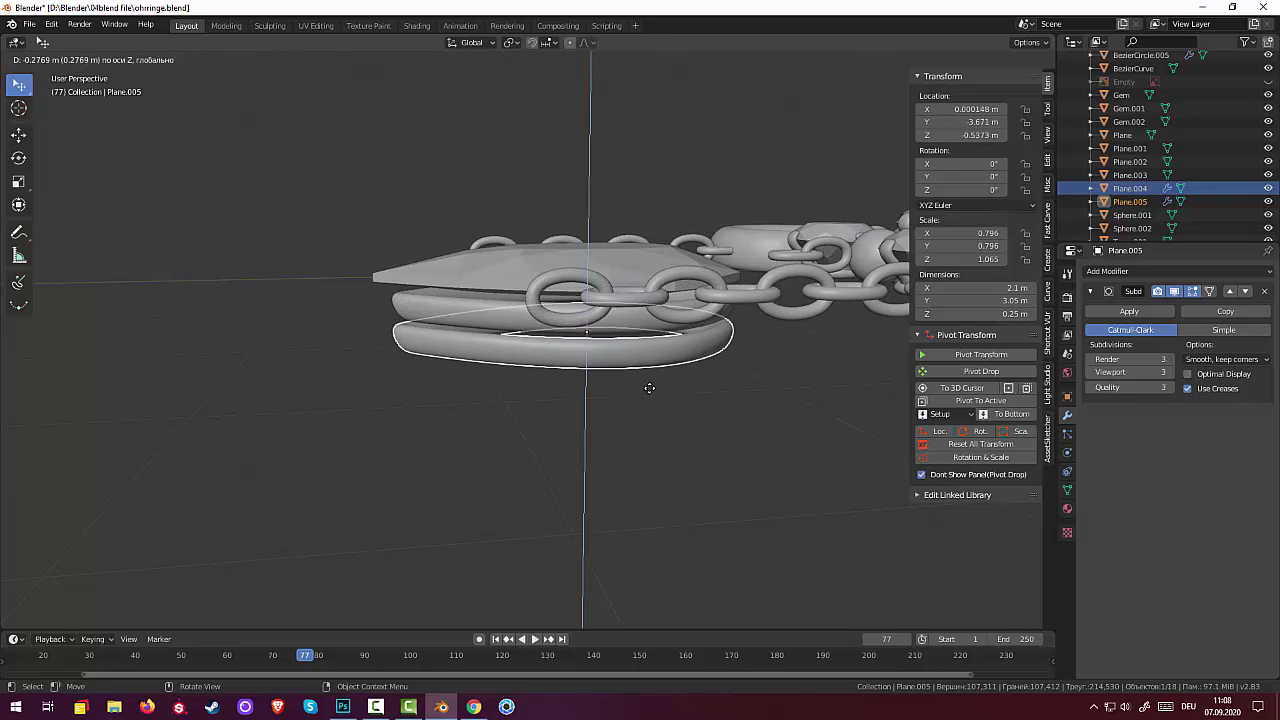
pyautogui.click(650, 398)
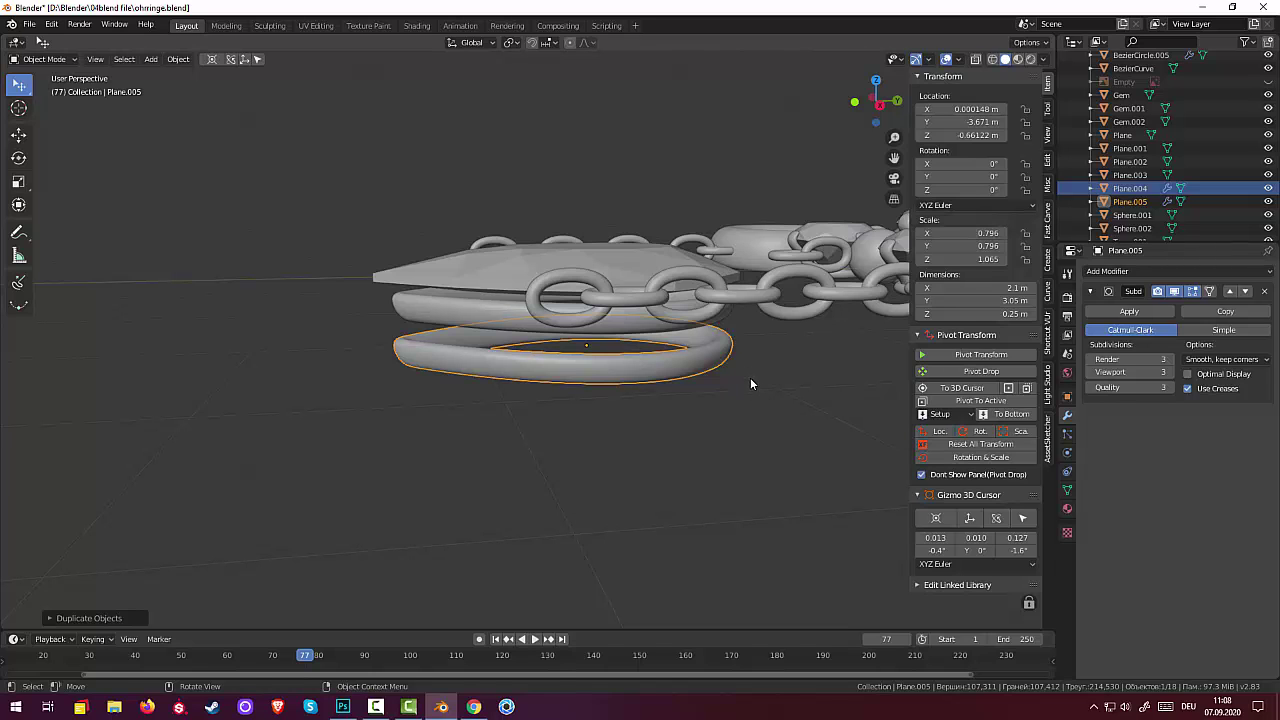
pyautogui.press('s')
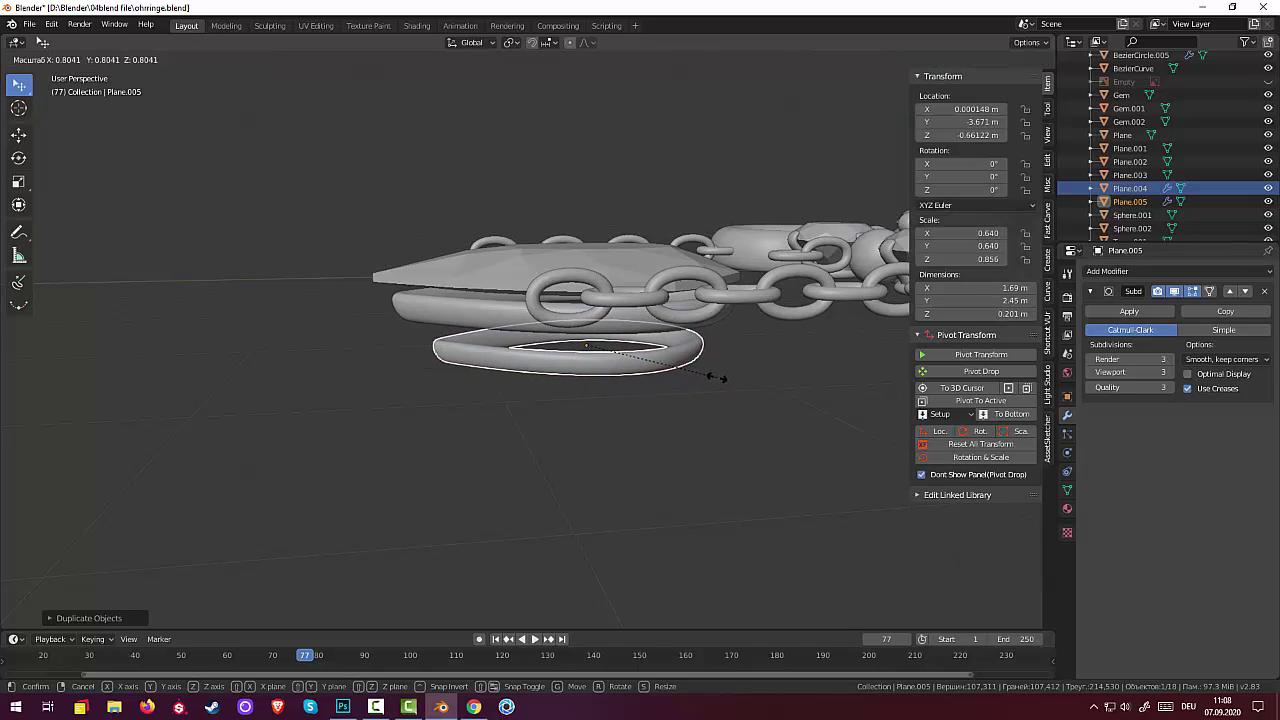
pyautogui.click(716, 377)
# Raise the copy snug under the first rim, fine-tune its size to about 0.649, then deselect
pyautogui.moveTo(730, 384); pyautogui.dragTo(731, 350, button='middle')
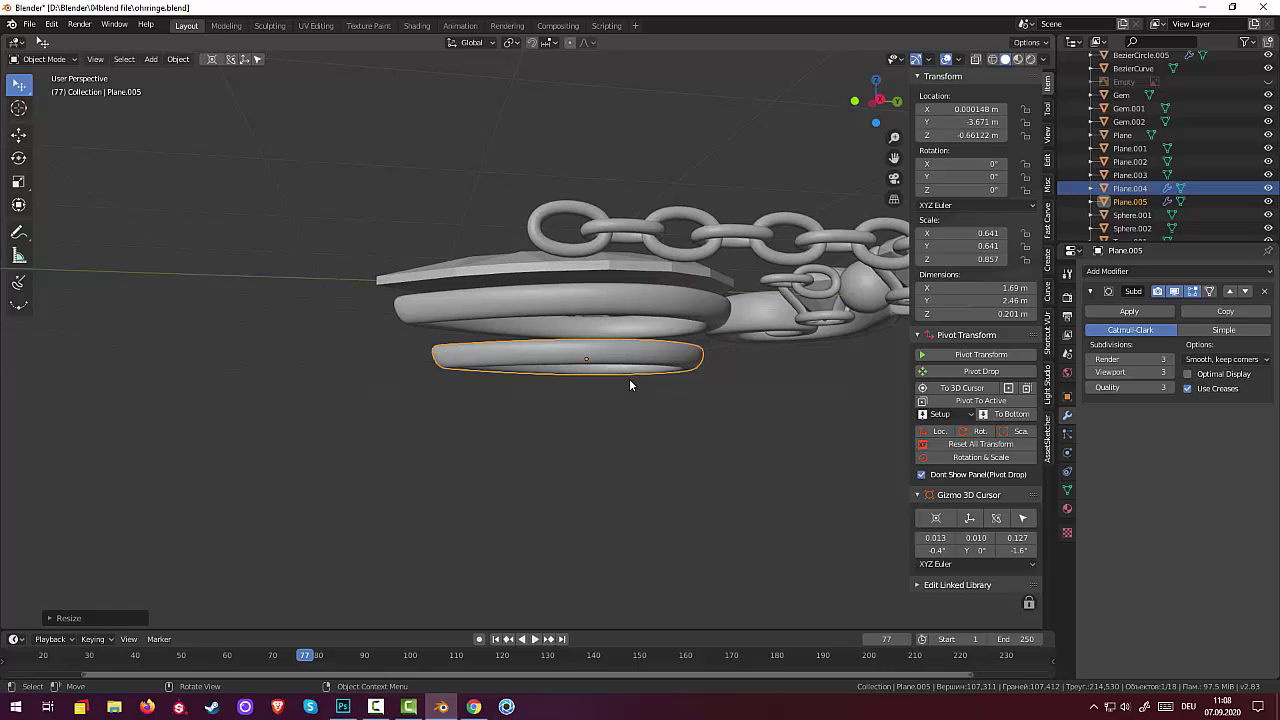
pyautogui.press('g')
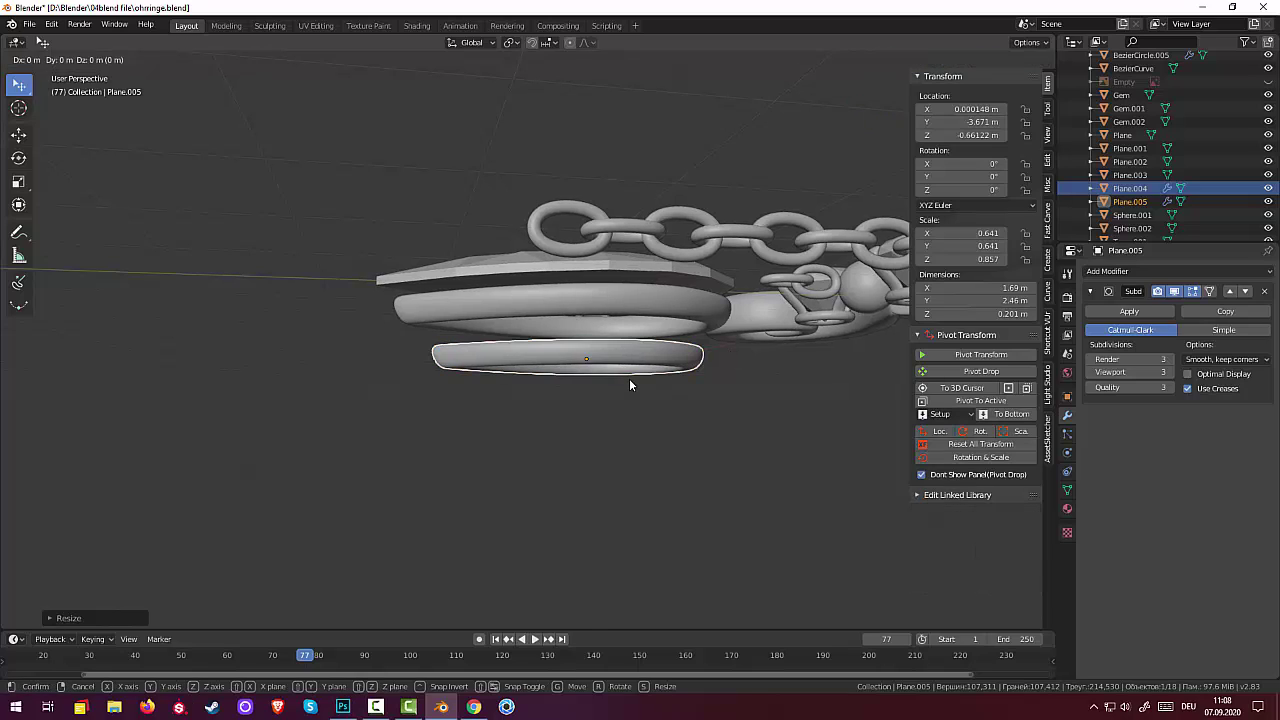
pyautogui.press('z')
pyautogui.click(625, 370)
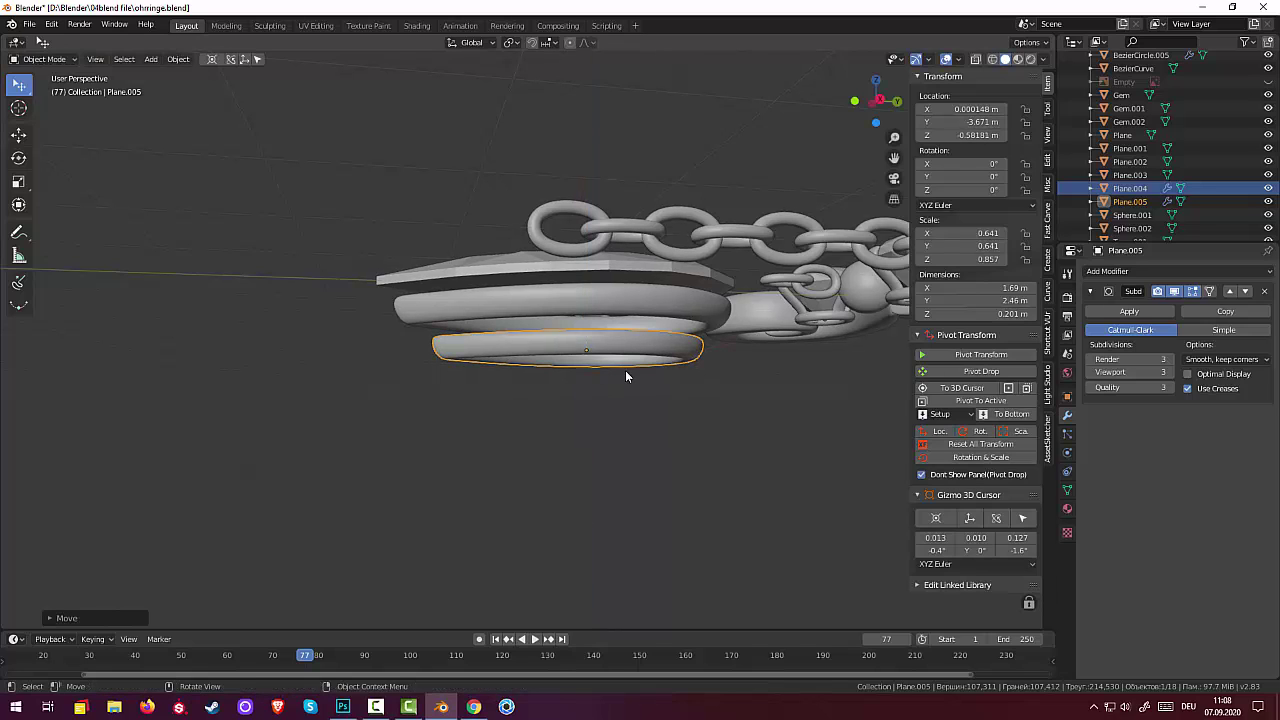
pyautogui.press('s')
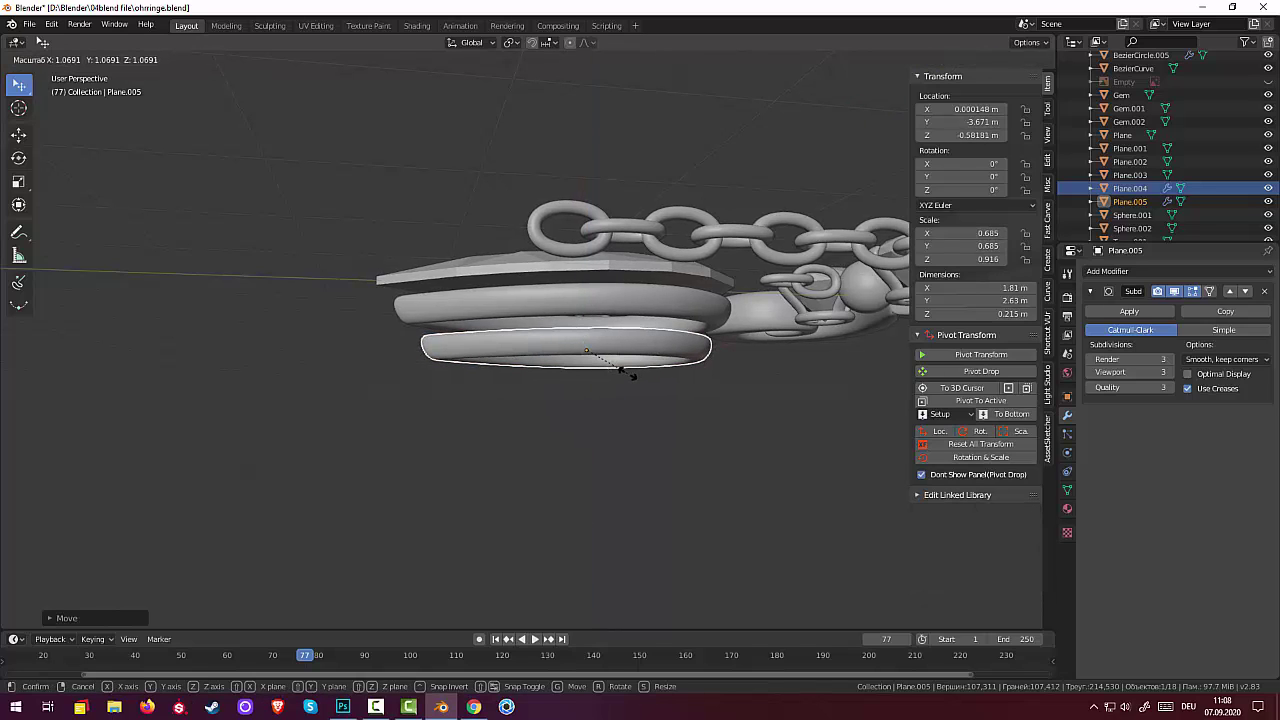
pyautogui.click(622, 371)
pyautogui.click(620, 420)
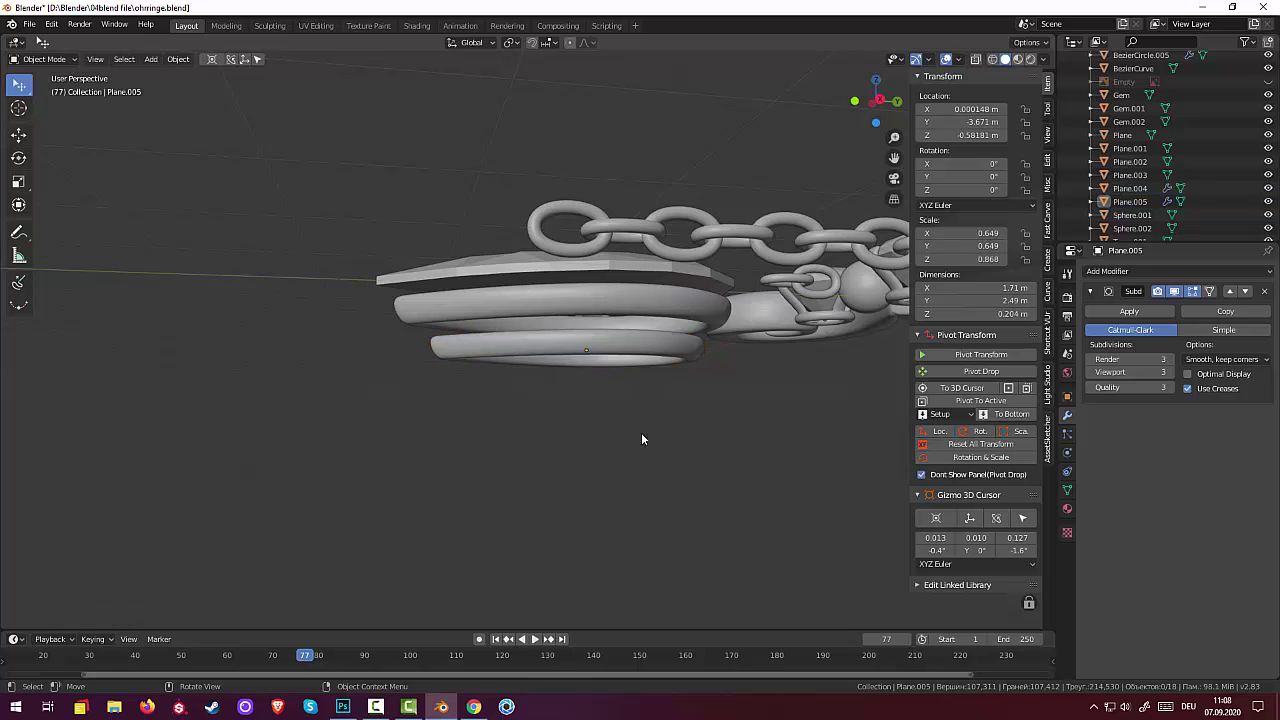
pyautogui.moveTo(641, 432)
pyautogui.mouseDown(button='middle')
pyautogui.moveTo(882, 462)
pyautogui.moveTo(664, 475)
pyautogui.moveTo(616, 461)
pyautogui.mouseUp(button='middle')
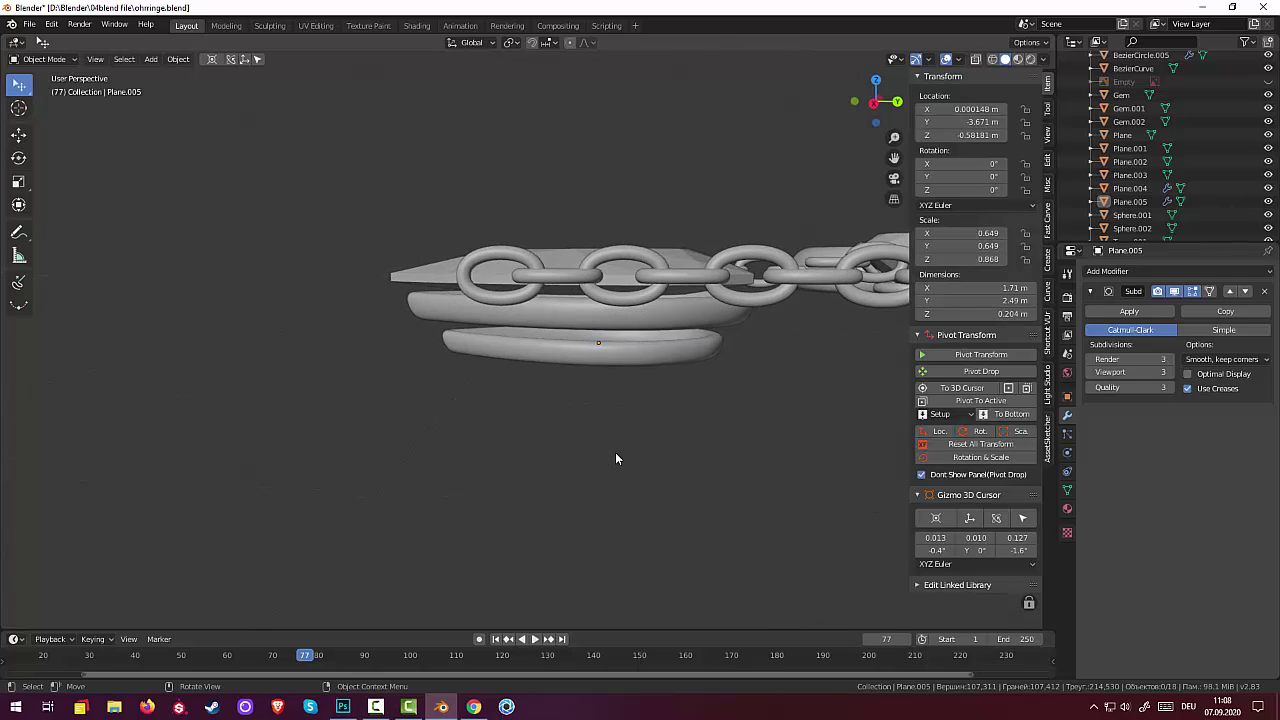
# In Right Orthographic view, scale Plane.005 up to about 0.681
pyautogui.press('KP_7')
pyautogui.press('KP_1')
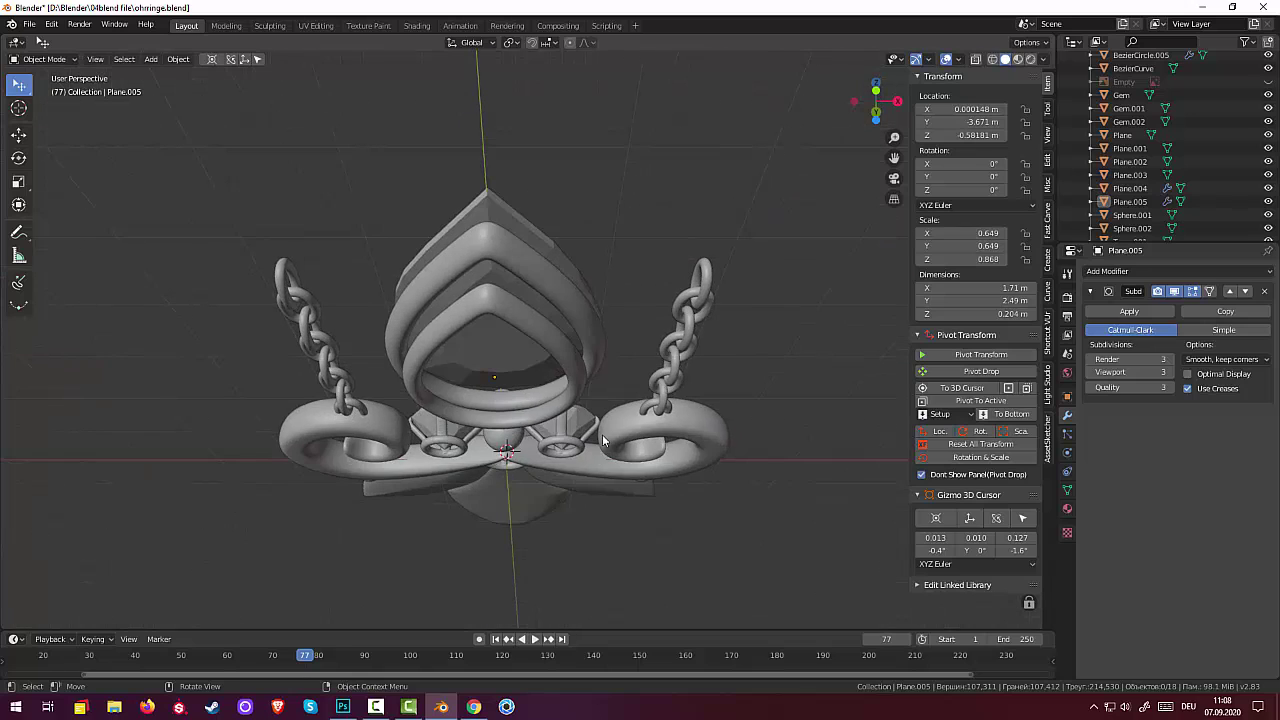
pyautogui.press('KP_3')
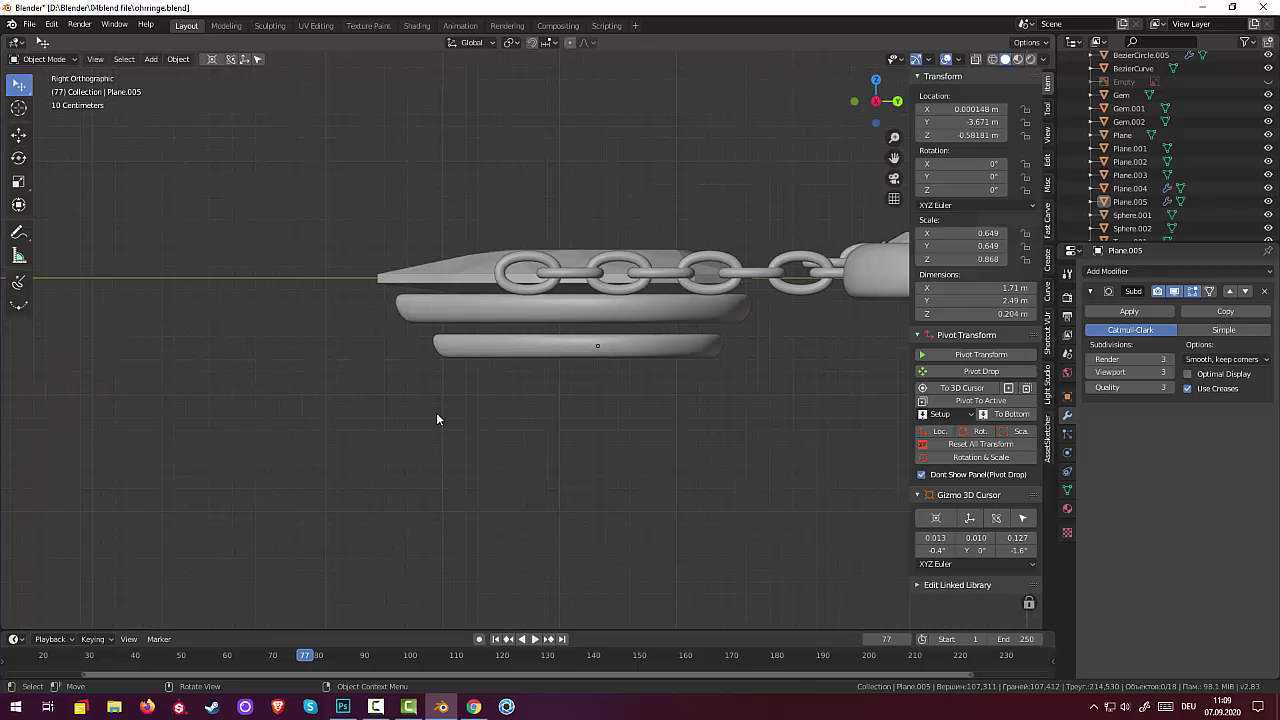
pyautogui.scroll(1, 436, 419)
pyautogui.click(504, 360)
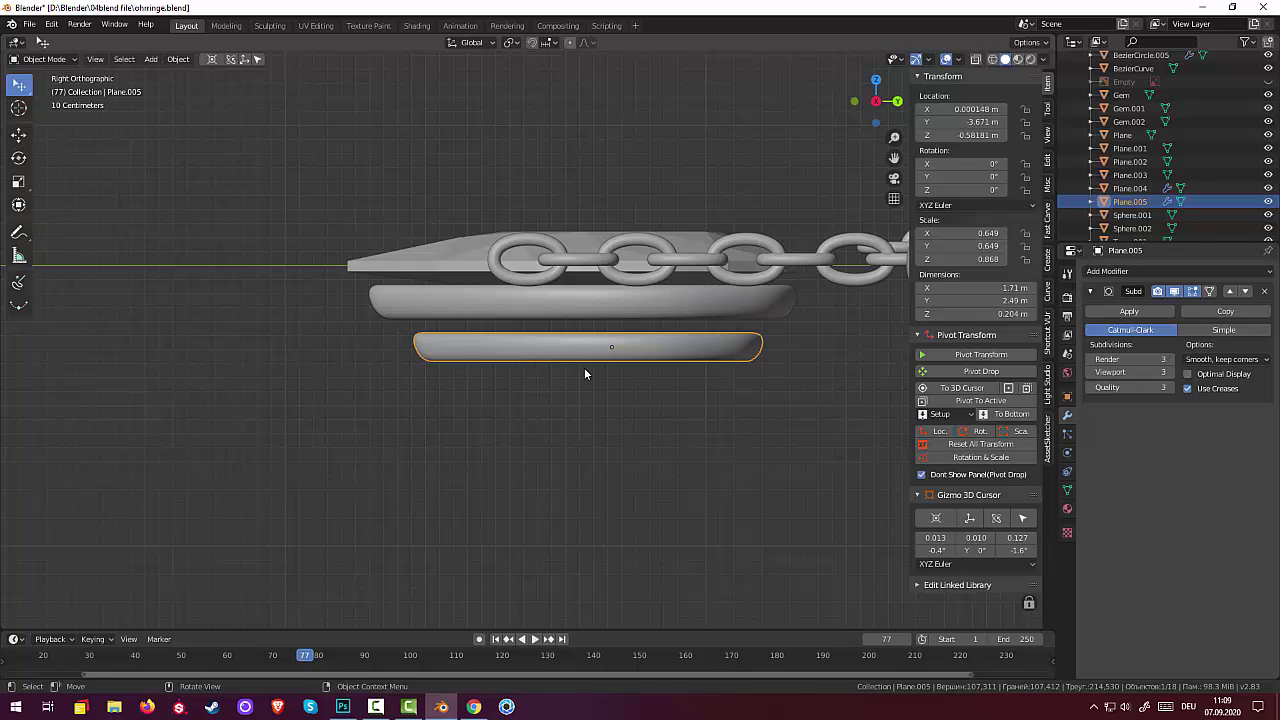
pyautogui.press('s')
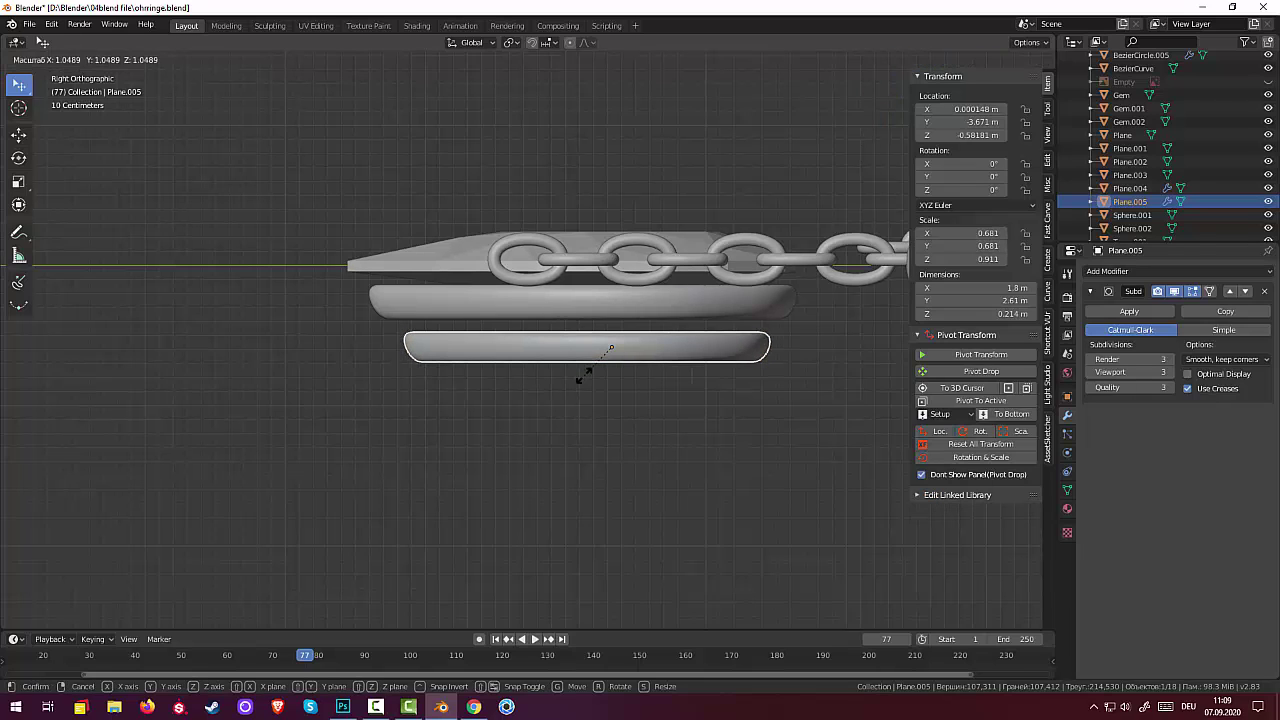
pyautogui.click(584, 374)
pyautogui.click(554, 426)
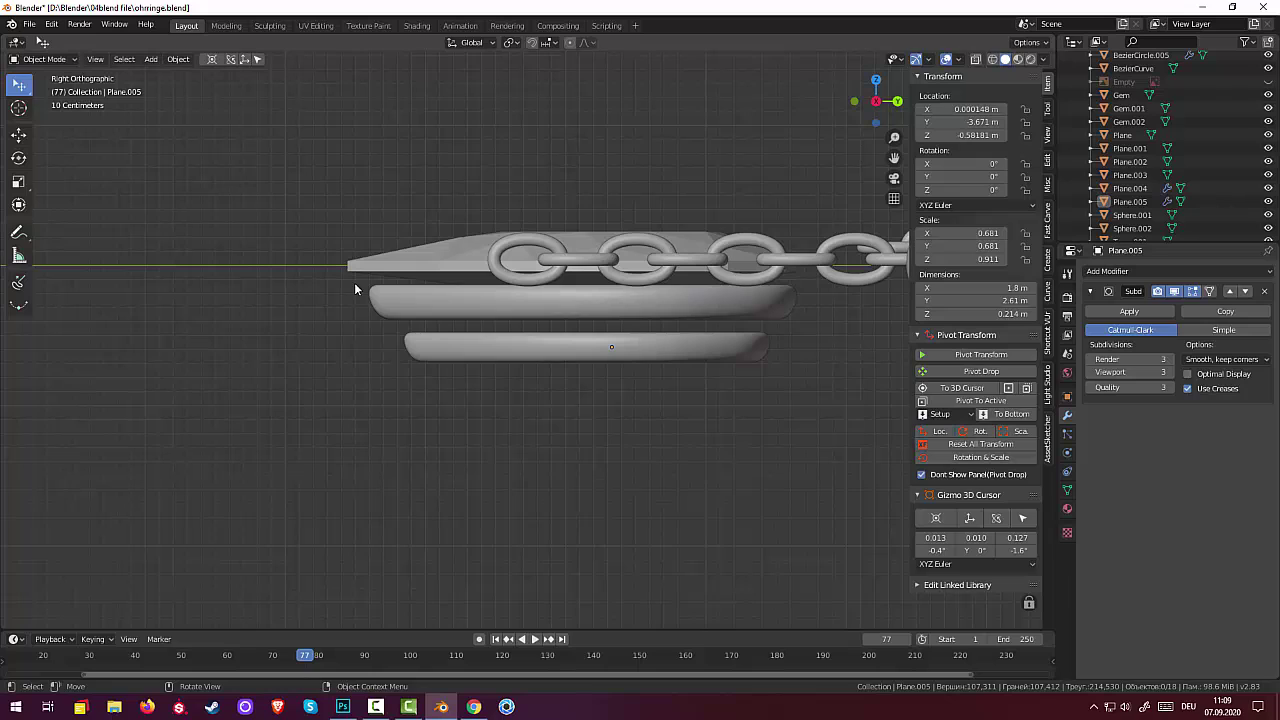
# Add a plane mesh and rotate it 90° about Y
pyautogui.hotkey('shift', 'a')
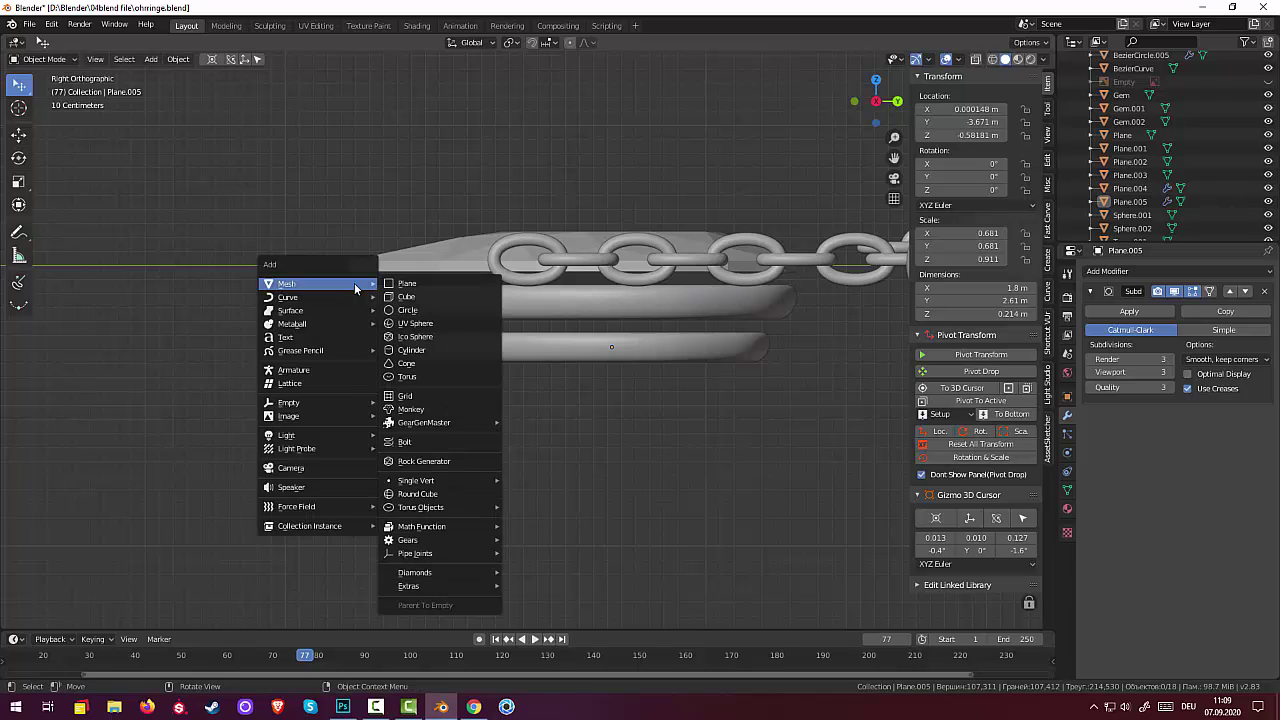
pyautogui.click(403, 285)
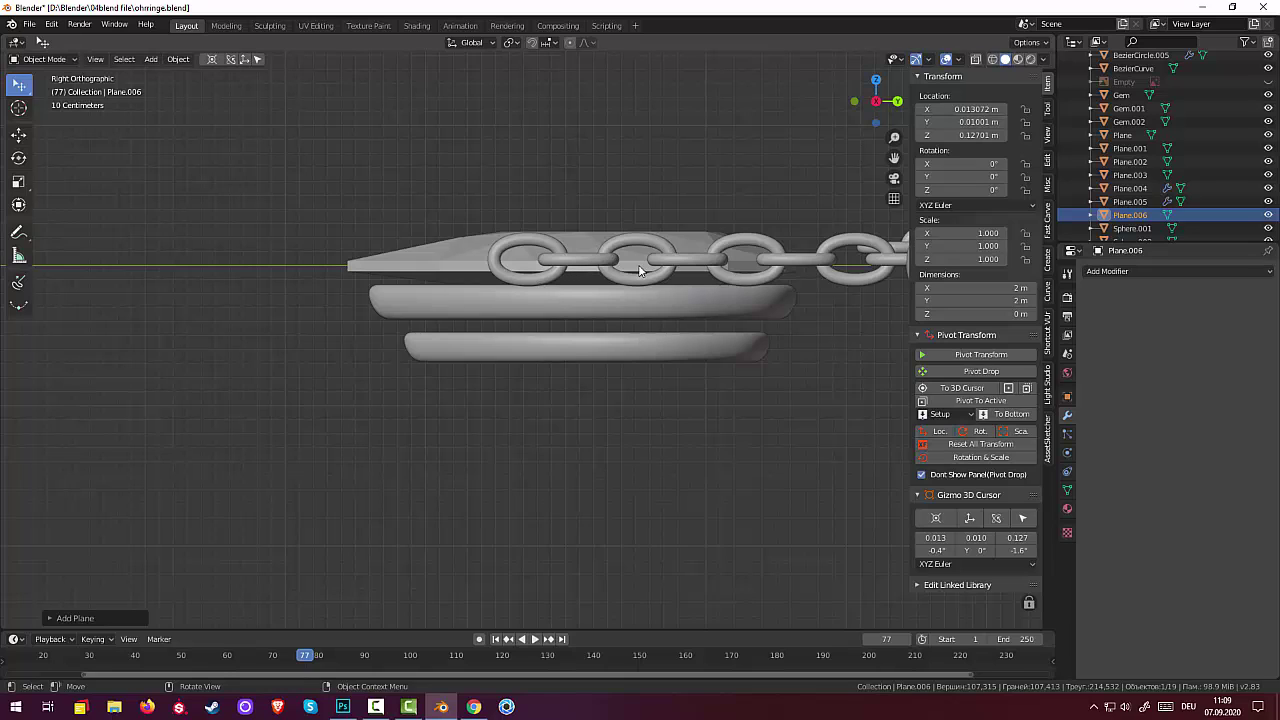
pyautogui.press('r')
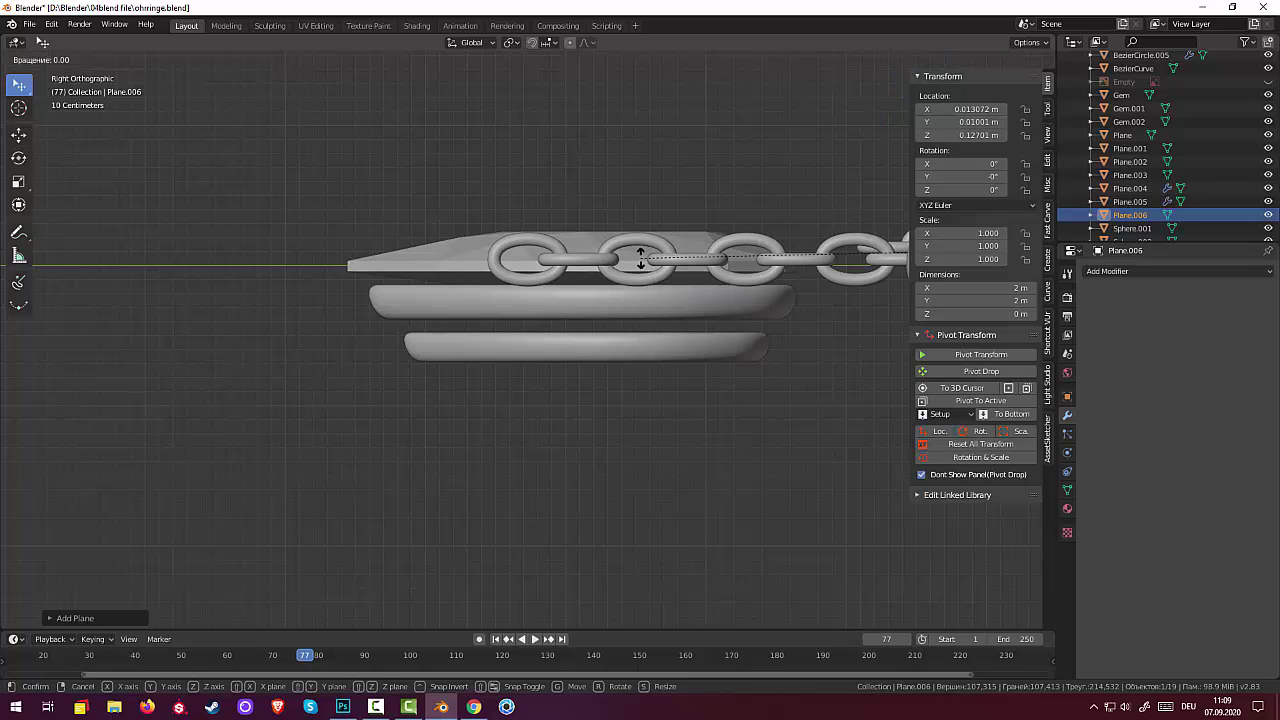
pyautogui.click(857, 430)
pyautogui.scroll(-2, 861, 437)
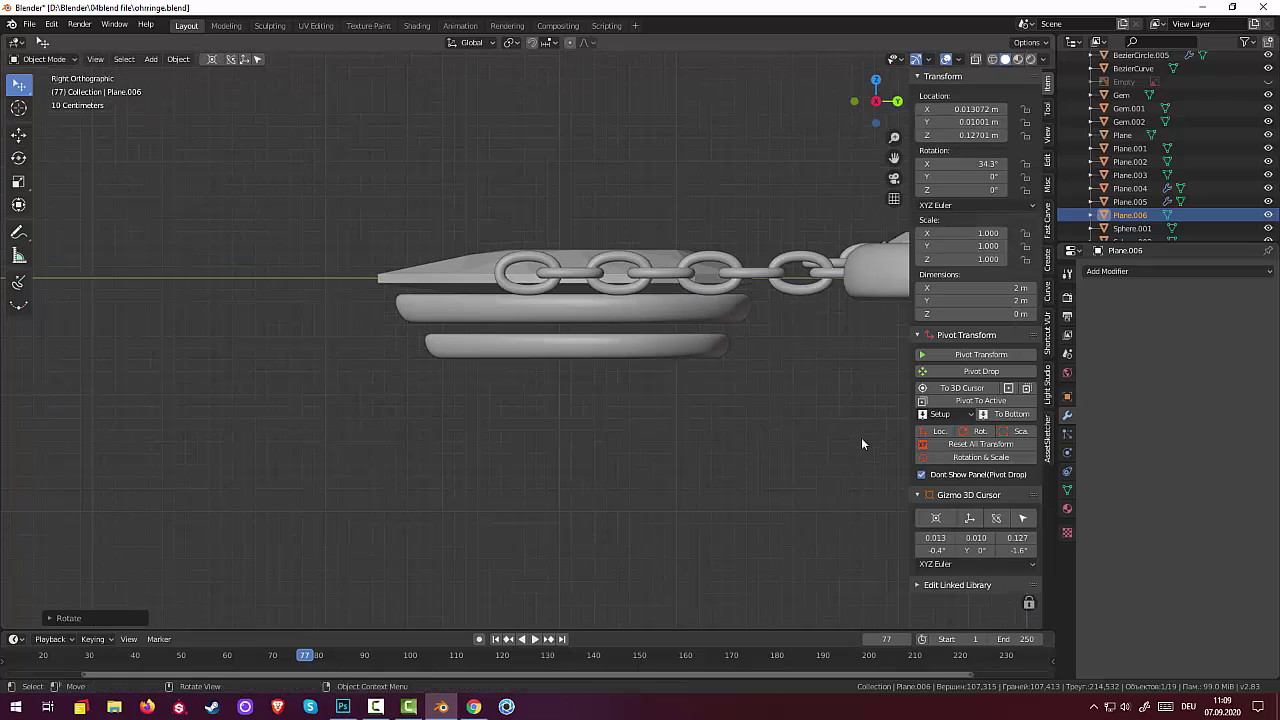
pyautogui.scroll(-3, 861, 437)
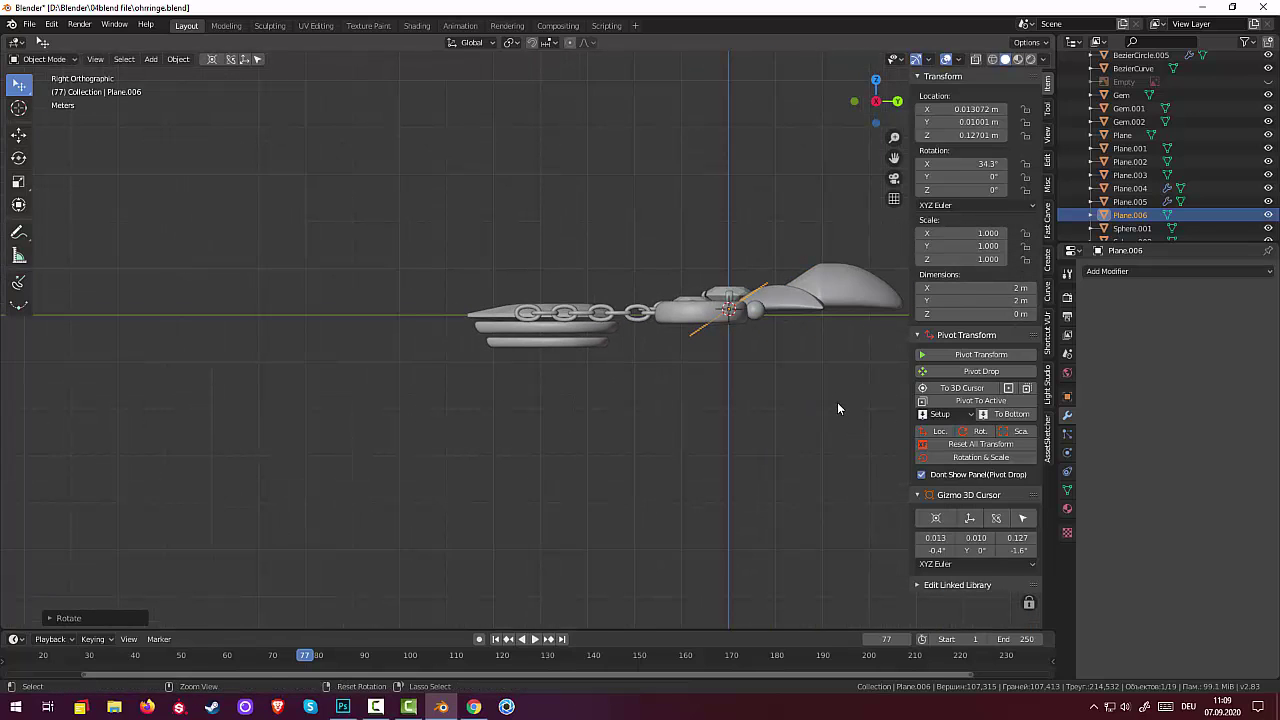
pyautogui.hotkey('alt', 'r')
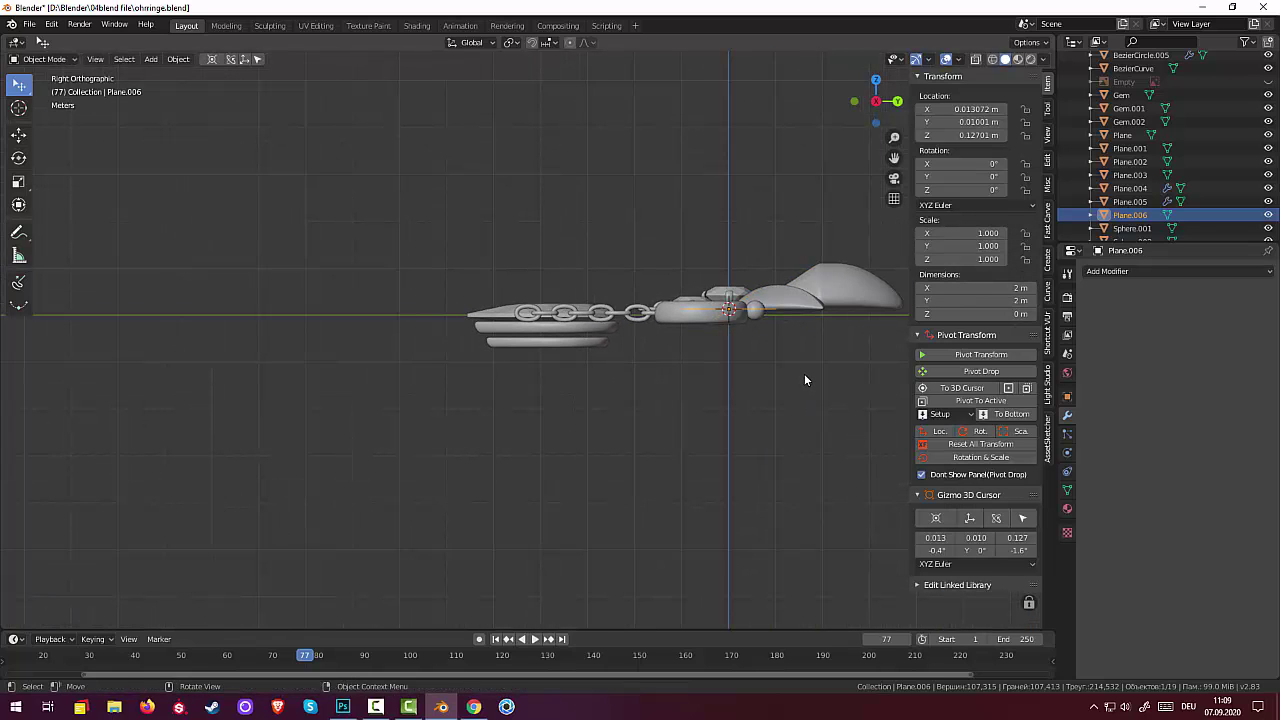
pyautogui.press('r')
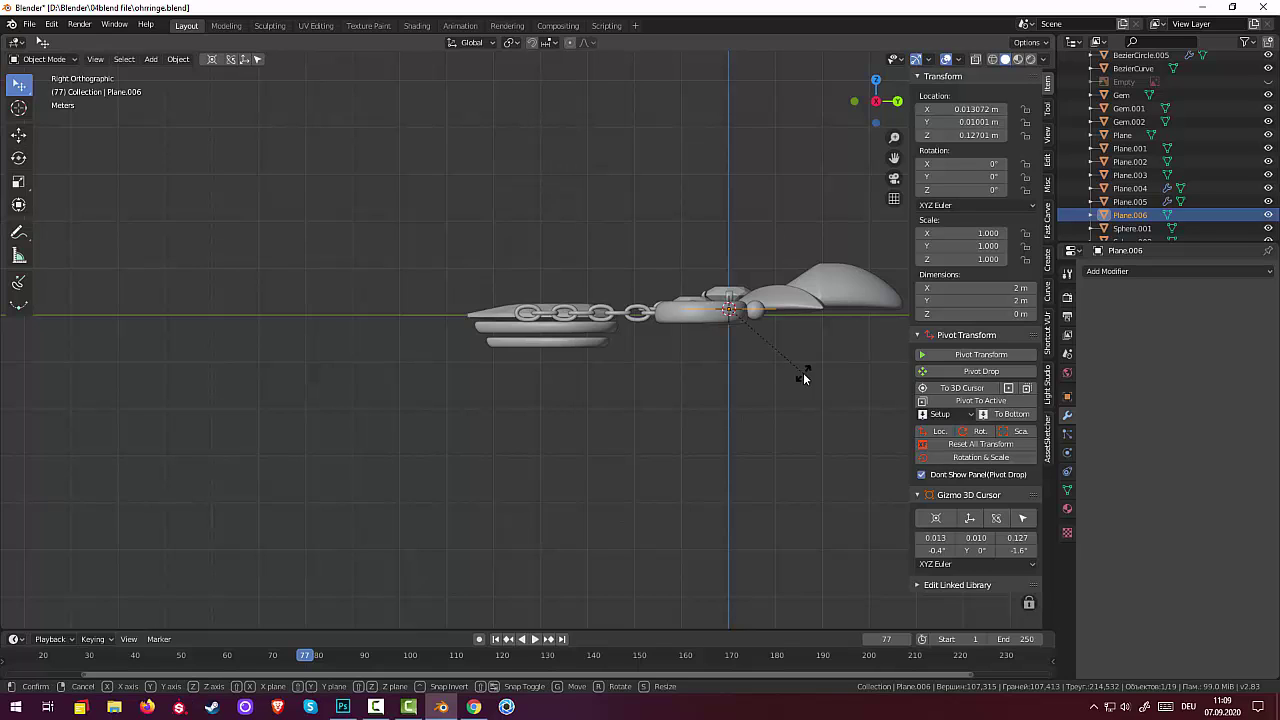
pyautogui.write('y')
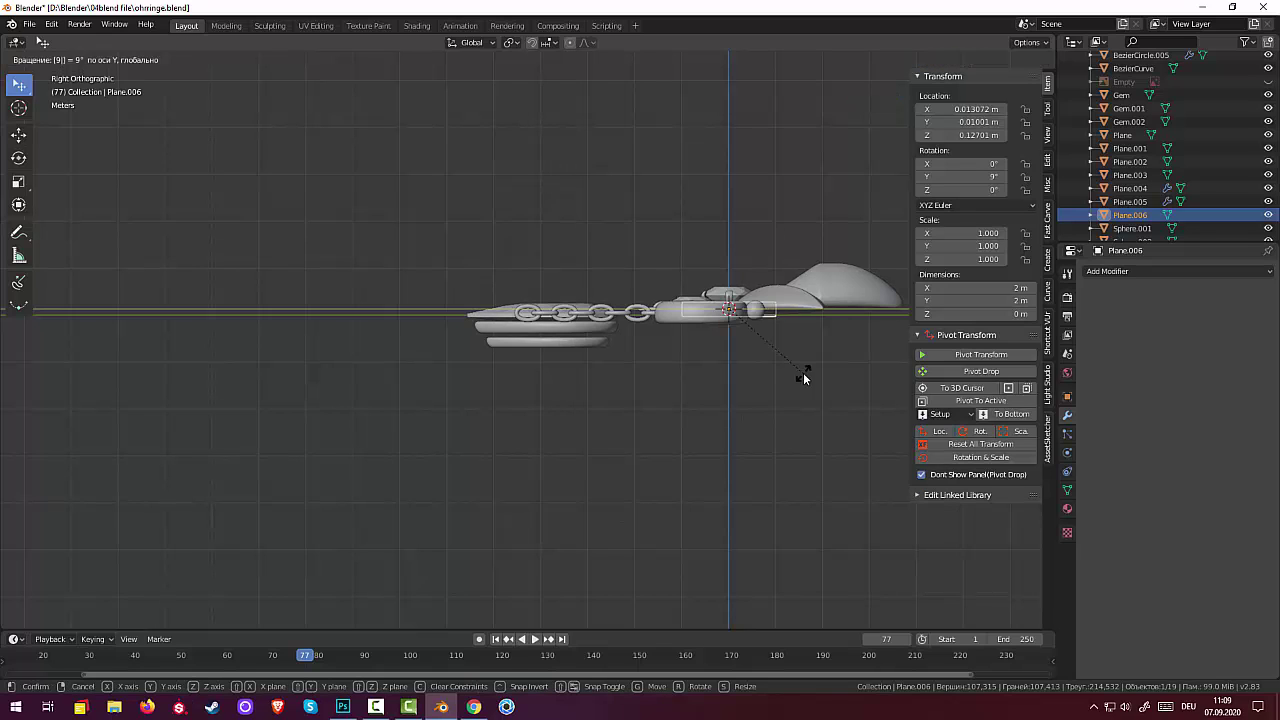
pyautogui.write('90')
pyautogui.press('Return')
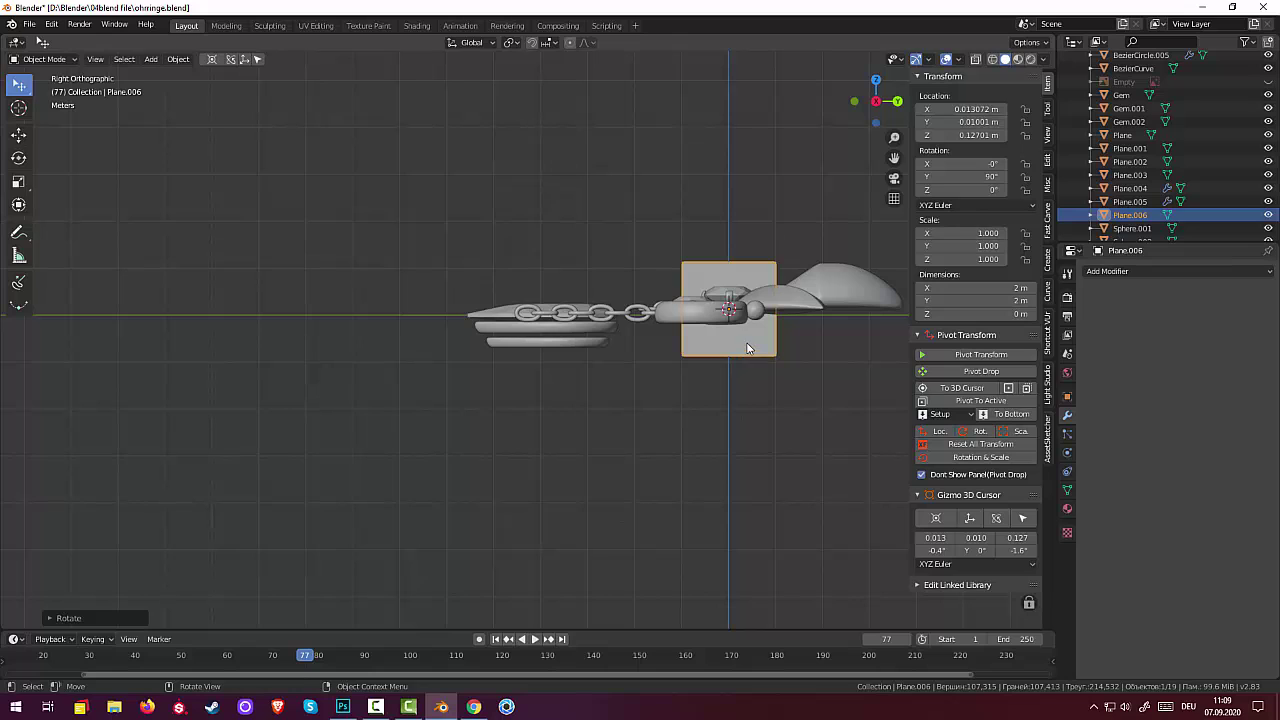
# Shrink the plane to 0.238 m and place it at the lowest rim's left end
pyautogui.press('g')
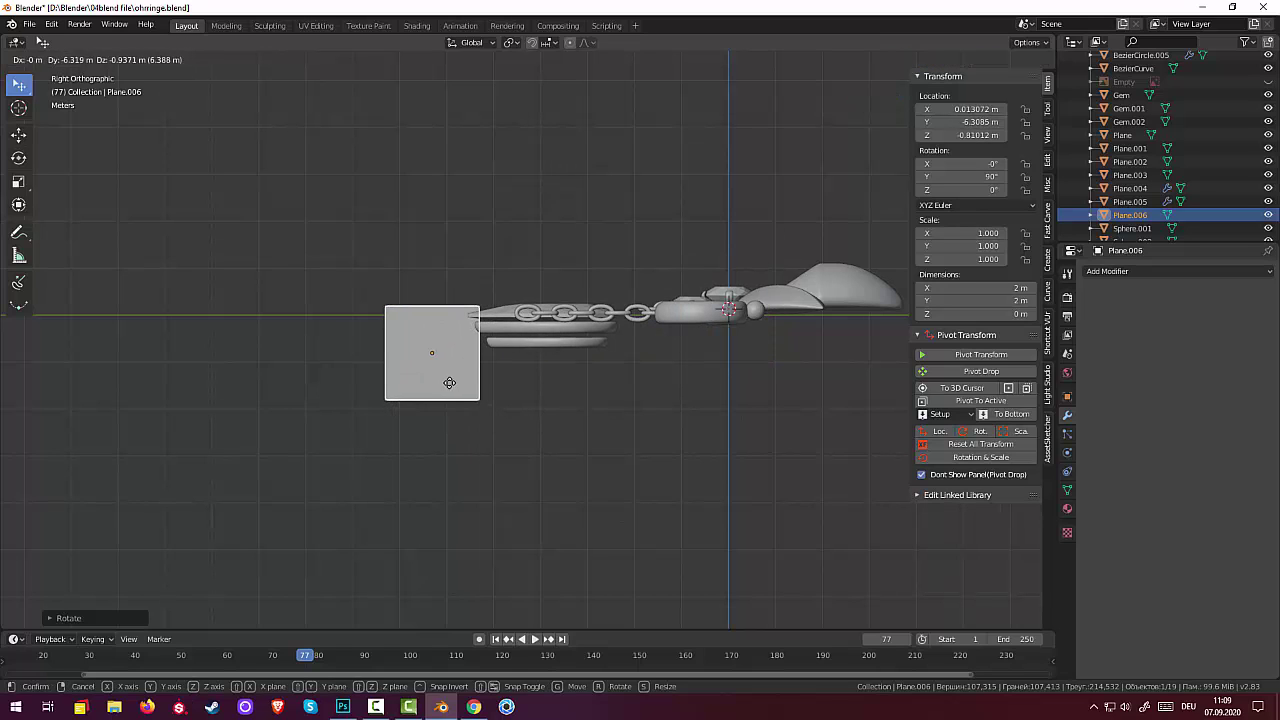
pyautogui.click(440, 385)
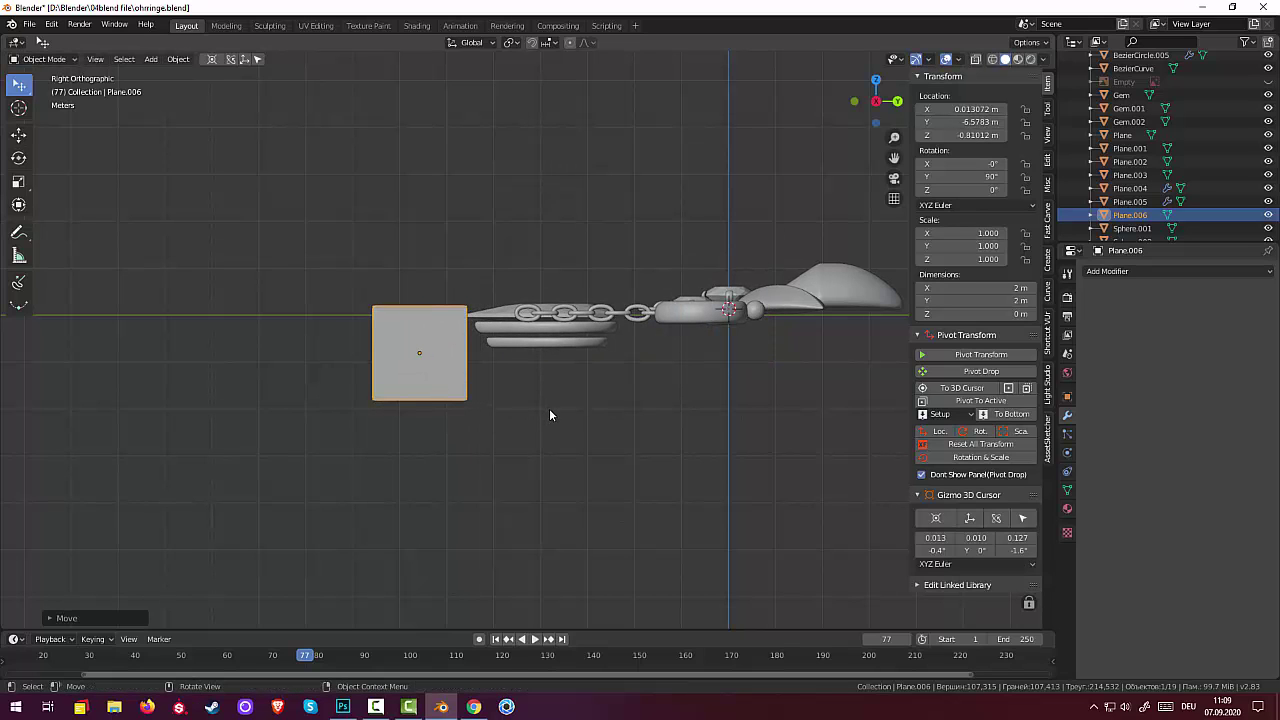
pyautogui.press('s')
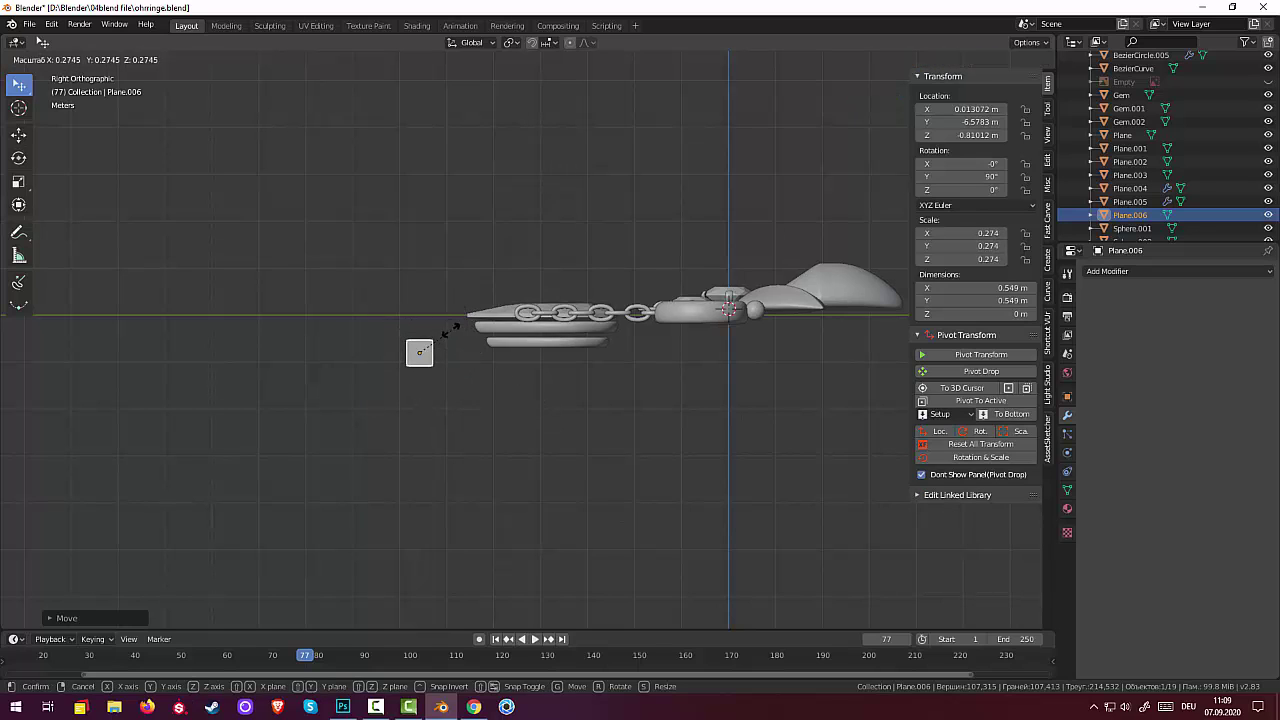
pyautogui.click(423, 336)
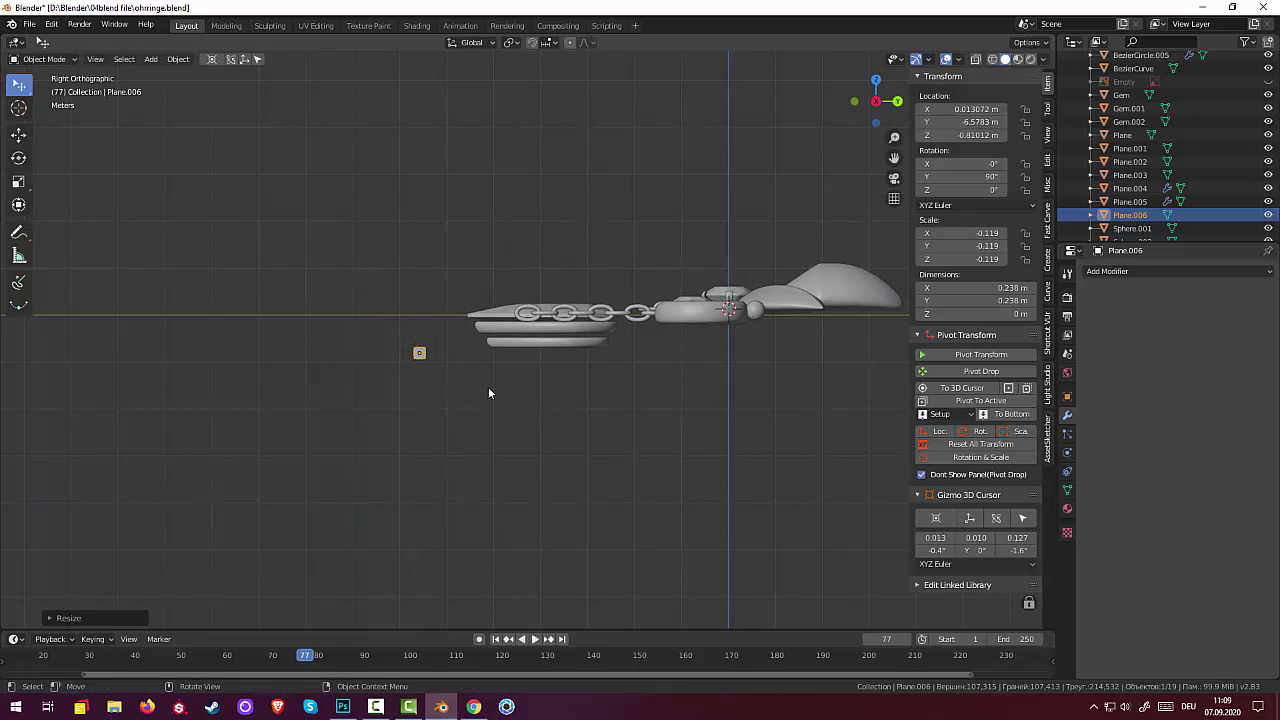
pyautogui.press('g')
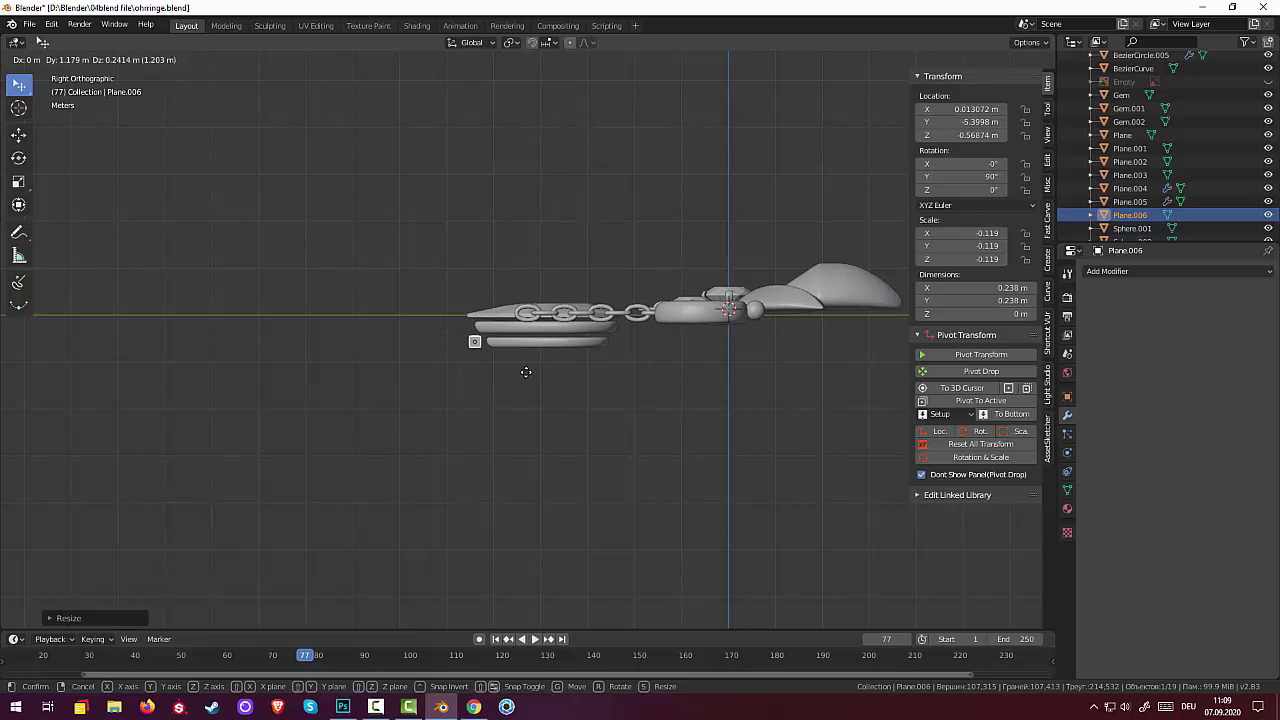
pyautogui.click(530, 371)
# Tilt the small plane, shrink it to 0.079 scale and set it against the rim's left edge
pyautogui.scroll(2, 537, 381)
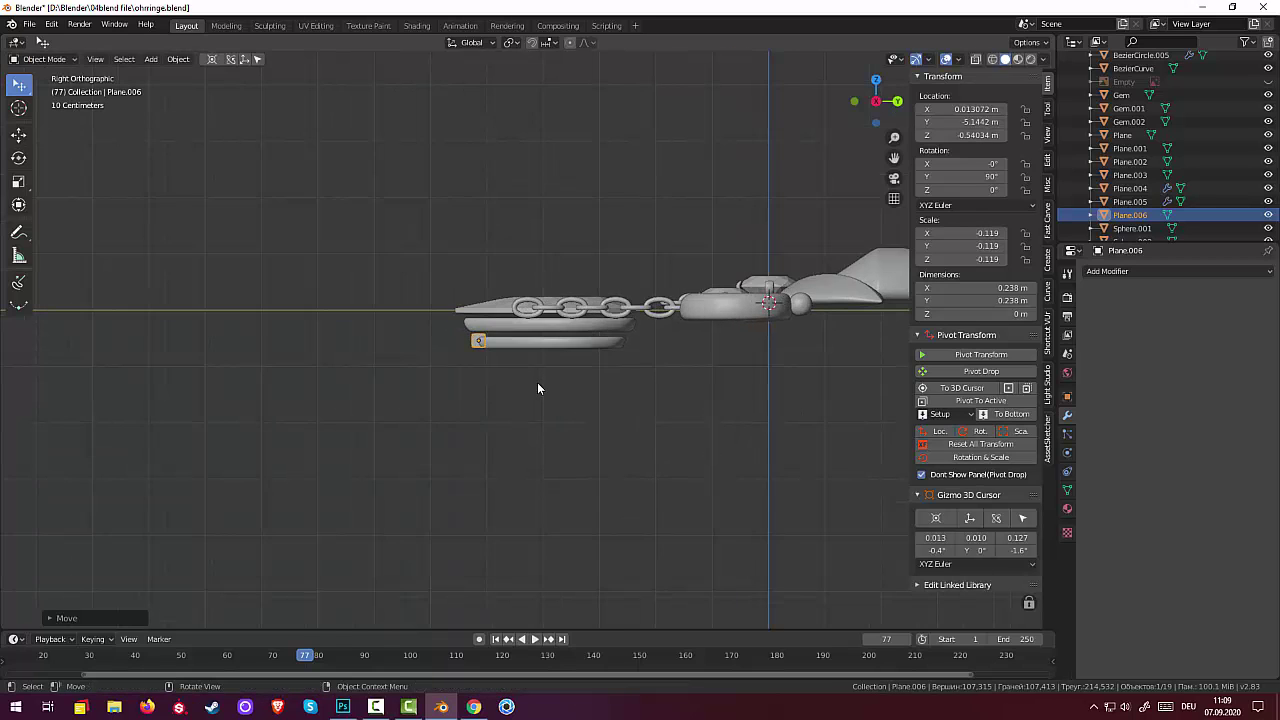
pyautogui.scroll(2, 537, 382)
pyautogui.scroll(3, 537, 388)
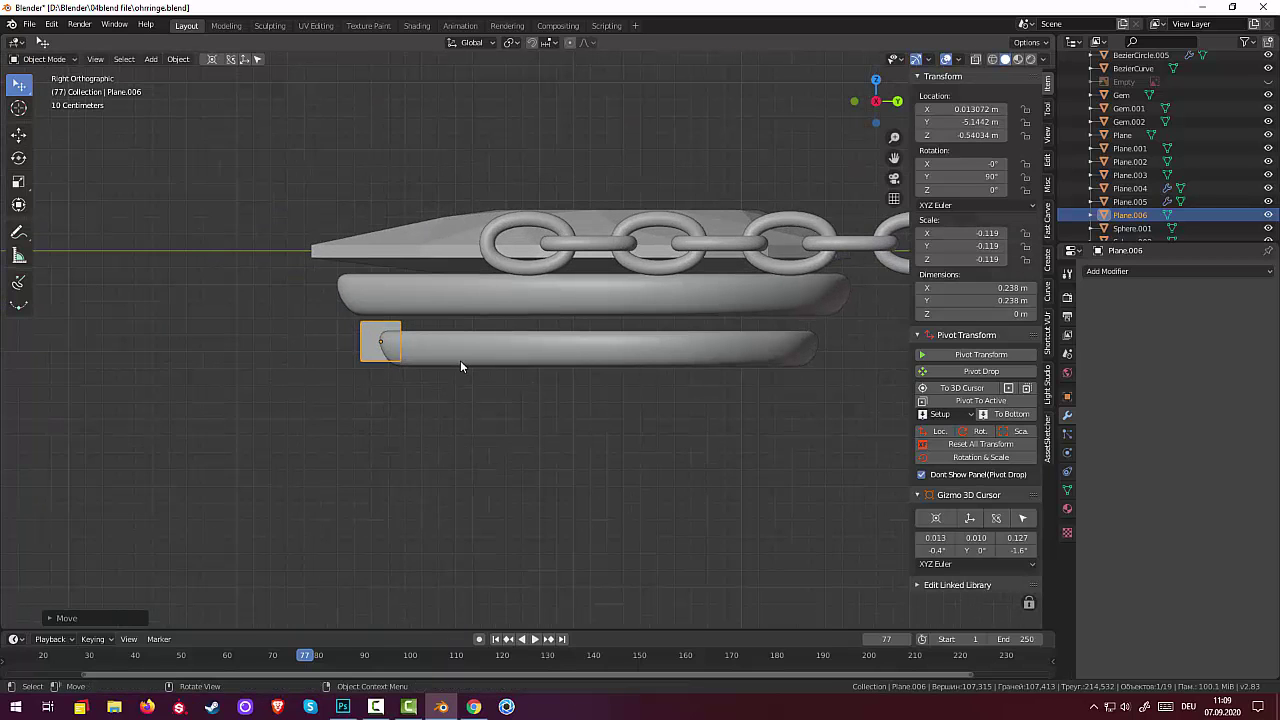
pyautogui.press('r')
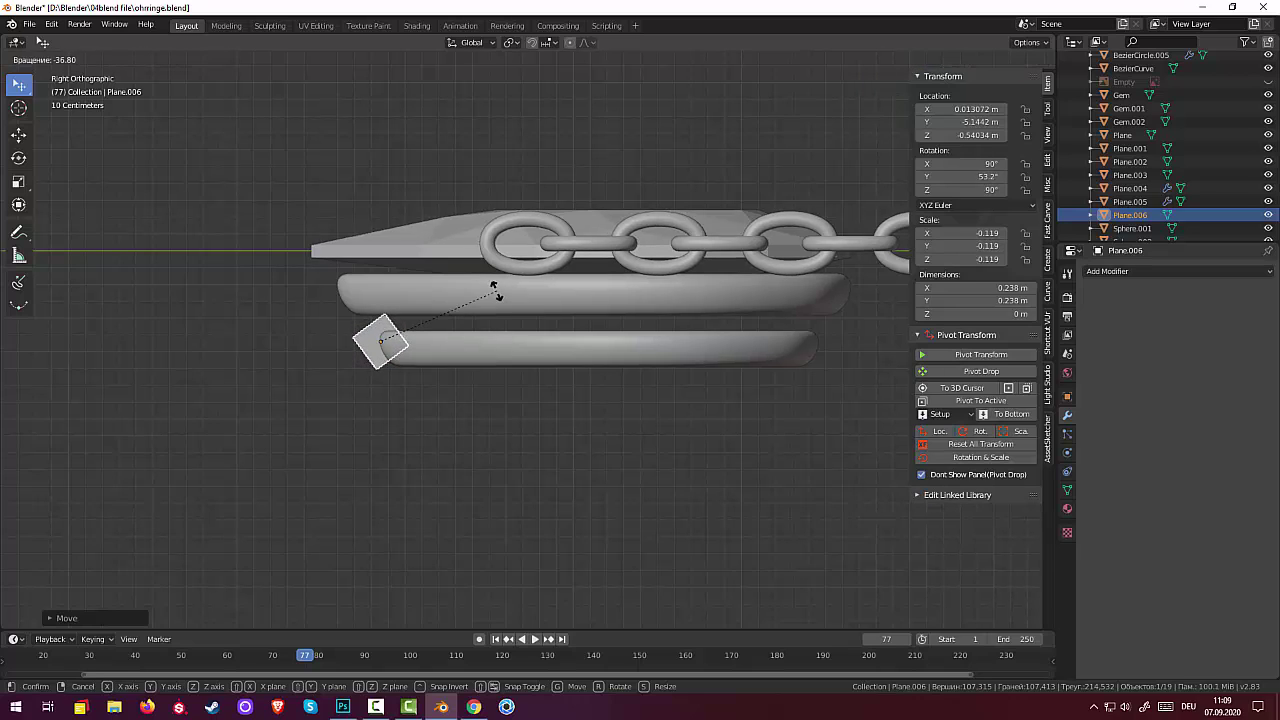
pyautogui.click(490, 290)
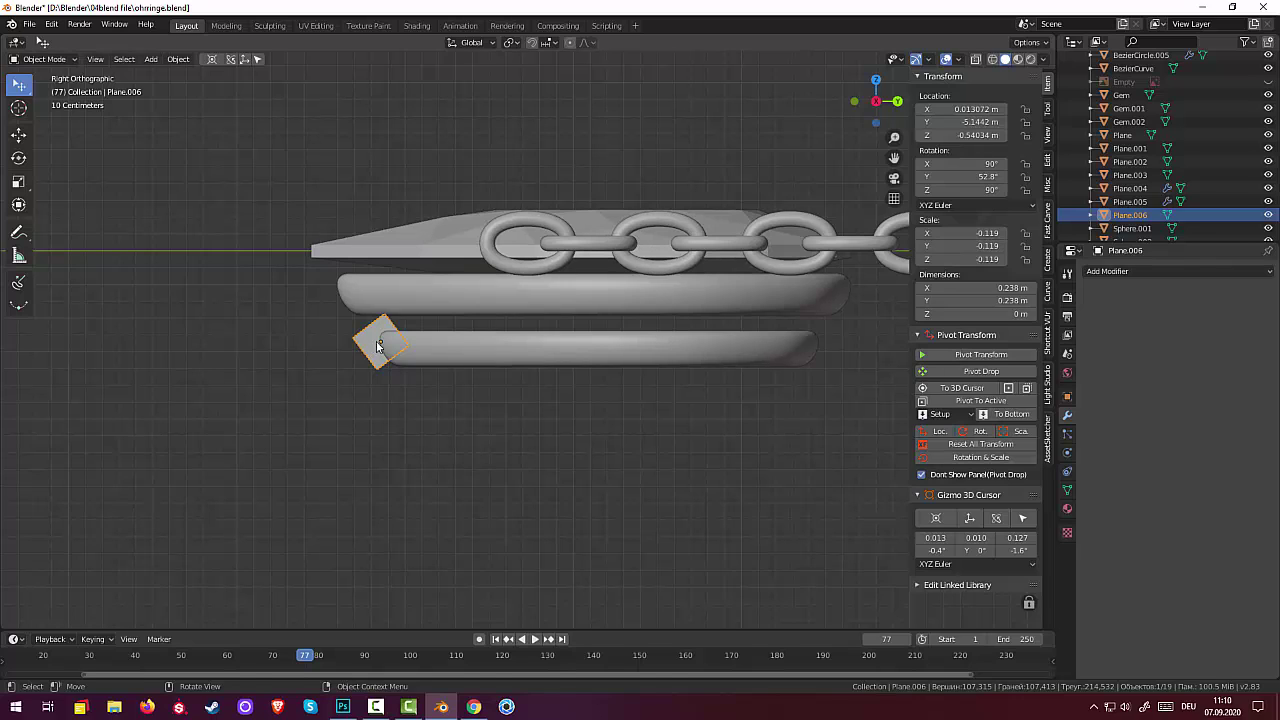
pyautogui.press('s')
pyautogui.click(483, 333)
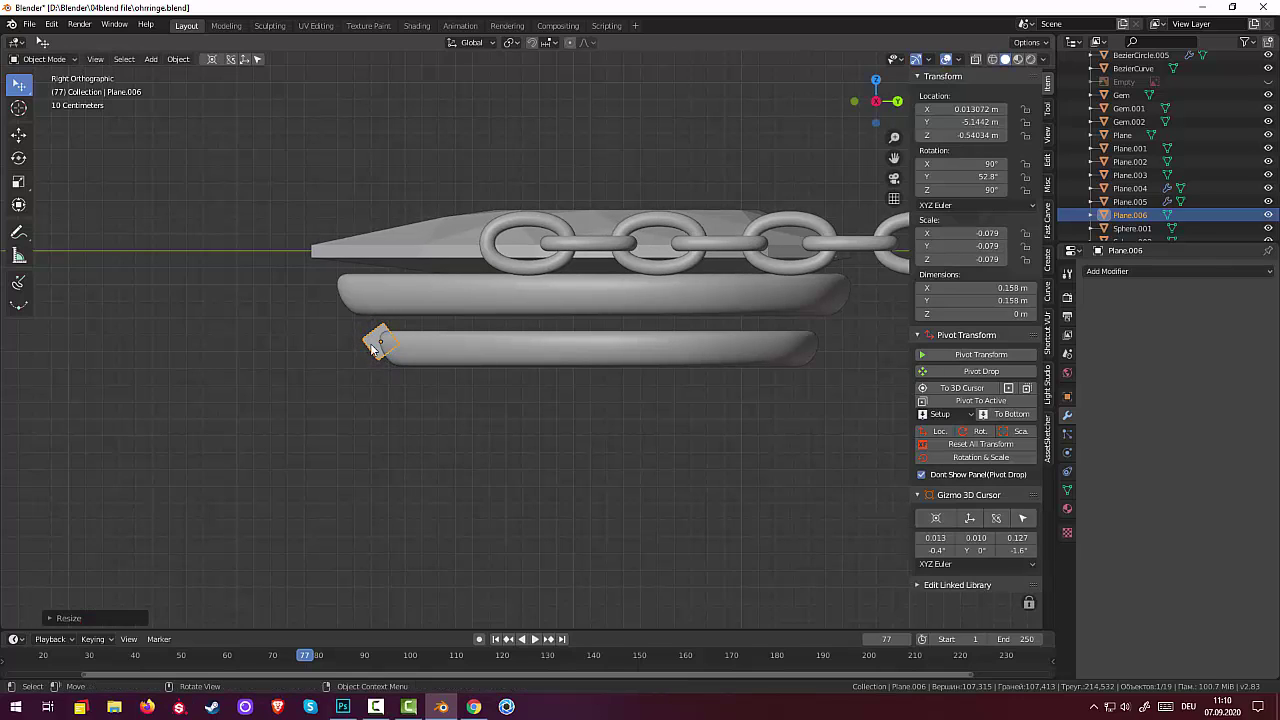
pyautogui.press('g')
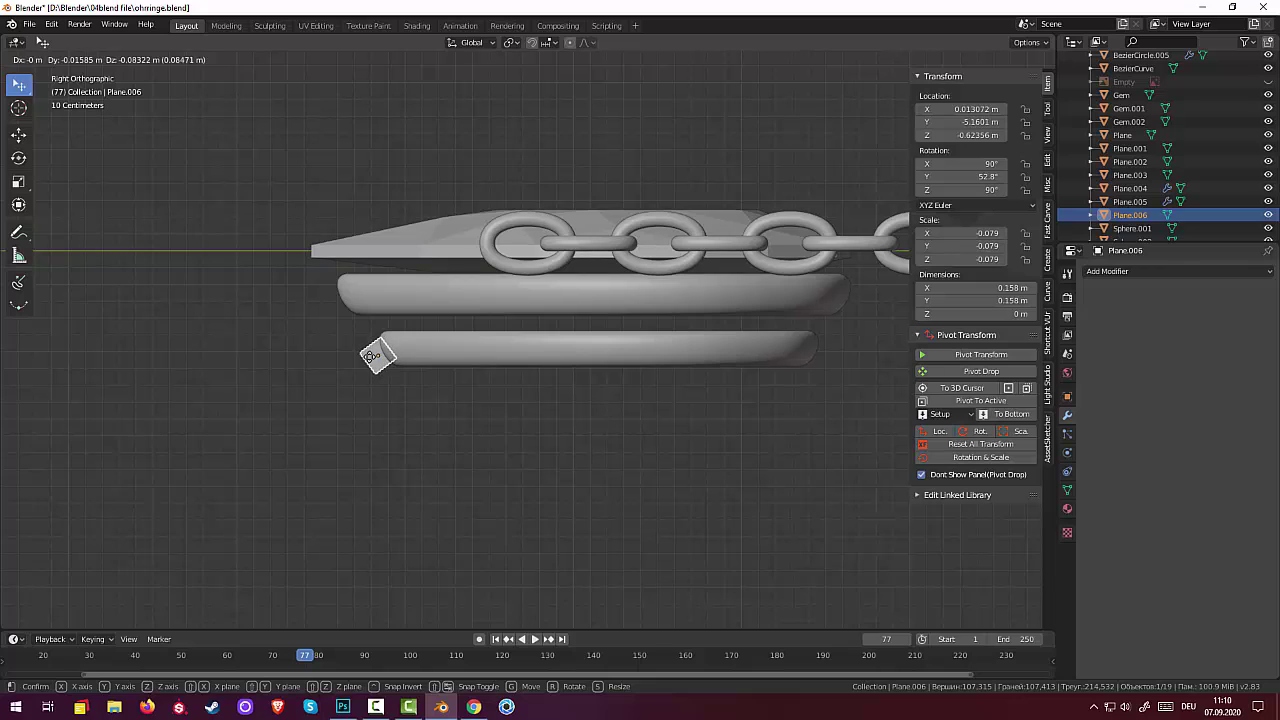
pyautogui.click(370, 356)
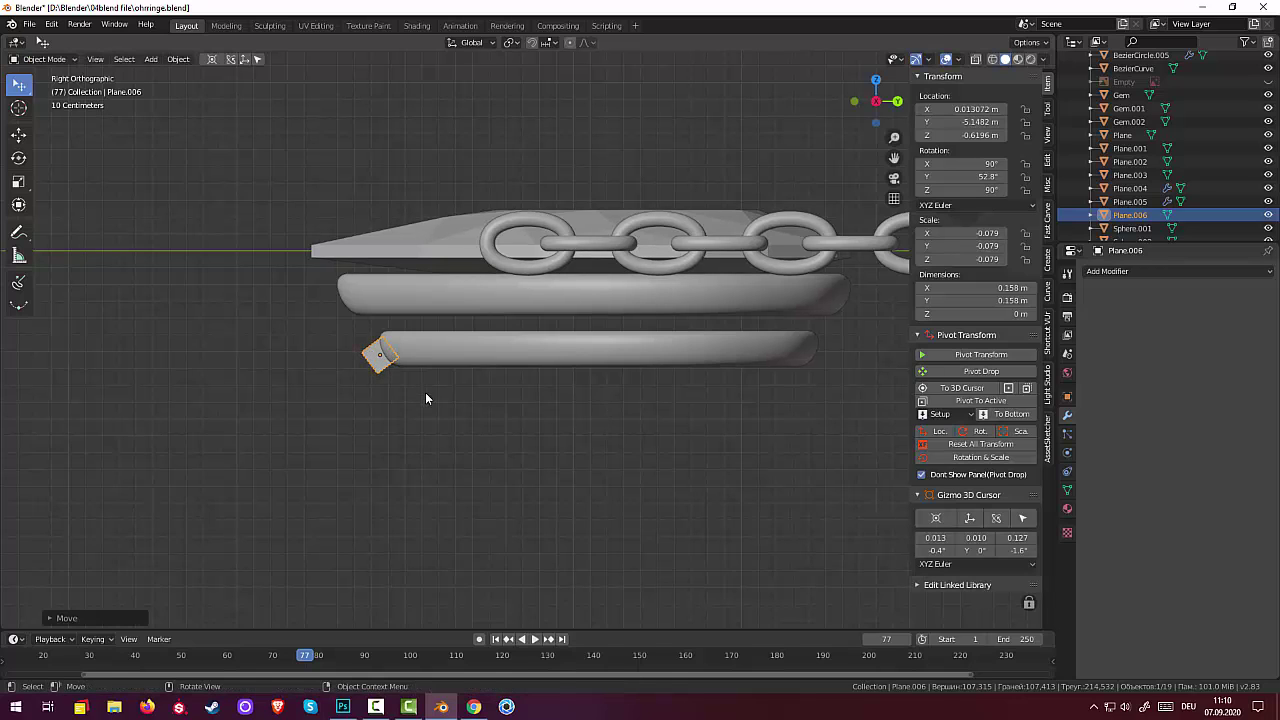
# Adjust the plane's tilt to 43.8° on Y and switch it into Edit Mode
pyautogui.press('r')
pyautogui.click(384, 356)
pyautogui.click(378, 356)
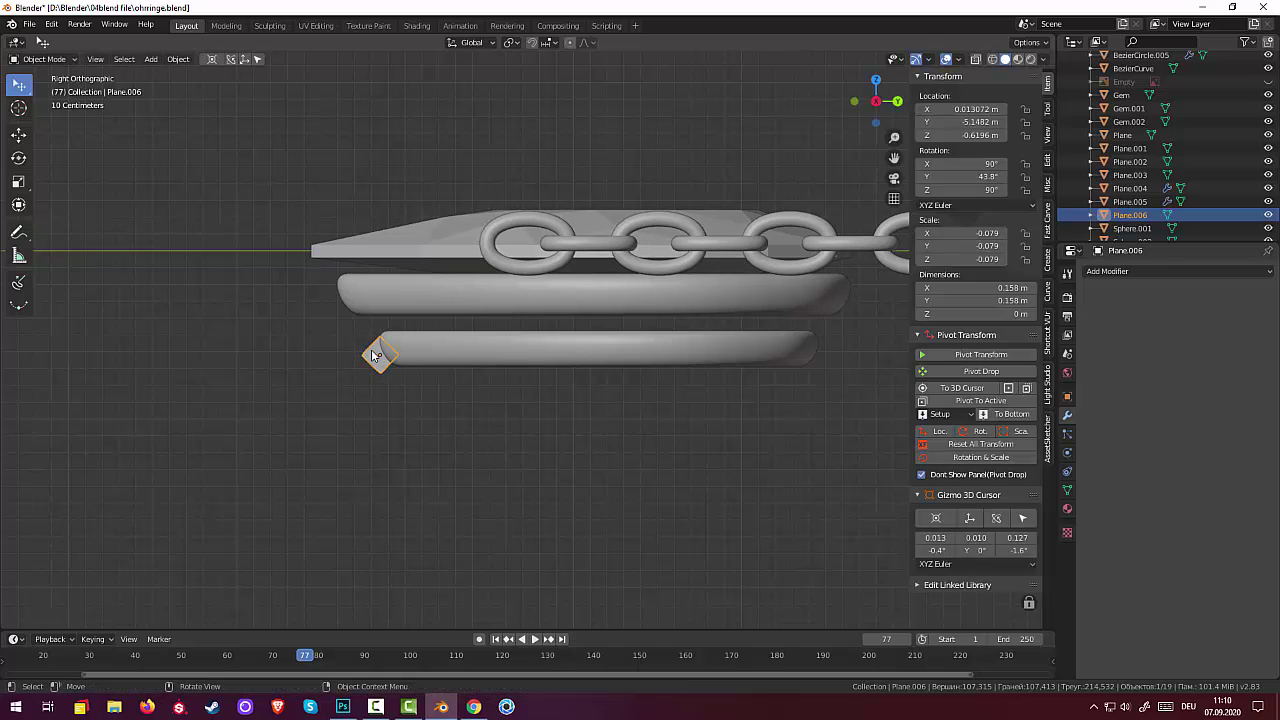
pyautogui.click(40, 59)
pyautogui.click(40, 86)
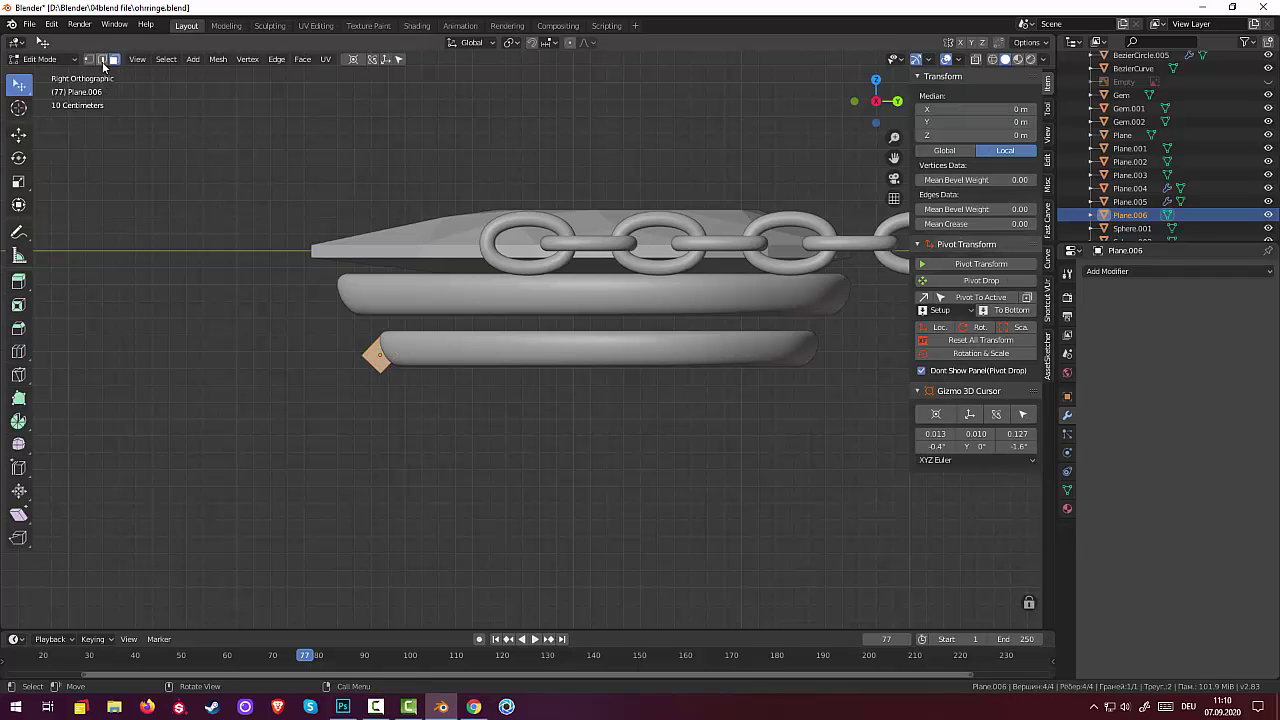
# In edge select mode, extrude the plane's tip edge into a new segment and scale it
pyautogui.click(101, 59)
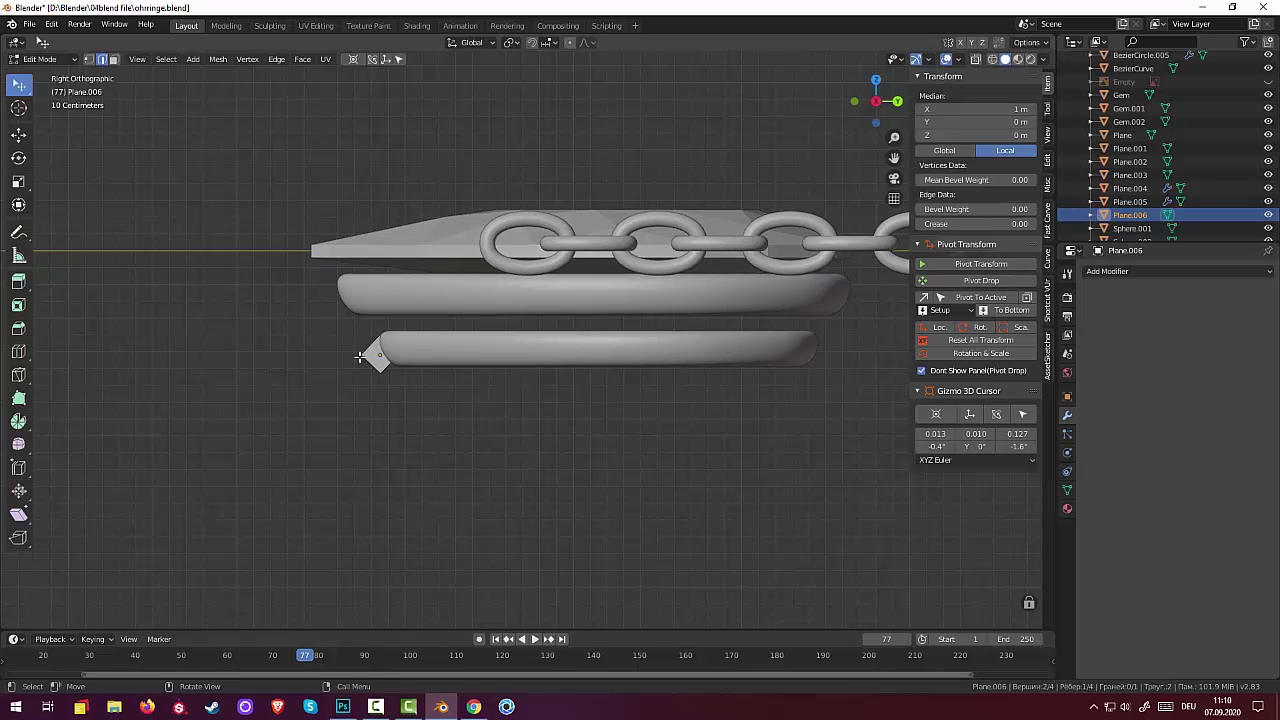
pyautogui.press('e')
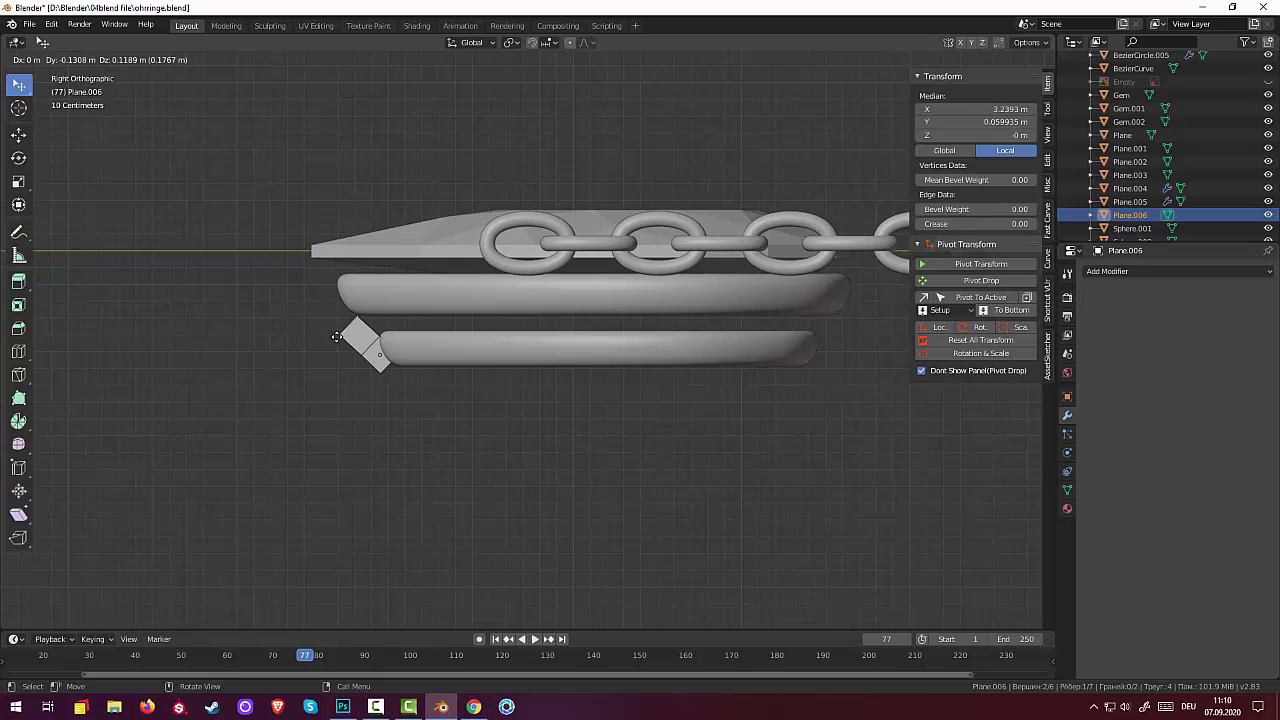
pyautogui.click(338, 333)
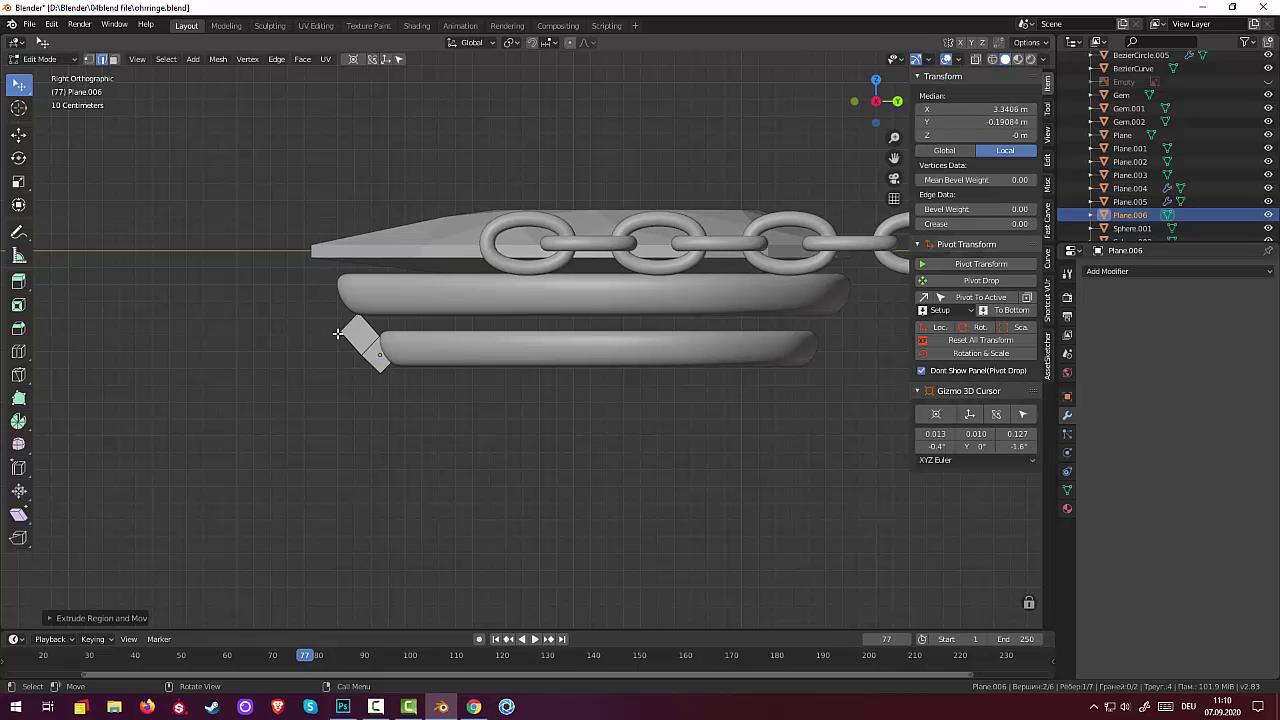
pyautogui.press('s')
pyautogui.click(334, 331)
# Extrude a second segment up beside the middle rim, scaling and rotating it to follow the rim
pyautogui.press('e')
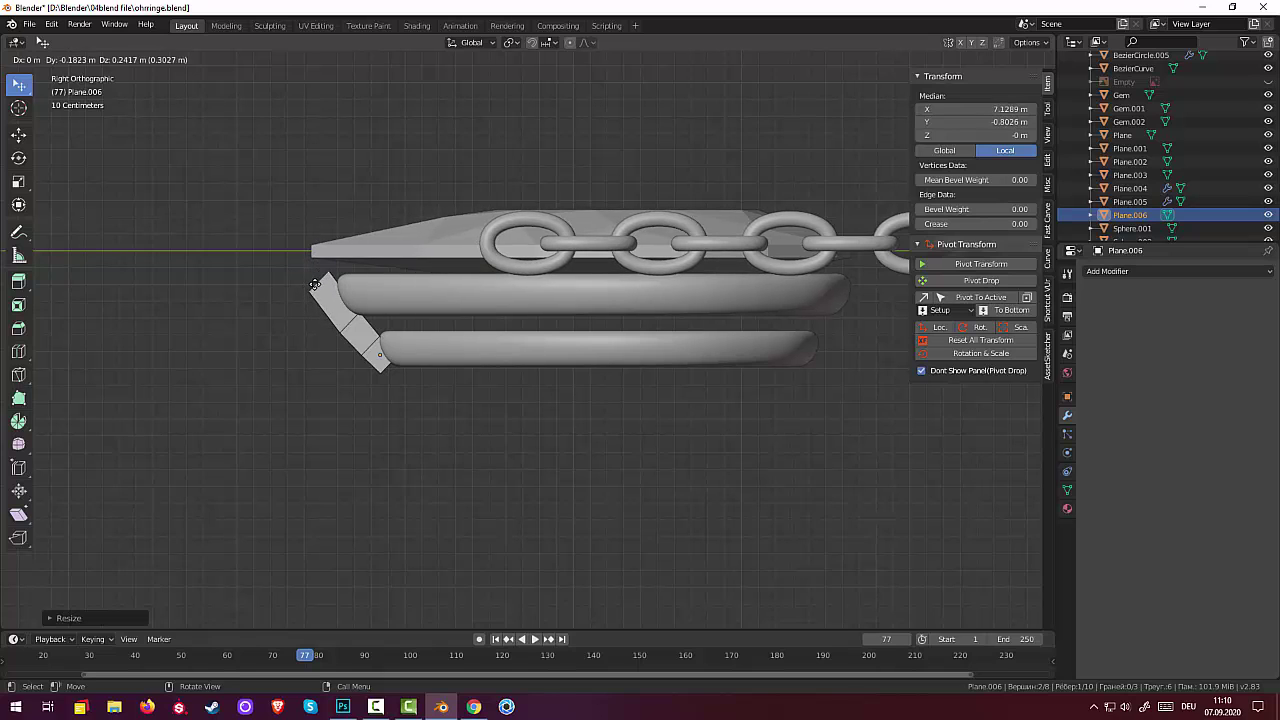
pyautogui.click(315, 285)
pyautogui.press('s')
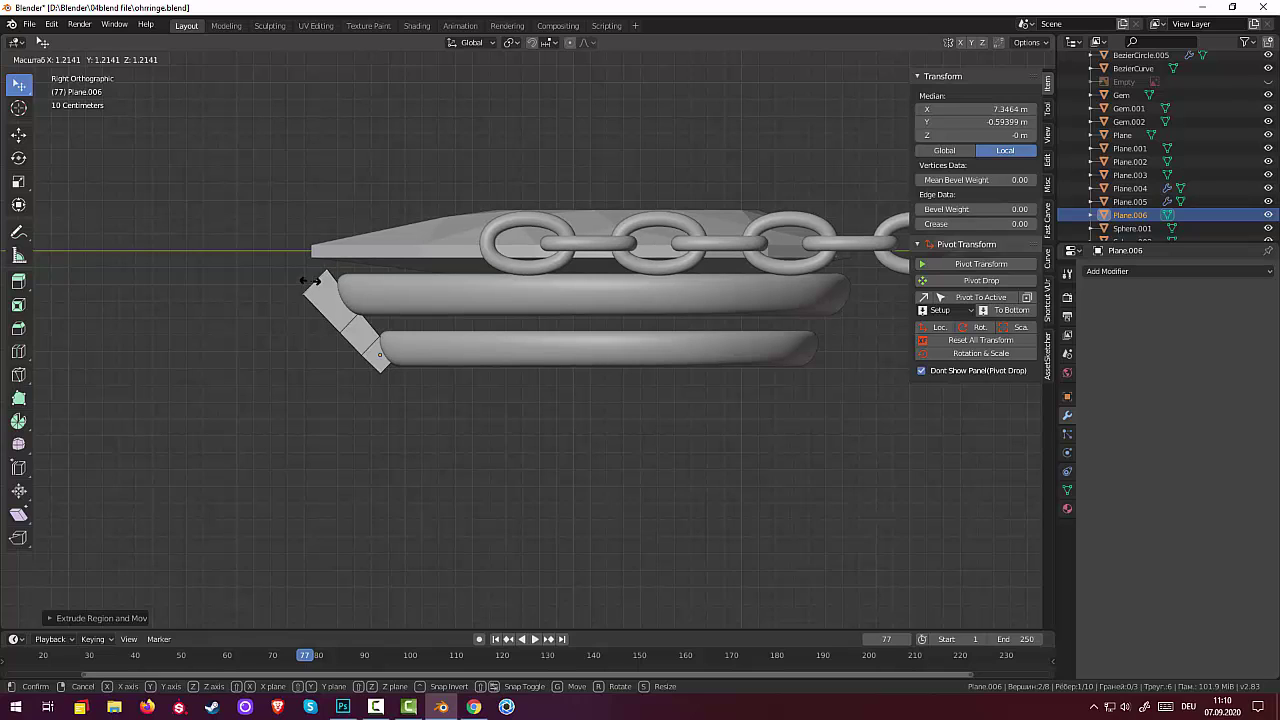
pyautogui.click(312, 282)
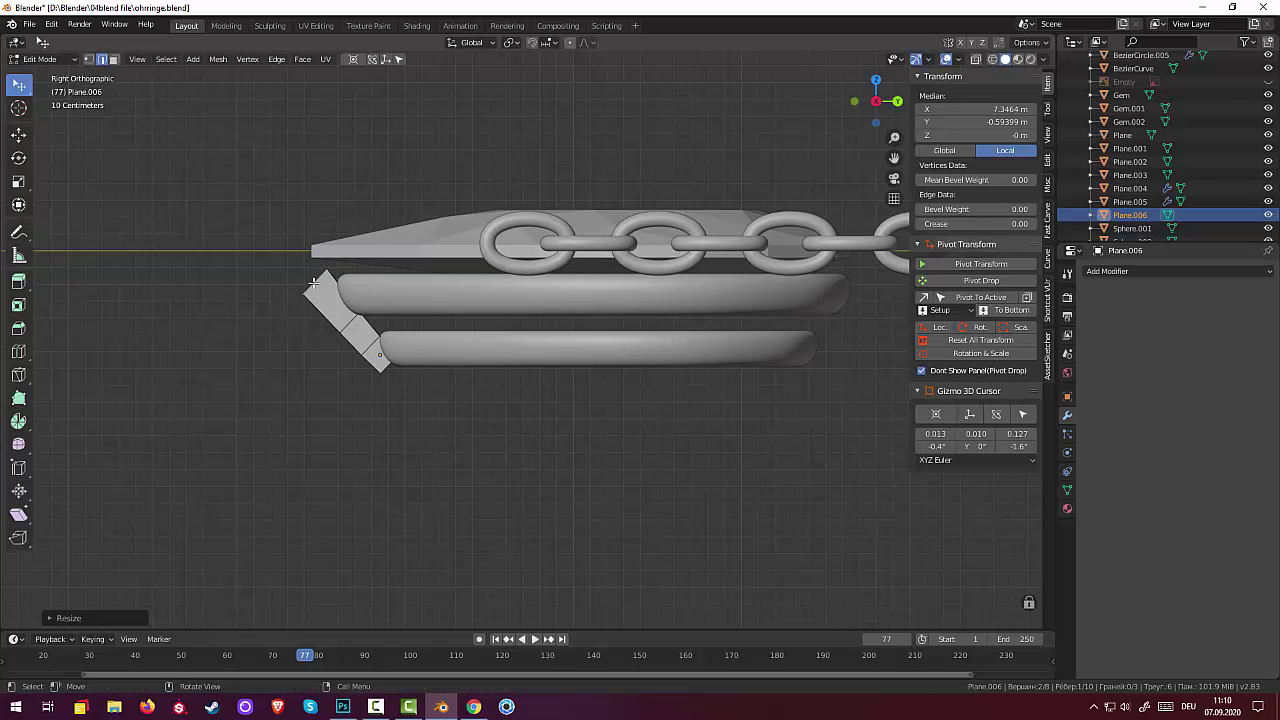
pyautogui.press('r')
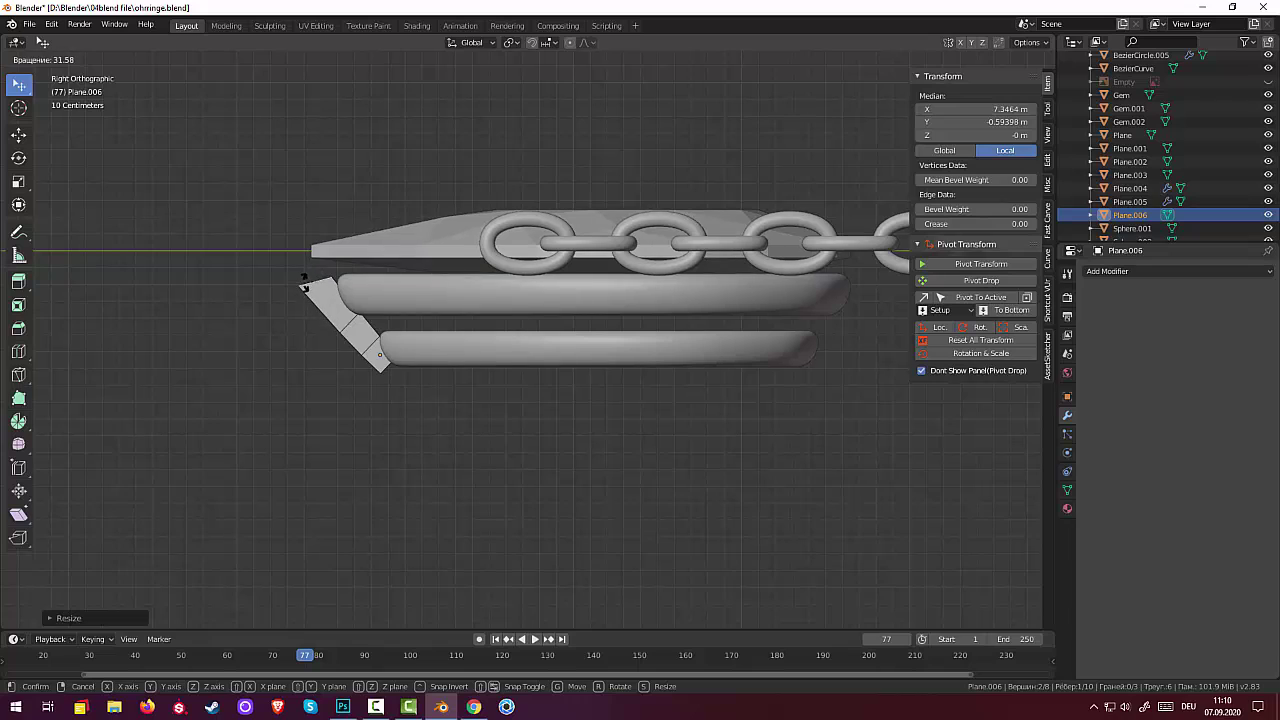
pyautogui.click(300, 286)
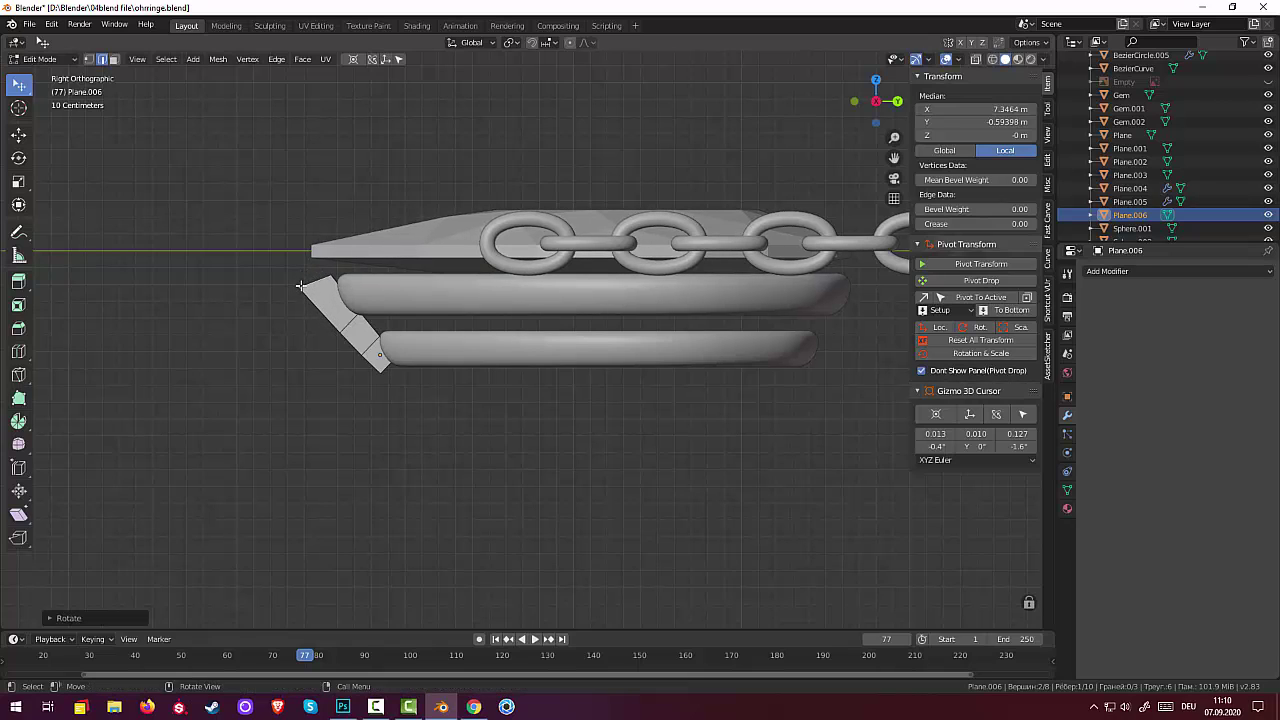
# Extrude two more segments level with and above the top rim, tilting and resizing the top edge
pyautogui.press('e')
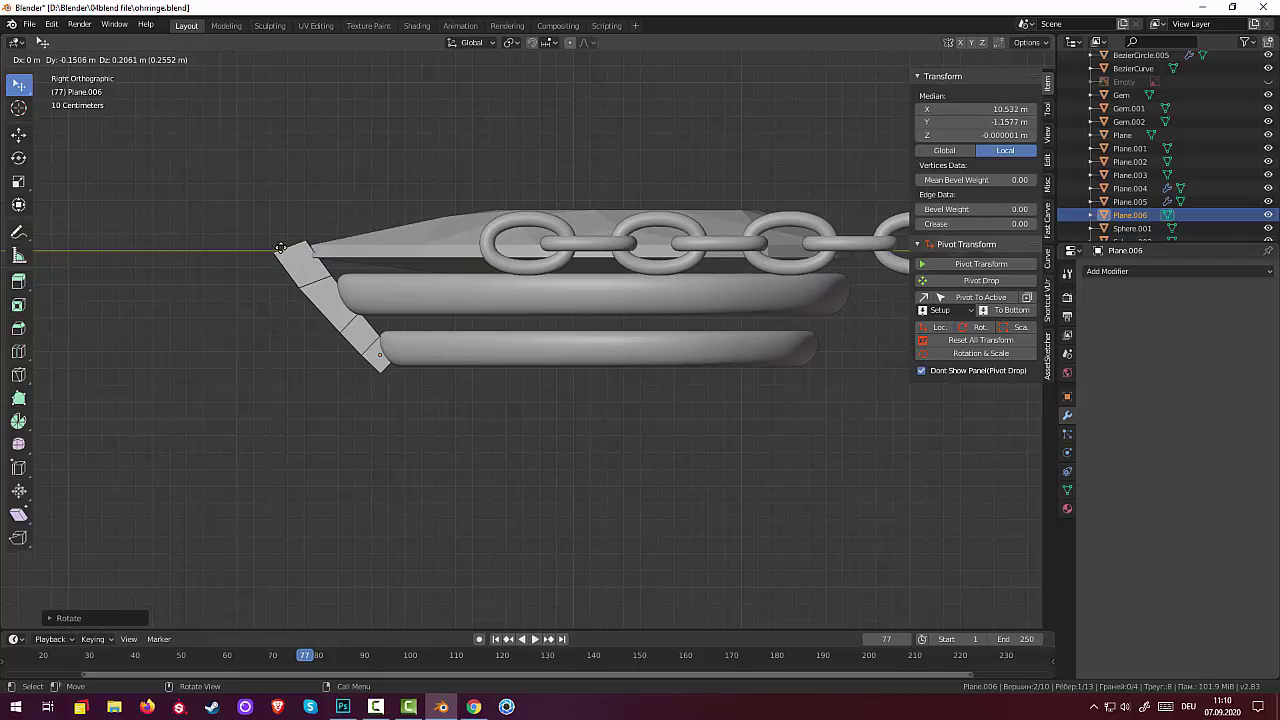
pyautogui.click(285, 254)
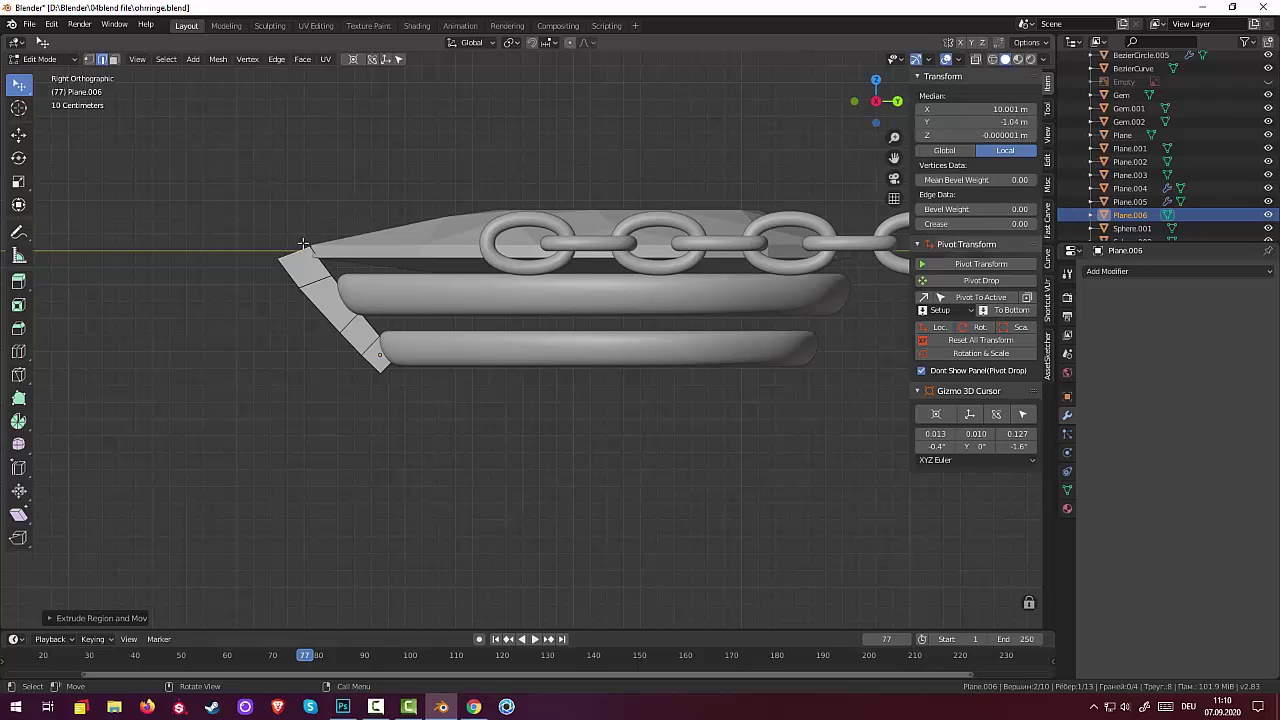
pyautogui.press('e')
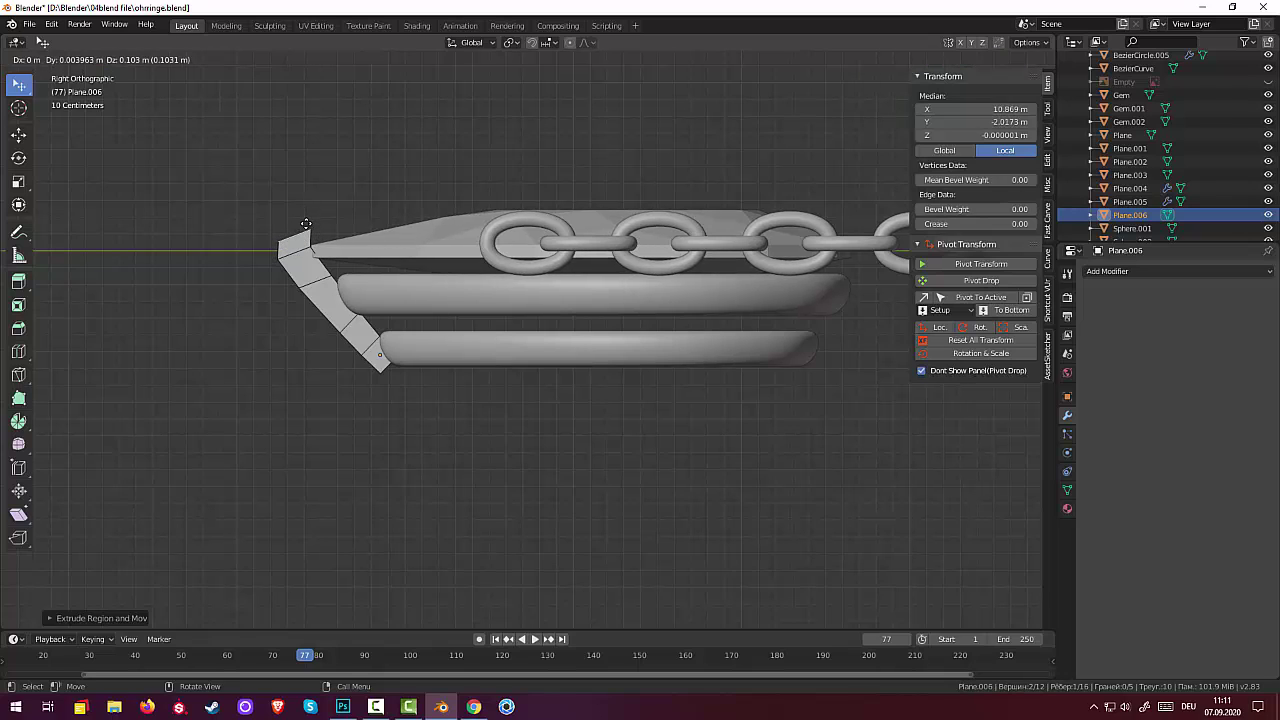
pyautogui.click(310, 224)
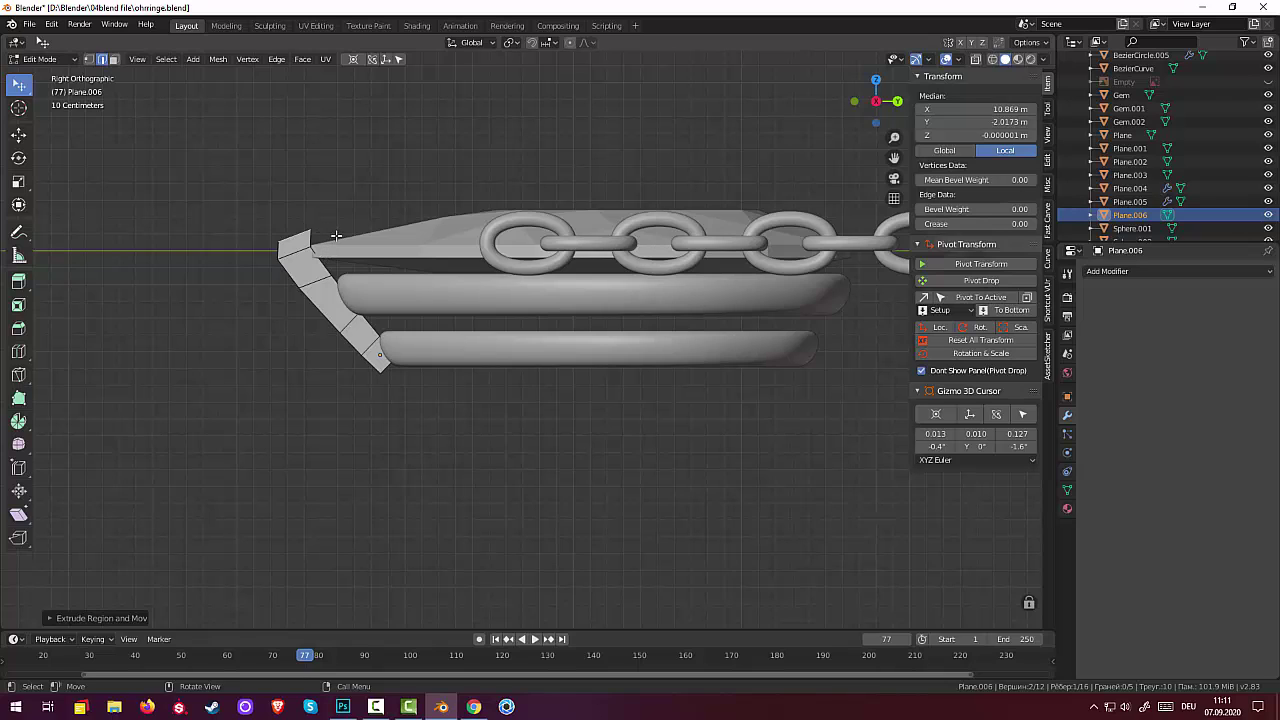
pyautogui.press('r')
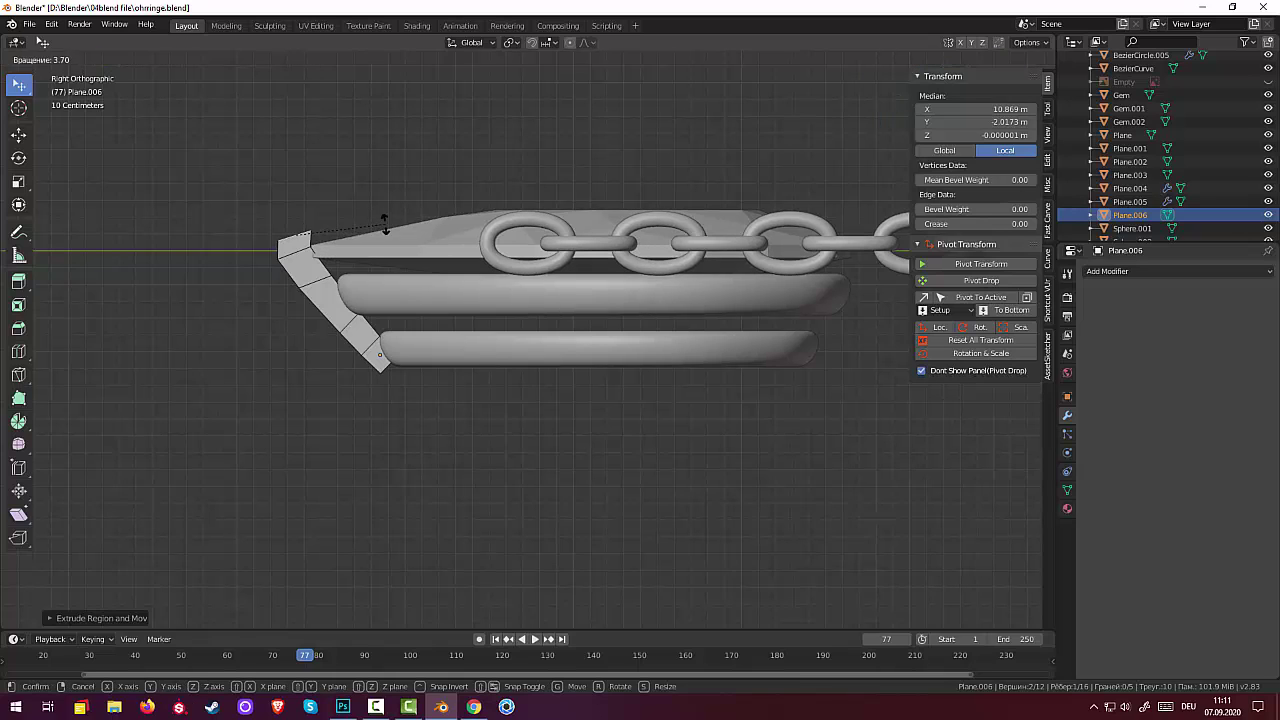
pyautogui.click(375, 246)
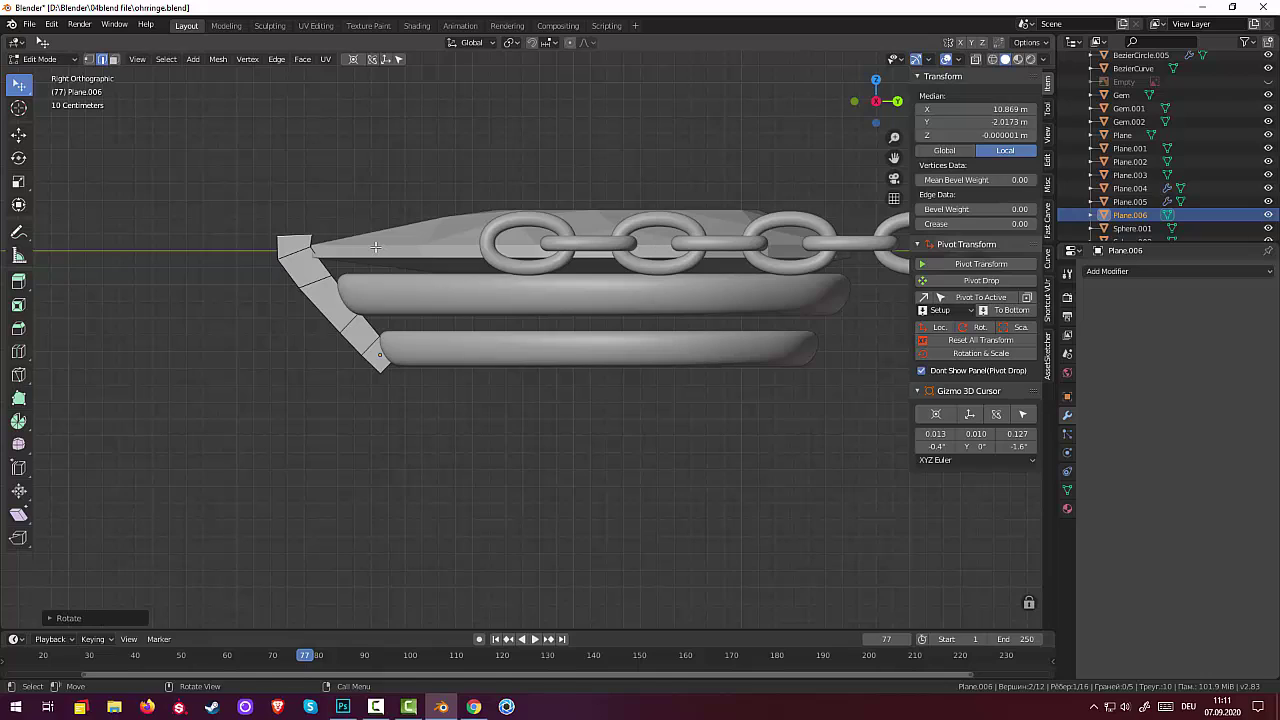
pyautogui.press('s')
pyautogui.click(389, 244)
pyautogui.click(89, 60)
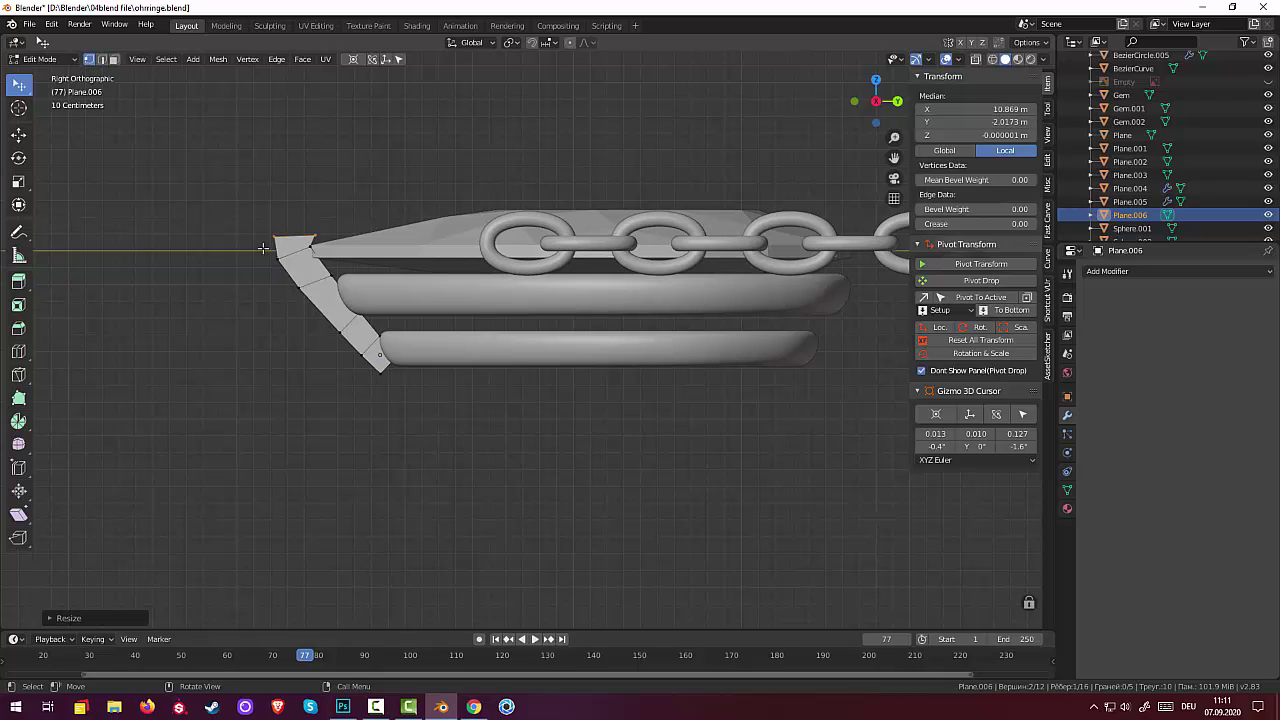
pyautogui.click(332, 273)
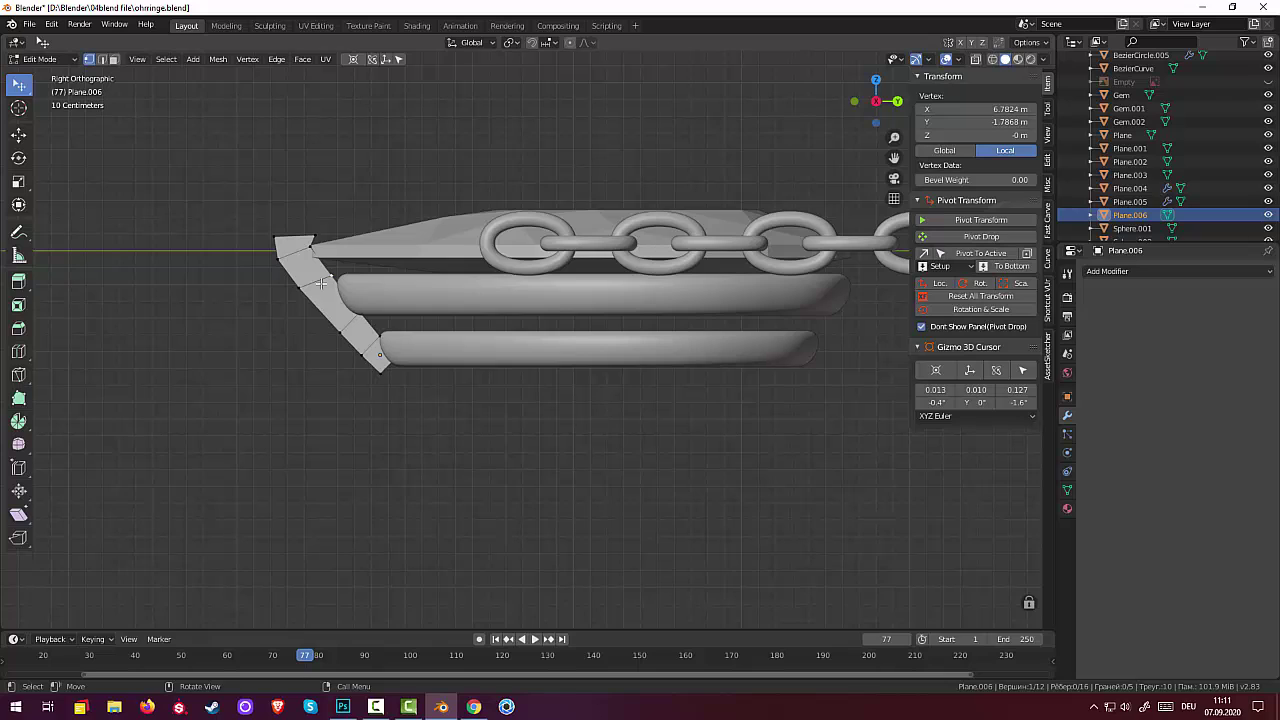
# Move the upper profile vertices closer to the rims' left side
pyautogui.press('g')
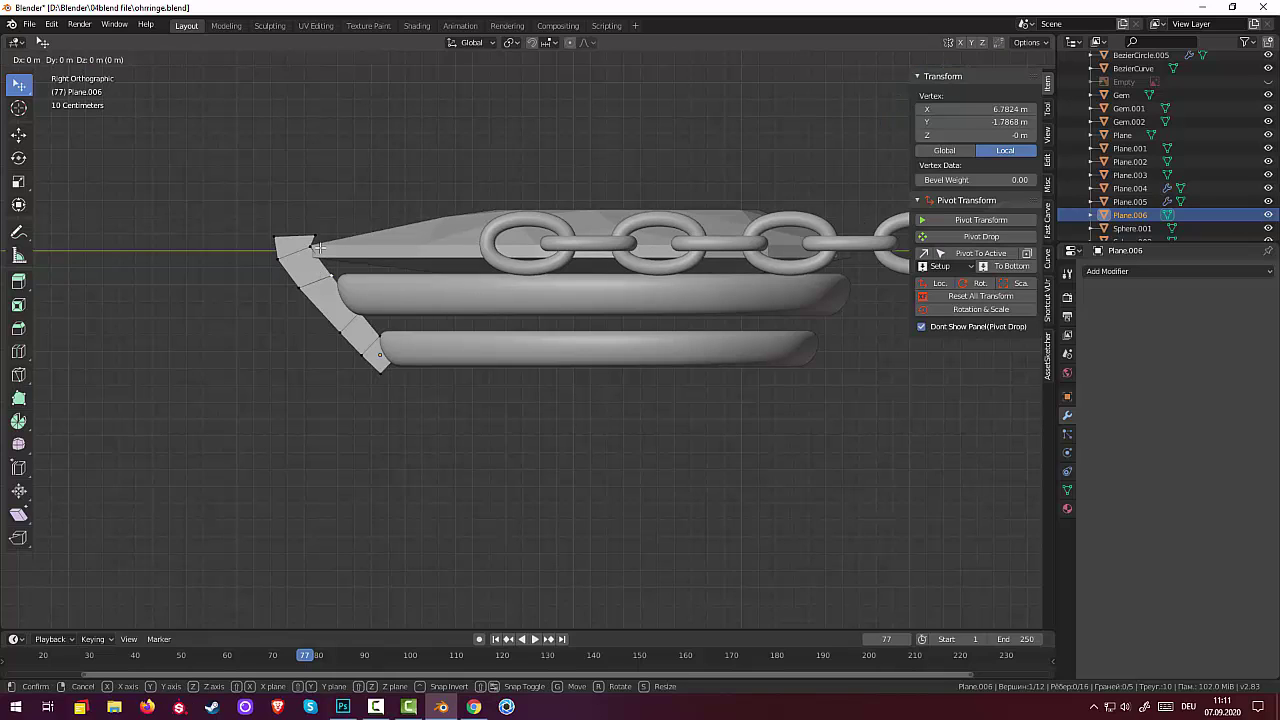
pyautogui.click(312, 247)
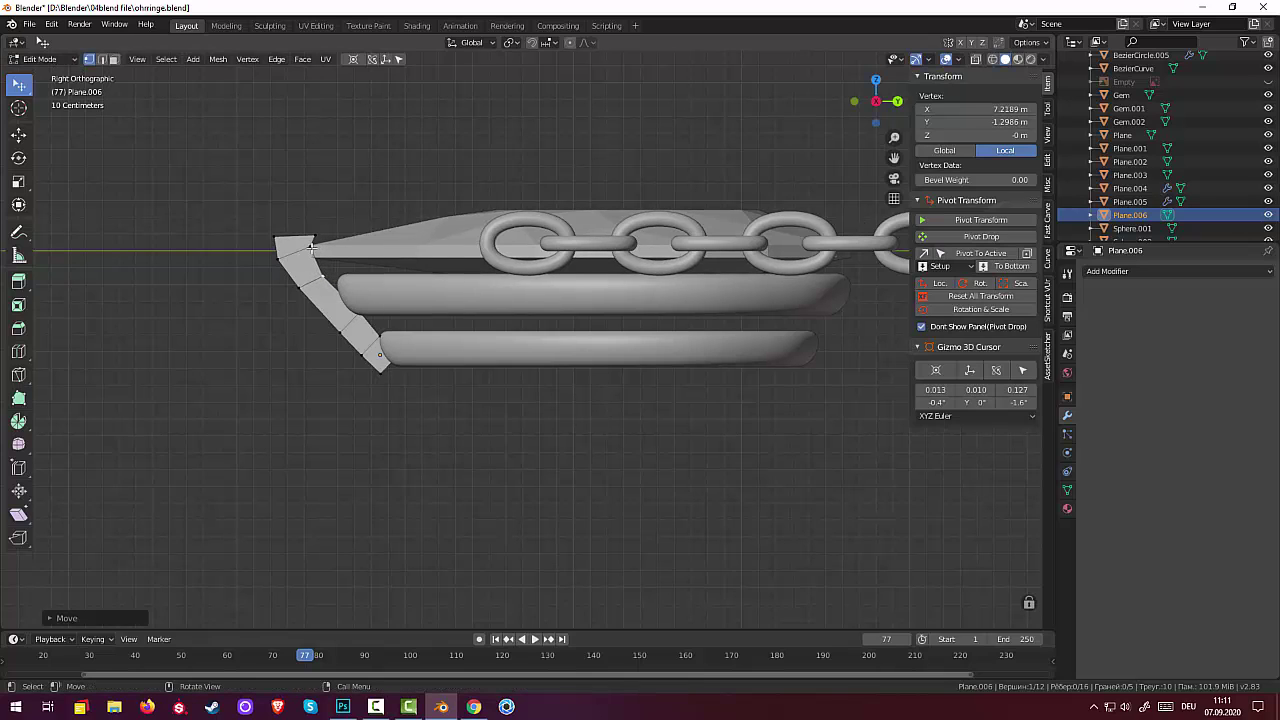
pyautogui.press('g')
pyautogui.click(353, 307)
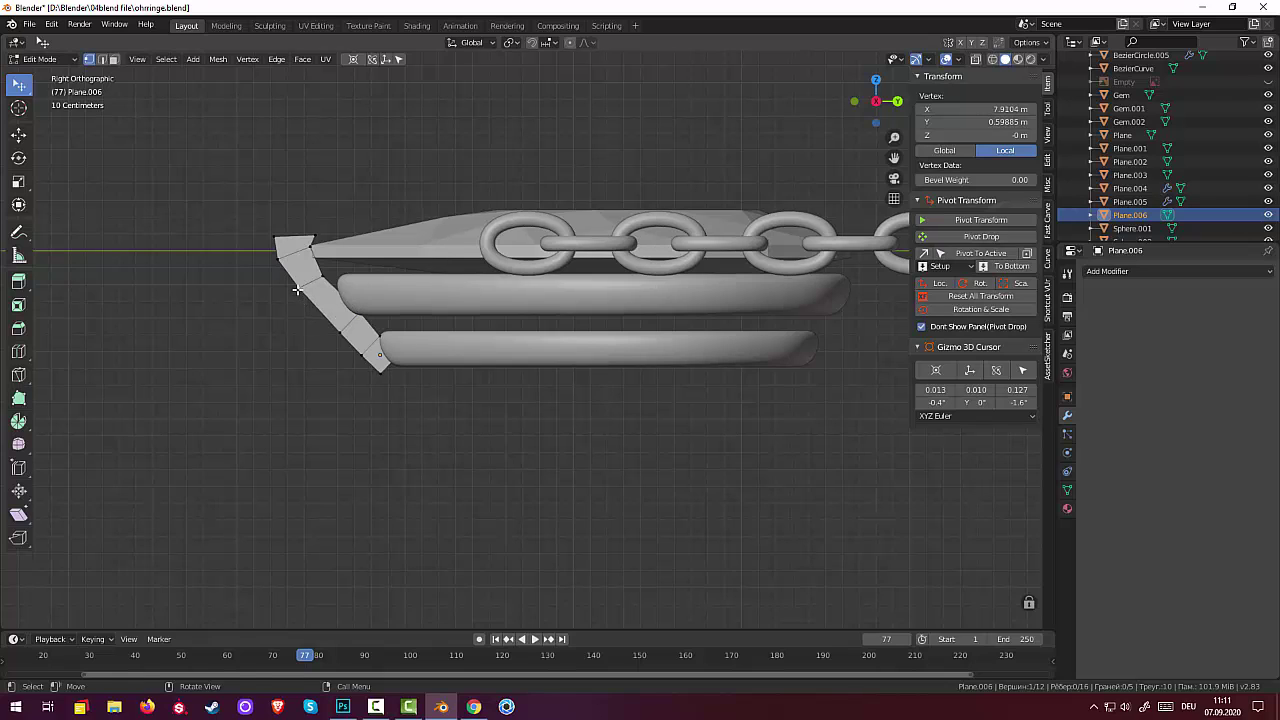
pyautogui.press('g')
pyautogui.click(305, 305)
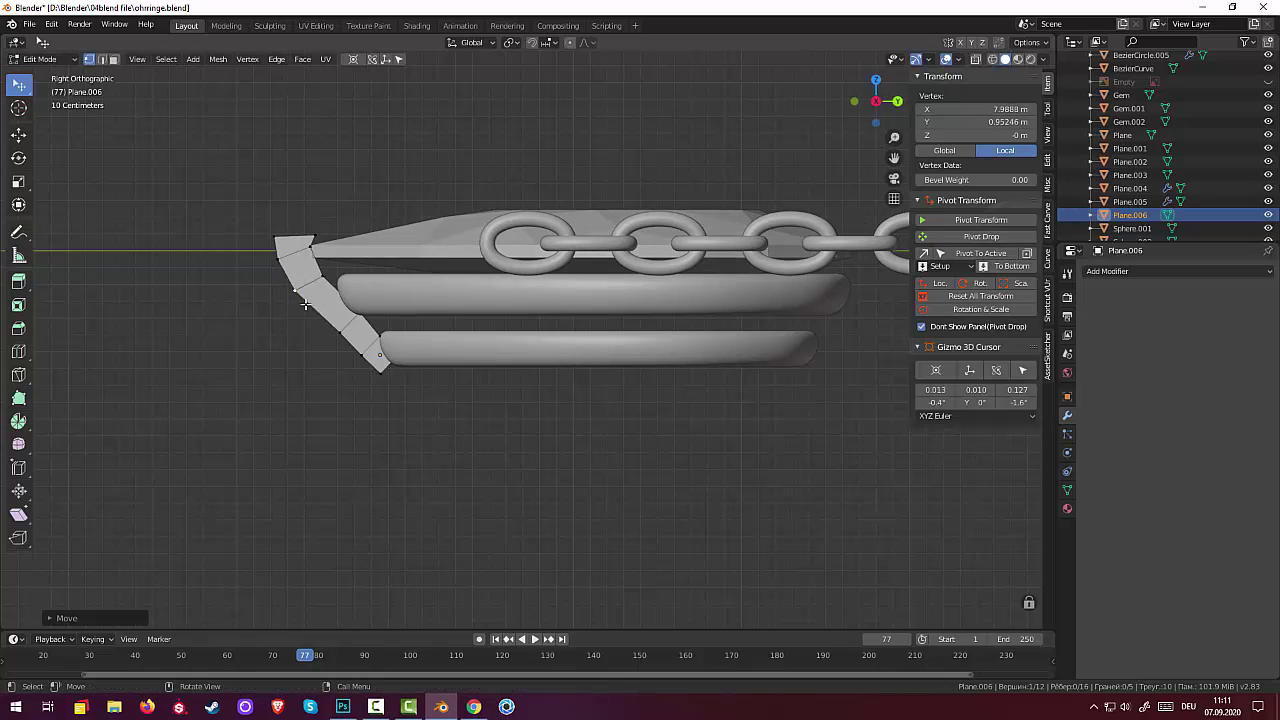
pyautogui.press('g')
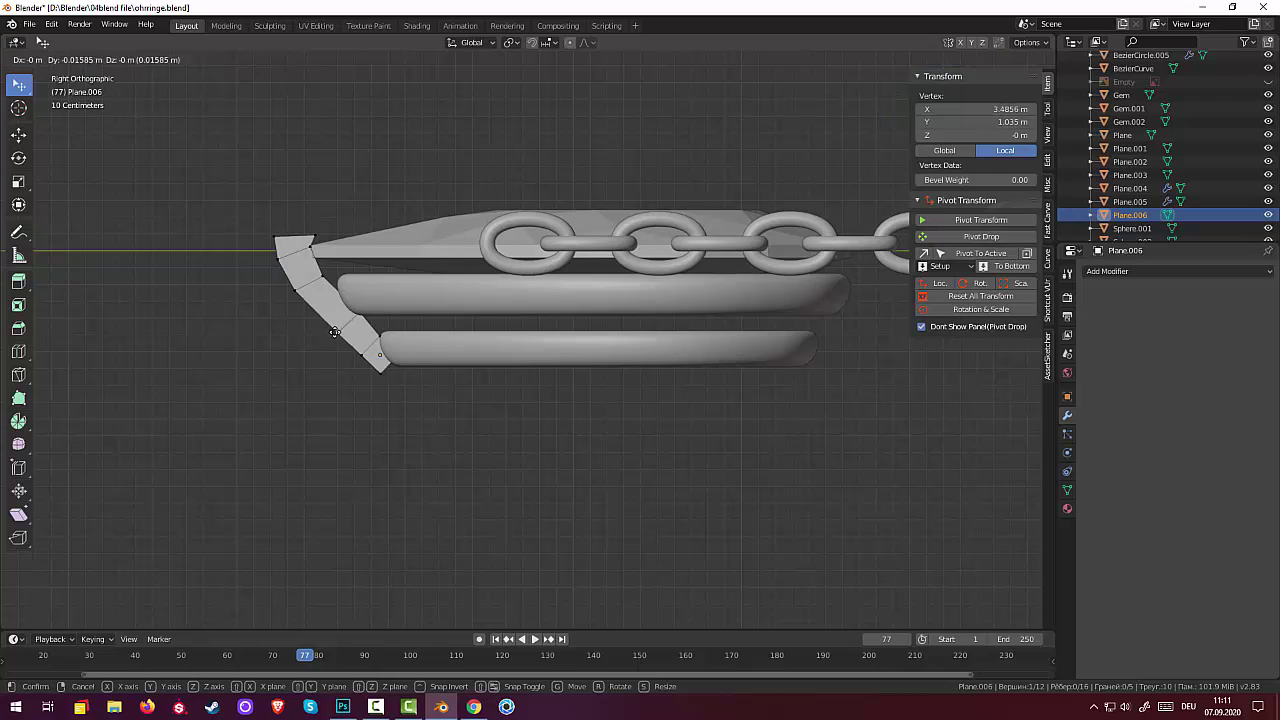
pyautogui.click(331, 332)
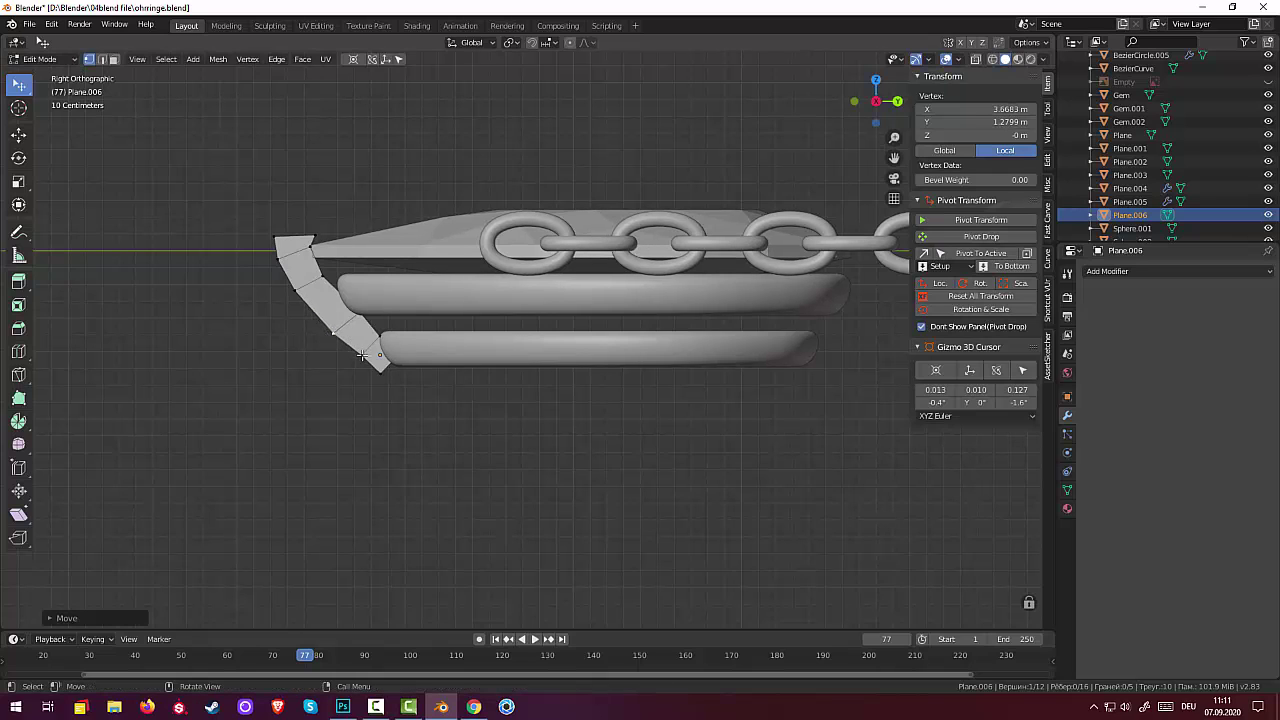
# Pull the lower vertices against the lowest rim and tuck the bottom tip underneath it
pyautogui.click(362, 355)
pyautogui.press('g')
pyautogui.click(359, 358)
pyautogui.click(377, 372)
pyautogui.press('g')
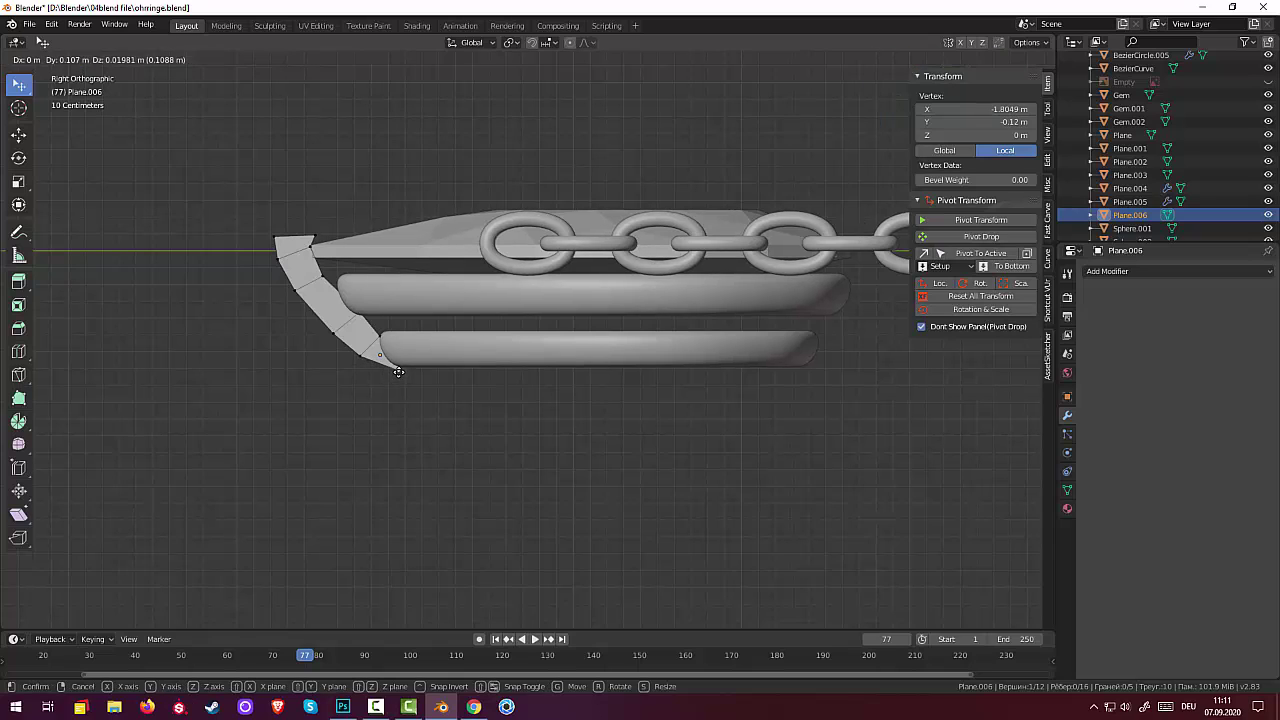
pyautogui.click(401, 369)
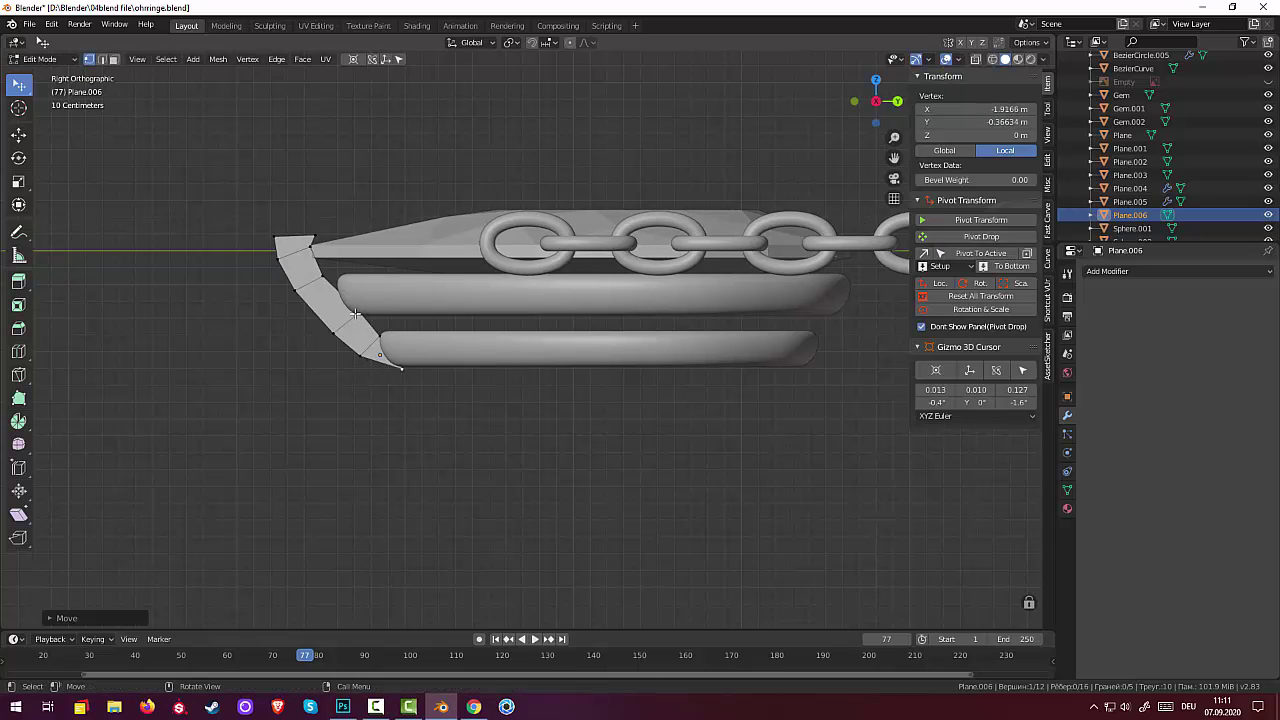
pyautogui.click(359, 310)
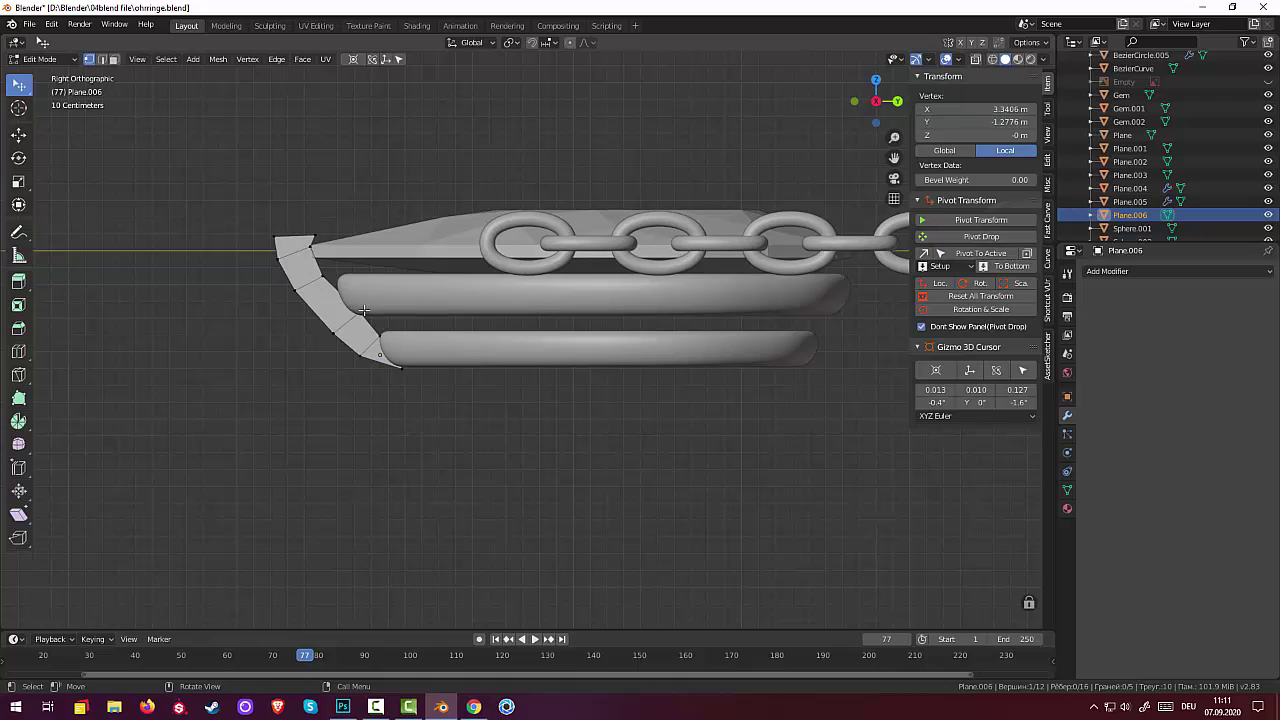
pyautogui.press('g')
pyautogui.click(356, 315)
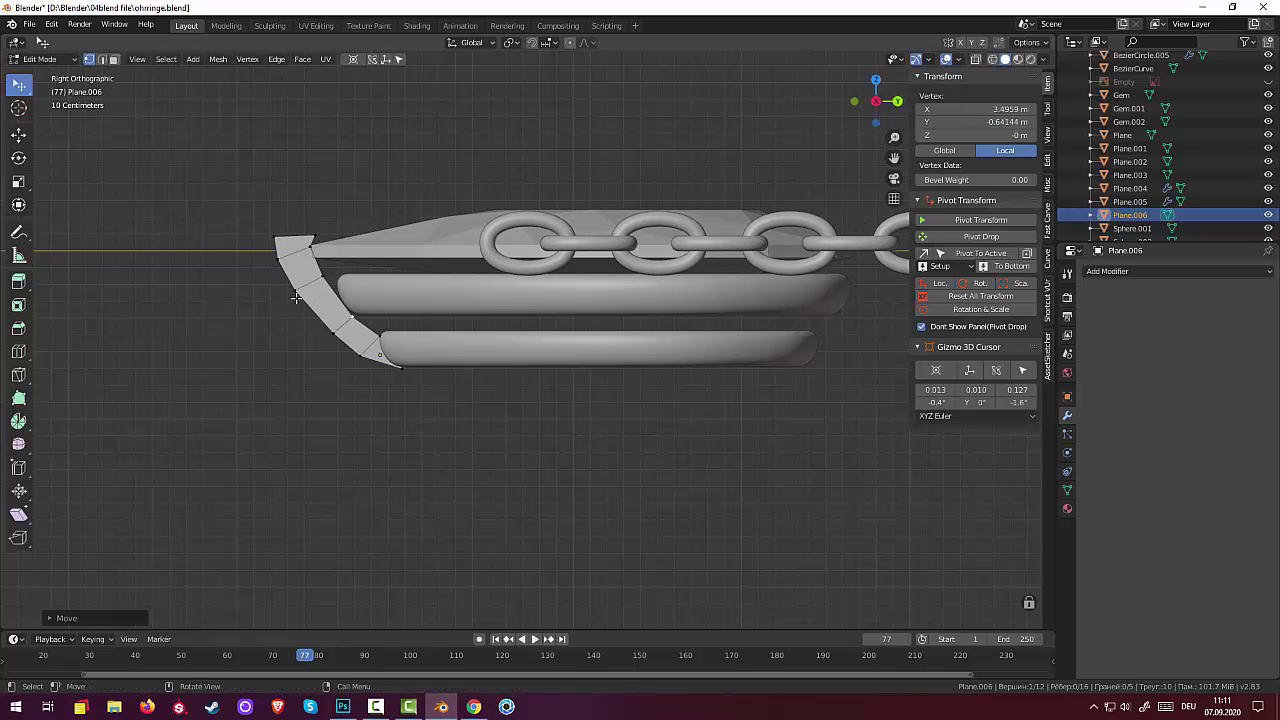
# Move two middle vertices of the Plane.006 strip up toward the pendant's rim
pyautogui.click(334, 331)
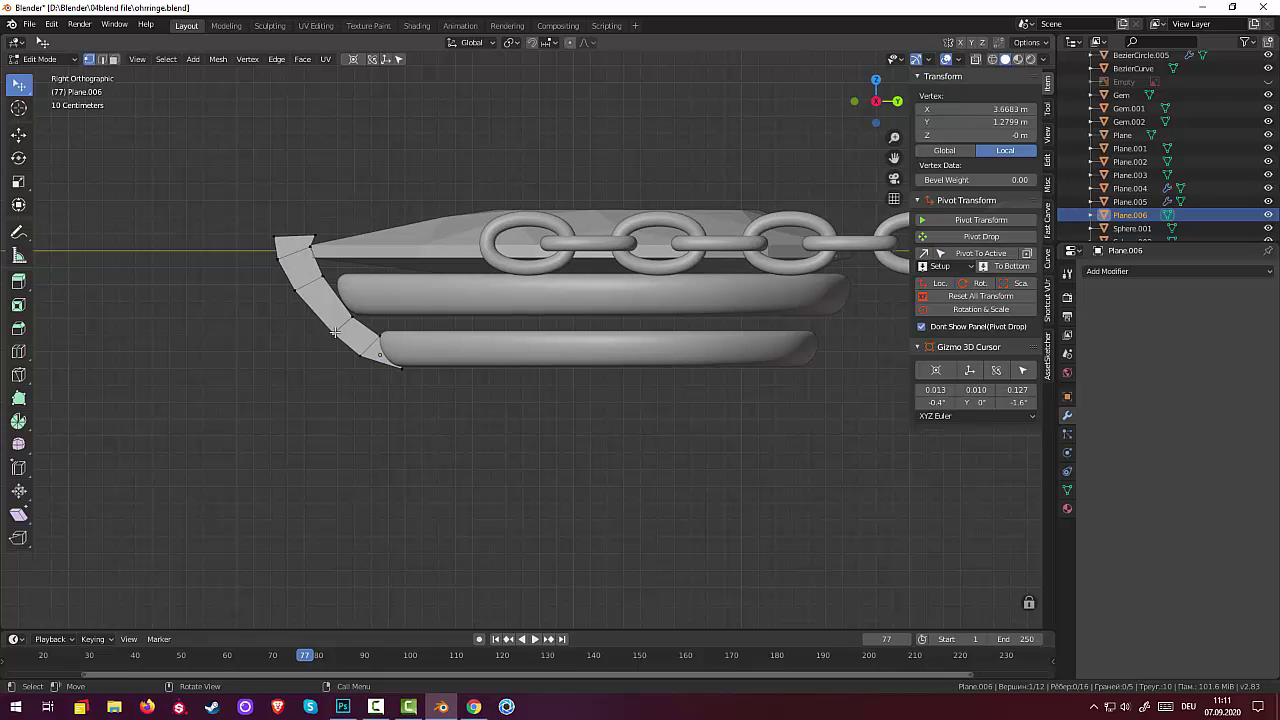
pyautogui.press('g')
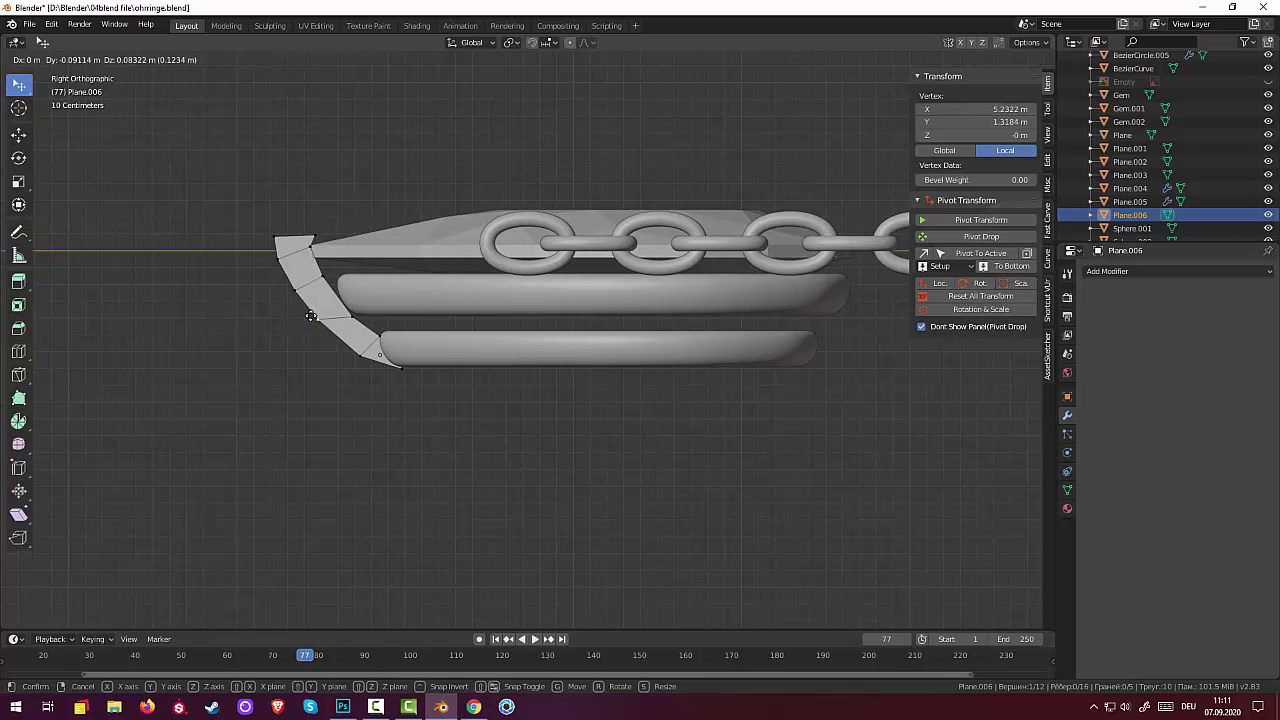
pyautogui.click(317, 315)
pyautogui.click(351, 317)
pyautogui.press('g')
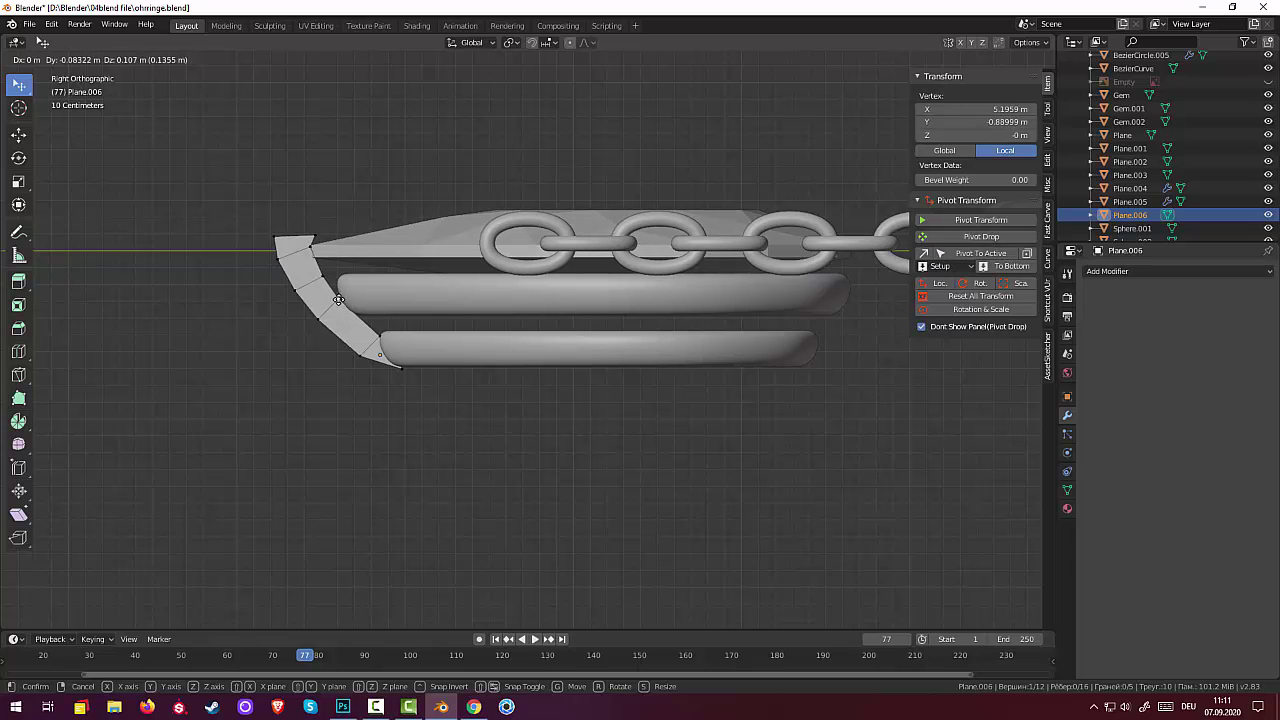
pyautogui.click(338, 299)
# Reposition the three top-end vertices of the strip to follow the rounded outline
pyautogui.click(277, 238)
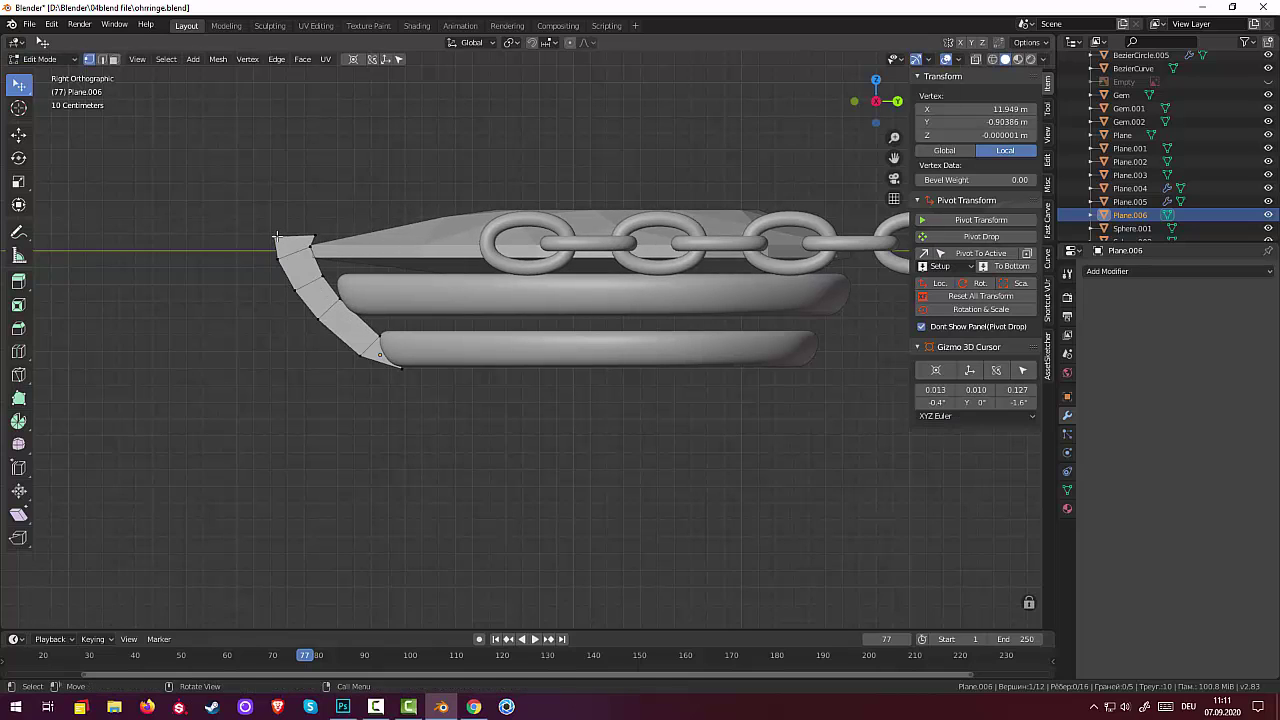
pyautogui.press('g')
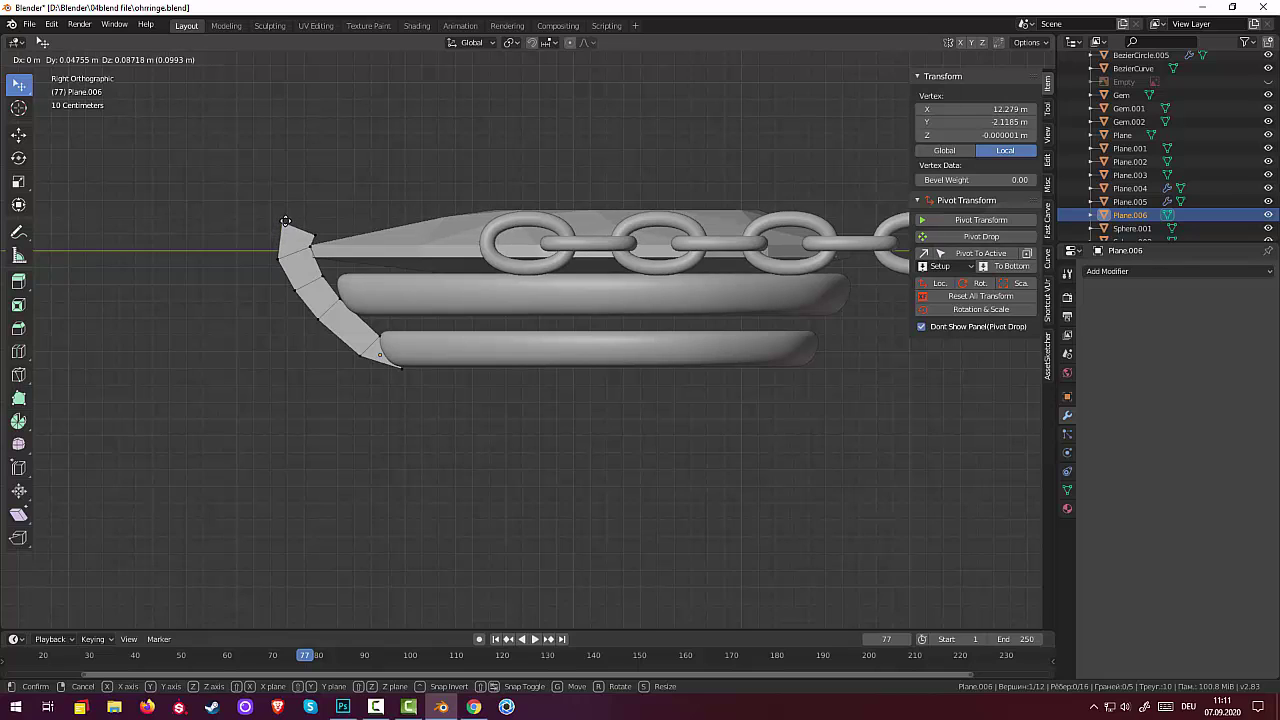
pyautogui.click(286, 219)
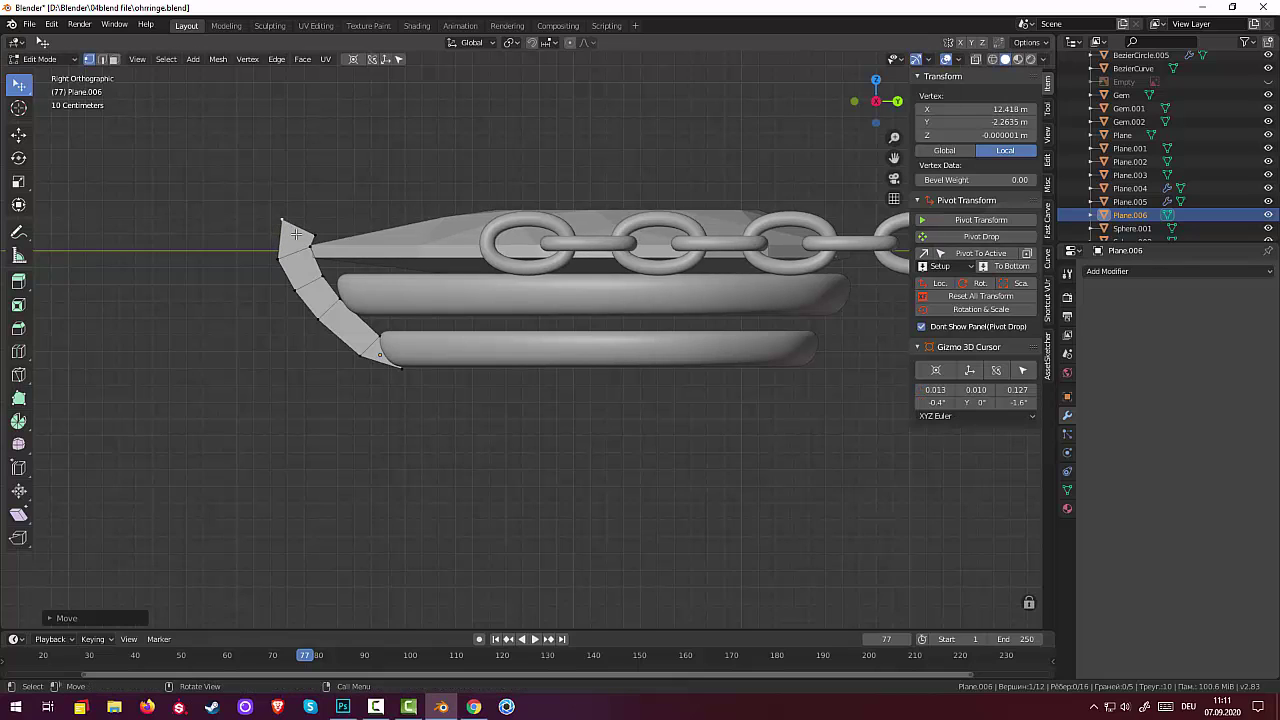
pyautogui.click(311, 247)
pyautogui.press('g')
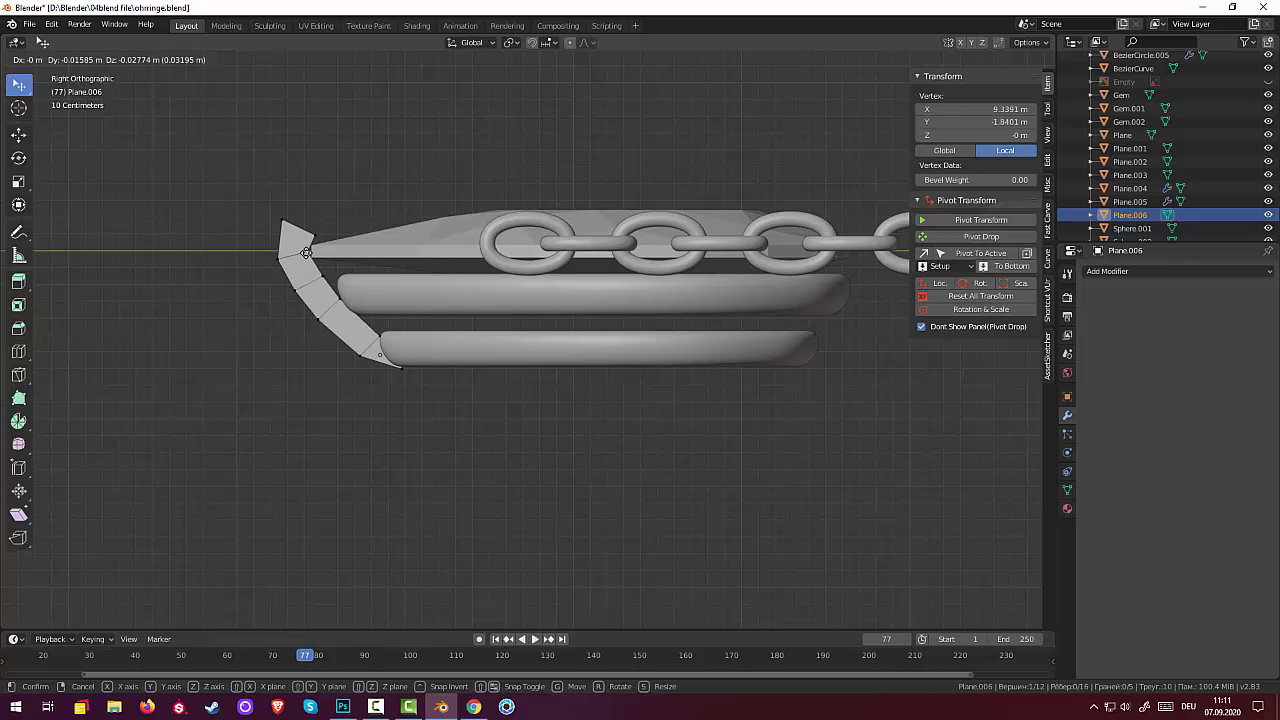
pyautogui.click(311, 253)
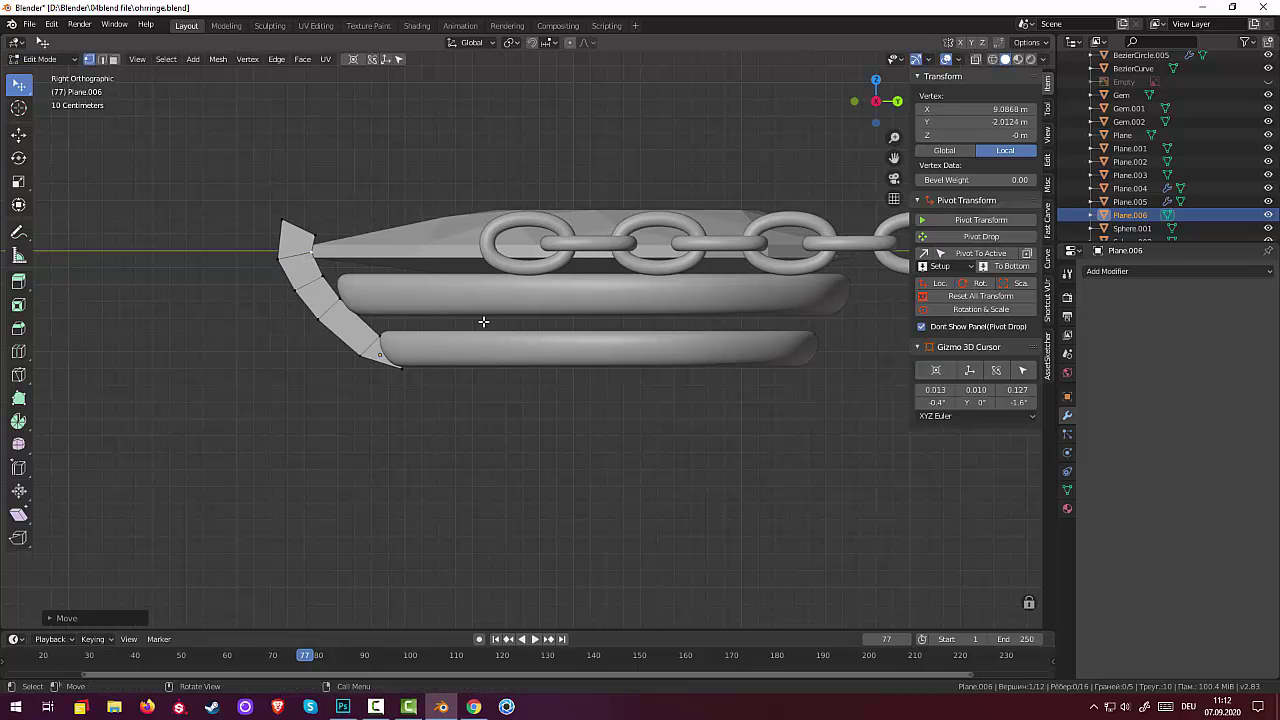
pyautogui.click(316, 234)
pyautogui.press('g')
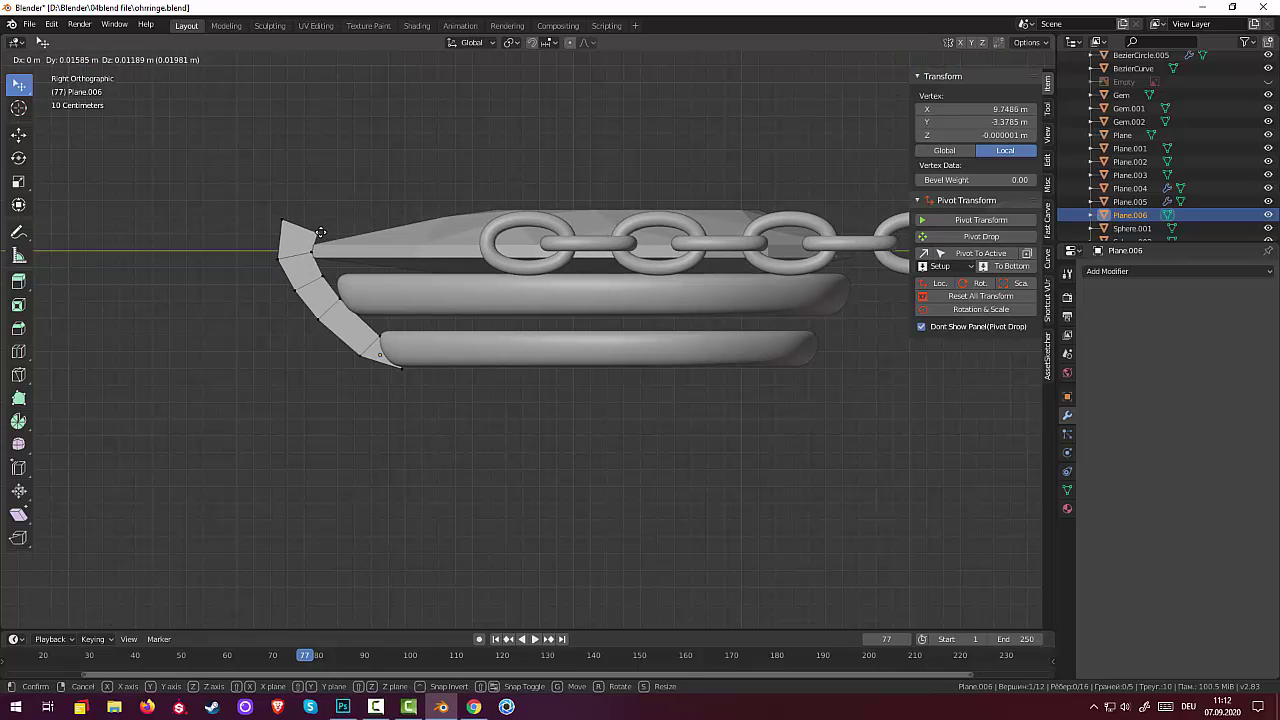
pyautogui.click(320, 228)
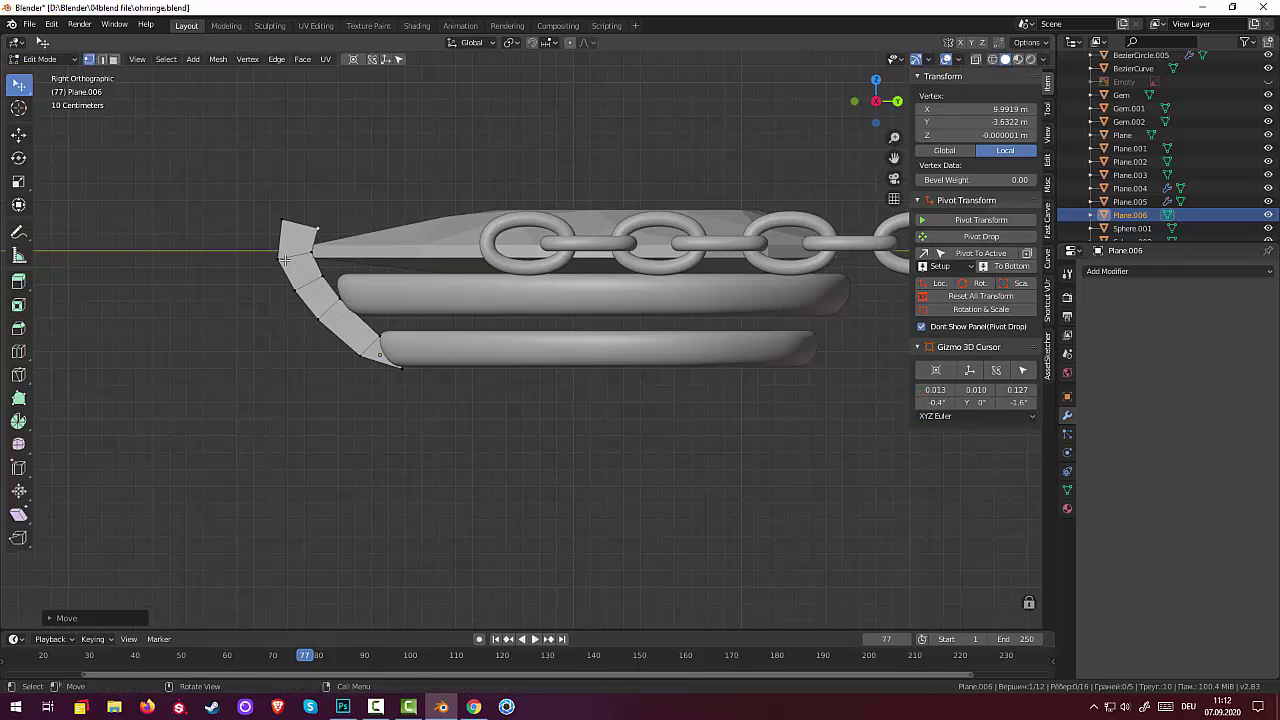
# Nudge the left and lower strip vertices into place along the arc, then deselect
pyautogui.click(284, 259)
pyautogui.press('g')
pyautogui.click(280, 262)
pyautogui.click(321, 323)
pyautogui.press('g')
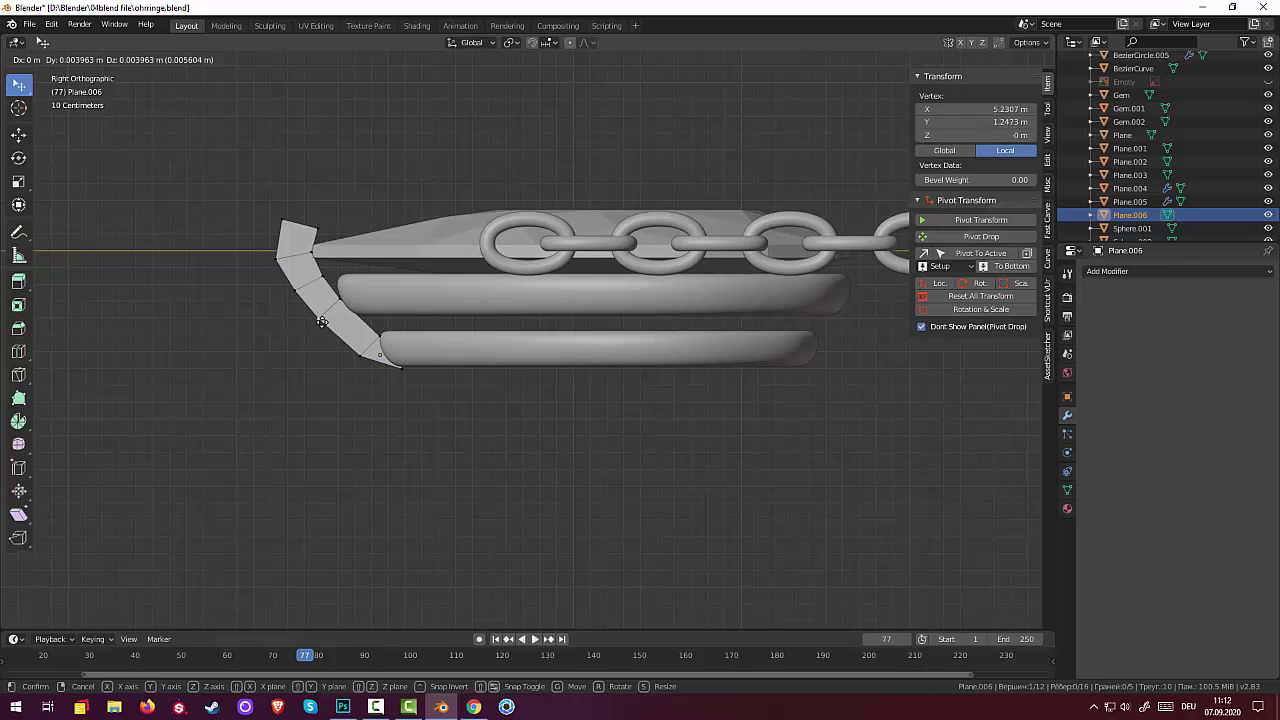
pyautogui.click(322, 323)
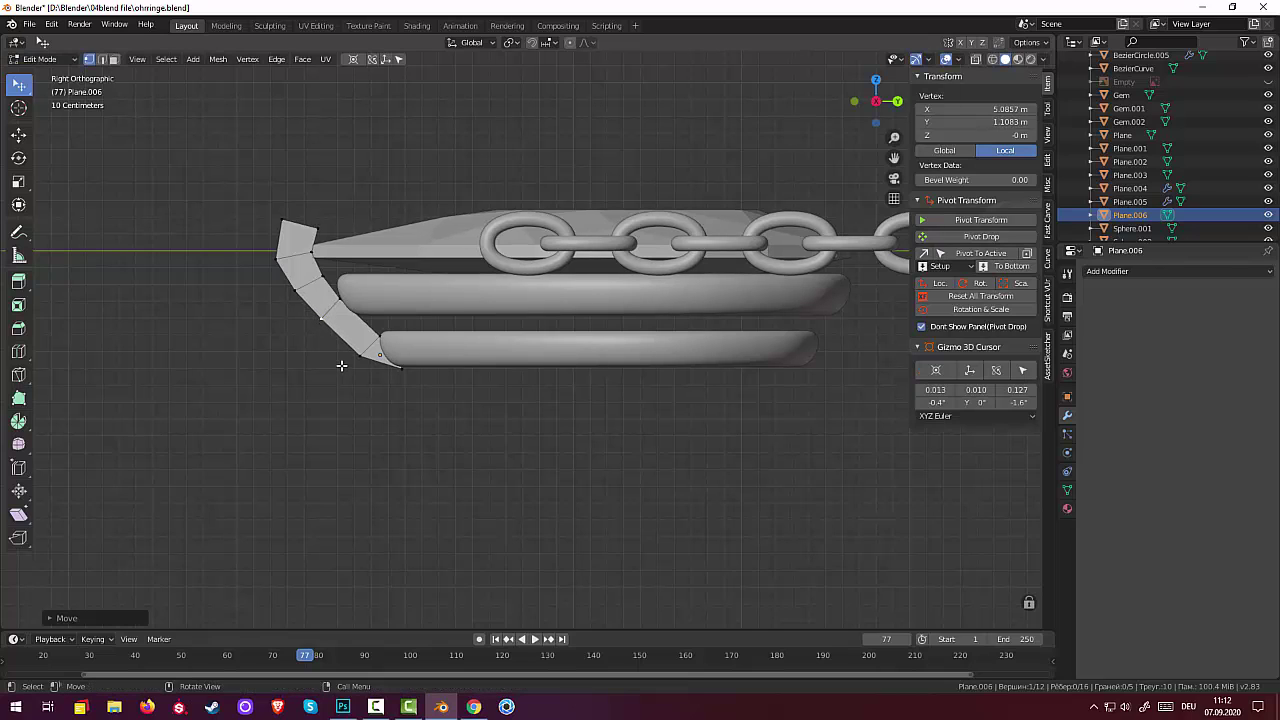
pyautogui.click(362, 355)
pyautogui.press('g')
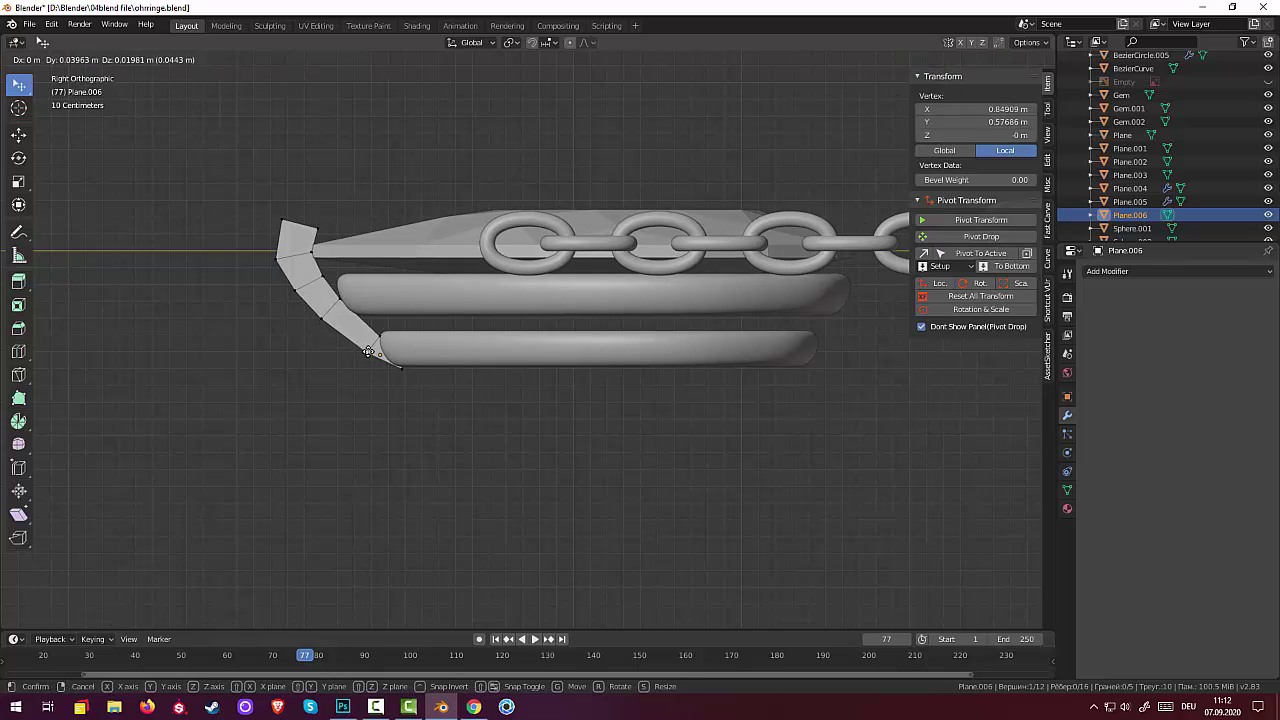
pyautogui.click(368, 352)
pyautogui.click(480, 406)
# Select the entire connected Plane.006 strip in face select mode
pyautogui.moveTo(480, 406)
pyautogui.mouseDown(button='middle')
pyautogui.moveTo(652, 426)
pyautogui.moveTo(686, 457)
pyautogui.mouseUp(button='middle')
pyautogui.scroll(3, 700, 455)
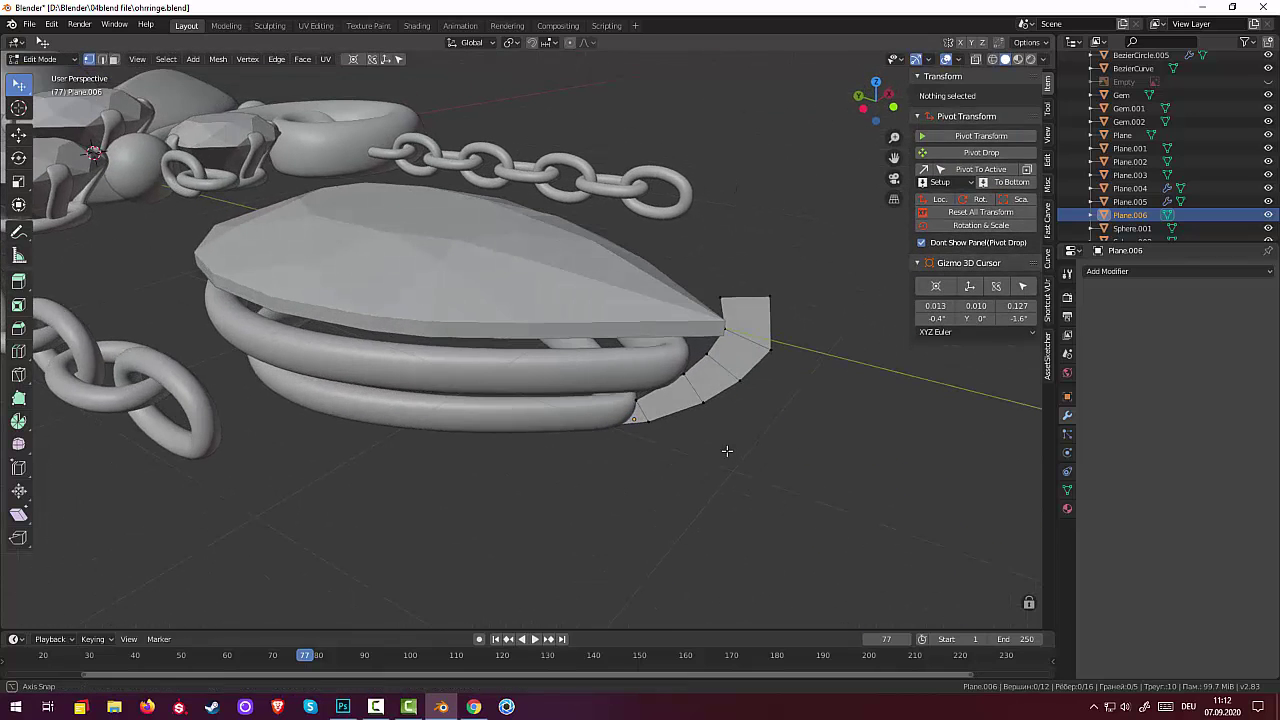
pyautogui.click(752, 337)
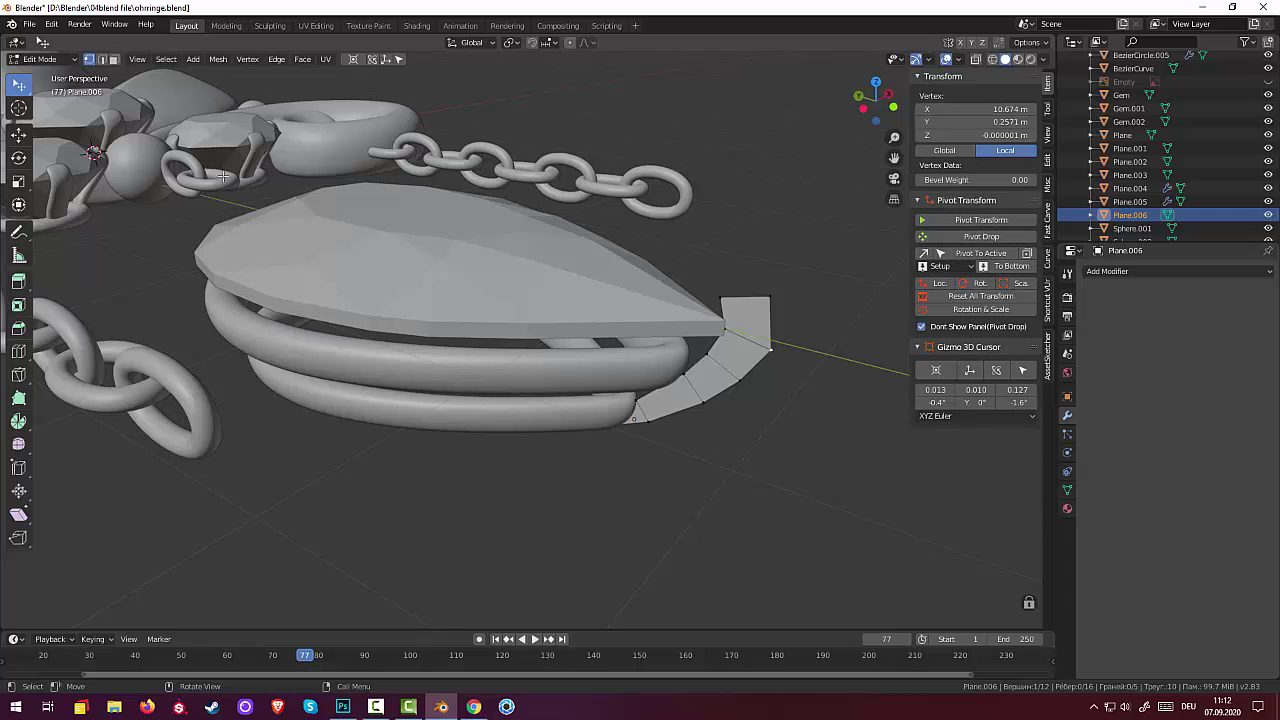
pyautogui.click(114, 59)
pyautogui.click(754, 321)
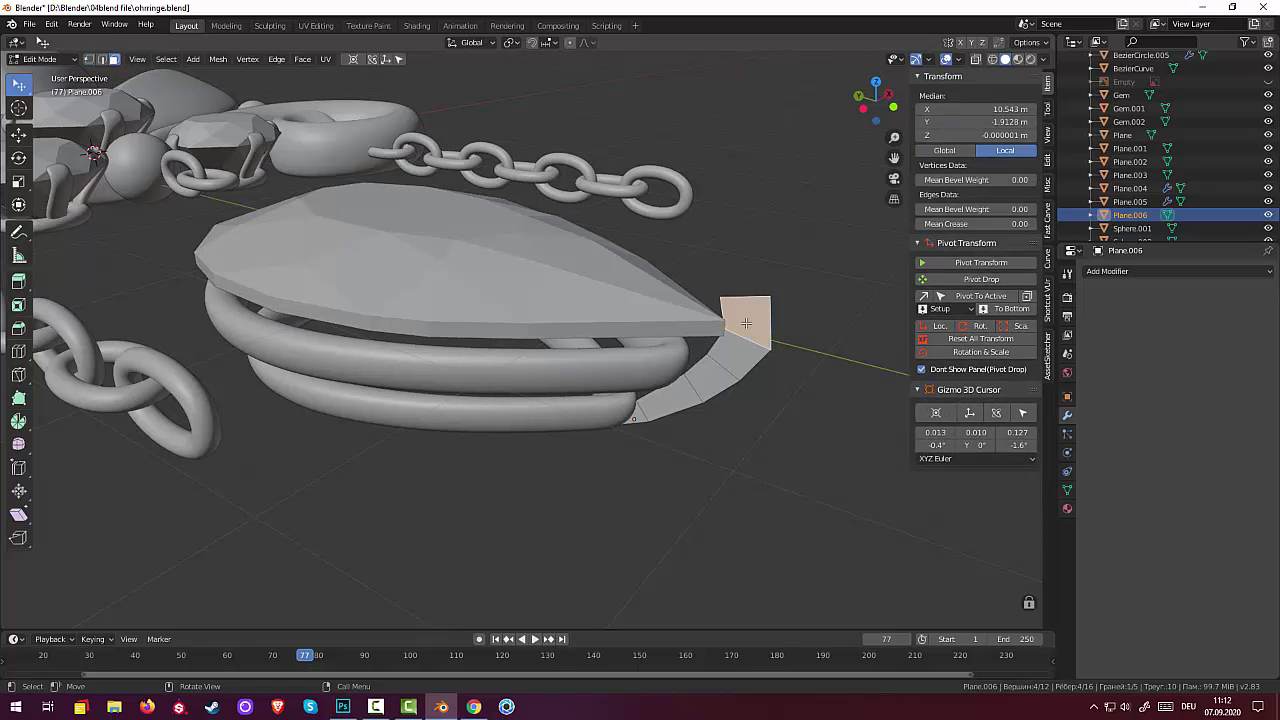
pyautogui.press('l')
# Extrude the strip along the global X axis into a thick block
pyautogui.moveTo(843, 343); pyautogui.dragTo(796, 363, button='middle')
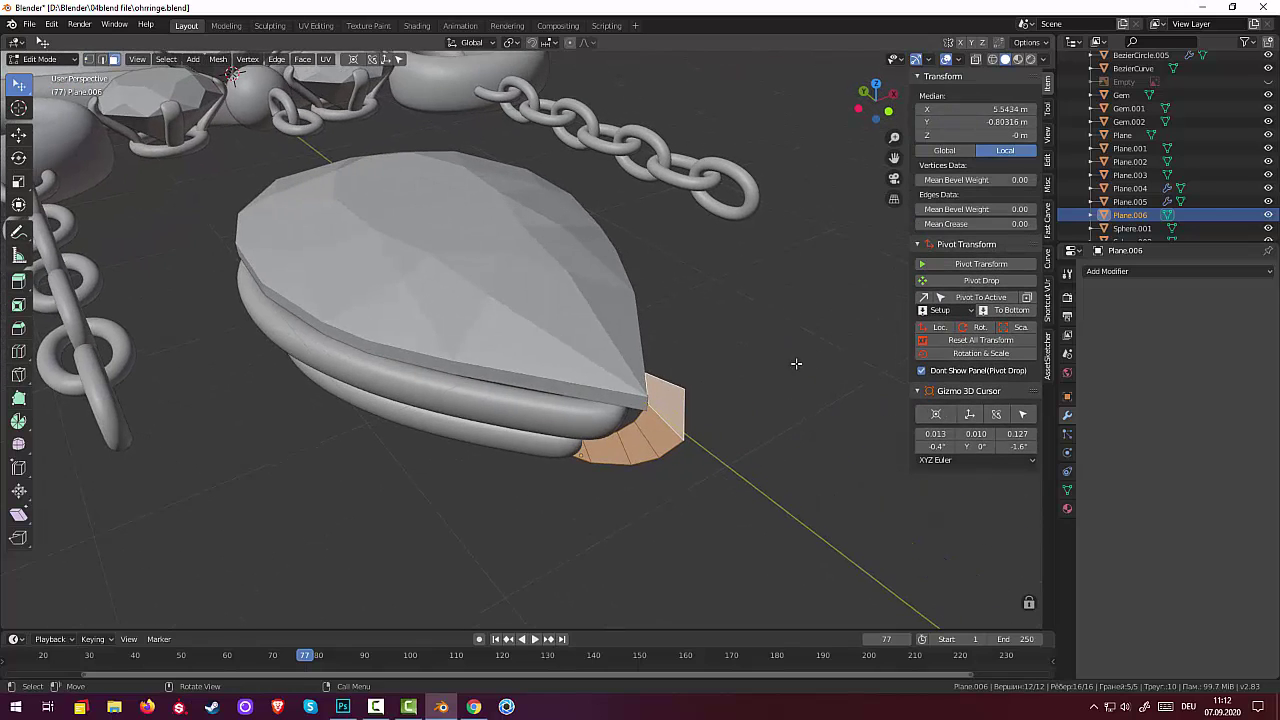
pyautogui.press('e')
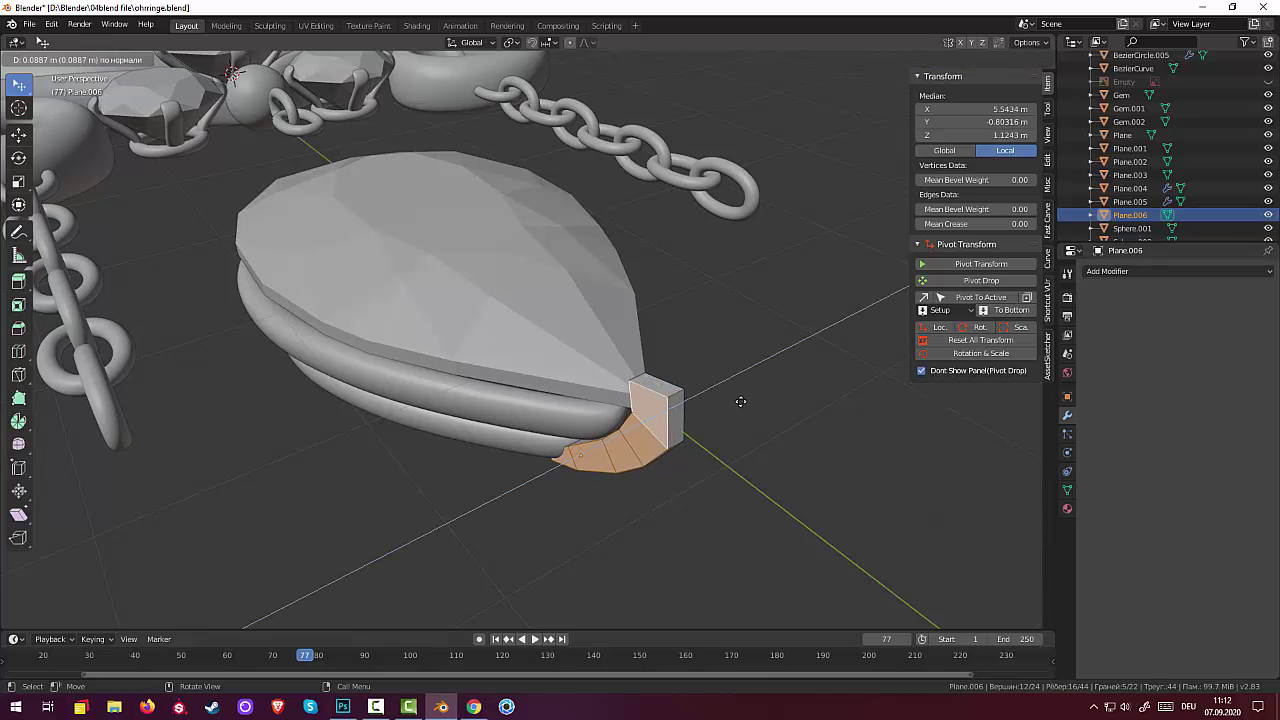
pyautogui.press('x')
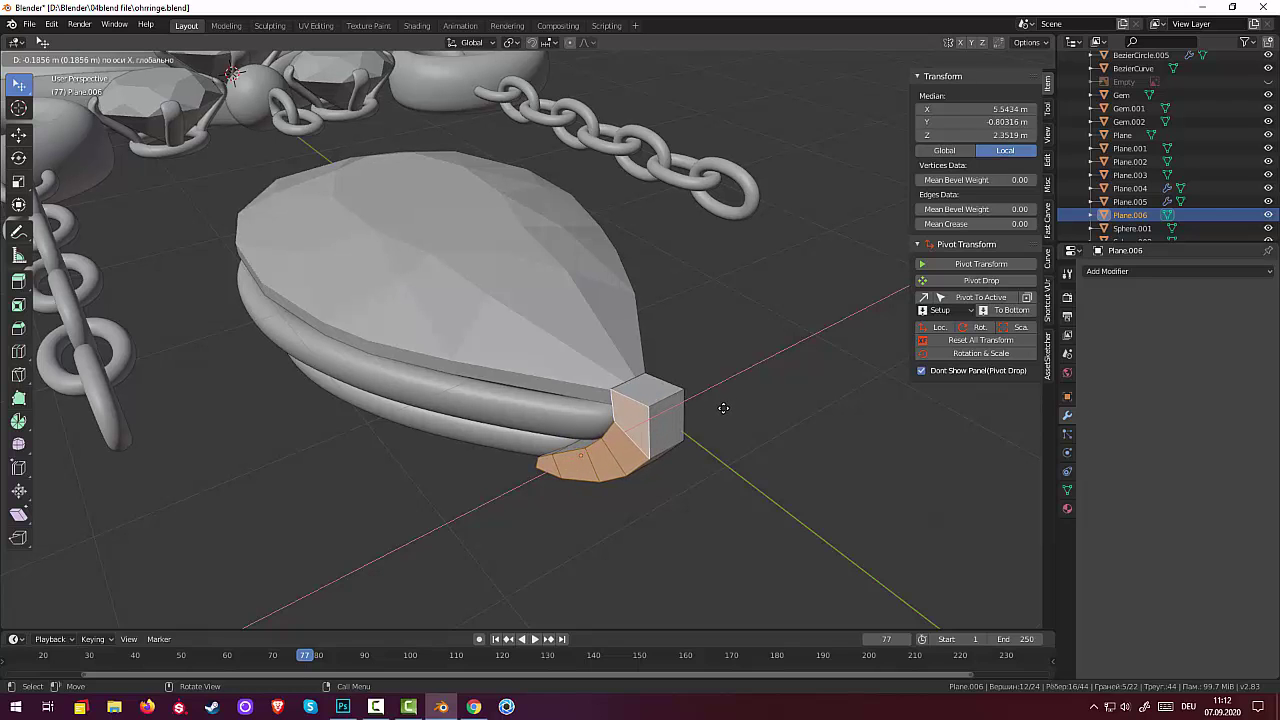
pyautogui.click(723, 407)
pyautogui.moveTo(723, 405); pyautogui.dragTo(677, 366, button='middle')
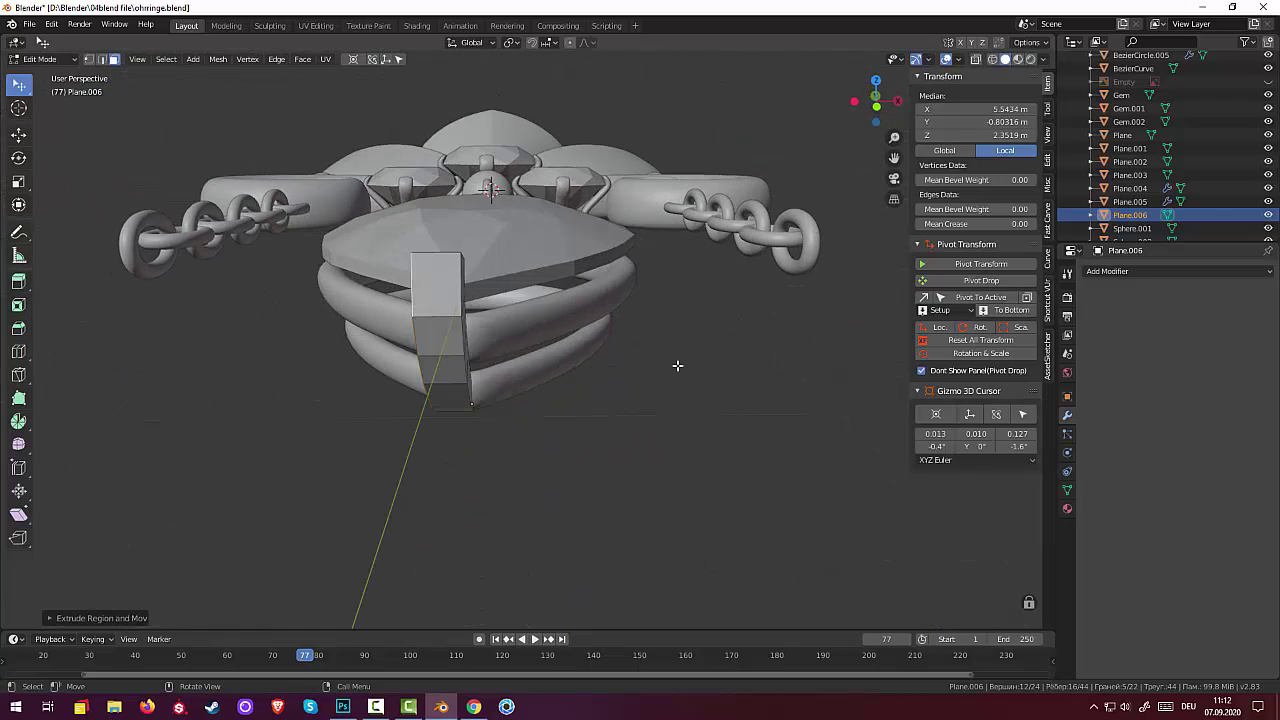
# Rotate the extruded block slightly
pyautogui.moveTo(545, 349); pyautogui.dragTo(557, 372, button='middle')
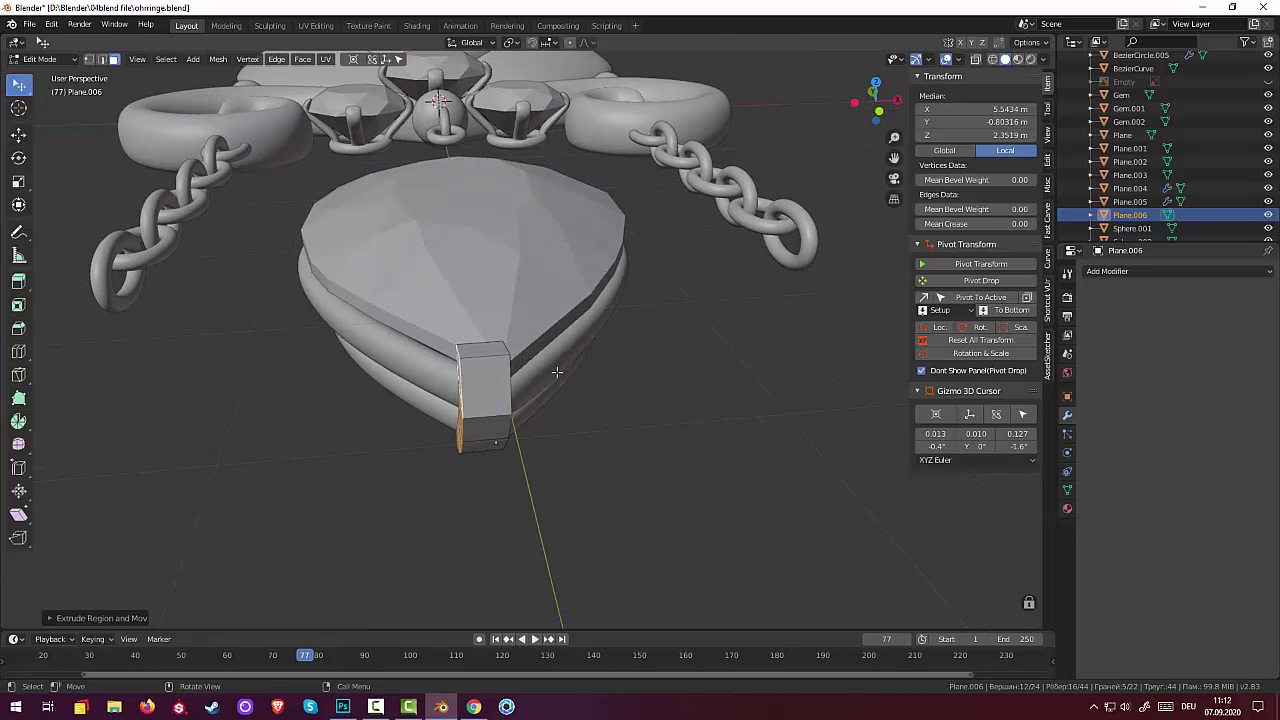
pyautogui.press('r')
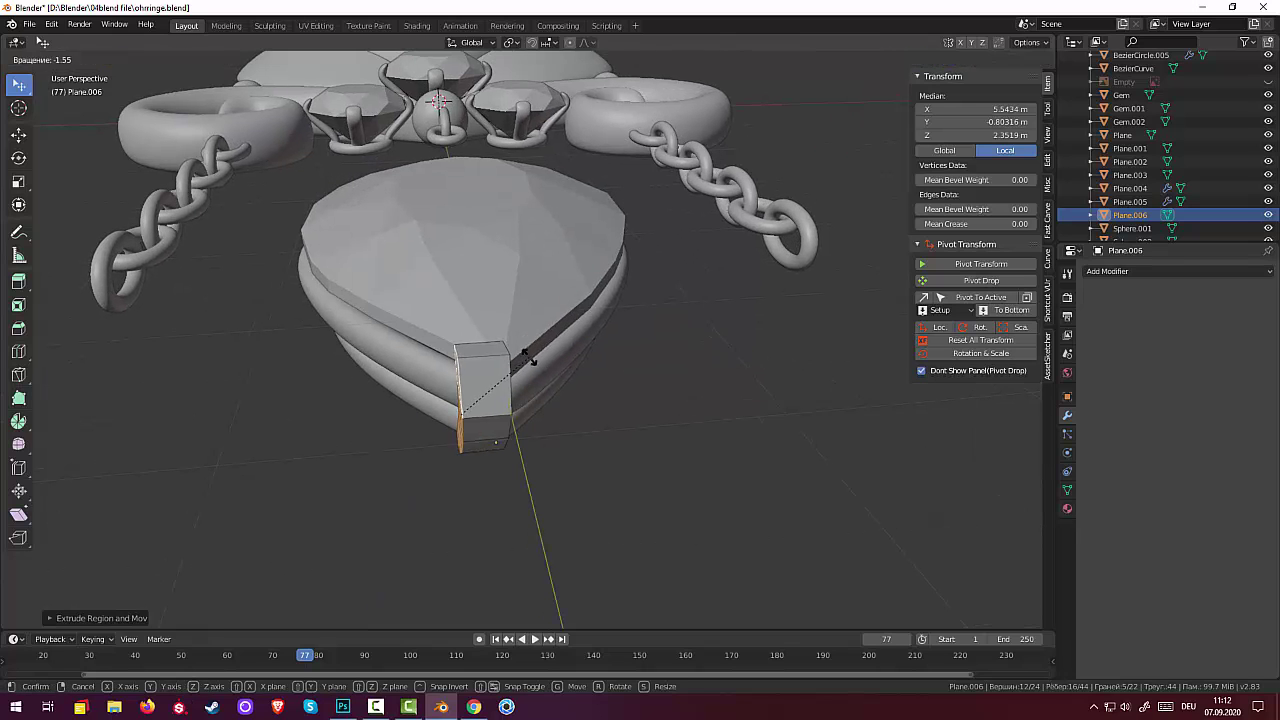
pyautogui.click(572, 362)
# Rotate the strip of faces below the block to lean along the pendant, then return to Object Mode
pyautogui.moveTo(576, 363); pyautogui.dragTo(440, 400, button='middle')
pyautogui.click(404, 404)
pyautogui.press('a')
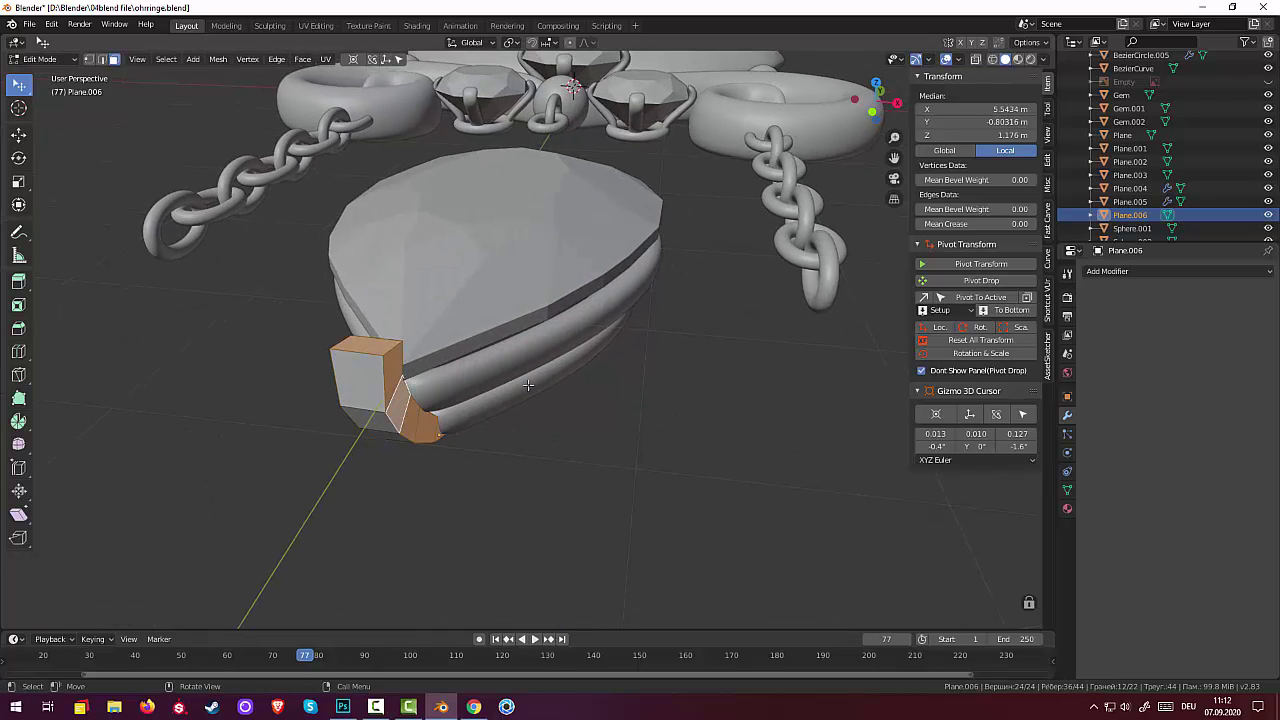
pyautogui.click(428, 424)
pyautogui.click(390, 371)
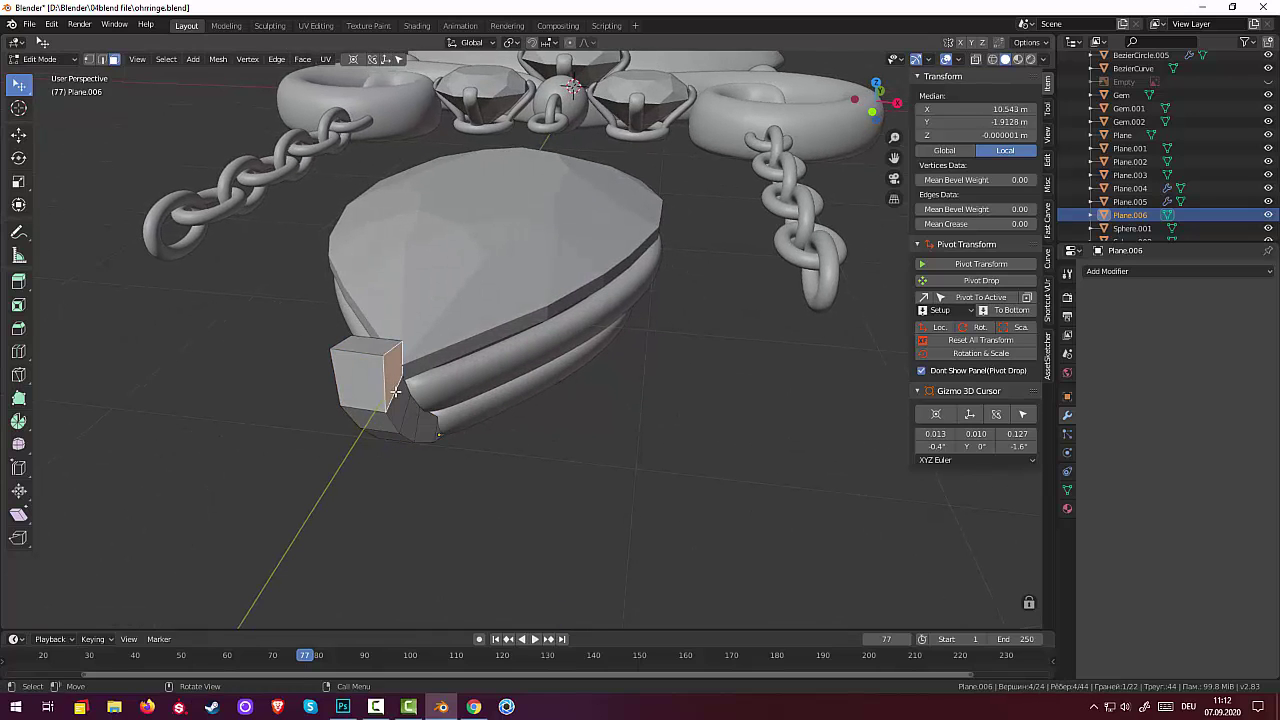
pyautogui.keyDown('ctrl'); pyautogui.click(428, 424); pyautogui.keyUp('ctrl')
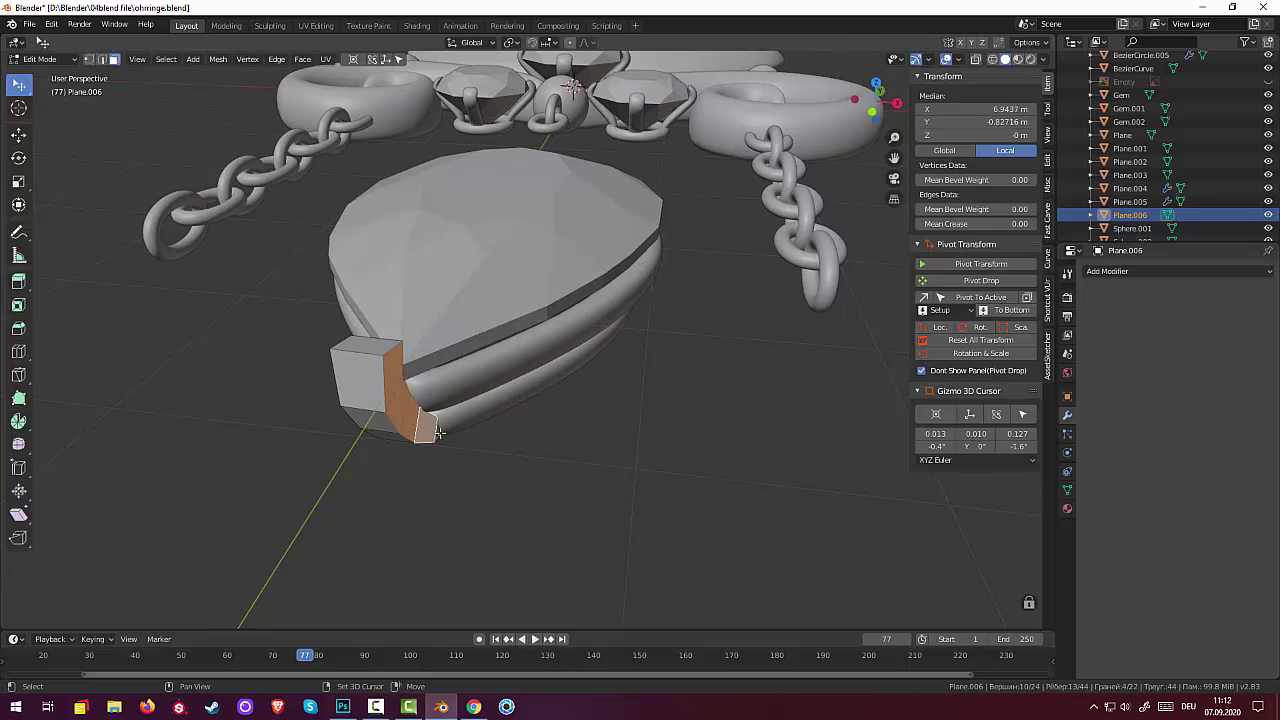
pyautogui.keyDown('shift'); pyautogui.click(438, 432); pyautogui.keyUp('shift')
pyautogui.moveTo(631, 397)
pyautogui.mouseDown(button='middle')
pyautogui.moveTo(678, 378)
pyautogui.moveTo(656, 387)
pyautogui.mouseUp(button='middle')
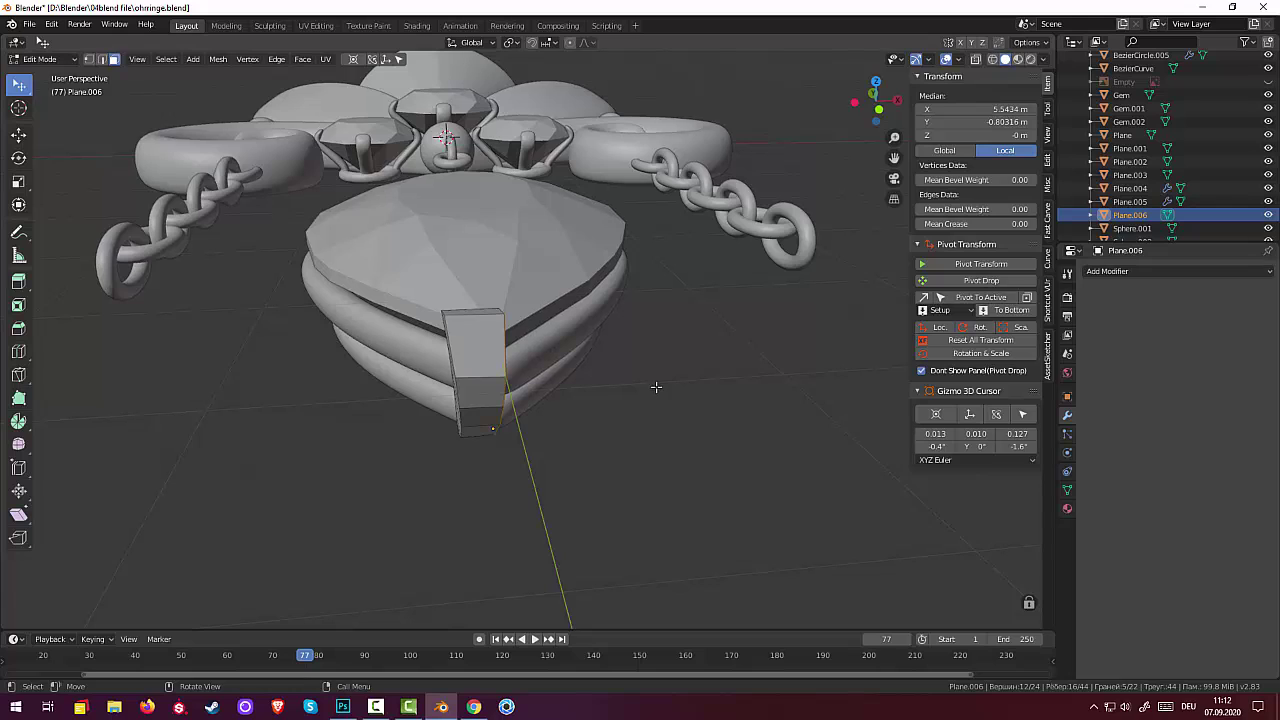
pyautogui.press('r')
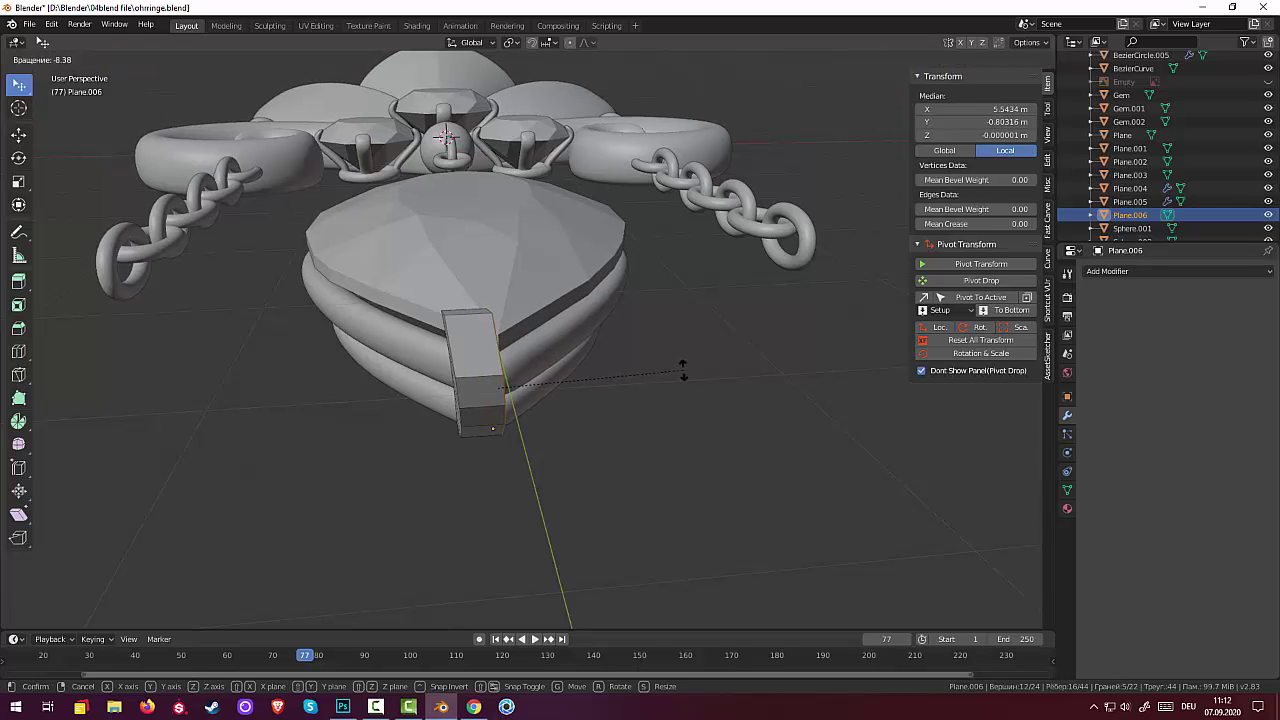
pyautogui.click(736, 432)
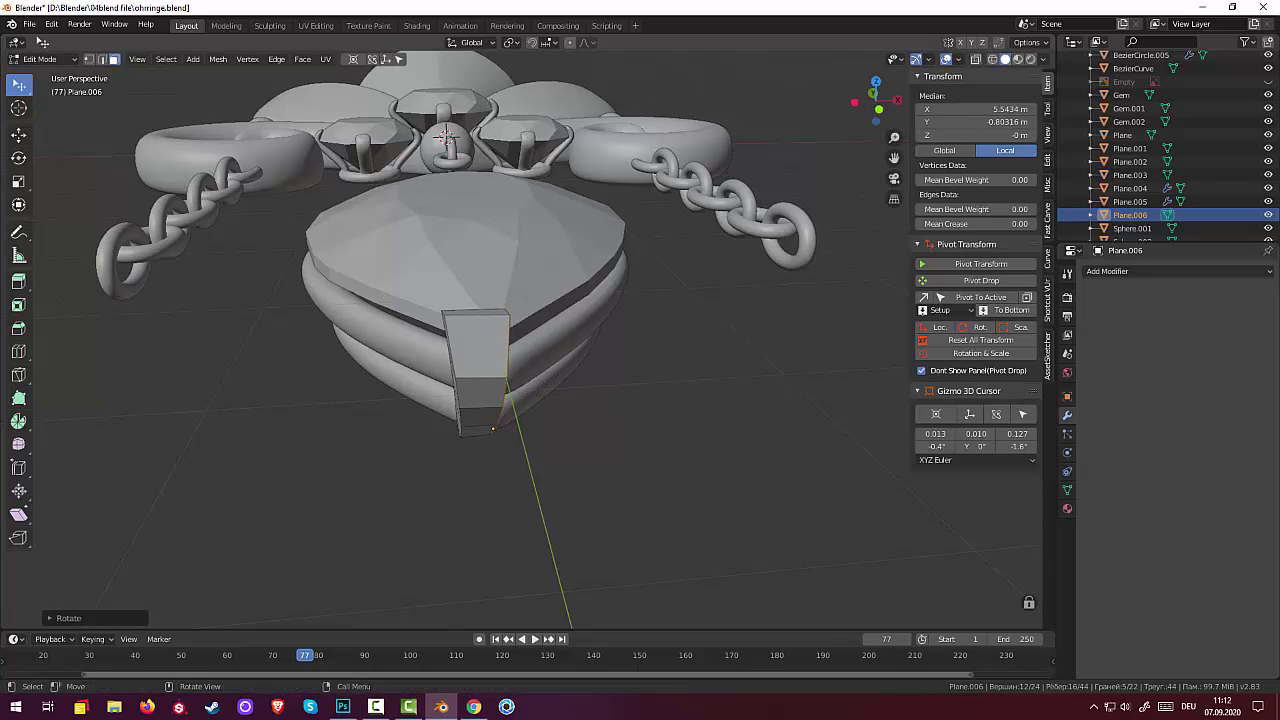
pyautogui.click(40, 59)
pyautogui.click(45, 76)
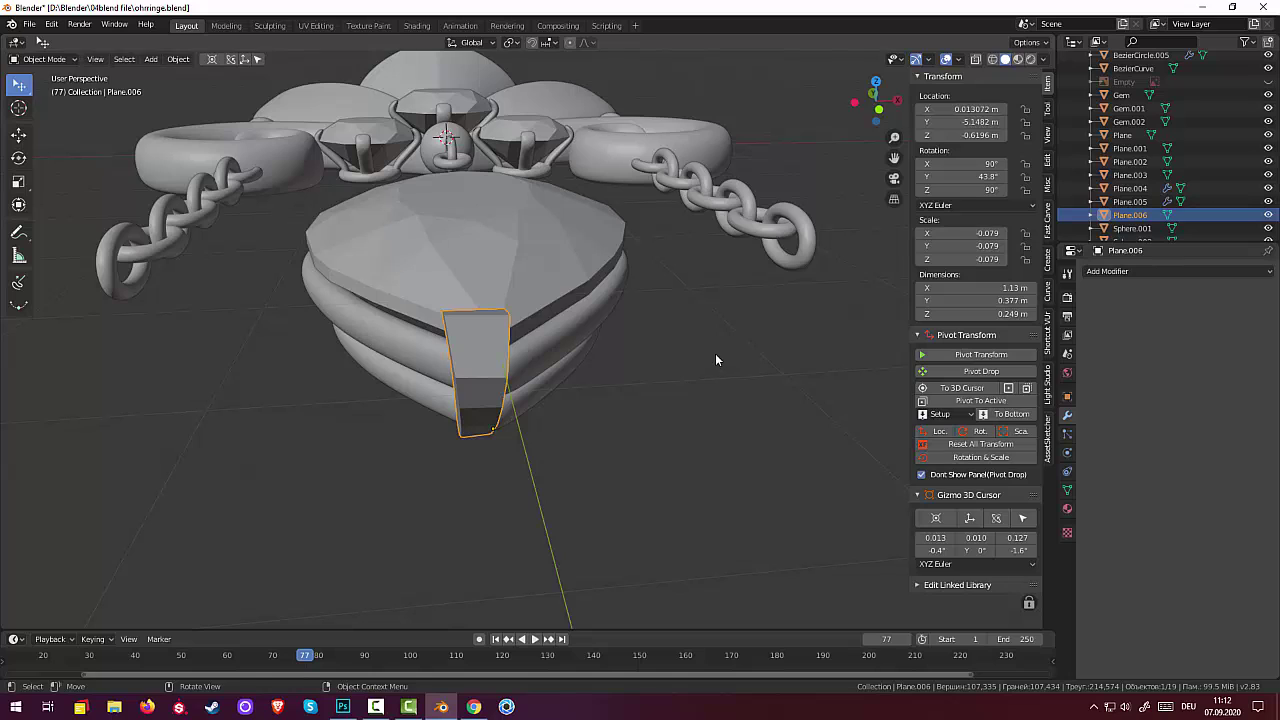
# Scale the Plane.006 connector along X, then resize it slightly overall
pyautogui.press('s')
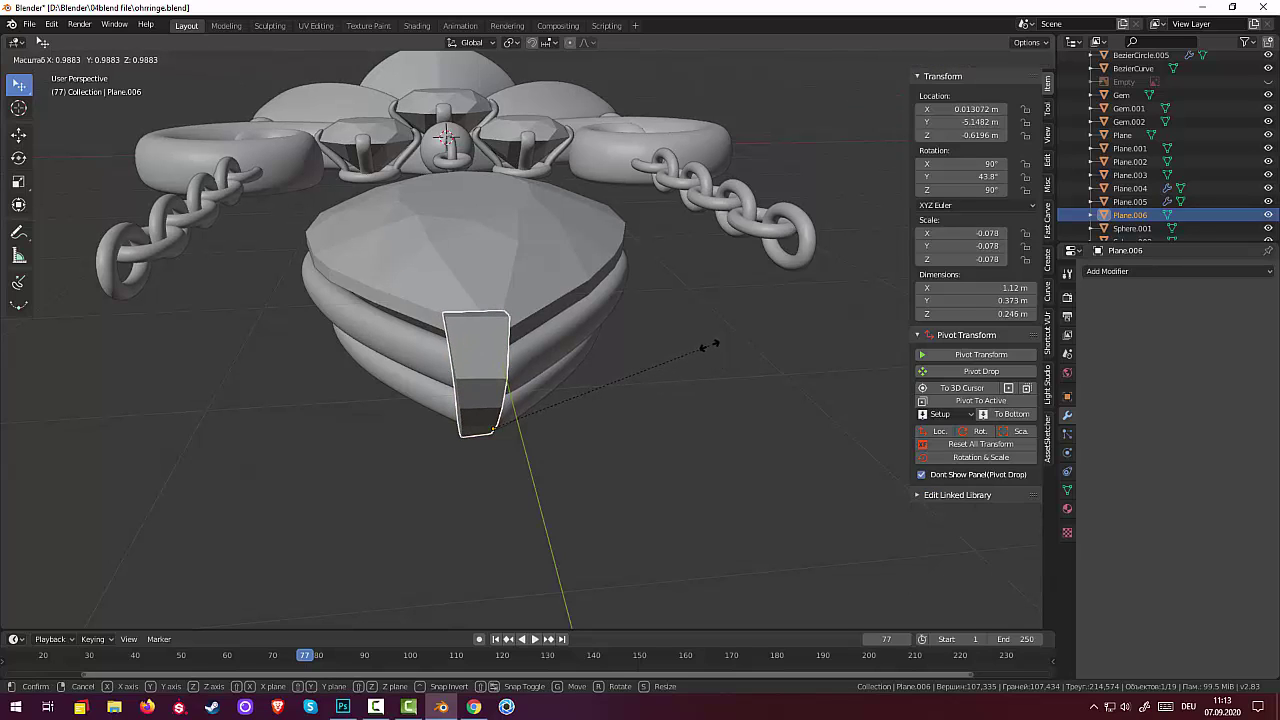
pyautogui.press('x')
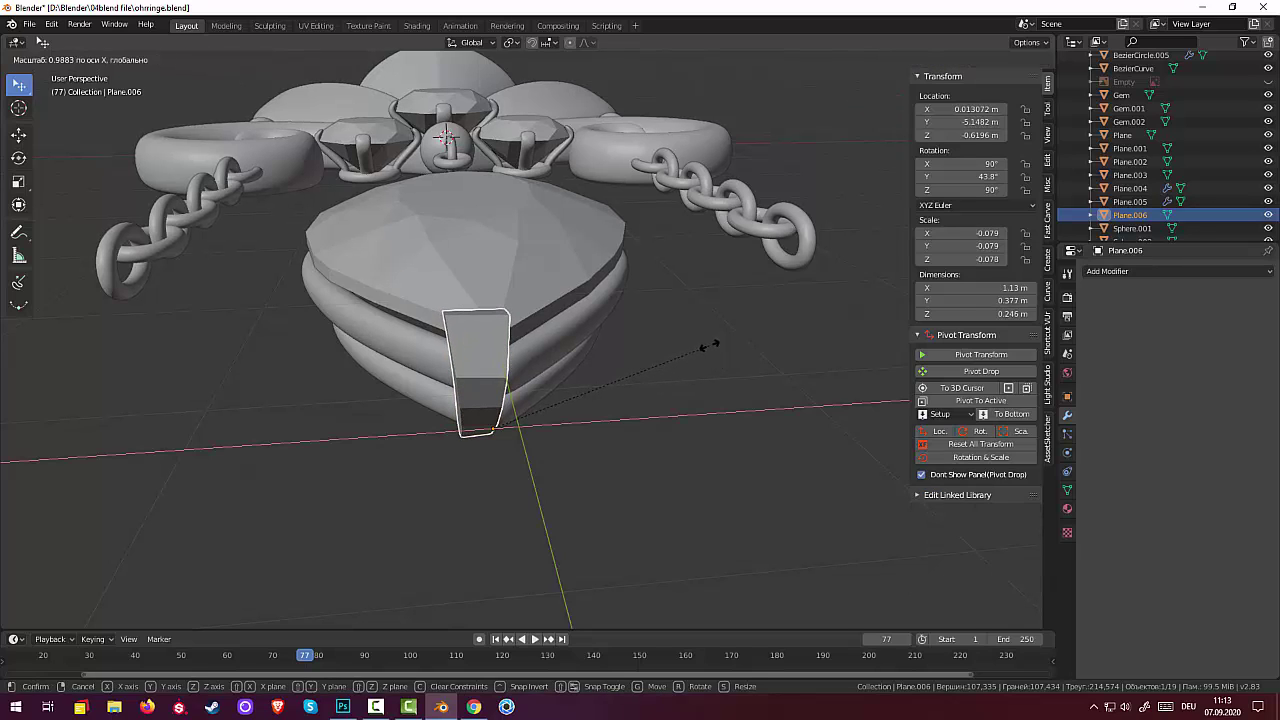
pyautogui.click(623, 374)
pyautogui.scroll(5, 665, 350)
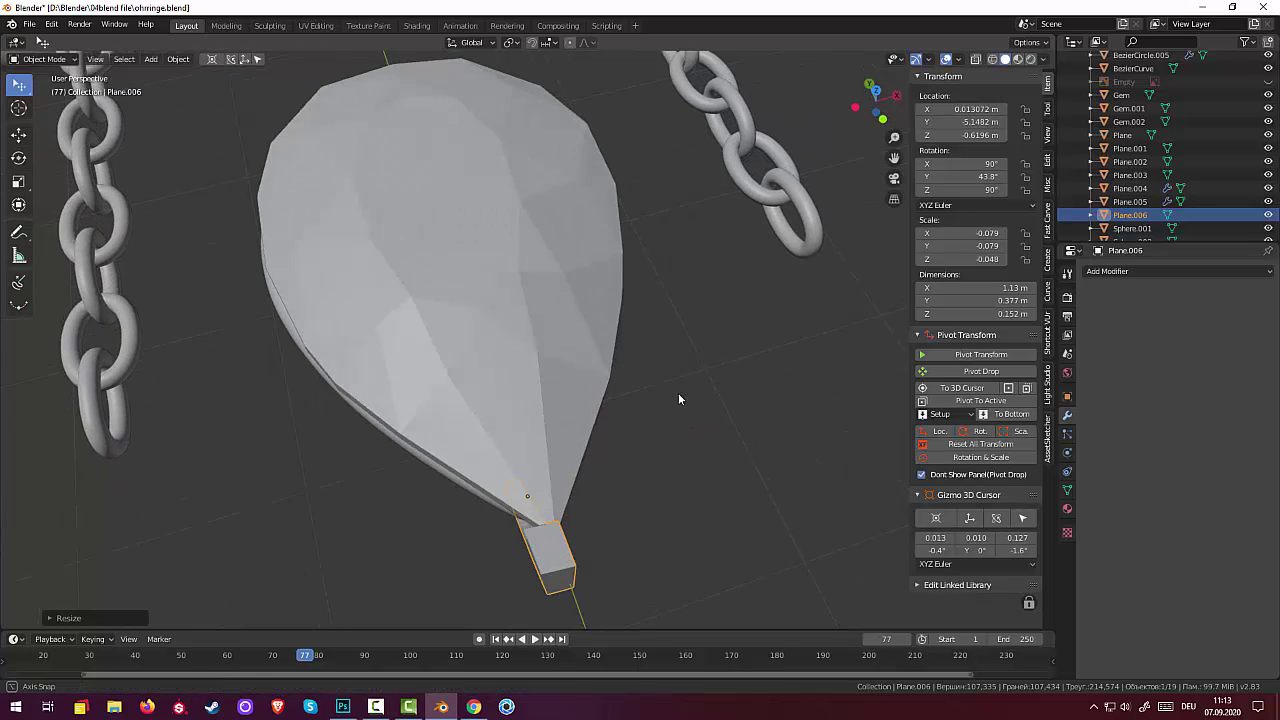
pyautogui.moveTo(678, 392)
pyautogui.mouseDown(button='middle')
pyautogui.moveTo(799, 418)
pyautogui.moveTo(782, 326)
pyautogui.mouseUp(button='middle')
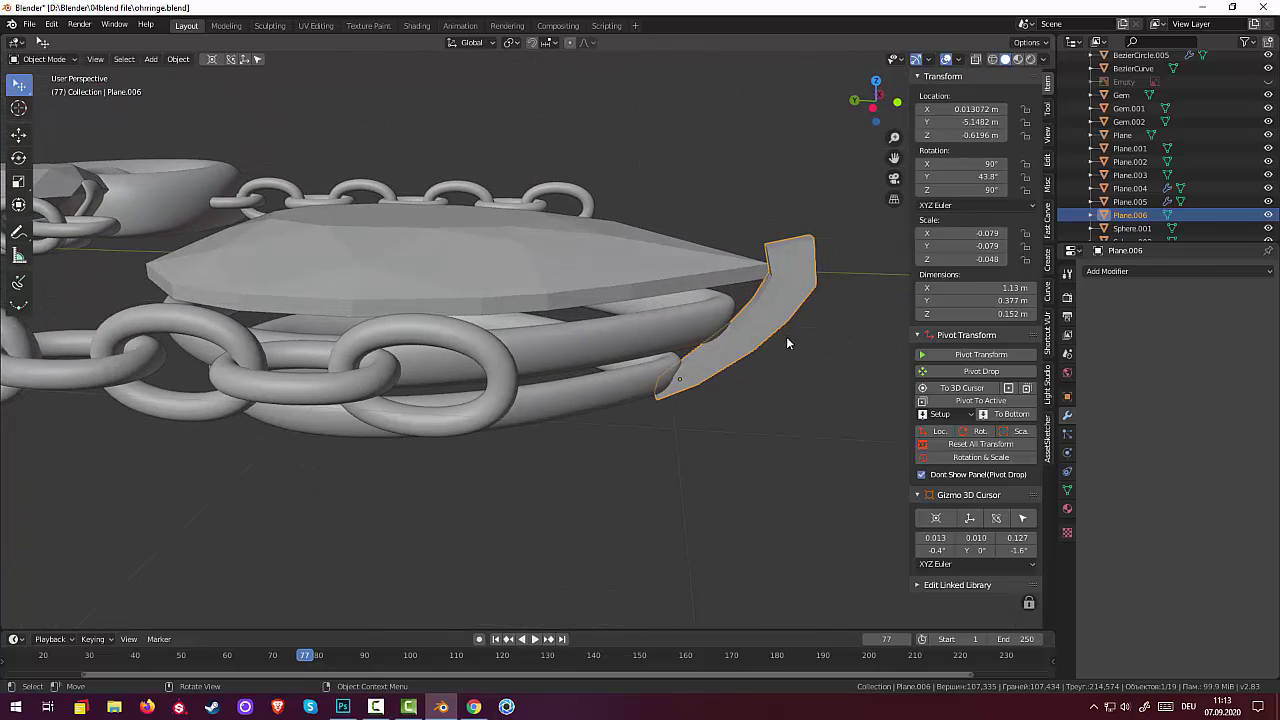
pyautogui.moveTo(786, 350)
pyautogui.mouseDown(button='middle')
pyautogui.moveTo(773, 406)
pyautogui.moveTo(591, 451)
pyautogui.moveTo(620, 431)
pyautogui.mouseUp(button='middle')
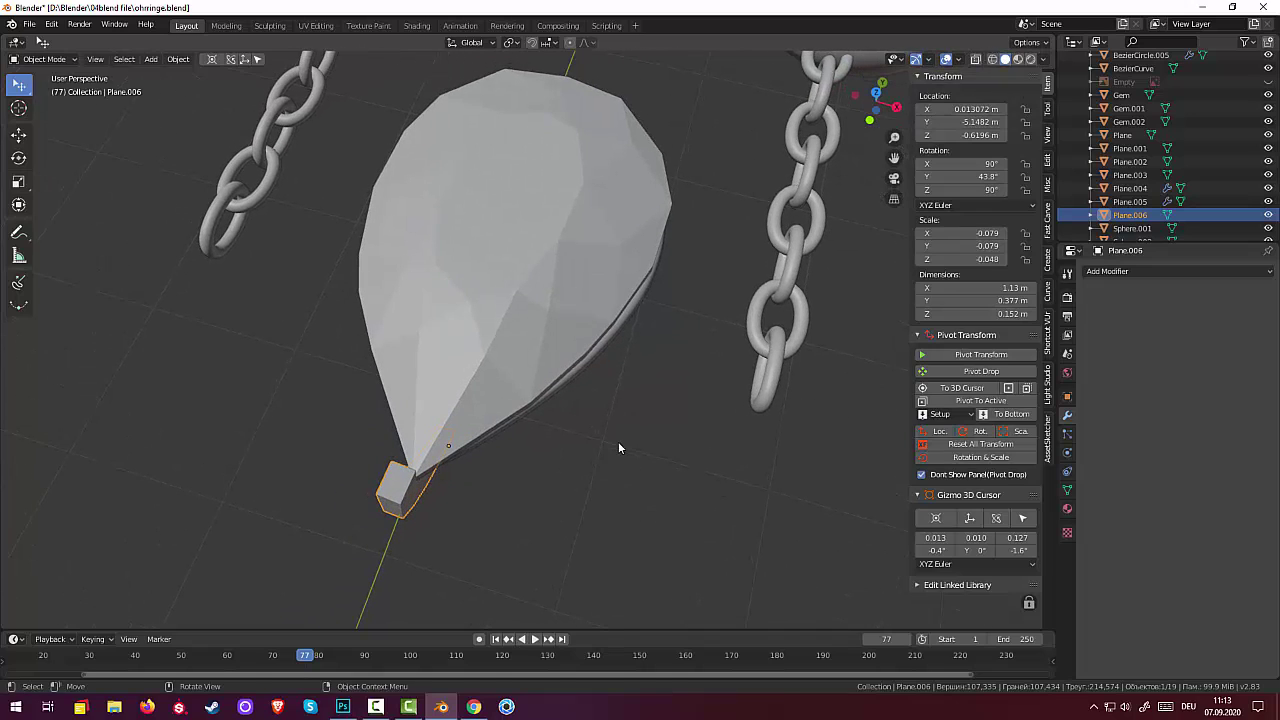
pyautogui.press('s')
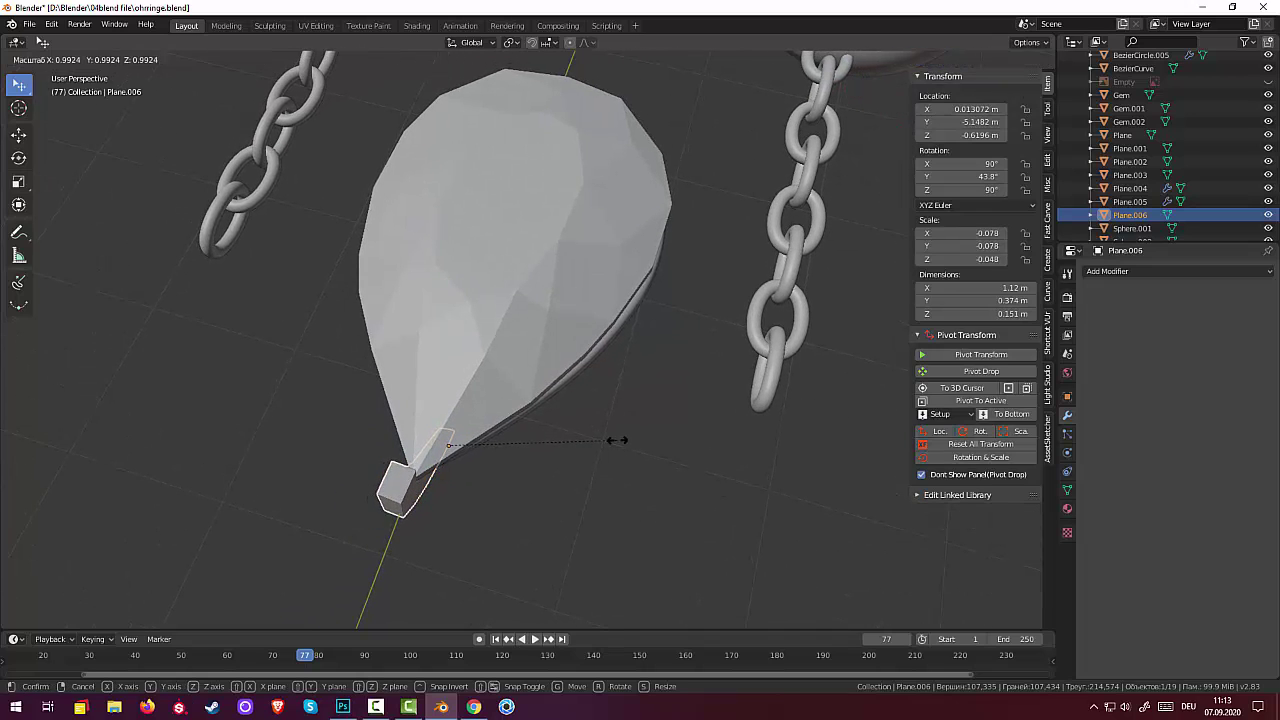
pyautogui.click(620, 446)
# Delete and restore the connector, then widen it along X to 1.15 × 0.382 × 0.214 m
pyautogui.press('Delete')
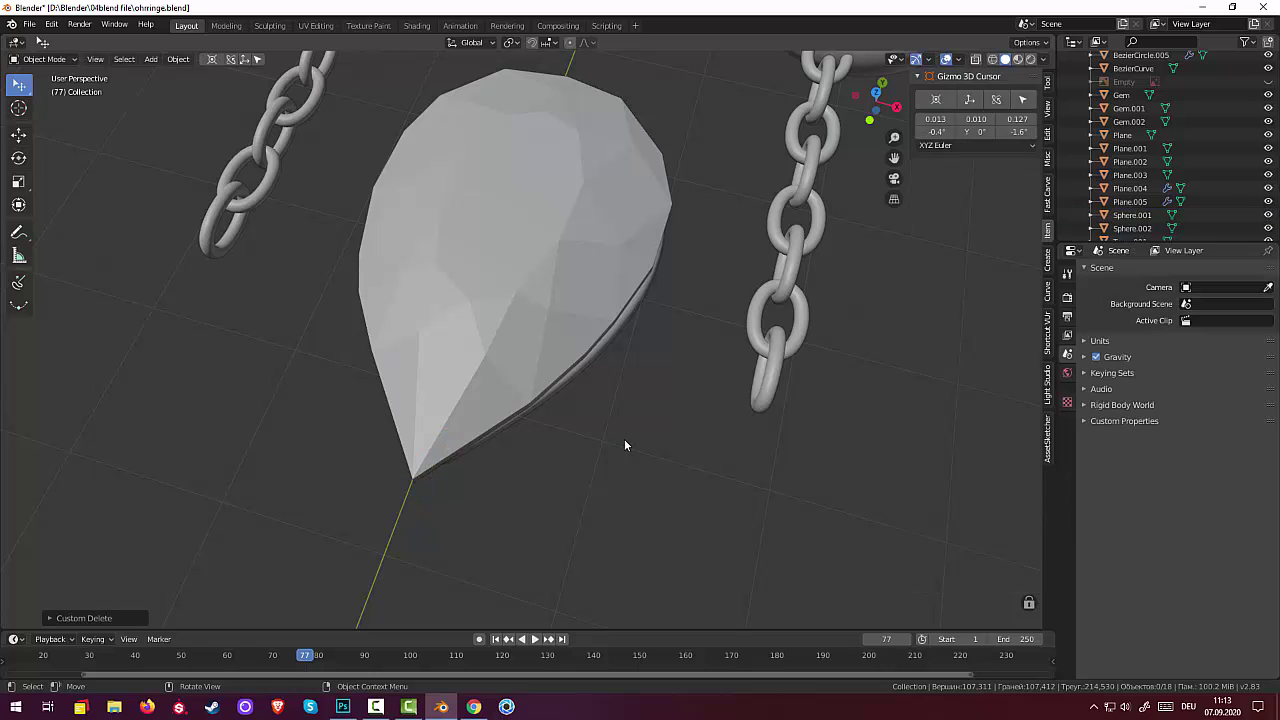
pyautogui.press('ctrl')
pyautogui.hotkey('ctrl', 'z')
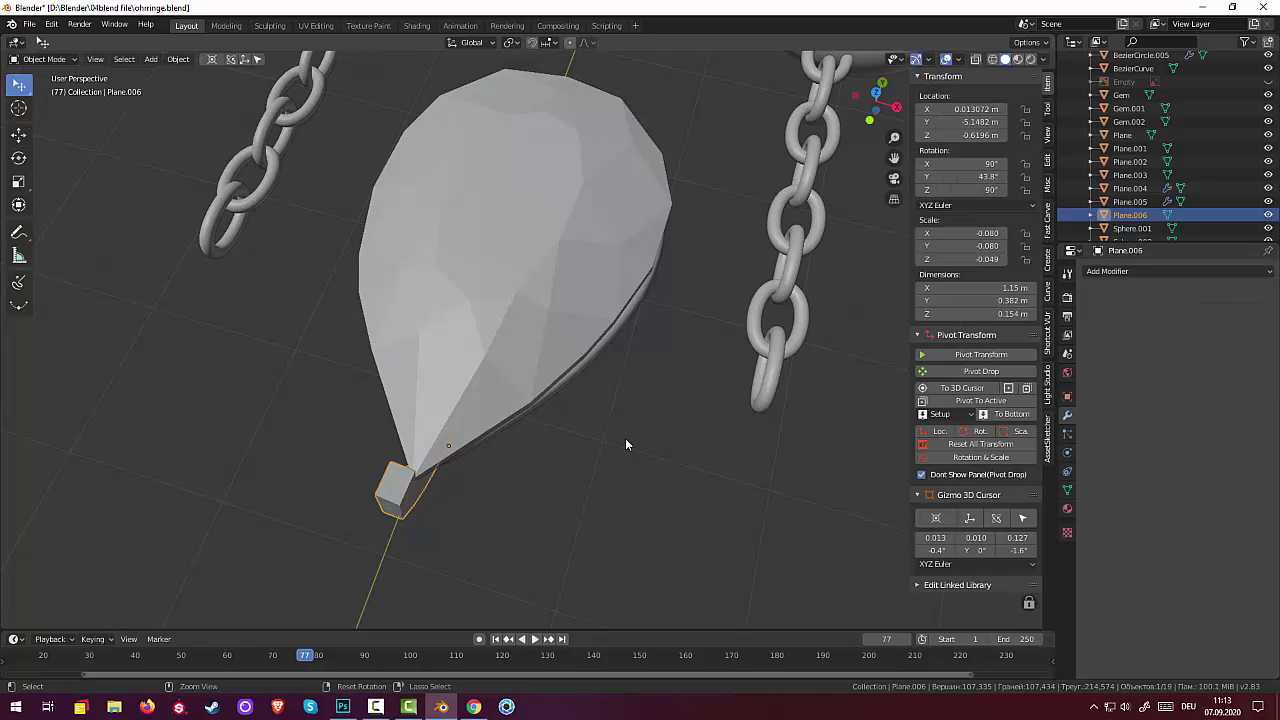
pyautogui.press('s')
pyautogui.press('x')
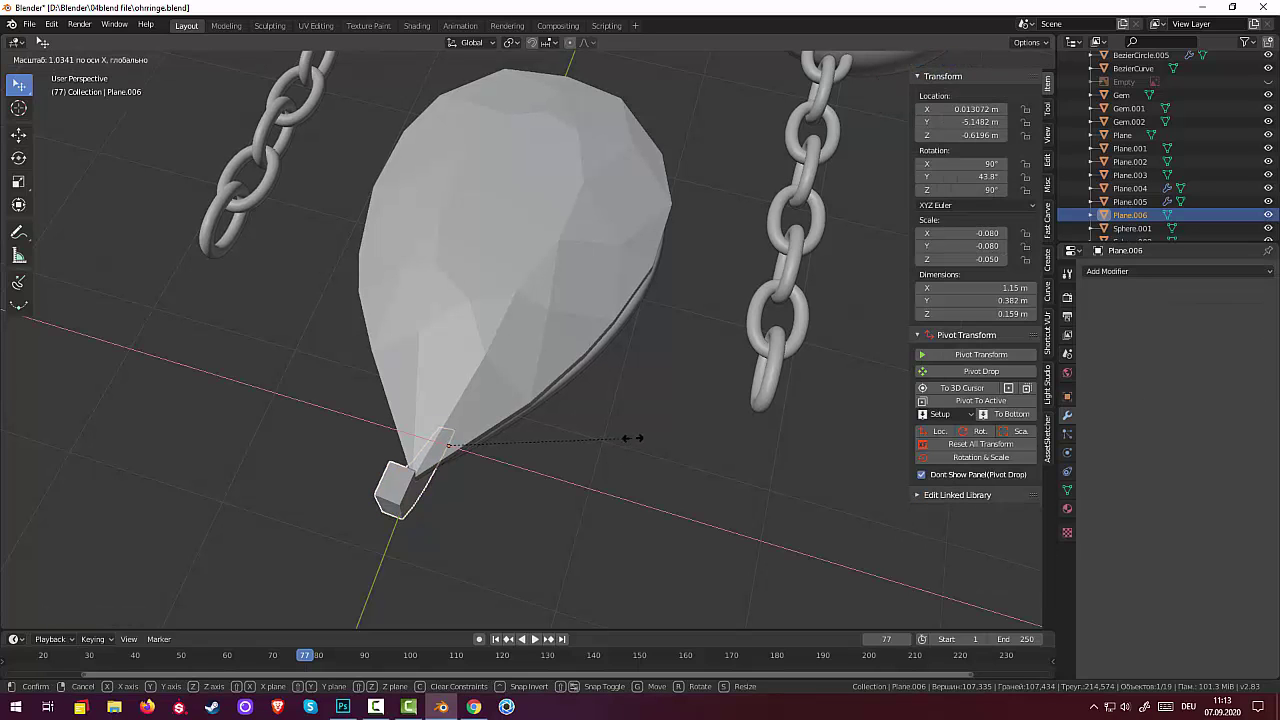
pyautogui.click(686, 437)
pyautogui.moveTo(548, 480); pyautogui.dragTo(619, 392, button='middle')
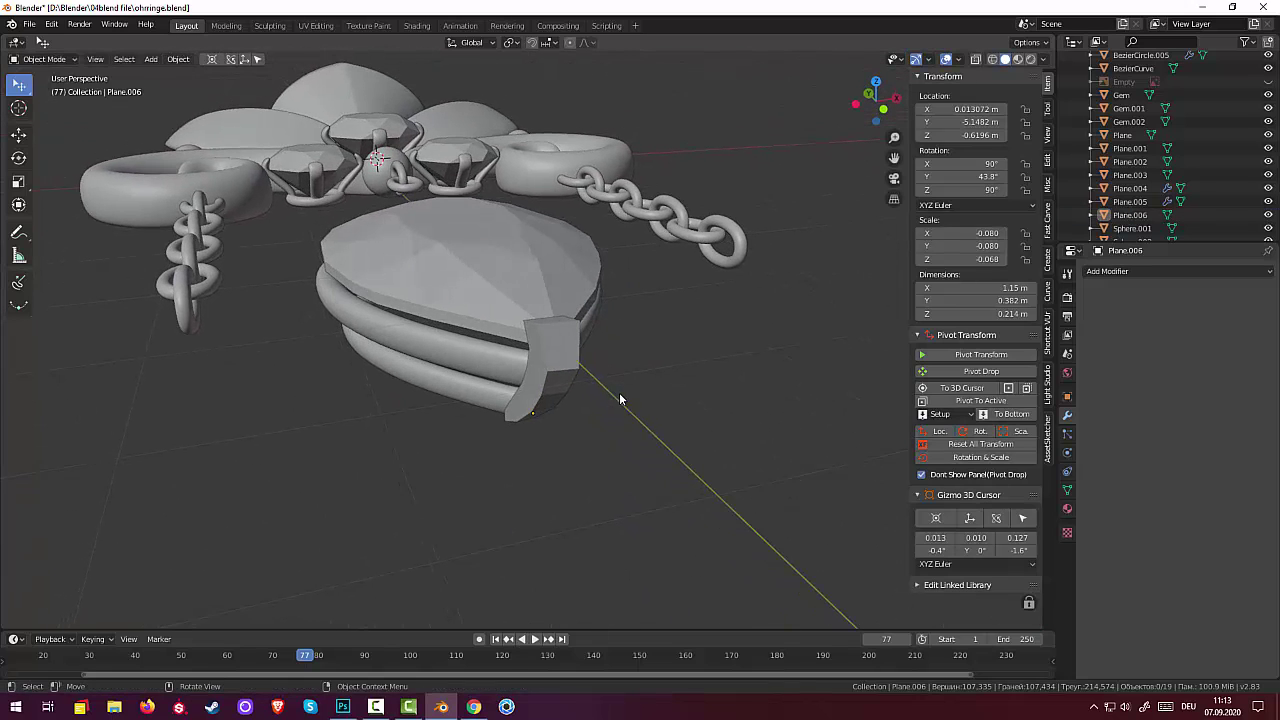
# Add a Subdivision Surface modifier to Plane.006 with viewport levels set to 3
pyautogui.click(1108, 272)
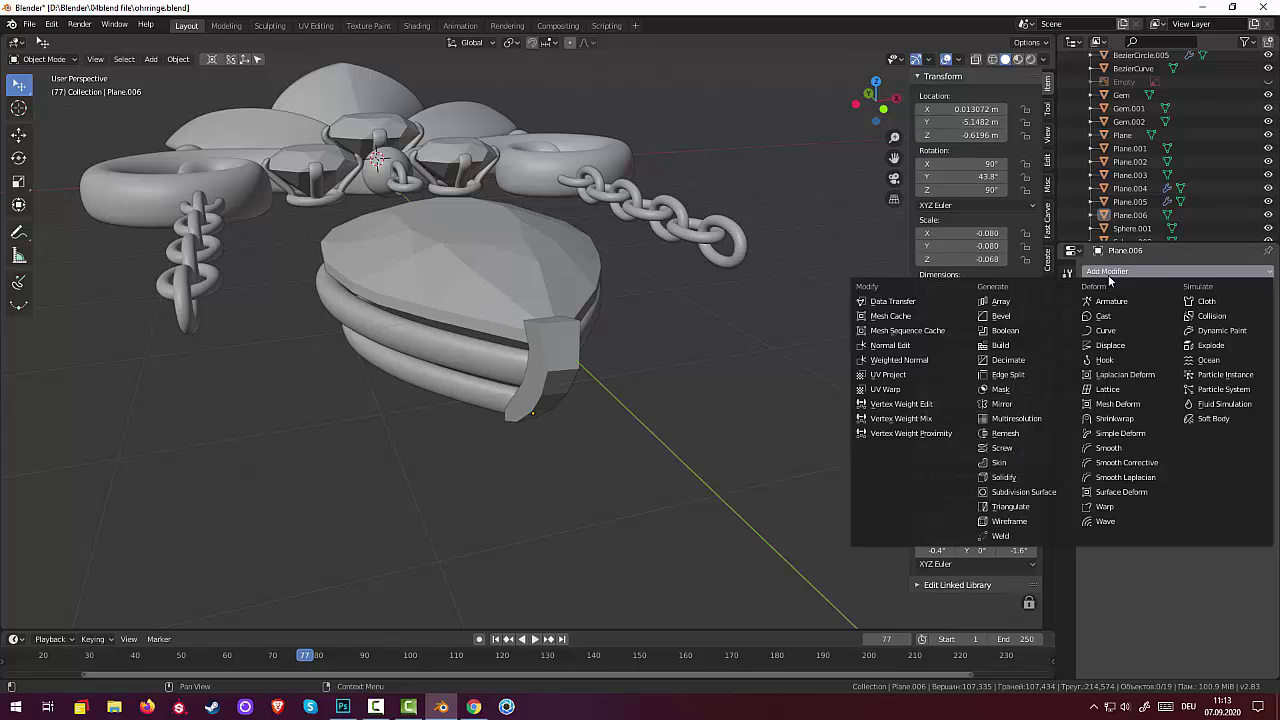
pyautogui.click(1016, 492)
pyautogui.moveTo(700, 493)
pyautogui.mouseDown(button='middle')
pyautogui.moveTo(656, 563)
pyautogui.moveTo(658, 408)
pyautogui.moveTo(652, 421)
pyautogui.mouseUp(button='middle')
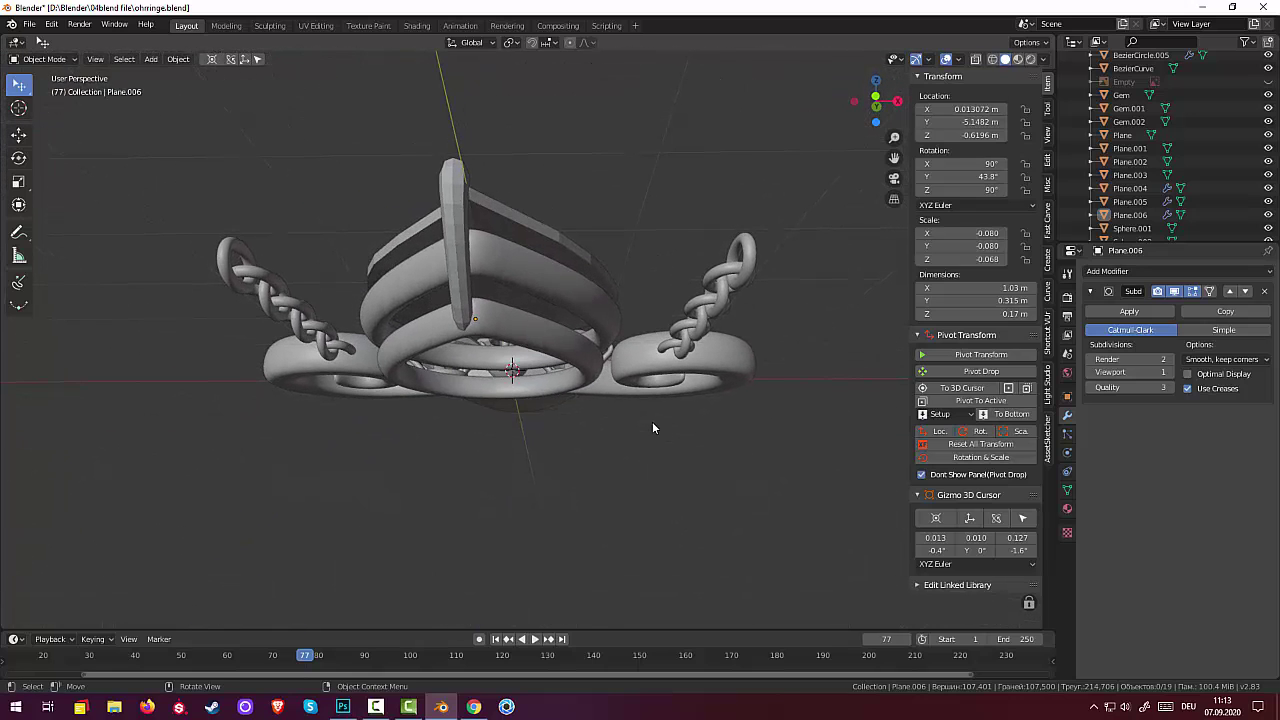
pyautogui.click(1169, 372)
pyautogui.click(1169, 372)
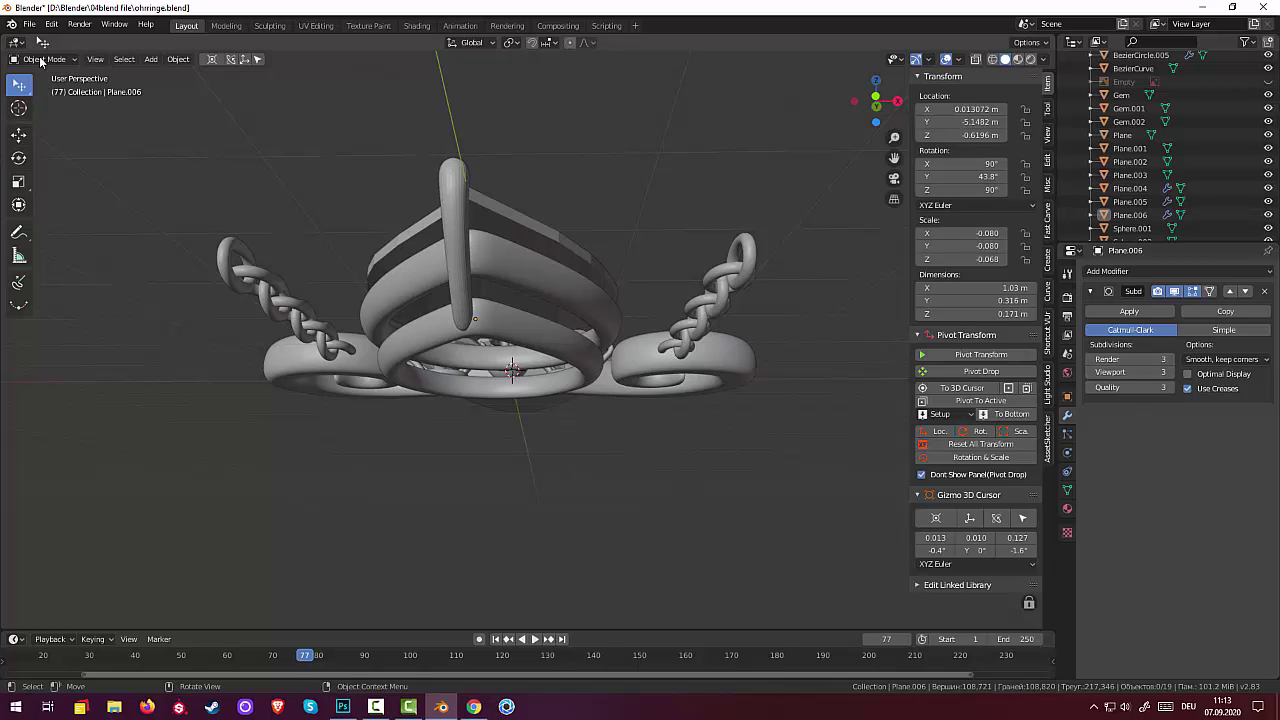
pyautogui.rightClick(455, 179)
pyautogui.click(422, 176)
pyautogui.click(428, 303)
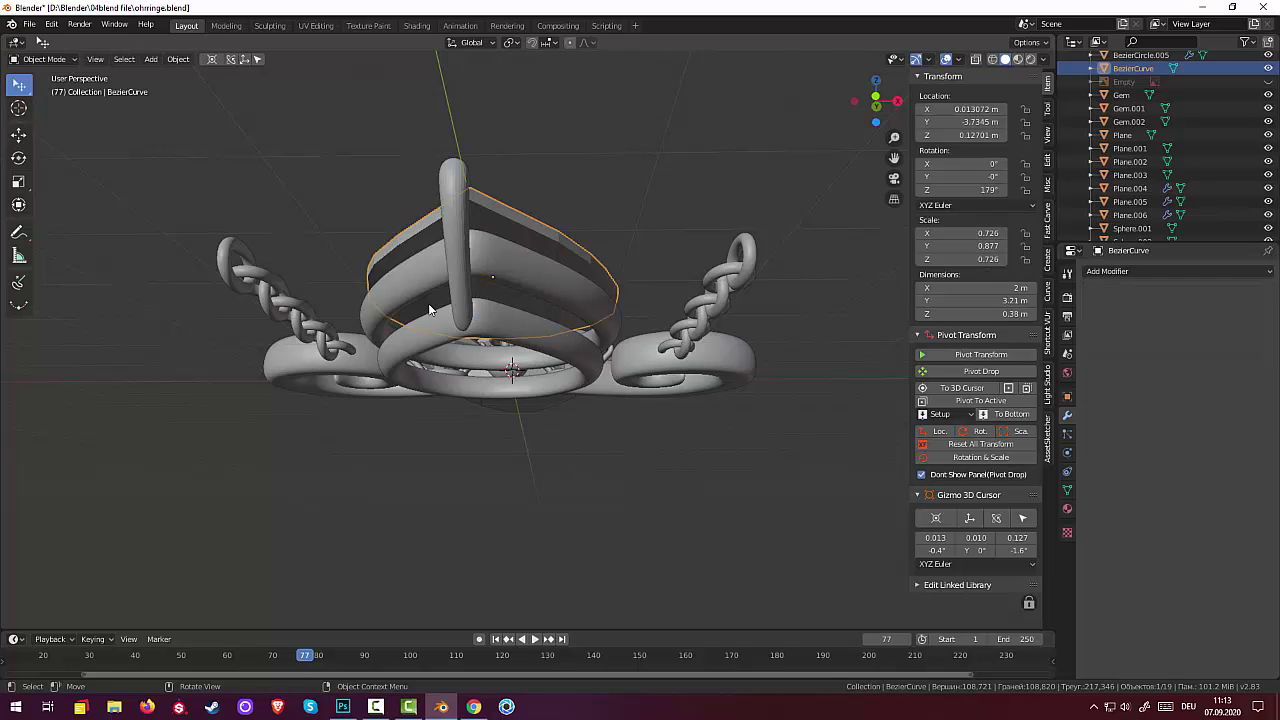
pyautogui.moveTo(463, 327)
pyautogui.mouseDown(button='middle')
pyautogui.moveTo(471, 366)
pyautogui.moveTo(451, 406)
pyautogui.moveTo(455, 436)
pyautogui.mouseUp(button='middle')
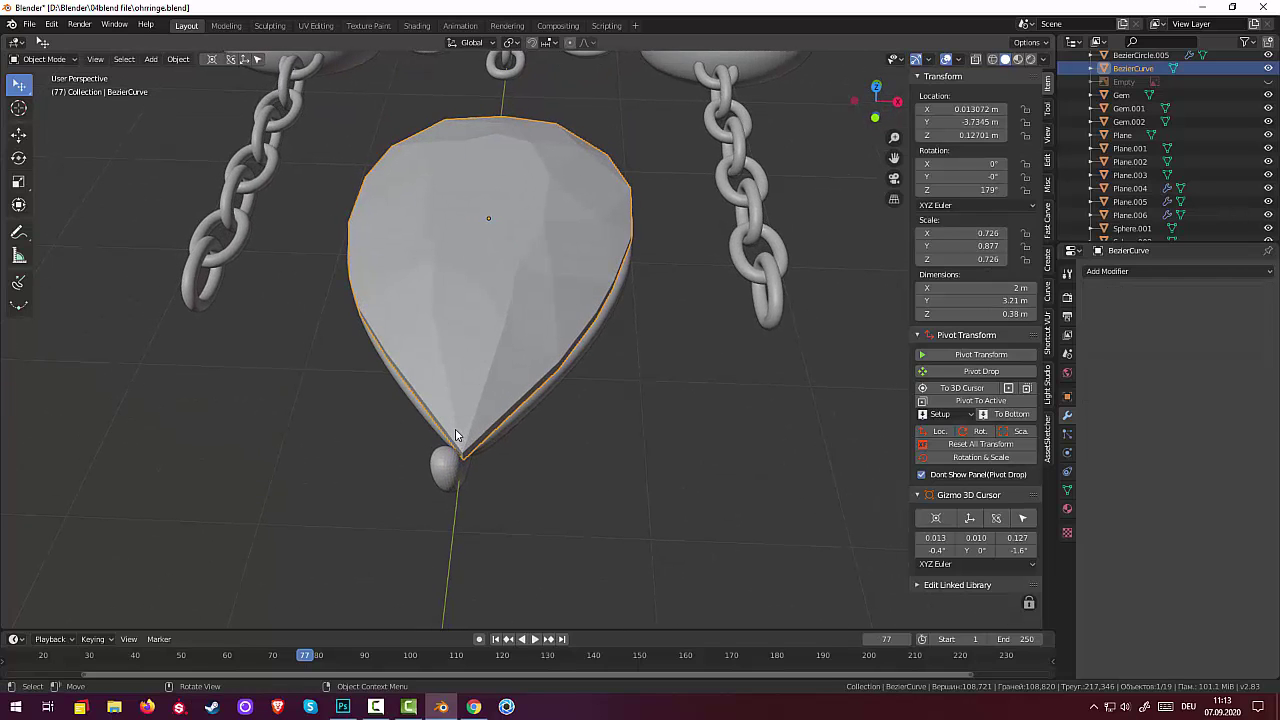
pyautogui.click(446, 470)
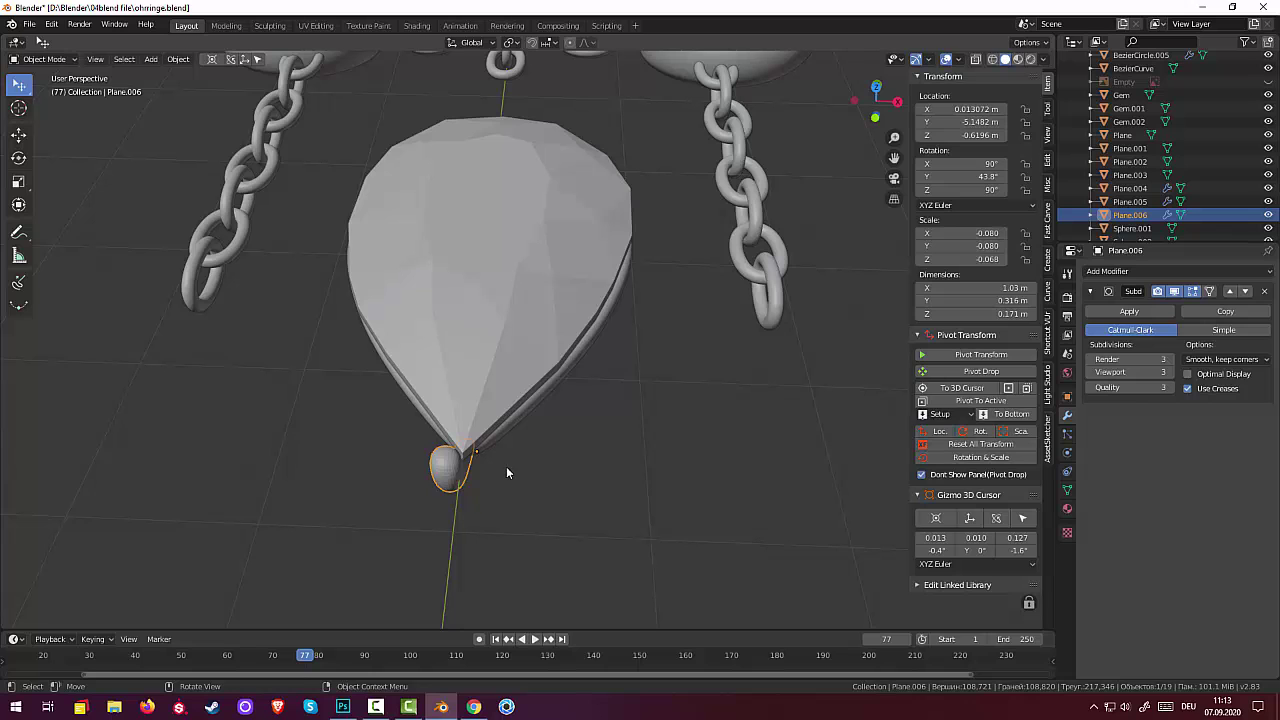
pyautogui.moveTo(492, 470)
pyautogui.mouseDown(button='middle')
pyautogui.moveTo(463, 428)
pyautogui.moveTo(470, 391)
pyautogui.moveTo(493, 380)
pyautogui.moveTo(493, 404)
pyautogui.mouseUp(button='middle')
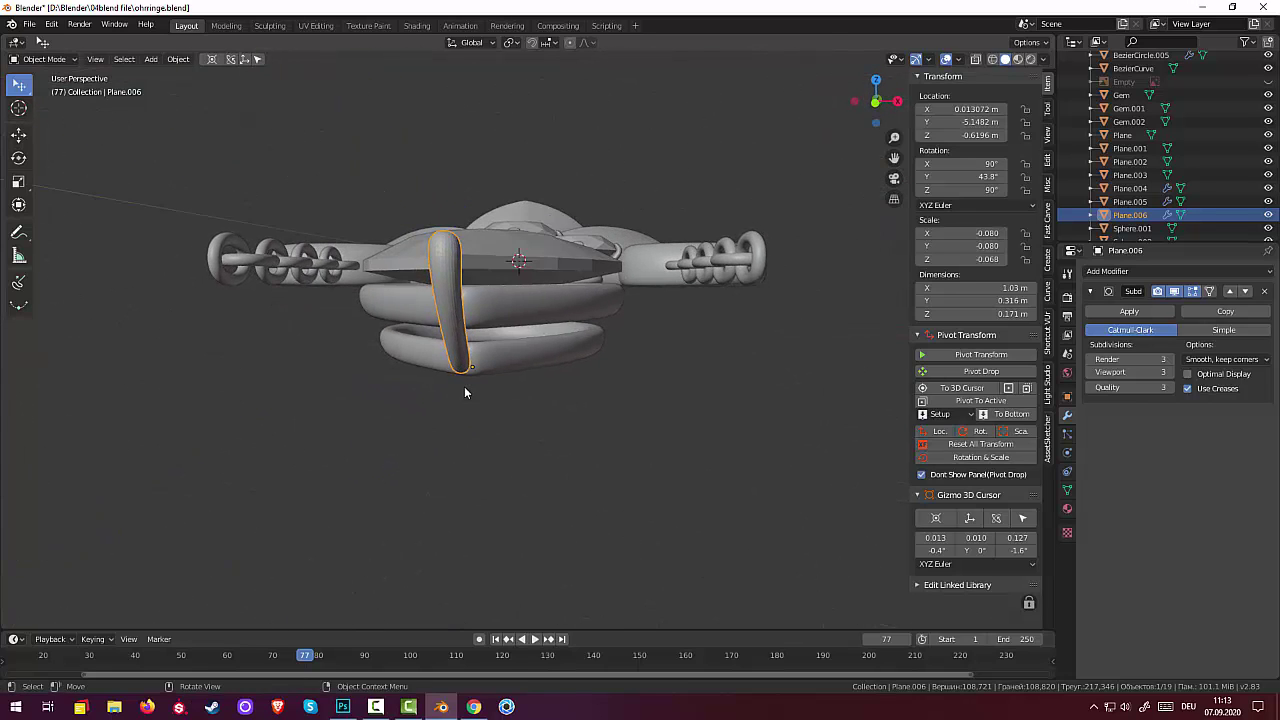
pyautogui.hotkey('shift', 'd')
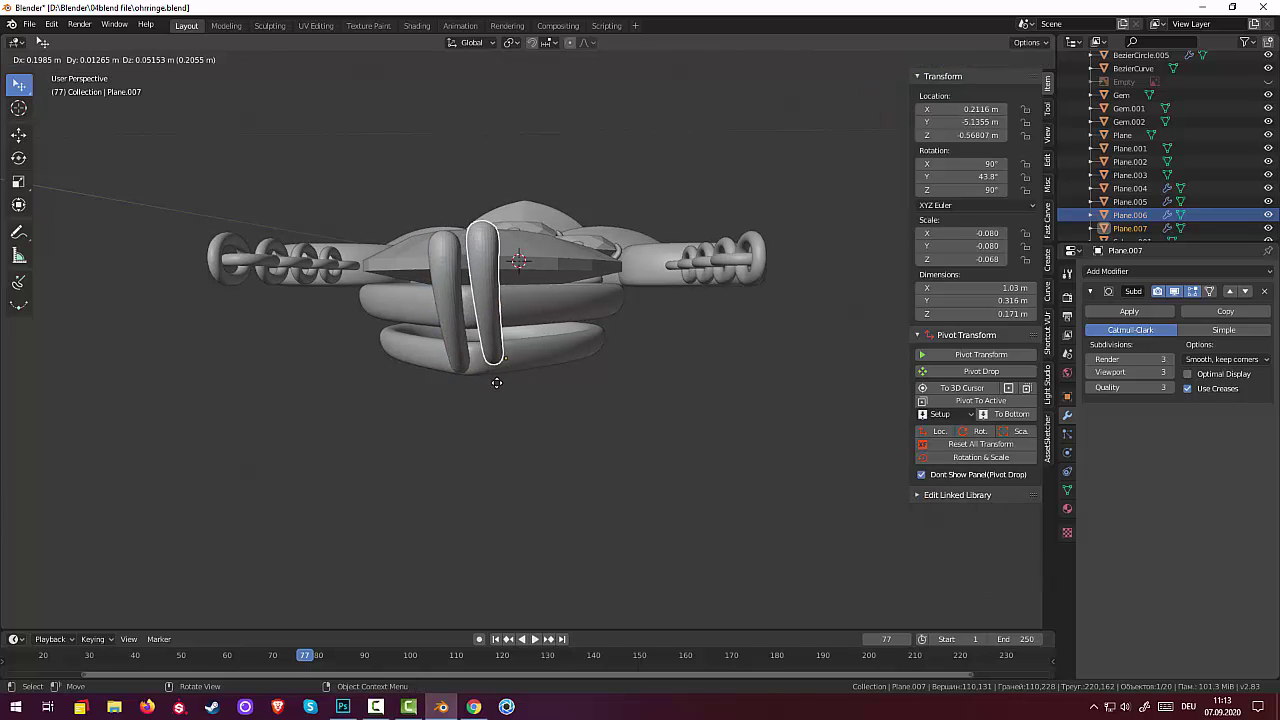
pyautogui.click(508, 391)
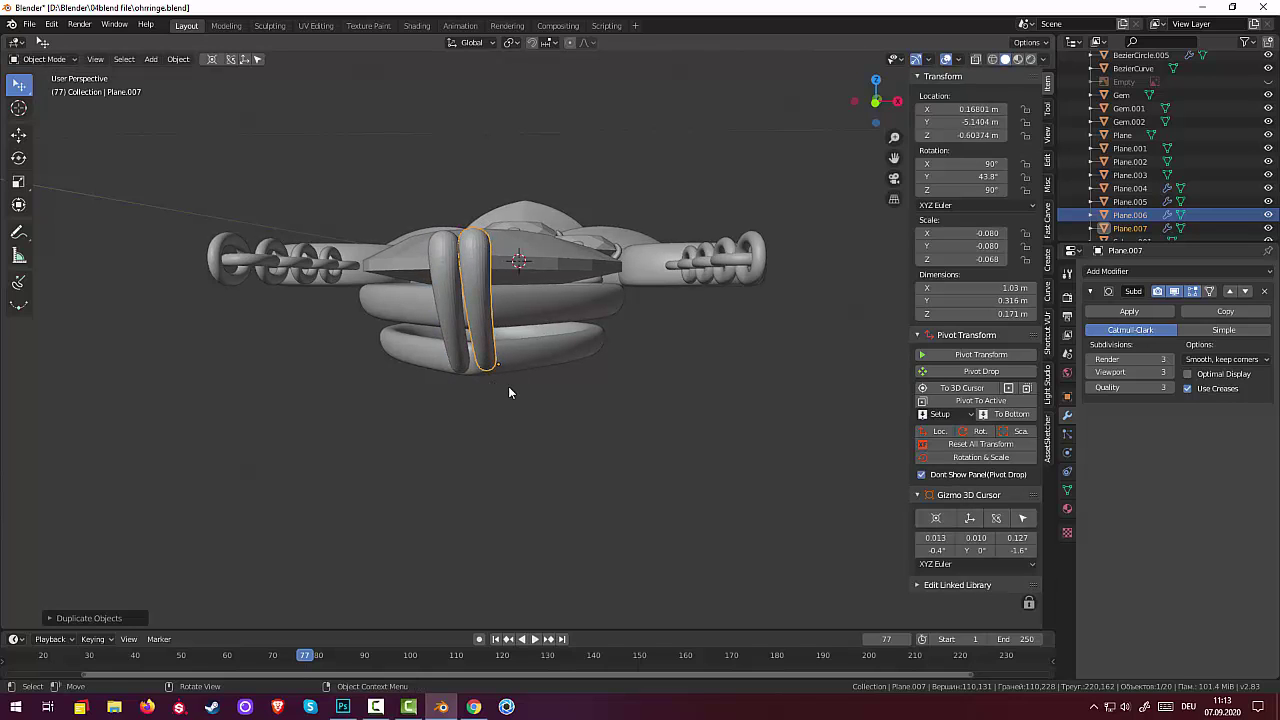
pyautogui.press('r')
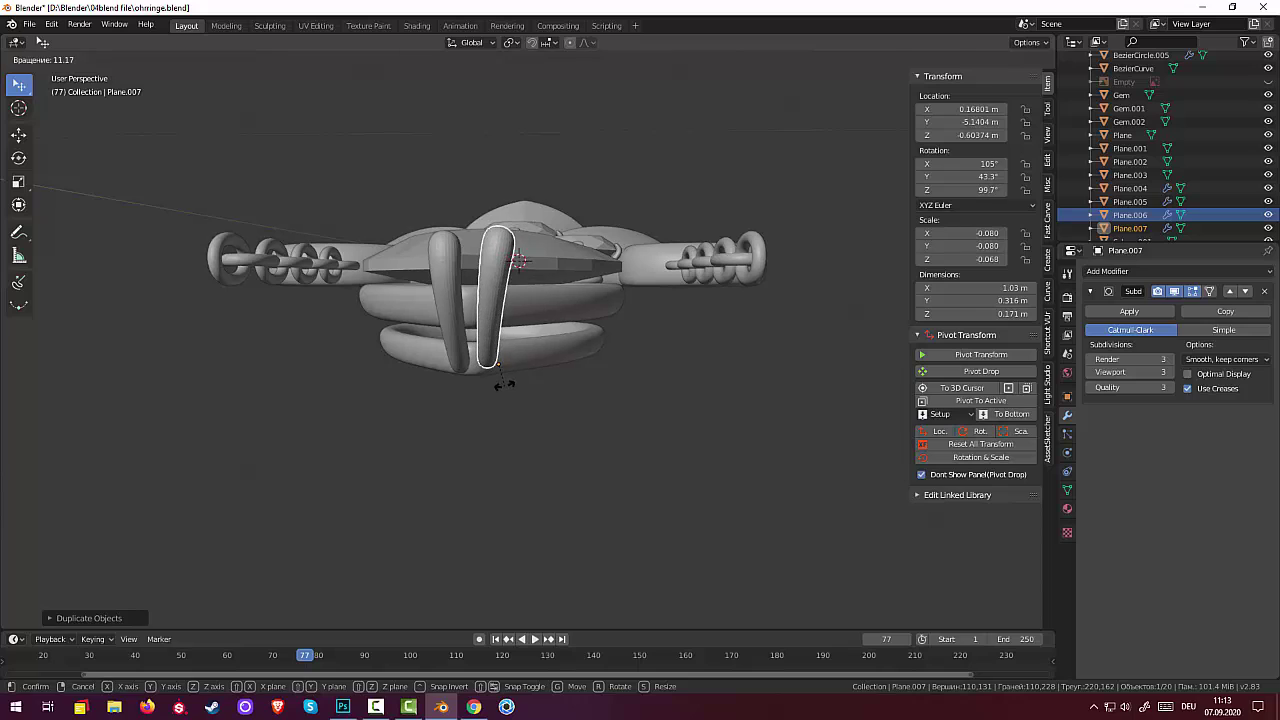
pyautogui.click(504, 385)
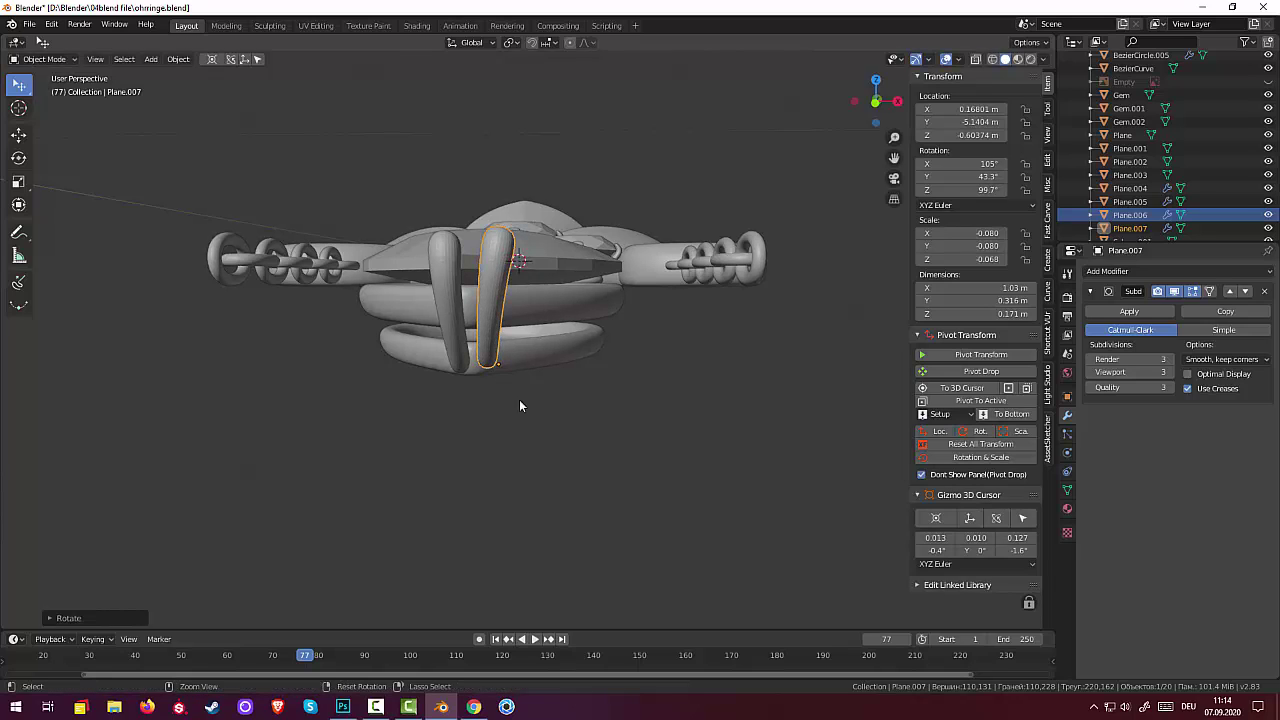
pyautogui.hotkey('ctrl', 'z')
pyautogui.hotkey('ctrl', 'z')
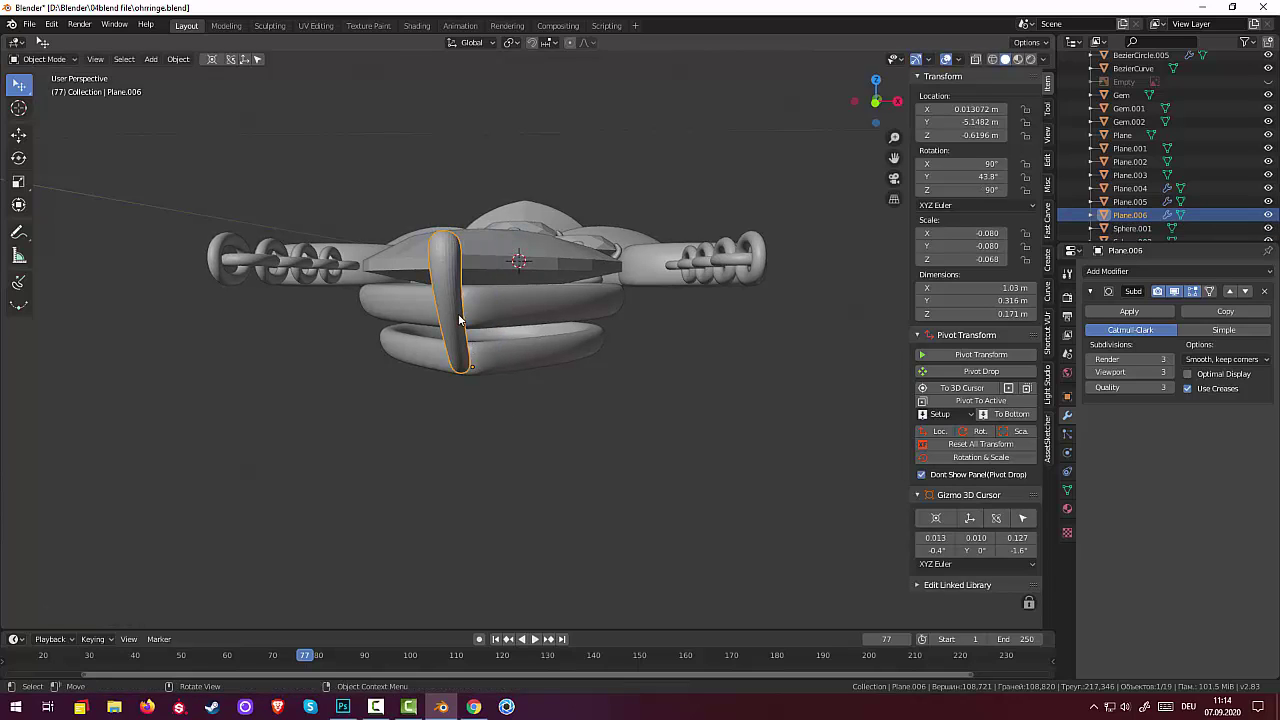
# Set Plane.006's origin to its geometry via Object > Set Origin
pyautogui.click(180, 60)
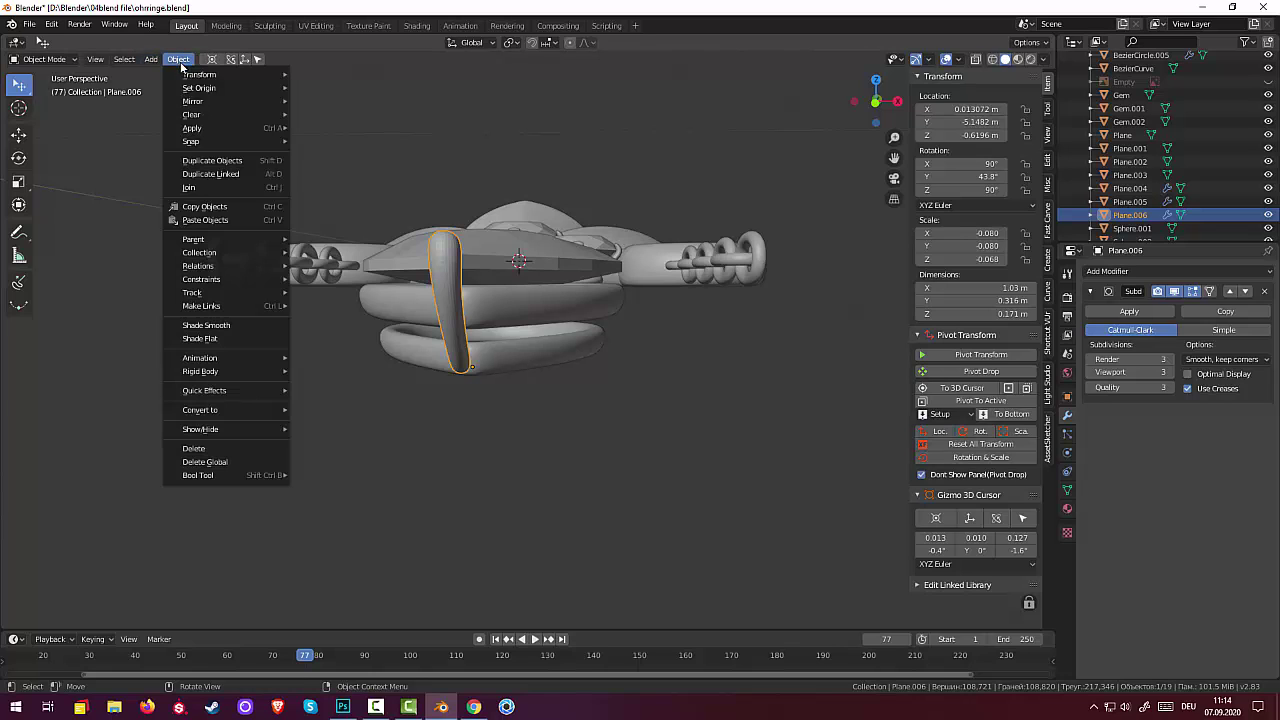
pyautogui.moveTo(199, 88)
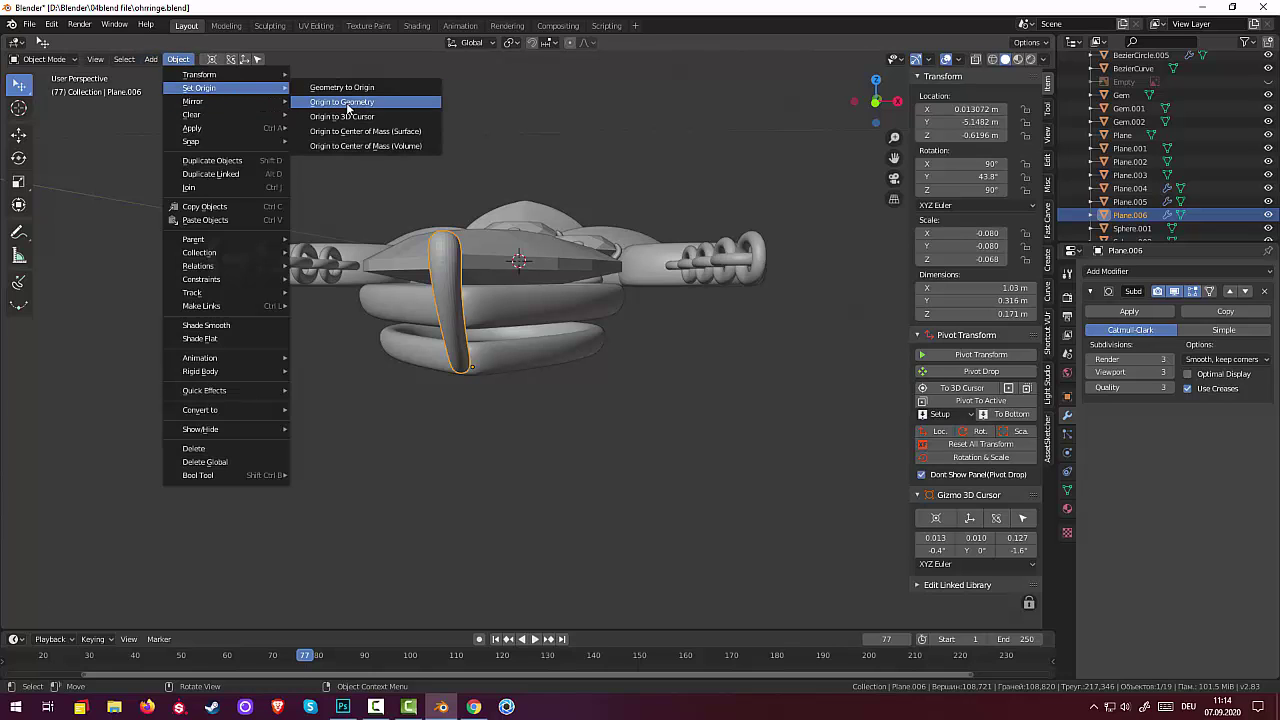
pyautogui.click(372, 106)
pyautogui.moveTo(531, 310); pyautogui.dragTo(537, 346, button='middle')
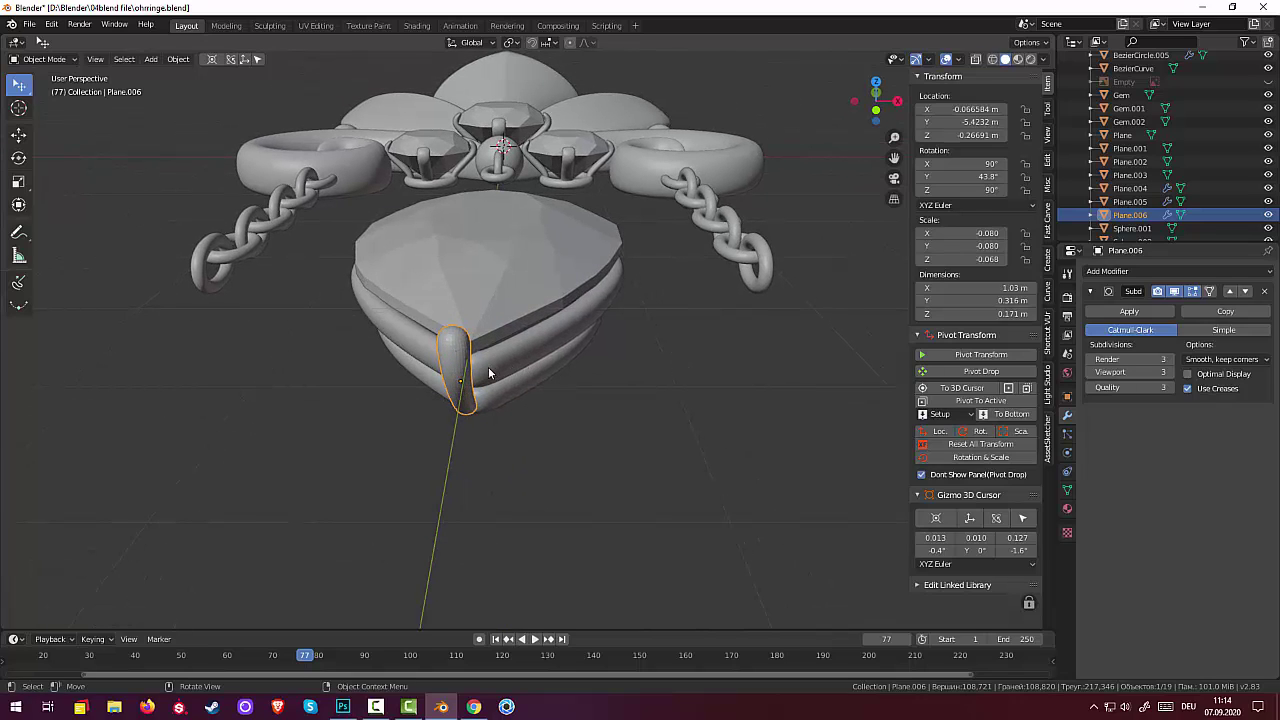
# Duplicate the loop as Plane.007, rotate it about 8 degrees in Top view, and move it
pyautogui.hotkey('shift', 'd')
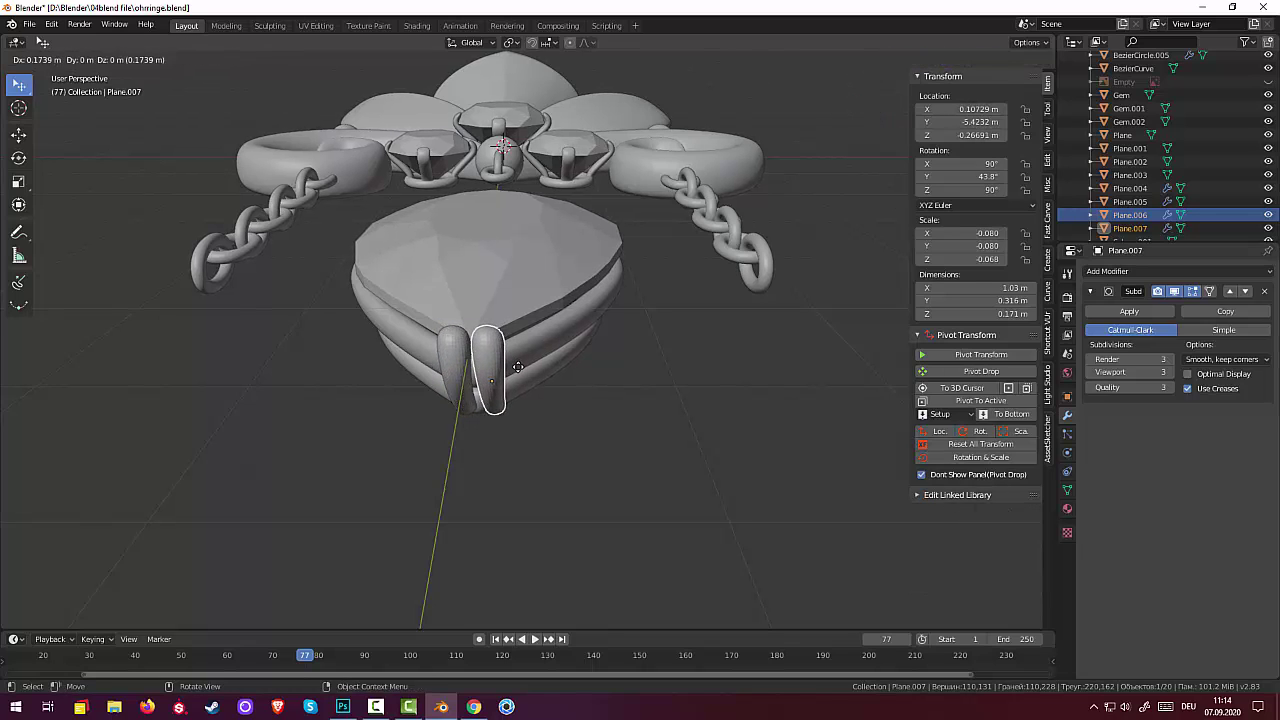
pyautogui.click(518, 367)
pyautogui.press('KP_7')
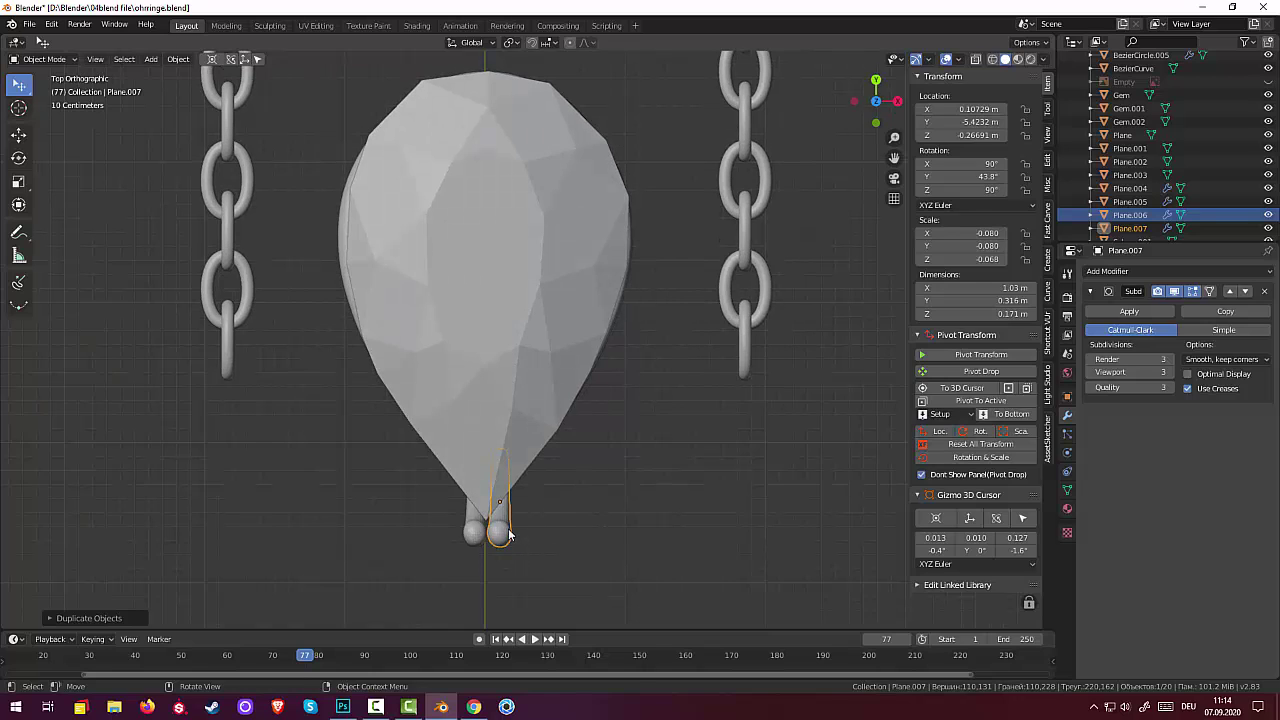
pyautogui.press('r')
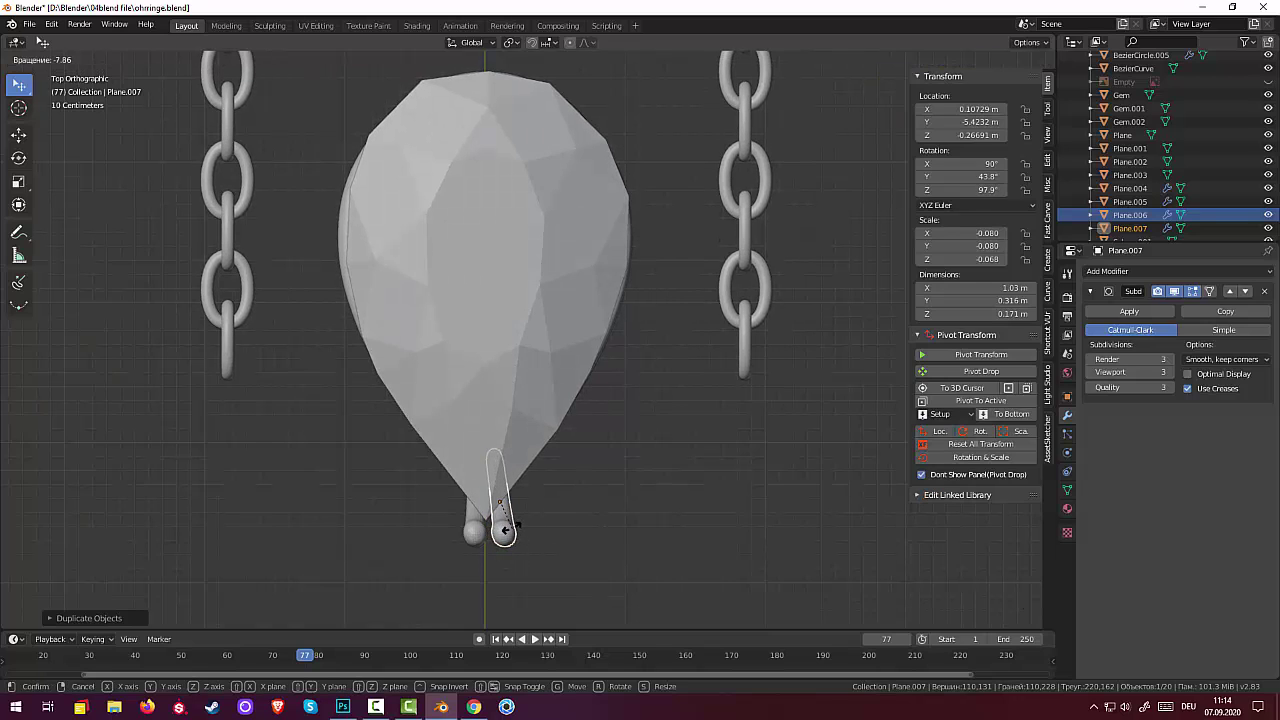
pyautogui.click(503, 530)
pyautogui.press('g')
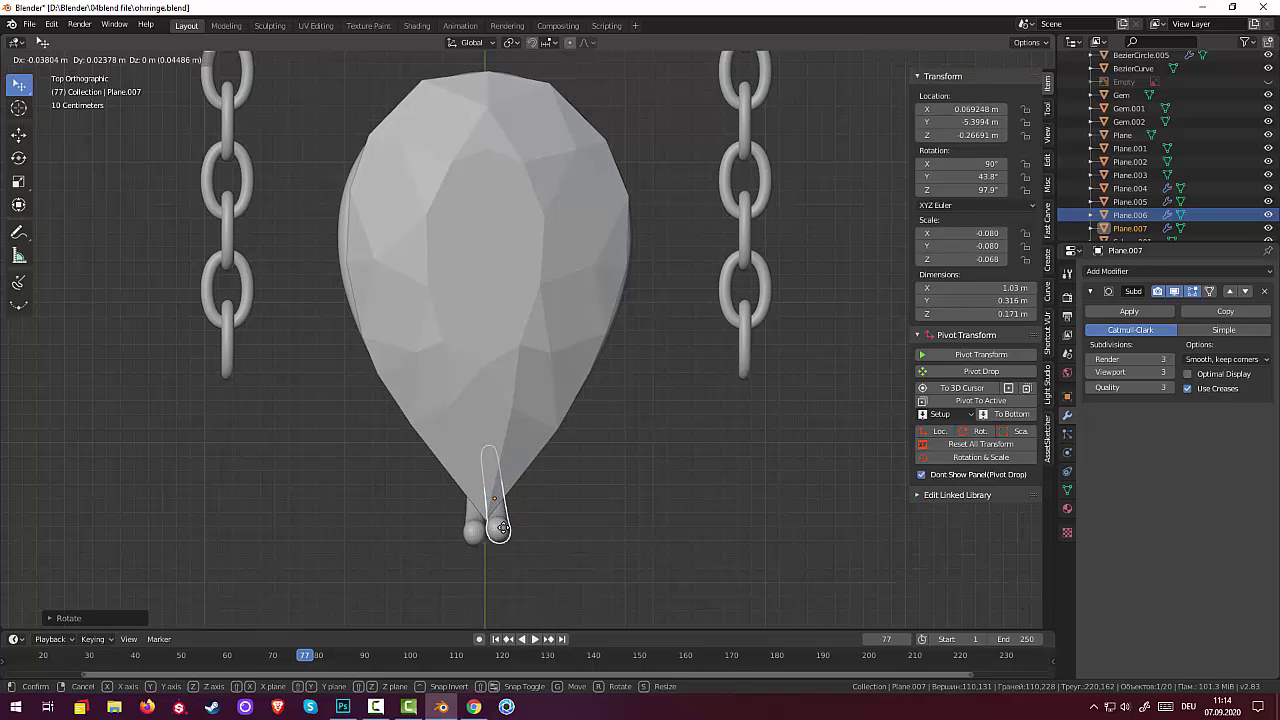
pyautogui.click(505, 524)
# Reposition the original and copied loops so they sit side by side at the tip
pyautogui.click(475, 535)
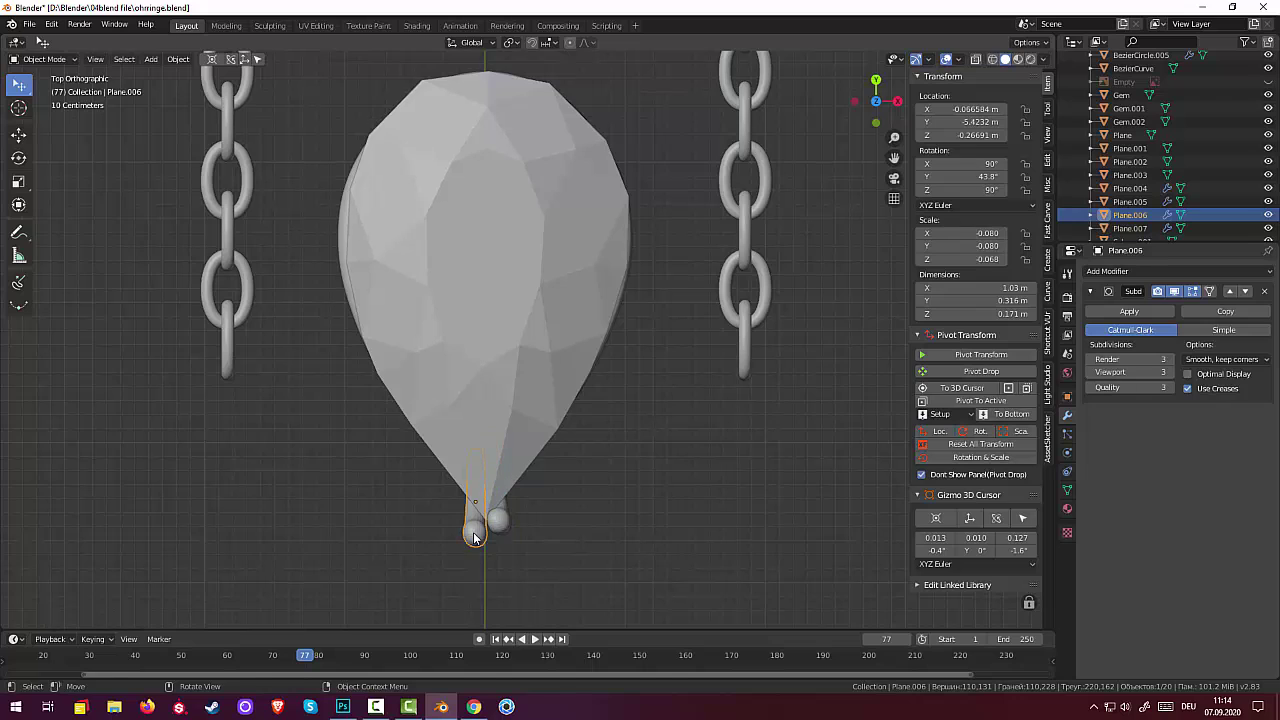
pyautogui.press('g')
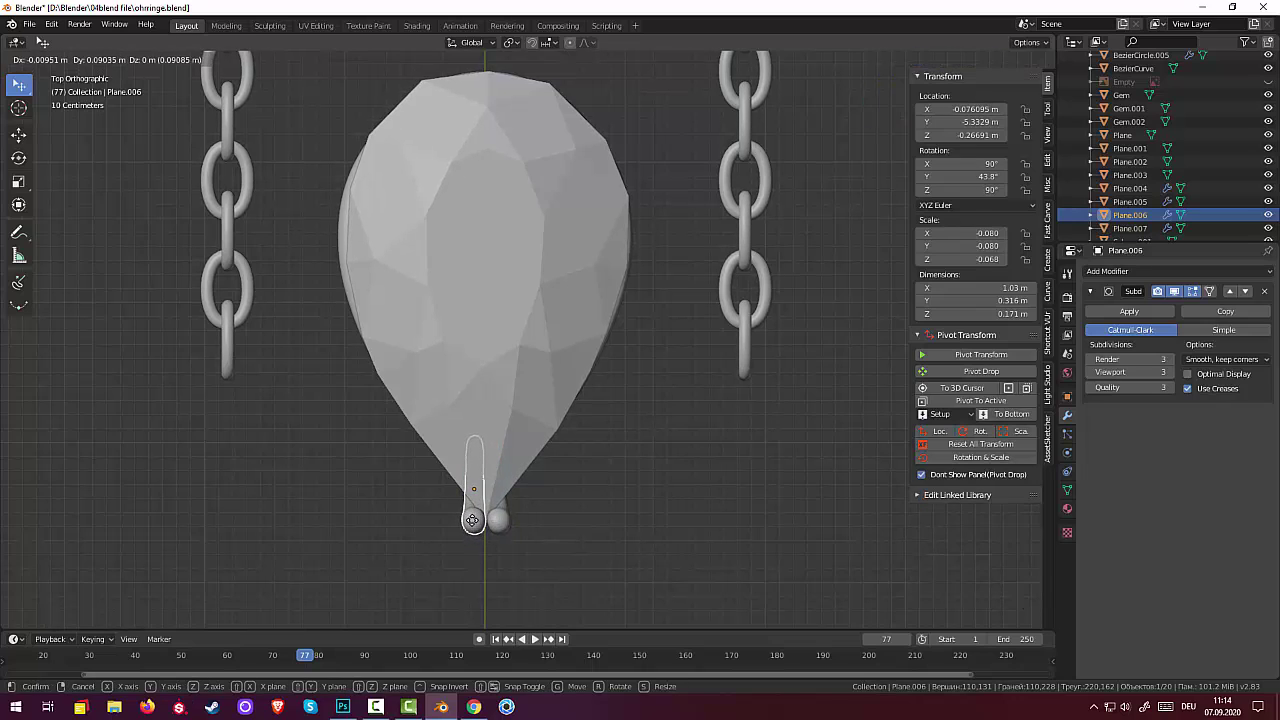
pyautogui.click(472, 520)
pyautogui.click(494, 521)
pyautogui.press('g')
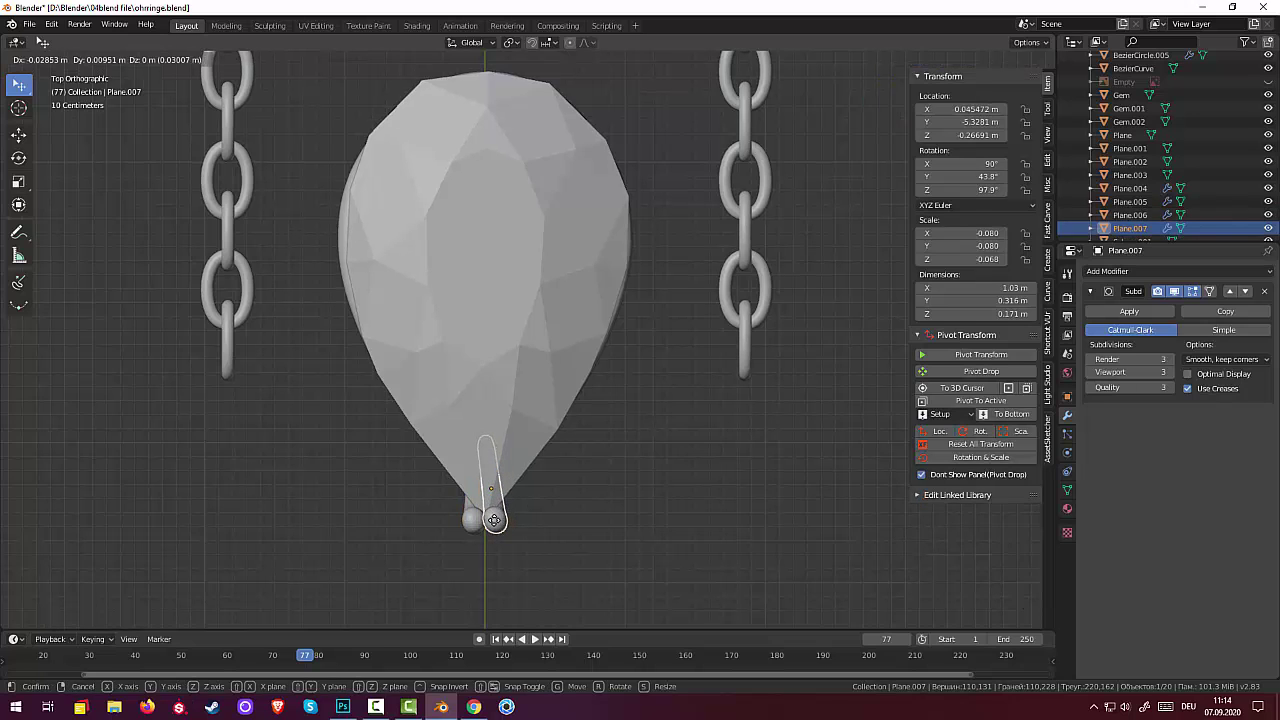
pyautogui.click(498, 524)
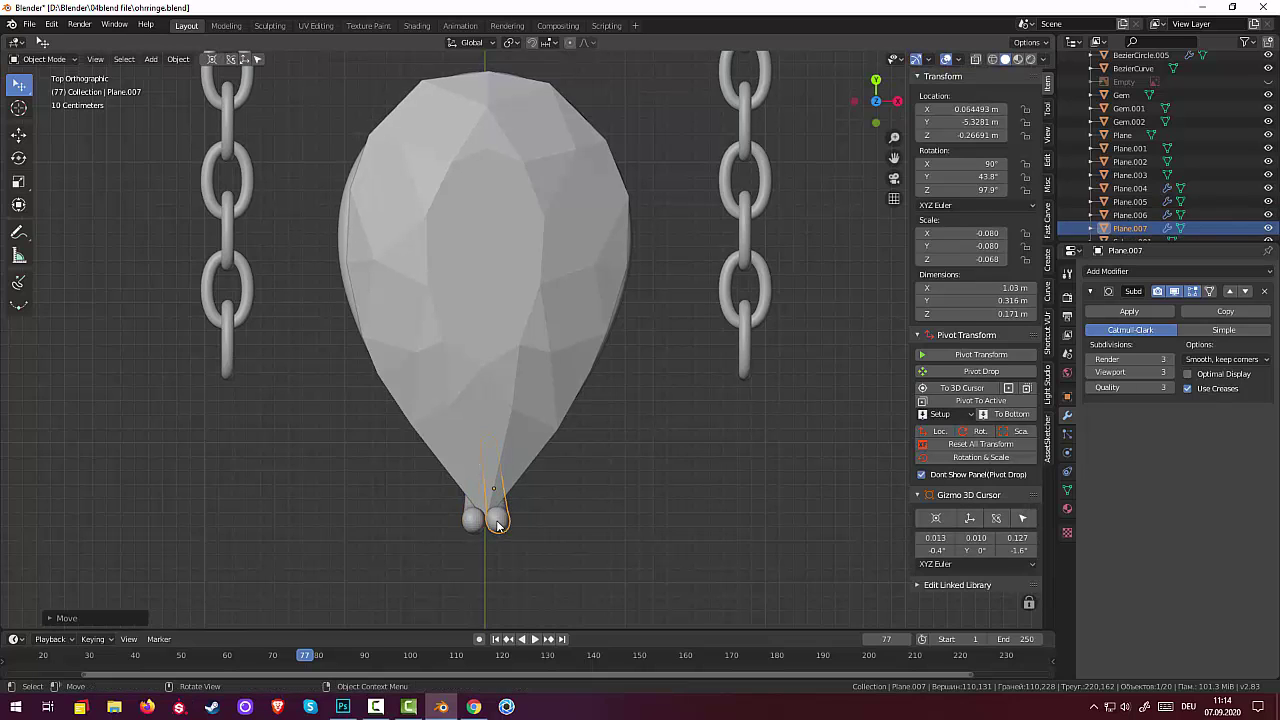
pyautogui.click(564, 526)
pyautogui.moveTo(564, 526)
pyautogui.mouseDown(button='middle')
pyautogui.moveTo(644, 480)
pyautogui.moveTo(577, 296)
pyautogui.moveTo(581, 263)
pyautogui.moveTo(525, 219)
pyautogui.moveTo(466, 367)
pyautogui.moveTo(522, 460)
pyautogui.moveTo(614, 414)
pyautogui.moveTo(674, 354)
pyautogui.moveTo(643, 327)
pyautogui.mouseUp(button='middle')
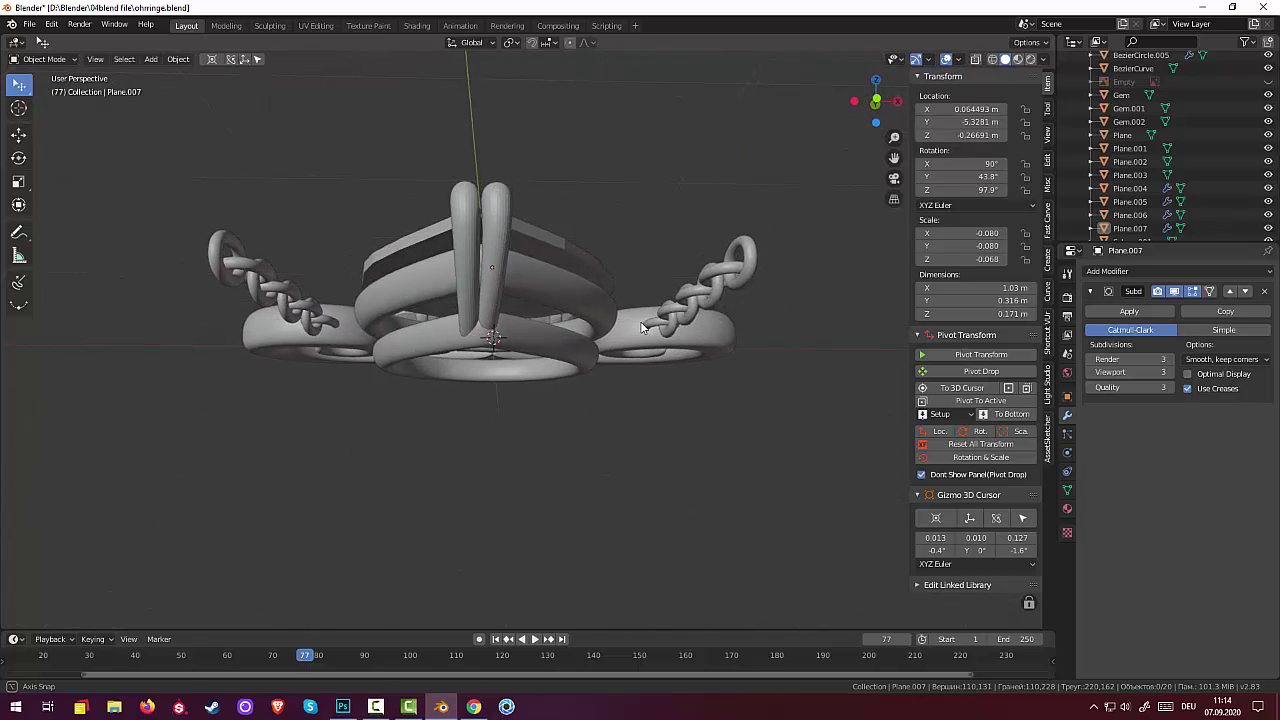
# Tilt Plane.006 slightly and nudge it in Top view to X -0.0523, Y -5.3234 m
pyautogui.click(472, 323)
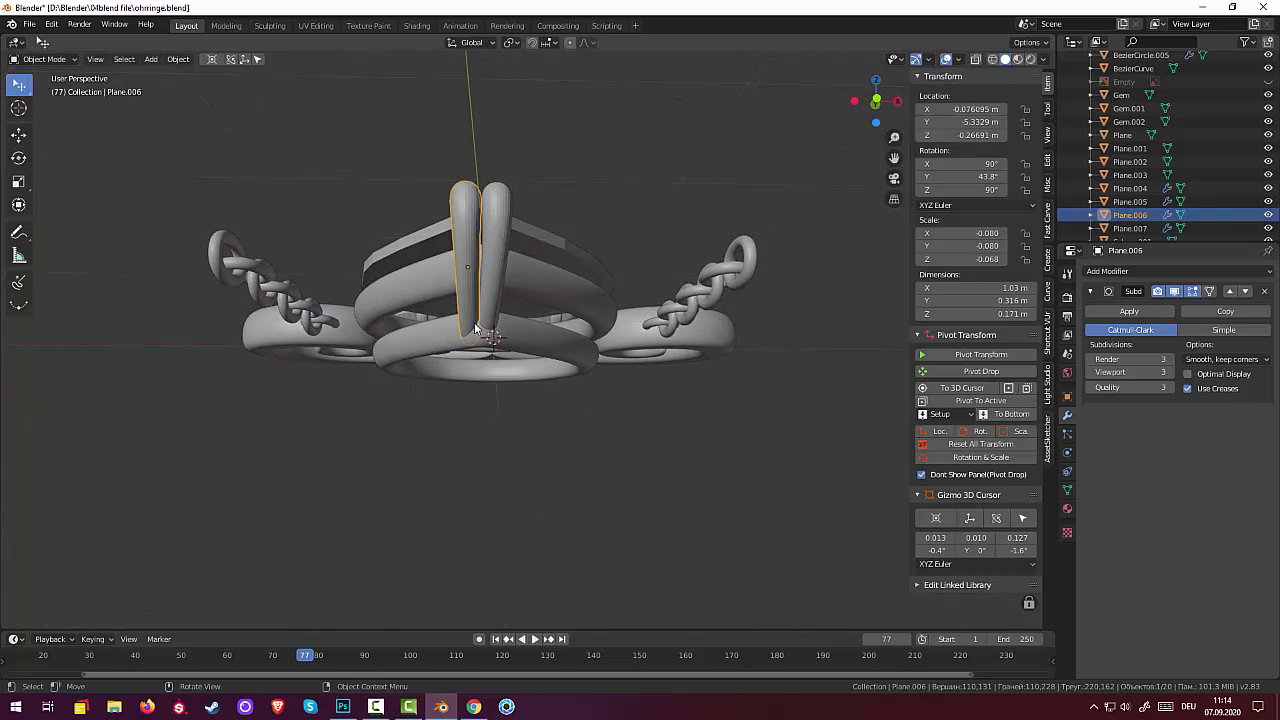
pyautogui.press('r')
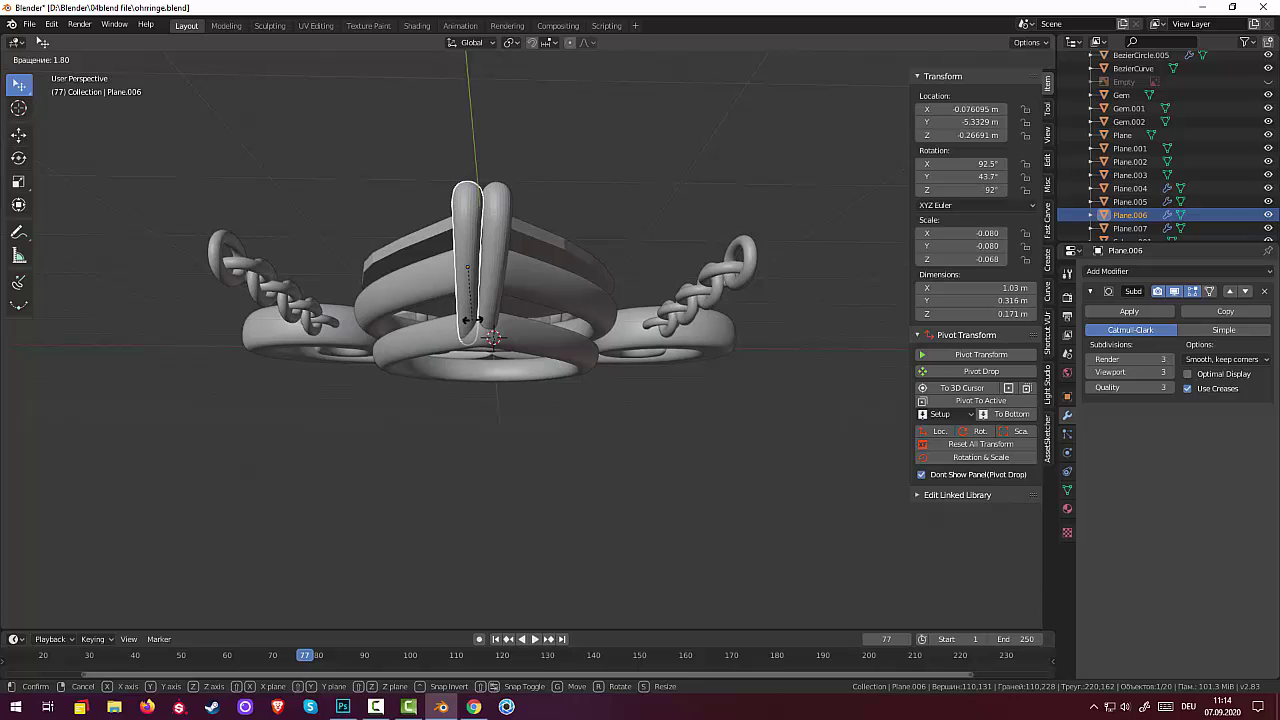
pyautogui.click(480, 322)
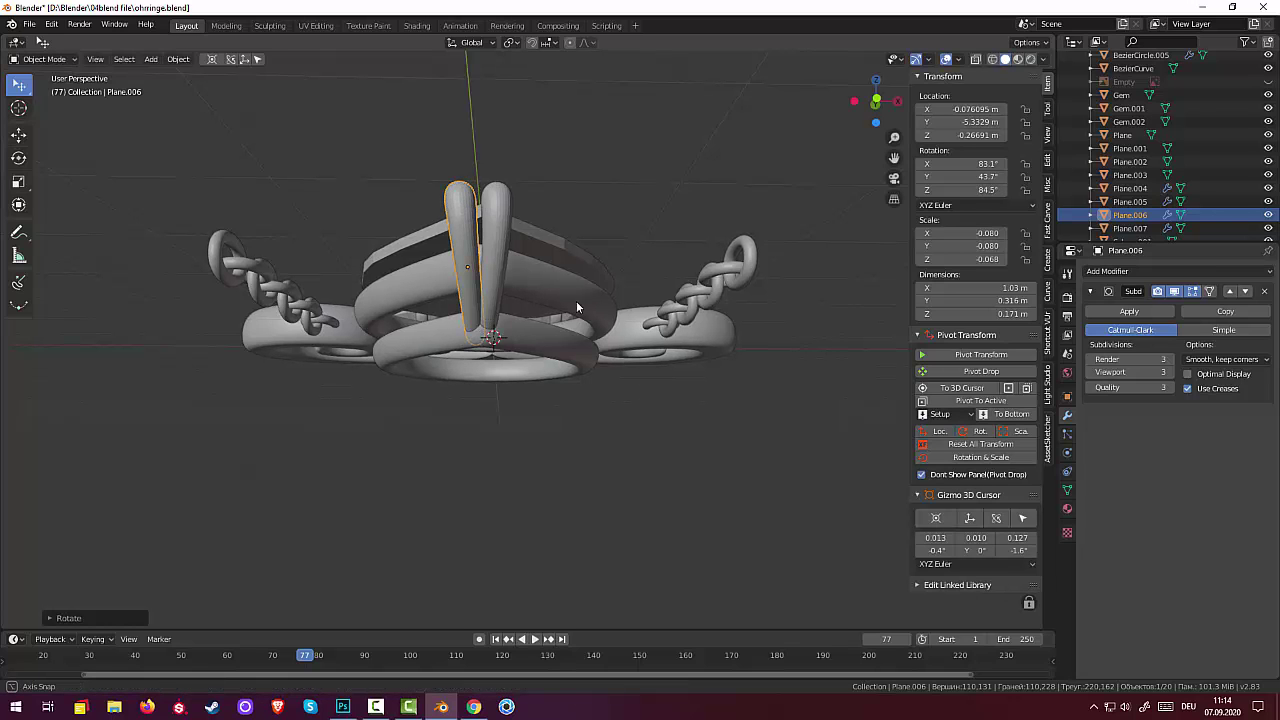
pyautogui.moveTo(576, 301)
pyautogui.mouseDown(button='middle')
pyautogui.moveTo(570, 425)
pyautogui.moveTo(603, 422)
pyautogui.moveTo(541, 480)
pyautogui.mouseUp(button='middle')
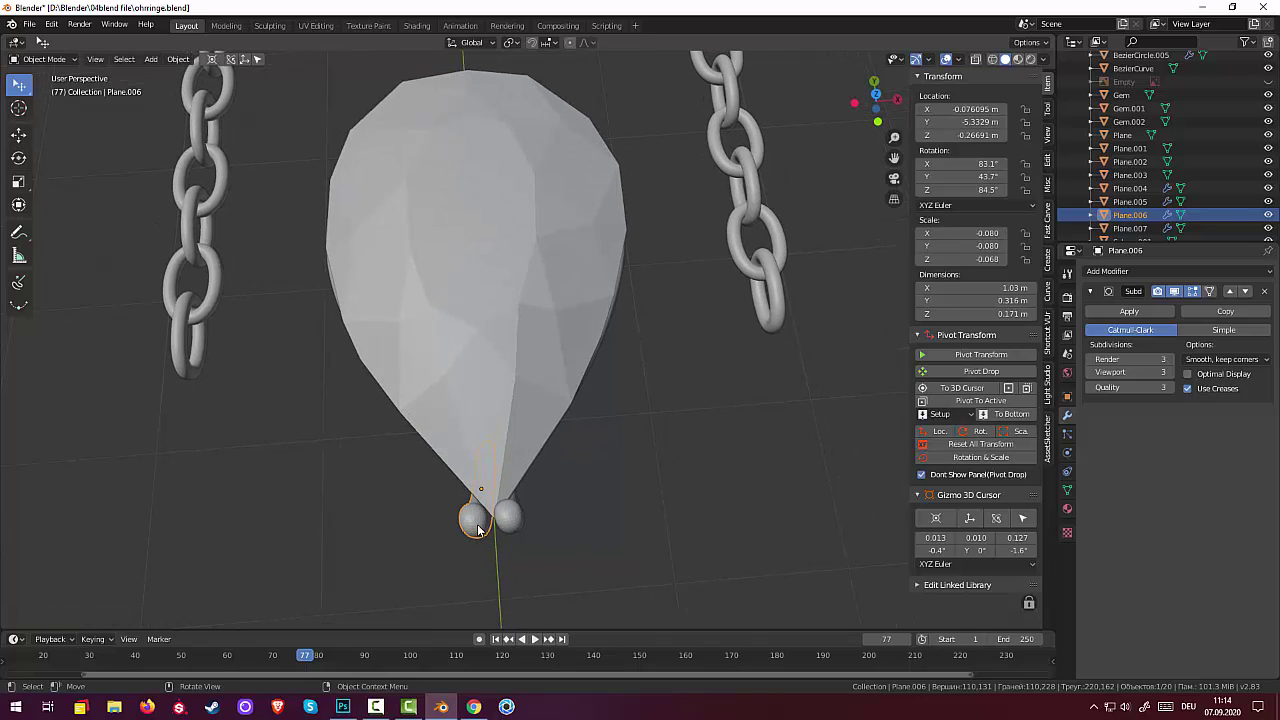
pyautogui.press('KP_7')
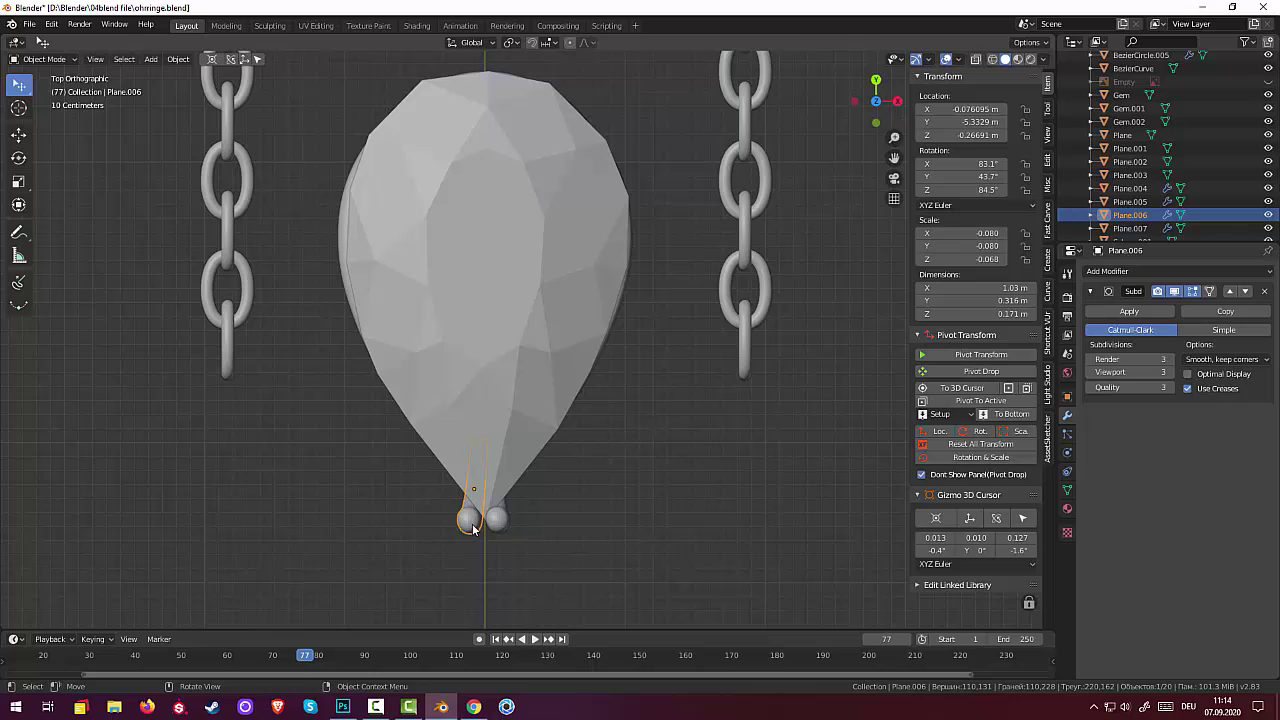
pyautogui.press('g')
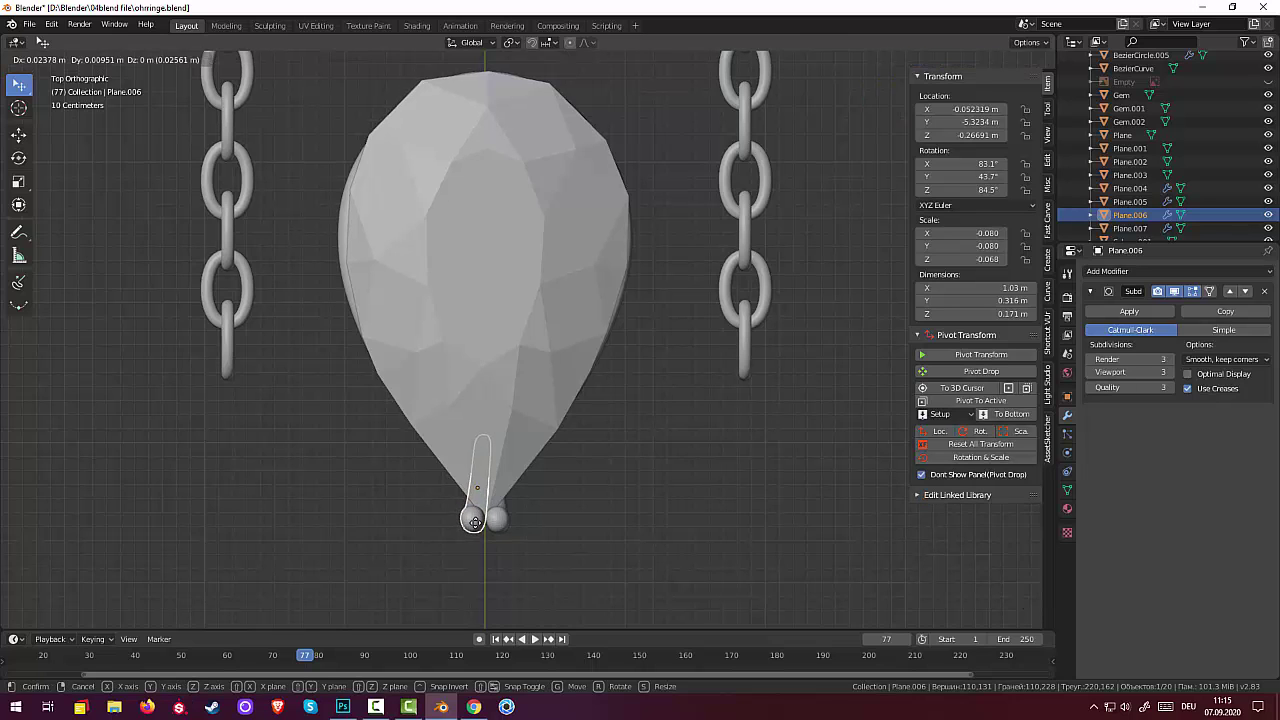
pyautogui.click(474, 521)
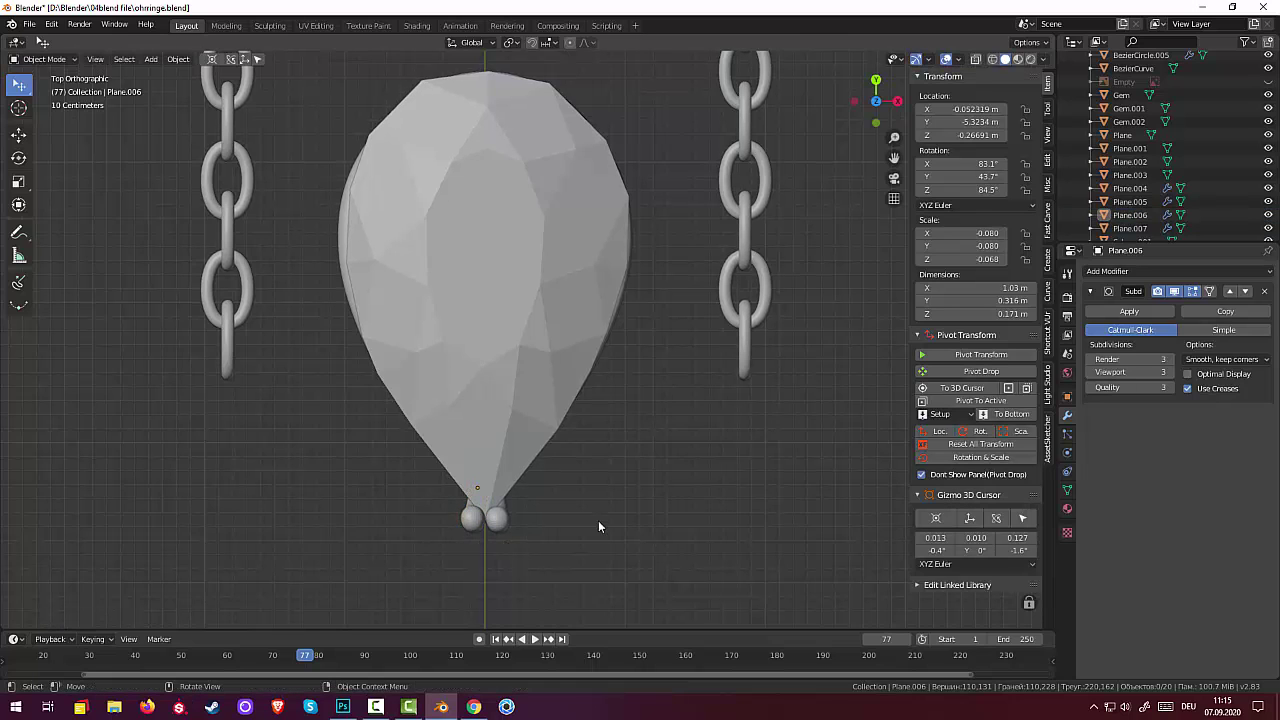
pyautogui.moveTo(598, 520); pyautogui.dragTo(608, 236, button='middle')
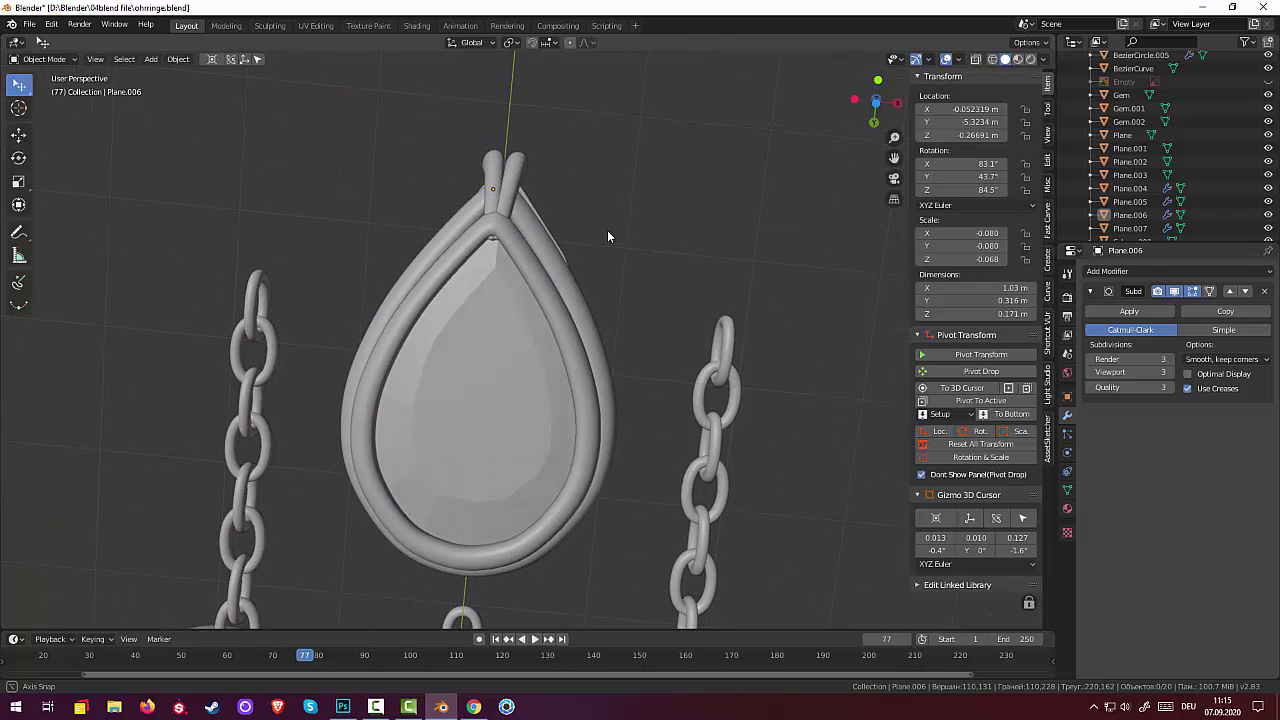
# Scale the inner ring Plane.005 down to about 0.667 on X and Y
pyautogui.click(488, 230)
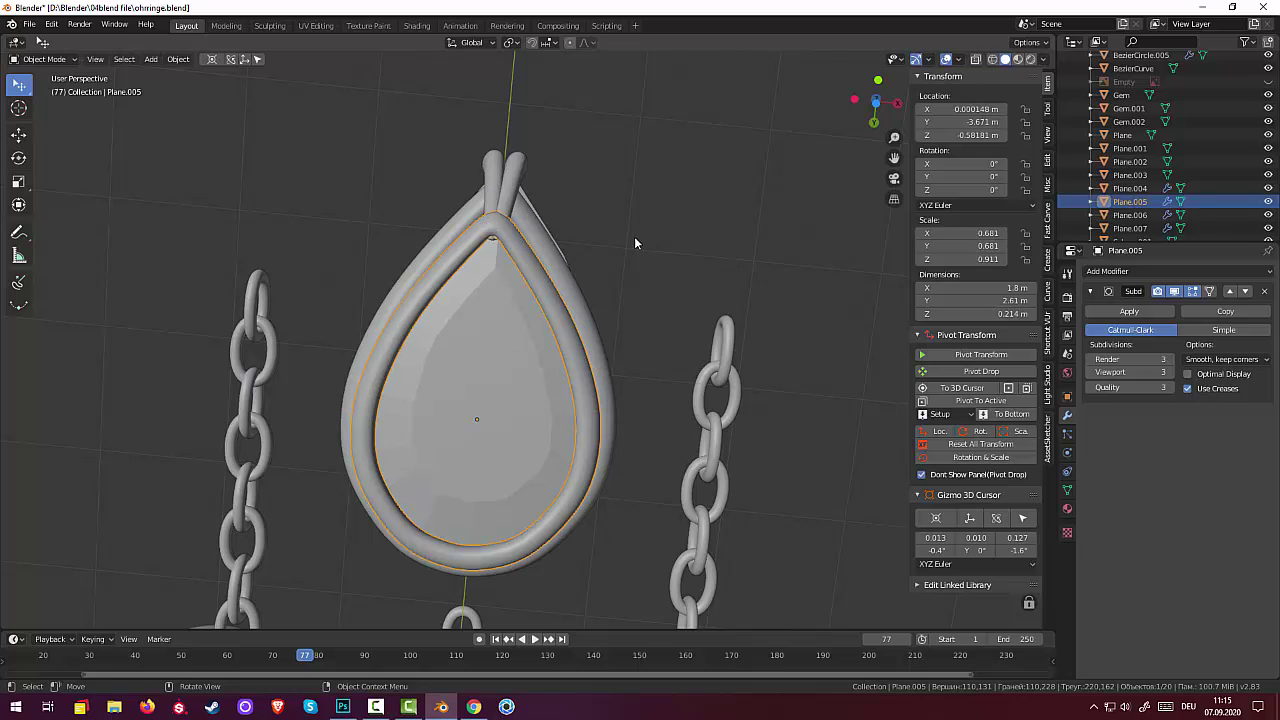
pyautogui.press('s')
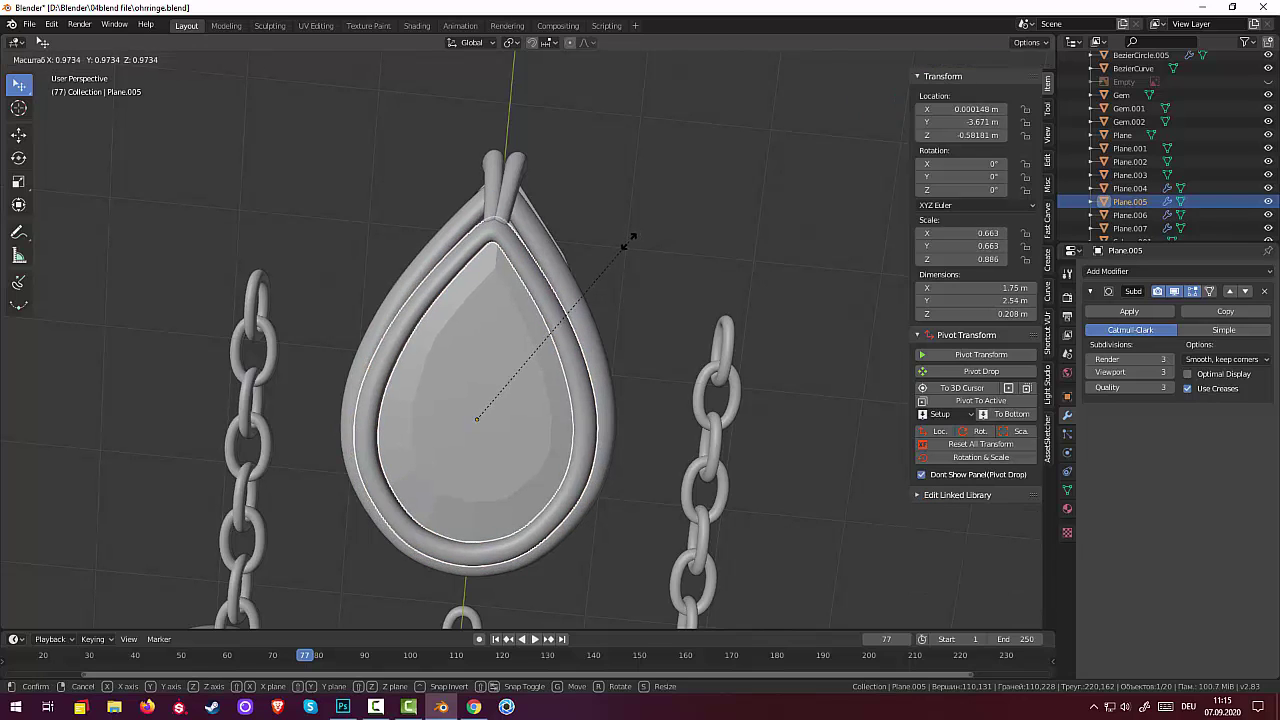
pyautogui.click(629, 239)
pyautogui.click(636, 237)
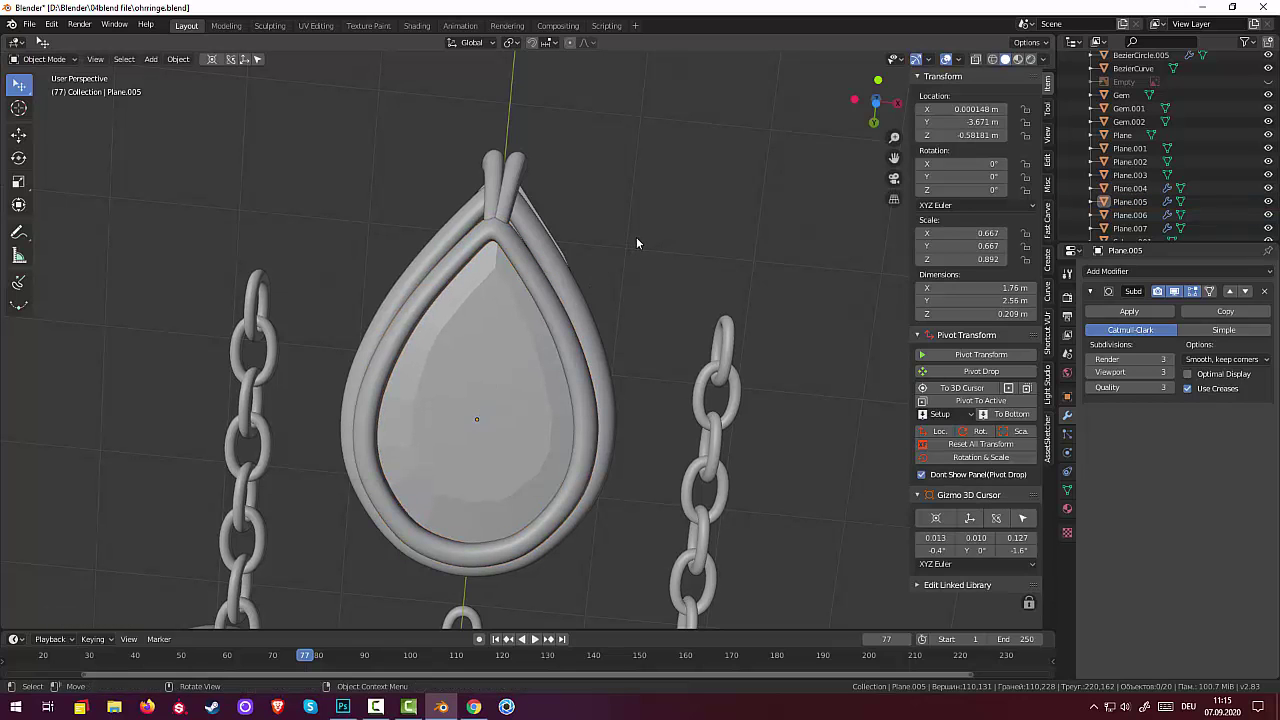
pyautogui.moveTo(658, 213); pyautogui.dragTo(651, 488, button='middle')
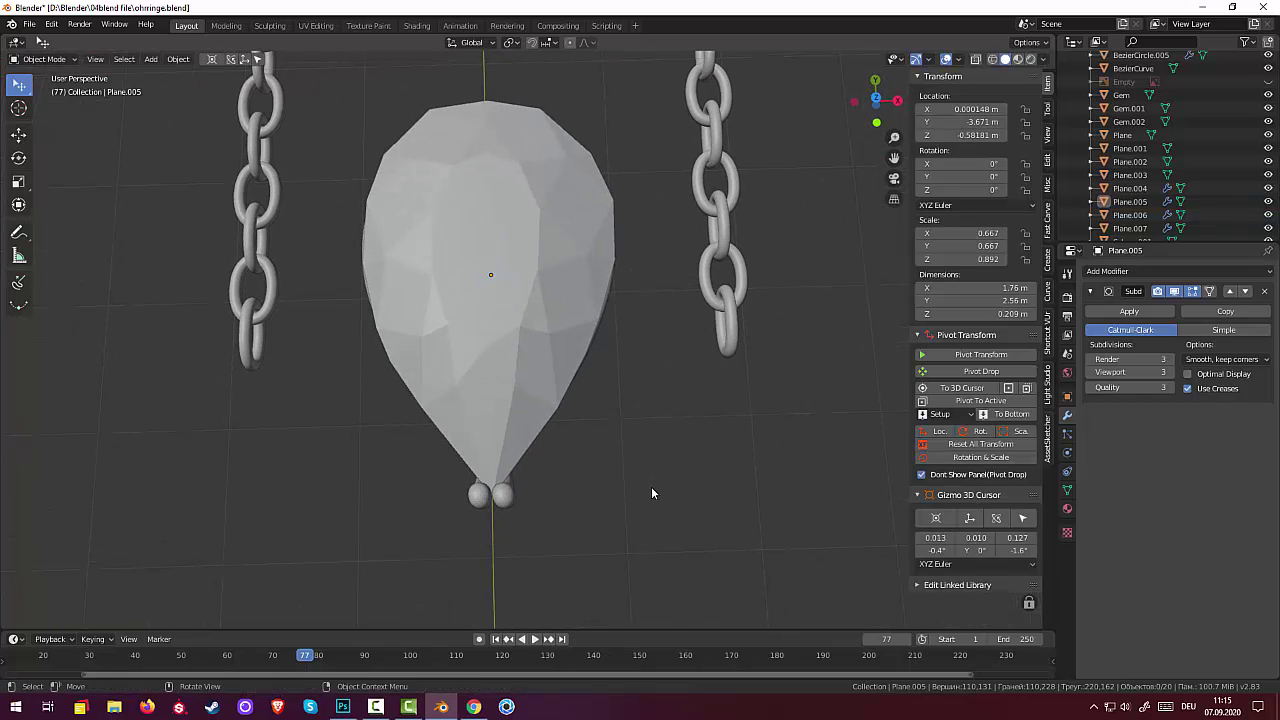
# Scale Plane.006 and Plane.007 up slightly together, then reselect both loops
pyautogui.click(505, 496)
pyautogui.keyDown('shift'); pyautogui.click(480, 497); pyautogui.keyUp('shift')
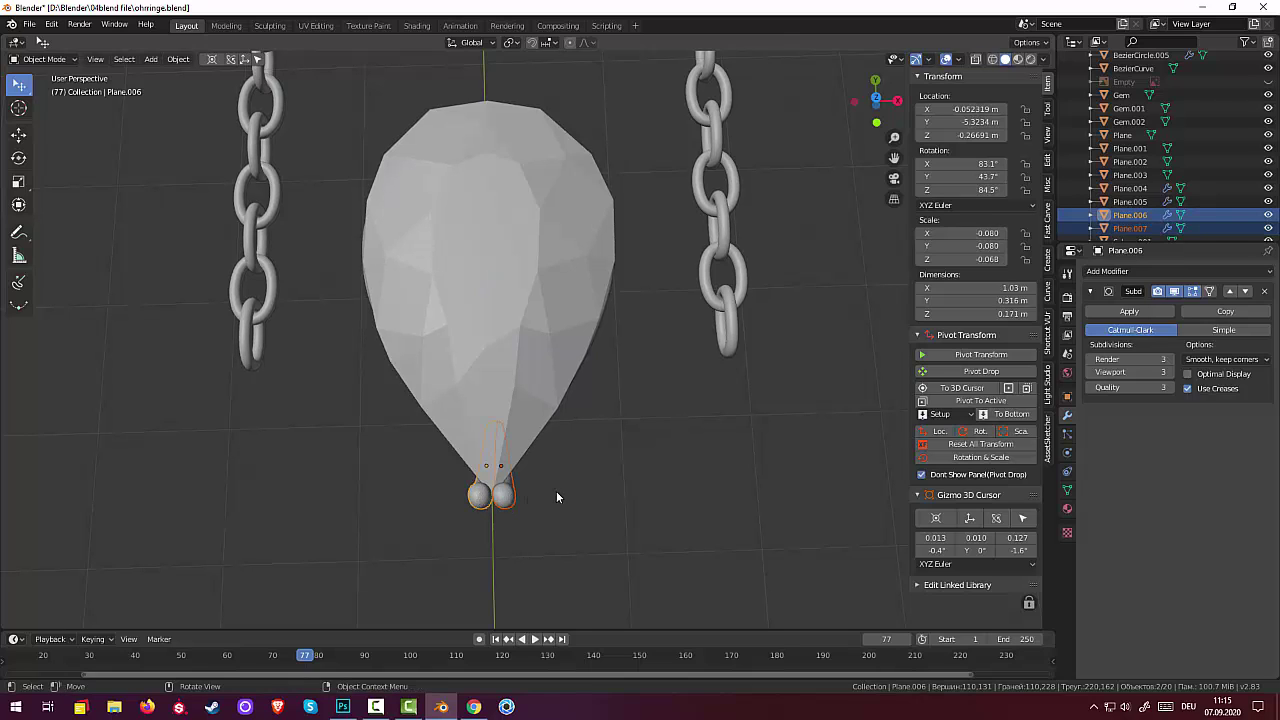
pyautogui.press('s')
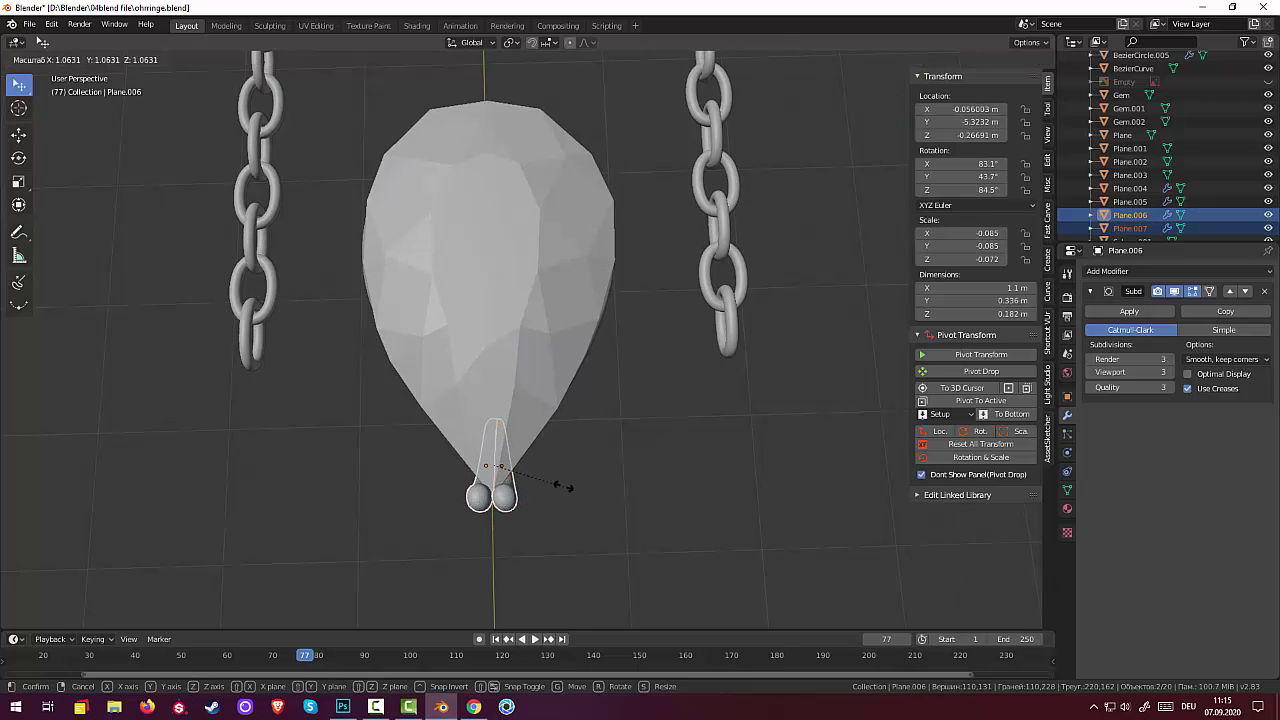
pyautogui.click(580, 495)
pyautogui.click(580, 490)
pyautogui.moveTo(592, 457)
pyautogui.mouseDown(button='middle')
pyautogui.moveTo(544, 314)
pyautogui.moveTo(518, 427)
pyautogui.moveTo(551, 466)
pyautogui.moveTo(614, 462)
pyautogui.moveTo(581, 397)
pyautogui.mouseUp(button='middle')
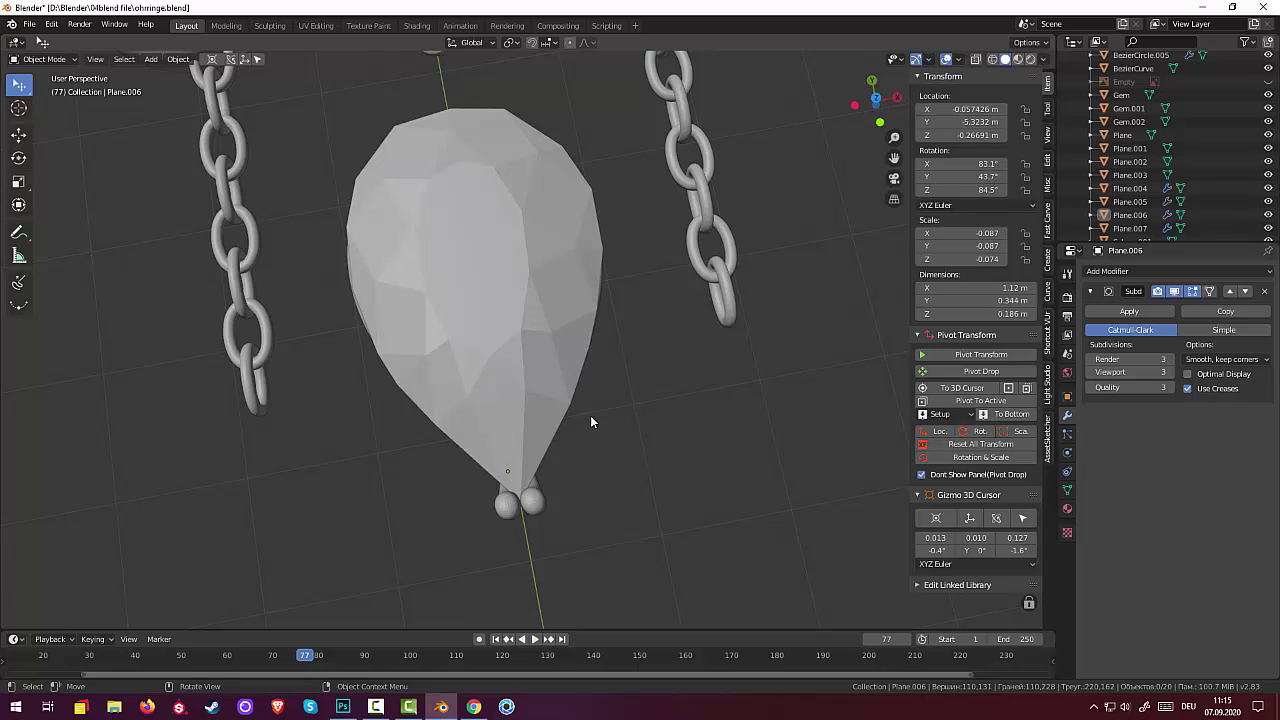
pyautogui.click(536, 512)
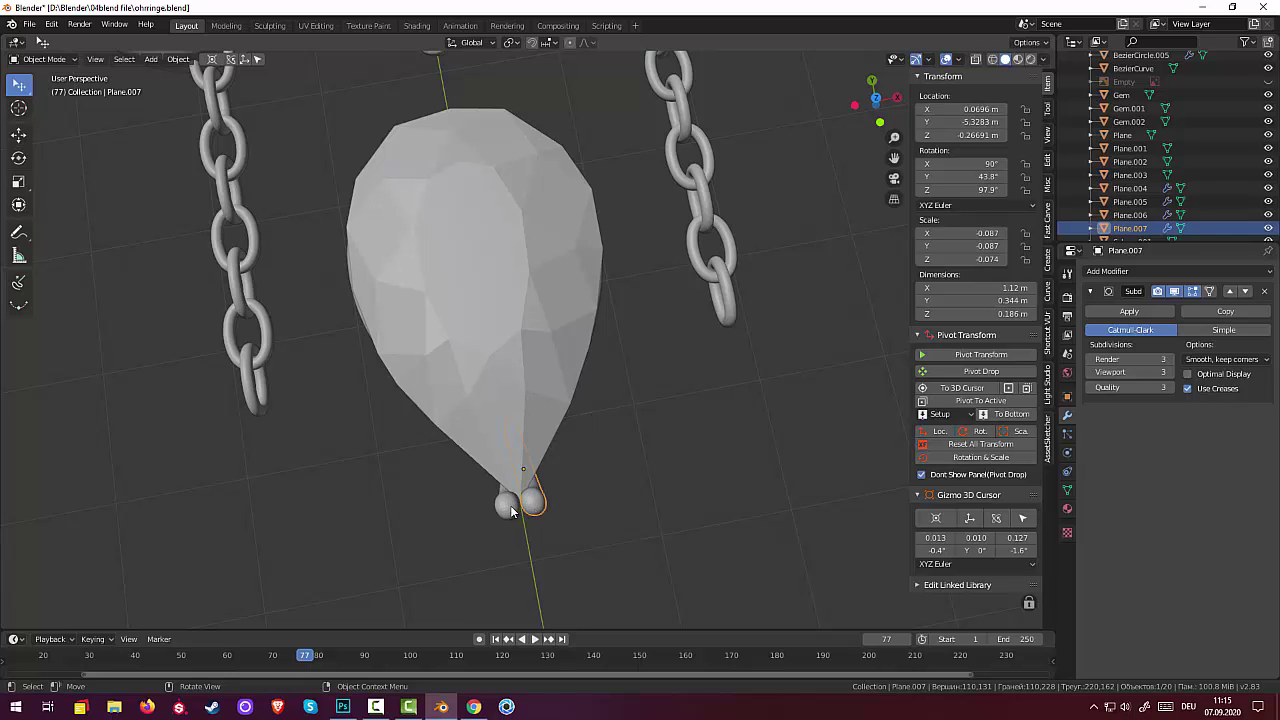
pyautogui.keyDown('shift'); pyautogui.click(509, 508); pyautogui.keyUp('shift')
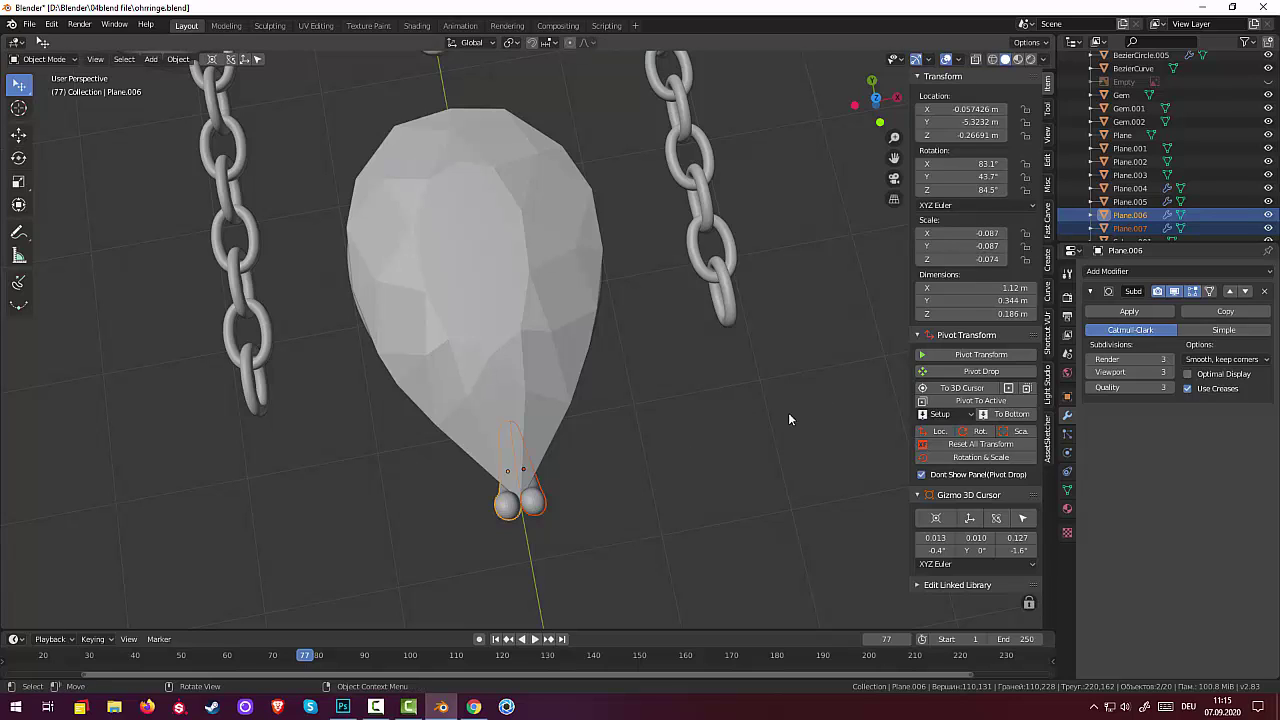
pyautogui.press('alt')
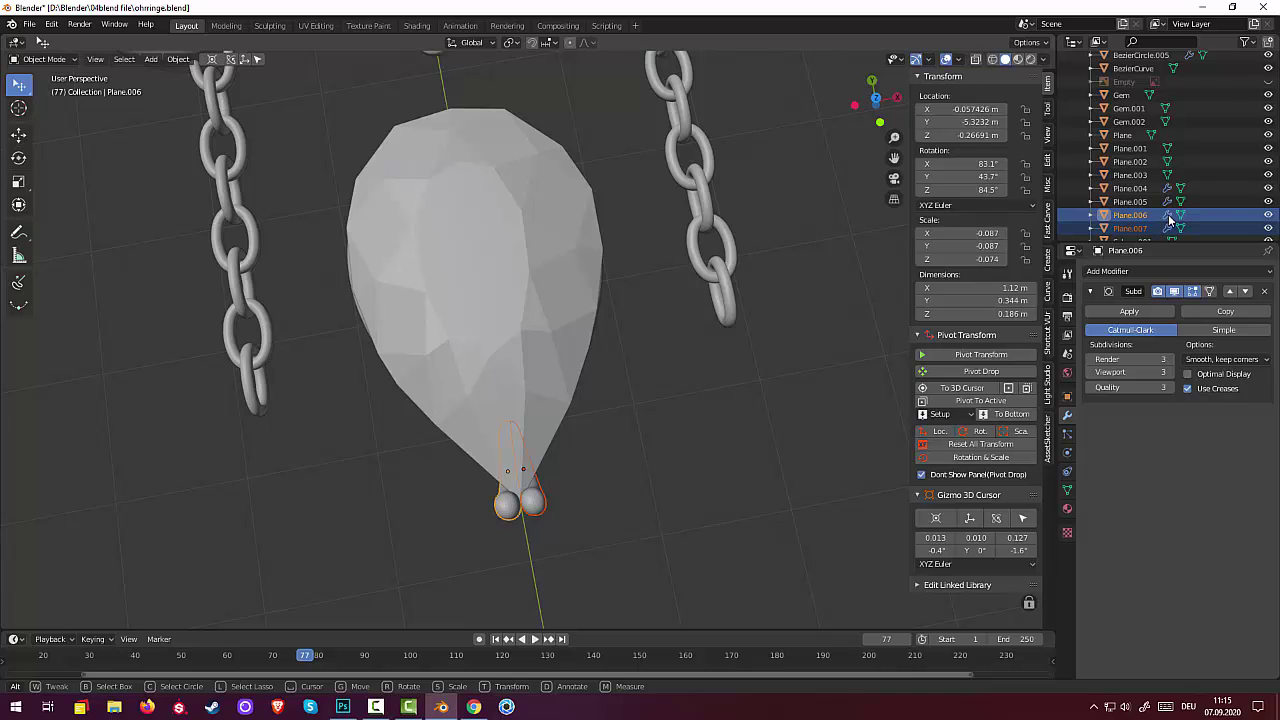
# Apply the Subdivision modifier on both bail halves, Plane.006 and Plane.007
pyautogui.hotkey('alt', 'a')
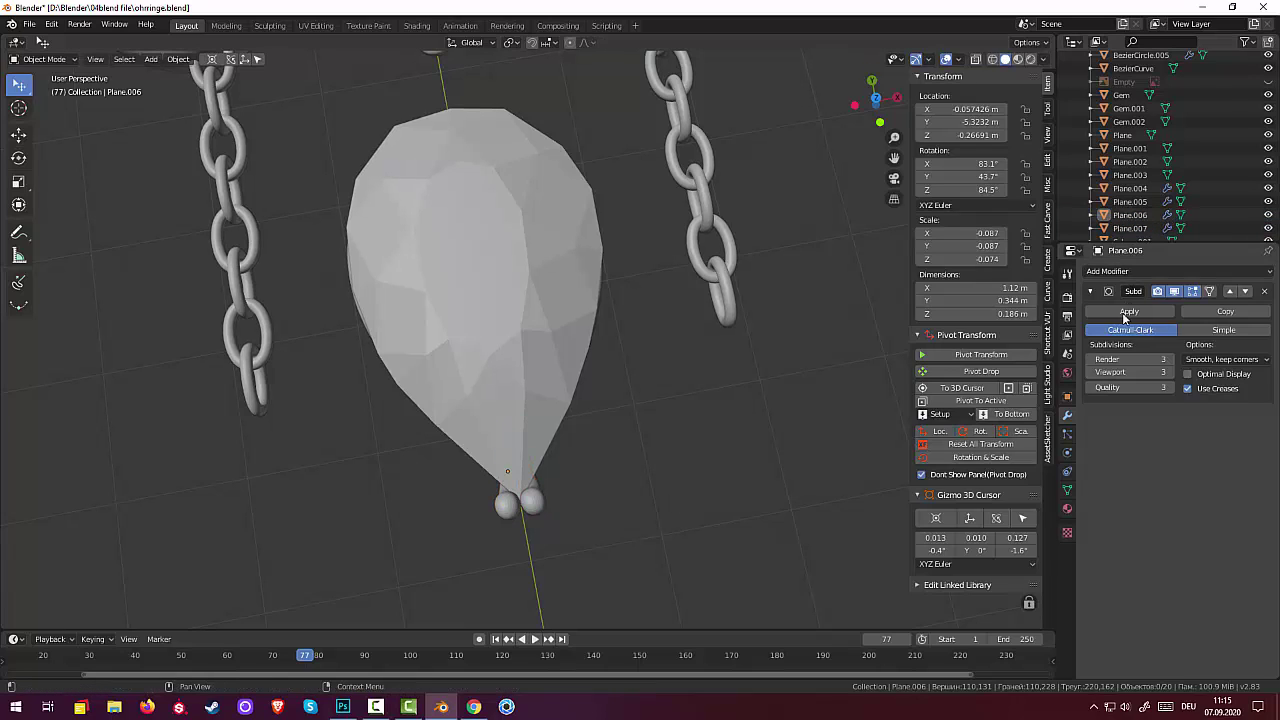
pyautogui.click(1128, 312)
pyautogui.click(1129, 228)
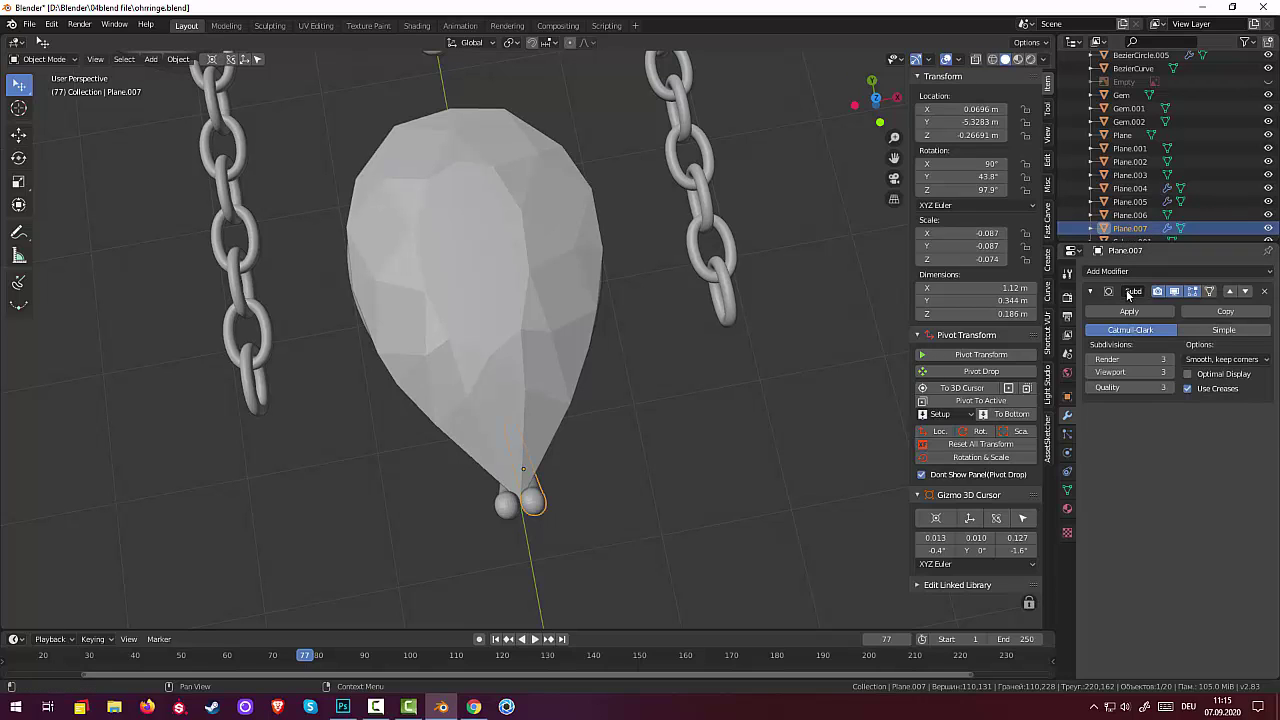
pyautogui.click(1129, 312)
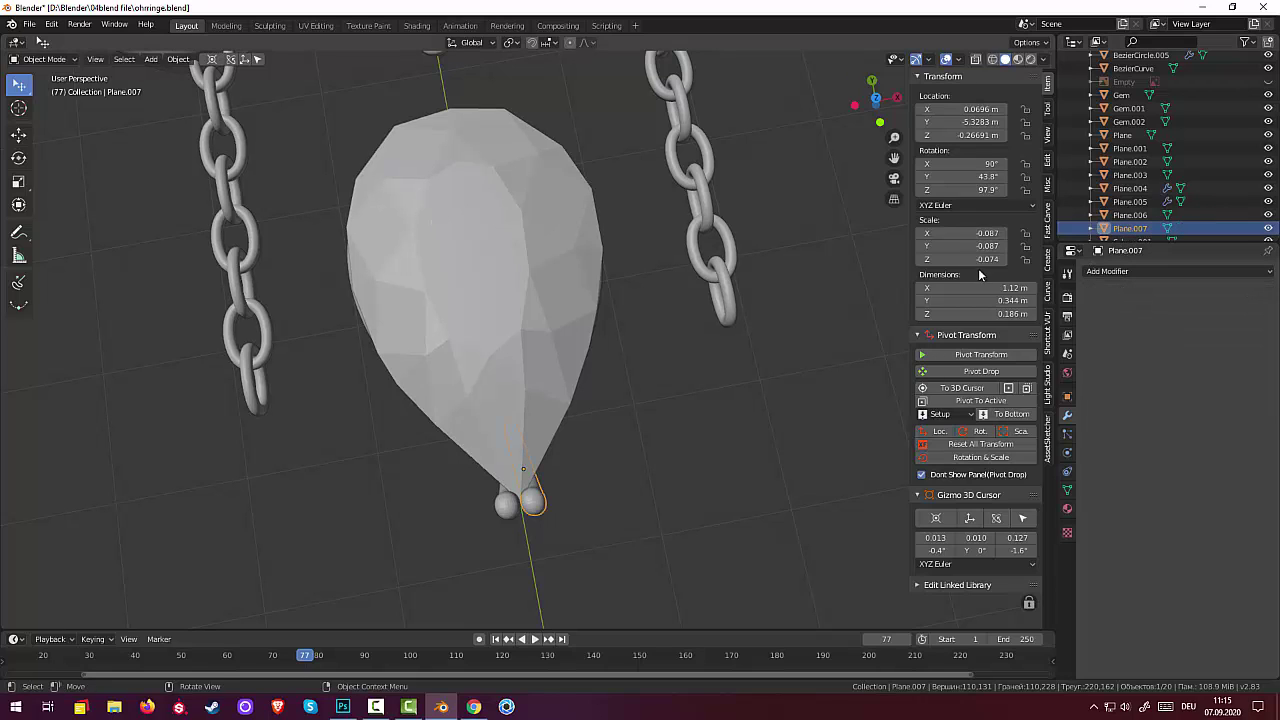
# Join both bail halves into a single object, Plane.007, then switch to Top view
pyautogui.keyDown('shift'); pyautogui.click(1129, 215); pyautogui.keyUp('shift')
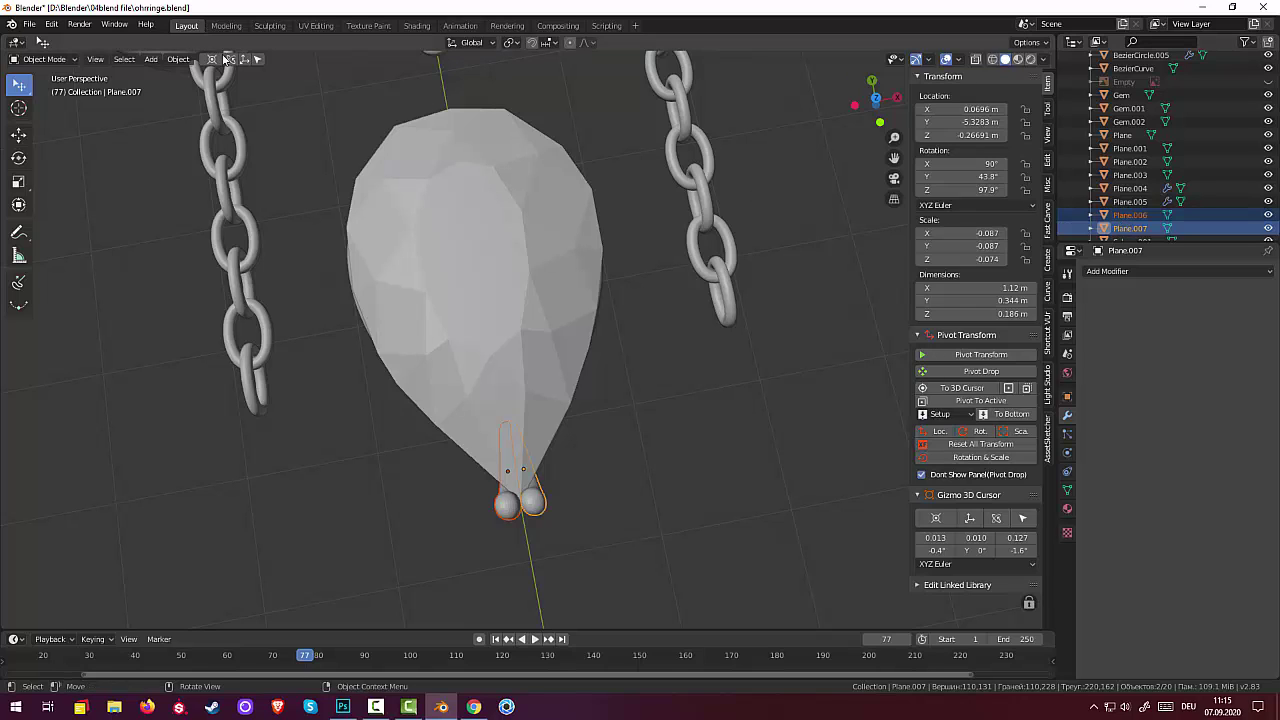
pyautogui.click(178, 60)
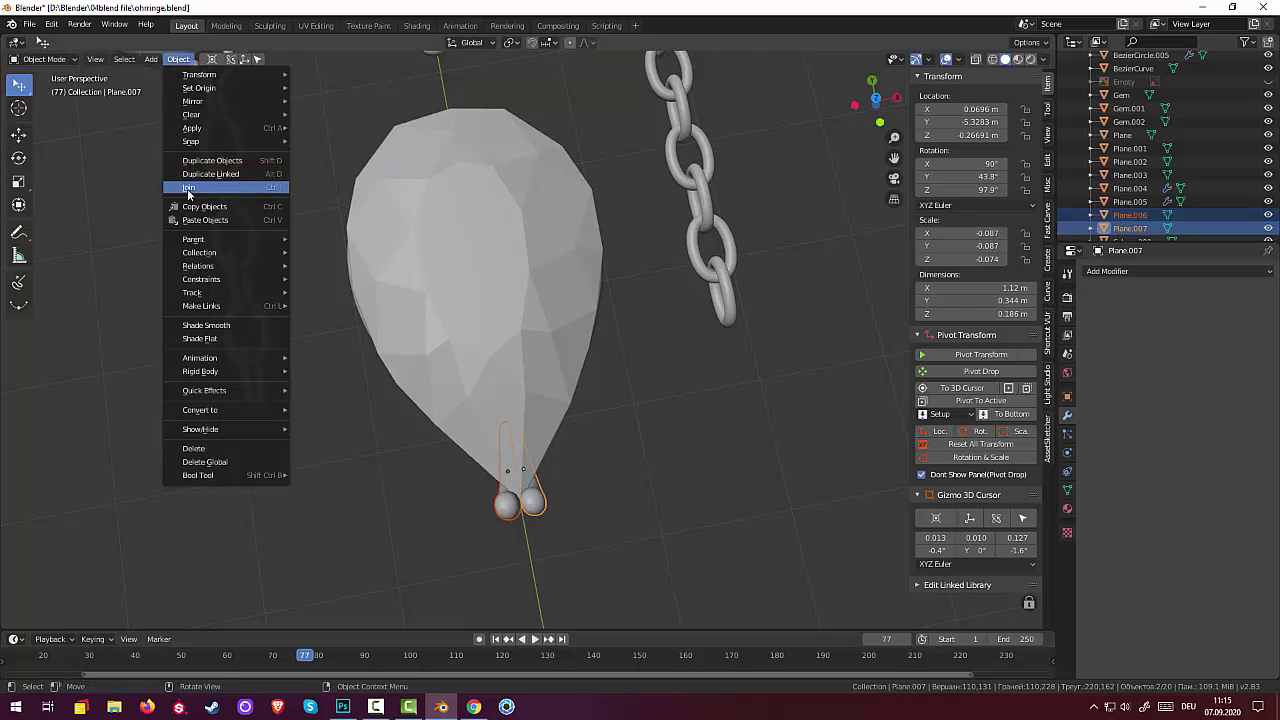
pyautogui.click(188, 190)
pyautogui.click(631, 468)
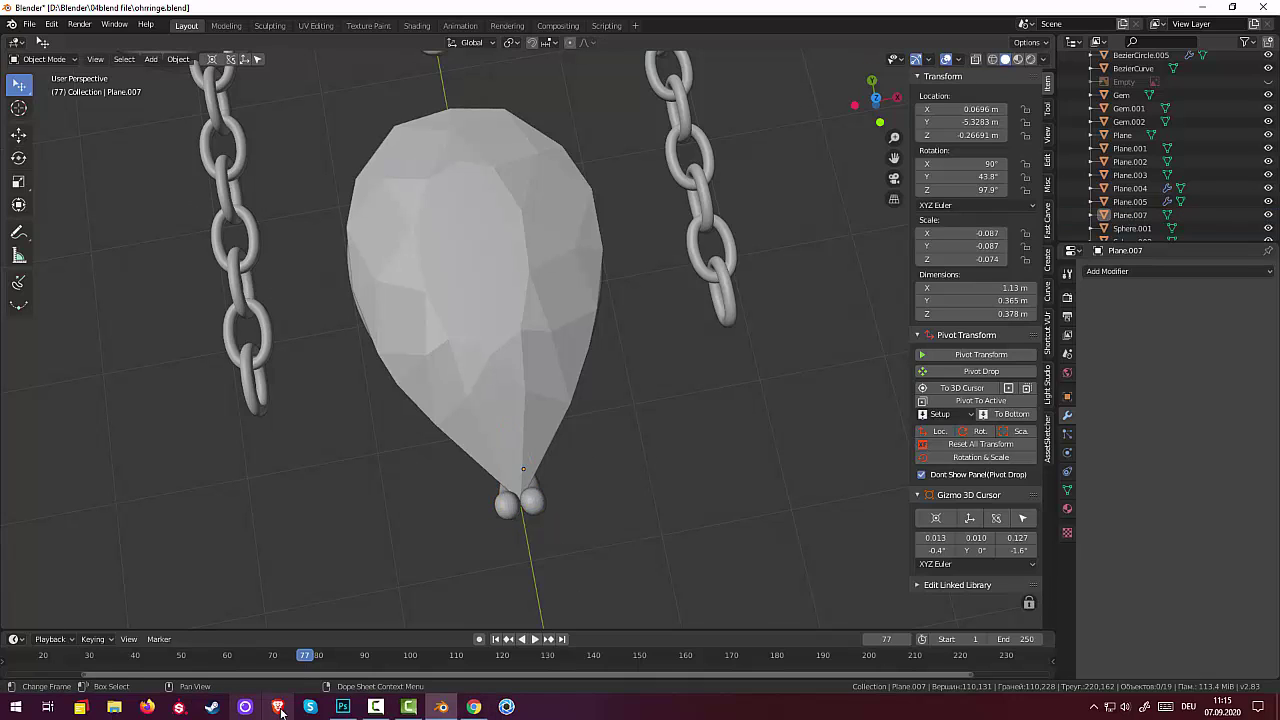
pyautogui.click(376, 707)
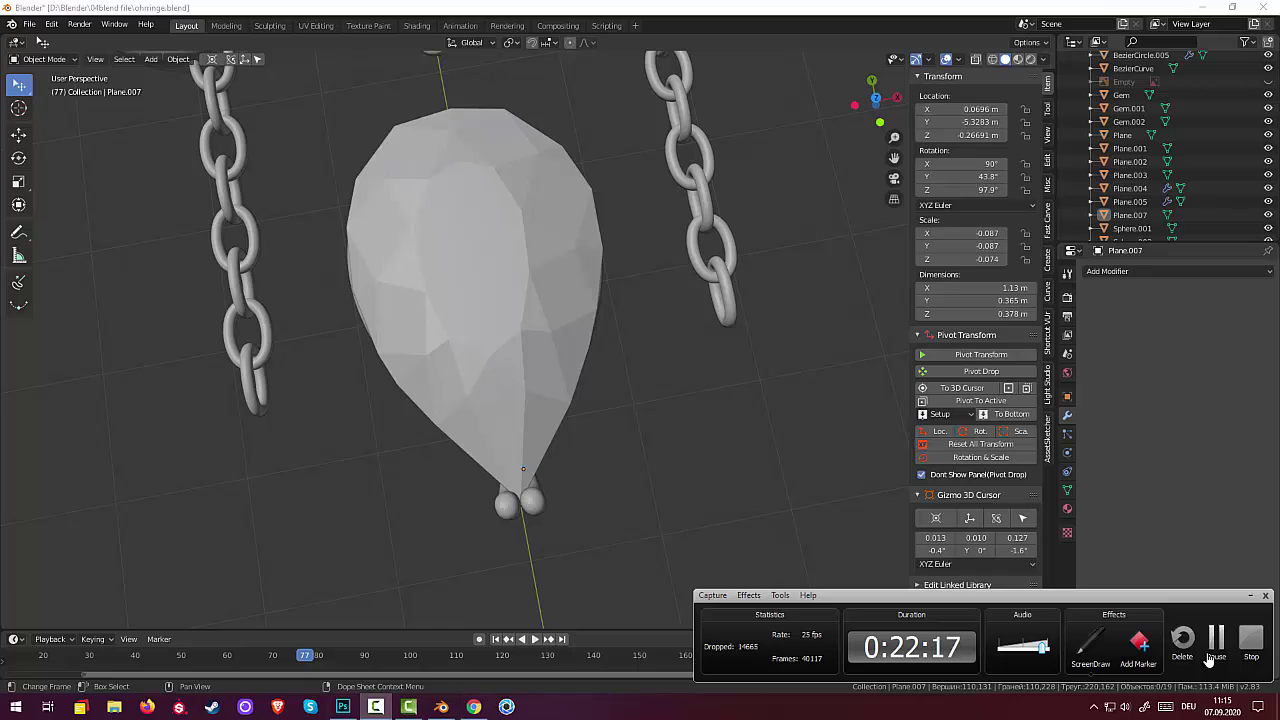
pyautogui.click(1219, 648)
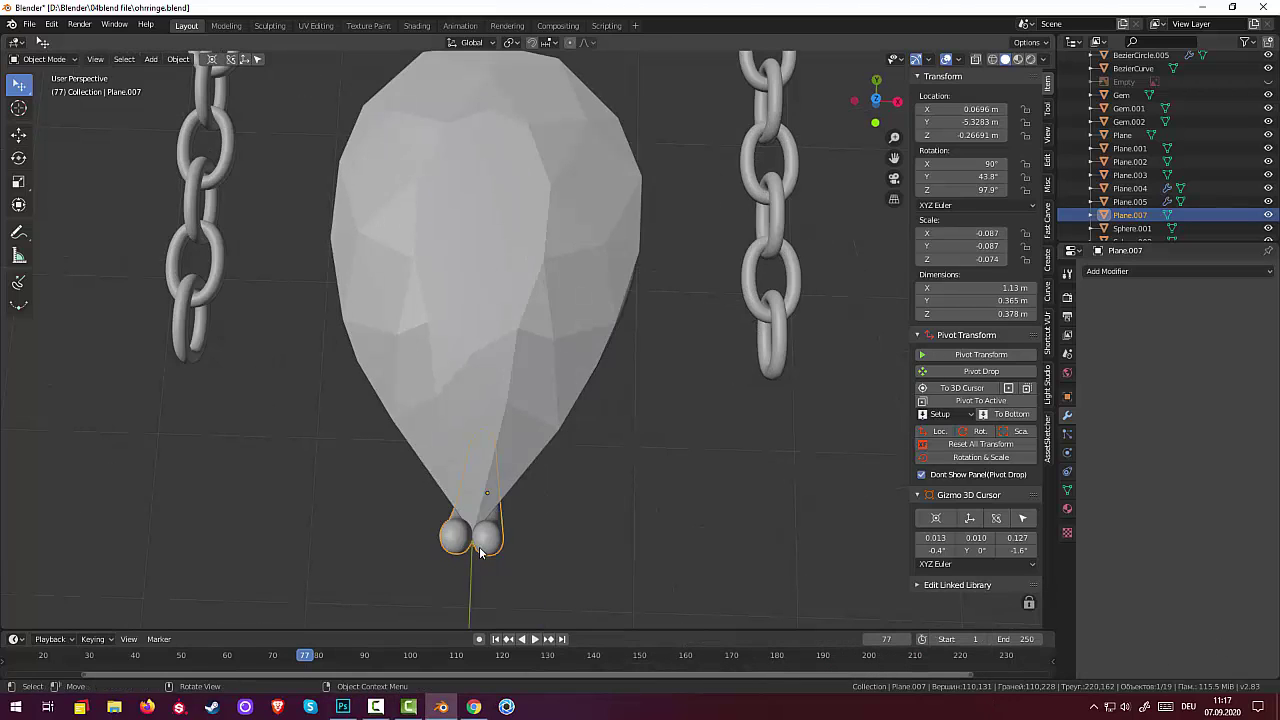
pyautogui.press('KP_7')
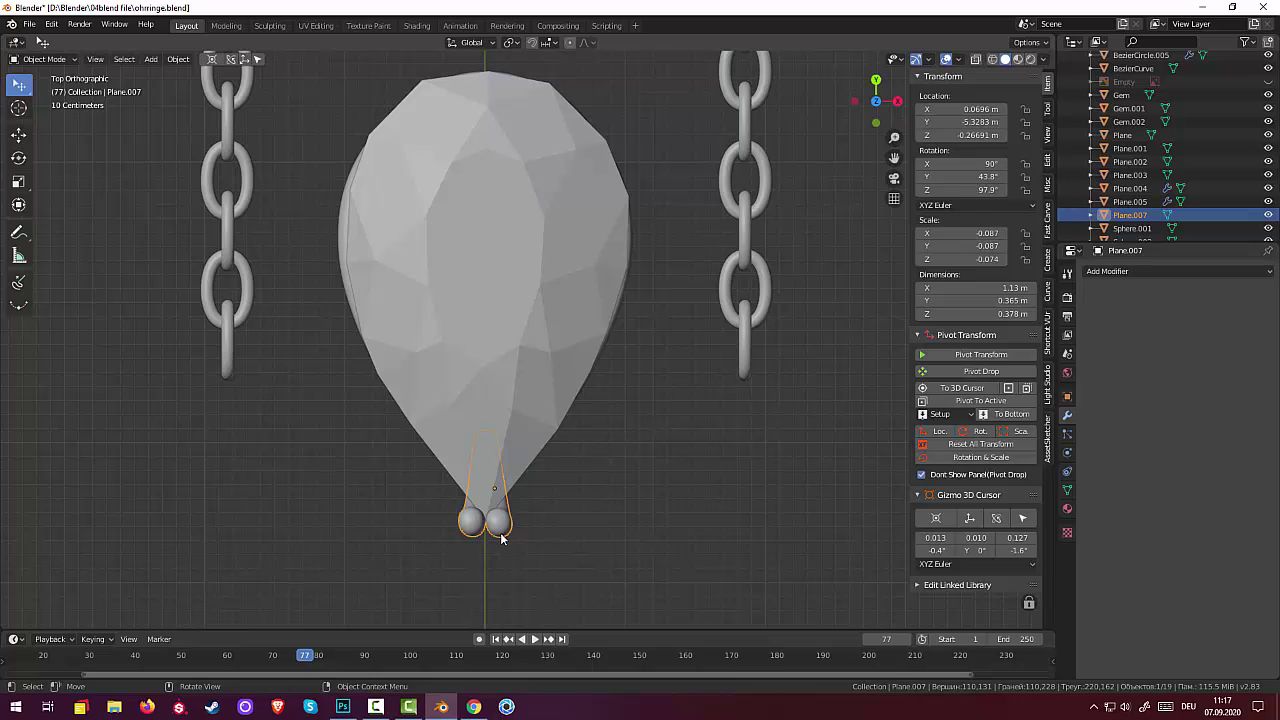
# Duplicate the bail and place the copy at the gem's right edge, rotated about 158°
pyautogui.hotkey('shift', 'd')
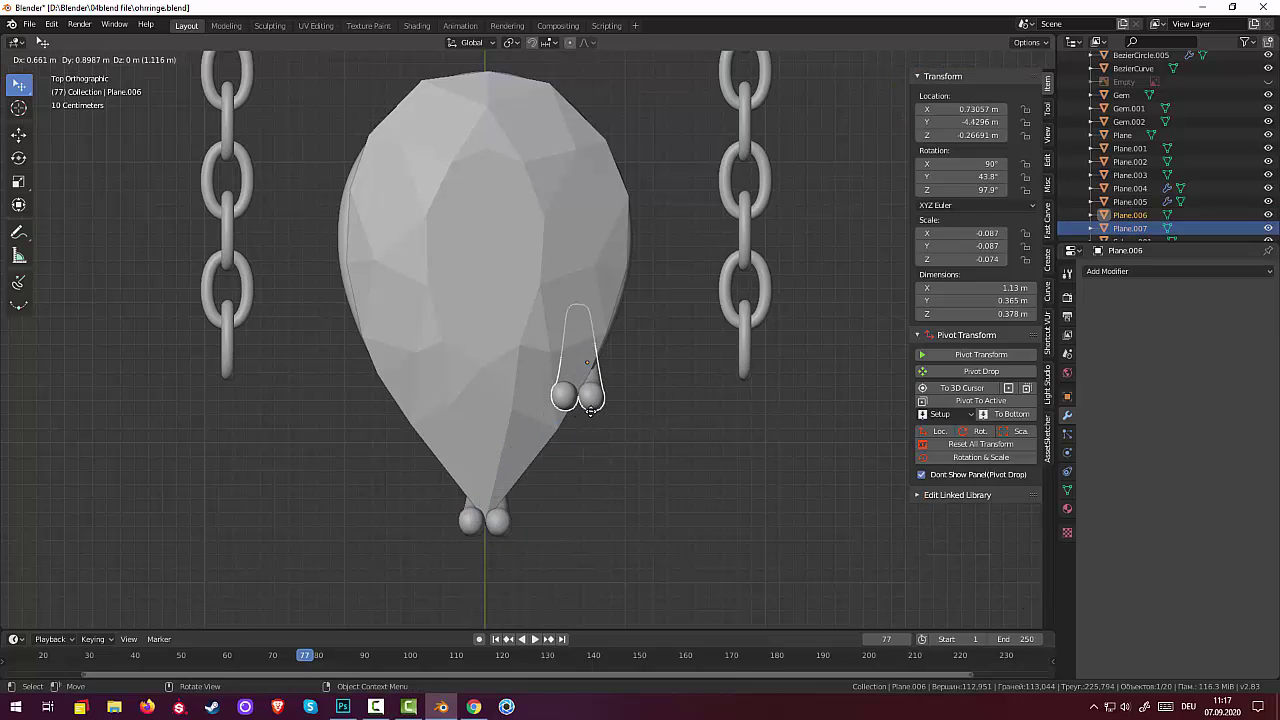
pyautogui.click(617, 420)
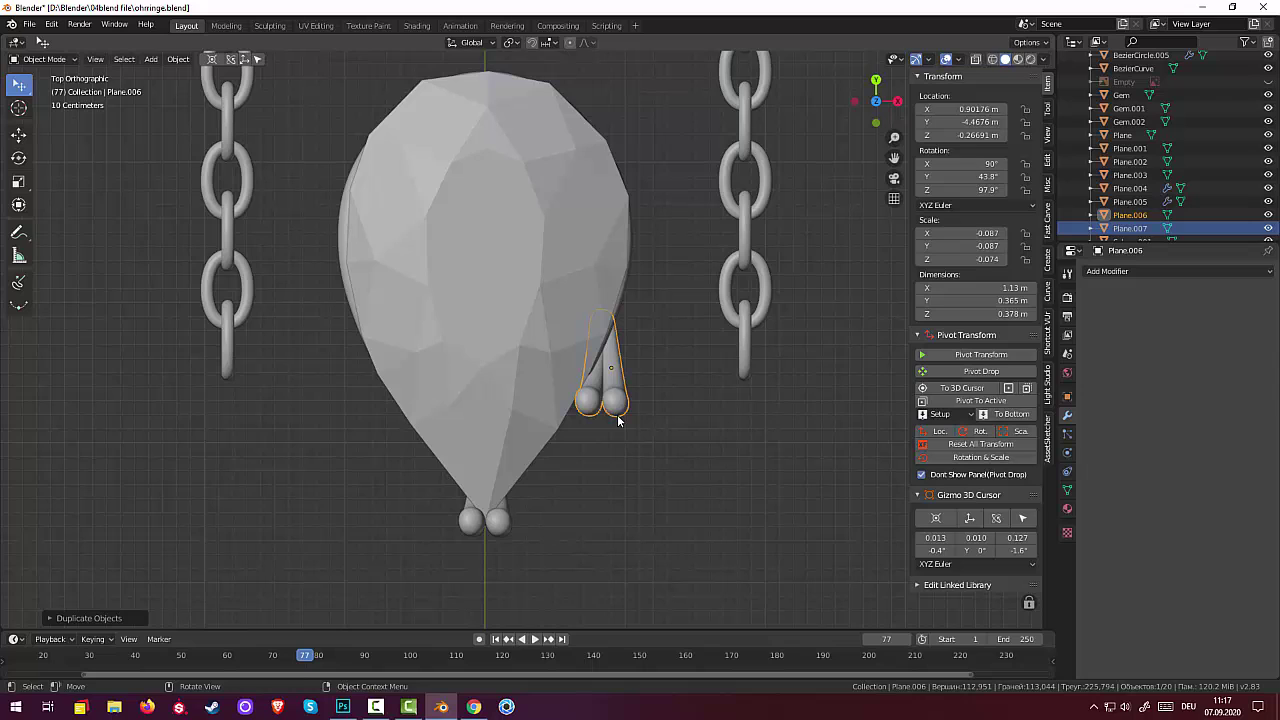
pyautogui.press('r')
pyautogui.click(646, 387)
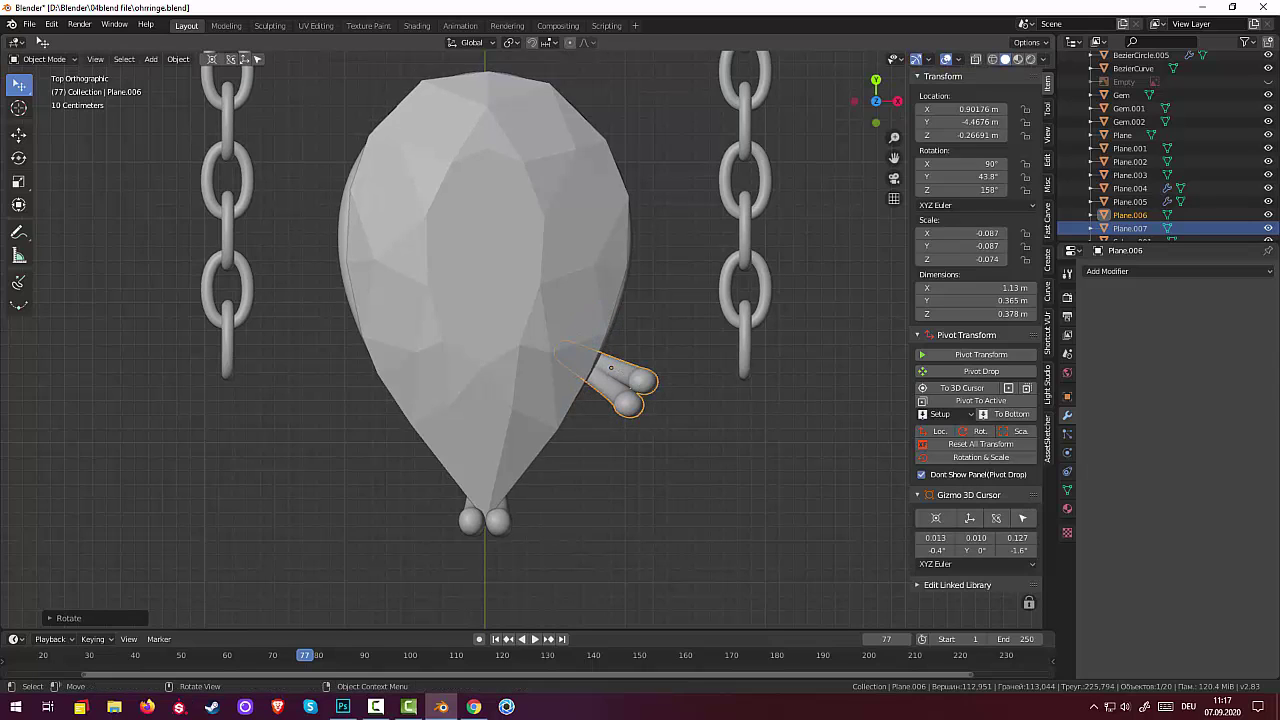
pyautogui.press('g')
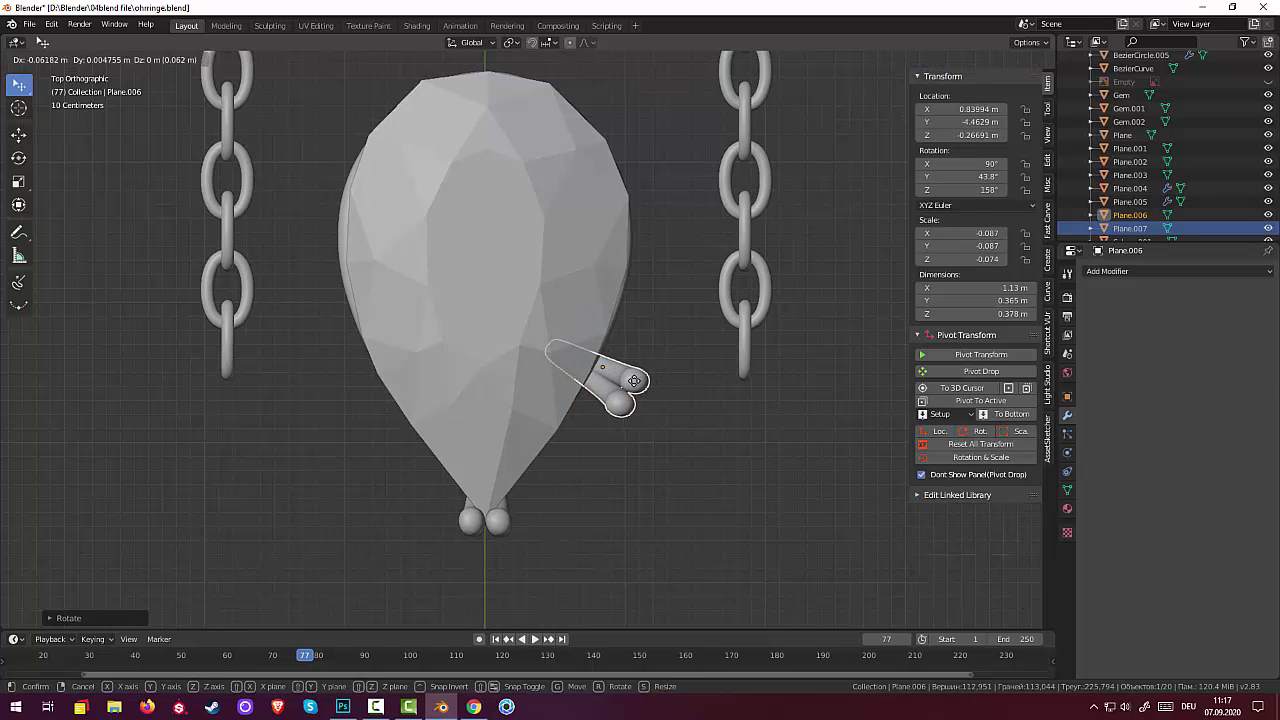
pyautogui.click(604, 372)
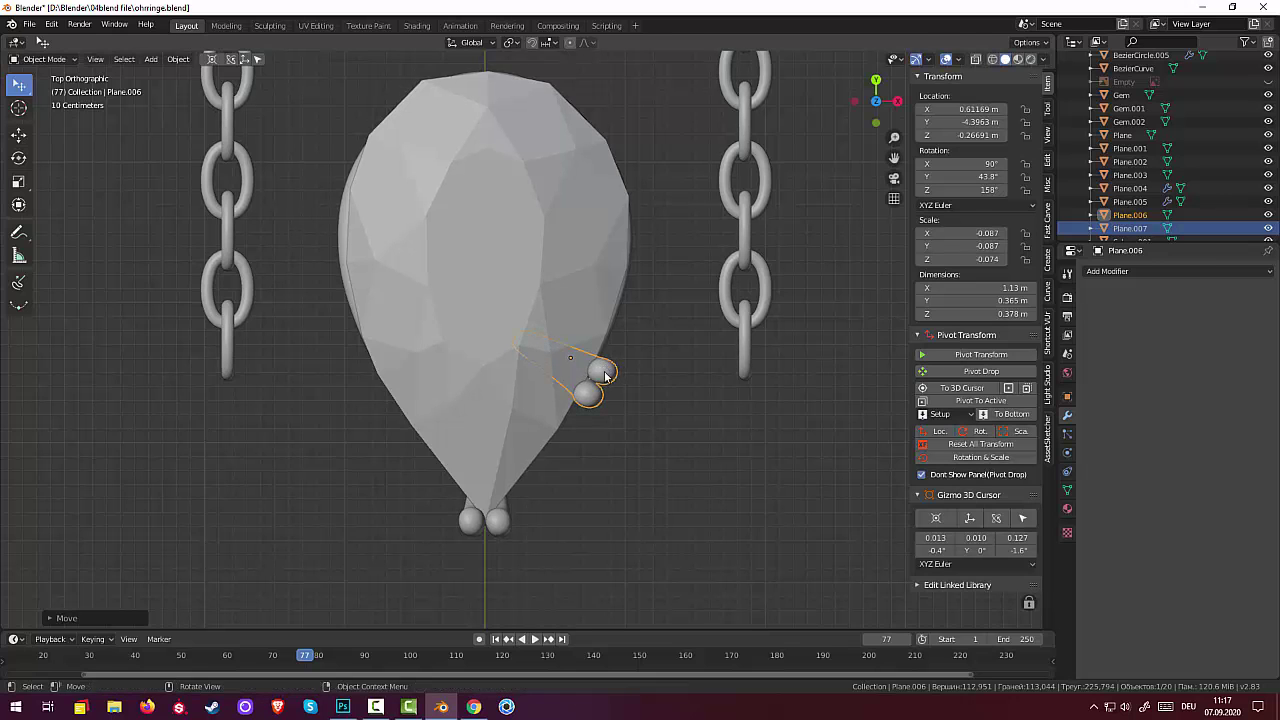
# Reposition the ball pair against the gem's side and tilt it to fit
pyautogui.moveTo(686, 437)
pyautogui.mouseDown(button='middle')
pyautogui.moveTo(670, 297)
pyautogui.moveTo(622, 316)
pyautogui.mouseUp(button='middle')
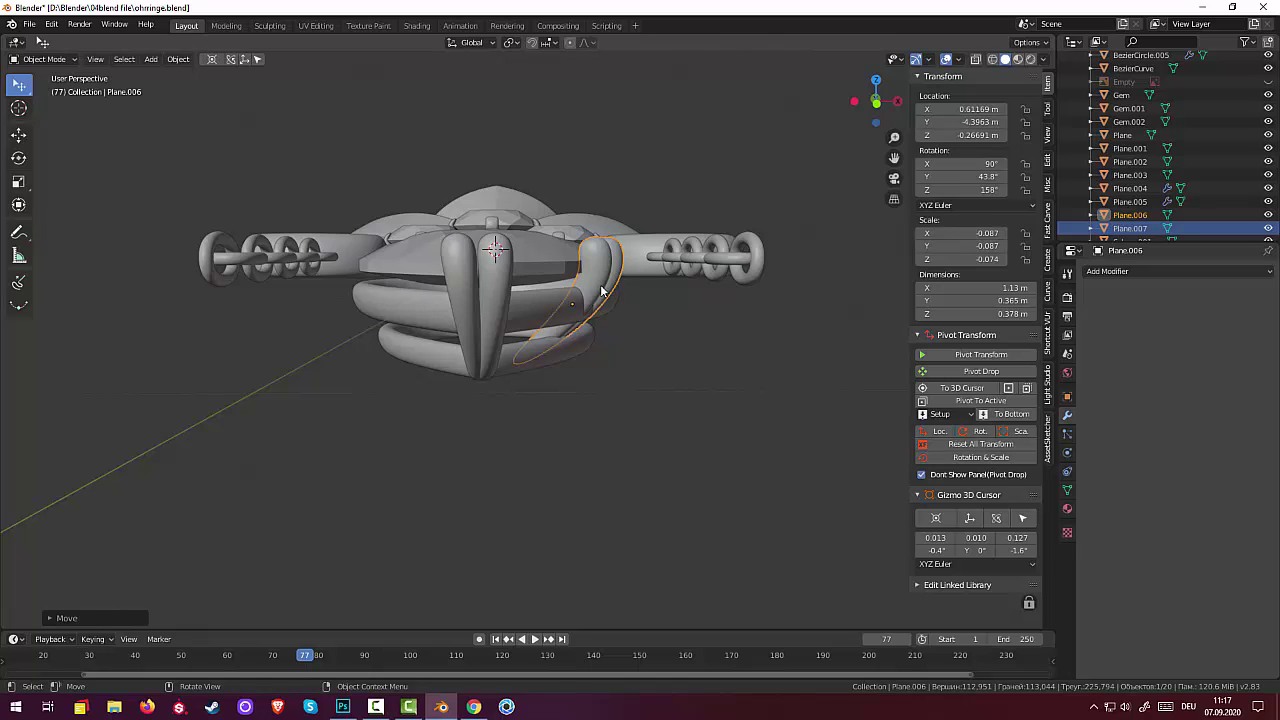
pyautogui.press('g')
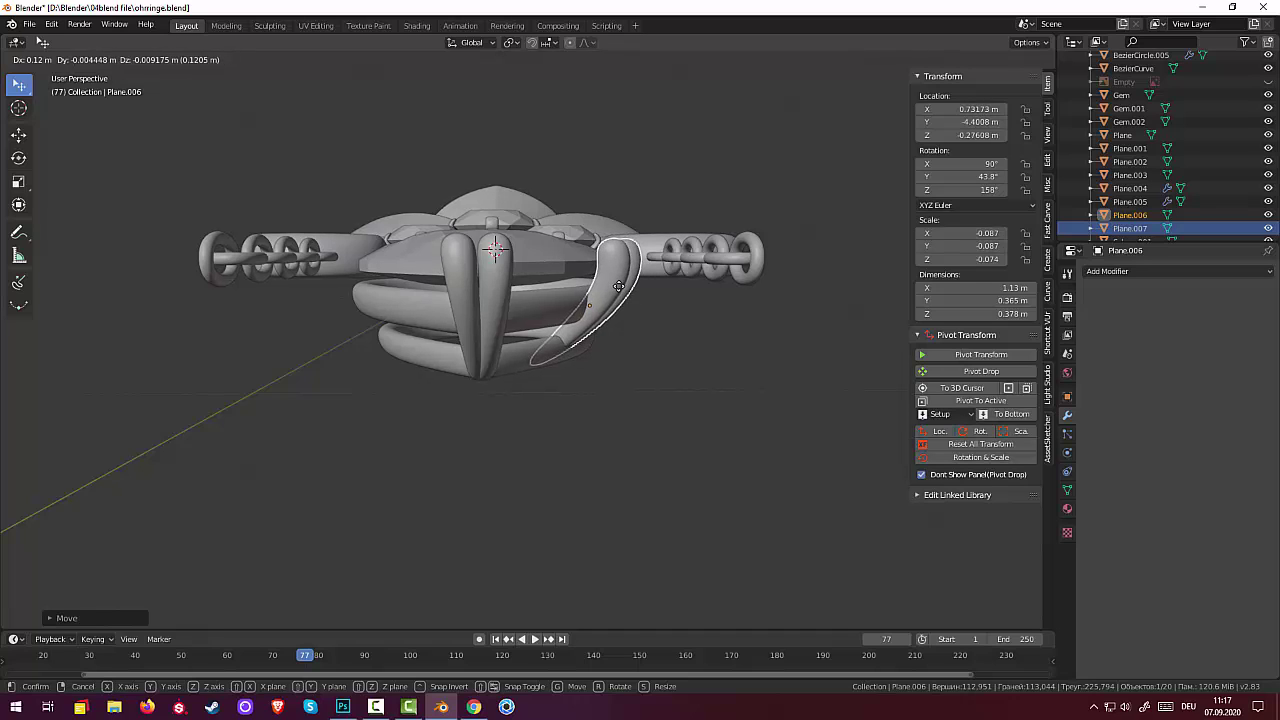
pyautogui.click(619, 287)
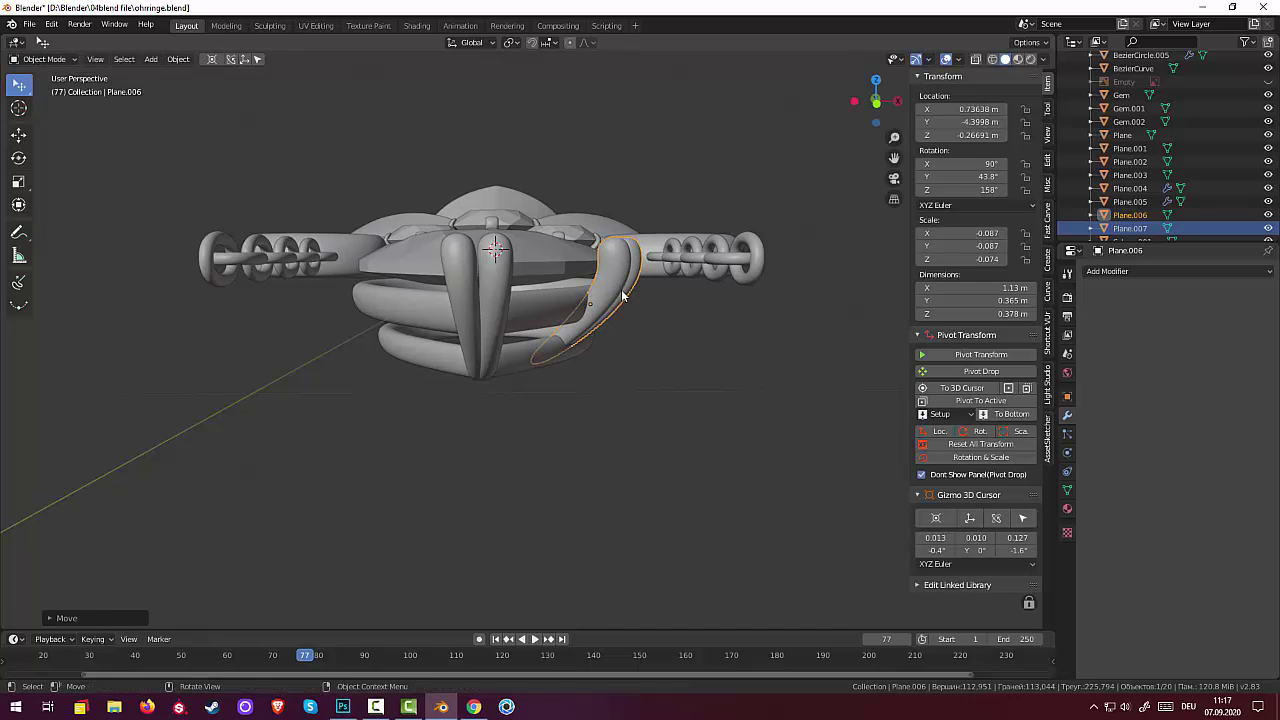
pyautogui.press('r')
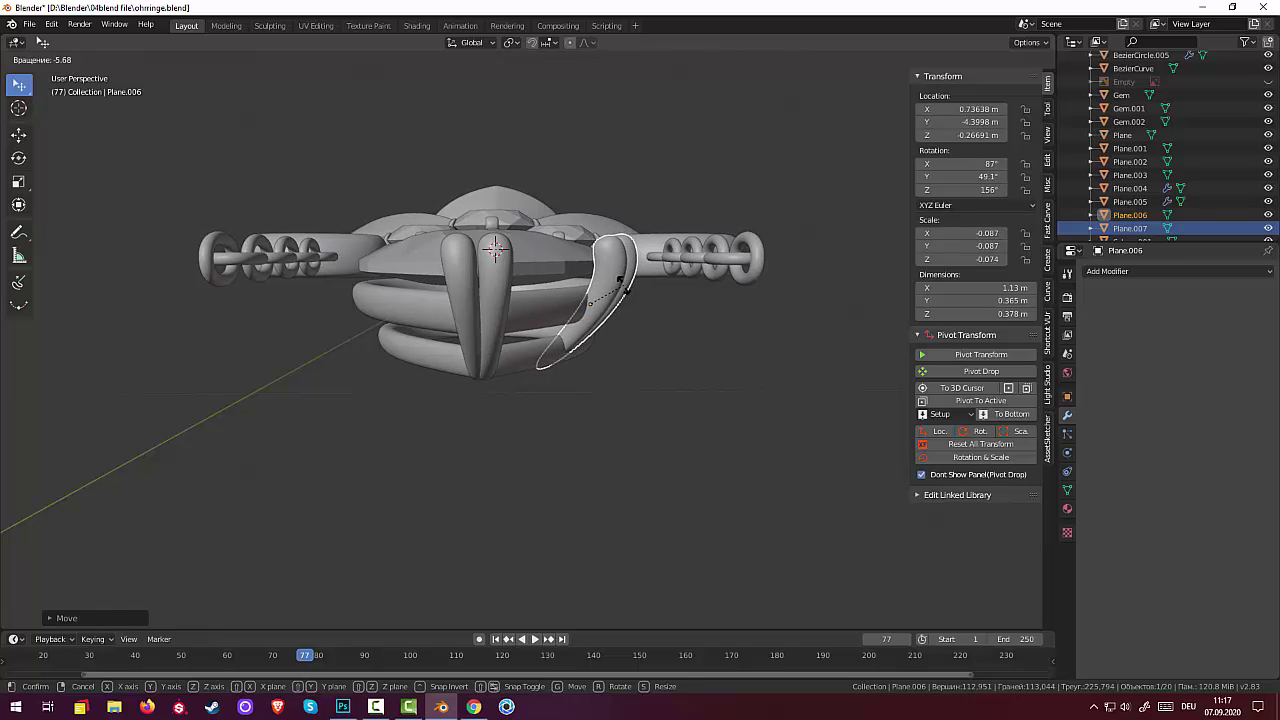
pyautogui.click(590, 303)
# Shrink the ball pair along the Z axis, then return to a close view of the gem
pyautogui.moveTo(686, 348)
pyautogui.mouseDown(button='middle')
pyautogui.moveTo(689, 429)
pyautogui.moveTo(671, 449)
pyautogui.moveTo(591, 420)
pyautogui.moveTo(612, 310)
pyautogui.moveTo(666, 251)
pyautogui.moveTo(683, 271)
pyautogui.moveTo(674, 349)
pyautogui.moveTo(685, 310)
pyautogui.moveTo(677, 323)
pyautogui.mouseUp(button='middle')
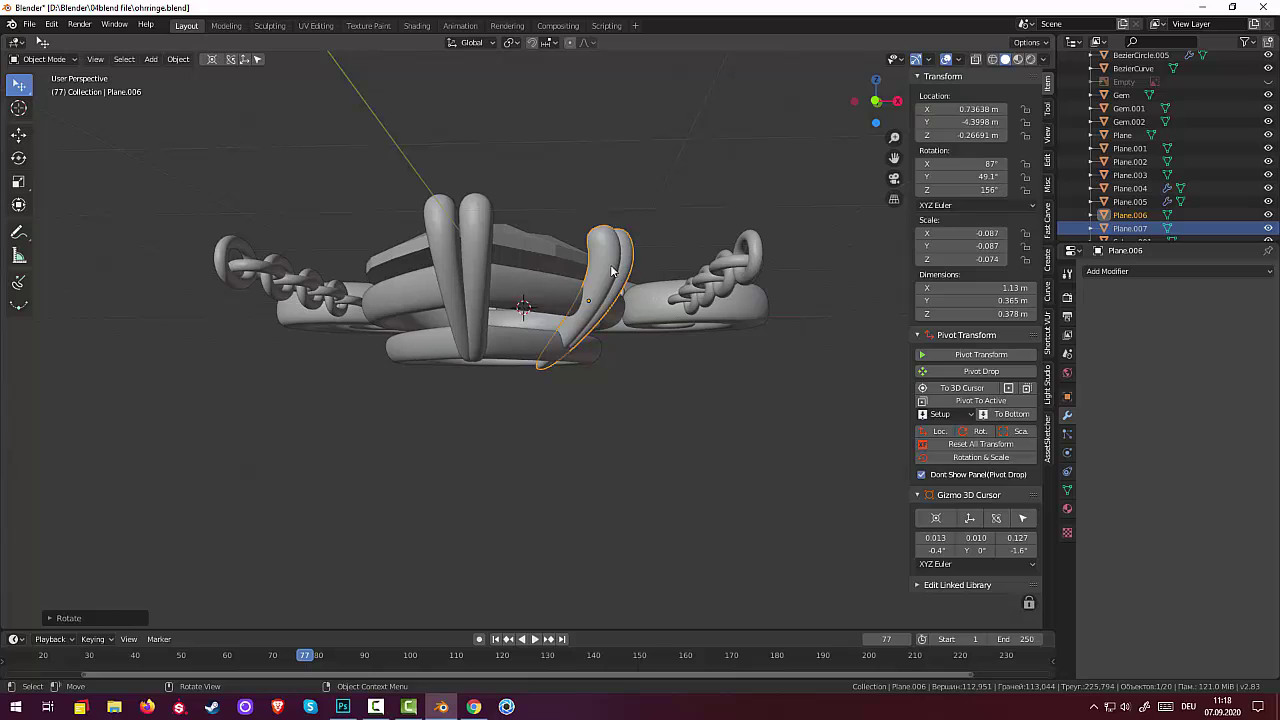
pyautogui.press('s')
pyautogui.press('z')
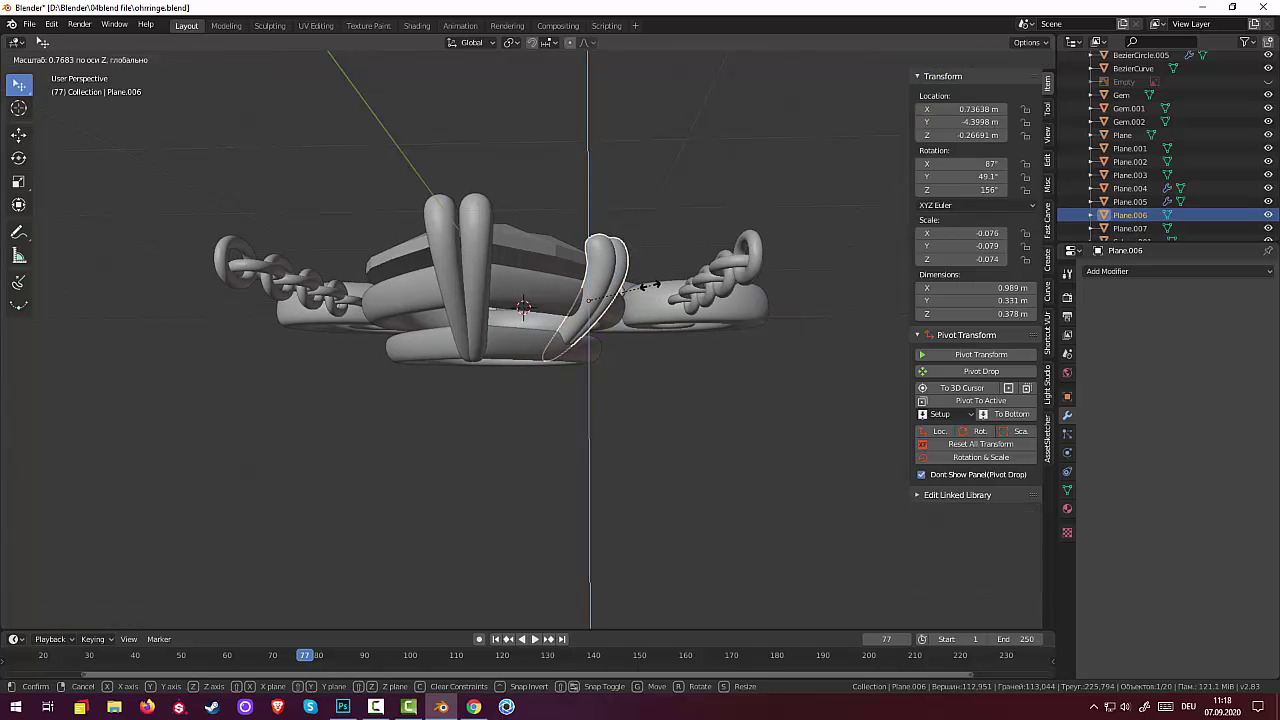
pyautogui.press('Return')
pyautogui.moveTo(600, 300)
pyautogui.mouseDown(button='middle')
pyautogui.moveTo(678, 317)
pyautogui.moveTo(647, 356)
pyautogui.moveTo(659, 351)
pyautogui.mouseUp(button='middle')
pyautogui.scroll(5, 678, 317)
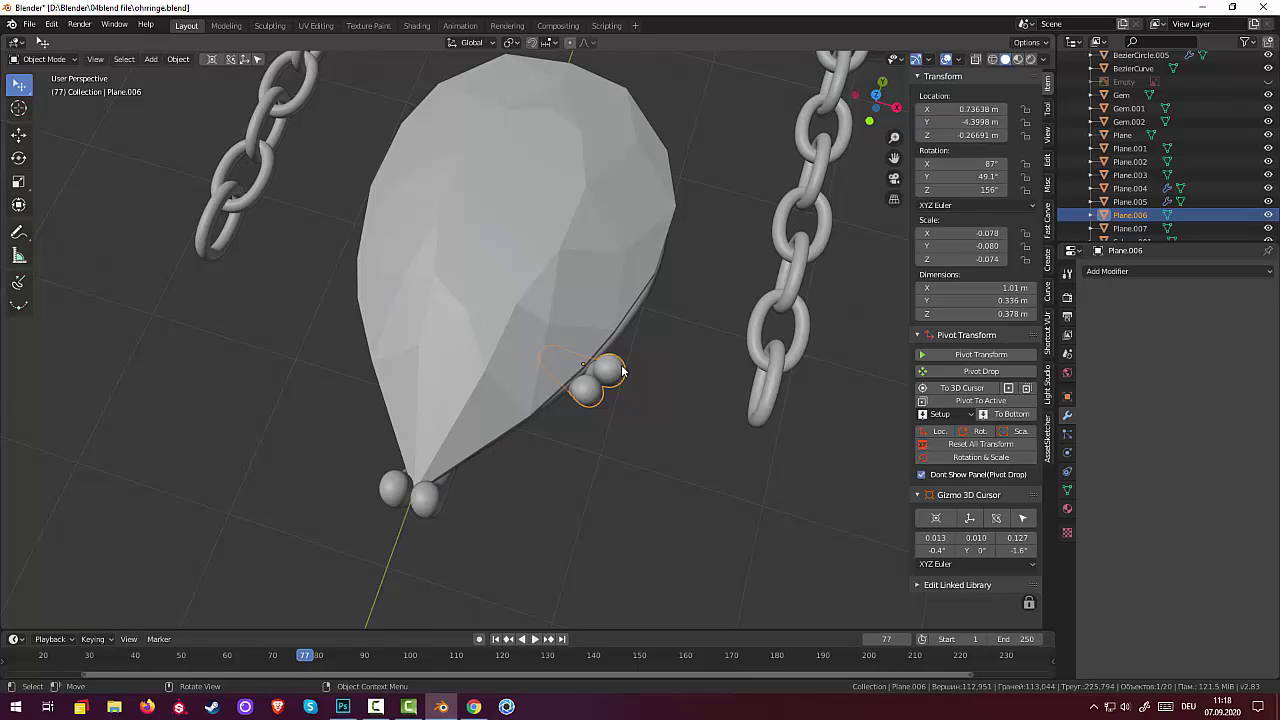
# Nudge the right-side prong Plane.006 into a better spot against the gem's edge
pyautogui.press('g')
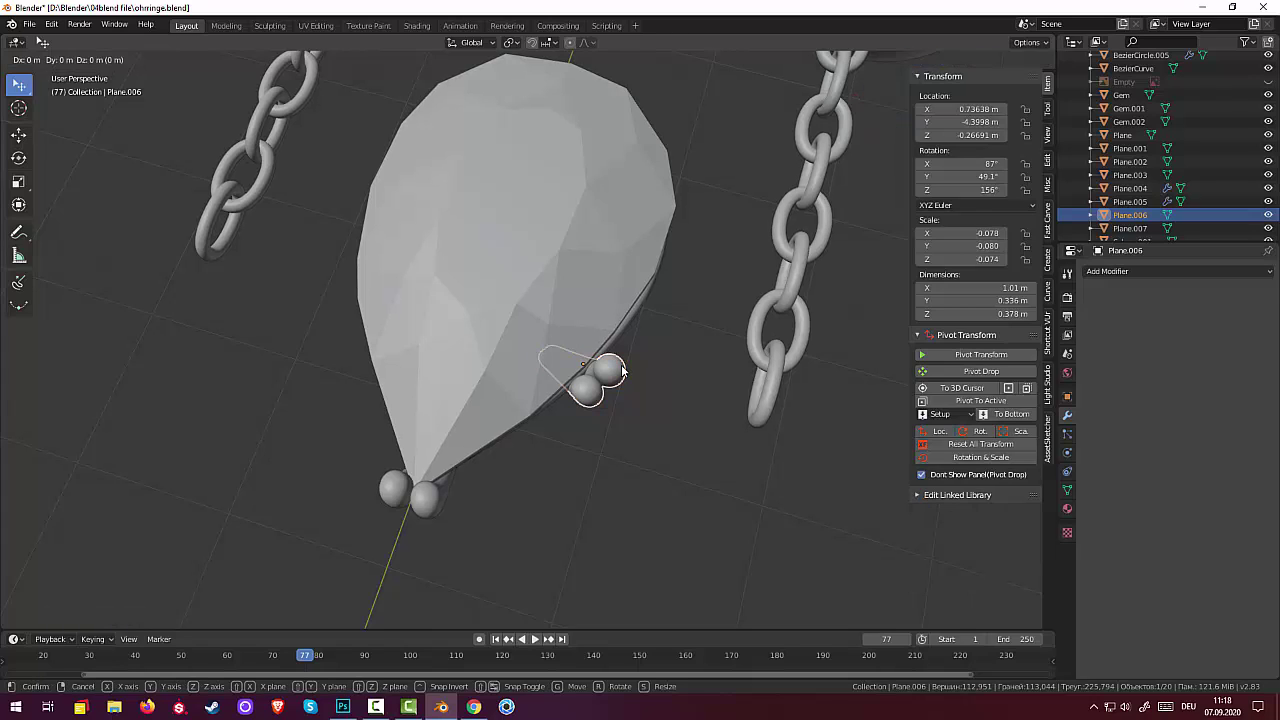
pyautogui.click(619, 364)
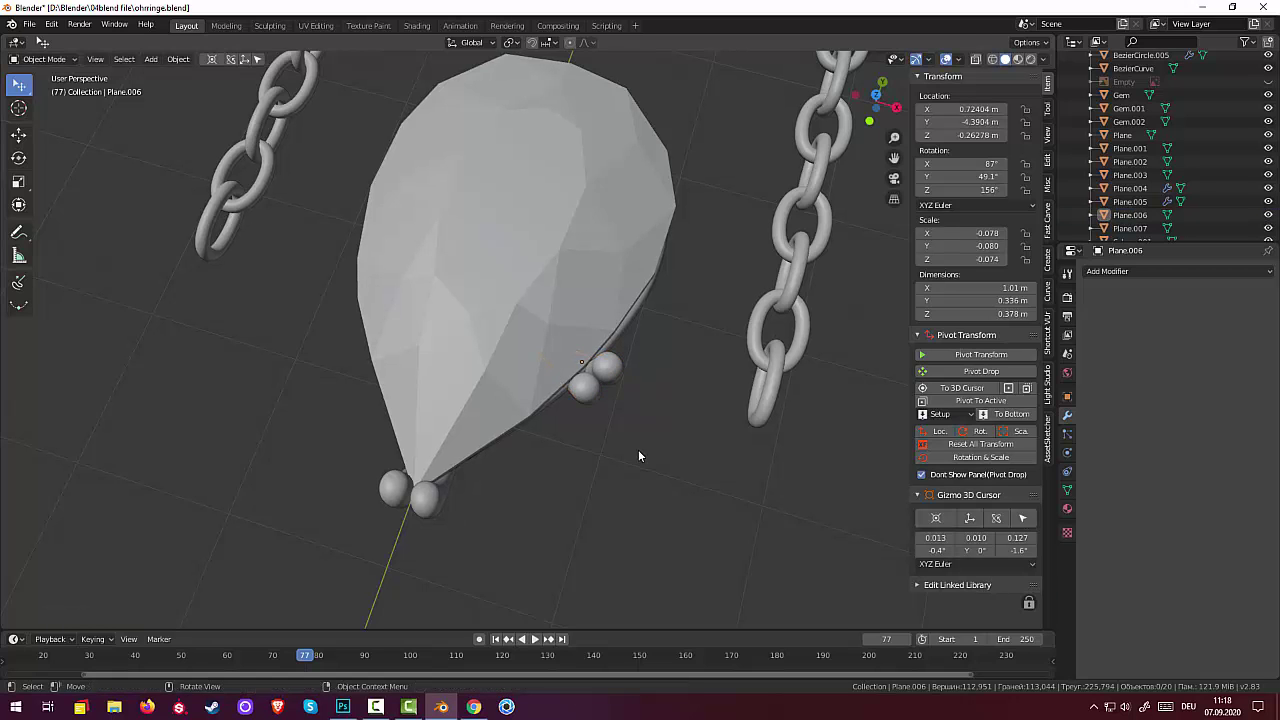
pyautogui.moveTo(671, 427)
pyautogui.mouseDown(button='middle')
pyautogui.moveTo(680, 321)
pyautogui.moveTo(691, 300)
pyautogui.moveTo(708, 305)
pyautogui.moveTo(668, 302)
pyautogui.mouseUp(button='middle')
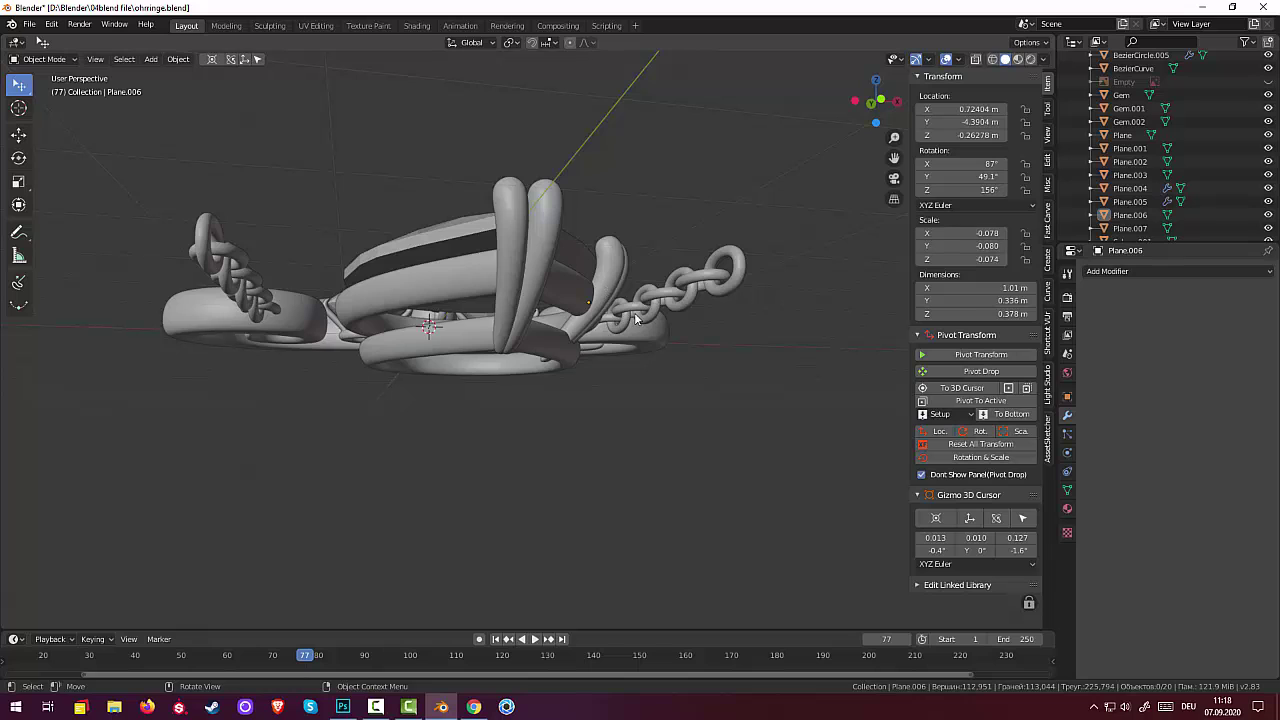
pyautogui.moveTo(635, 325)
pyautogui.mouseDown(button='middle')
pyautogui.moveTo(634, 349)
pyautogui.moveTo(620, 286)
pyautogui.mouseUp(button='middle')
pyautogui.click(615, 285)
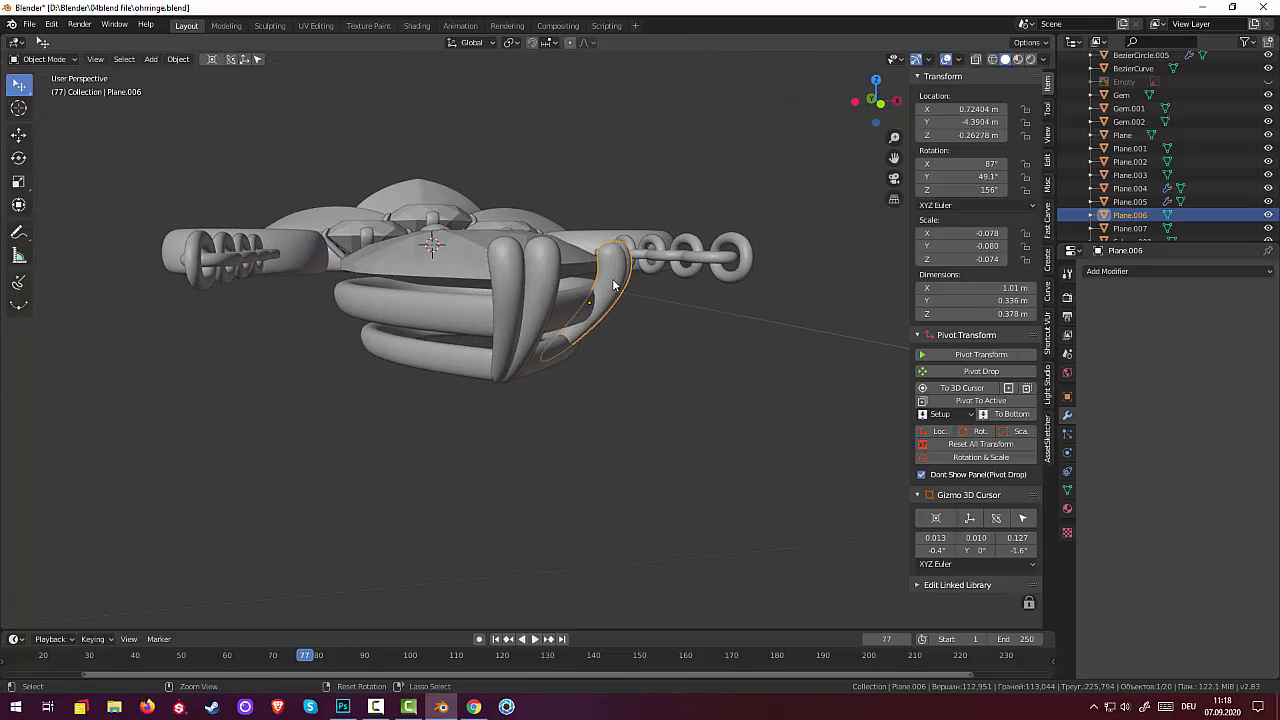
pyautogui.press('g')
pyautogui.click(667, 356)
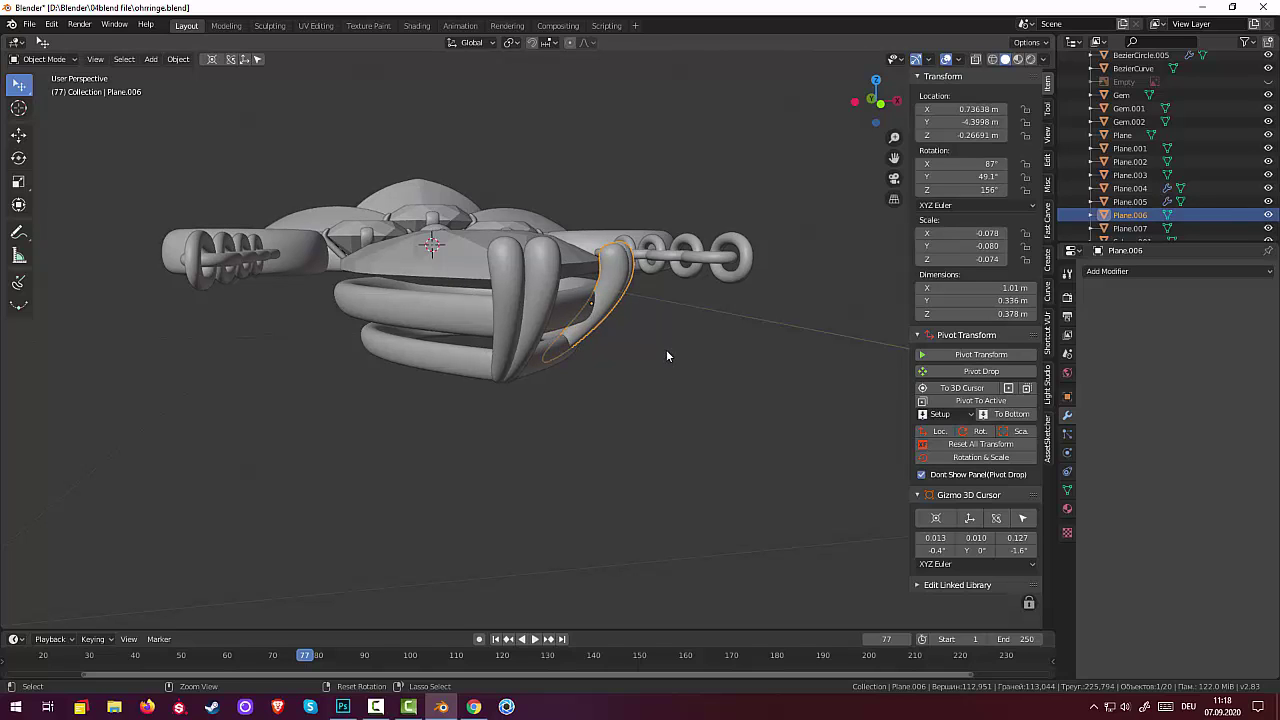
# Tilt the right-side prong slightly so it follows the gem's edge
pyautogui.press('r')
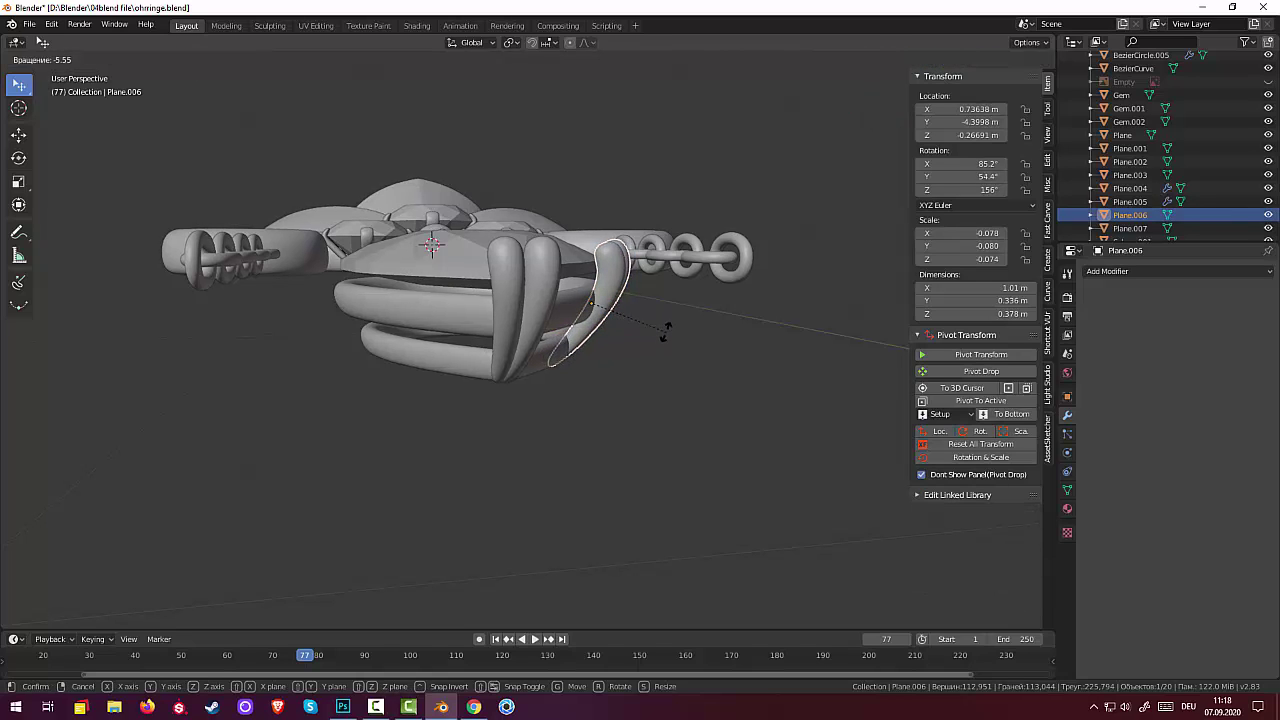
pyautogui.click(664, 339)
pyautogui.click(665, 364)
pyautogui.moveTo(665, 364)
pyautogui.mouseDown(button='middle')
pyautogui.moveTo(682, 354)
pyautogui.moveTo(708, 446)
pyautogui.moveTo(651, 466)
pyautogui.moveTo(646, 455)
pyautogui.mouseUp(button='middle')
# Shrink the prong slightly to 0.958 × 0.319 × 0.358 m, scale about 0.074
pyautogui.click(619, 360)
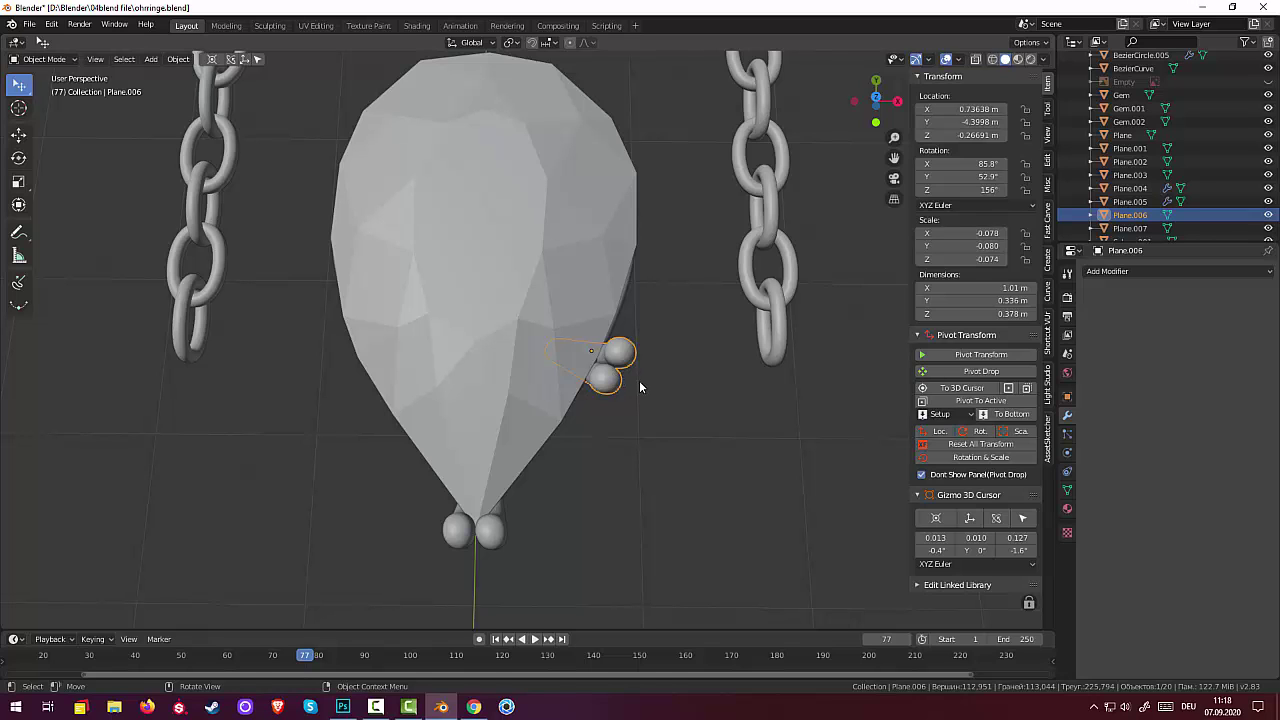
pyautogui.press('s')
pyautogui.click(652, 406)
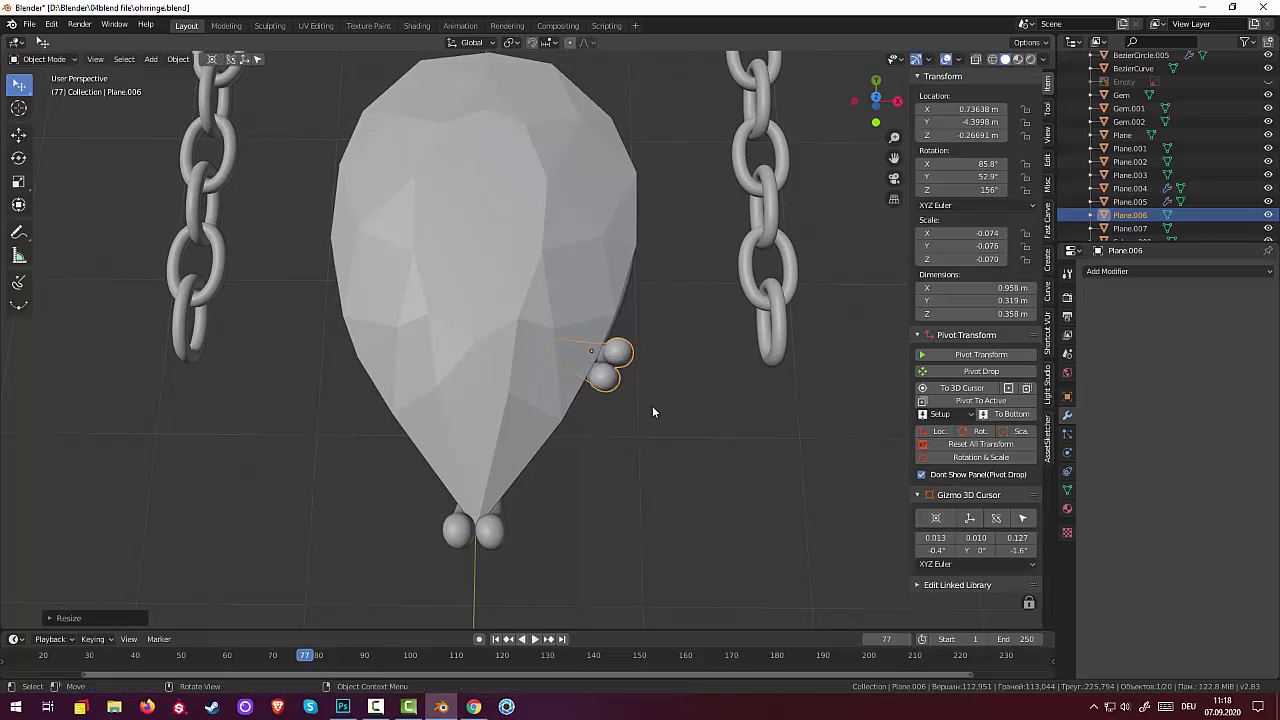
pyautogui.click(652, 410)
pyautogui.moveTo(660, 409)
pyautogui.mouseDown(button='middle')
pyautogui.moveTo(631, 360)
pyautogui.moveTo(642, 280)
pyautogui.moveTo(672, 352)
pyautogui.moveTo(650, 418)
pyautogui.mouseUp(button='middle')
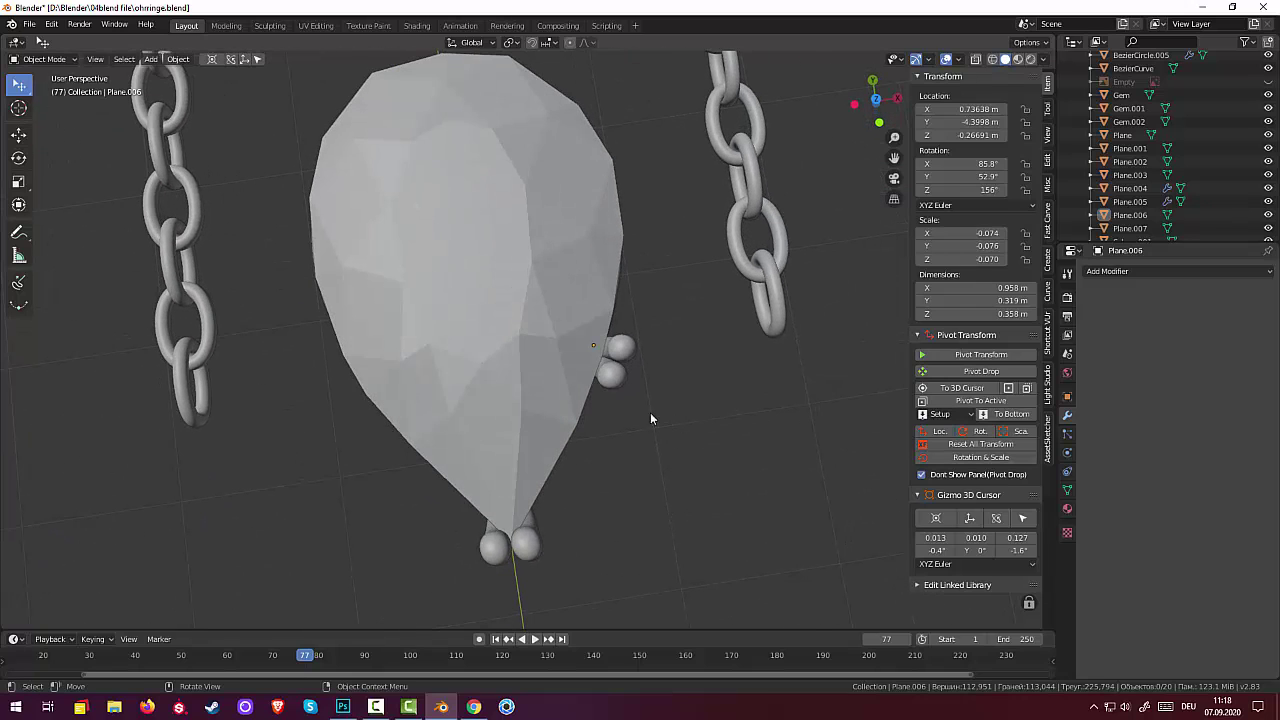
pyautogui.click(621, 346)
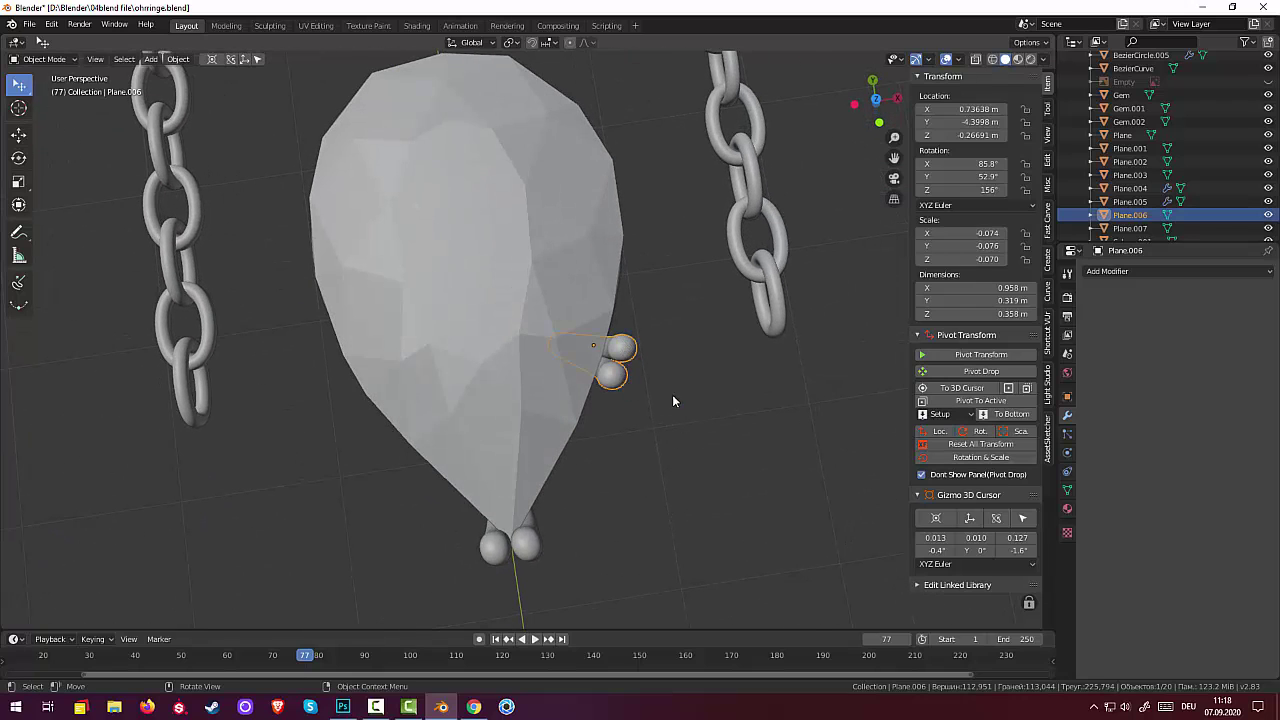
# Apply all transforms to Plane.006 and set its origin to the 3D cursor
pyautogui.click(965, 446)
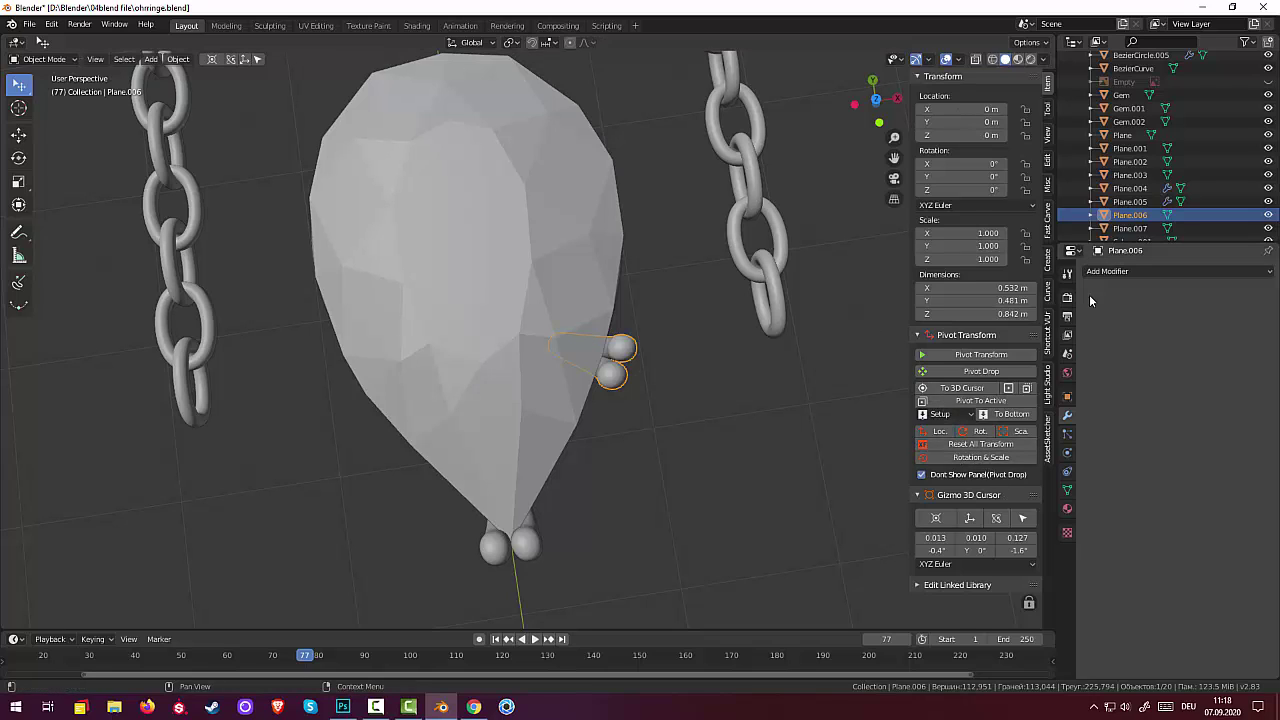
pyautogui.click(185, 59)
pyautogui.moveTo(199, 88)
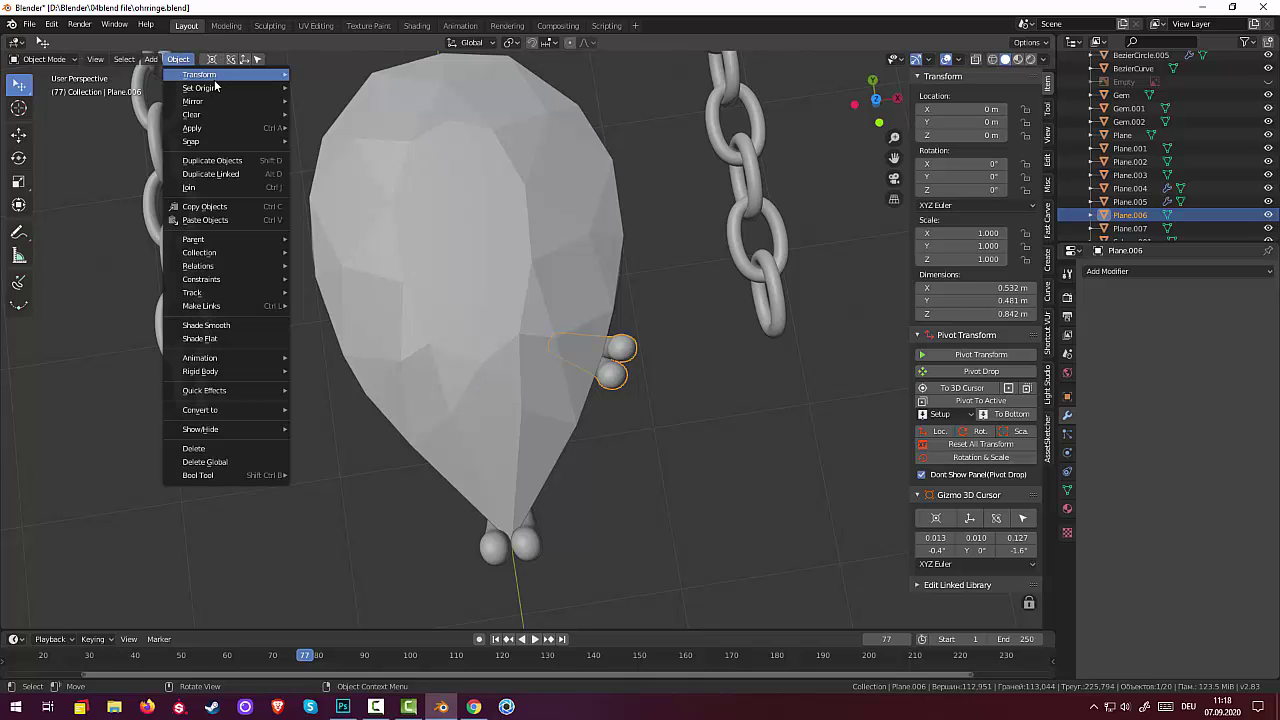
pyautogui.click(341, 117)
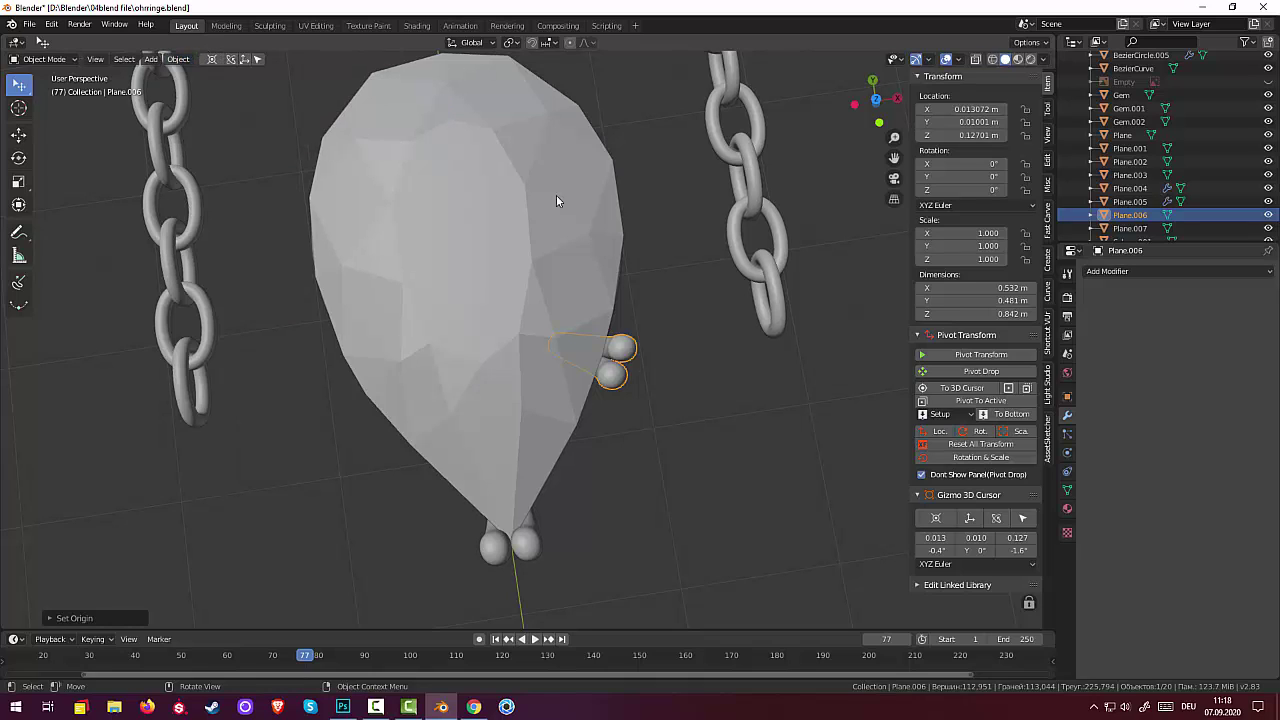
# Add an X-axis Mirror modifier to the prong and apply it
pyautogui.click(1110, 274)
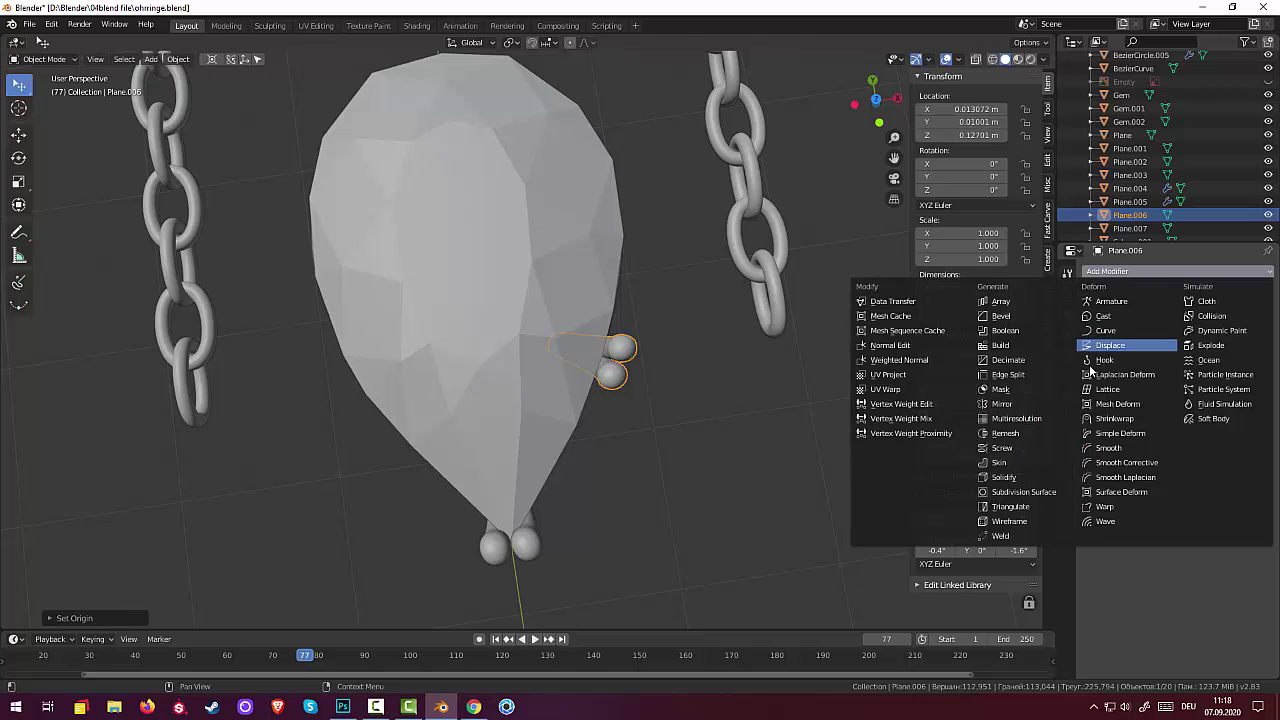
pyautogui.click(1006, 404)
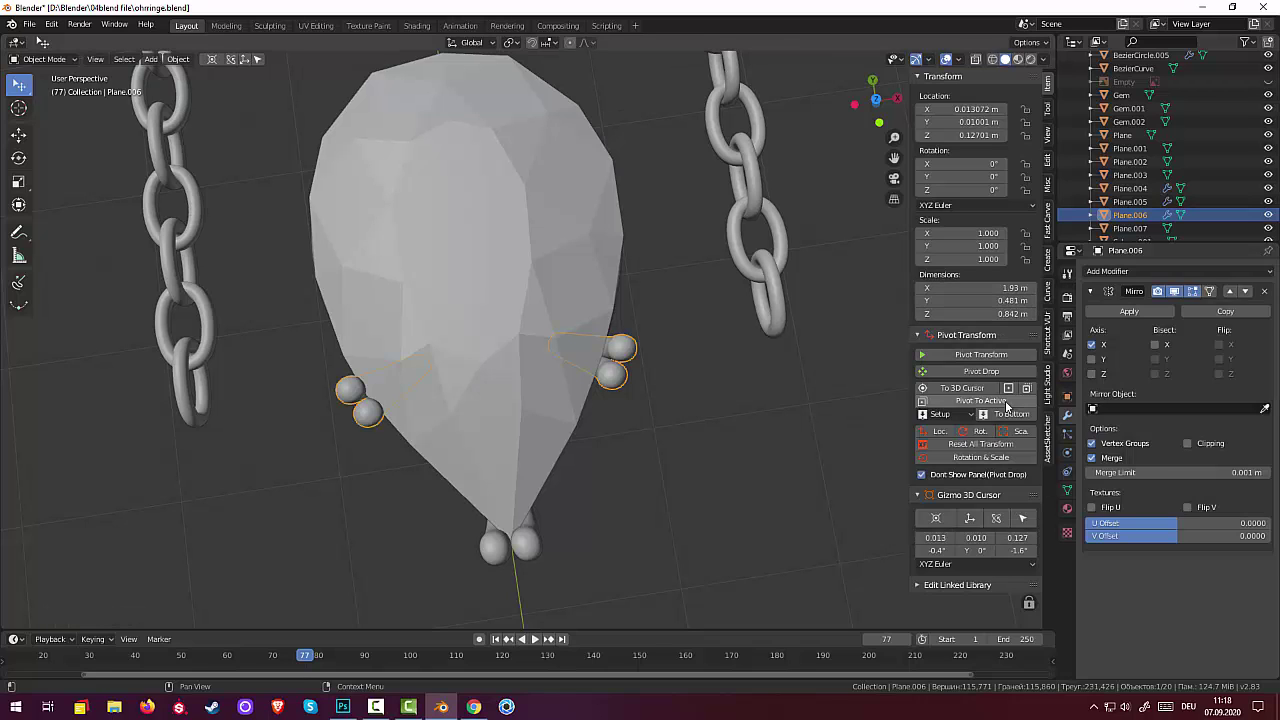
pyautogui.click(711, 478)
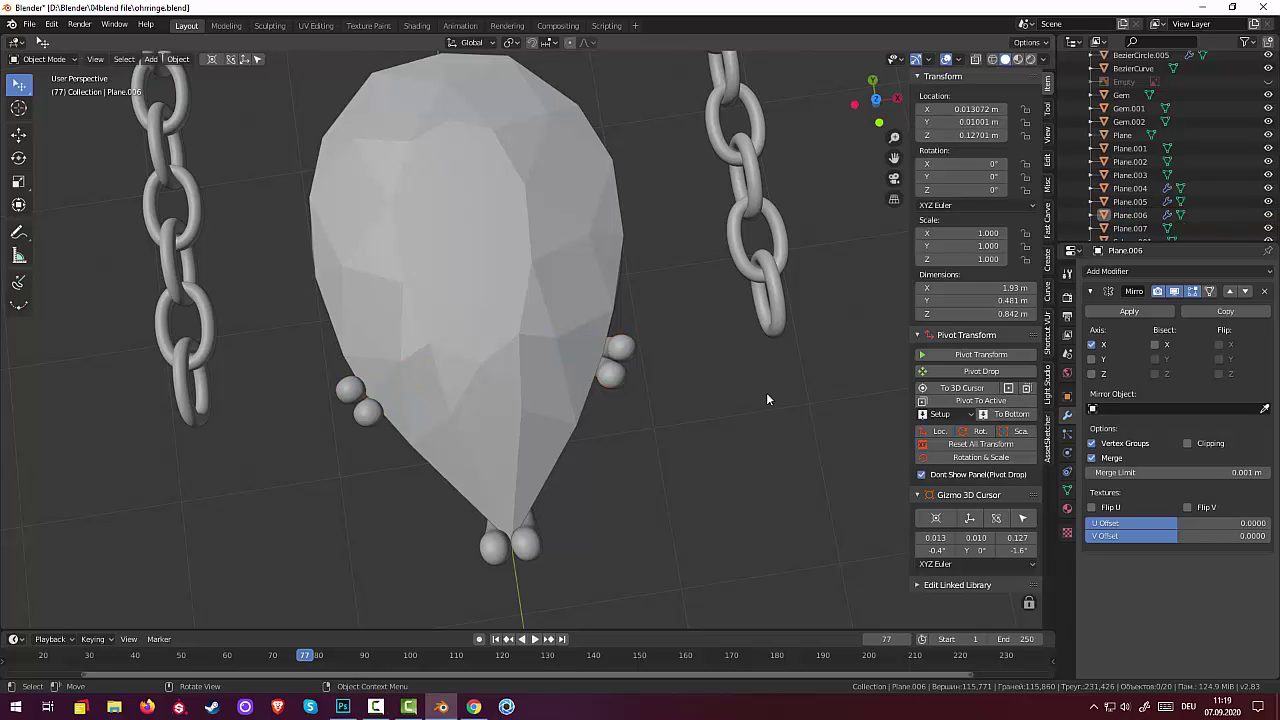
pyautogui.click(1124, 312)
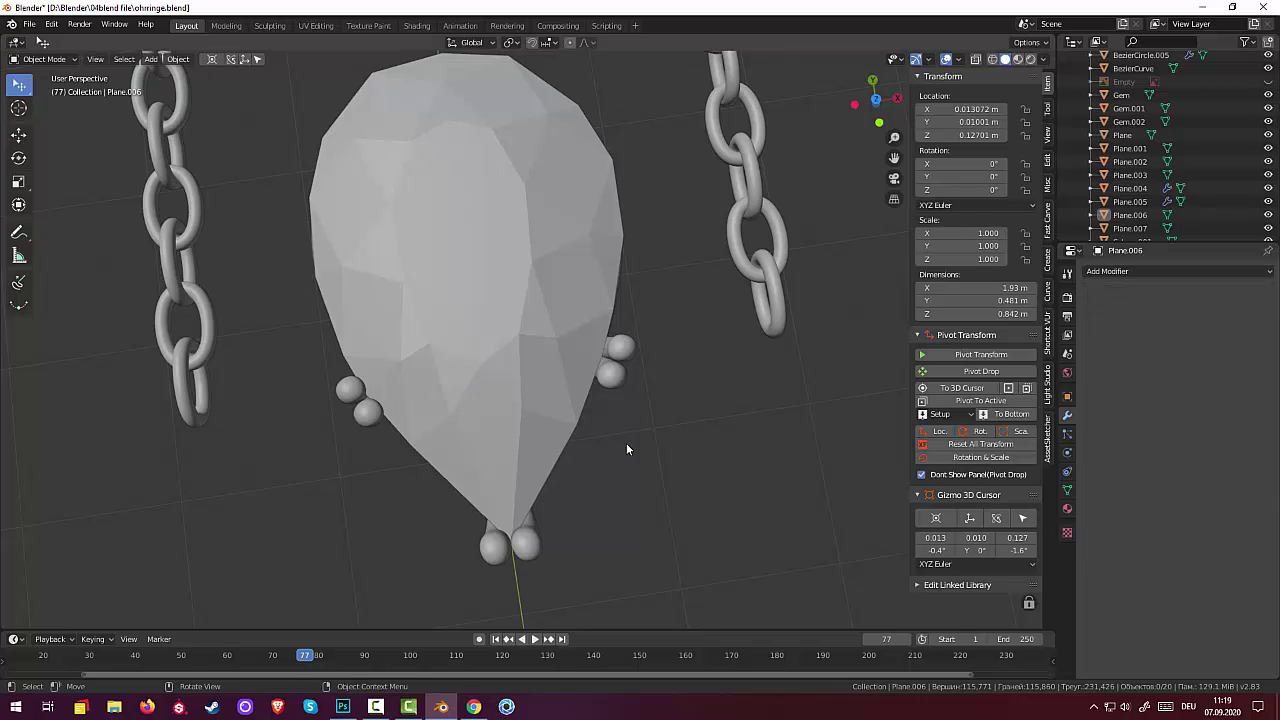
# Duplicate the ball pair at the gem's tip, placing it near the top right rotated around Z
pyautogui.click(621, 350)
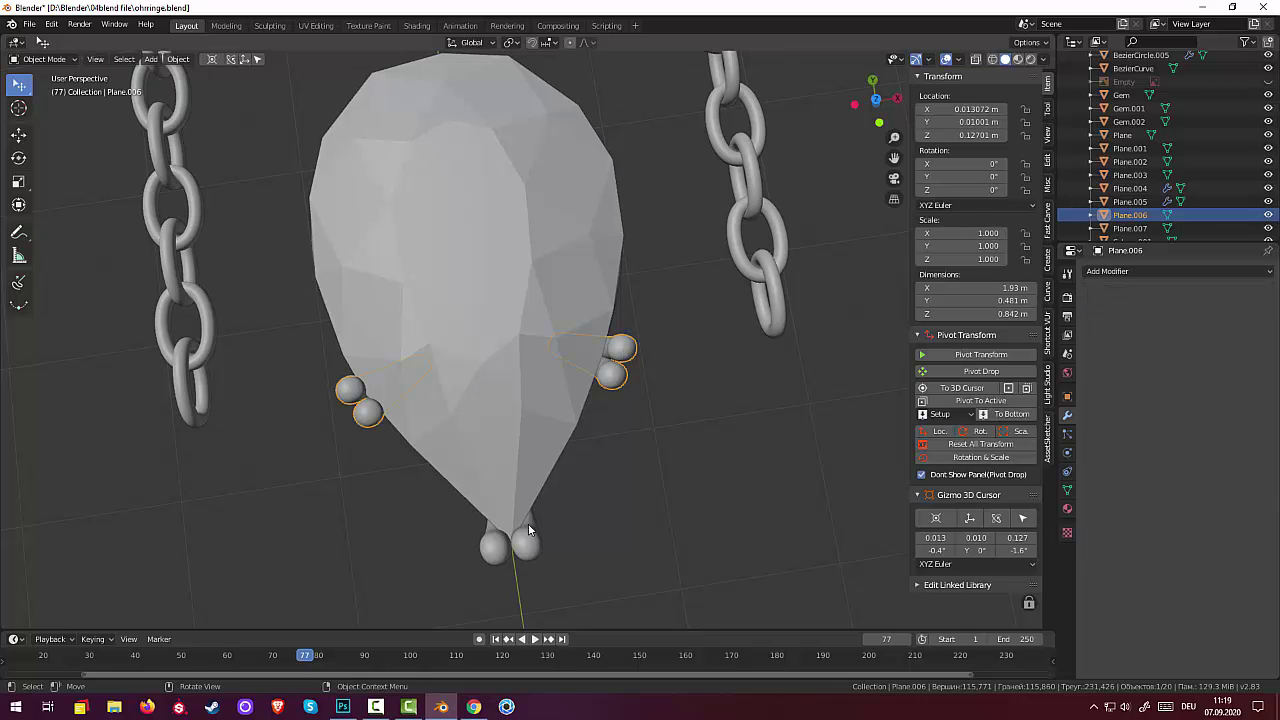
pyautogui.click(530, 540)
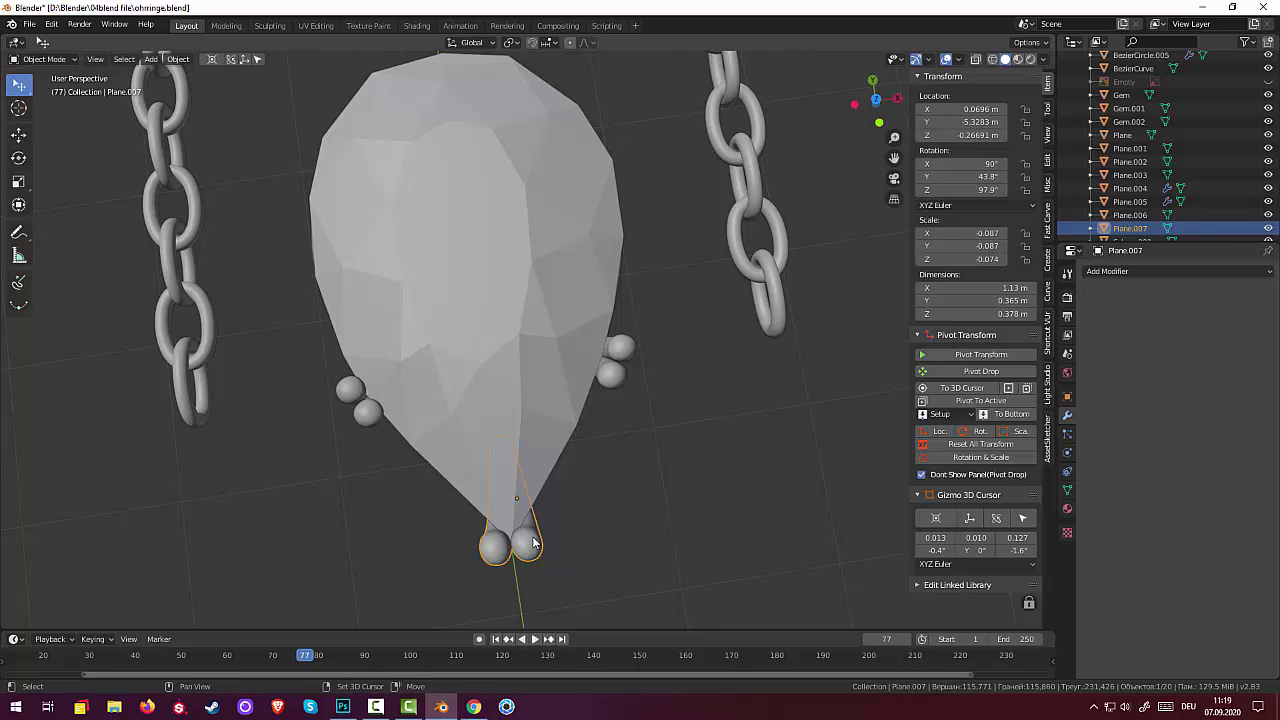
pyautogui.hotkey('shift', 'd')
pyautogui.click(624, 197)
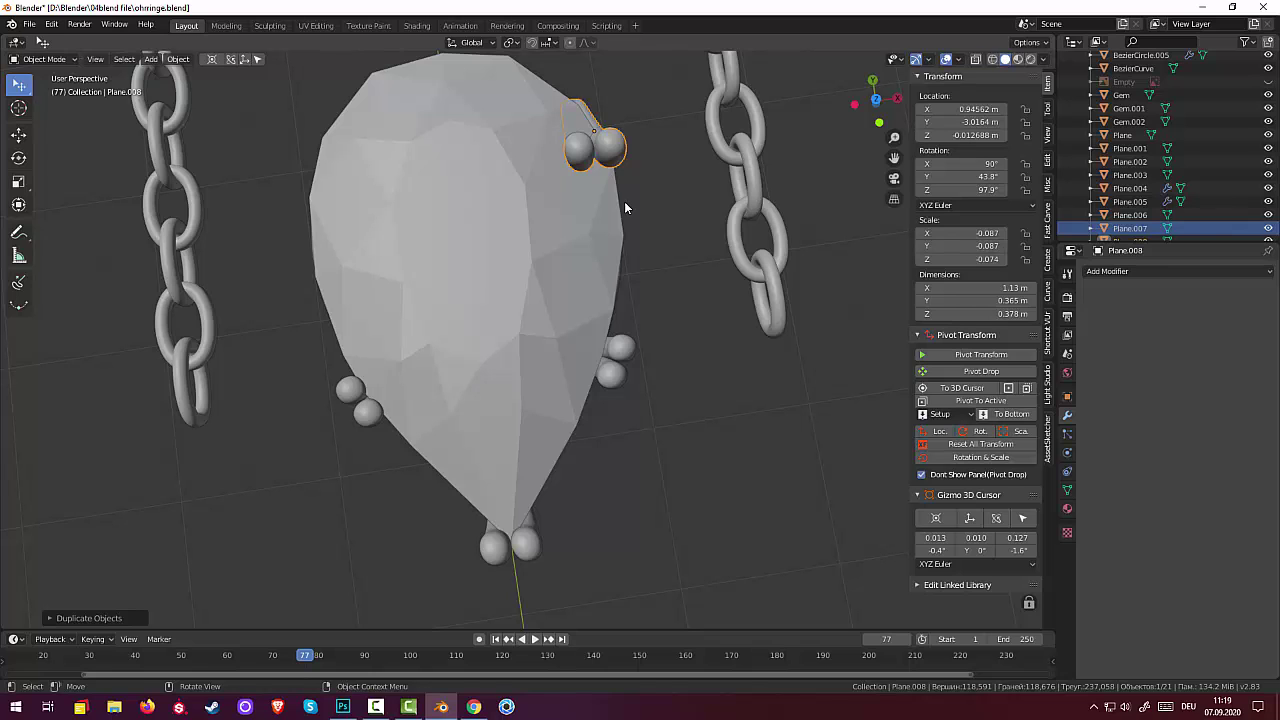
pyautogui.press('r')
pyautogui.press('z')
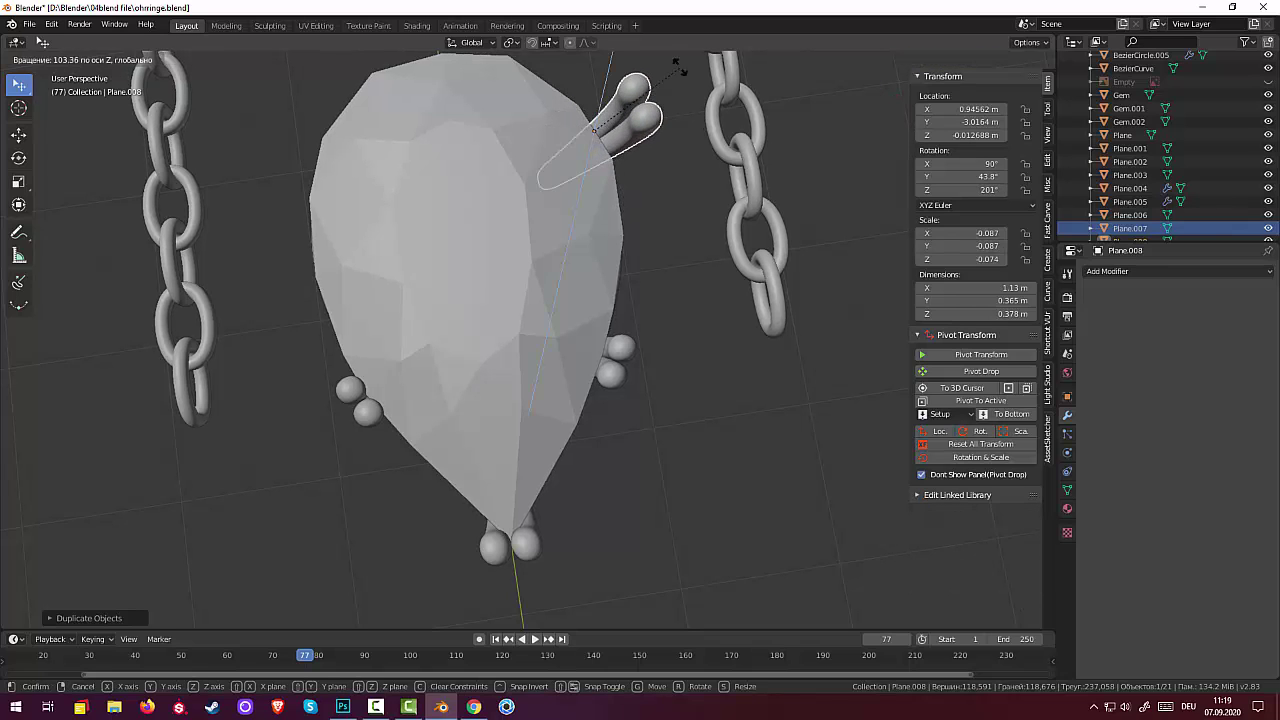
pyautogui.click(676, 67)
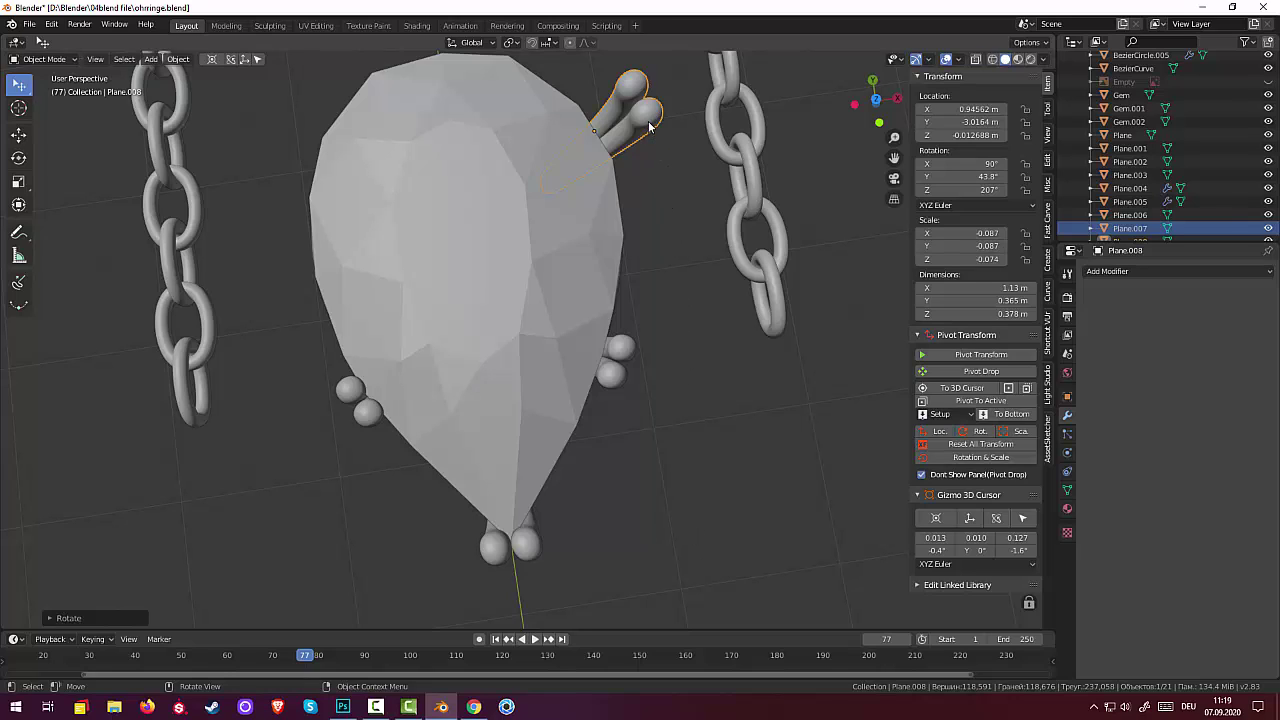
# Move and tilt the new claw Plane.008 down onto the teardrop rim
pyautogui.press('g')
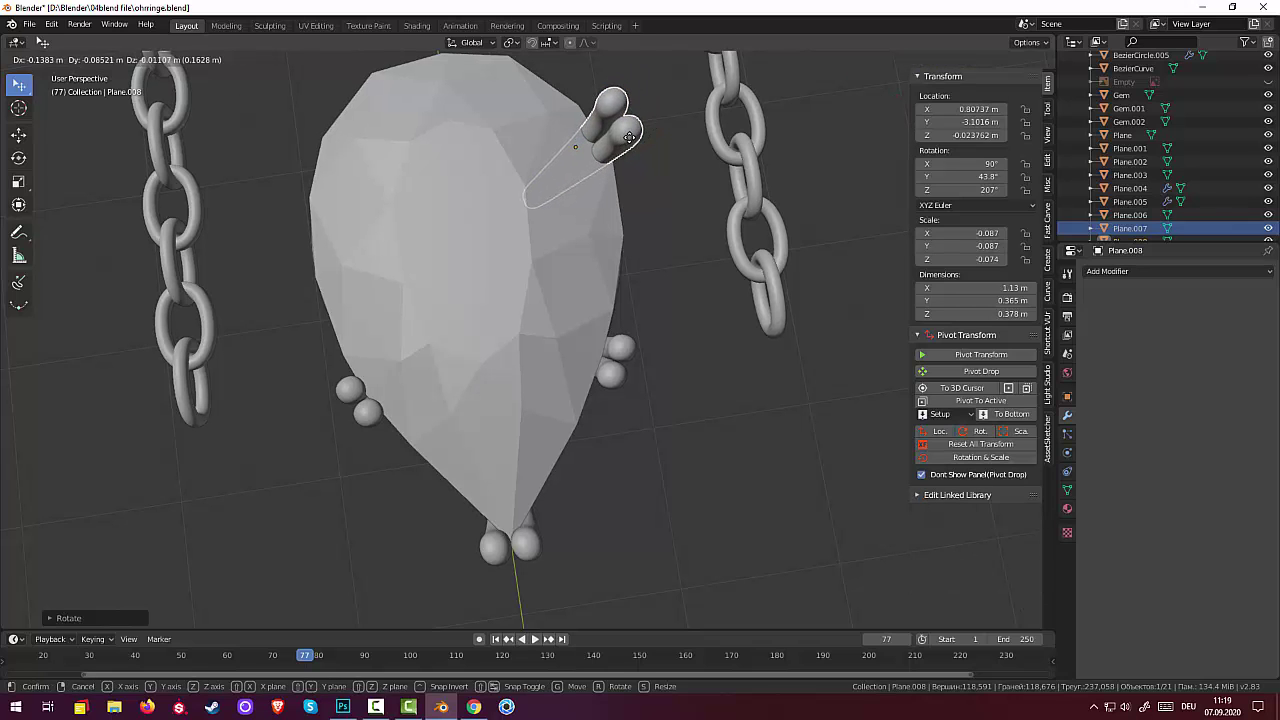
pyautogui.click(648, 130)
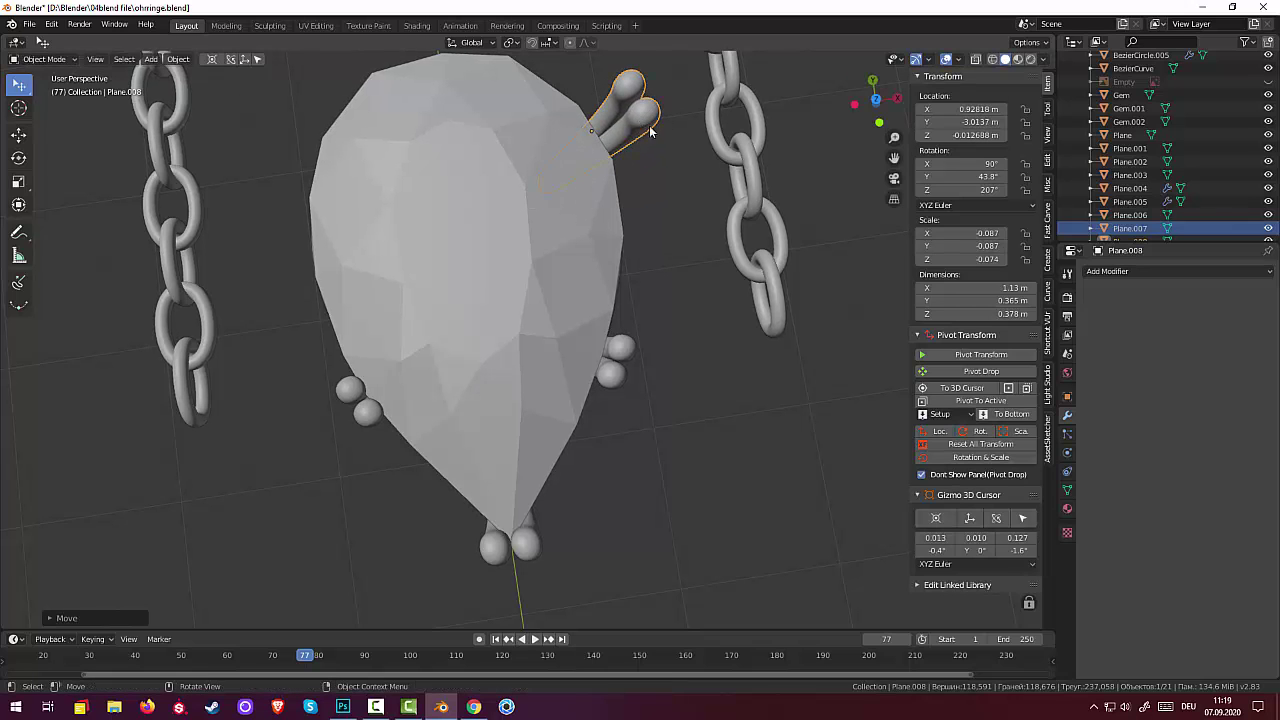
pyautogui.moveTo(650, 130)
pyautogui.mouseDown(button='middle')
pyautogui.moveTo(650, 174)
pyautogui.moveTo(640, 127)
pyautogui.moveTo(651, 62)
pyautogui.moveTo(645, 84)
pyautogui.moveTo(716, 239)
pyautogui.mouseUp(button='middle')
pyautogui.press('r')
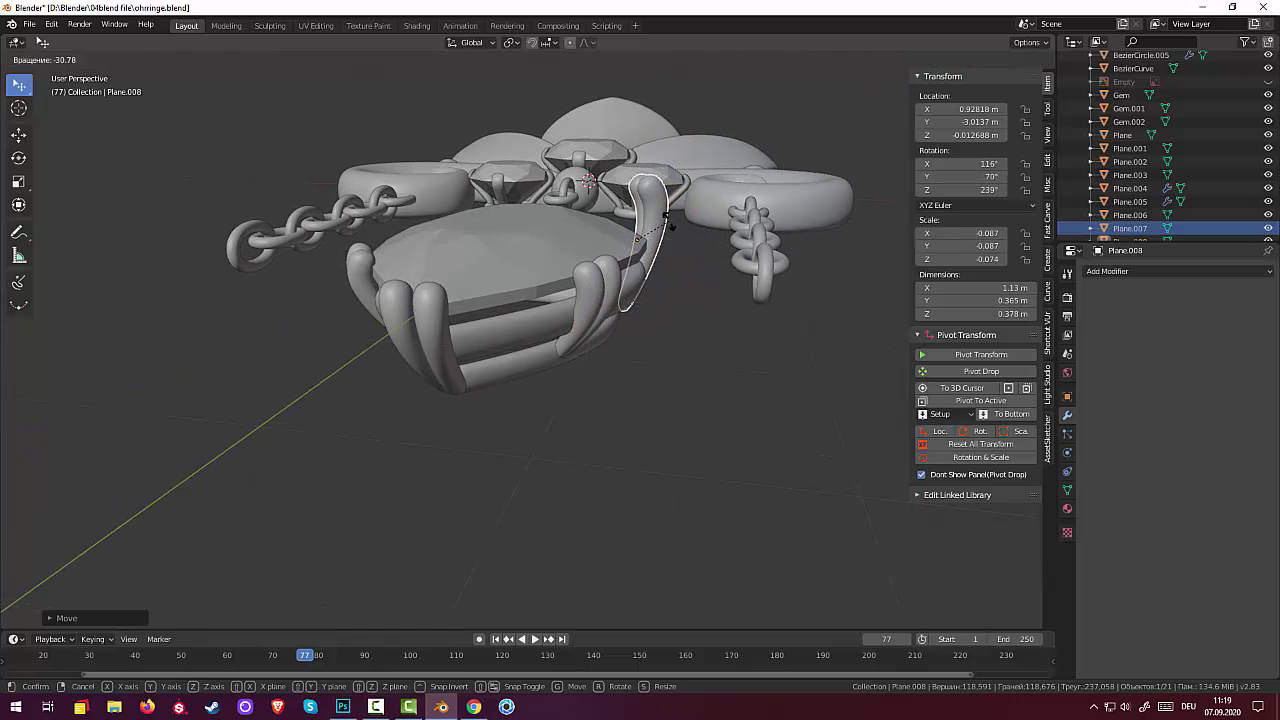
pyautogui.click(668, 227)
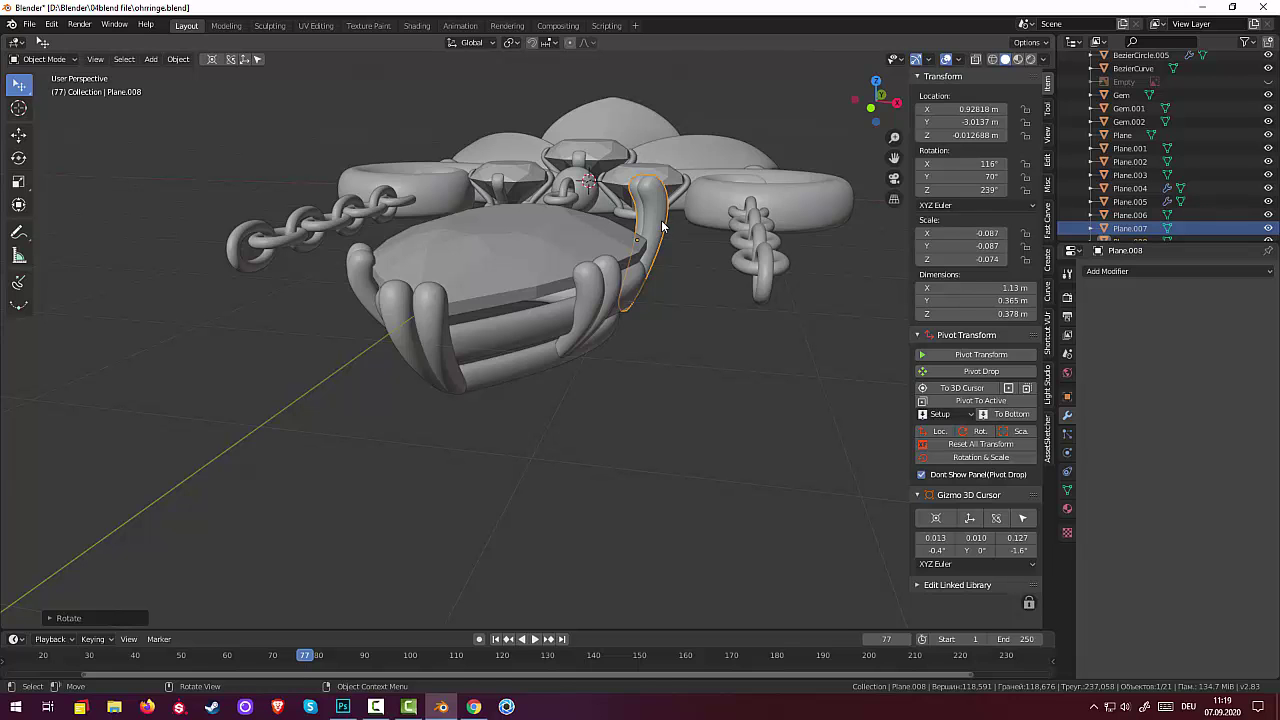
pyautogui.press('g')
pyautogui.click(658, 254)
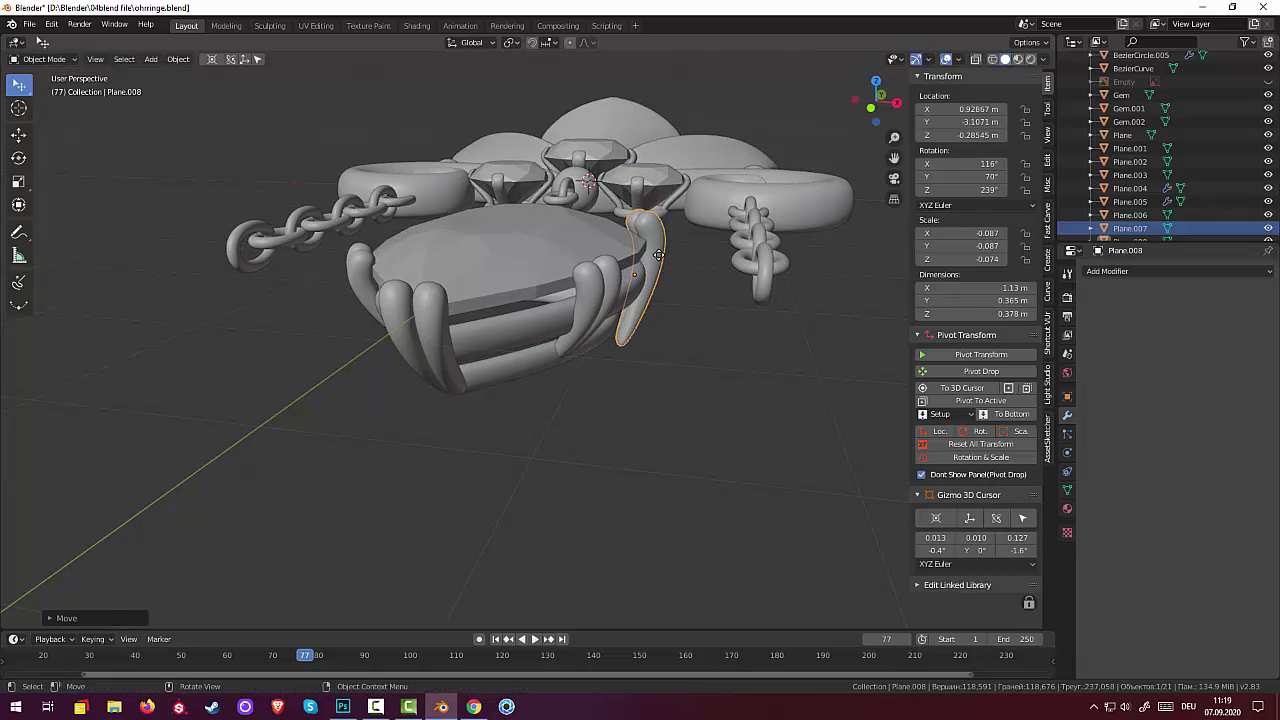
pyautogui.moveTo(725, 293)
pyautogui.mouseDown(button='middle')
pyautogui.moveTo(479, 237)
pyautogui.moveTo(347, 272)
pyautogui.moveTo(260, 260)
pyautogui.moveTo(680, 263)
pyautogui.moveTo(675, 322)
pyautogui.mouseUp(button='middle')
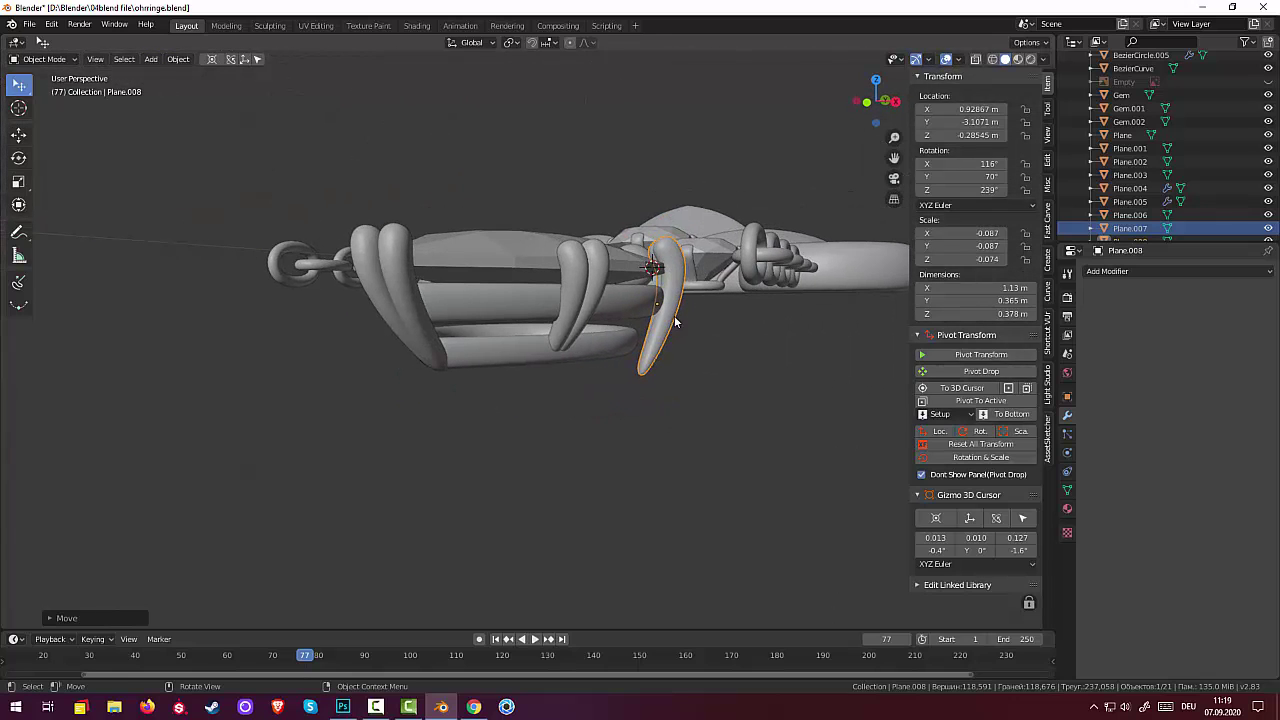
# Shorten the claw along Z, re-angle it to 103°, 55.8°, 224°, and raise it slightly
pyautogui.press('s')
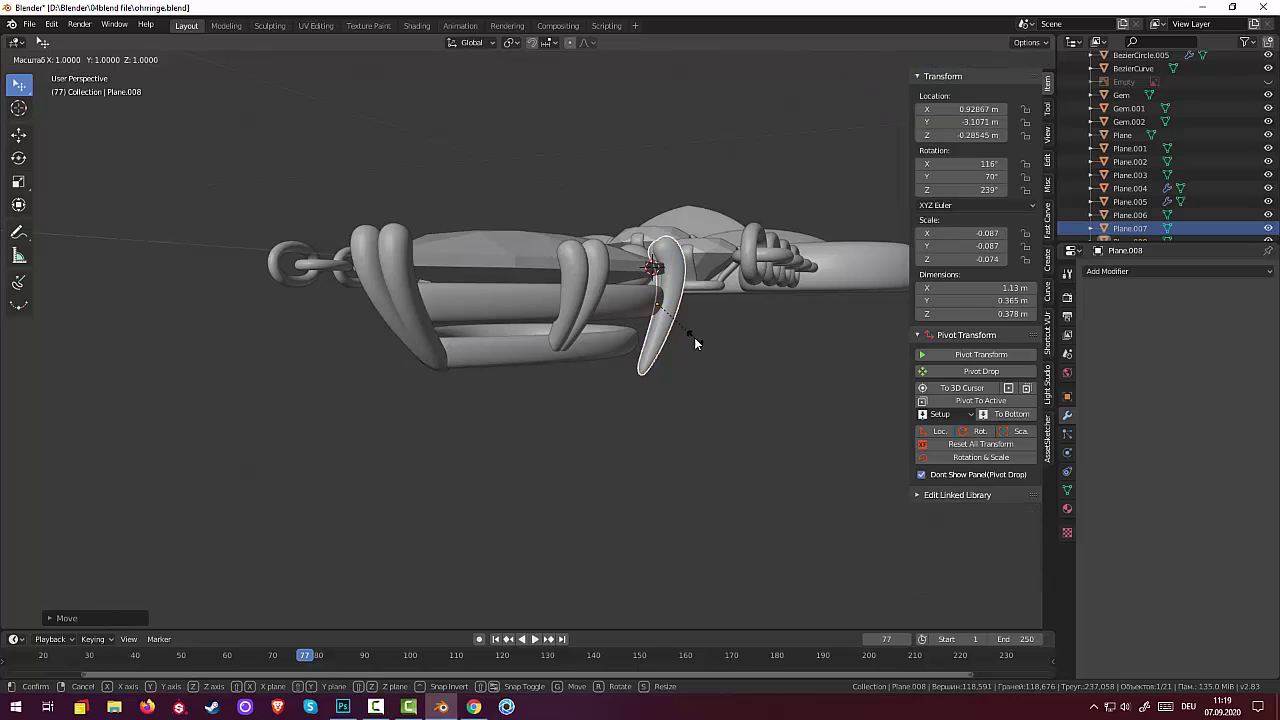
pyautogui.press('z')
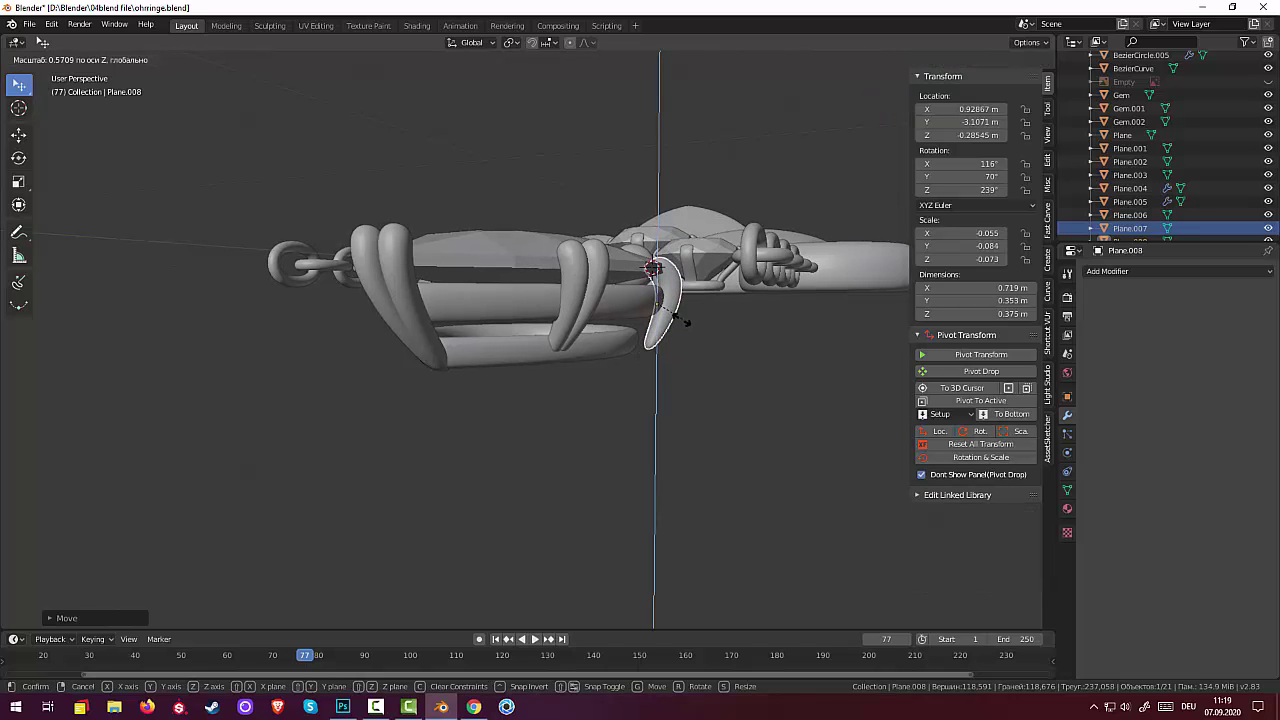
pyautogui.click(697, 339)
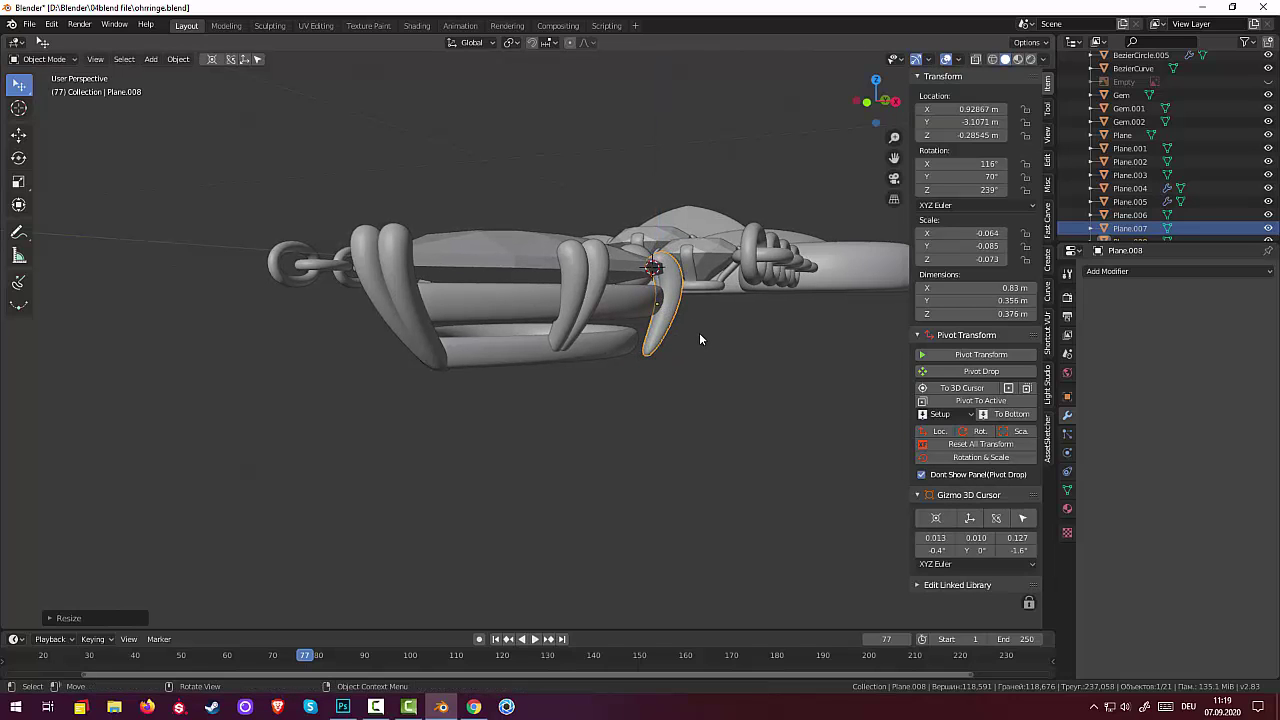
pyautogui.press('r')
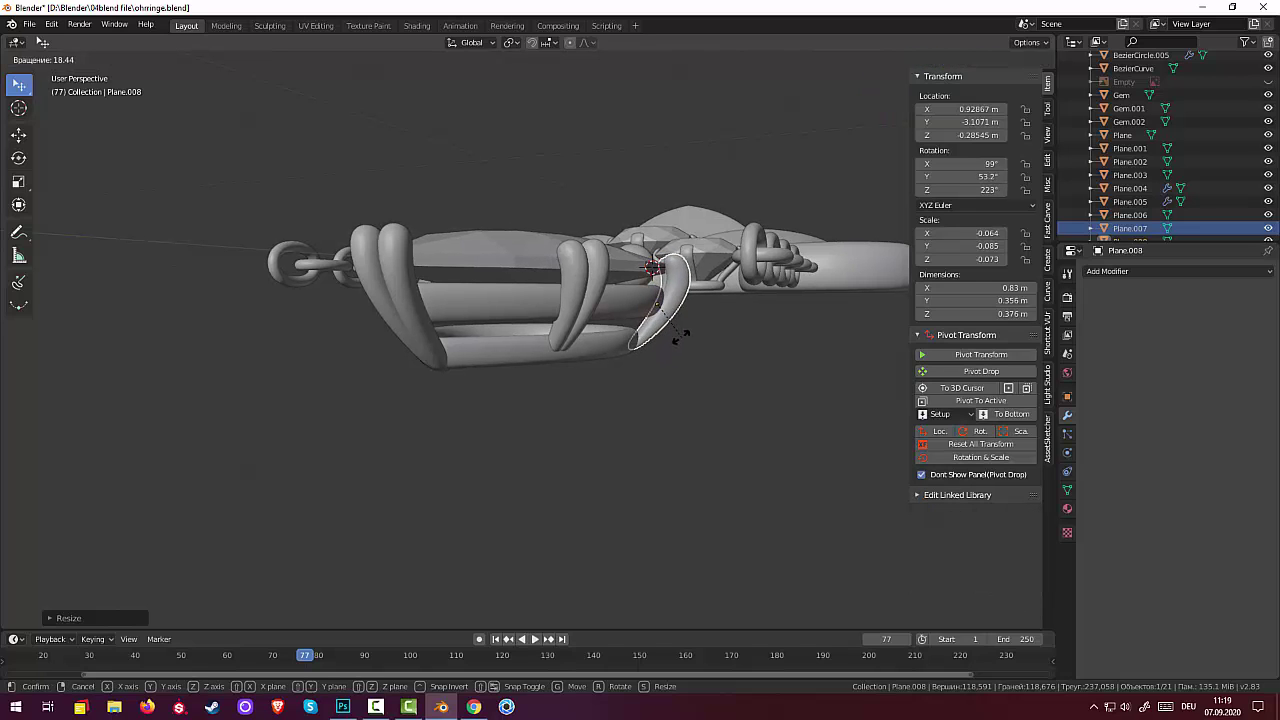
pyautogui.click(720, 328)
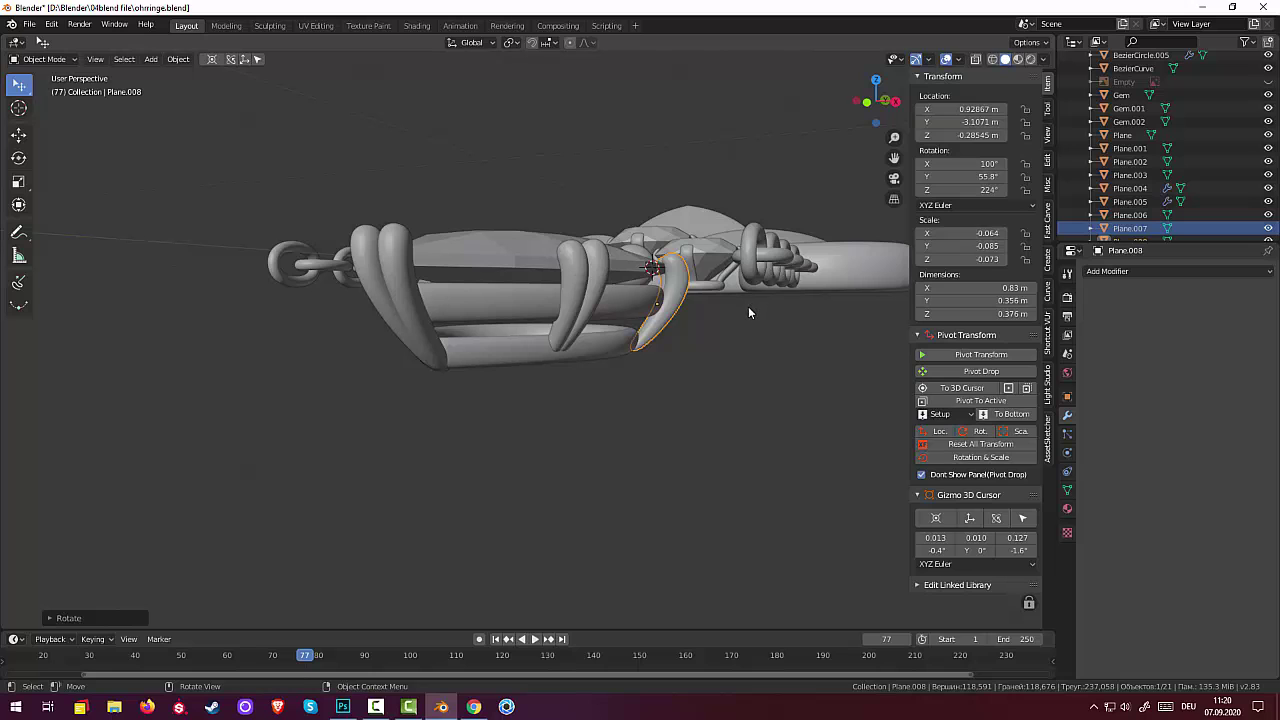
pyautogui.moveTo(748, 313); pyautogui.dragTo(698, 328, button='middle')
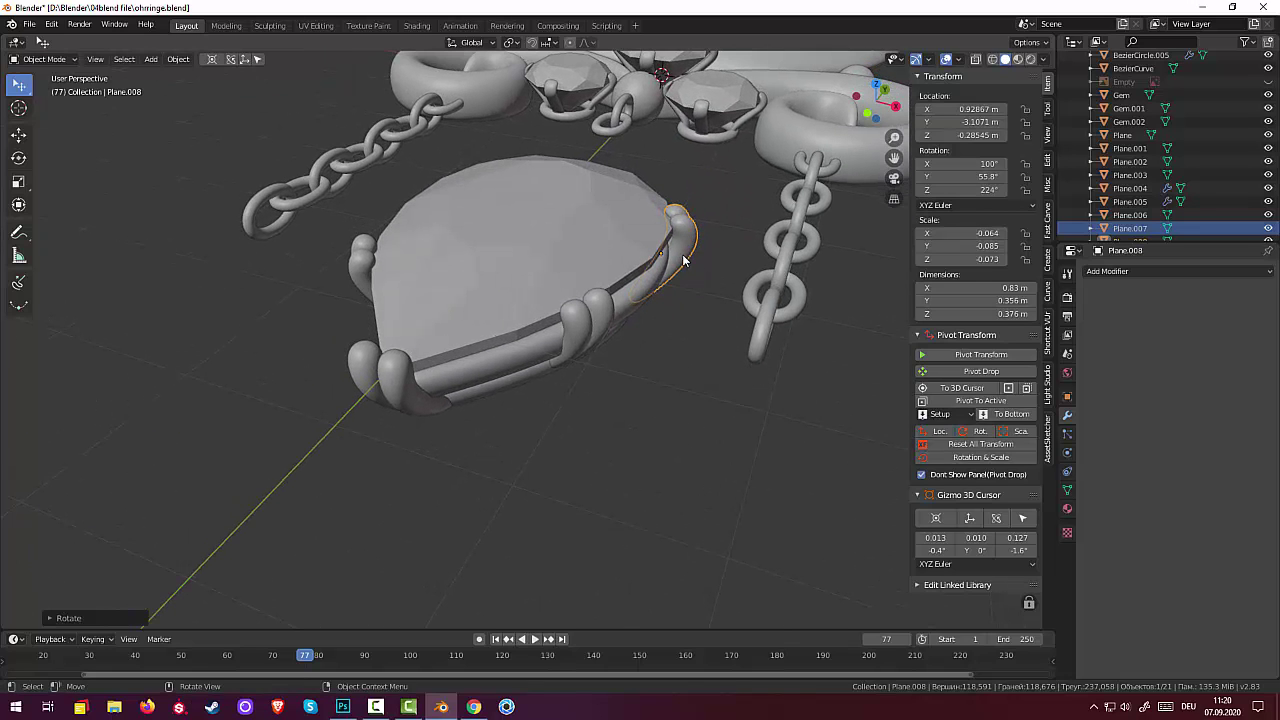
pyautogui.press('g')
pyautogui.press('z')
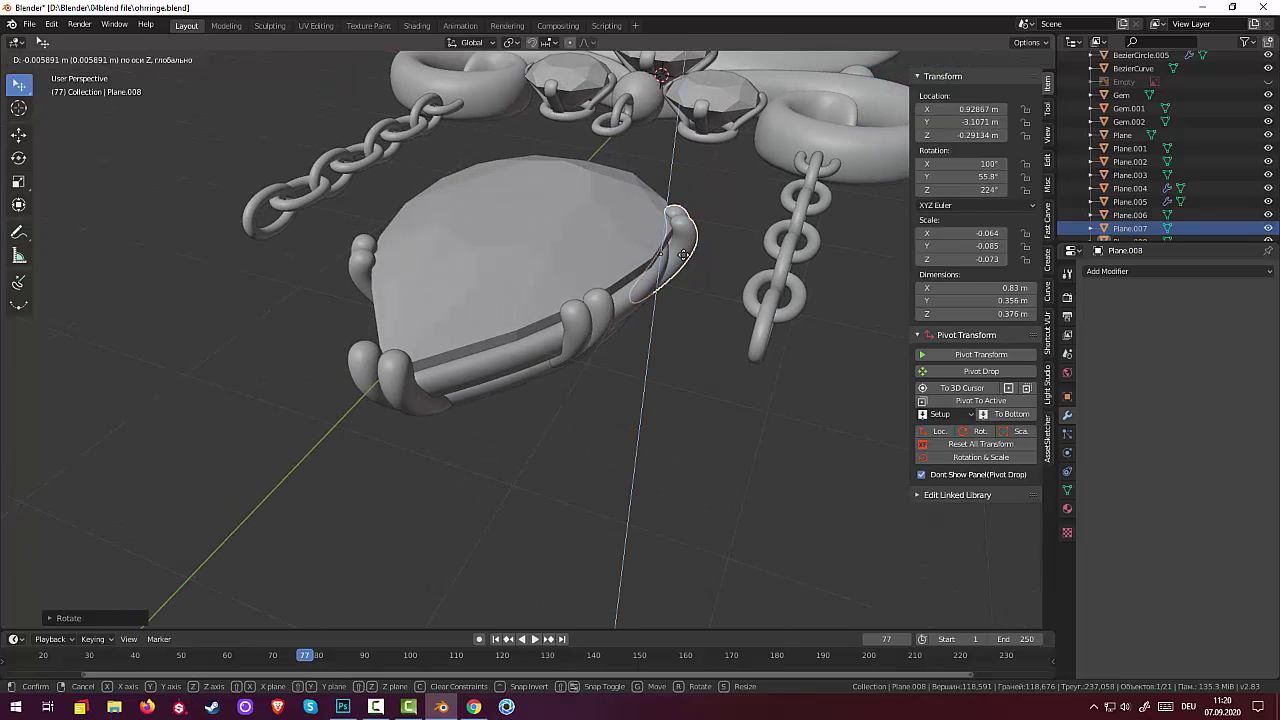
pyautogui.click(679, 247)
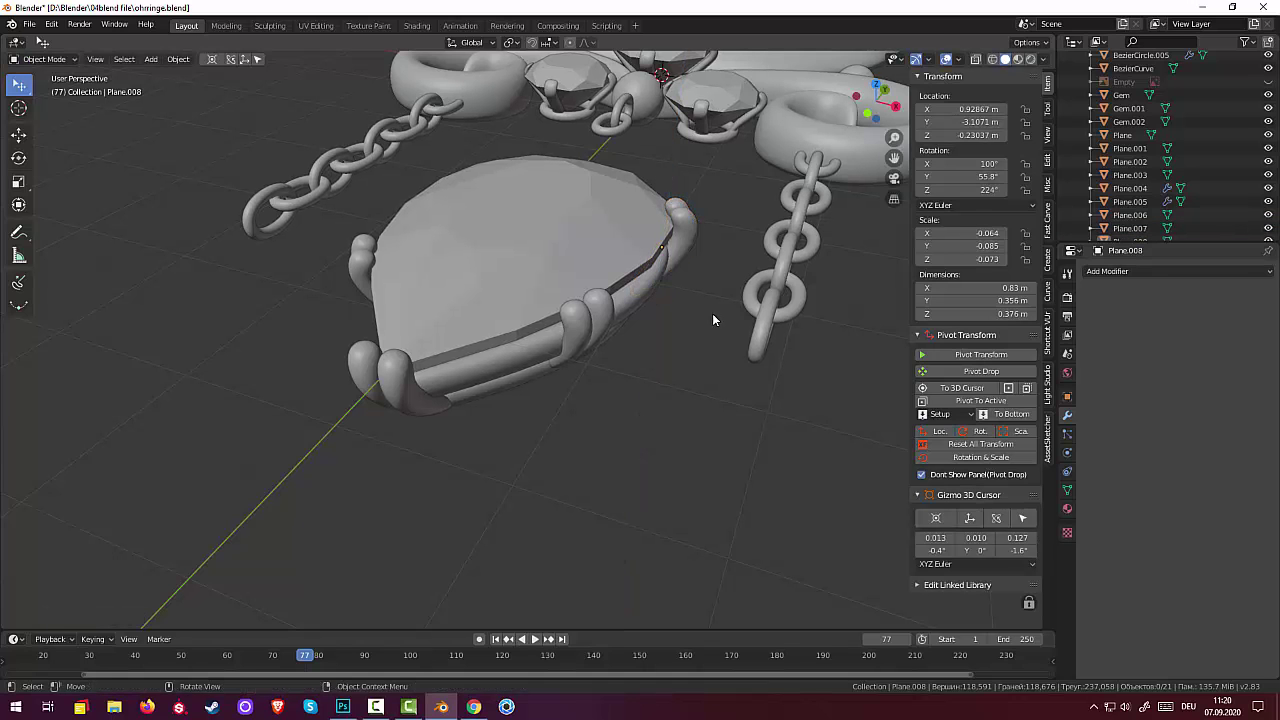
# Scale the inner rim Plane.005 down to 0.639, 0.639, 0.854 so it sits inside the setting
pyautogui.moveTo(712, 313)
pyautogui.mouseDown(button='middle')
pyautogui.moveTo(596, 240)
pyautogui.moveTo(525, 241)
pyautogui.moveTo(468, 282)
pyautogui.moveTo(475, 298)
pyautogui.moveTo(522, 275)
pyautogui.moveTo(535, 248)
pyautogui.moveTo(620, 196)
pyautogui.moveTo(708, 163)
pyautogui.moveTo(728, 171)
pyautogui.mouseUp(button='middle')
pyautogui.click(550, 341)
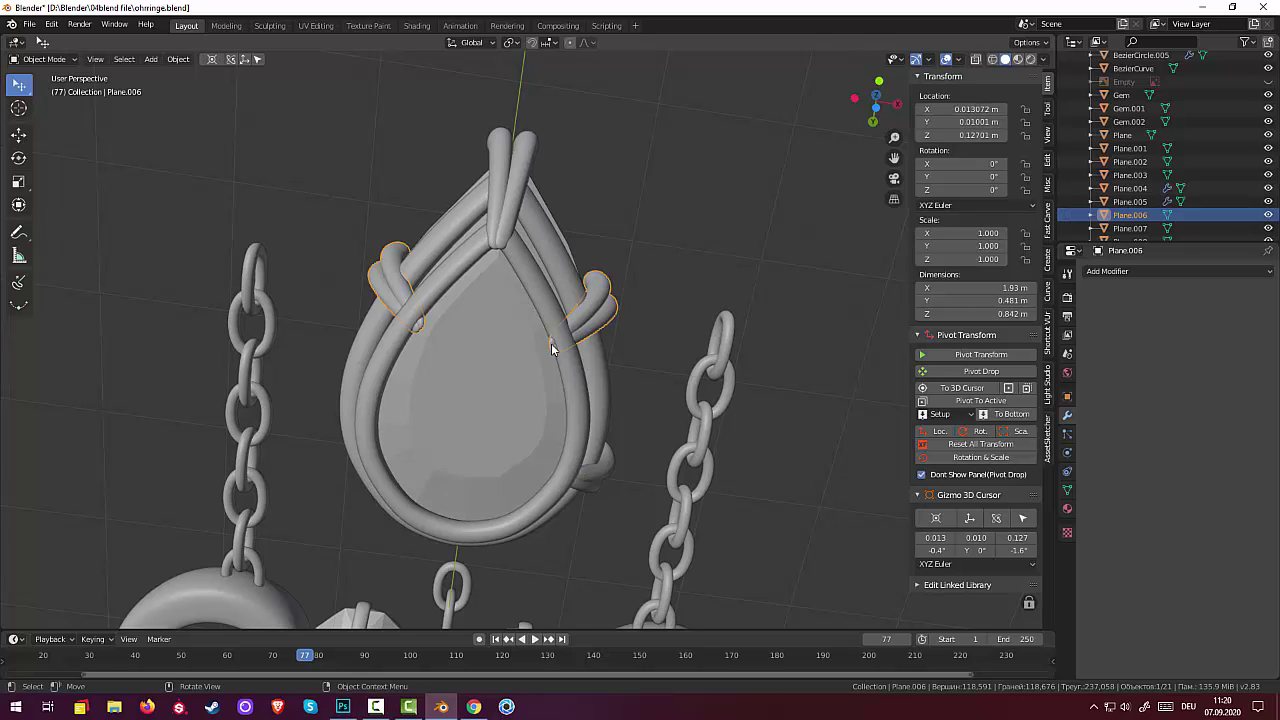
pyautogui.click(568, 369)
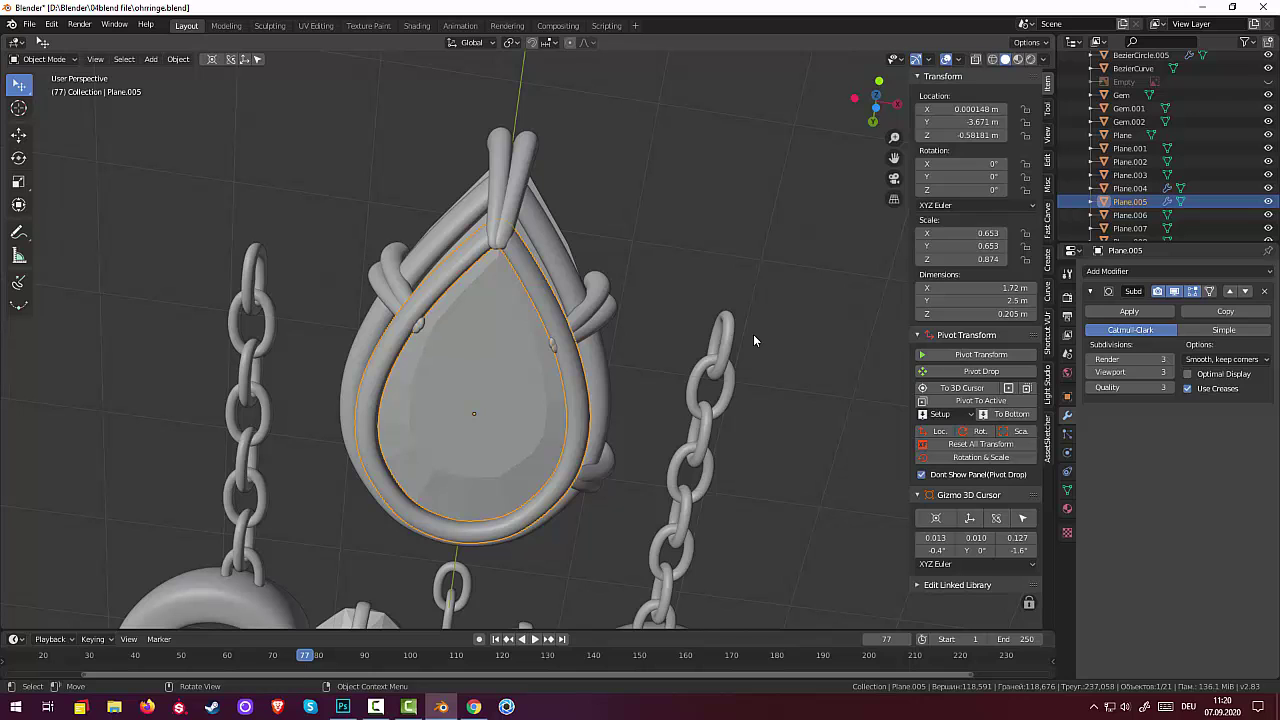
pyautogui.press('s')
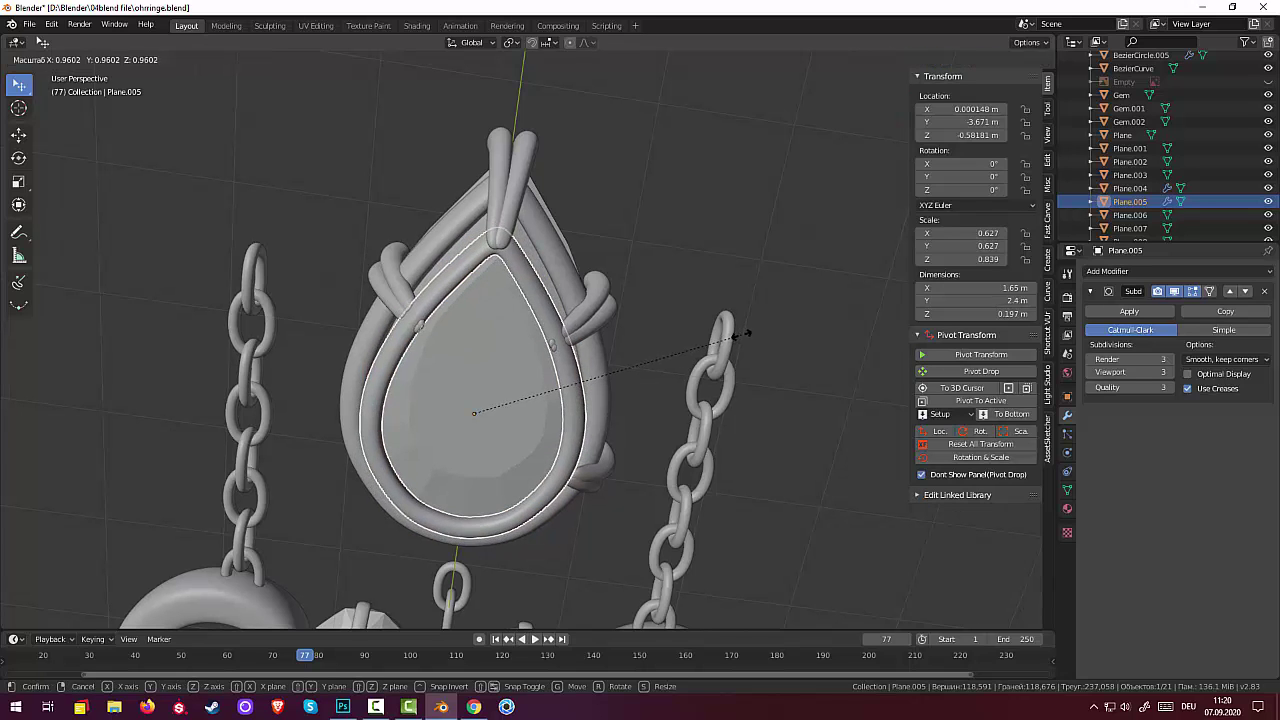
pyautogui.click(740, 334)
pyautogui.press('s')
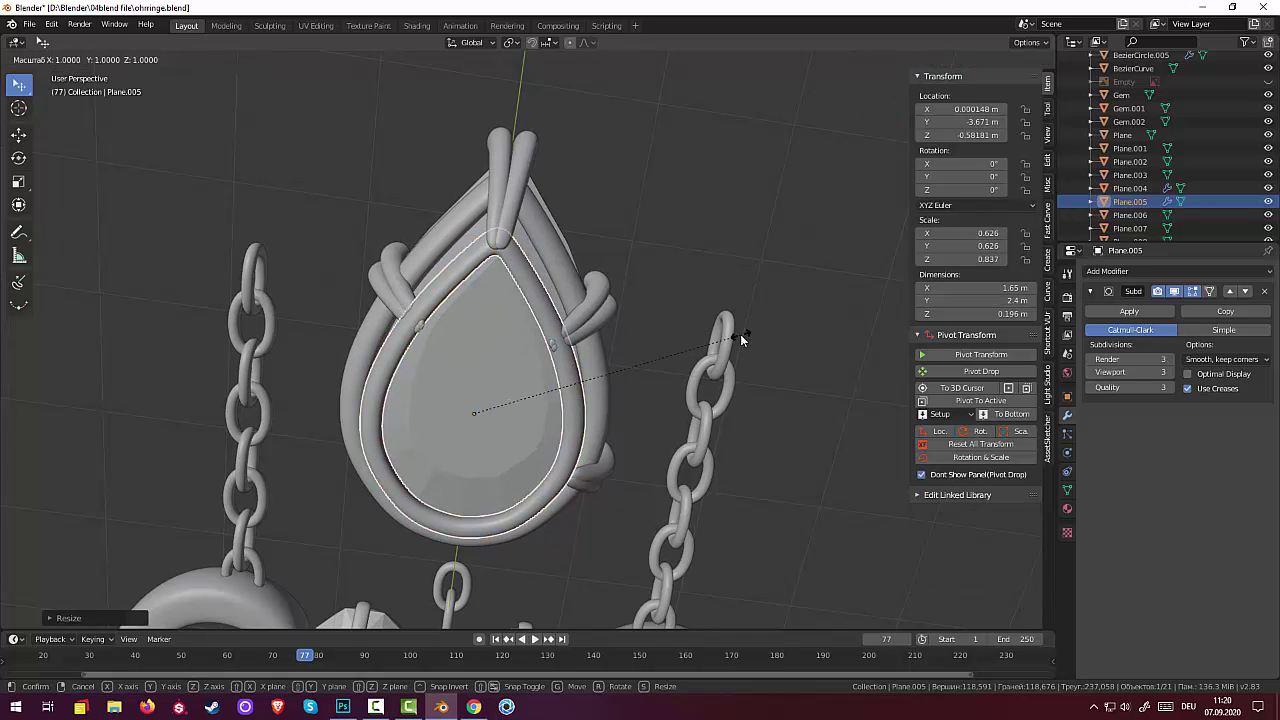
pyautogui.click(782, 322)
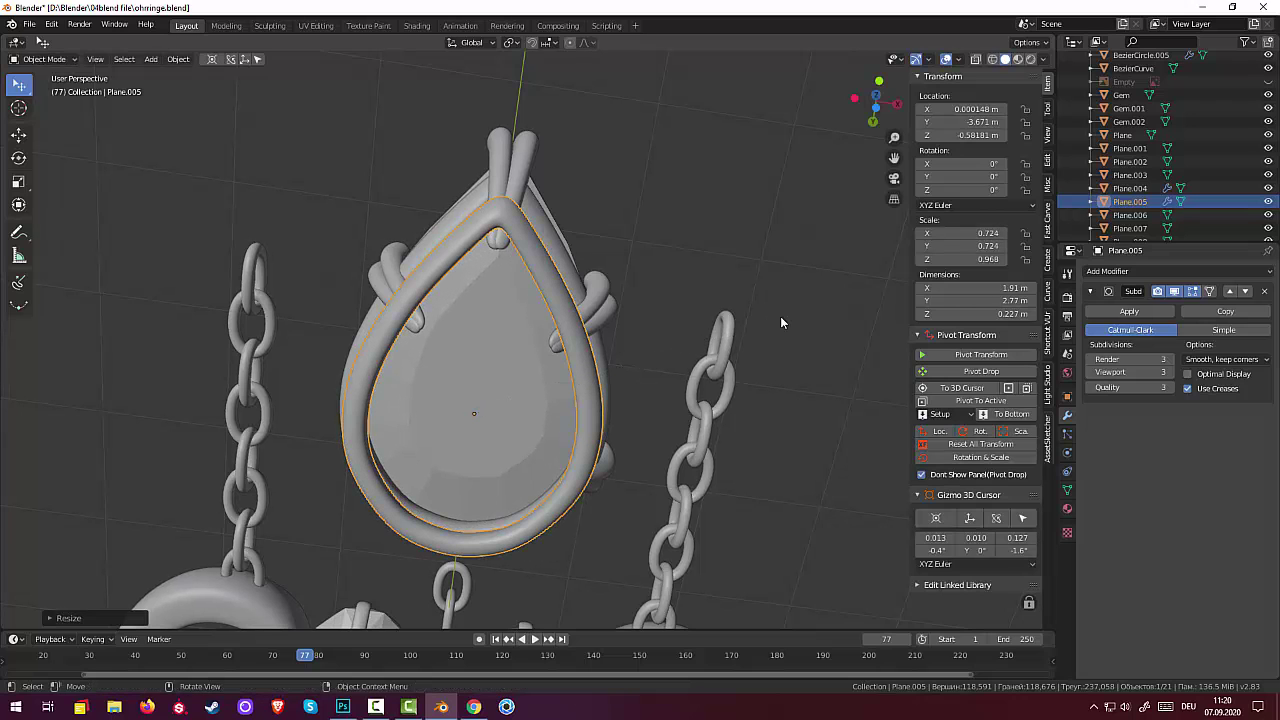
pyautogui.press('s')
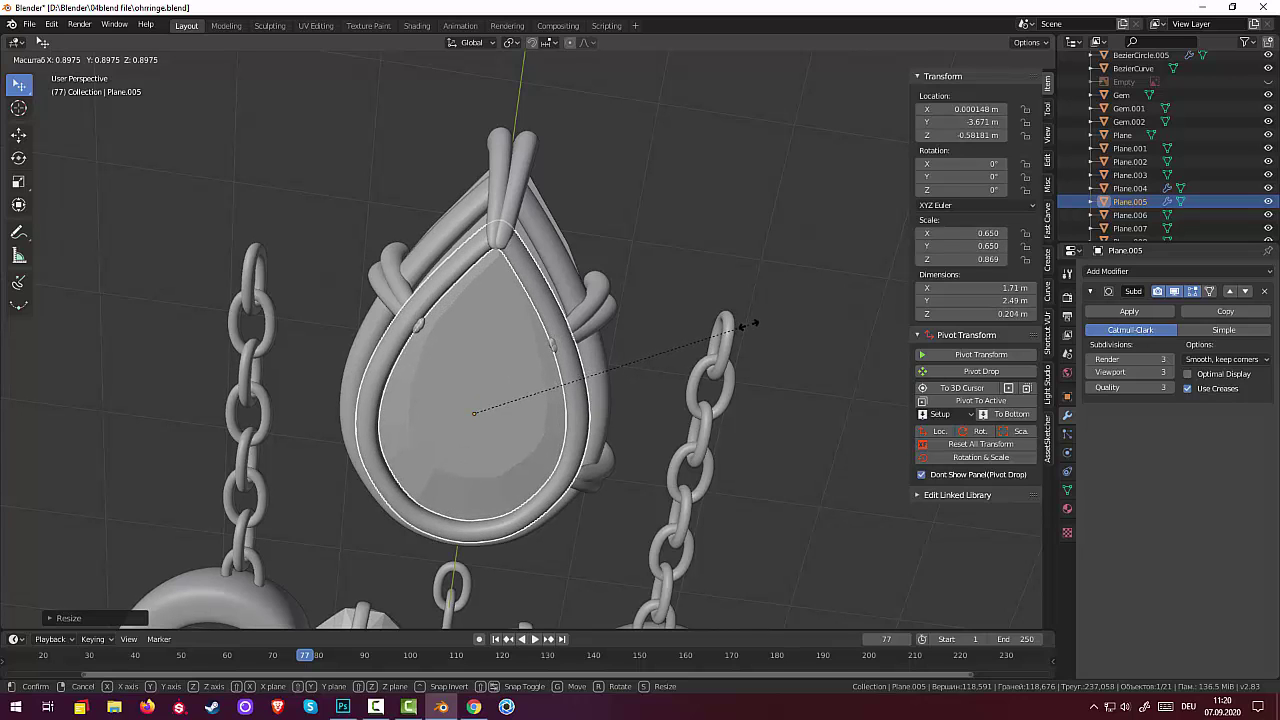
pyautogui.click(745, 329)
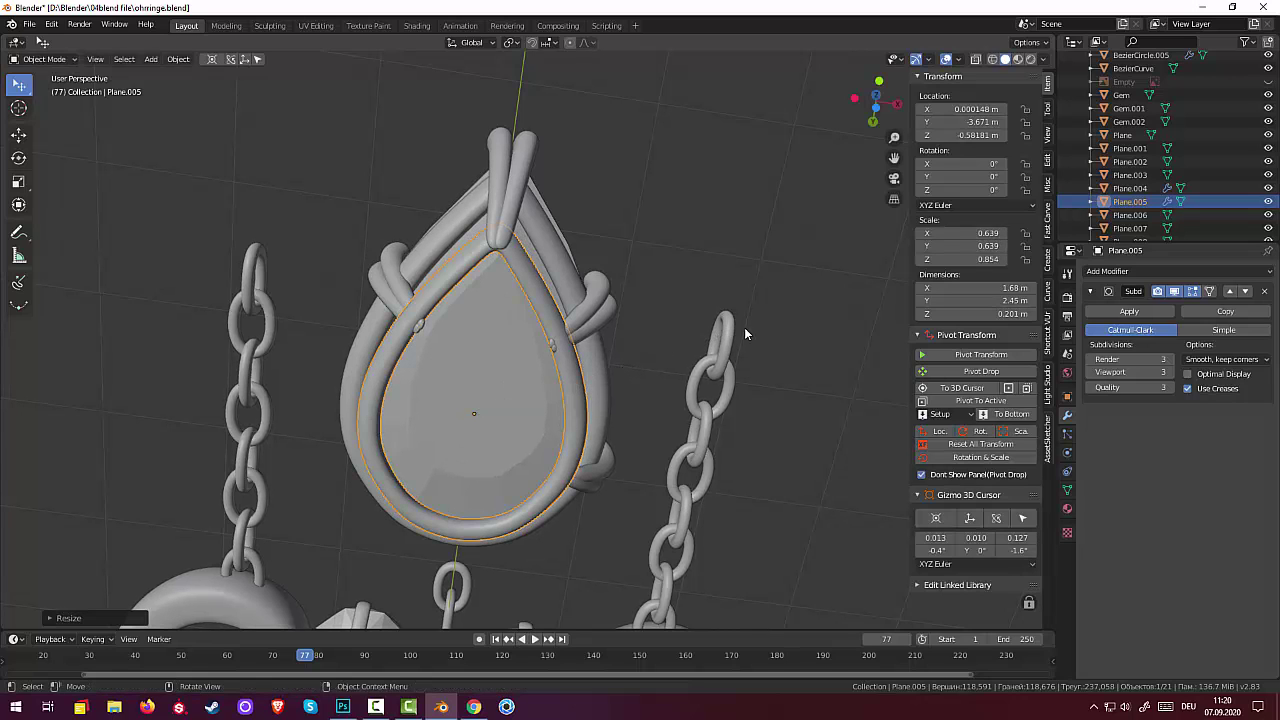
pyautogui.click(766, 252)
pyautogui.moveTo(766, 241)
pyautogui.mouseDown(button='middle')
pyautogui.moveTo(765, 385)
pyautogui.moveTo(737, 352)
pyautogui.moveTo(572, 317)
pyautogui.moveTo(575, 304)
pyautogui.mouseUp(button='middle')
pyautogui.click(503, 300)
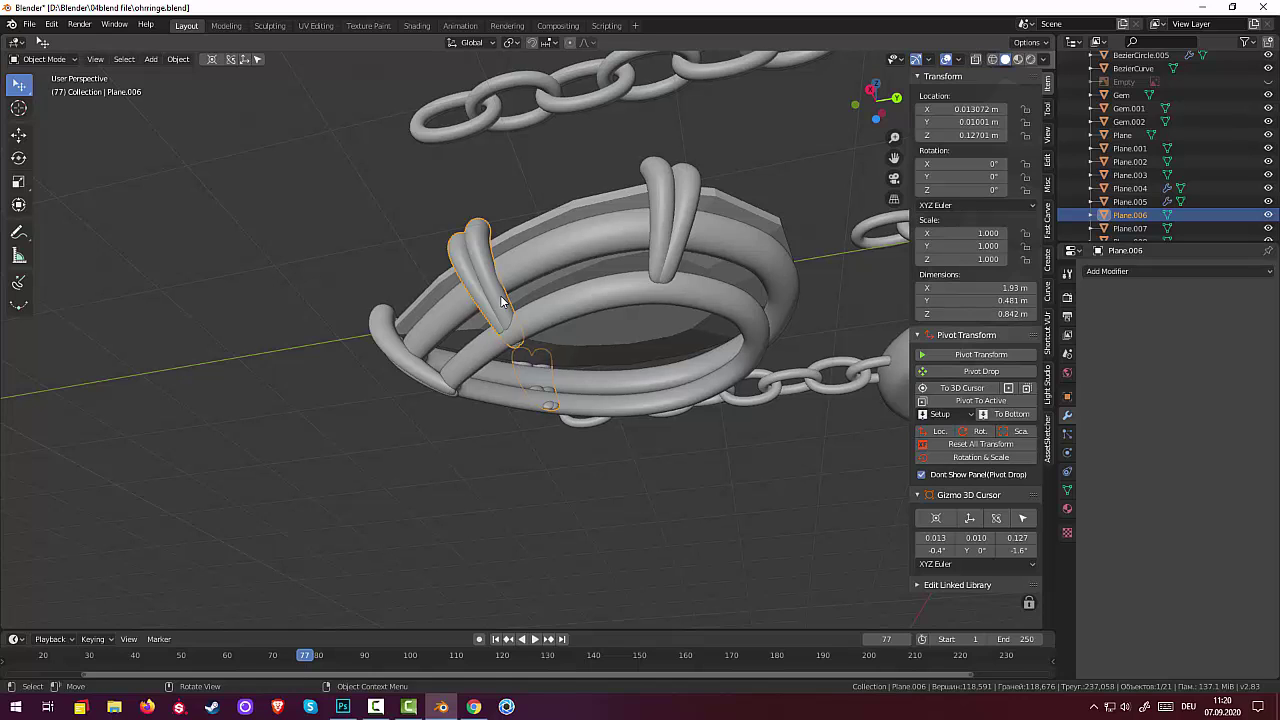
# Raise the prong Plane.006 higher along the Z axis
pyautogui.press('g')
pyautogui.press('z')
pyautogui.click(495, 291)
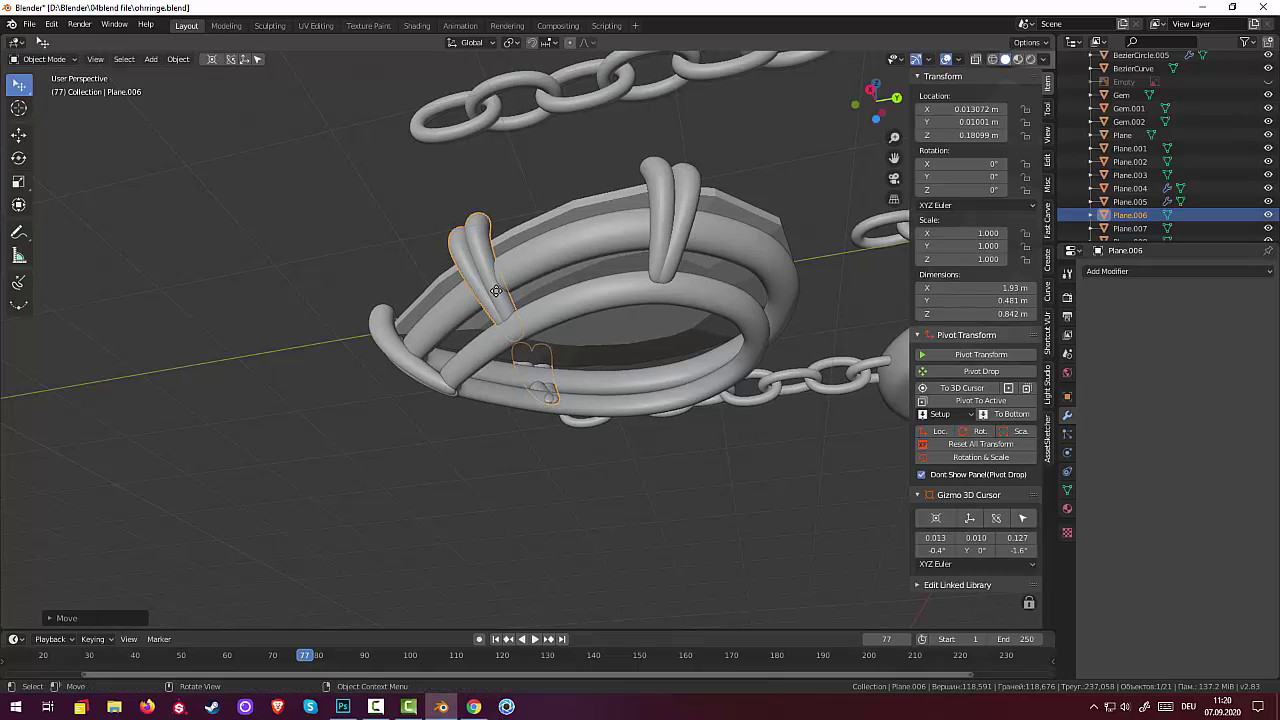
pyautogui.click(472, 381)
pyautogui.moveTo(514, 374)
pyautogui.mouseDown(button='middle')
pyautogui.moveTo(674, 449)
pyautogui.moveTo(766, 443)
pyautogui.moveTo(700, 457)
pyautogui.moveTo(678, 542)
pyautogui.moveTo(705, 517)
pyautogui.mouseUp(button='middle')
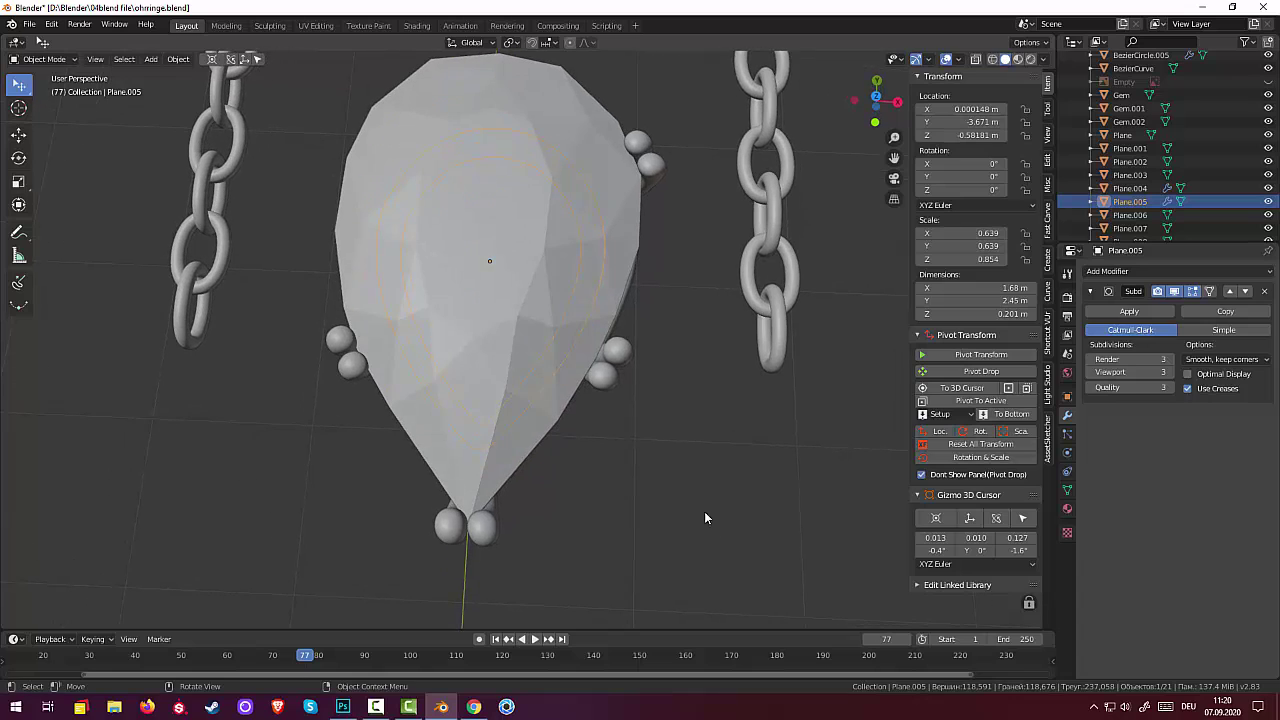
# Rotate, reposition and slightly shrink claw Plane.008 against the teardrop frame's upper right edge
pyautogui.click(652, 164)
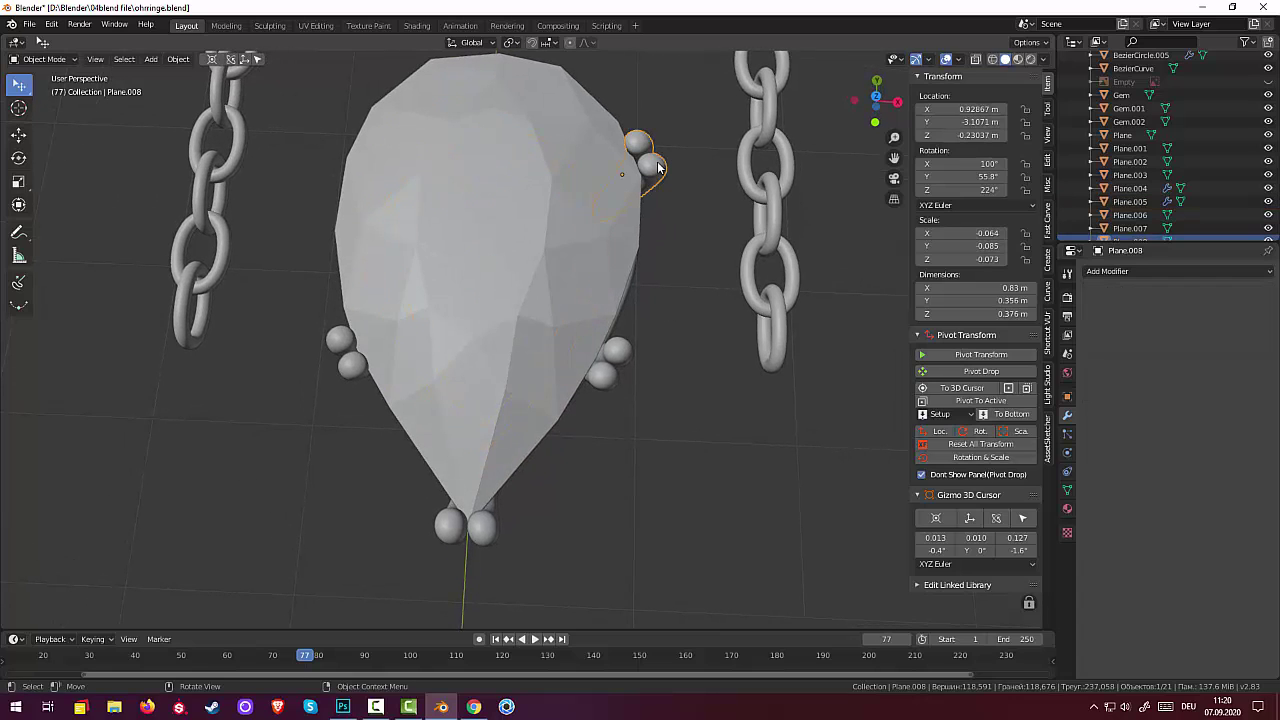
pyautogui.press('r')
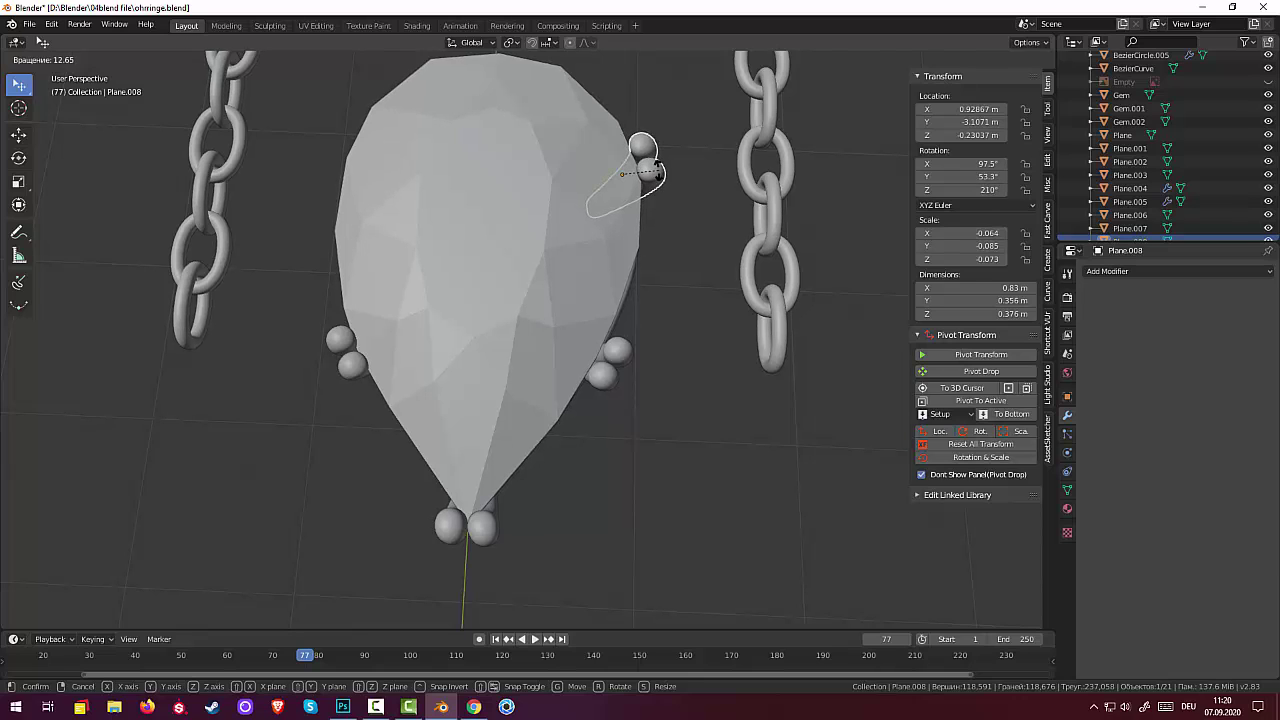
pyautogui.click(662, 172)
pyautogui.scroll(-3, 675, 226)
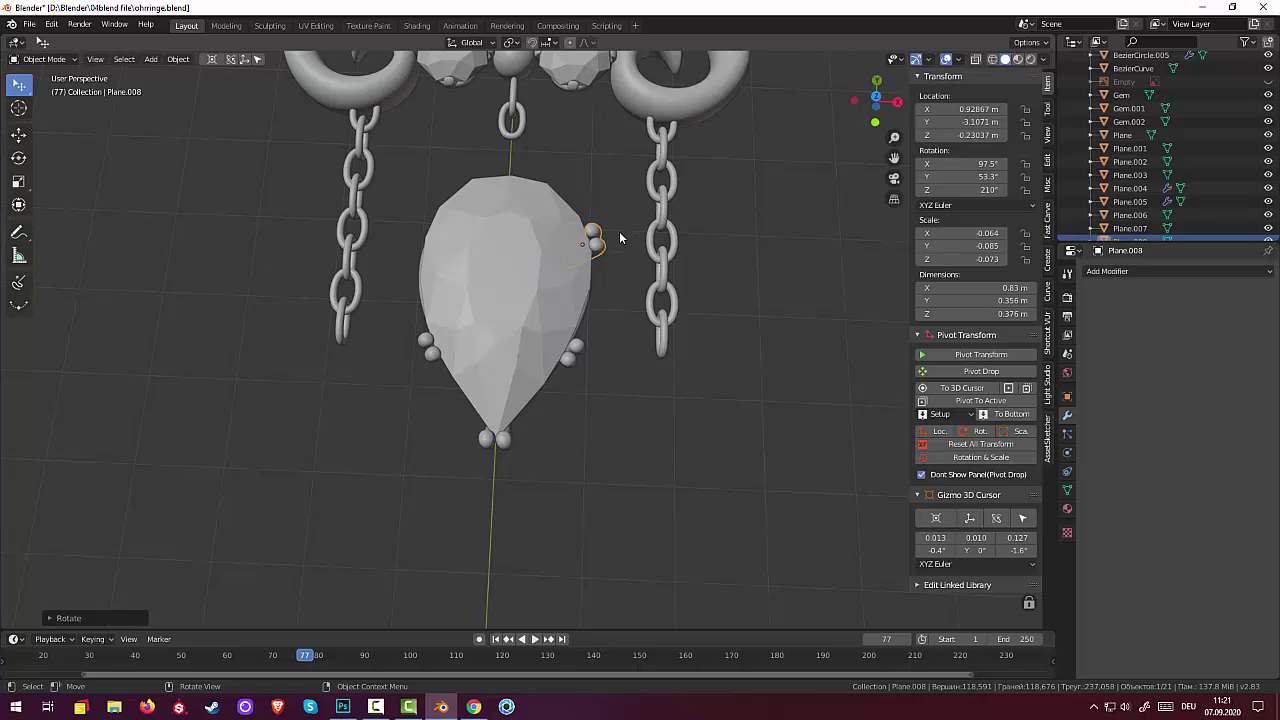
pyautogui.press('g')
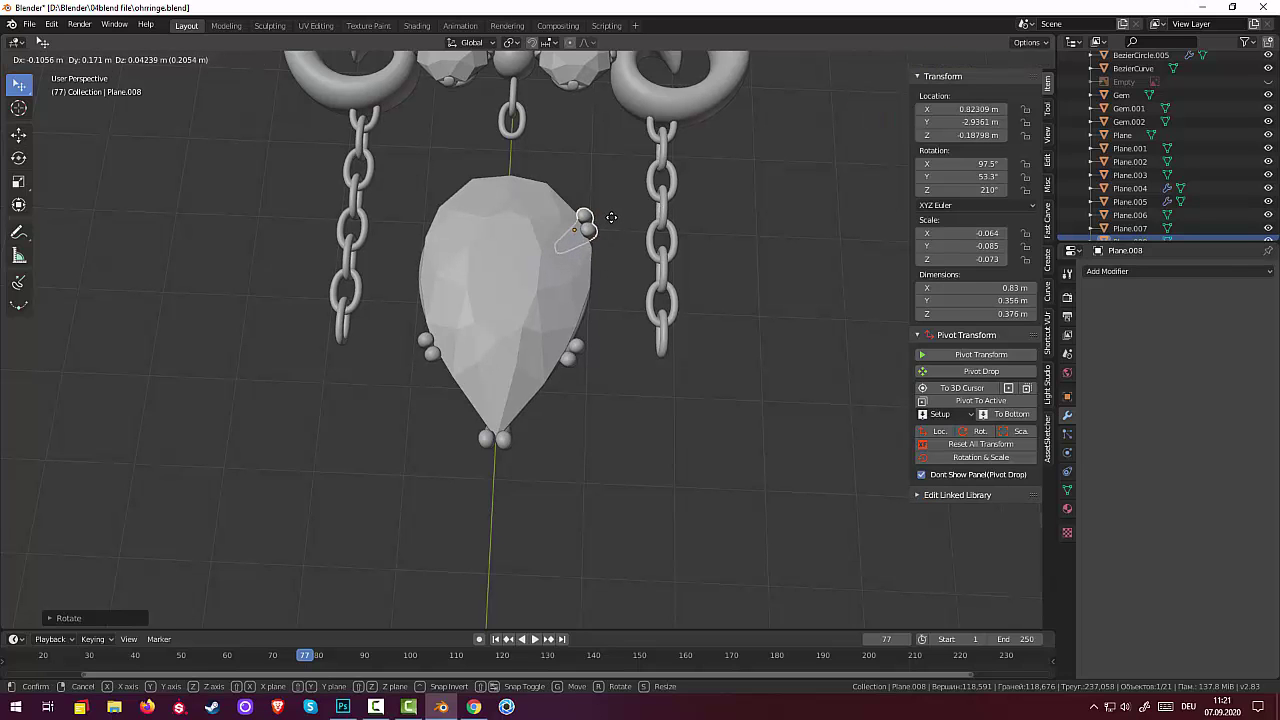
pyautogui.click(611, 217)
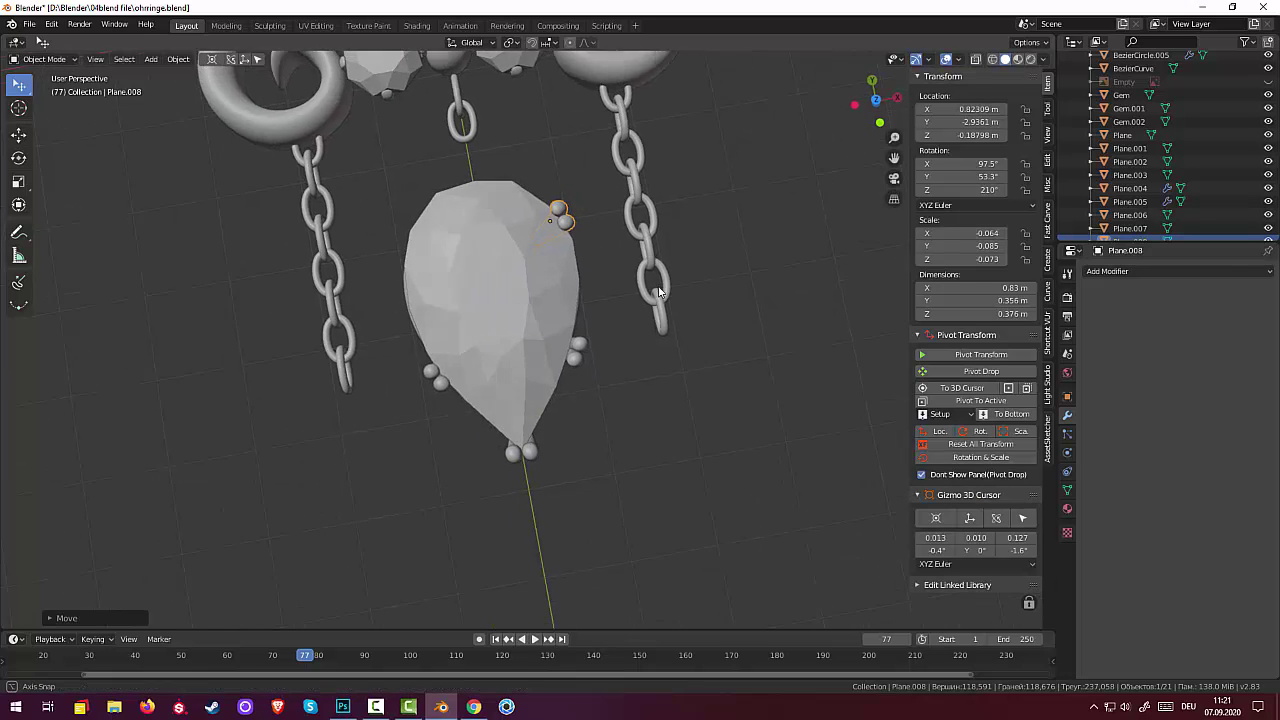
pyautogui.moveTo(632, 267)
pyautogui.mouseDown(button='middle')
pyautogui.moveTo(605, 102)
pyautogui.moveTo(514, 125)
pyautogui.moveTo(547, 135)
pyautogui.moveTo(606, 216)
pyautogui.mouseUp(button='middle')
pyautogui.scroll(-3, 605, 102)
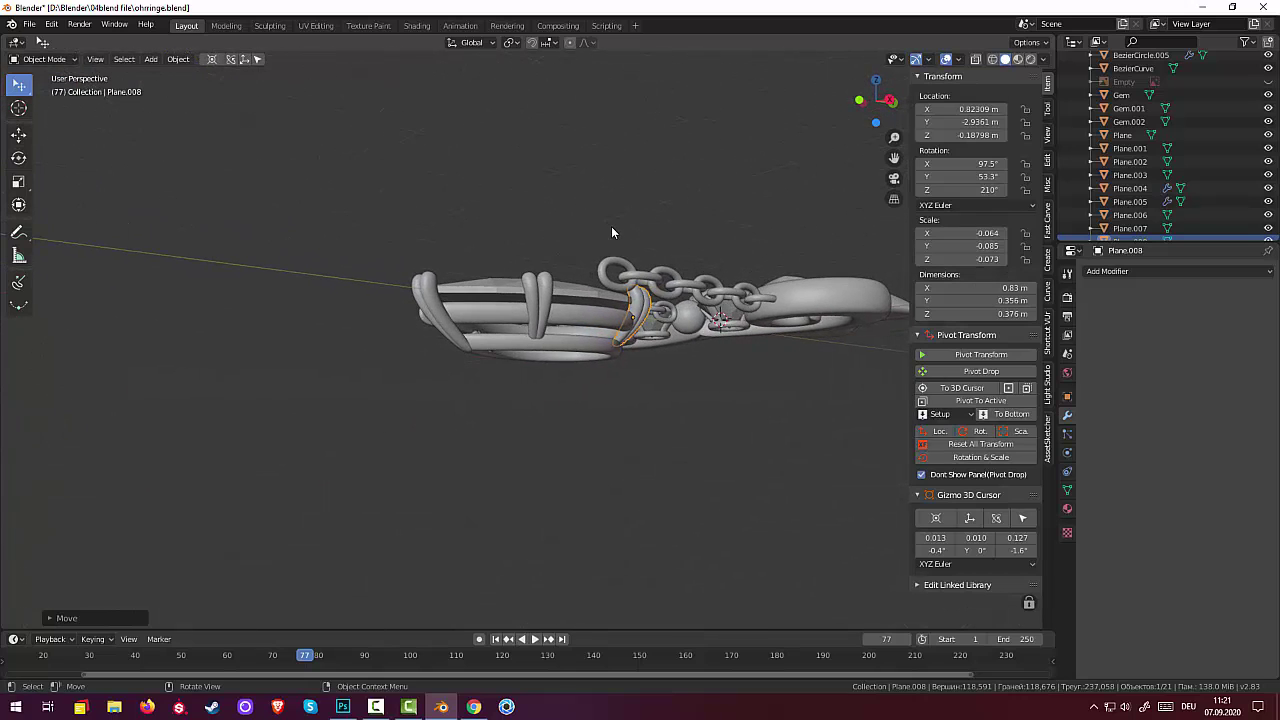
pyautogui.press('s')
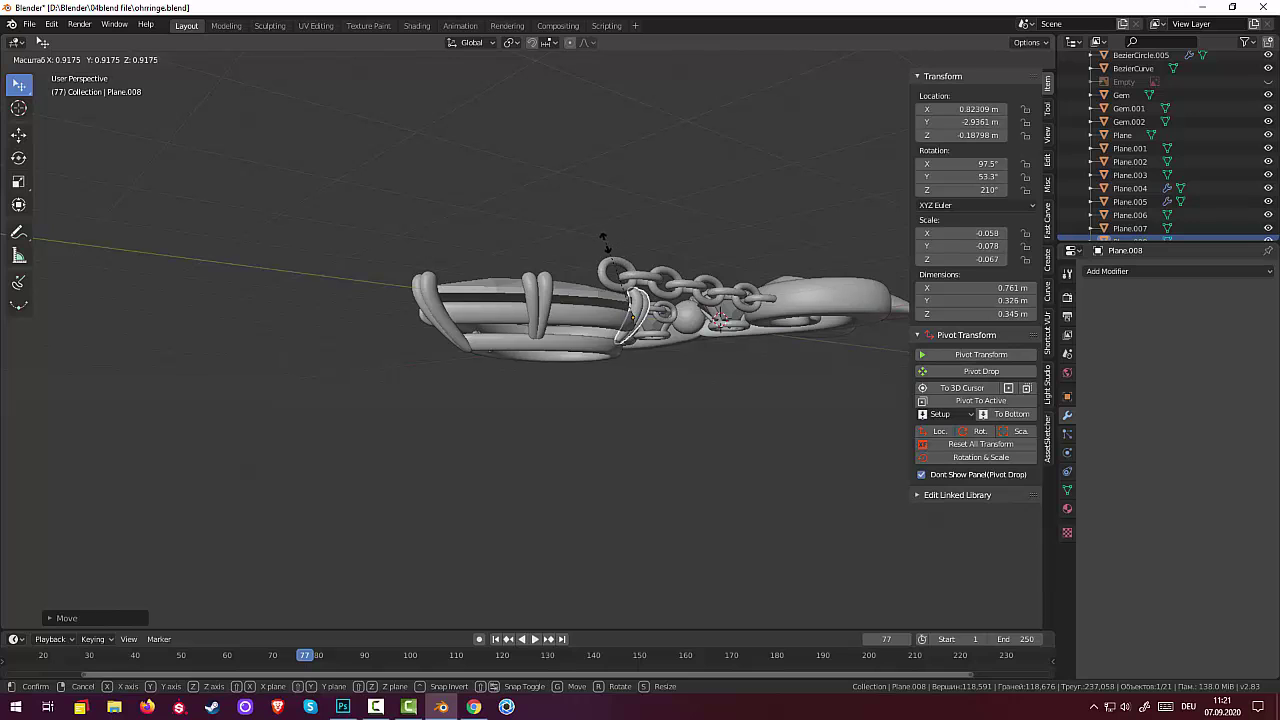
pyautogui.click(594, 231)
# Rotate the bead pair to 112°, 61.3°, 234° so it lies along the gem's edge
pyautogui.click(641, 348)
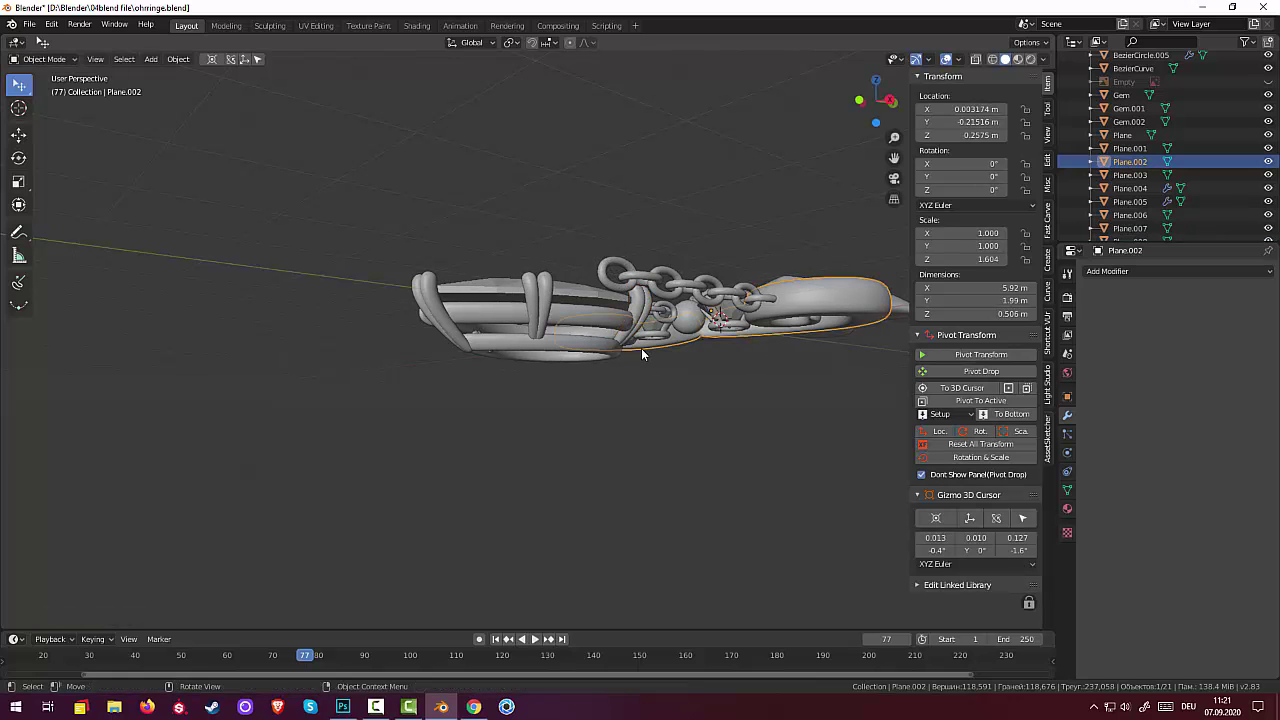
pyautogui.moveTo(643, 355); pyautogui.dragTo(732, 439, button='middle')
pyautogui.click(572, 232)
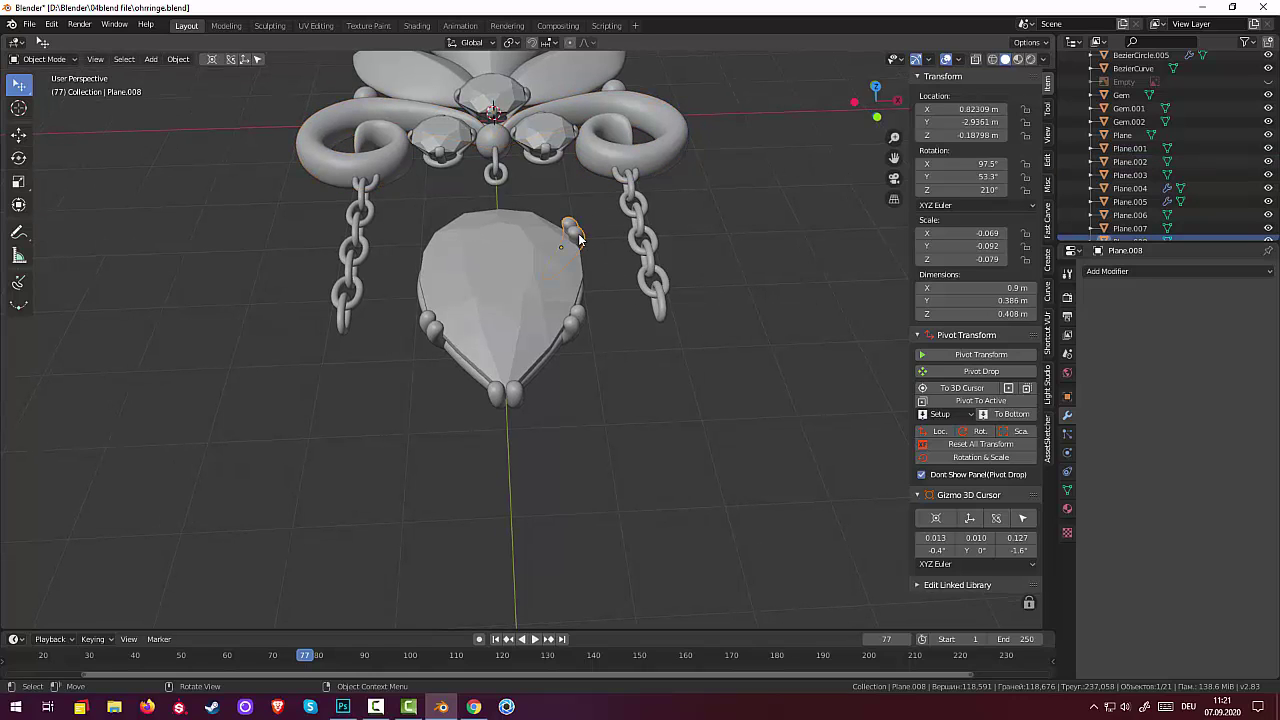
pyautogui.press('r')
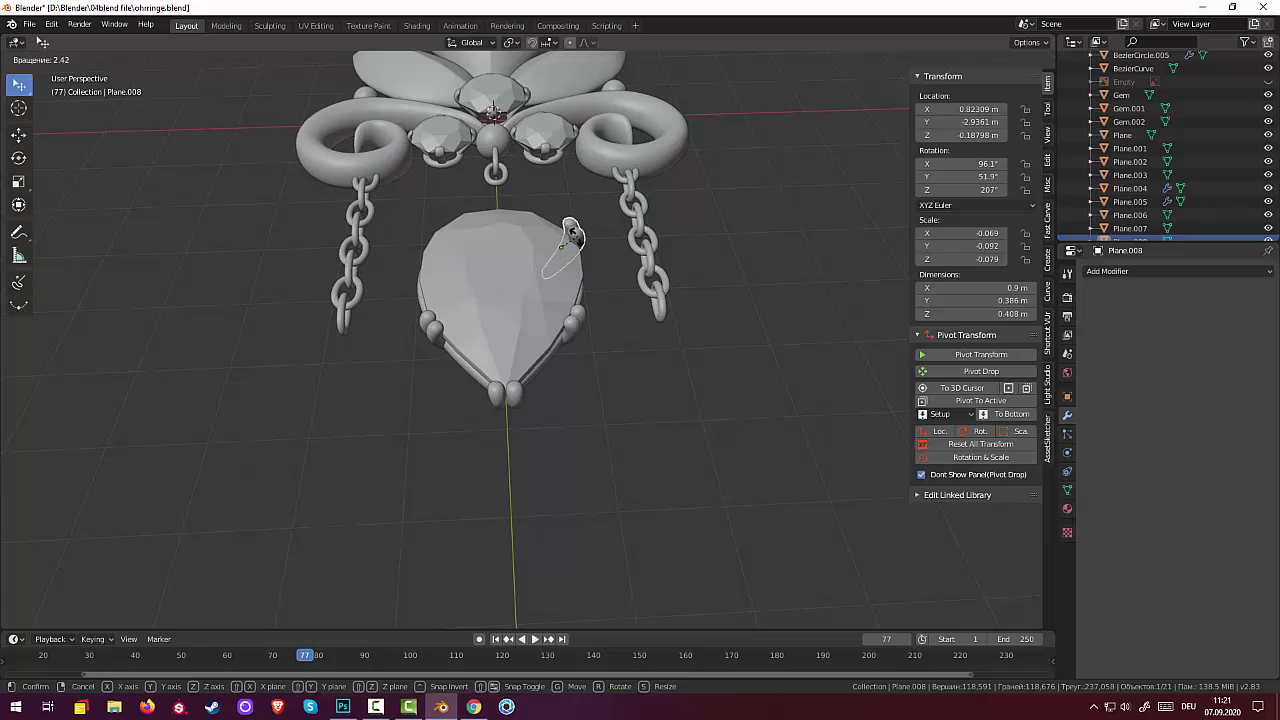
pyautogui.click(567, 233)
pyautogui.moveTo(612, 349)
pyautogui.mouseDown(button='middle')
pyautogui.moveTo(658, 379)
pyautogui.moveTo(531, 433)
pyautogui.moveTo(475, 390)
pyautogui.moveTo(470, 316)
pyautogui.moveTo(657, 421)
pyautogui.mouseUp(button='middle')
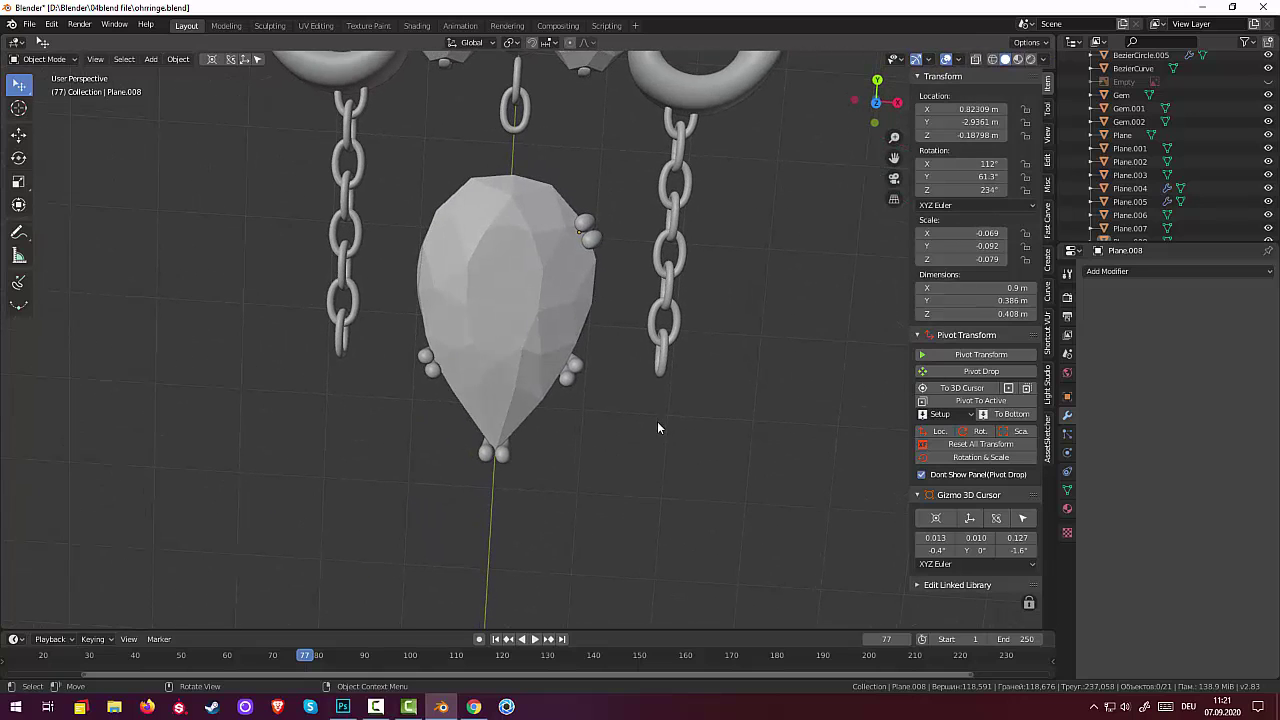
pyautogui.click(593, 242)
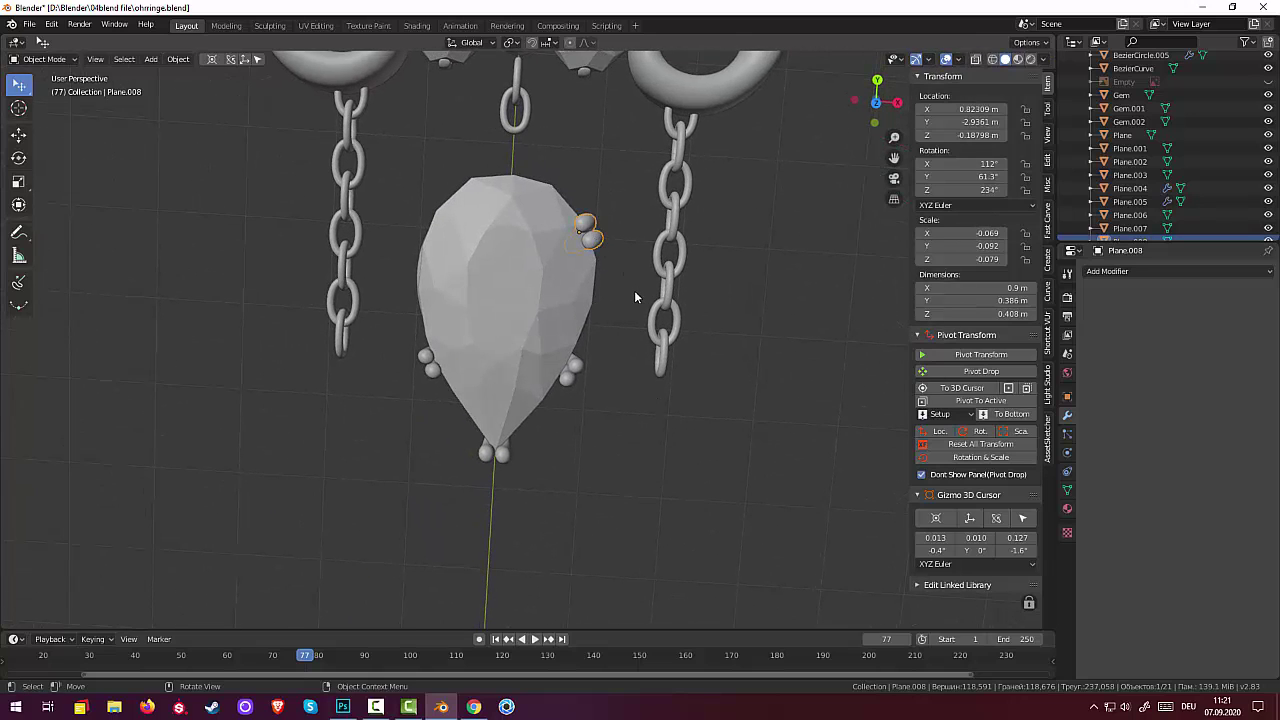
pyautogui.click(177, 59)
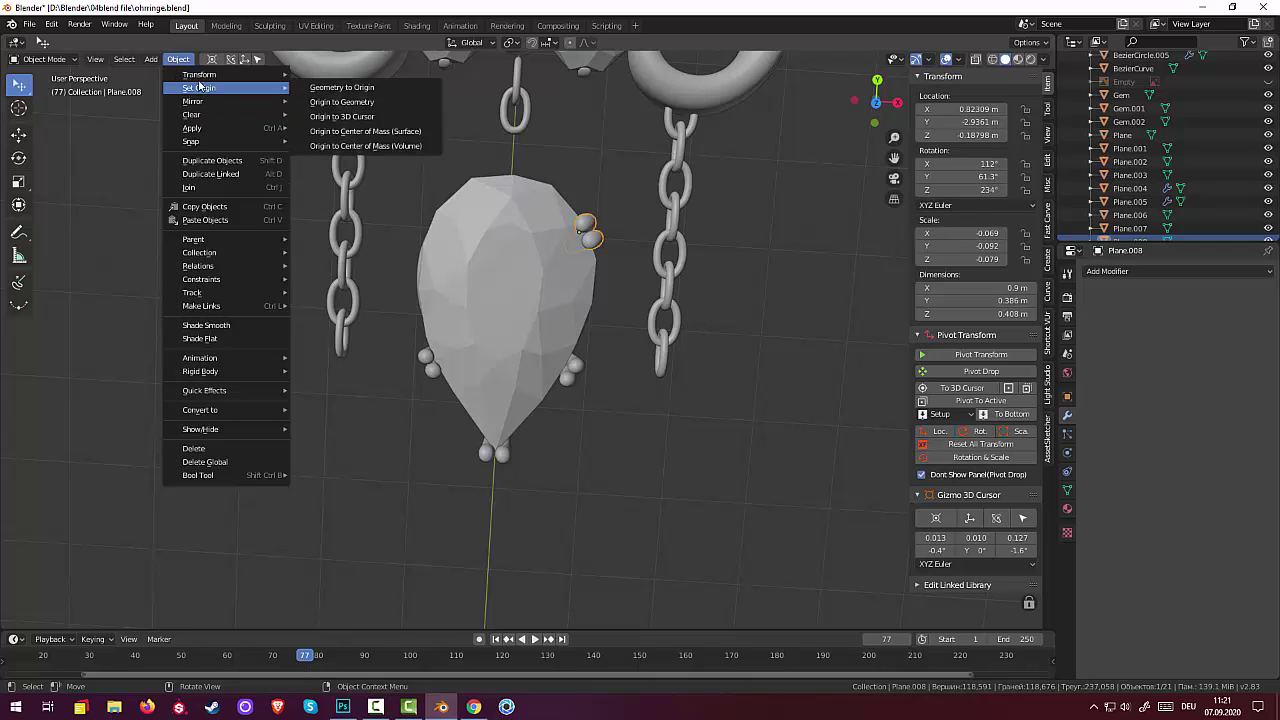
pyautogui.moveTo(199, 88)
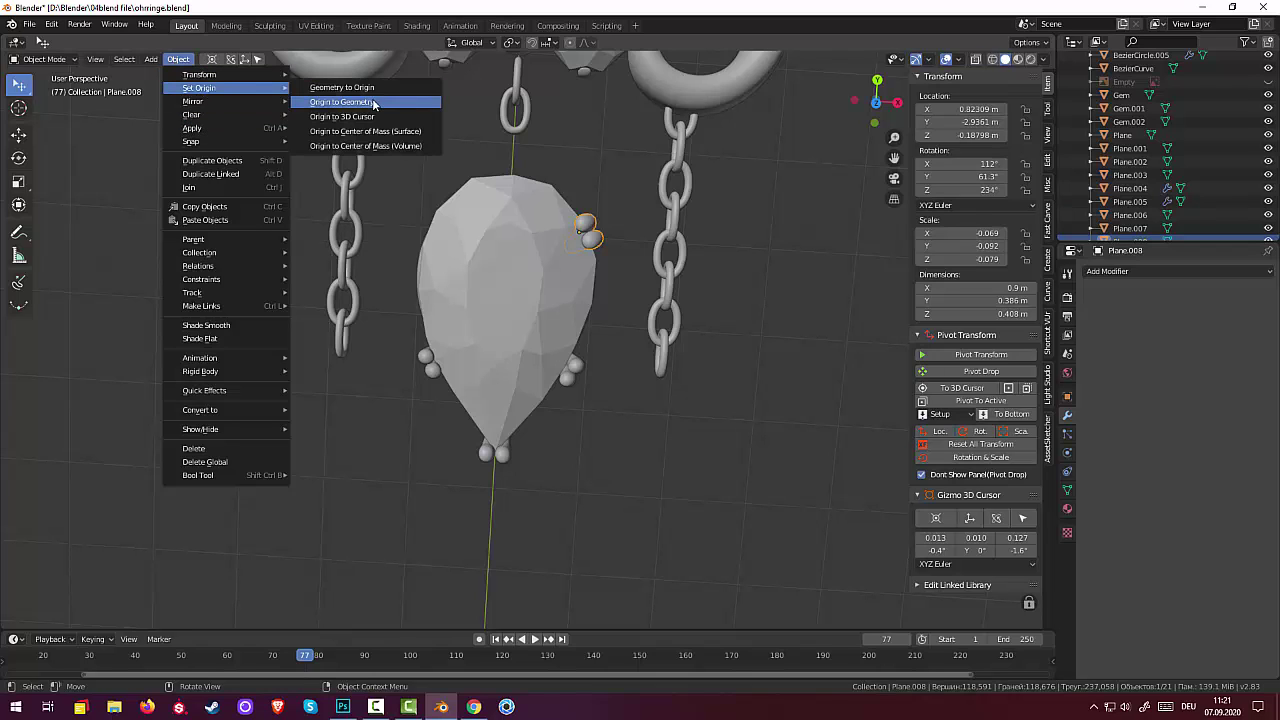
# Set Plane.008's origin to the 3D cursor, reset its transforms, and add an X Mirror modifier
pyautogui.click(345, 117)
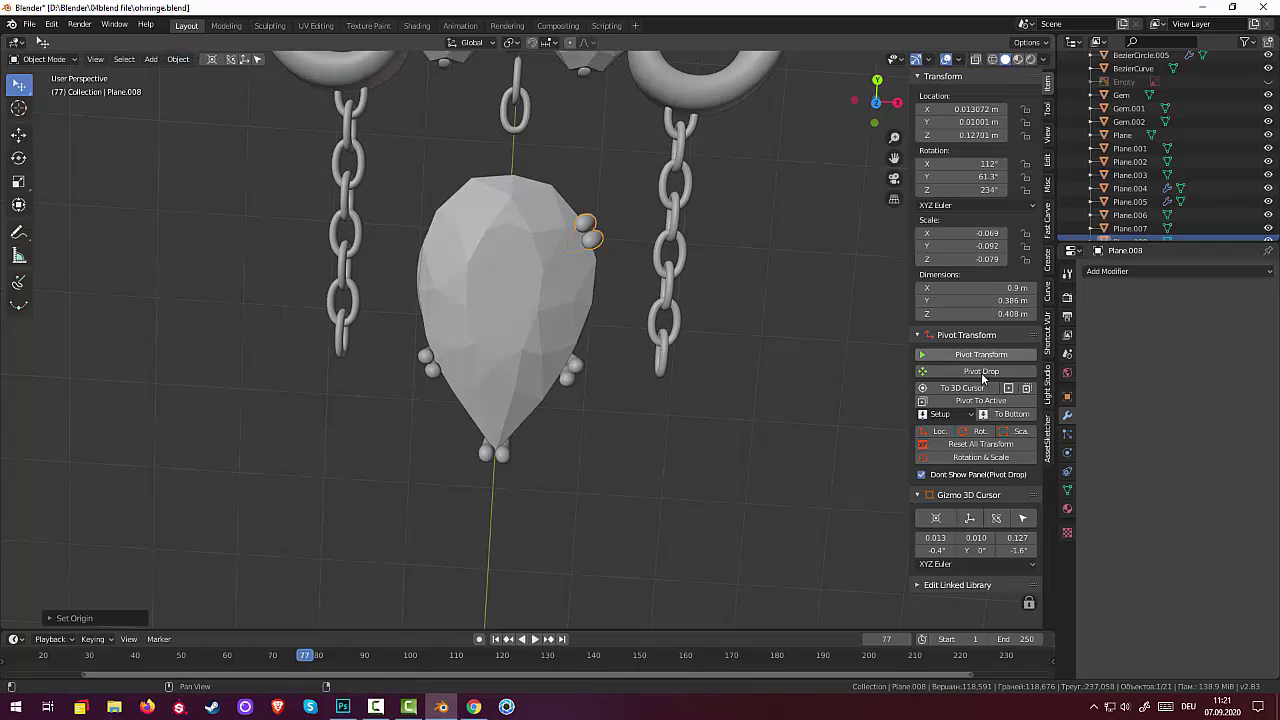
pyautogui.click(979, 447)
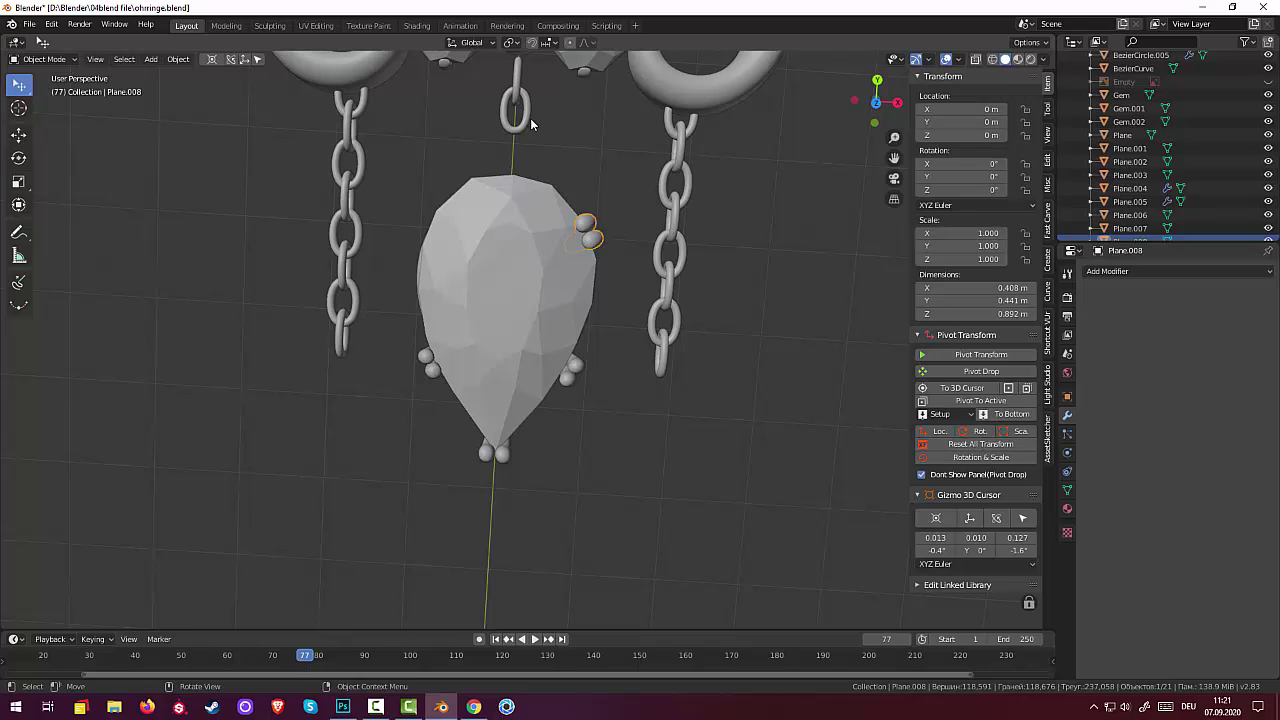
pyautogui.click(1100, 273)
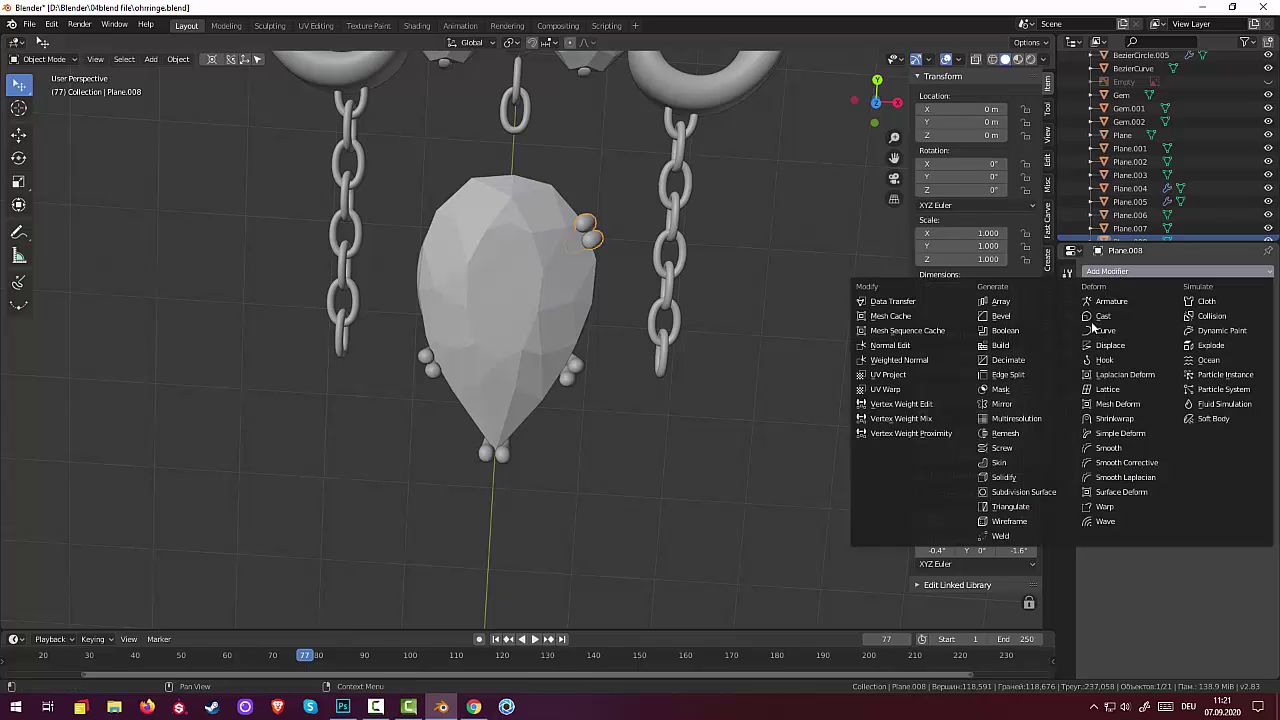
pyautogui.click(1008, 403)
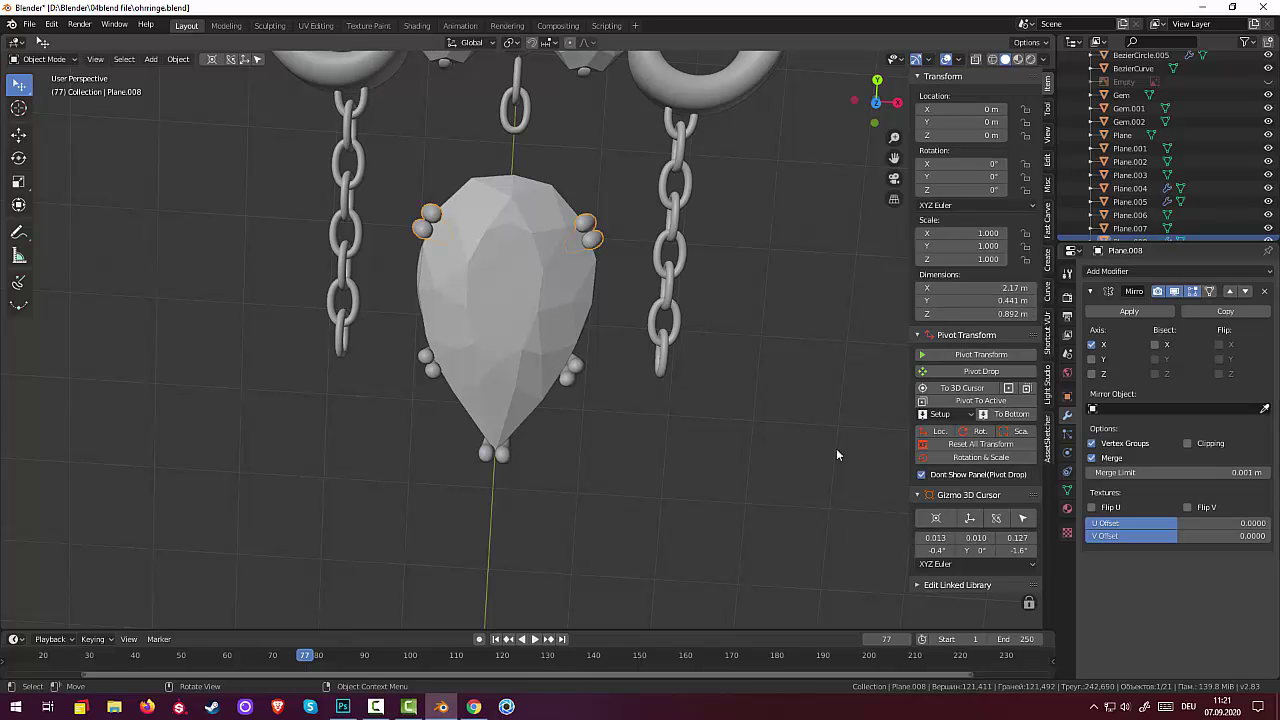
pyautogui.moveTo(811, 441)
pyautogui.mouseDown(button='middle')
pyautogui.moveTo(655, 315)
pyautogui.moveTo(665, 274)
pyautogui.moveTo(632, 355)
pyautogui.moveTo(720, 338)
pyautogui.moveTo(752, 417)
pyautogui.moveTo(789, 444)
pyautogui.moveTo(791, 402)
pyautogui.mouseUp(button='middle')
# Select the upper link of the short chain and briefly play the animation to check it
pyautogui.scroll(-2, 775, 399)
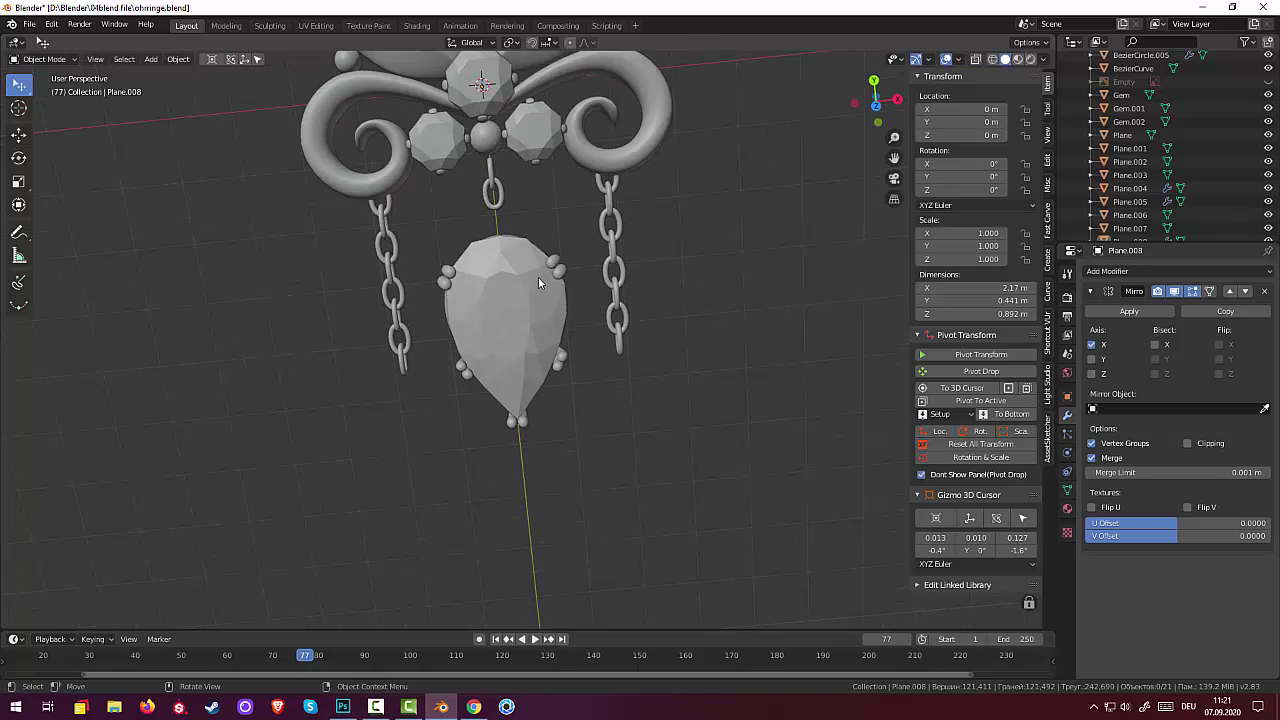
pyautogui.click(493, 196)
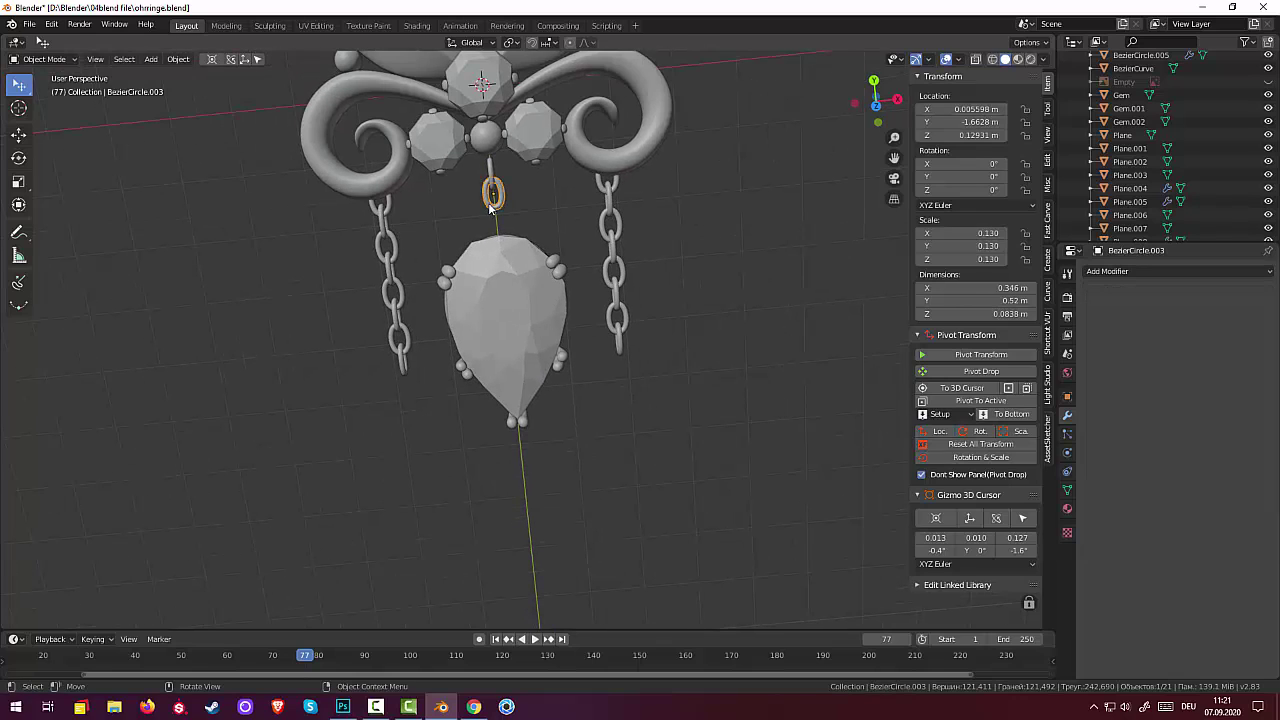
pyautogui.click(491, 175)
pyautogui.moveTo(516, 183)
pyautogui.mouseDown(button='middle')
pyautogui.moveTo(540, 190)
pyautogui.moveTo(602, 121)
pyautogui.moveTo(578, 97)
pyautogui.mouseUp(button='middle')
pyautogui.scroll(2, 545, 192)
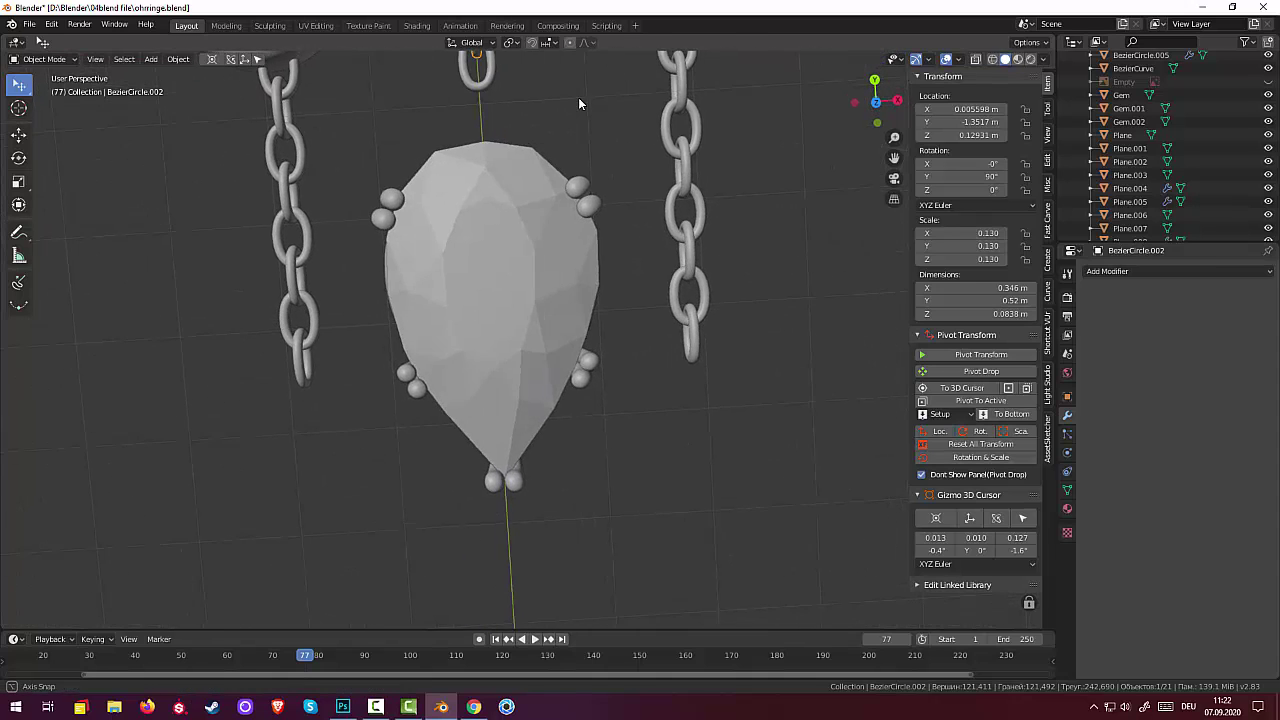
pyautogui.press('space')
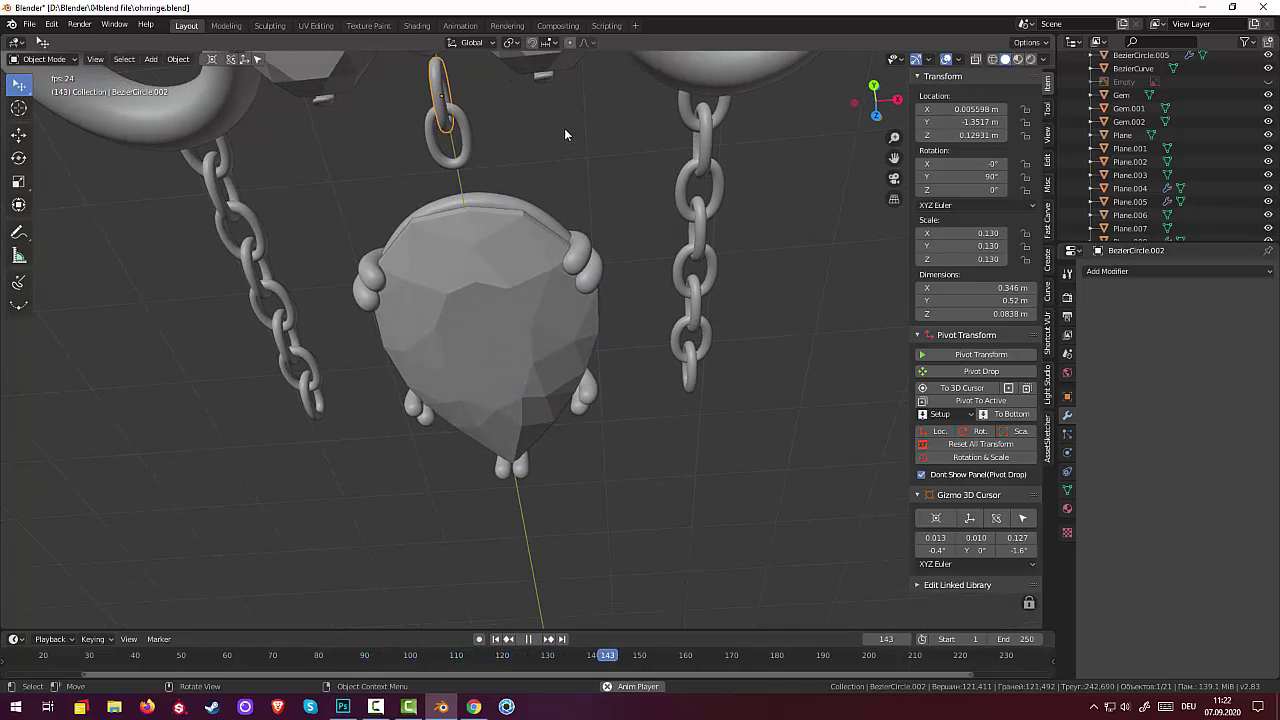
pyautogui.press('space')
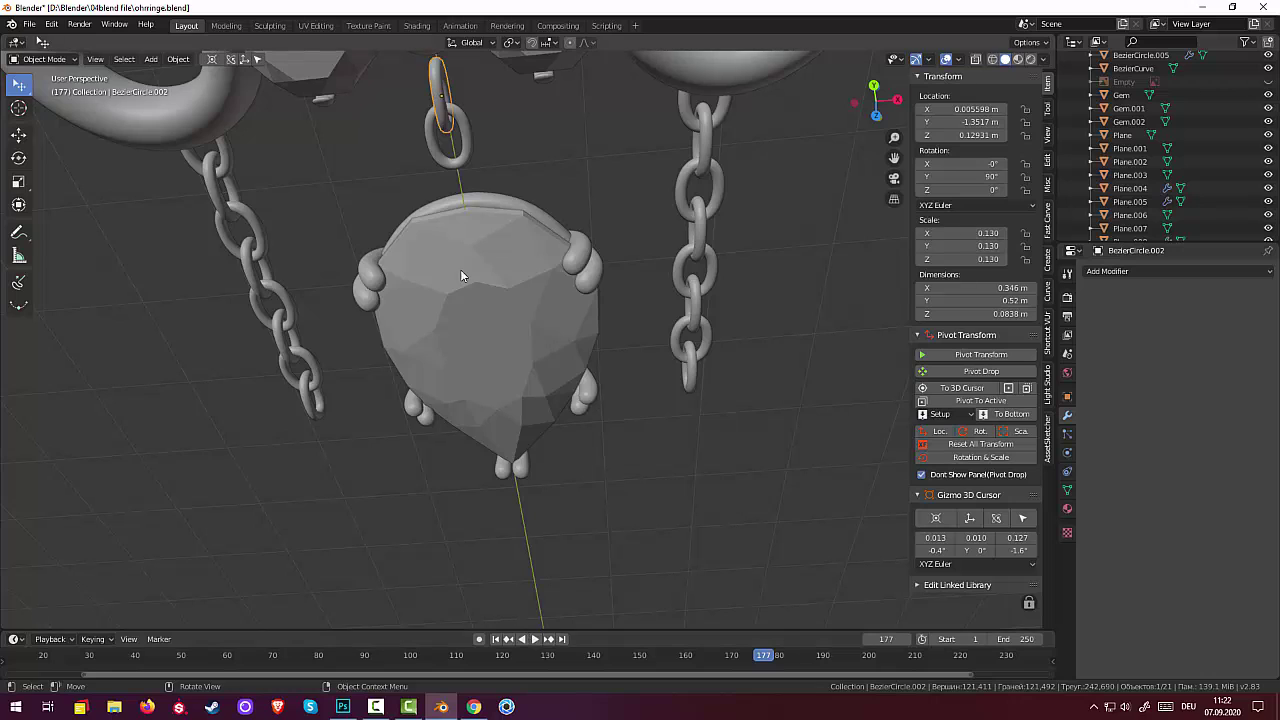
pyautogui.moveTo(460, 269); pyautogui.dragTo(411, 268, button='middle')
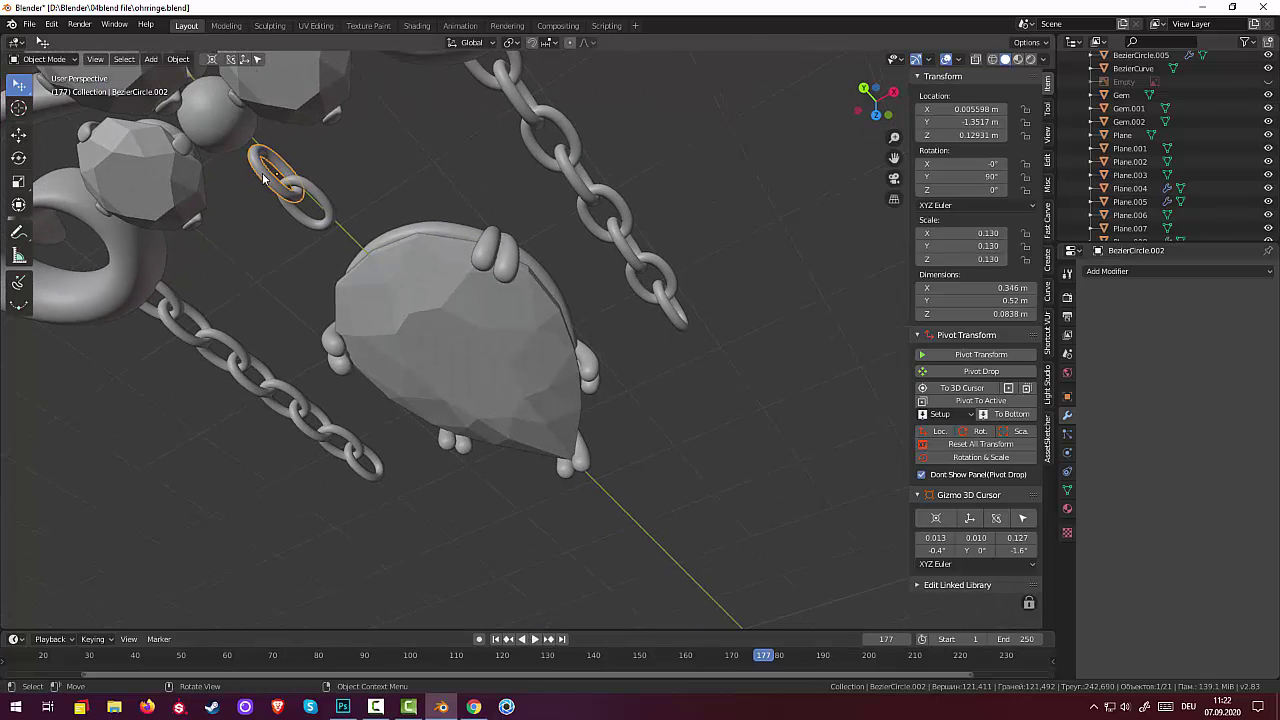
# Move the selected chain links along the Y axis
pyautogui.keyDown('shift'); pyautogui.click(321, 223); pyautogui.keyUp('shift')
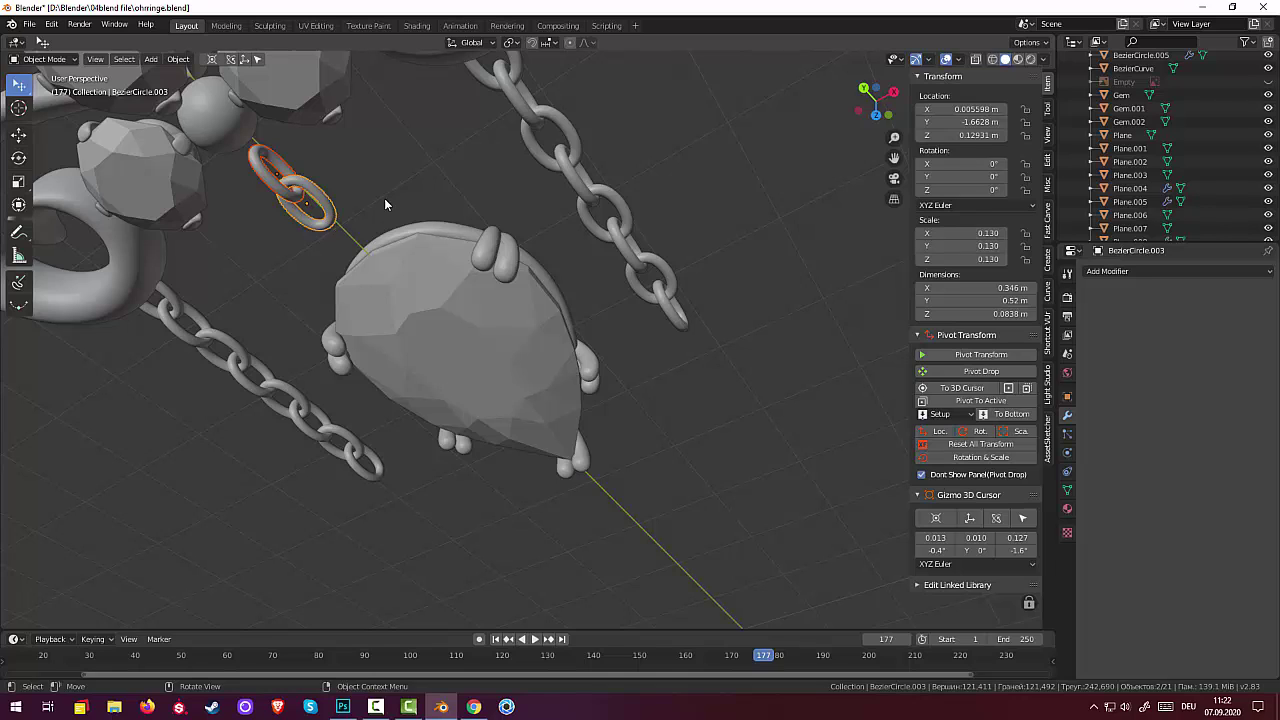
pyautogui.press('g')
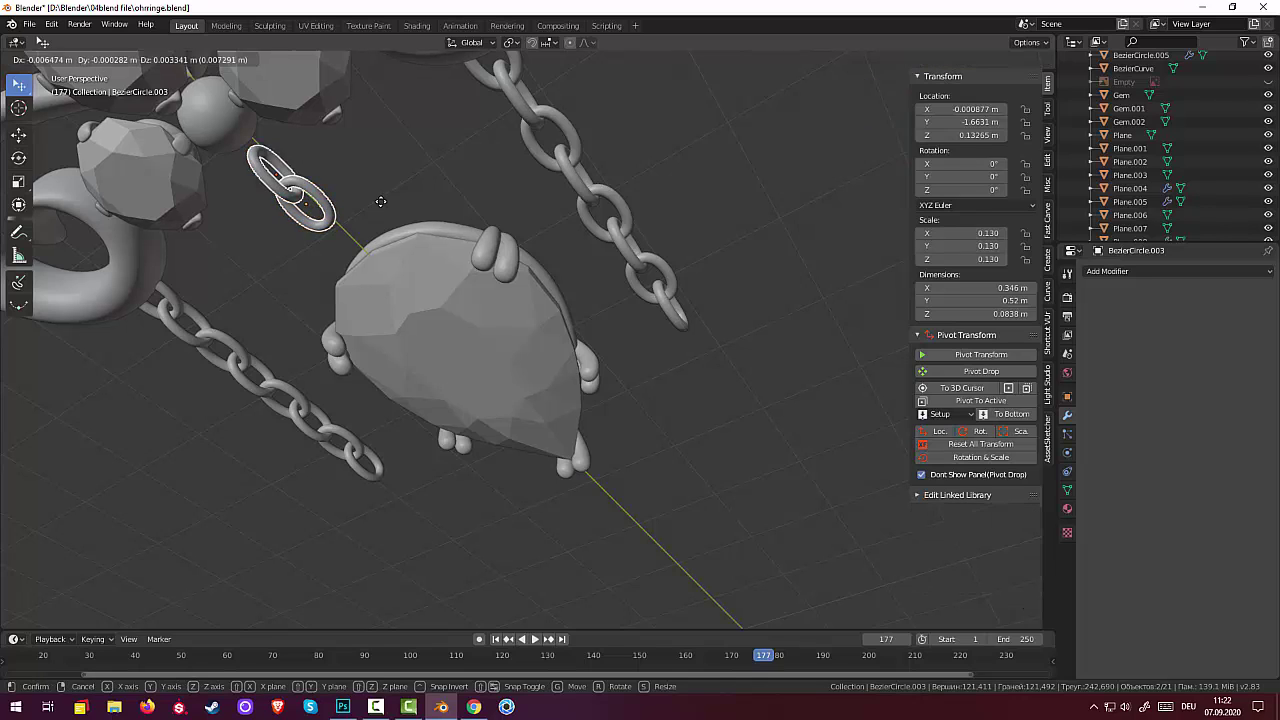
pyautogui.press('z')
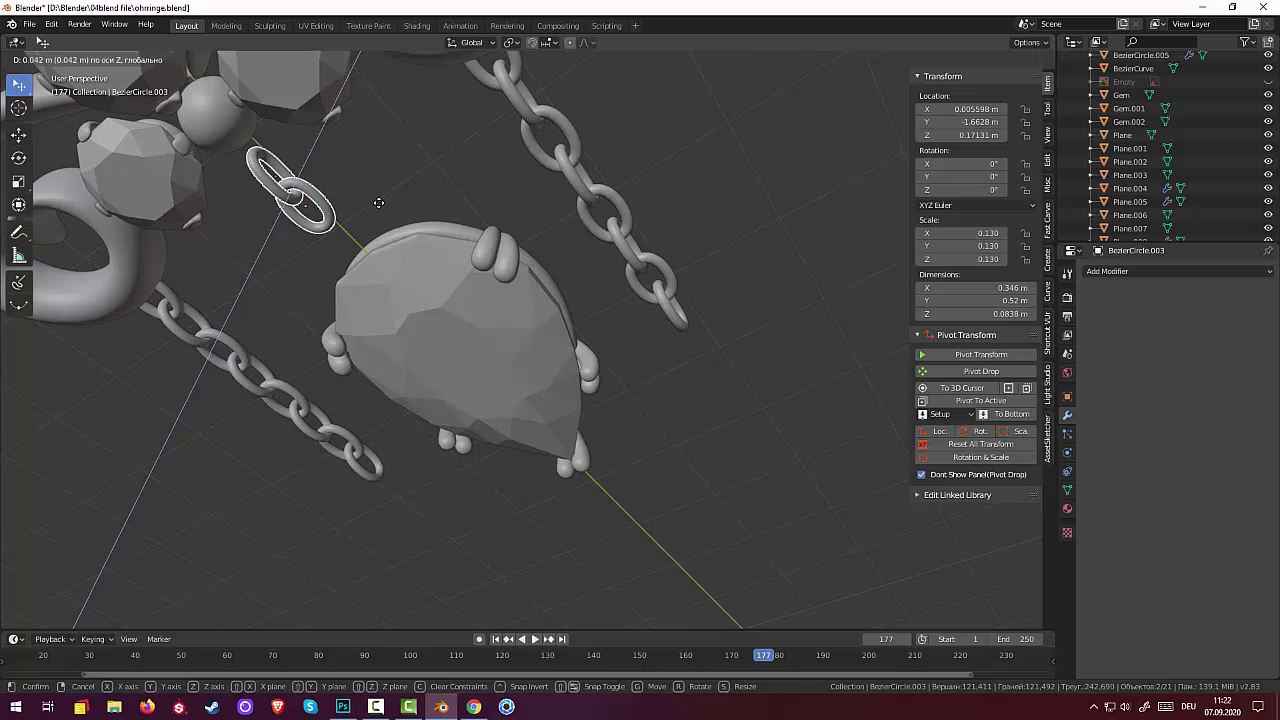
pyautogui.press('y')
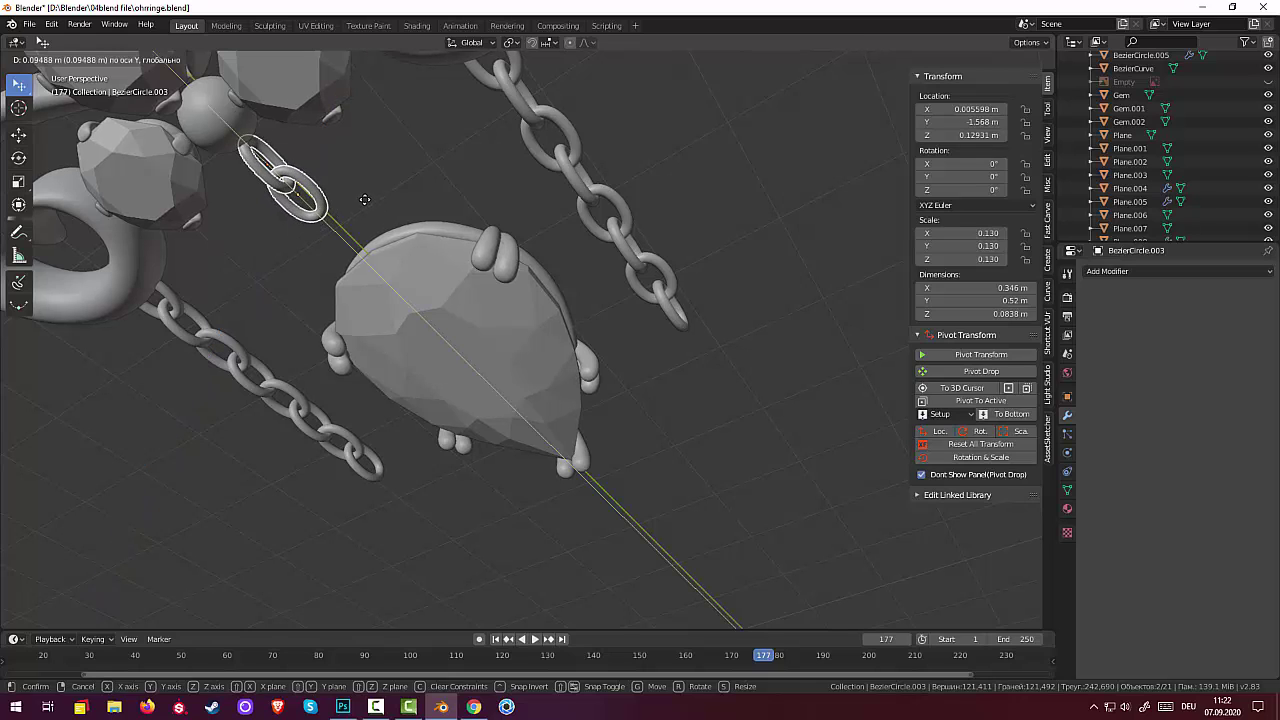
pyautogui.click(346, 207)
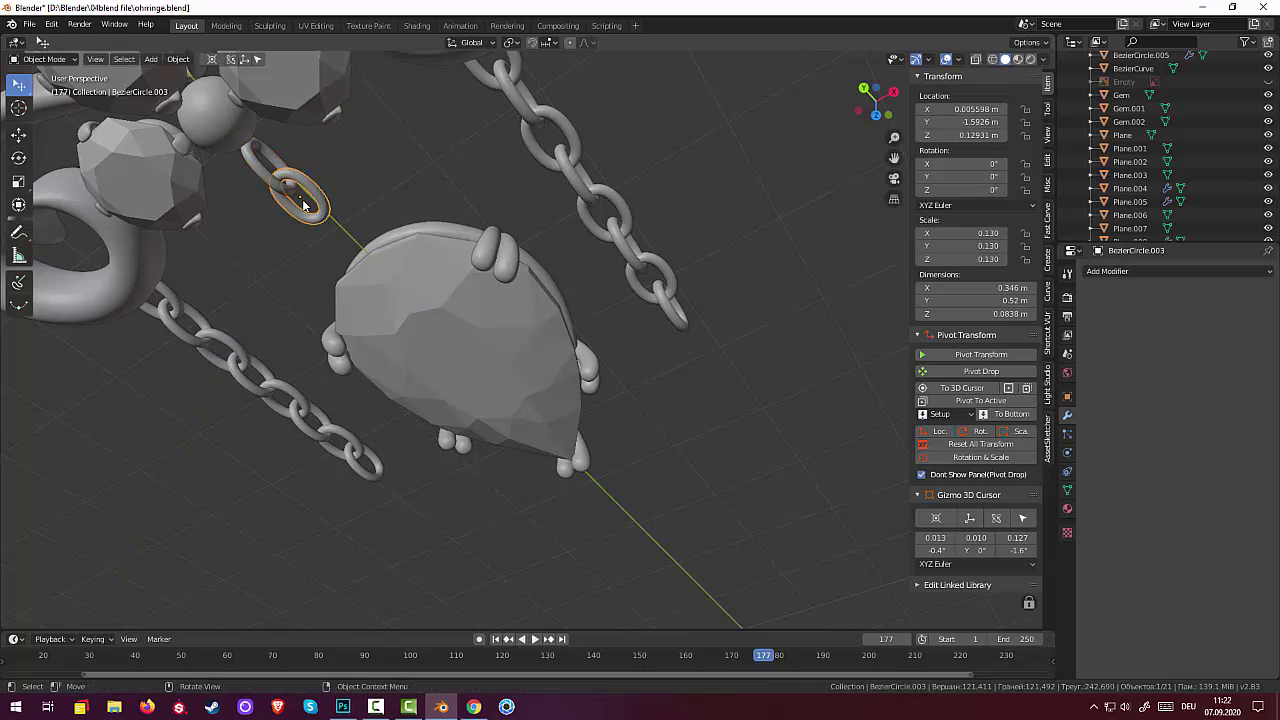
# Duplicate a chain link and slide it along Y to -1.9658 m at the gem's top
pyautogui.click(266, 178)
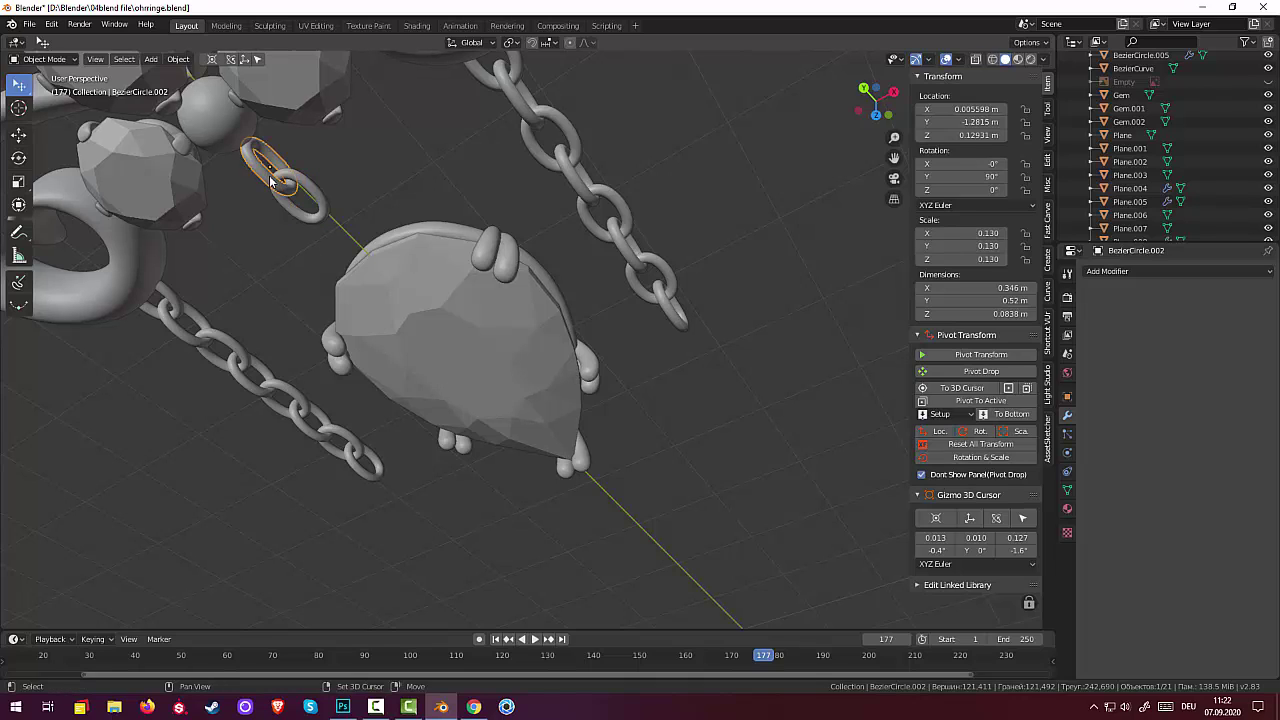
pyautogui.hotkey('shift', 'd')
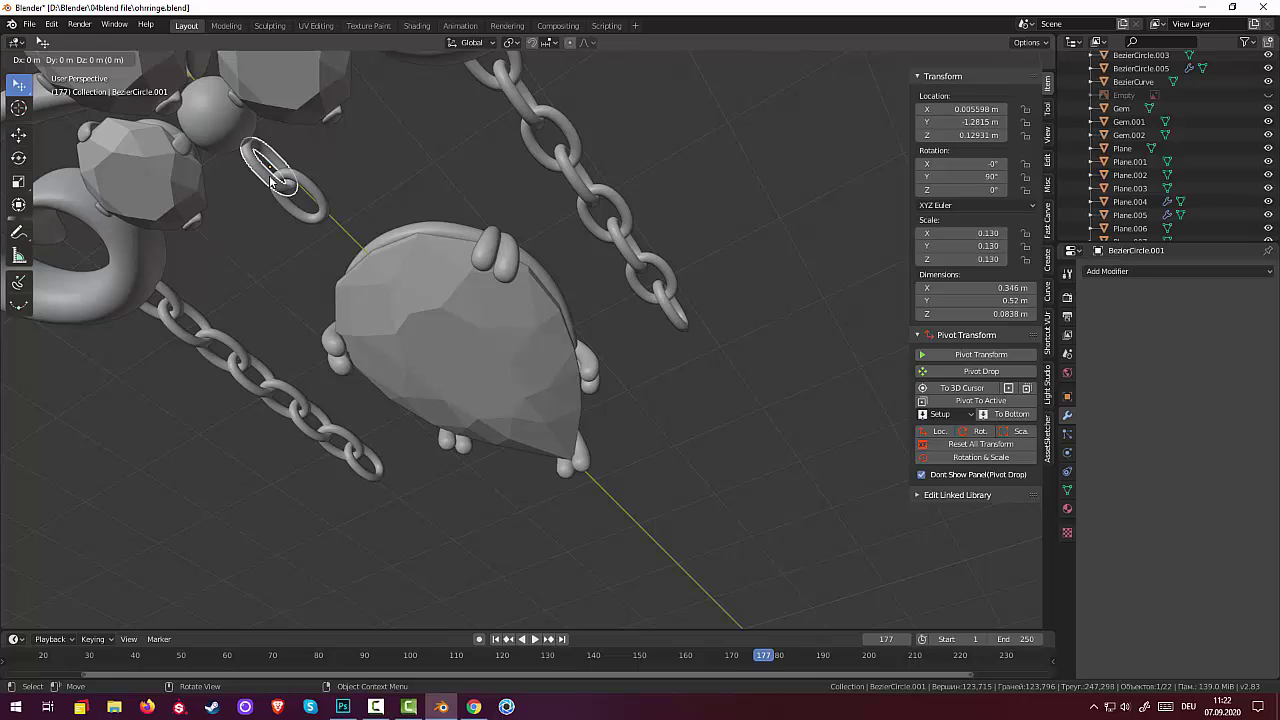
pyautogui.press('y')
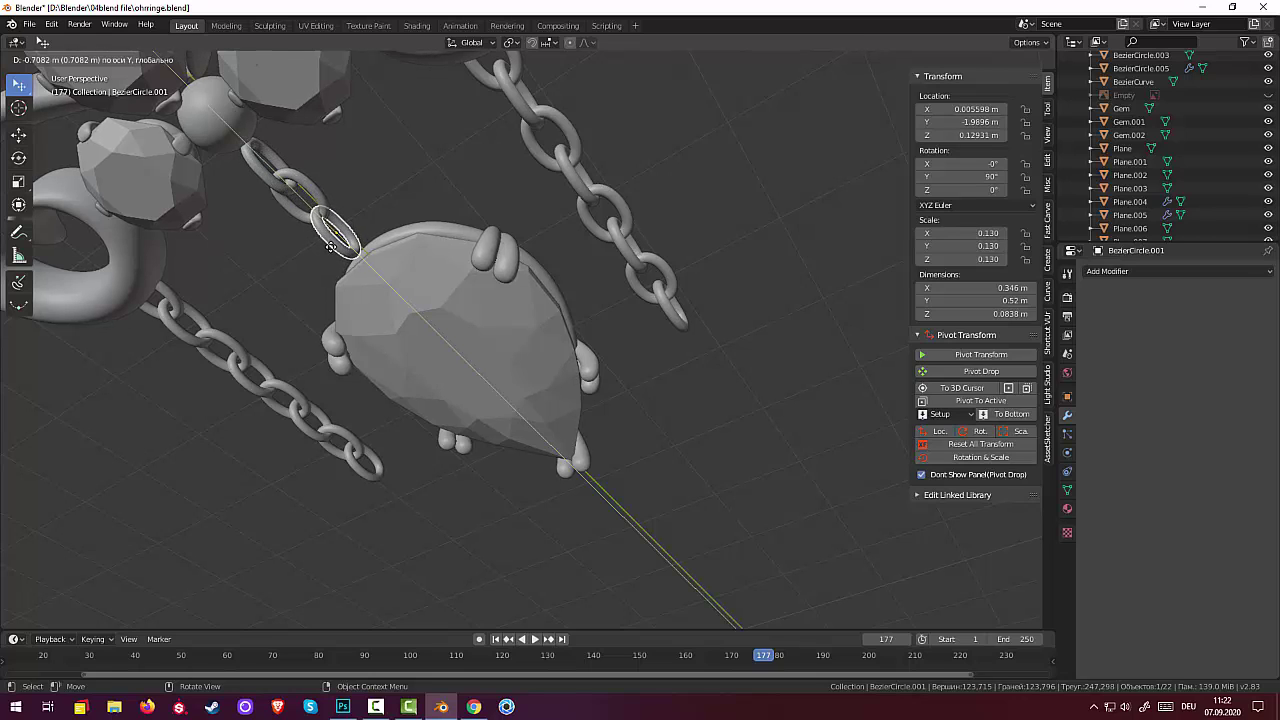
pyautogui.click(328, 244)
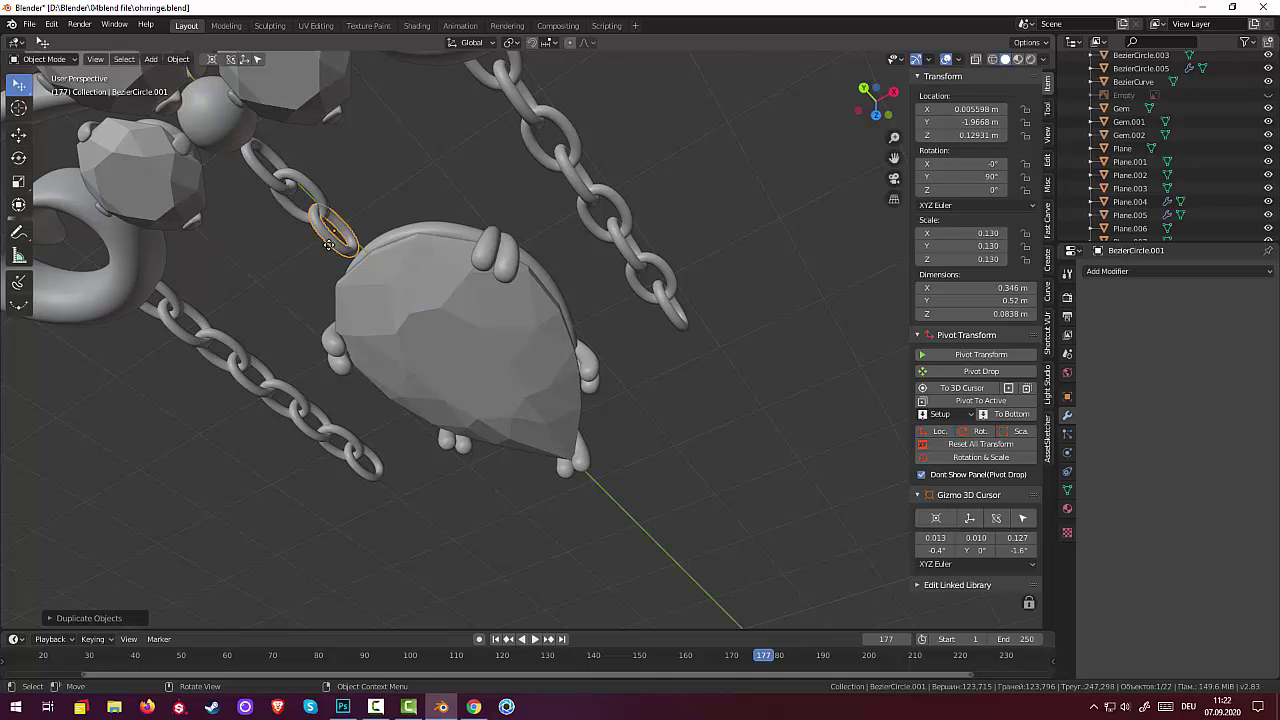
# From a low side view, lower three links of the short chain straight down on Z
pyautogui.moveTo(534, 258)
pyautogui.mouseDown(button='middle')
pyautogui.moveTo(722, 293)
pyautogui.moveTo(644, 390)
pyautogui.moveTo(671, 432)
pyautogui.moveTo(845, 360)
pyautogui.moveTo(885, 295)
pyautogui.moveTo(826, 124)
pyautogui.moveTo(859, 52)
pyautogui.moveTo(920, 600)
pyautogui.moveTo(947, 618)
pyautogui.mouseUp(button='middle')
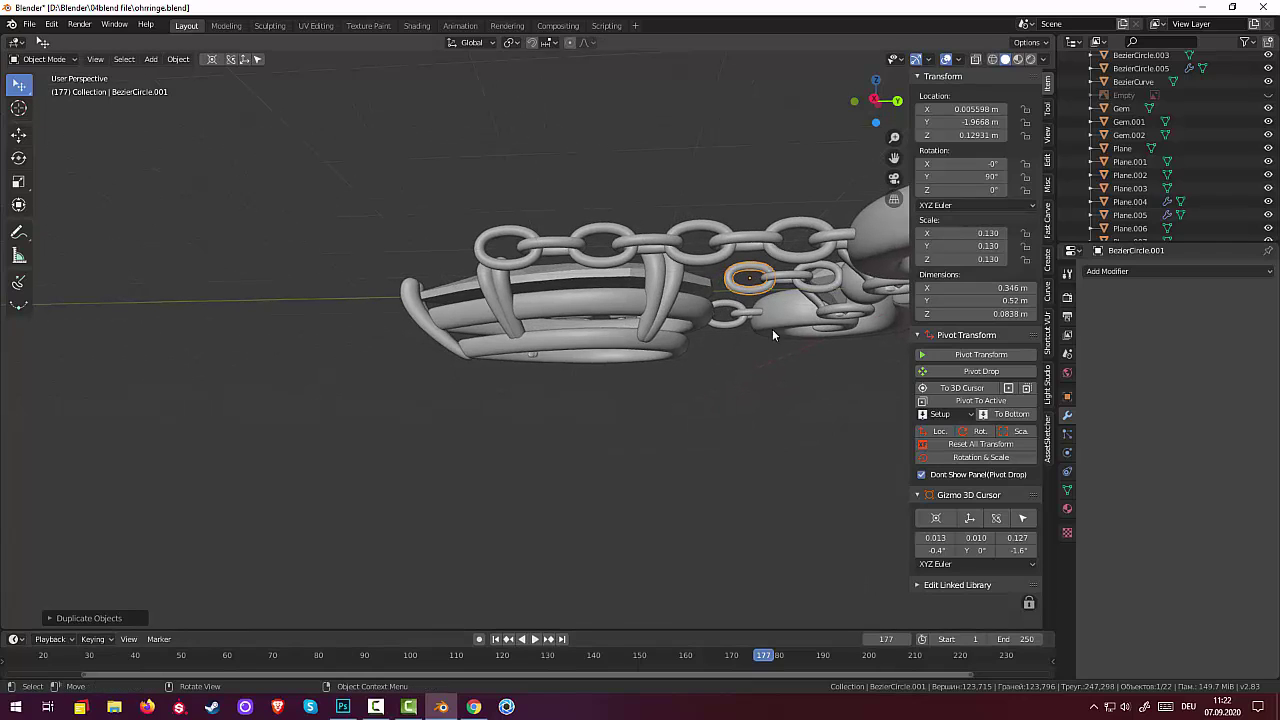
pyautogui.click(827, 280)
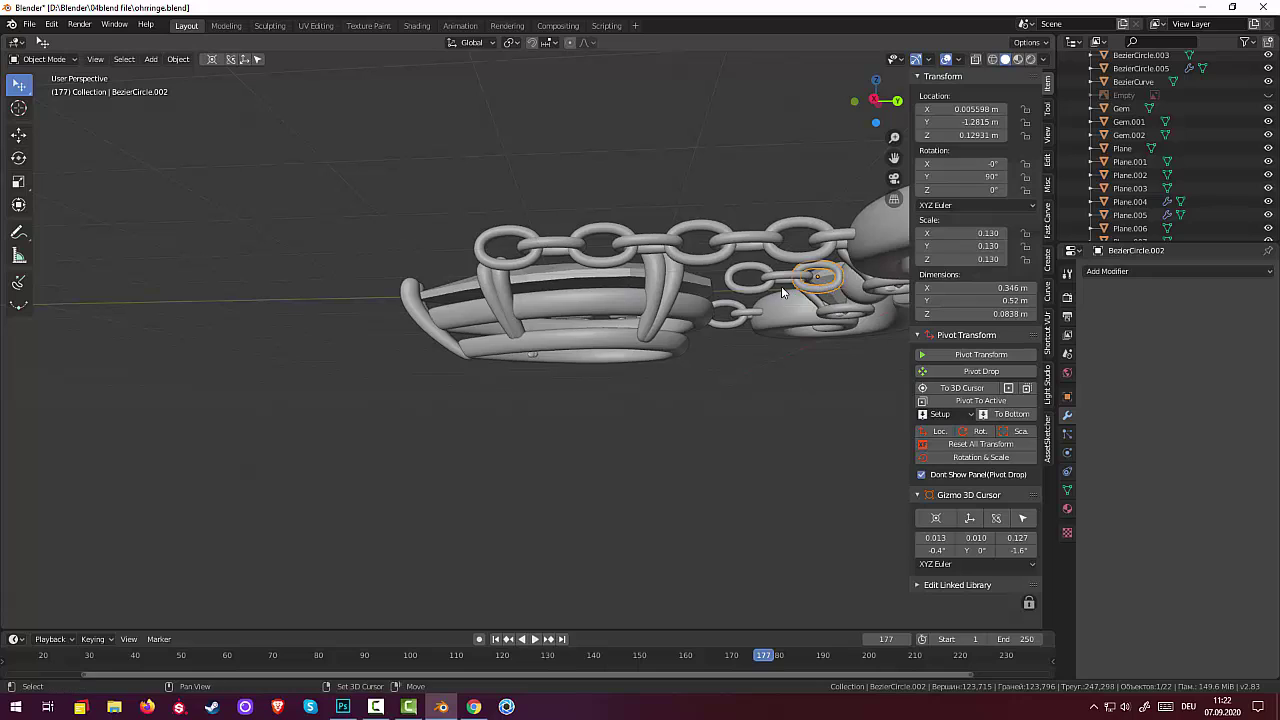
pyautogui.click(781, 276)
pyautogui.keyDown('shift'); pyautogui.click(756, 290); pyautogui.keyUp('shift')
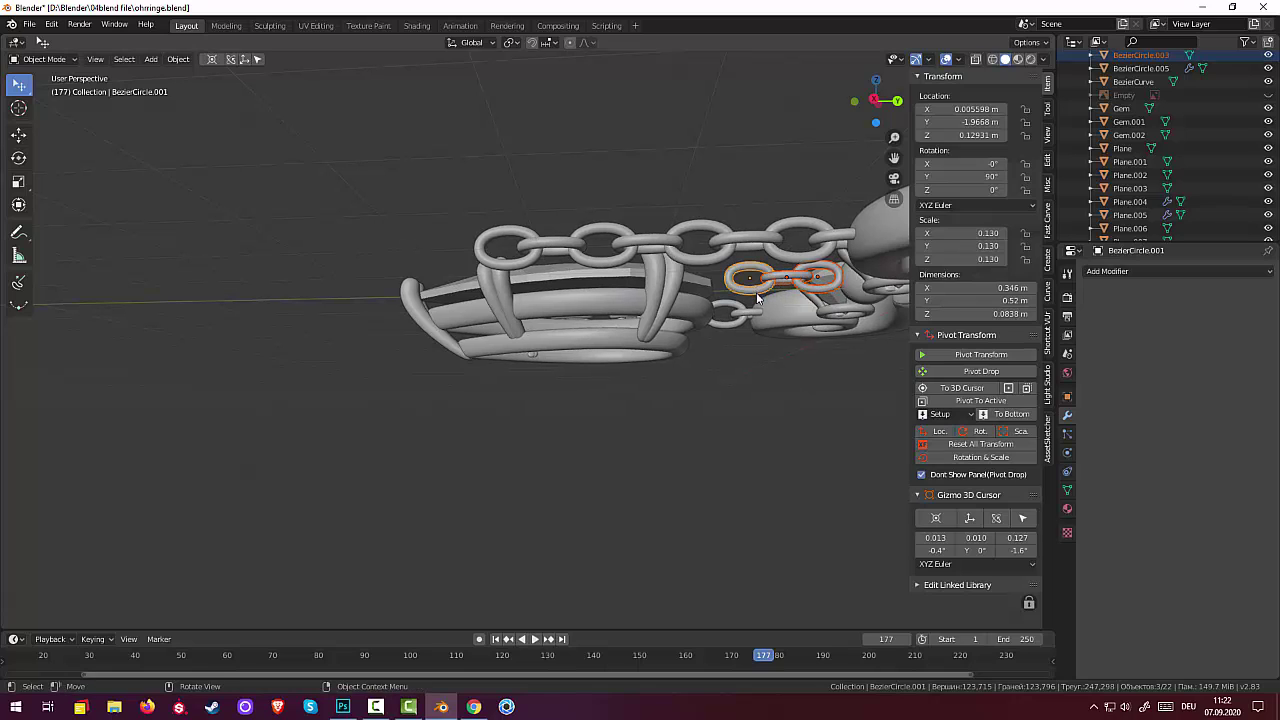
pyautogui.press('g')
pyautogui.press('z')
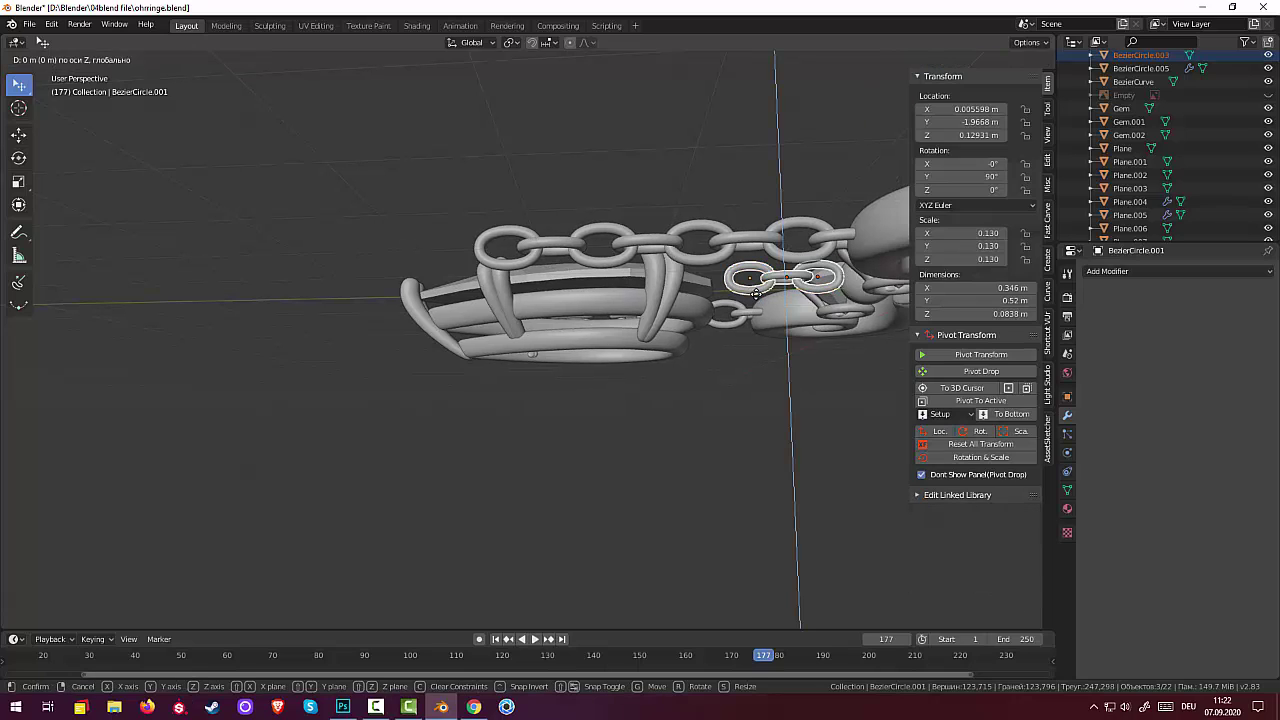
pyautogui.click(764, 300)
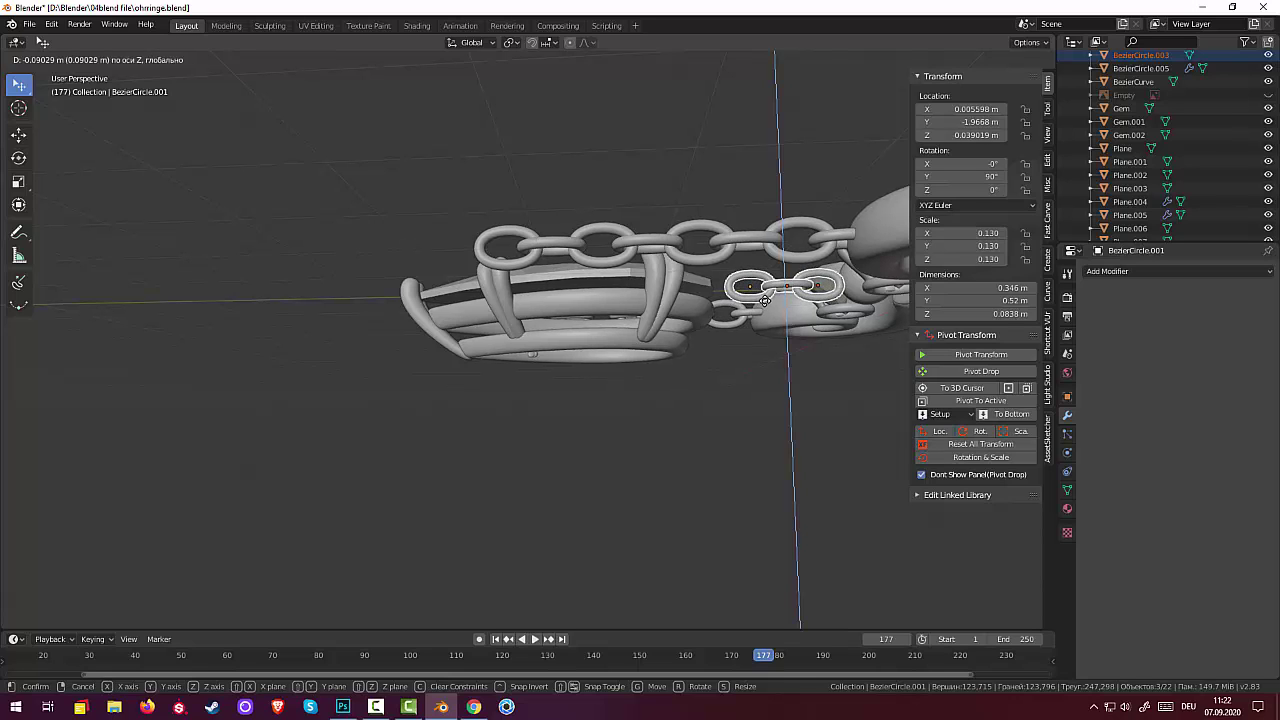
pyautogui.click(718, 414)
# Zoom in and lower the end links on Z, bringing BezierCircle.002 to -0.12758 m
pyautogui.moveTo(729, 420)
pyautogui.mouseDown(button='middle')
pyautogui.moveTo(898, 612)
pyautogui.moveTo(888, 574)
pyautogui.moveTo(705, 335)
pyautogui.moveTo(656, 360)
pyautogui.moveTo(754, 351)
pyautogui.mouseUp(button='middle')
pyautogui.scroll(3, 857, 534)
pyautogui.scroll(1, 855, 538)
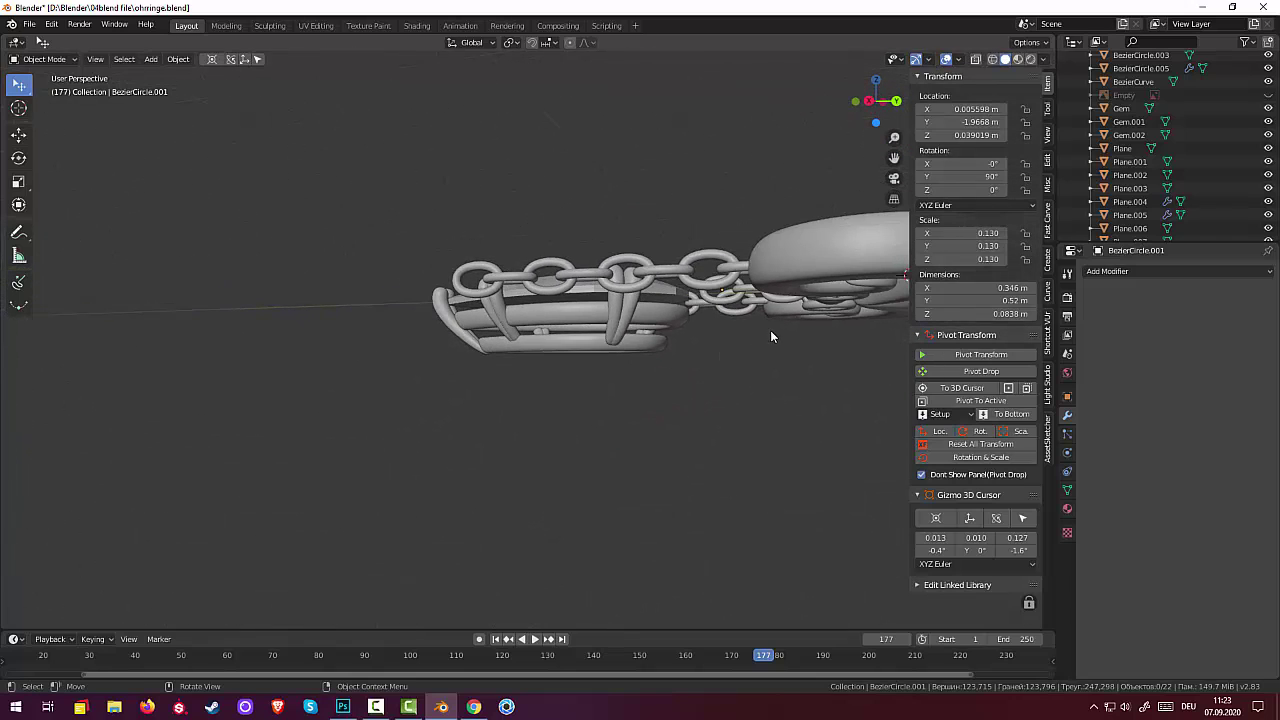
pyautogui.scroll(1, 771, 336)
pyautogui.scroll(1, 771, 336)
pyautogui.scroll(2, 771, 336)
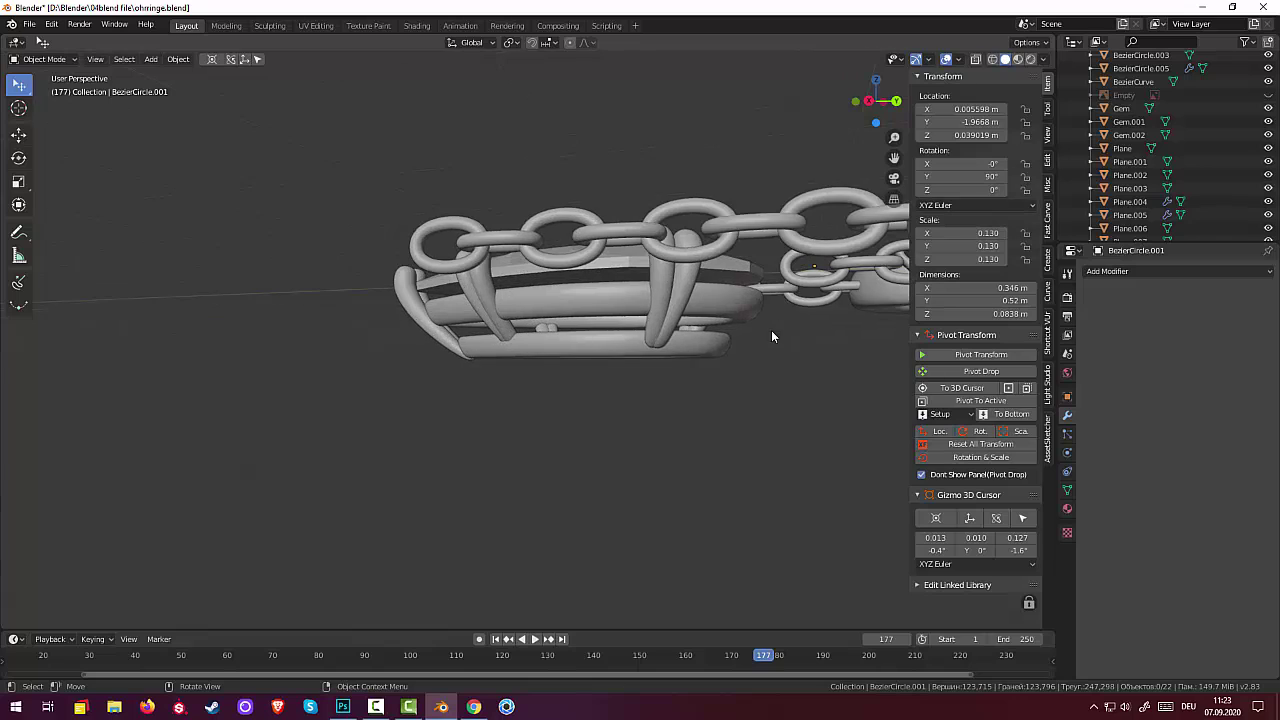
pyautogui.click(839, 281)
pyautogui.click(866, 266)
pyautogui.keyDown('shift'); pyautogui.click(883, 271); pyautogui.keyUp('shift')
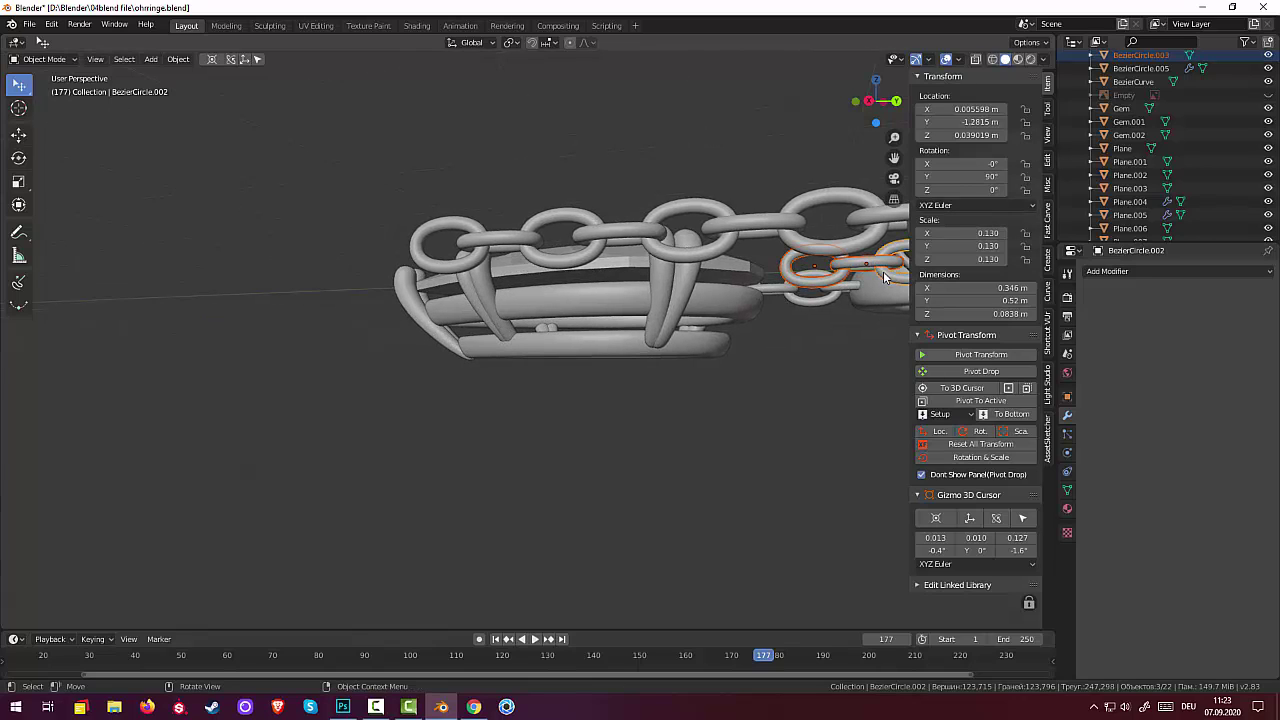
pyautogui.press('g')
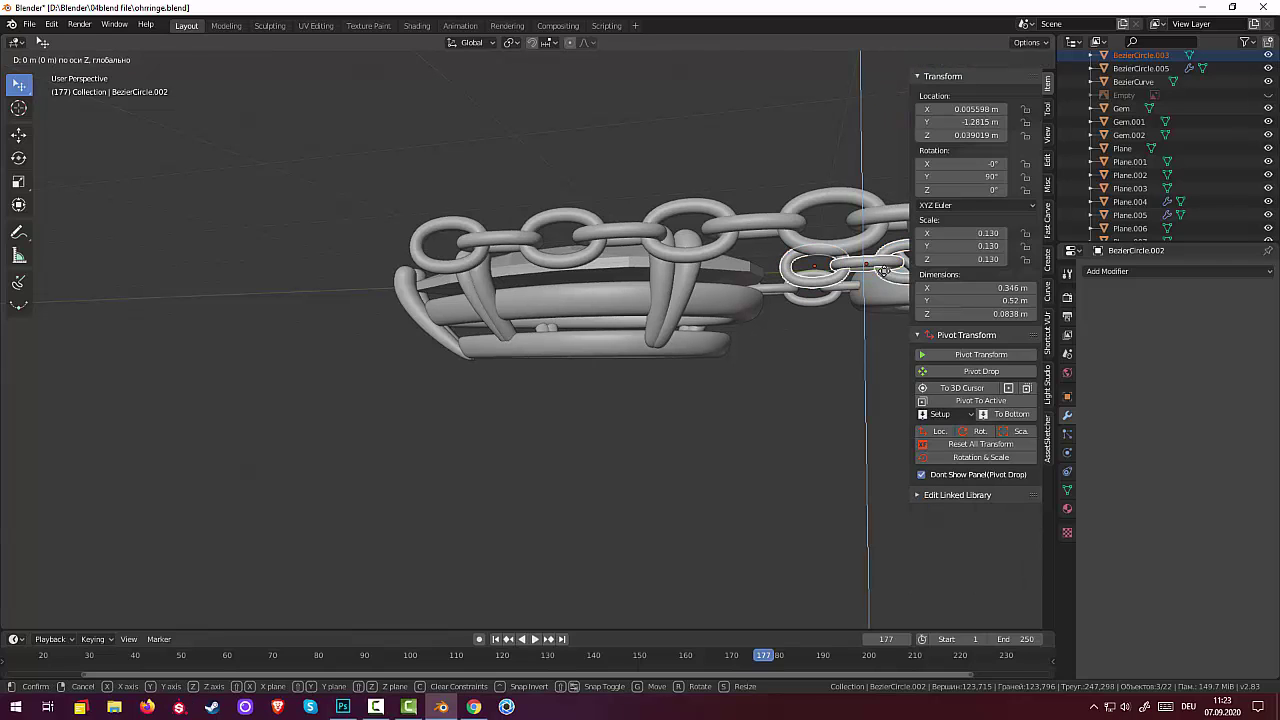
pyautogui.press('z')
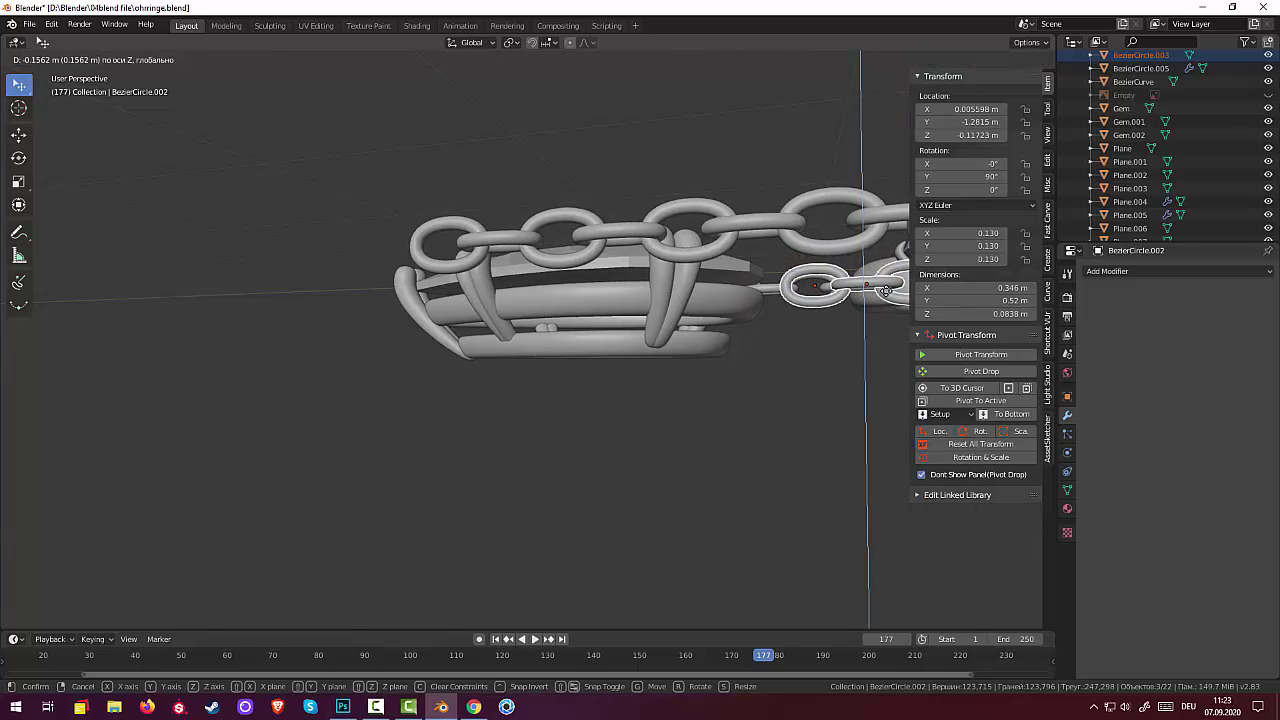
pyautogui.click(885, 291)
pyautogui.moveTo(859, 311)
pyautogui.mouseDown(button='middle')
pyautogui.moveTo(802, 342)
pyautogui.moveTo(844, 396)
pyautogui.moveTo(801, 349)
pyautogui.mouseUp(button='middle')
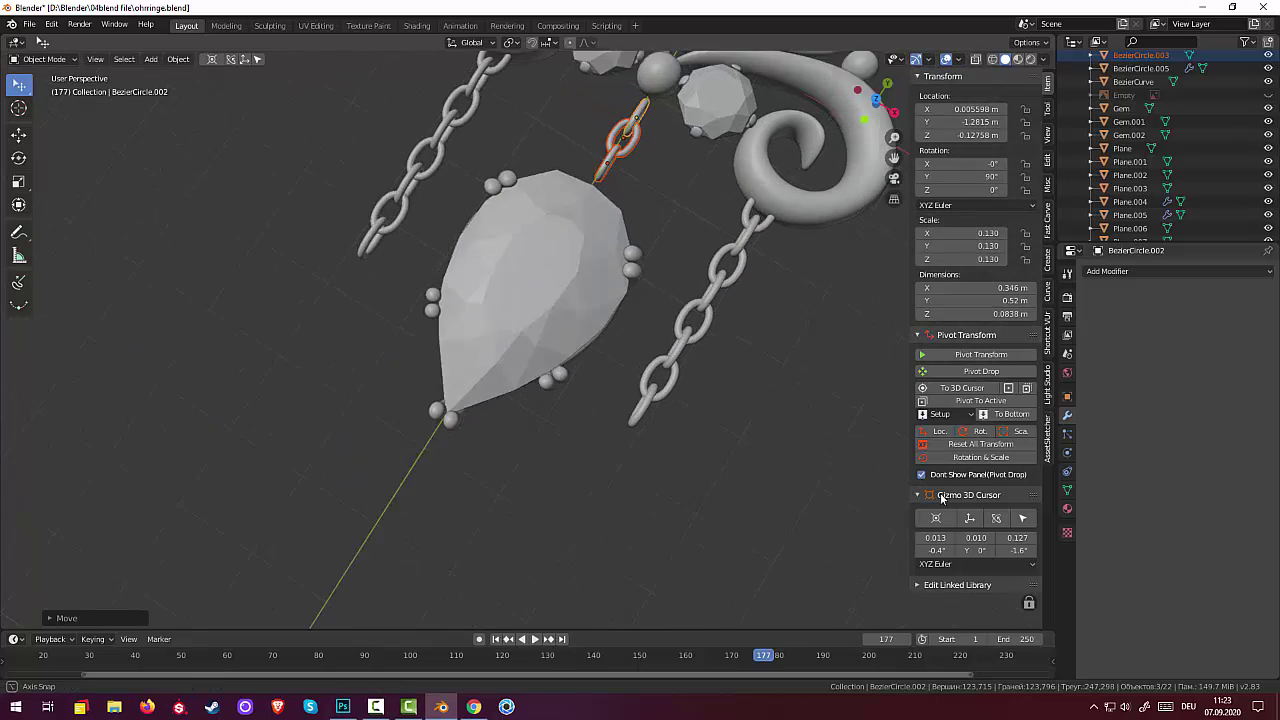
# From a front view, realign the middle connecting link BezierCircle.002 along Z and Y onto the chain
pyautogui.moveTo(722, 314)
pyautogui.mouseDown(button='middle')
pyautogui.moveTo(752, 351)
pyautogui.moveTo(648, 339)
pyautogui.mouseUp(button='middle')
pyautogui.click(499, 178)
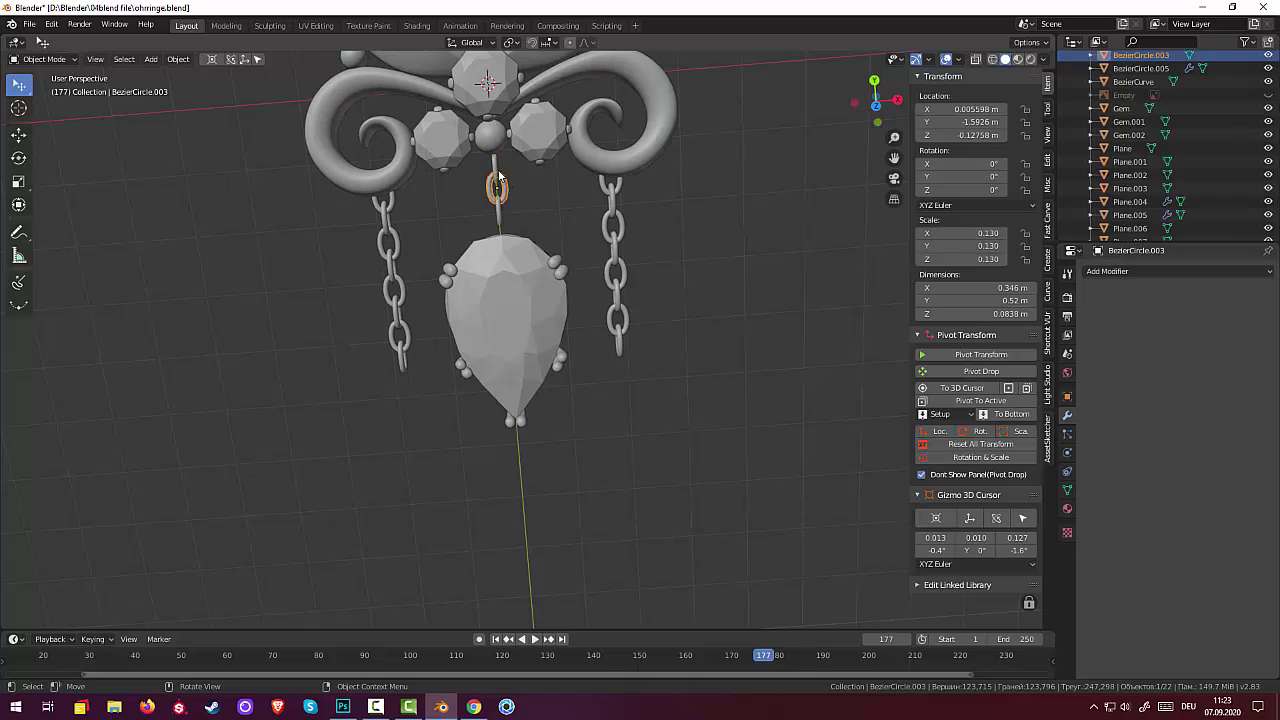
pyautogui.click(499, 187)
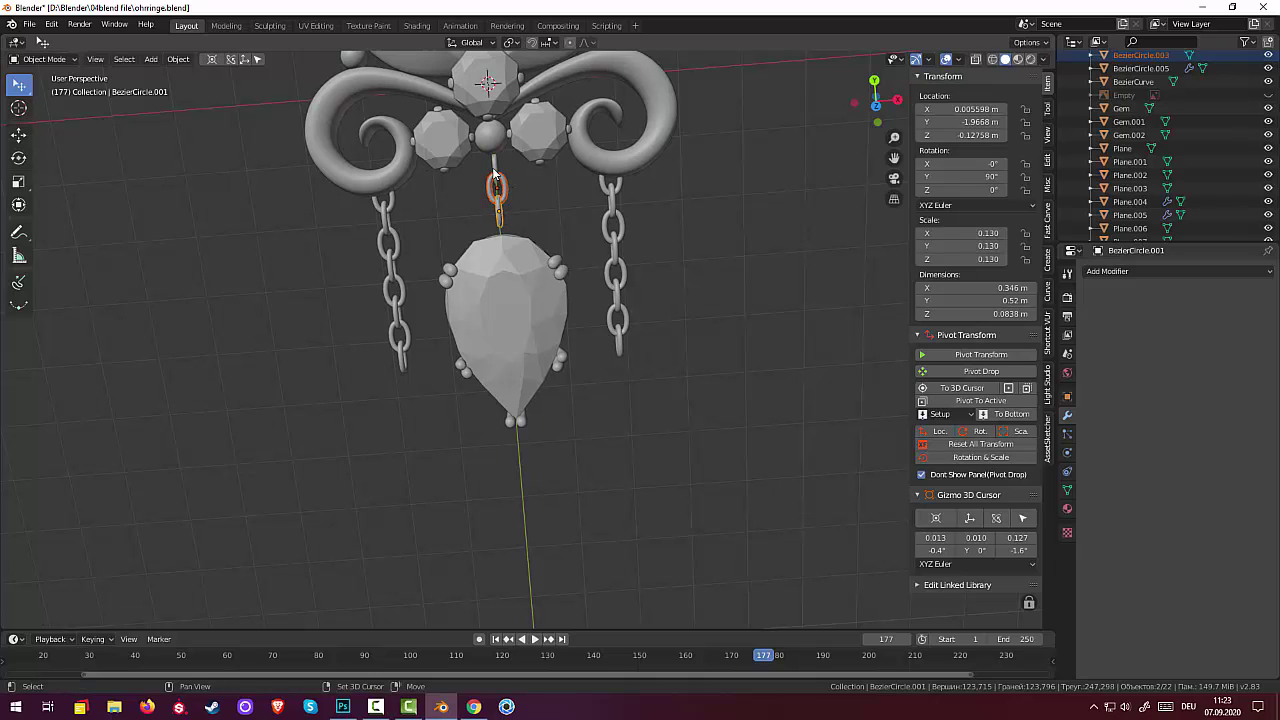
pyautogui.click(494, 174)
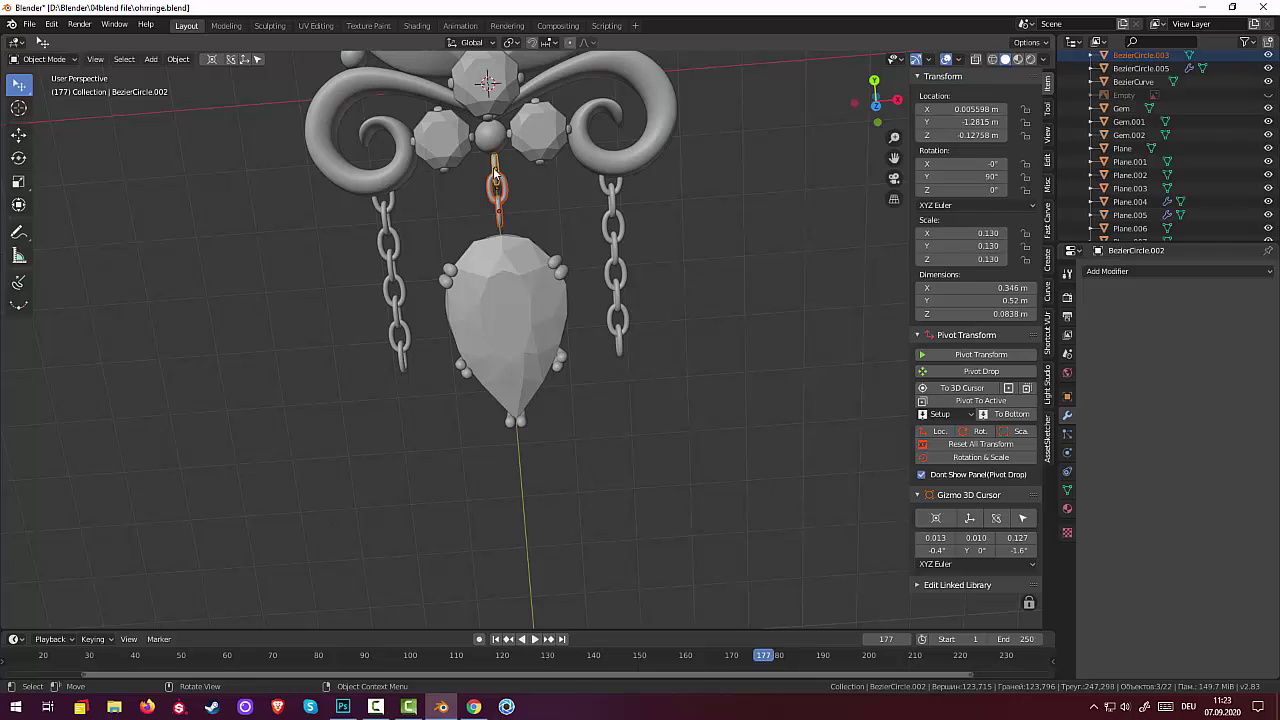
pyautogui.press('g')
pyautogui.press('z')
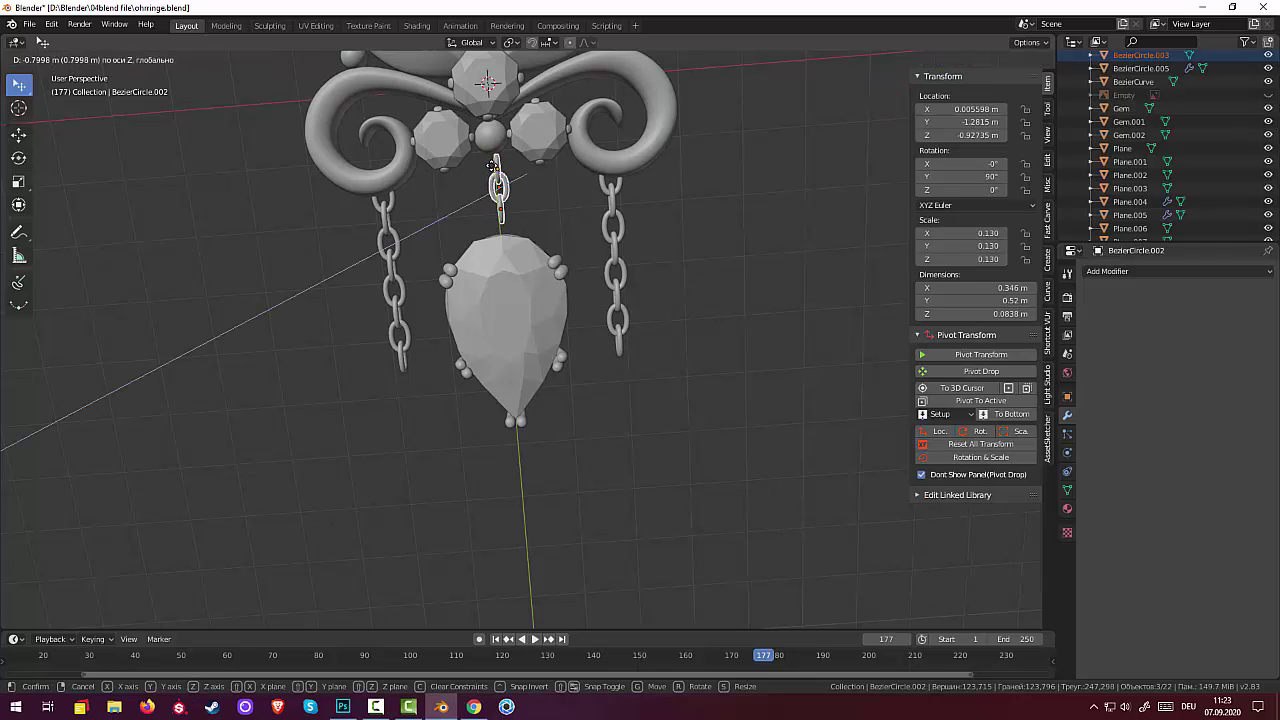
pyautogui.press('y')
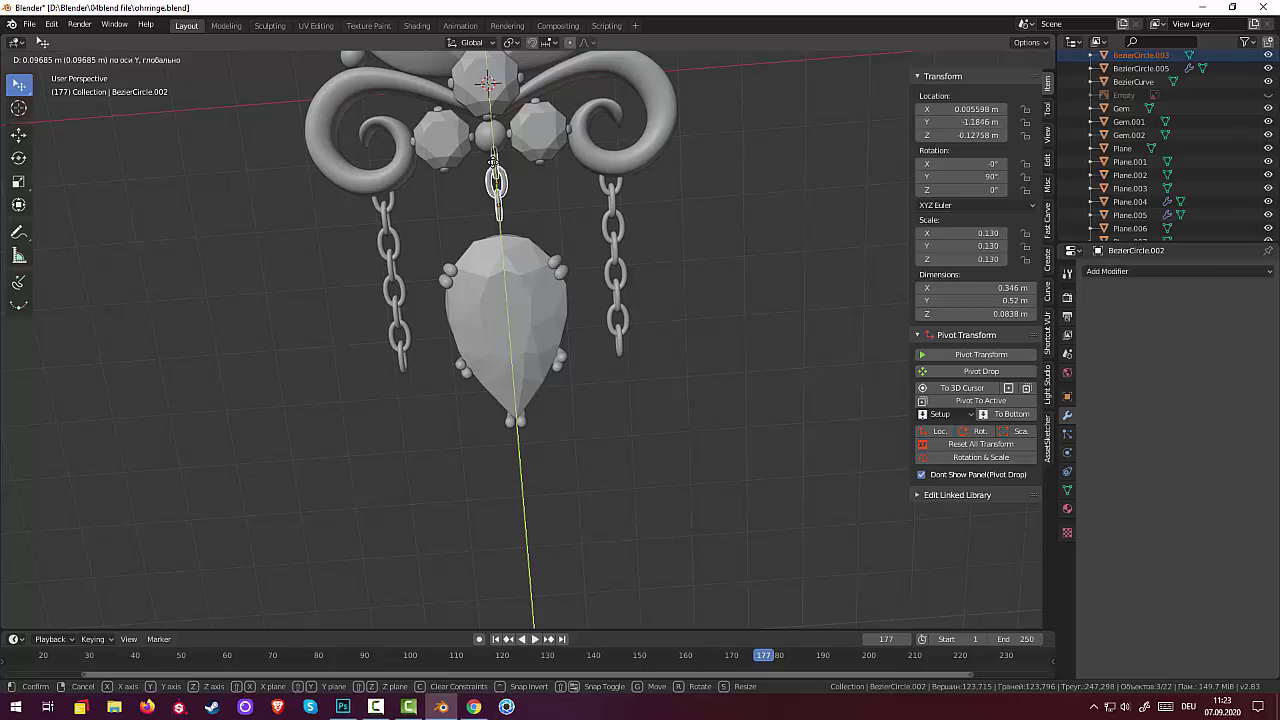
pyautogui.click(493, 162)
# Scale the top link BezierCircle.003 up to 0.145 and duplicate it
pyautogui.click(603, 278)
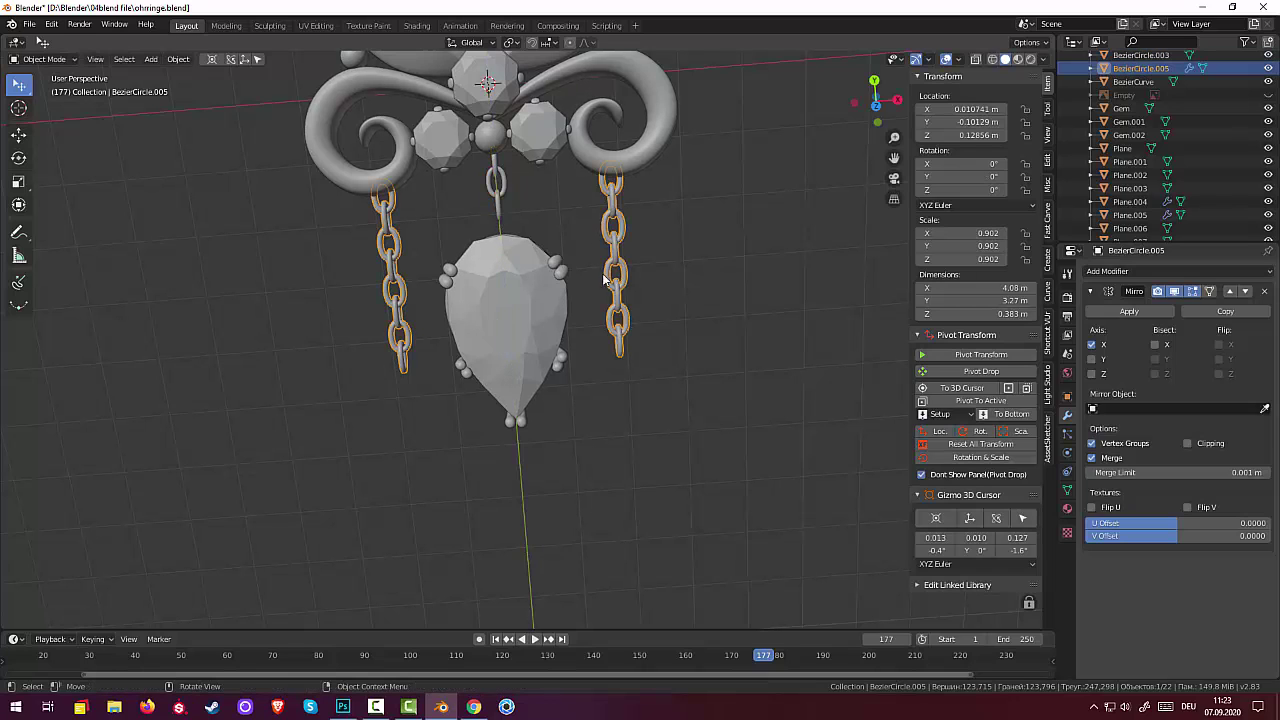
pyautogui.click(497, 182)
pyautogui.click(495, 177)
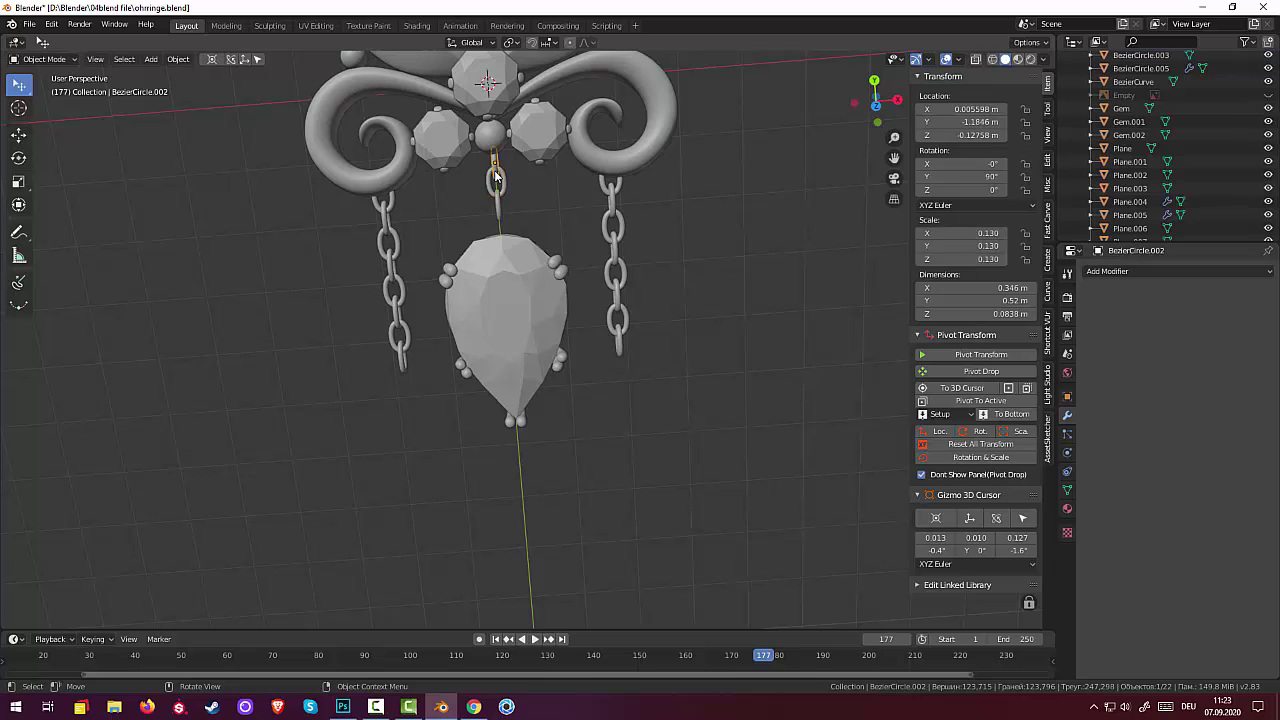
pyautogui.click(497, 185)
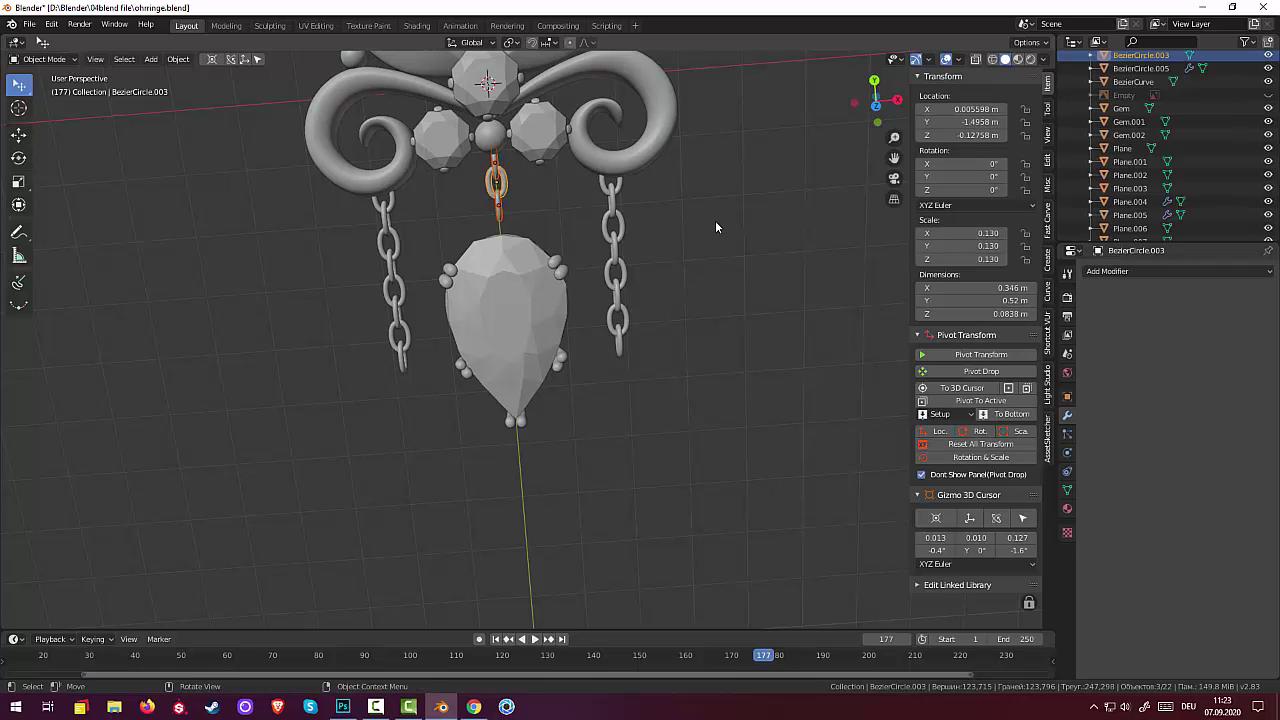
pyautogui.press('s')
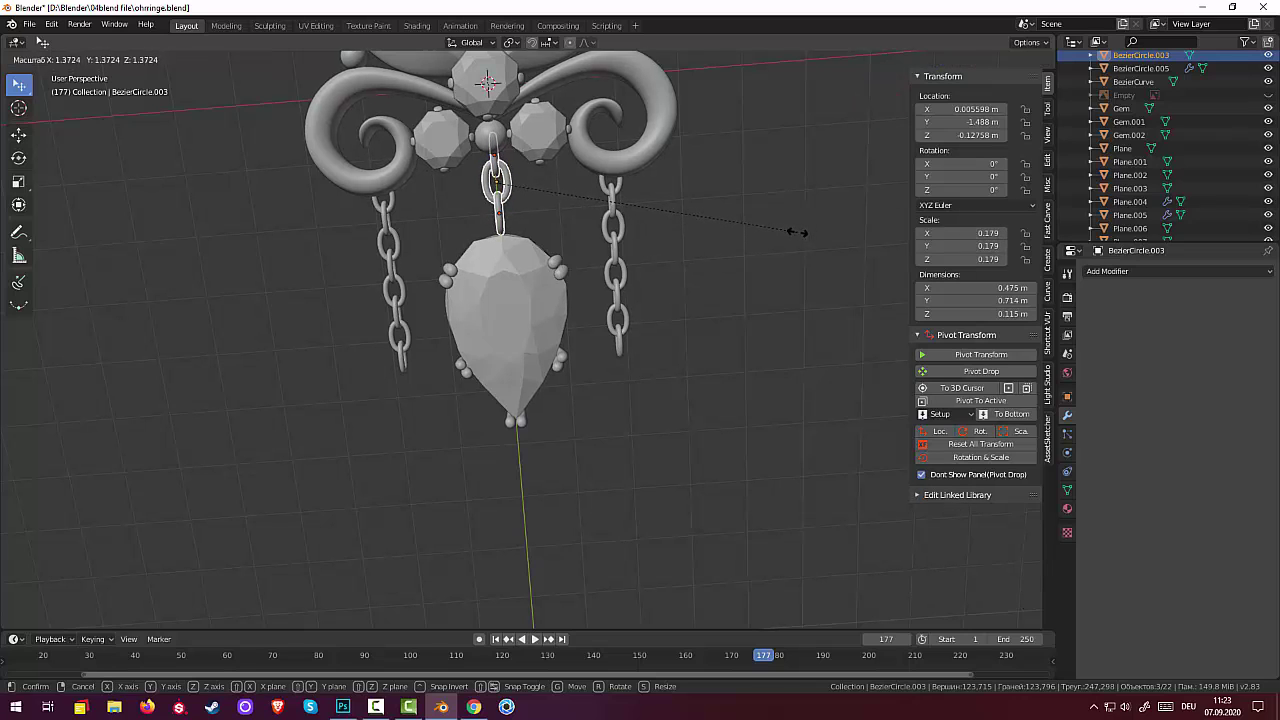
pyautogui.click(737, 237)
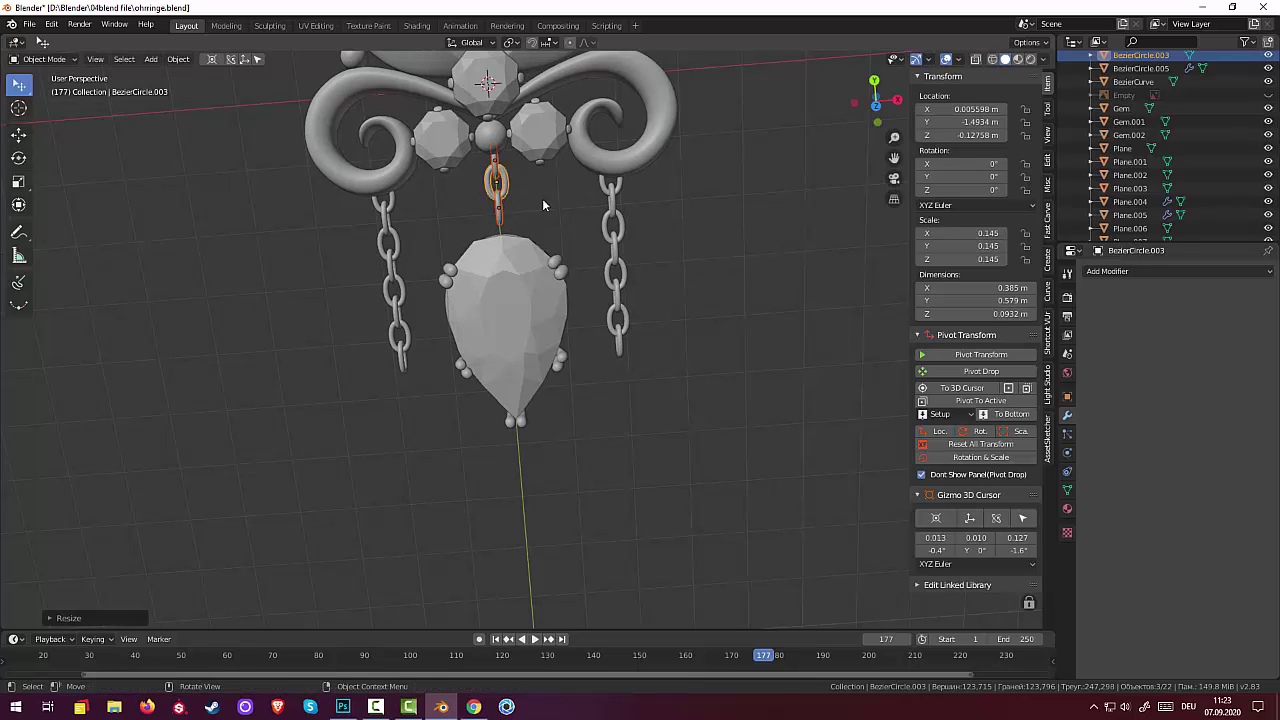
pyautogui.click(506, 190)
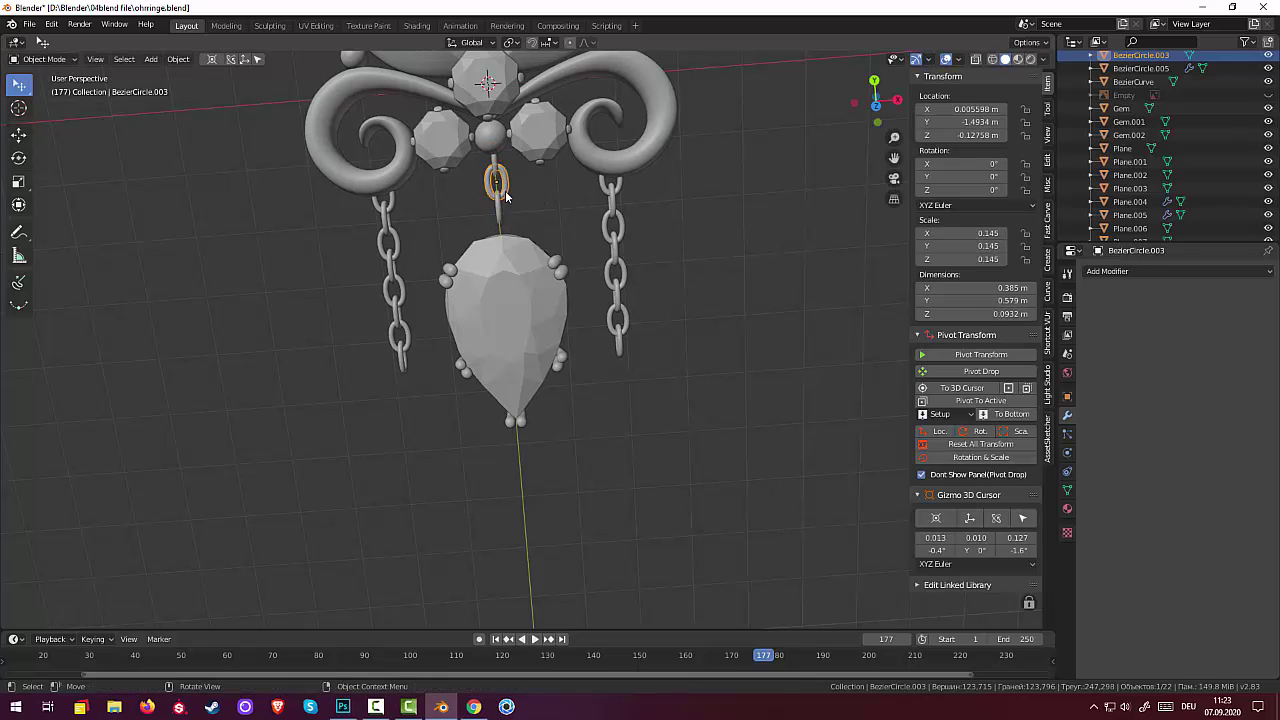
pyautogui.hotkey('shift', 'd')
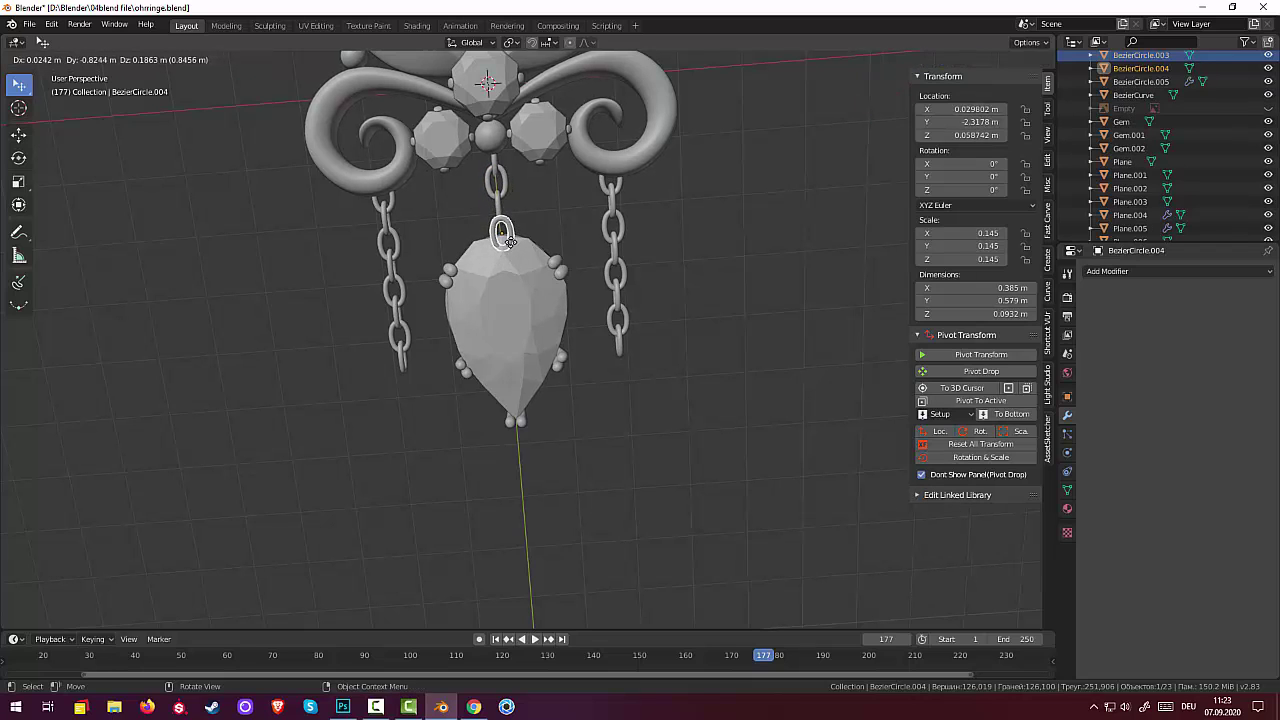
# Place the BezierCircle.004 copy above the teardrop gem and lower it on Z to -0.14963 m
pyautogui.click(508, 241)
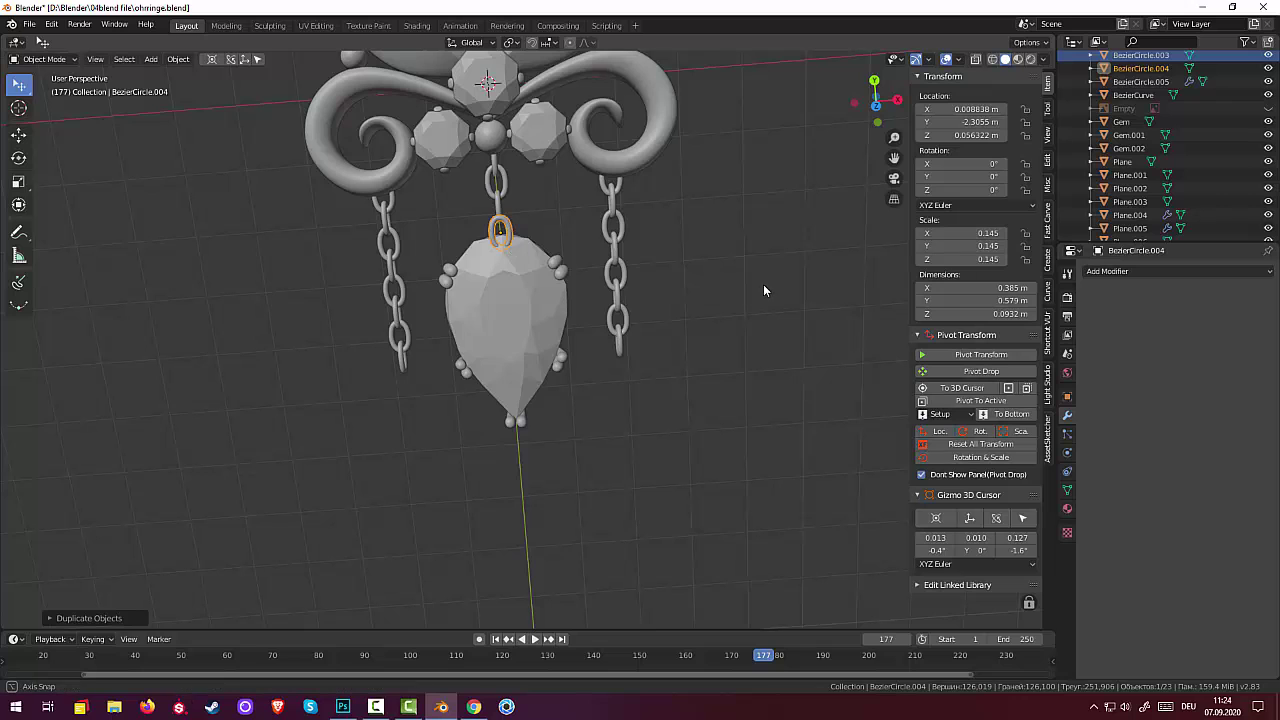
pyautogui.moveTo(763, 284)
pyautogui.mouseDown(button='middle')
pyautogui.moveTo(650, 259)
pyautogui.moveTo(660, 166)
pyautogui.moveTo(571, 109)
pyautogui.moveTo(597, 106)
pyautogui.moveTo(508, 234)
pyautogui.mouseUp(button='middle')
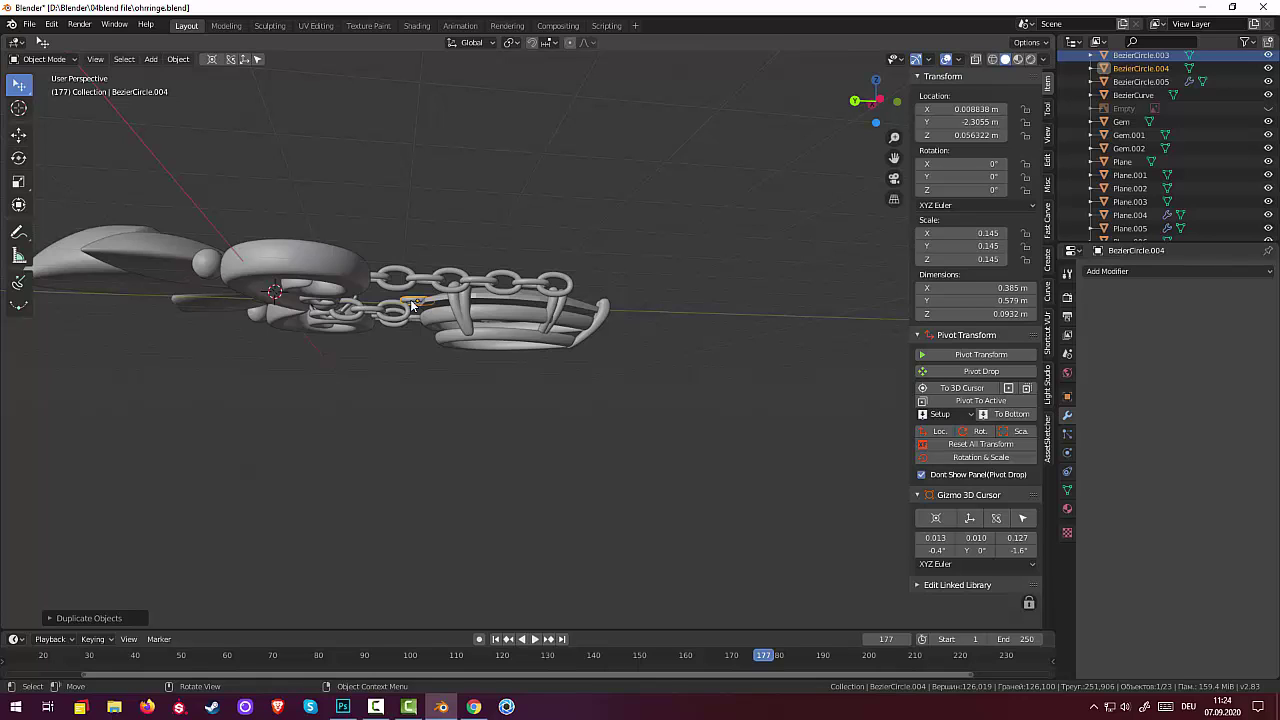
pyautogui.press('g')
pyautogui.press('z')
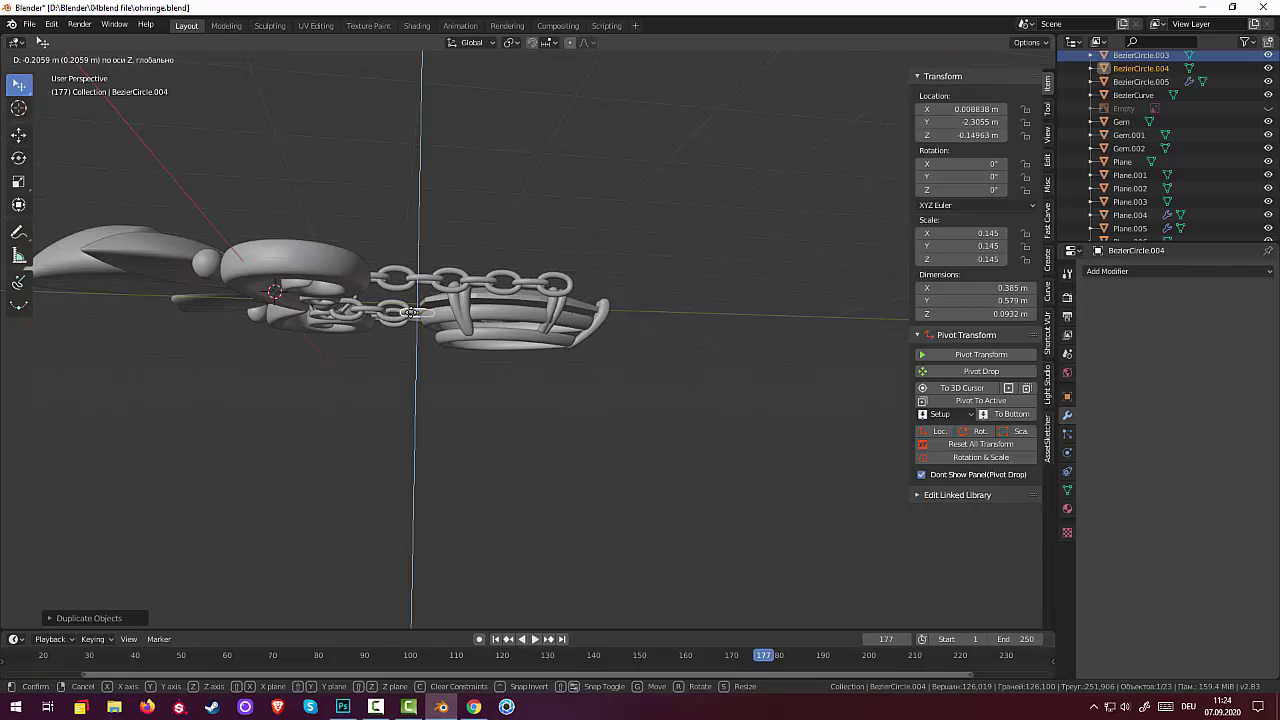
pyautogui.click(411, 313)
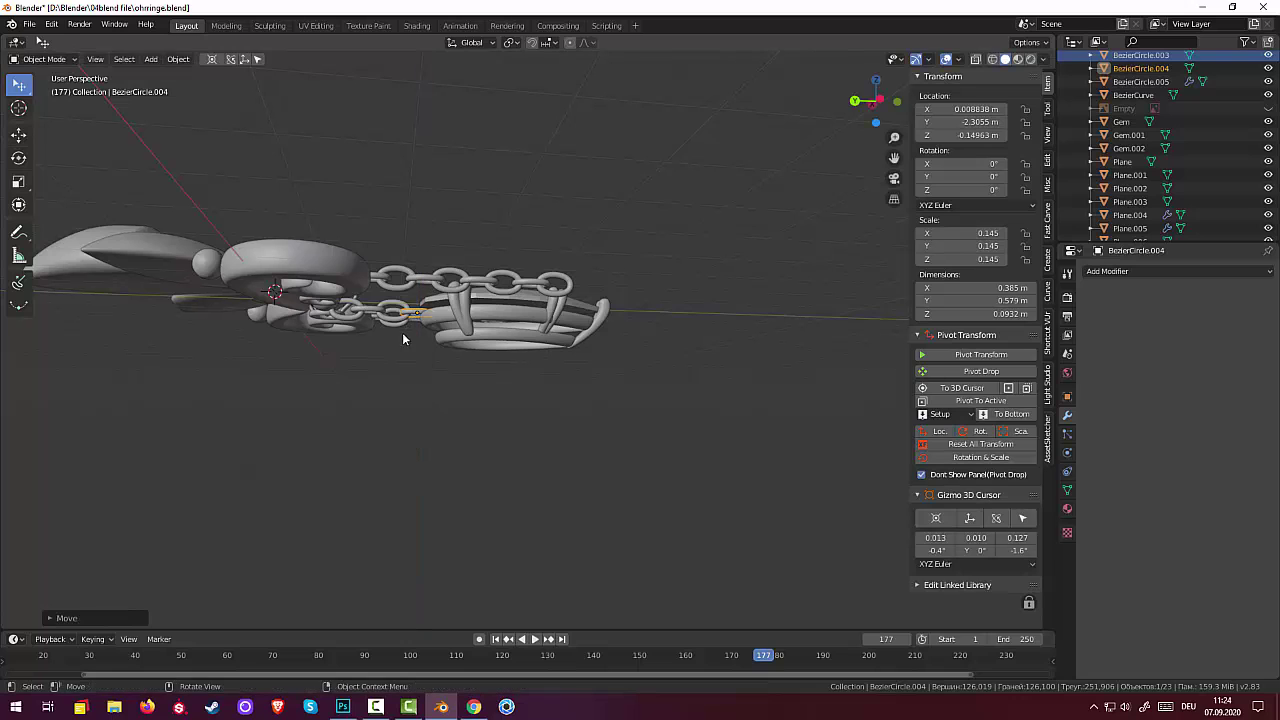
pyautogui.moveTo(418, 380)
pyautogui.mouseDown(button='middle')
pyautogui.moveTo(479, 420)
pyautogui.moveTo(384, 532)
pyautogui.moveTo(334, 553)
pyautogui.moveTo(499, 481)
pyautogui.mouseUp(button='middle')
# Zoom out to the front view and select the teardrop gem together with its Plane.008 setting
pyautogui.scroll(-2, 499, 481)
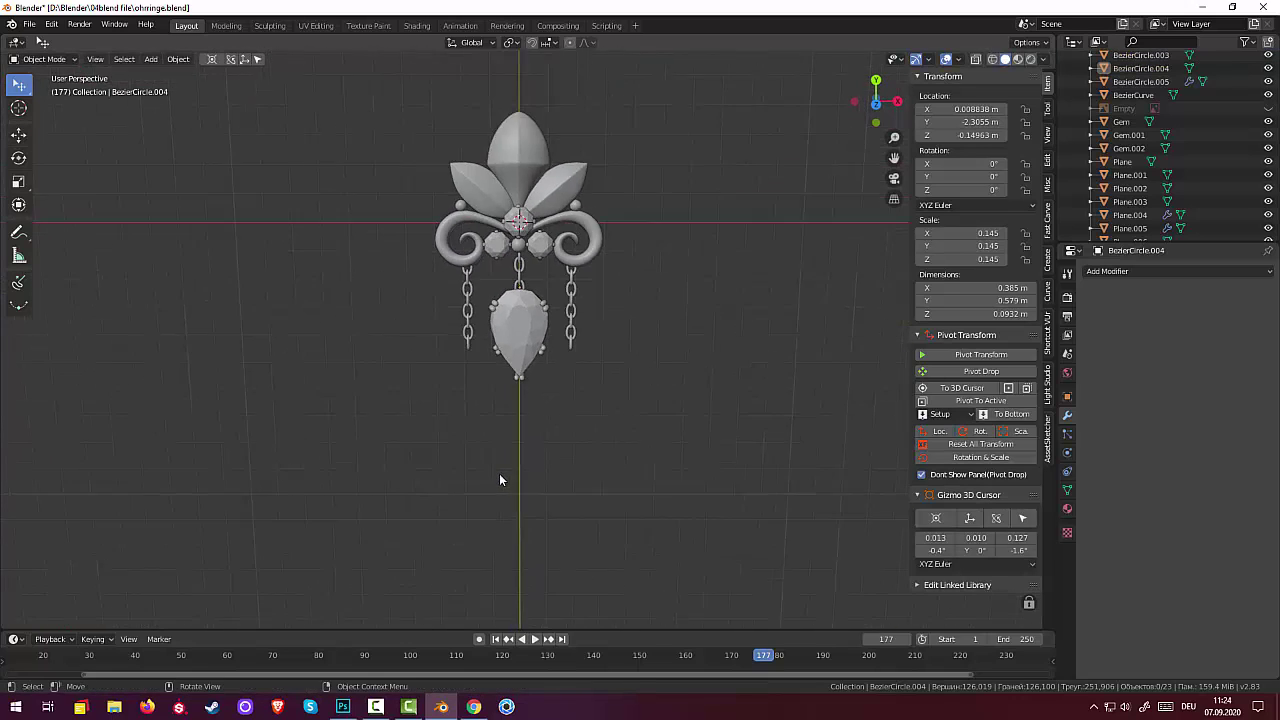
pyautogui.scroll(-2, 500, 480)
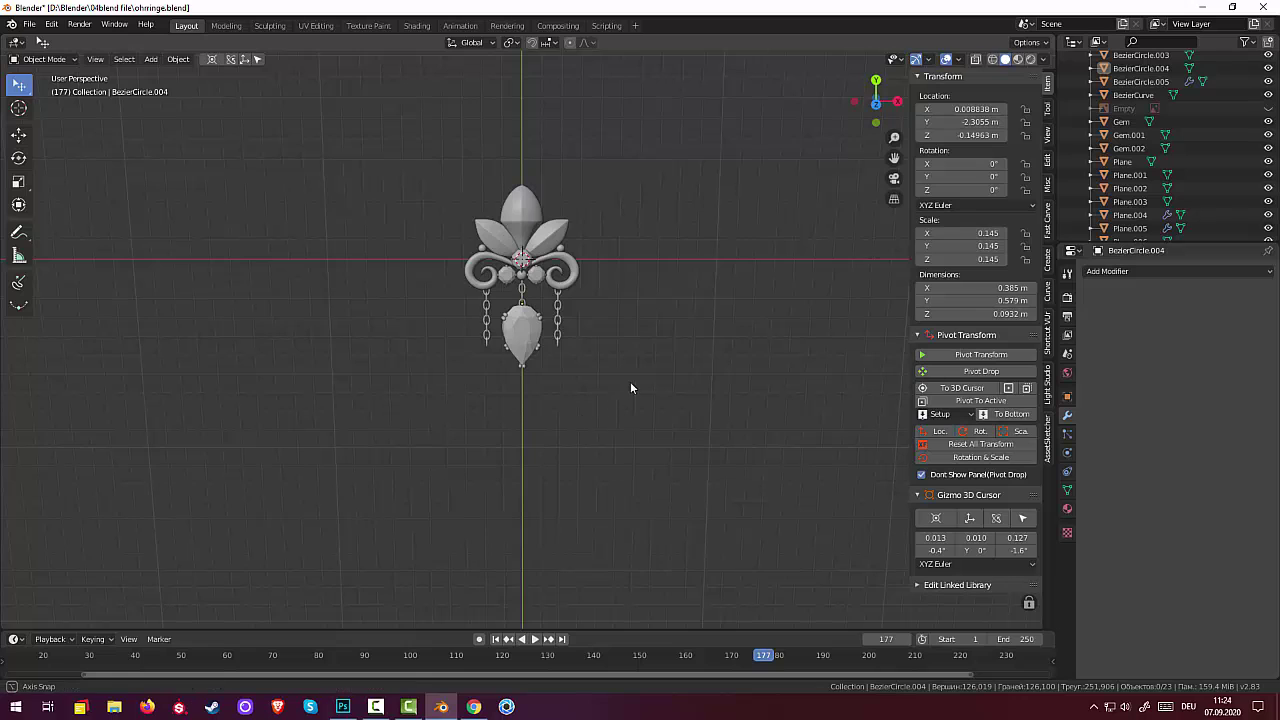
pyautogui.moveTo(631, 389)
pyautogui.mouseDown(button='middle')
pyautogui.moveTo(583, 400)
pyautogui.moveTo(624, 367)
pyautogui.mouseUp(button='middle')
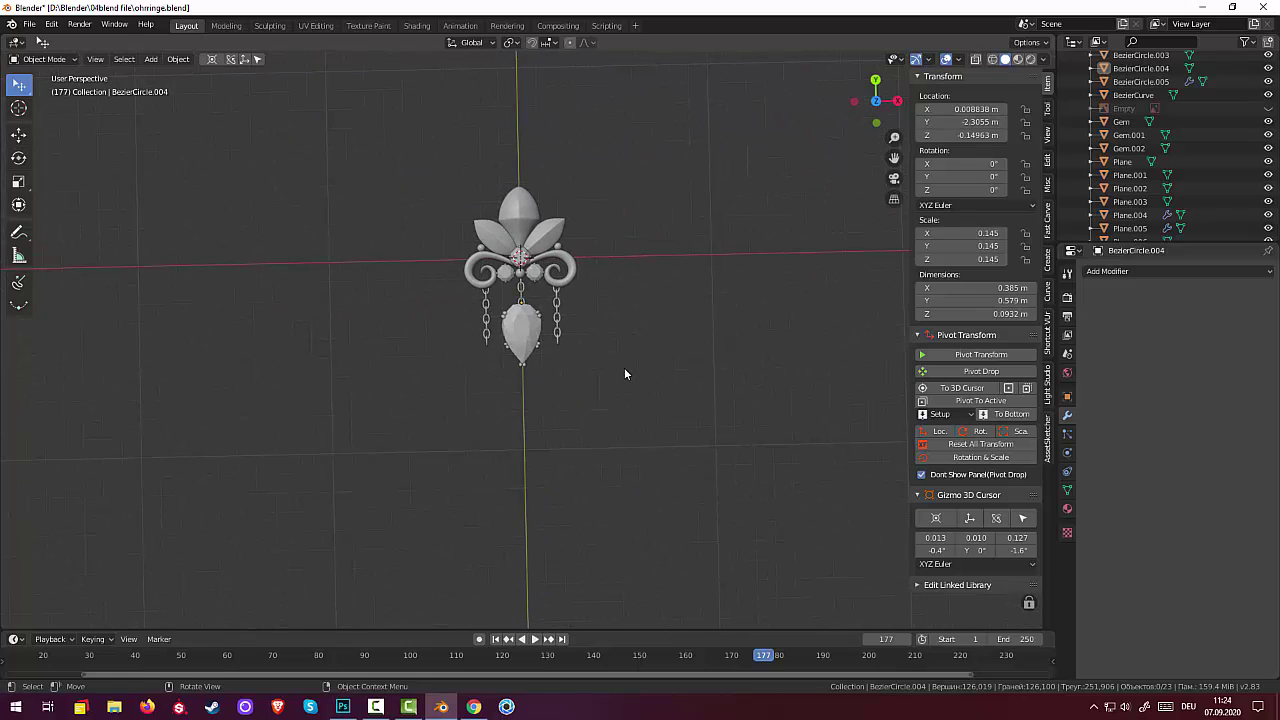
pyautogui.click(531, 327)
pyautogui.keyDown('shift'); pyautogui.click(537, 323); pyautogui.keyUp('shift')
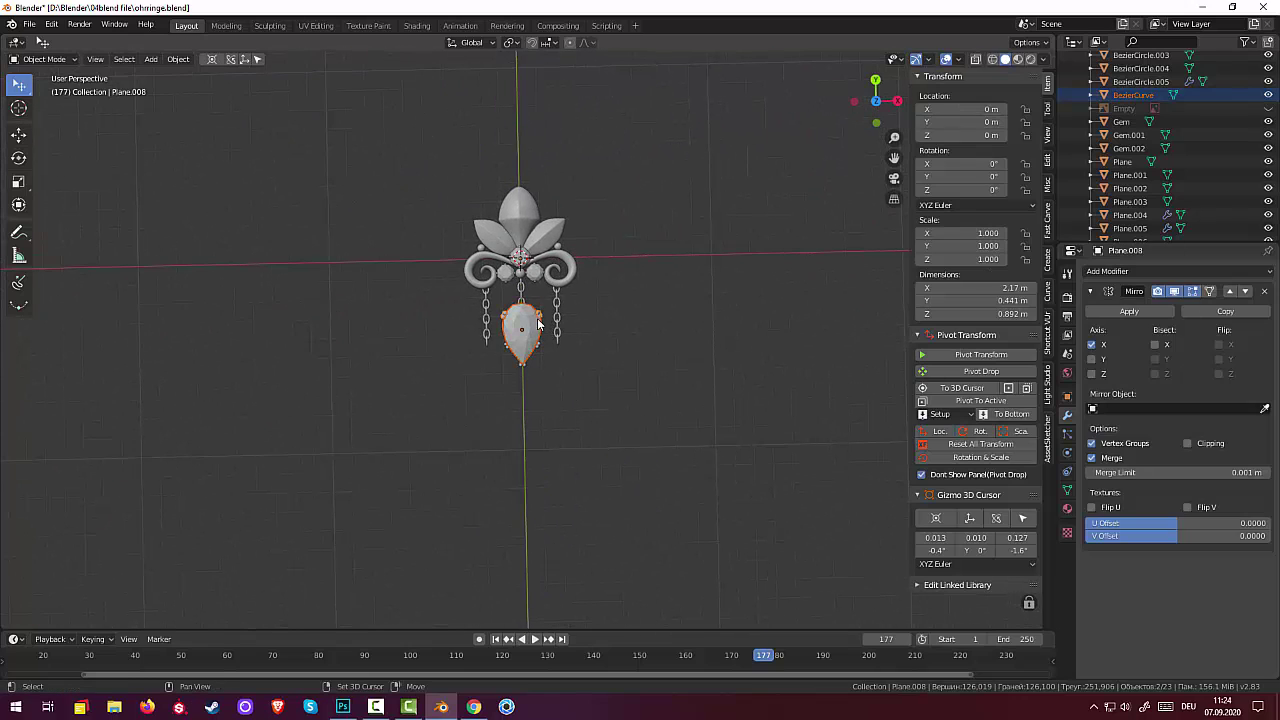